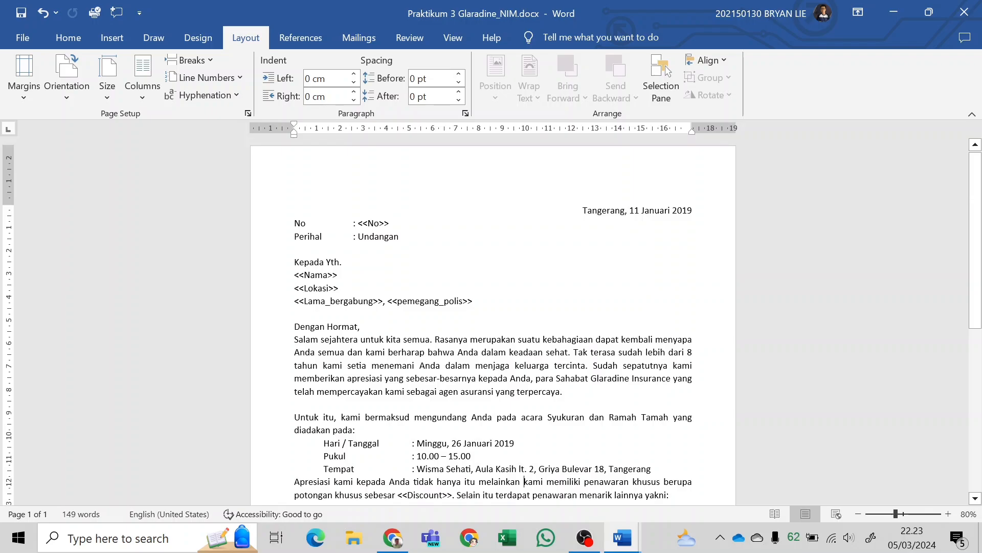
# Read through the whole invitation letter from the date line to the closing sentence.
pyautogui.scroll(-10, 493, 321)
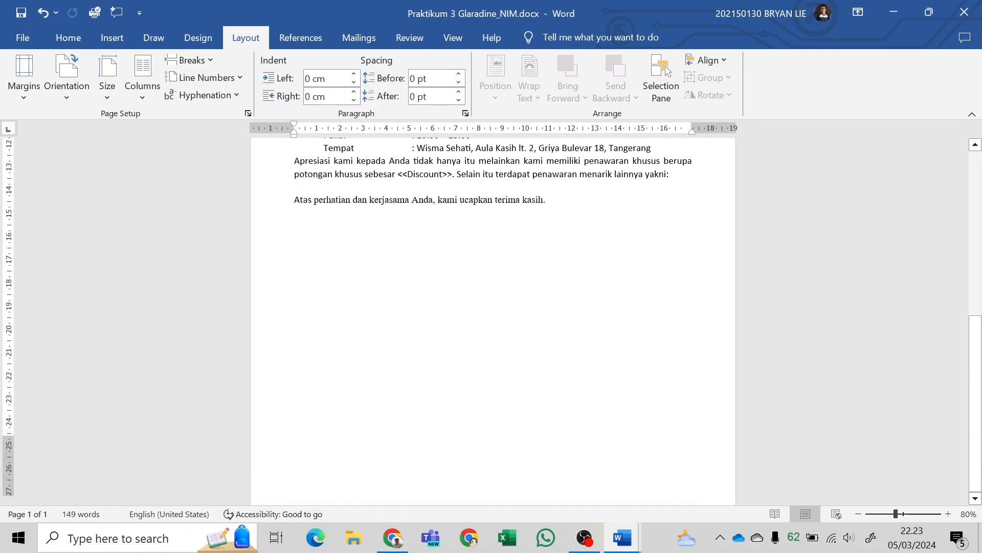
pyautogui.scroll(10, 493, 321)
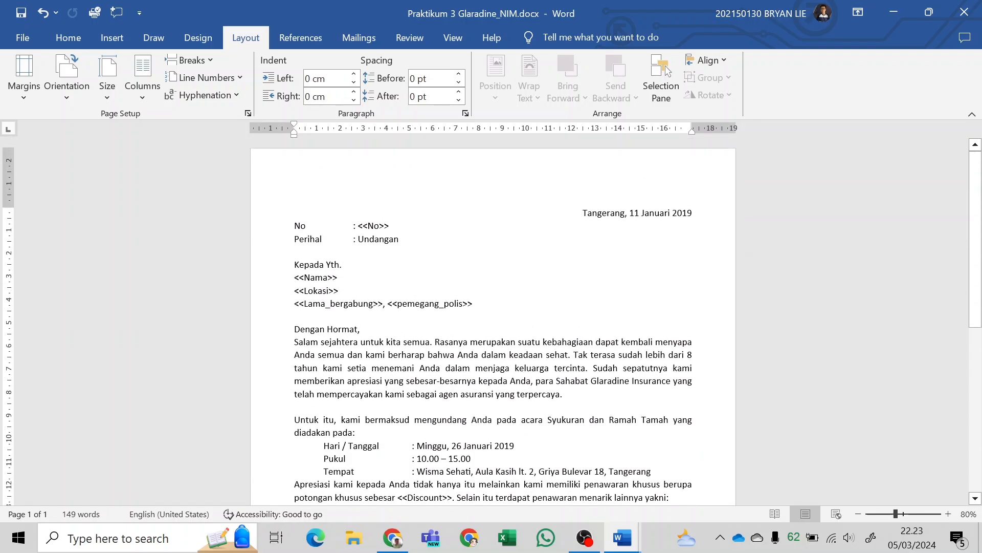
pyautogui.scroll(-4, 492, 321)
pyautogui.scroll(4, 493, 321)
pyautogui.scroll(-4, 492, 321)
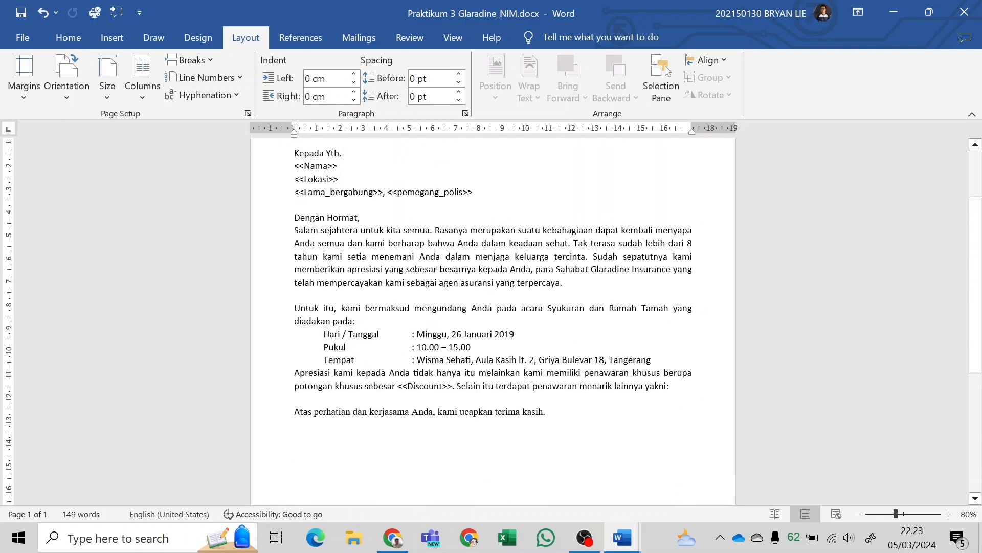
pyautogui.scroll(5, 492, 321)
pyautogui.scroll(-4, 493, 321)
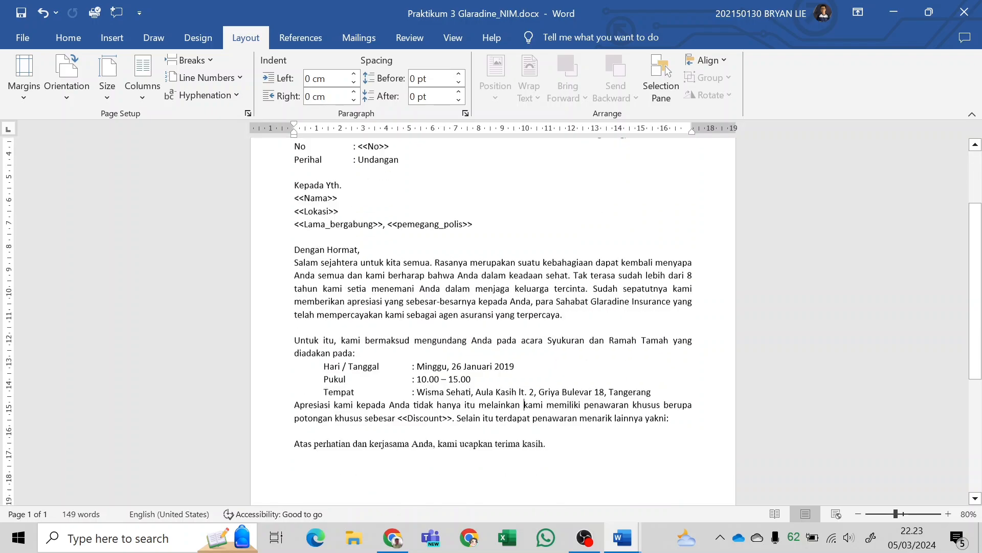
pyautogui.scroll(-2, 492, 321)
pyautogui.scroll(5, 493, 321)
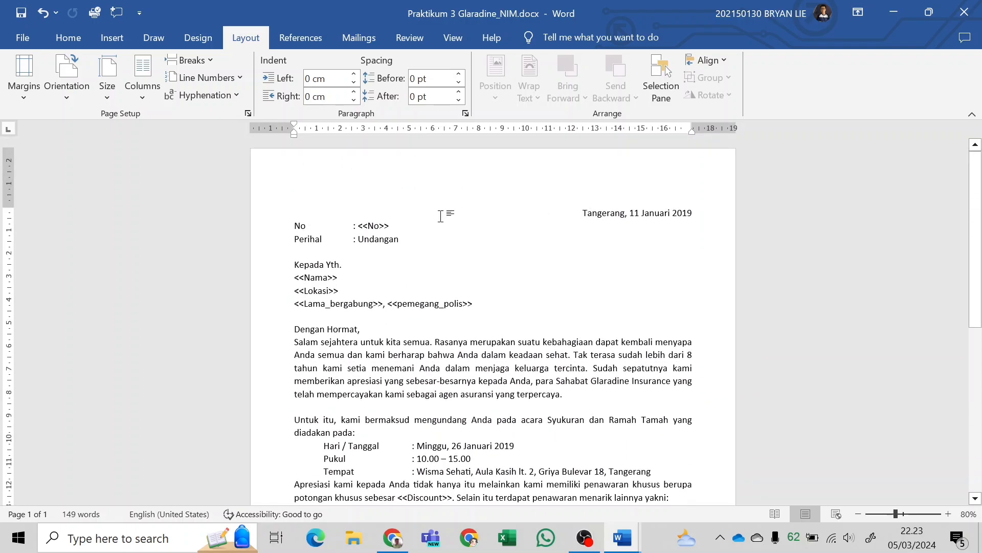
pyautogui.scroll(-3, 493, 320)
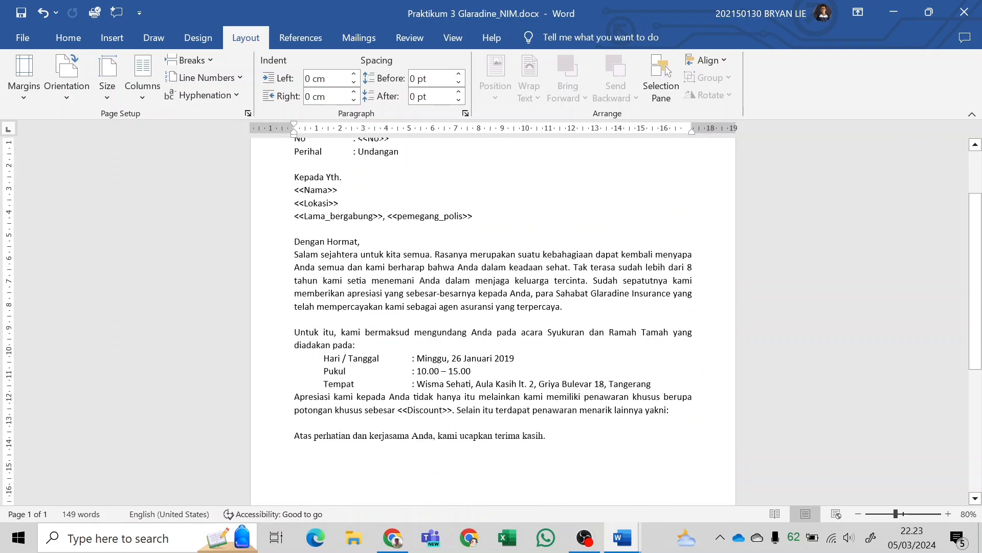
pyautogui.scroll(3, 493, 320)
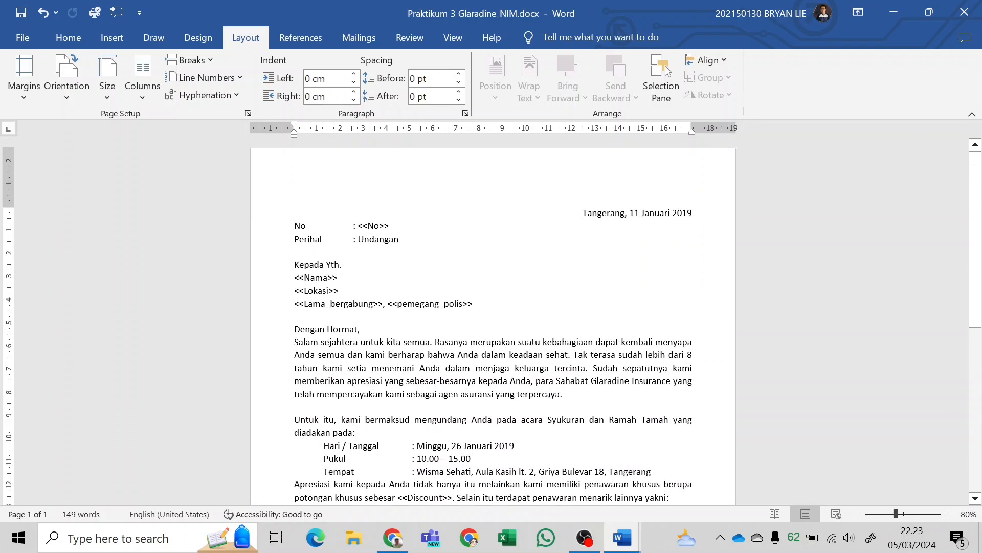
pyautogui.scroll(-7, 492, 321)
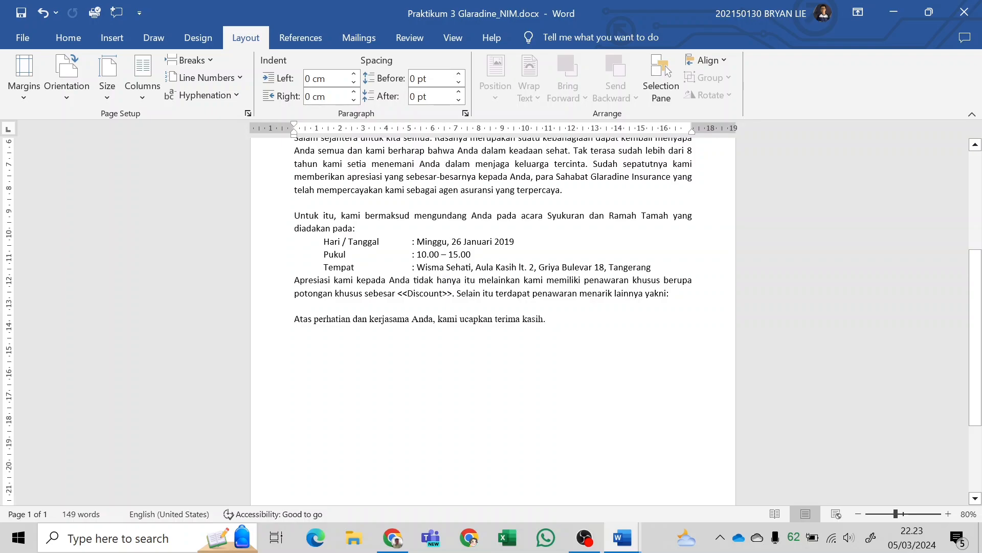
pyautogui.scroll(5, 493, 317)
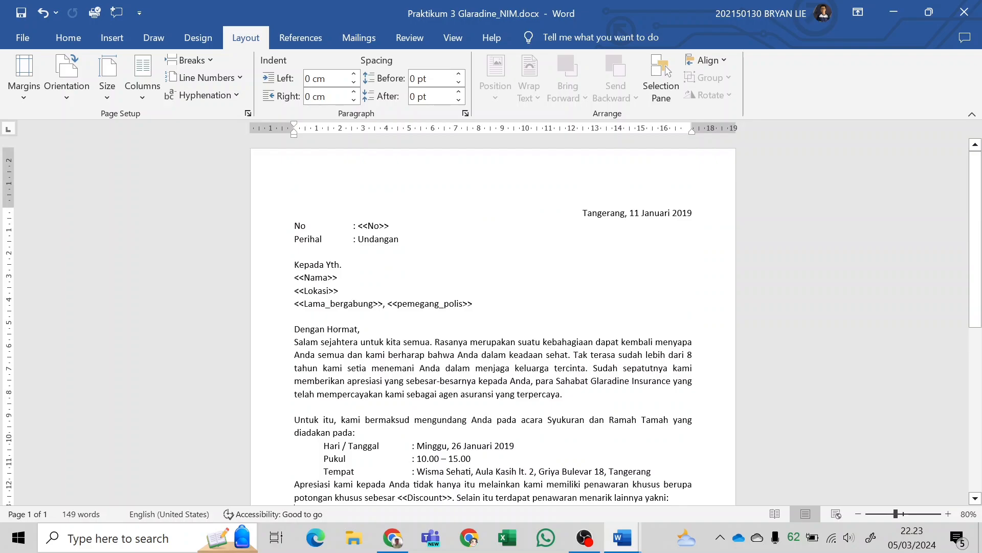
# Select the whole letter and set custom margins of 2,54 cm top and bottom and 1,91 cm left and right for the whole document.
pyautogui.hotkey('ctrl', 'a')
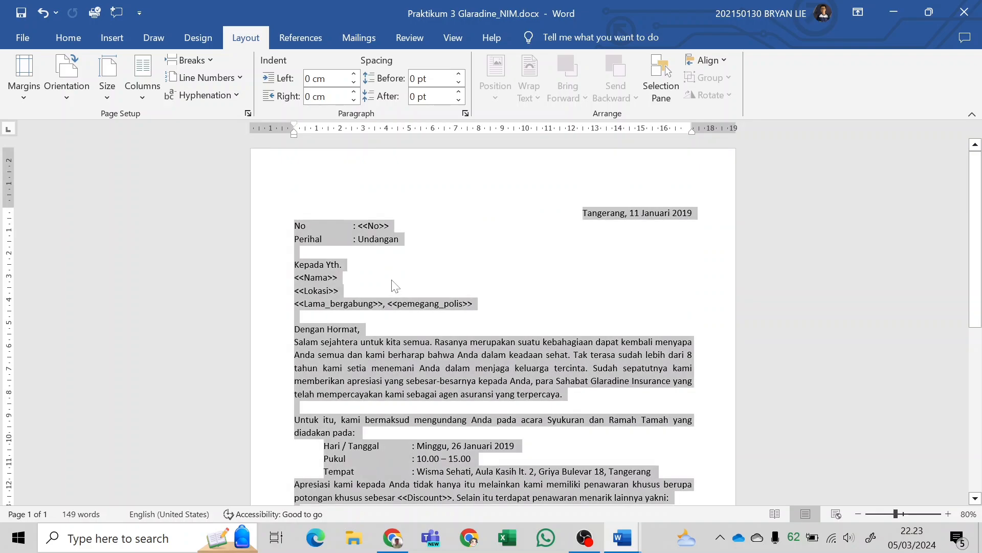
pyautogui.click(371, 291)
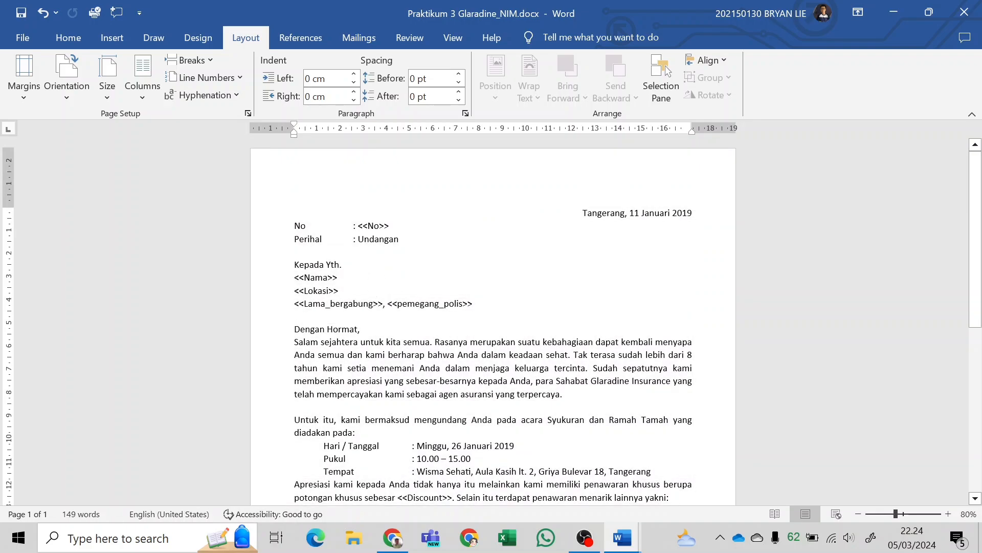
pyautogui.hotkey('ctrl', 'a')
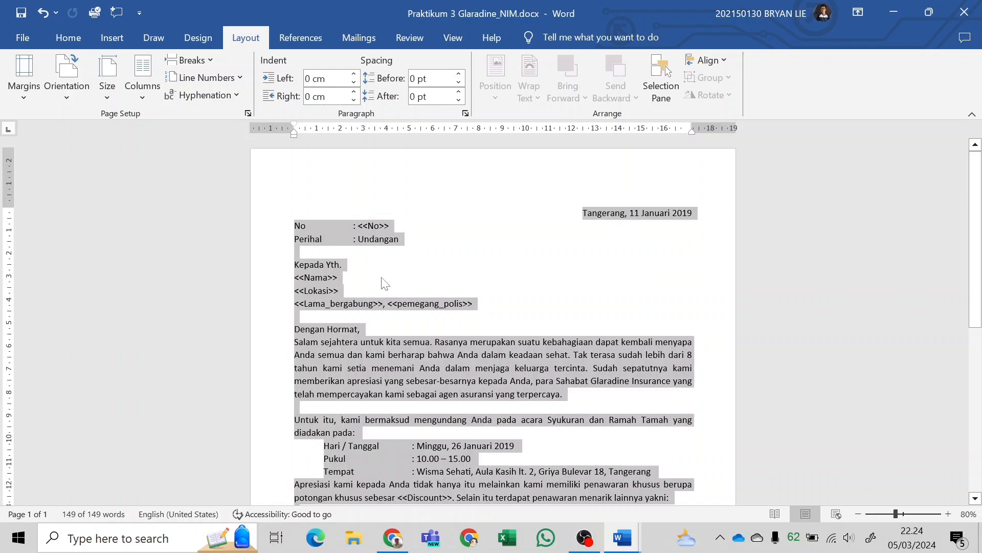
pyautogui.scroll(-1, 344, 234)
pyautogui.scroll(-8, 344, 234)
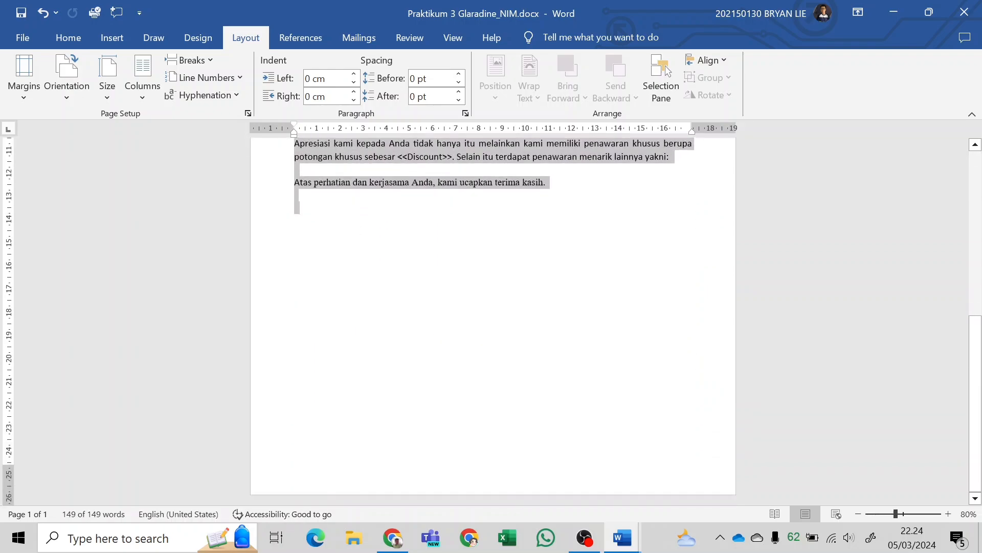
pyautogui.scroll(5, 346, 241)
pyautogui.scroll(1, 345, 241)
pyautogui.click(107, 82)
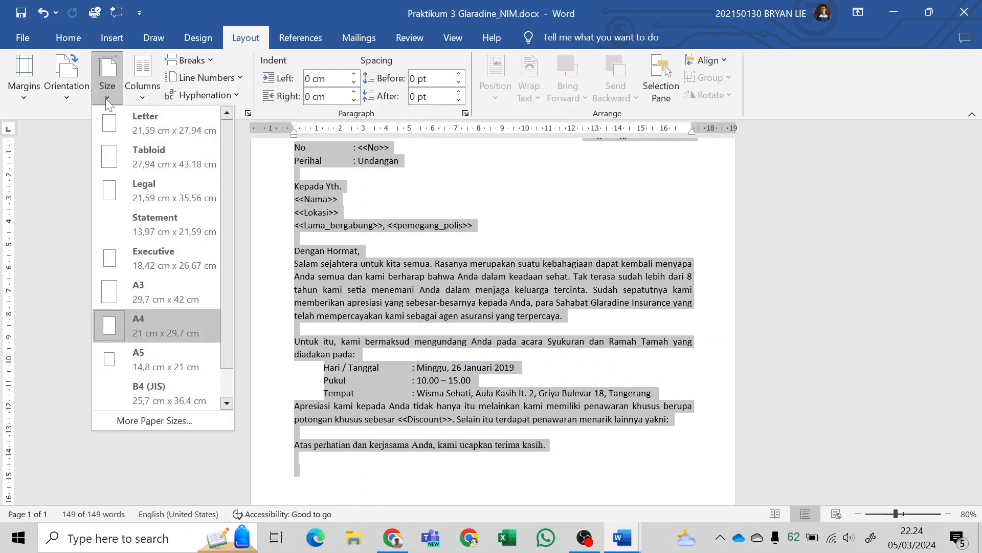
pyautogui.click(25, 88)
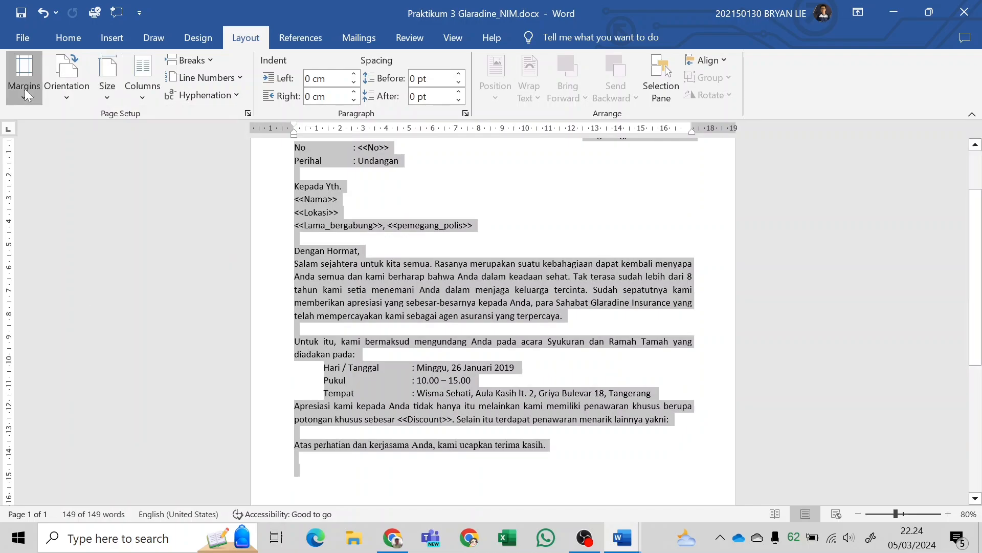
pyautogui.click(125, 446)
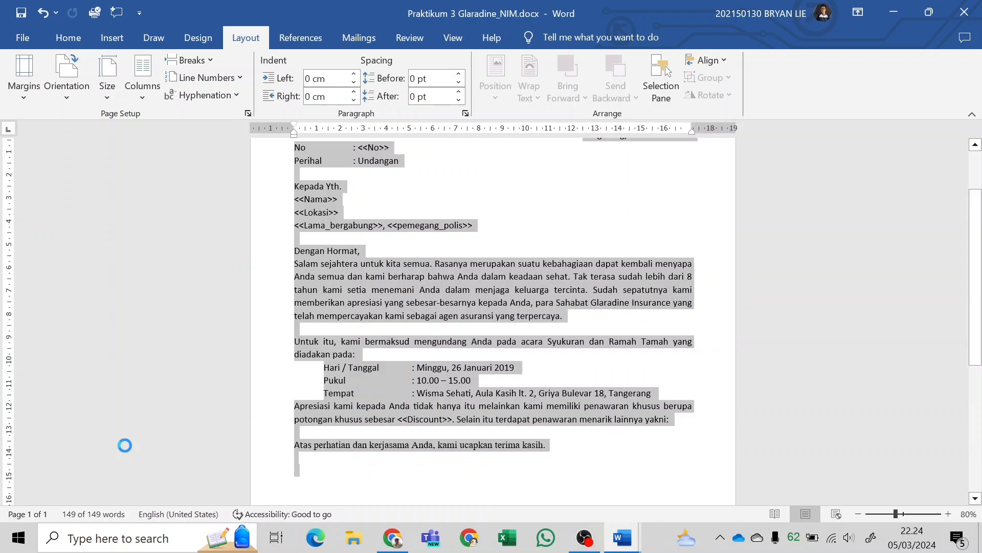
pyautogui.click(418, 103)
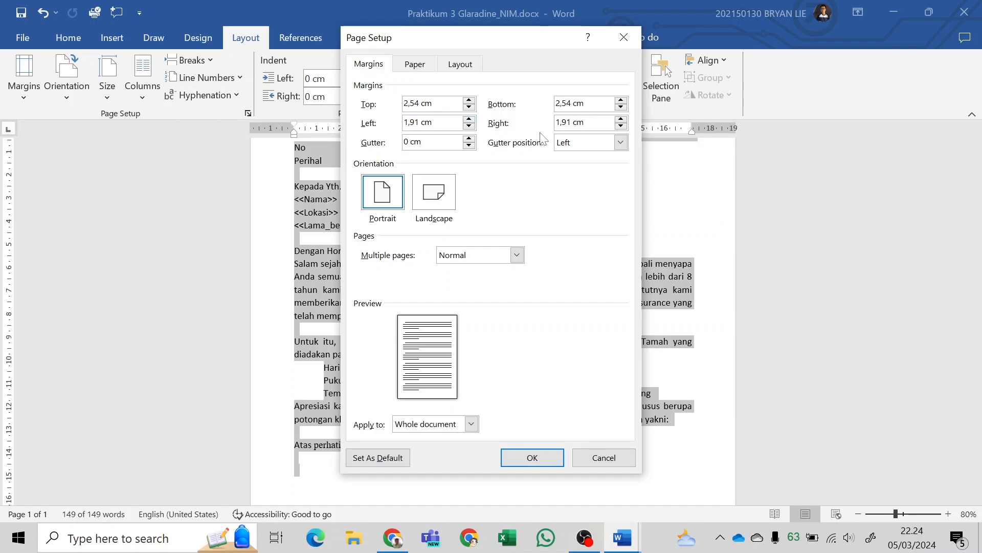
pyautogui.click(552, 458)
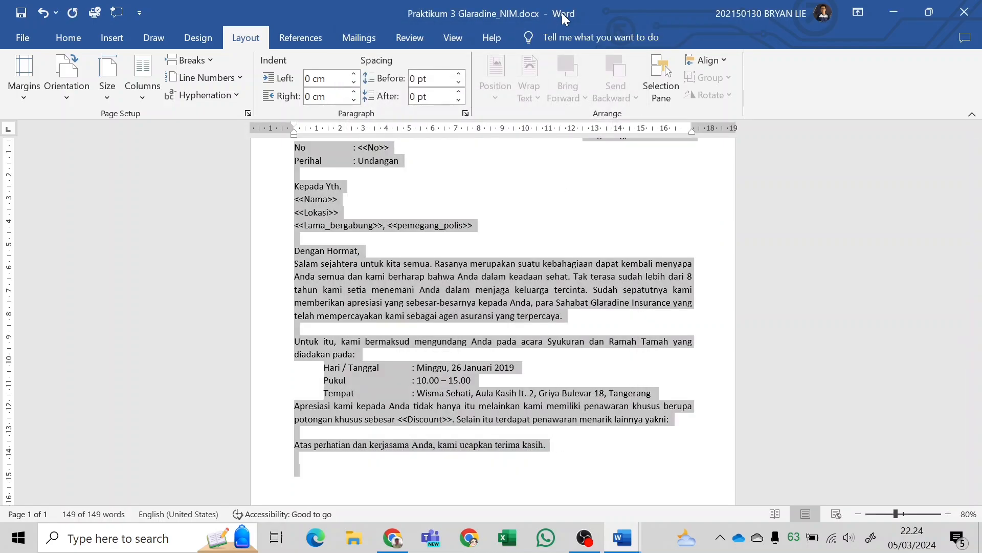
# Place the letter side by side with the lab module PDF in Chrome and bring up the "Ketentuan Soal Praktikum MS Word – 3" requirements.
pyautogui.moveTo(558, 16); pyautogui.dragTo(1, 238)
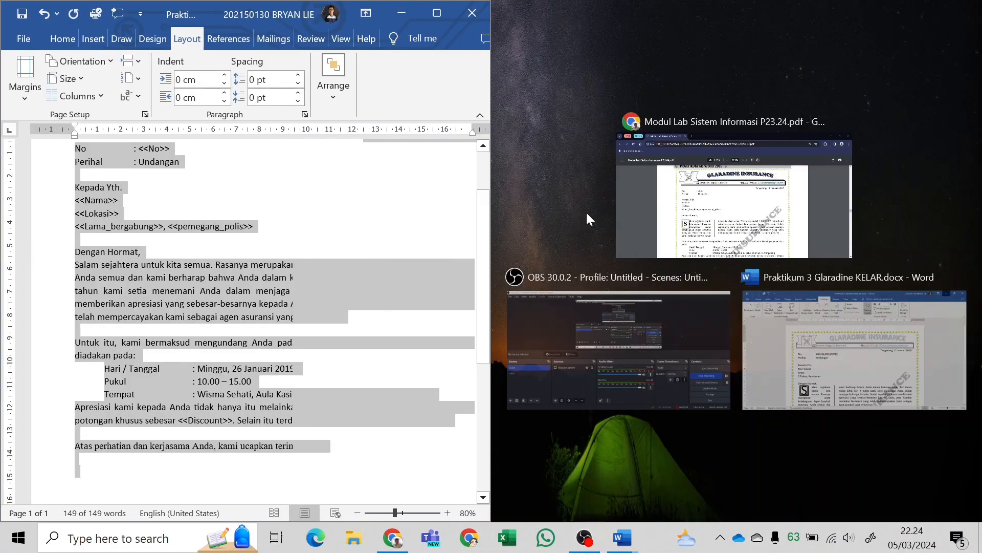
pyautogui.click(680, 246)
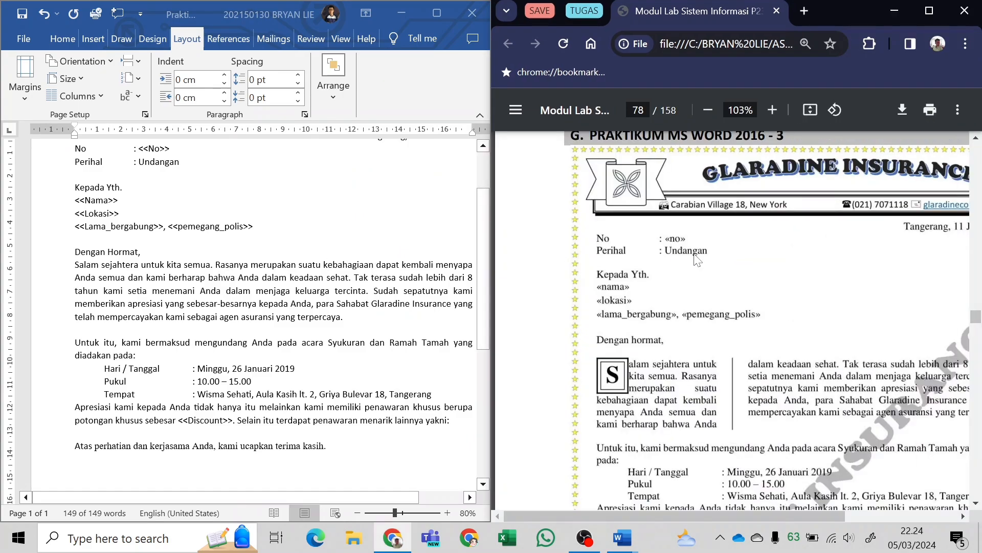
pyautogui.scroll(-10, 681, 271)
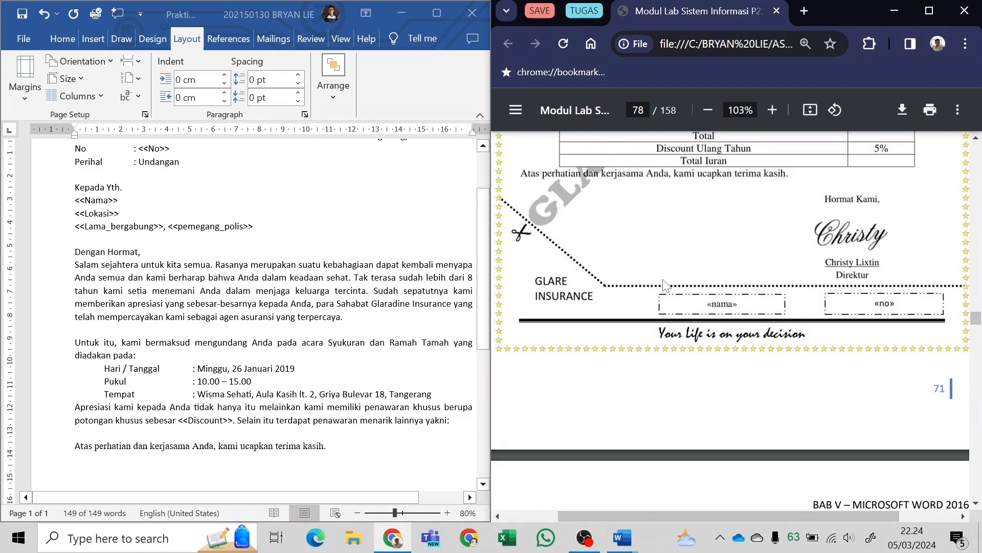
pyautogui.scroll(-5, 664, 284)
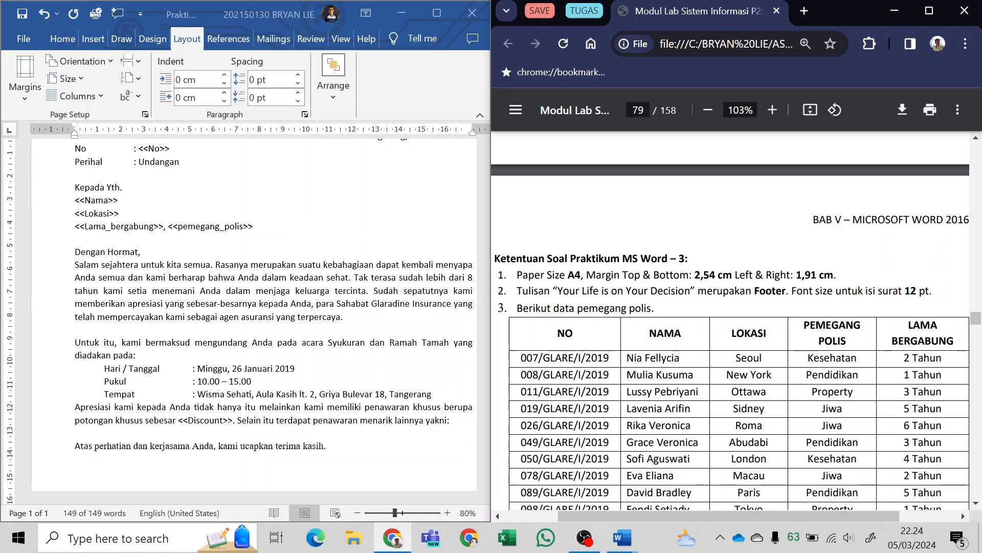
# Select the entire letter and set its font size to 12 pt.
pyautogui.hotkey('ctrl', 'a')
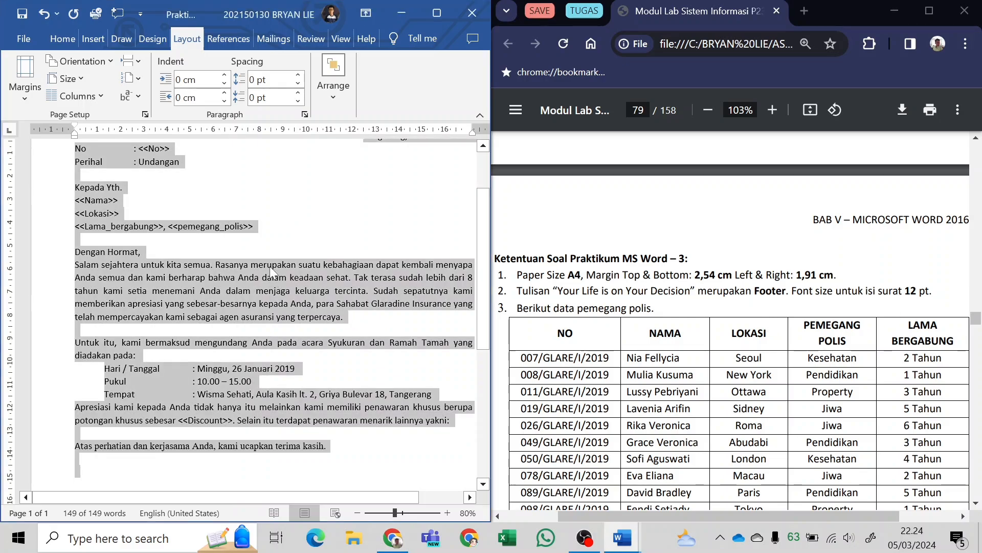
pyautogui.scroll(3, 207, 283)
pyautogui.click(199, 256)
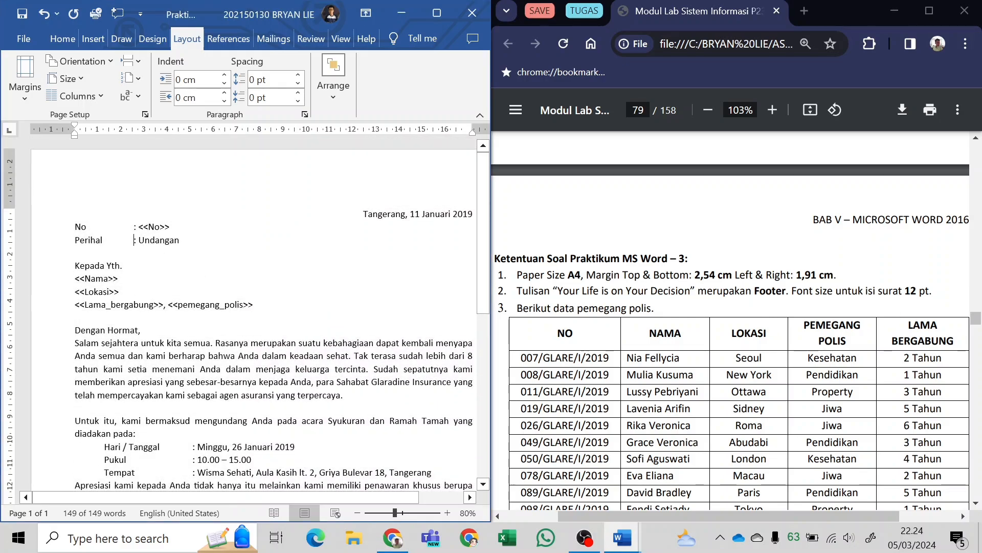
pyautogui.hotkey('ctrl', 'a')
pyautogui.scroll(-6, 321, 253)
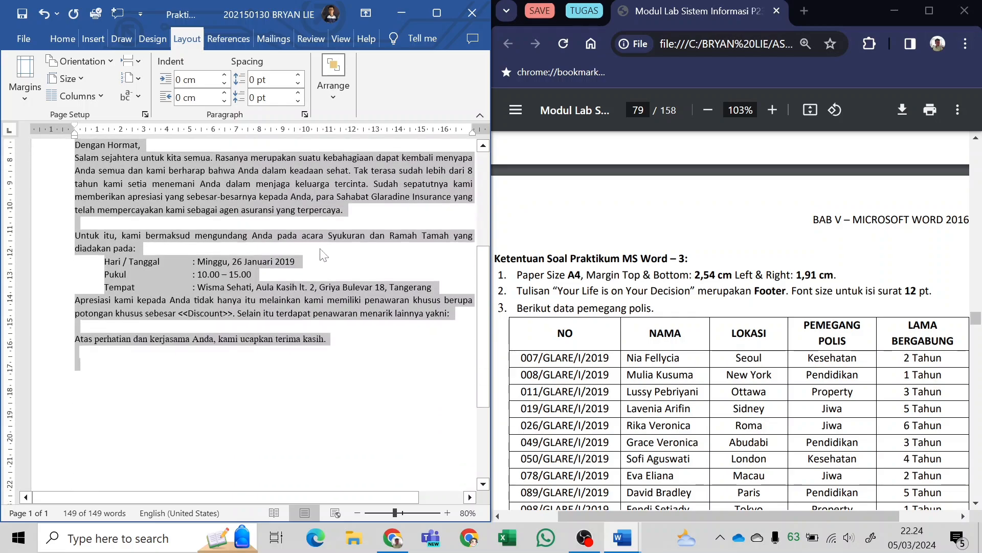
pyautogui.scroll(4, 320, 253)
pyautogui.scroll(4, 320, 248)
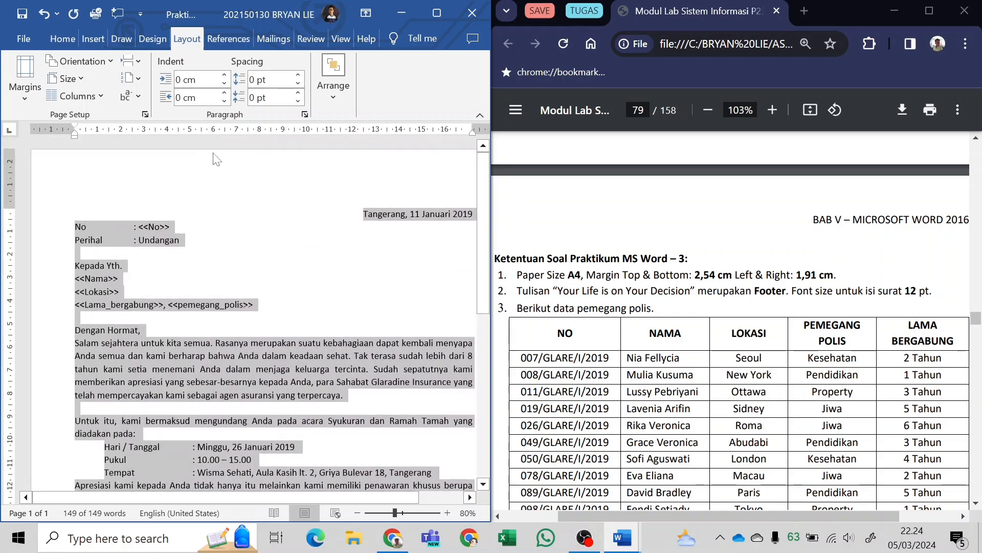
pyautogui.click(62, 39)
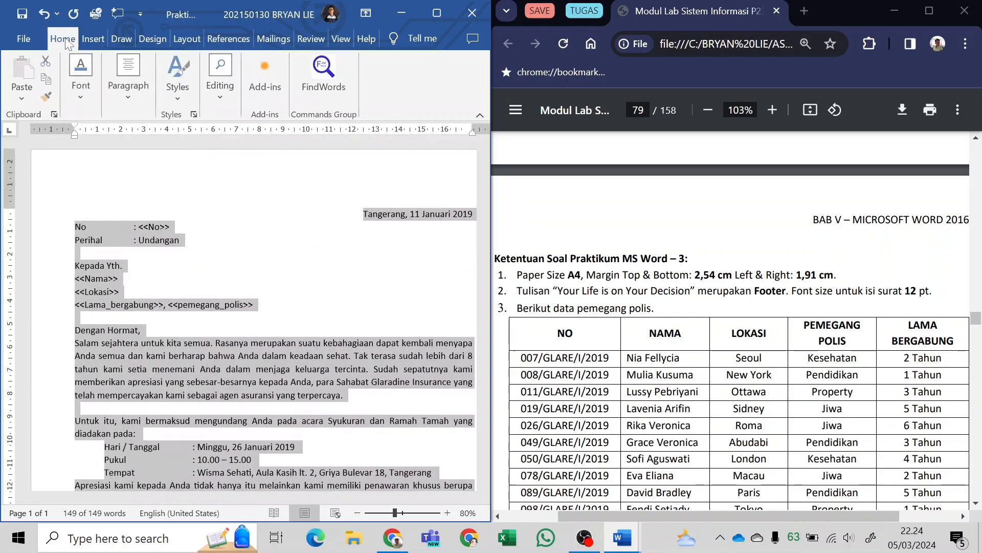
pyautogui.click(82, 99)
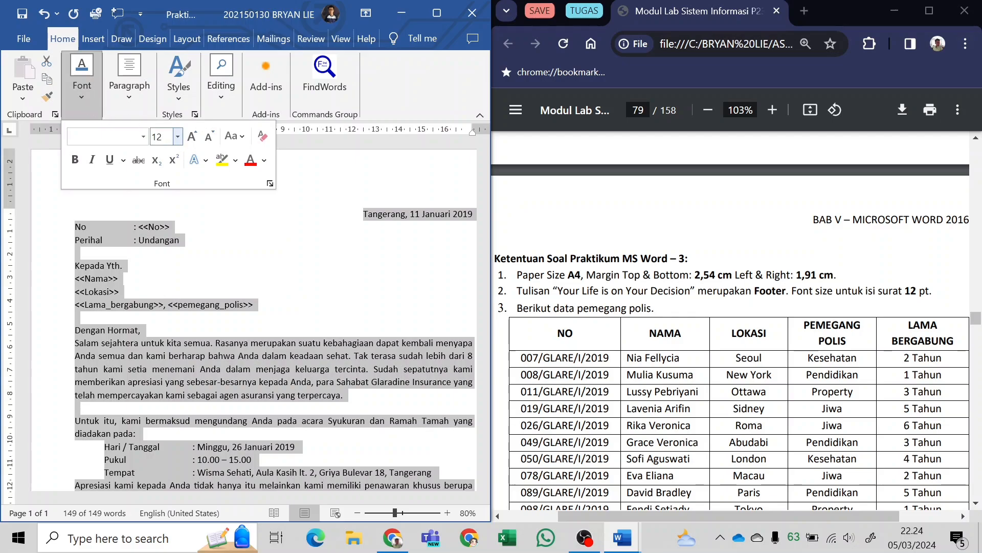
pyautogui.click(178, 136)
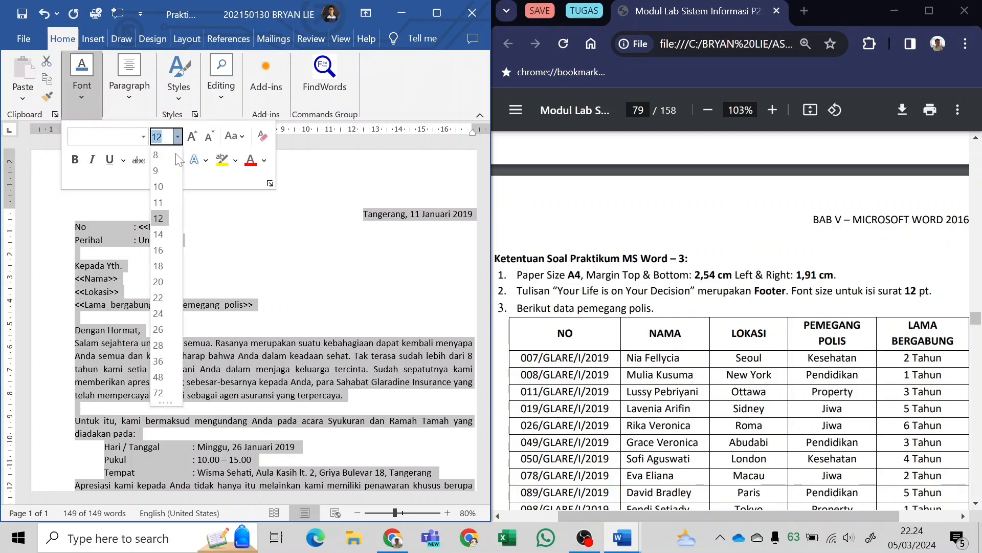
pyautogui.click(158, 218)
pyautogui.click(243, 278)
pyautogui.click(242, 279)
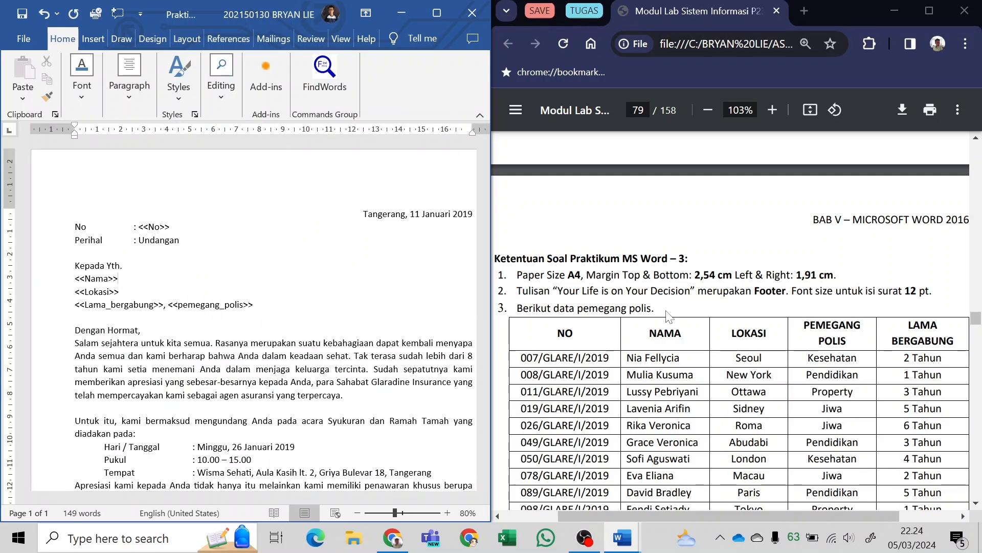
# Examine the program and discount table in the module PDF's sample letter on page 78.
pyautogui.scroll(-7, 670, 316)
pyautogui.scroll(7, 670, 317)
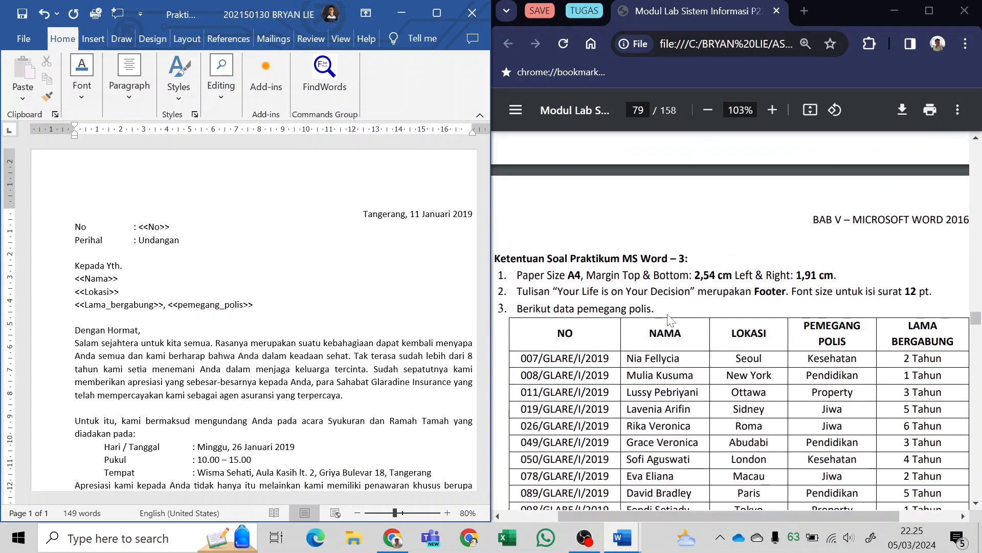
pyautogui.scroll(8, 670, 318)
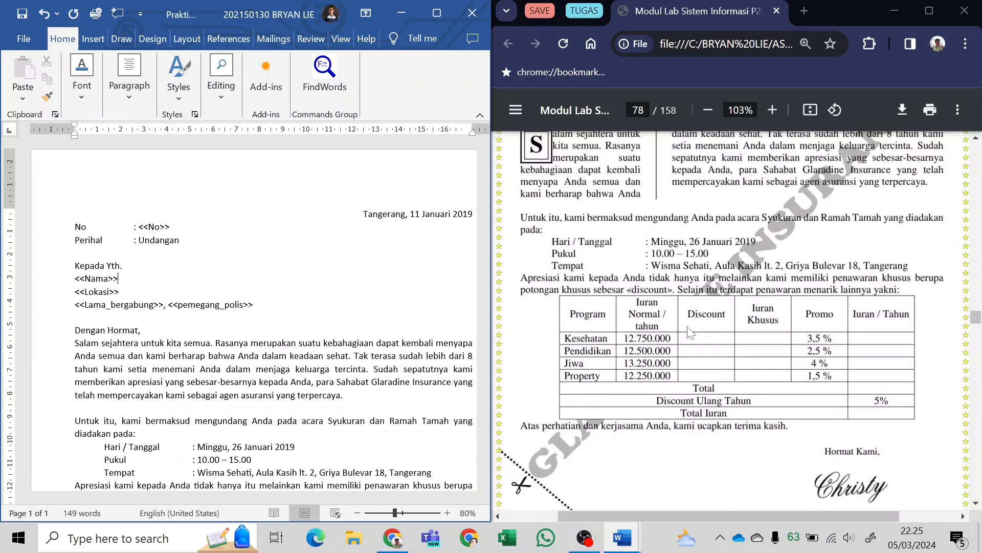
# Insert a table of 6 columns by 8 rows in the blank line above the closing "Atas perhatian" sentence.
pyautogui.click(431, 16)
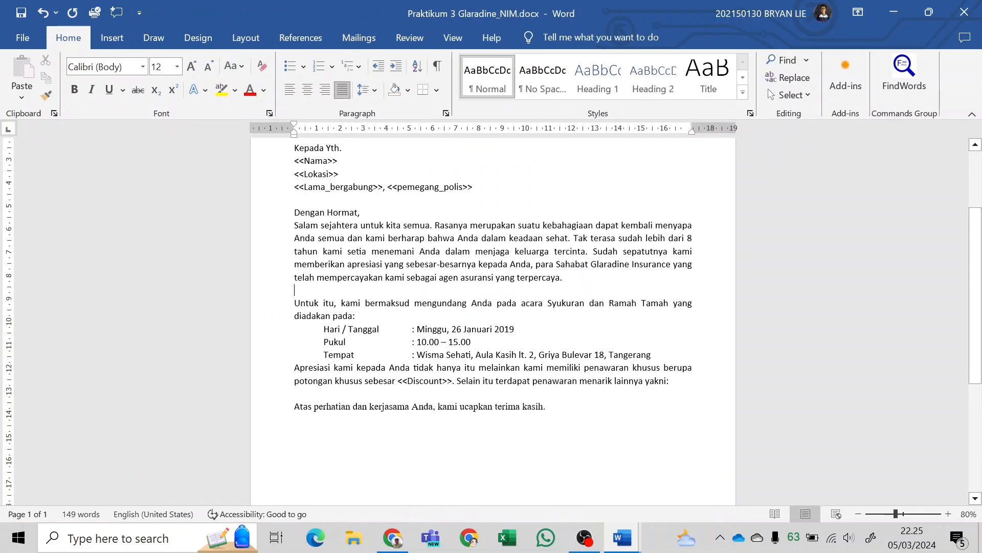
pyautogui.scroll(-1, 493, 321)
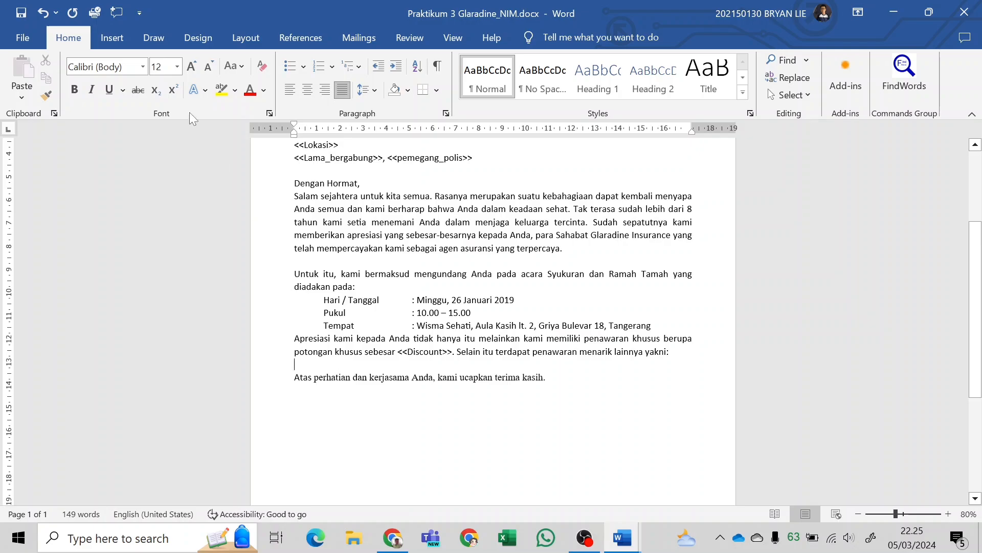
pyautogui.click(106, 42)
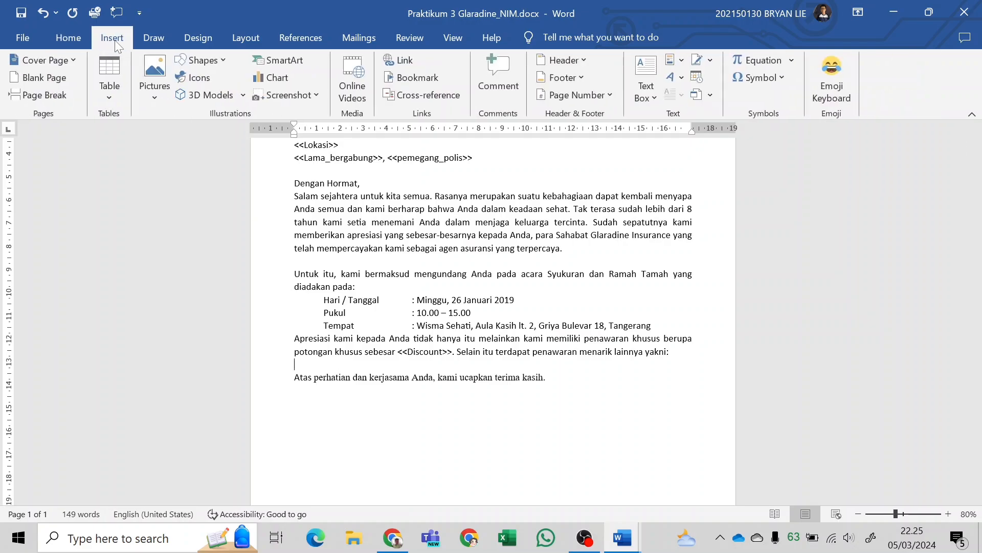
pyautogui.click(112, 94)
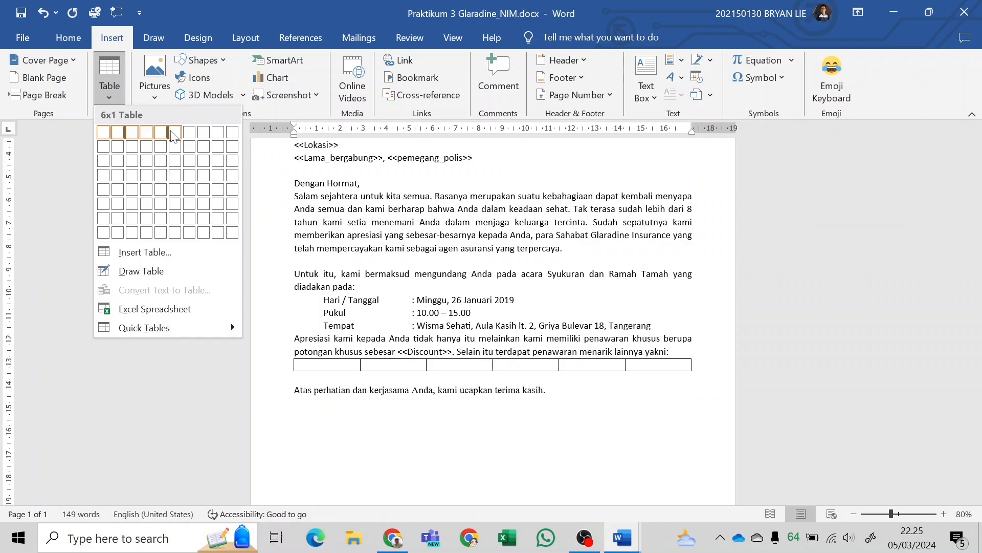
pyautogui.click(175, 232)
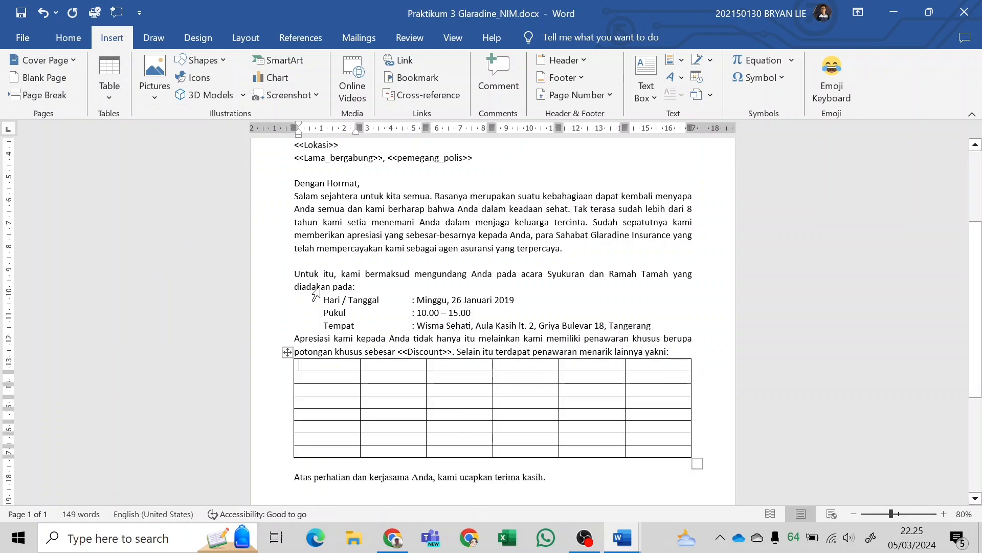
# Place the letter side by side with the lab module PDF in Chrome, with the new table and sample table in view.
pyautogui.keyDown('ctrl'); pyautogui.scroll(2, 375, 284); pyautogui.keyUp('ctrl')
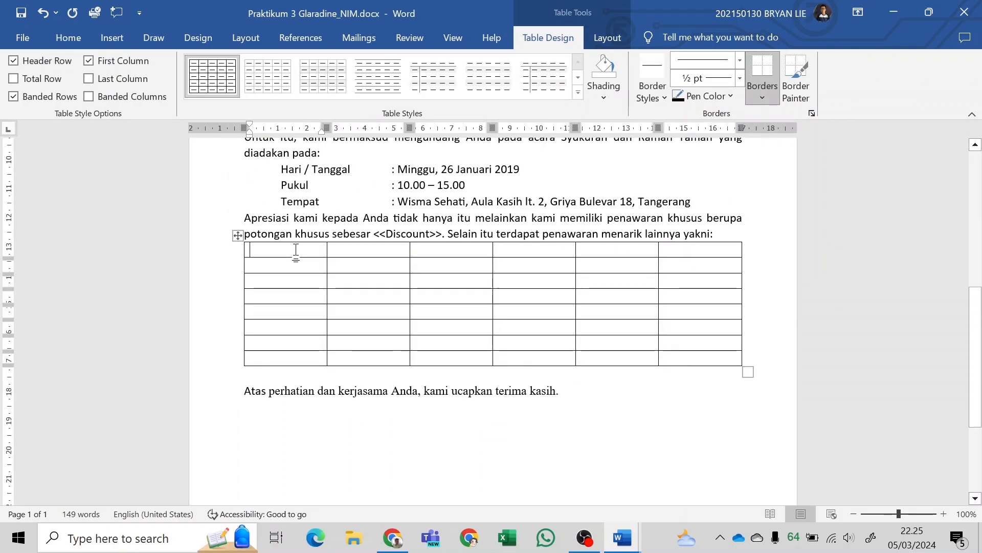
pyautogui.moveTo(478, 9); pyautogui.dragTo(1, 282)
pyautogui.click(578, 236)
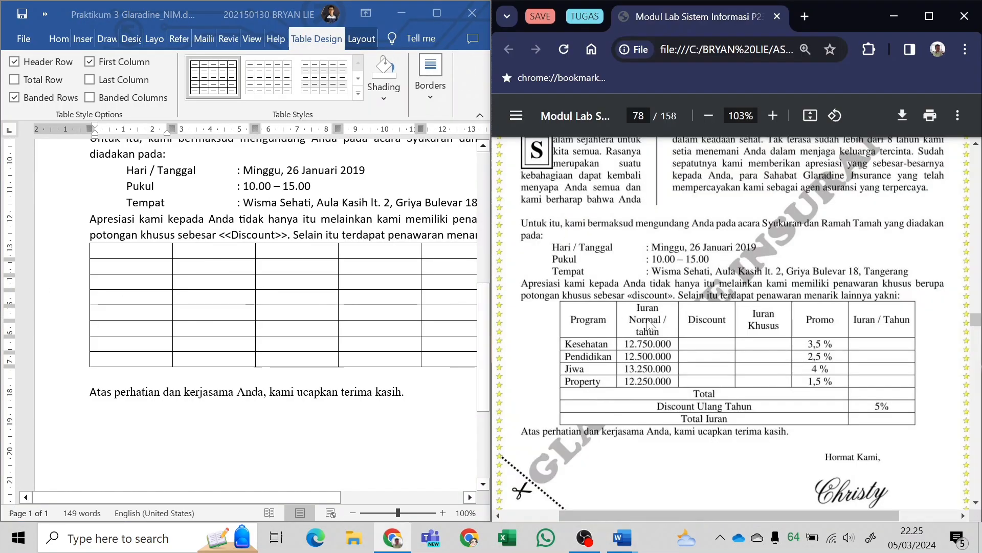
# Enter the headings "Program" and "Iuran Normal/ Tahun" in the first two cells of the table's top row.
pyautogui.click(154, 258)
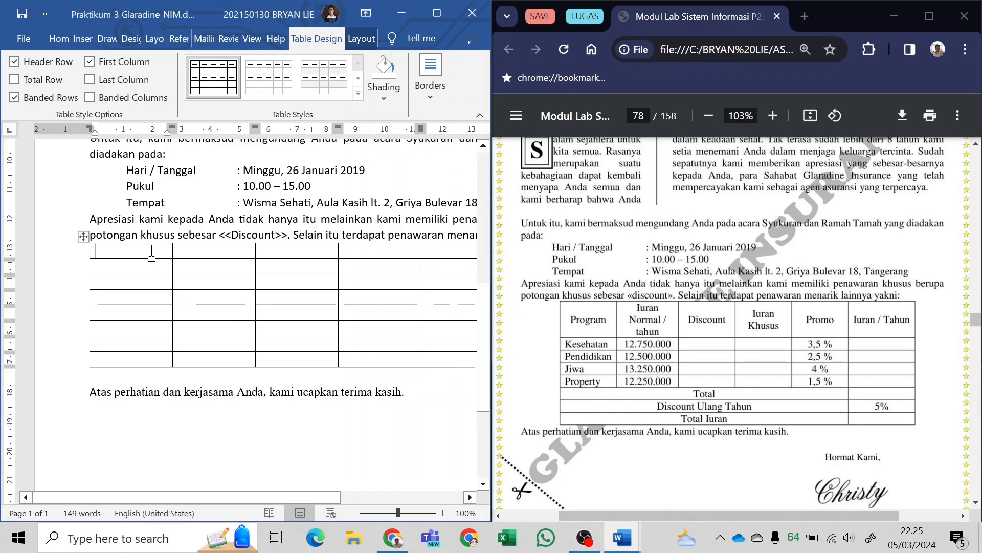
pyautogui.write('Program')
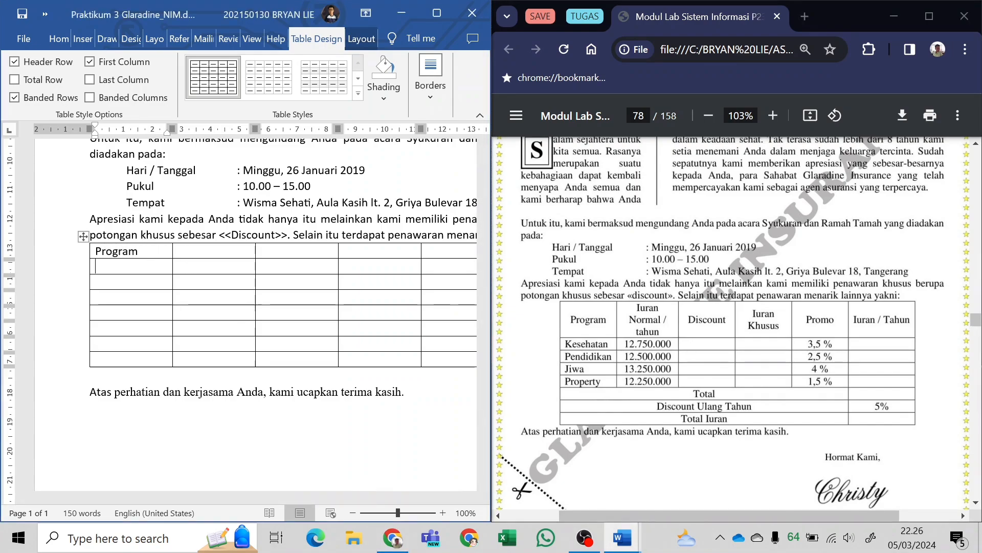
pyautogui.press('Right')
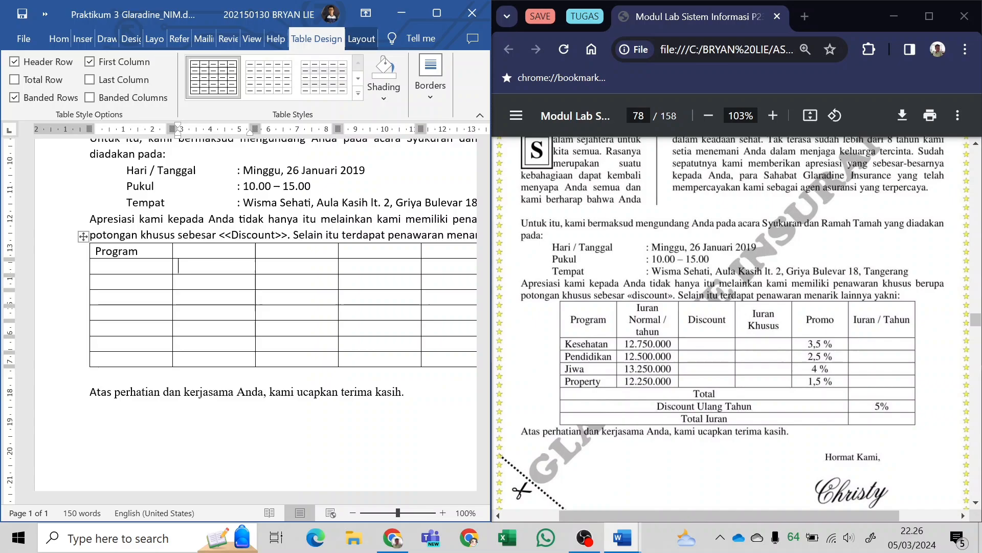
pyautogui.press('Up')
pyautogui.write('Iuran Normal/Tahun')
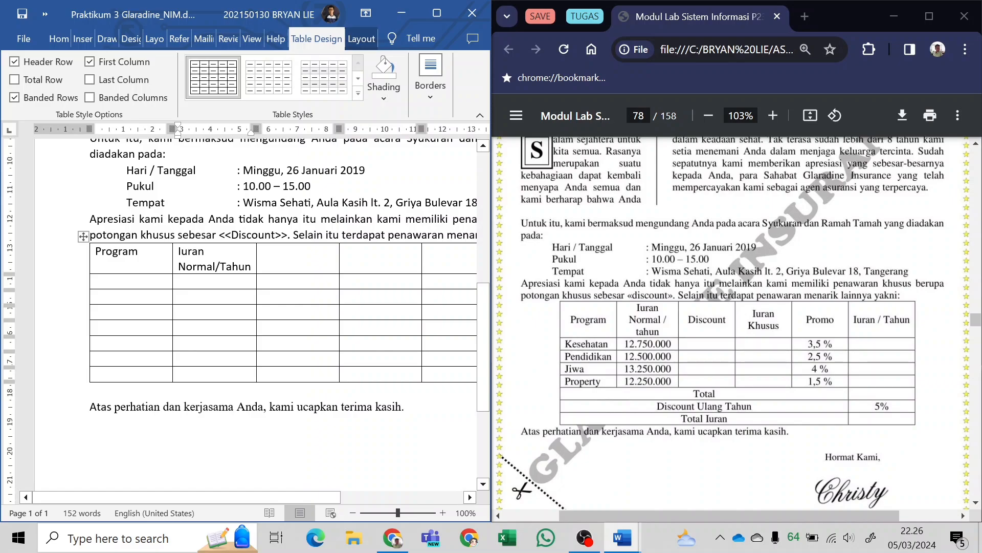
# Enter "Discount" and "Iuran Khusus" as the third and fourth column headings, with "Khusus" on its own line.
pyautogui.click(287, 270)
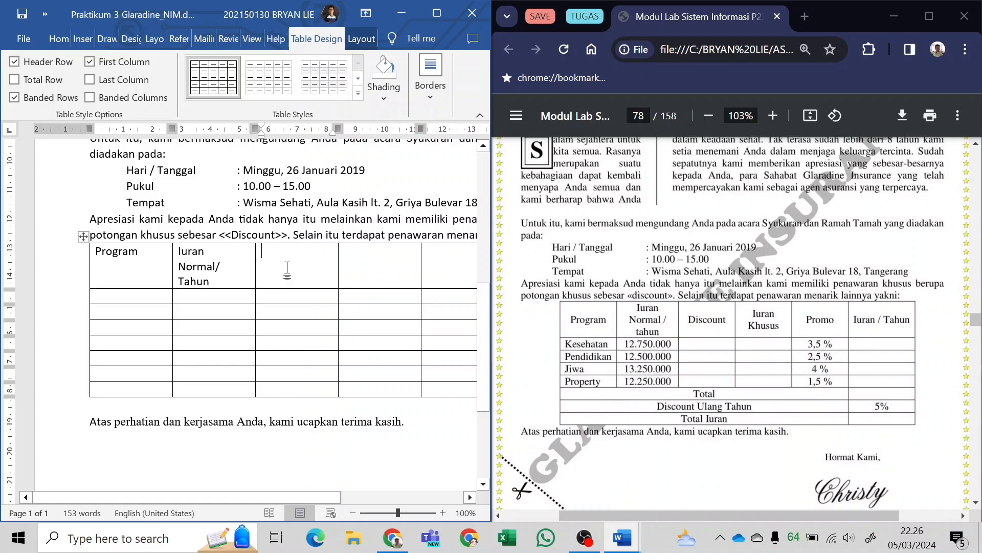
pyautogui.write('Di')
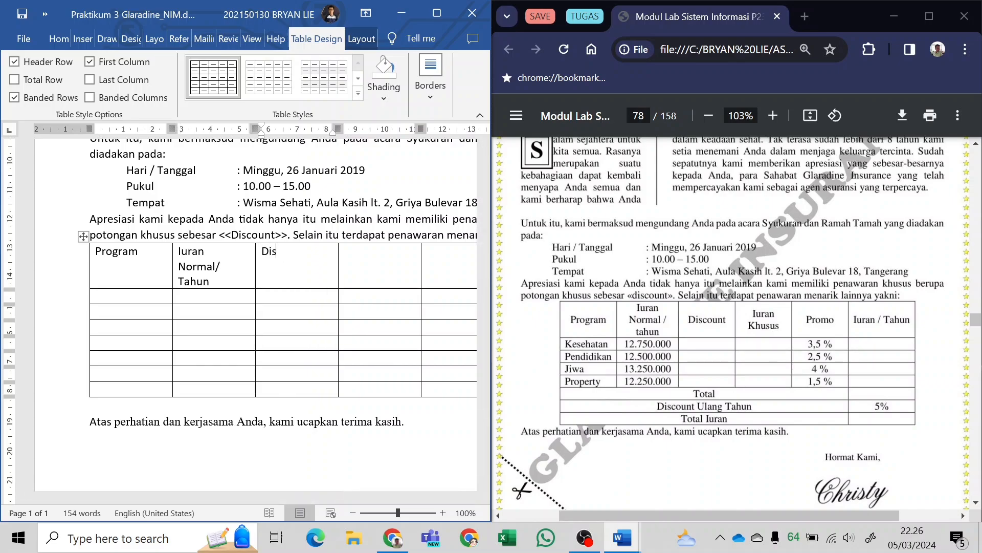
pyautogui.write('scount')
pyautogui.press('Tab')
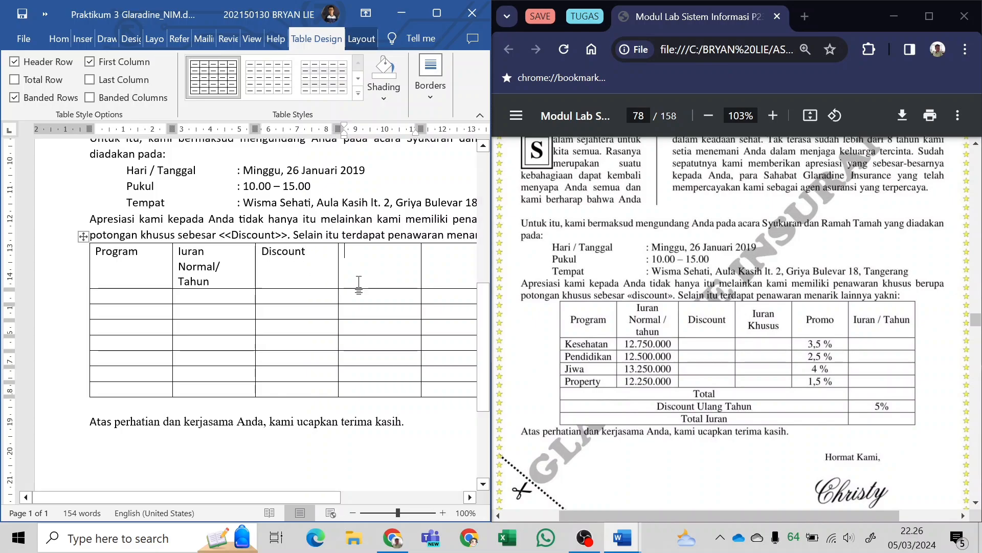
pyautogui.keyDown('ctrl'); pyautogui.scroll(-3, 359, 284); pyautogui.keyUp('ctrl')
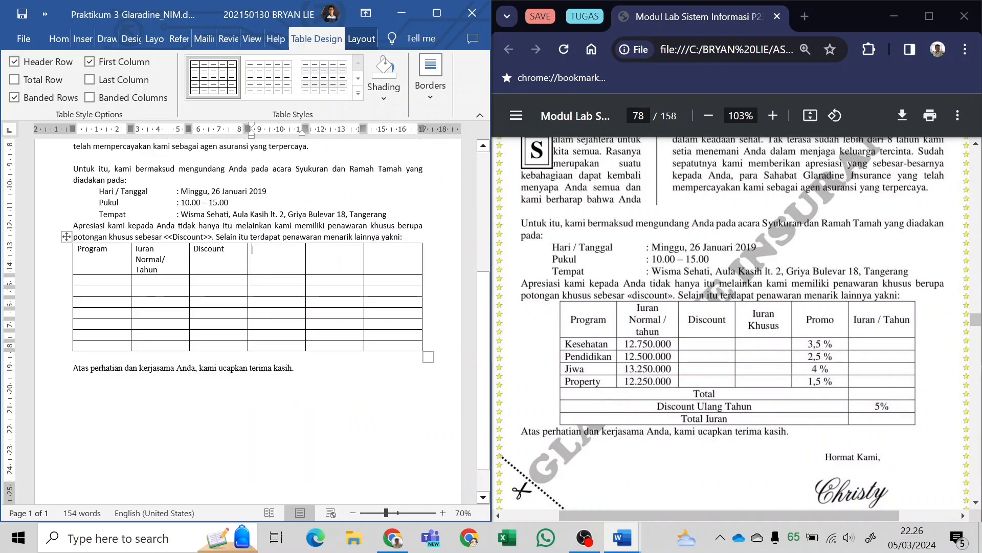
pyautogui.write('Iura')
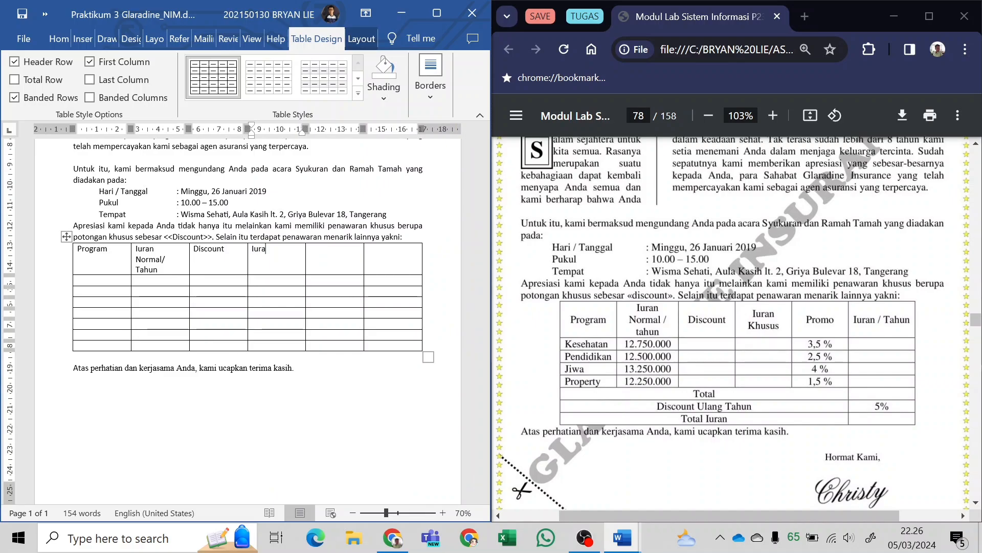
pyautogui.write('n')
pyautogui.press('Return')
pyautogui.write('Khusus')
pyautogui.press('Tab')
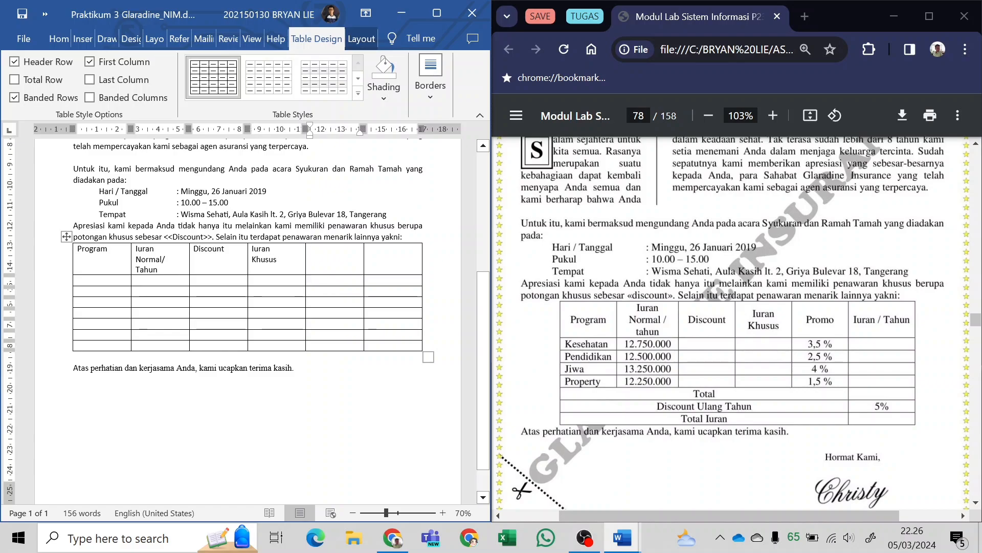
# Enter "Promo" and "Iuran/Tahun" as the last two column headings of the table.
pyautogui.write('Promo')
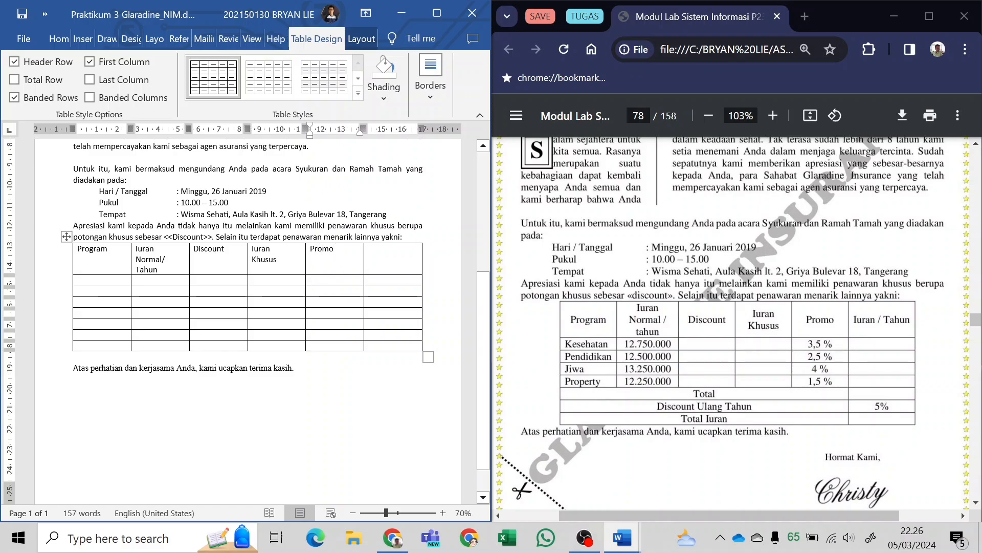
pyautogui.press('Tab')
pyautogui.write('Iuran/tahun')
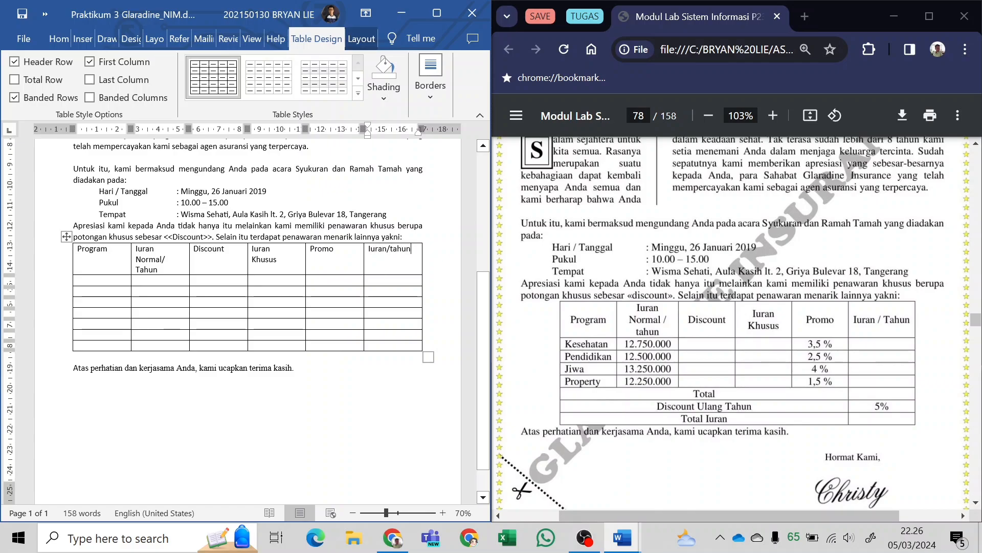
pyautogui.click(393, 249)
pyautogui.press('BackSpace')
pyautogui.write('T')
# Center the text of the table's heading row both horizontally and vertically in its cells.
pyautogui.moveTo(76, 249); pyautogui.dragTo(412, 250)
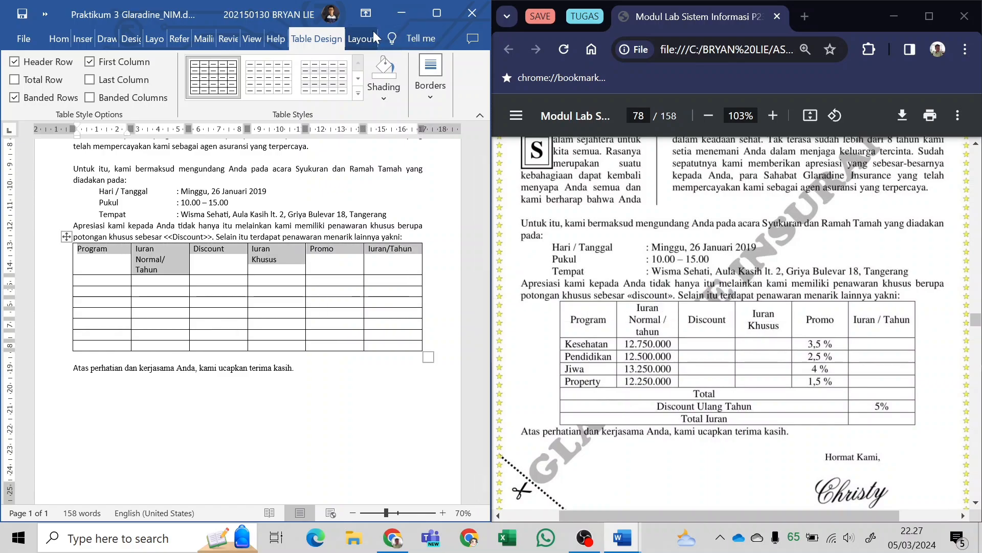
pyautogui.click(436, 19)
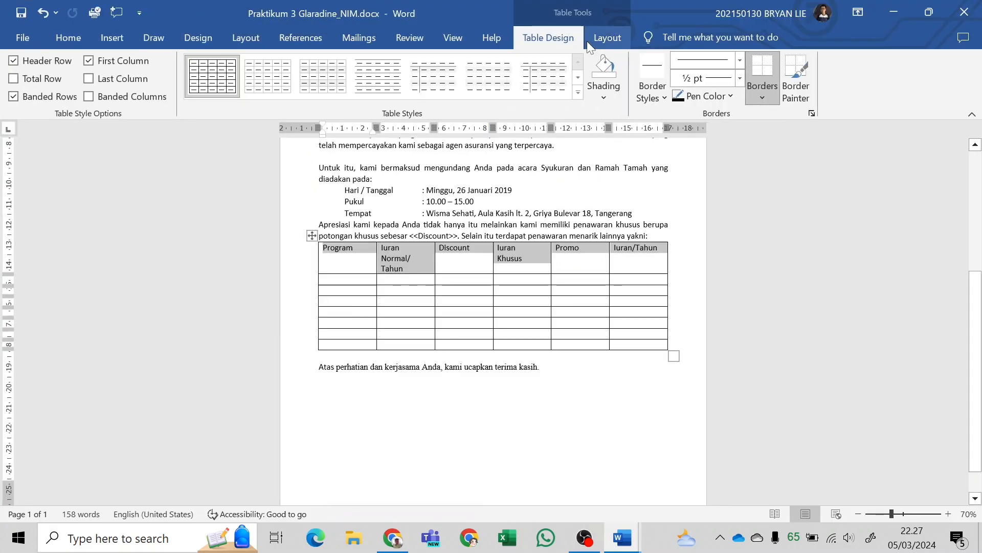
pyautogui.click(615, 41)
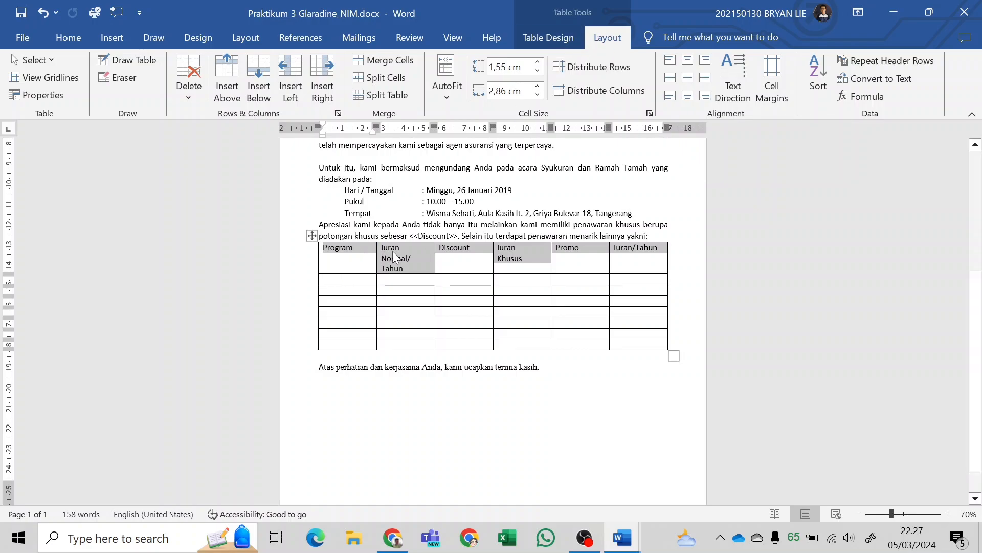
pyautogui.click(684, 81)
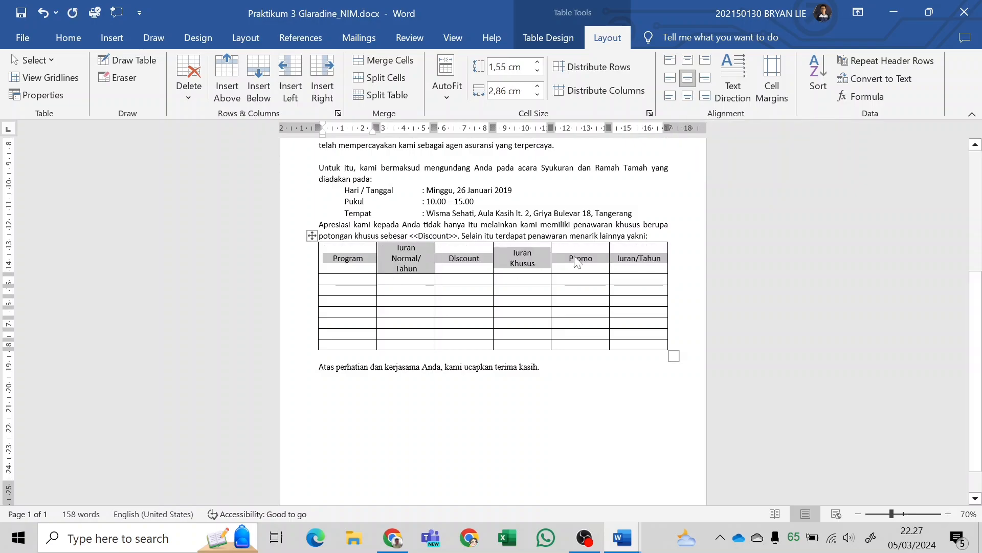
# With the letter beside the PDF again, fill the Program column with "Kesehatan", "Pendidikan", "Jiwa" and "Property".
pyautogui.moveTo(675, 9); pyautogui.dragTo(1, 266)
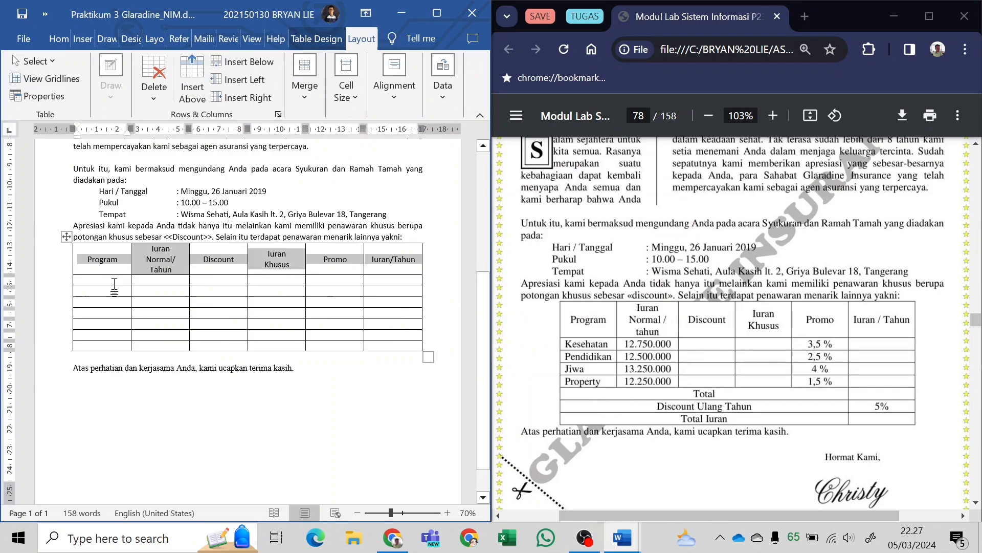
pyautogui.click(114, 284)
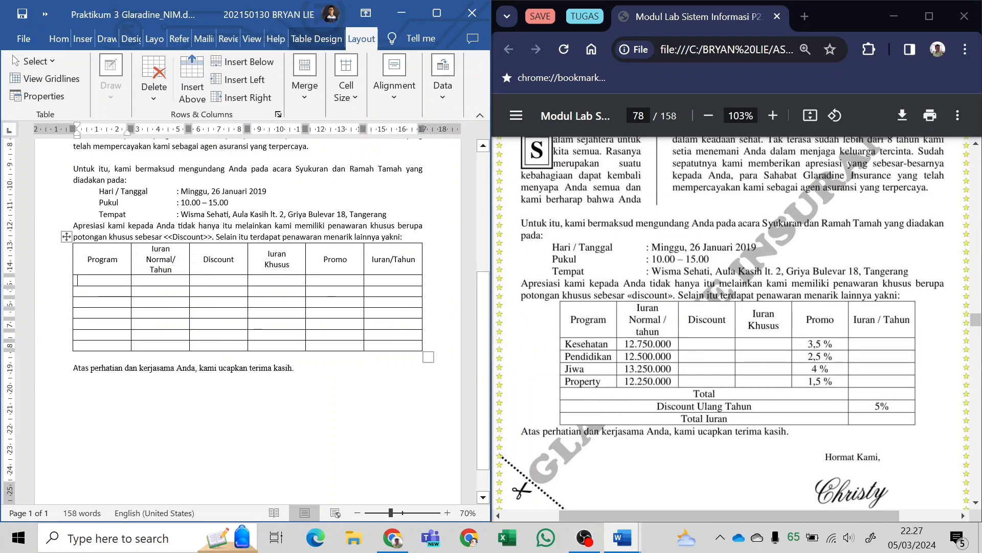
pyautogui.write('K')
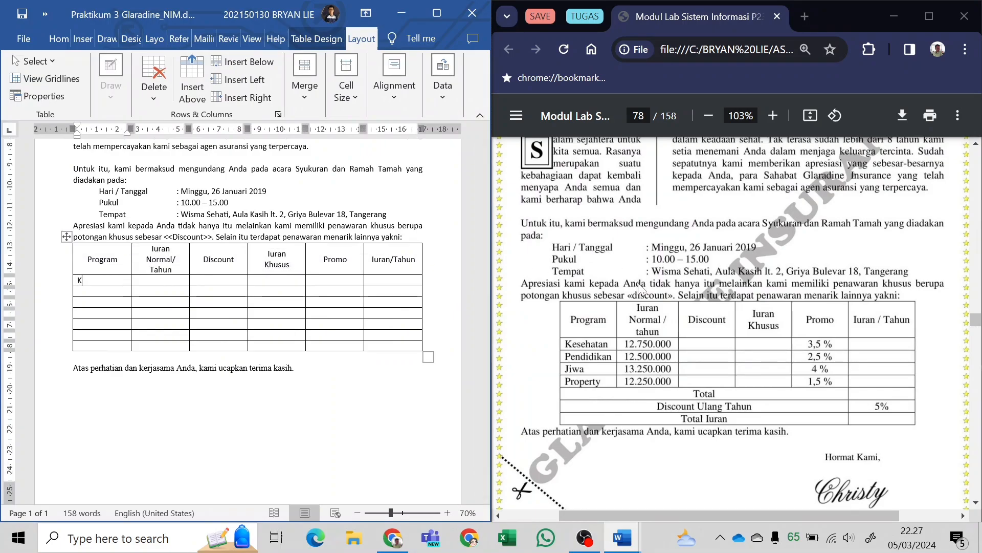
pyautogui.write('esehatan')
pyautogui.press('Down')
pyautogui.write('Pendidi')
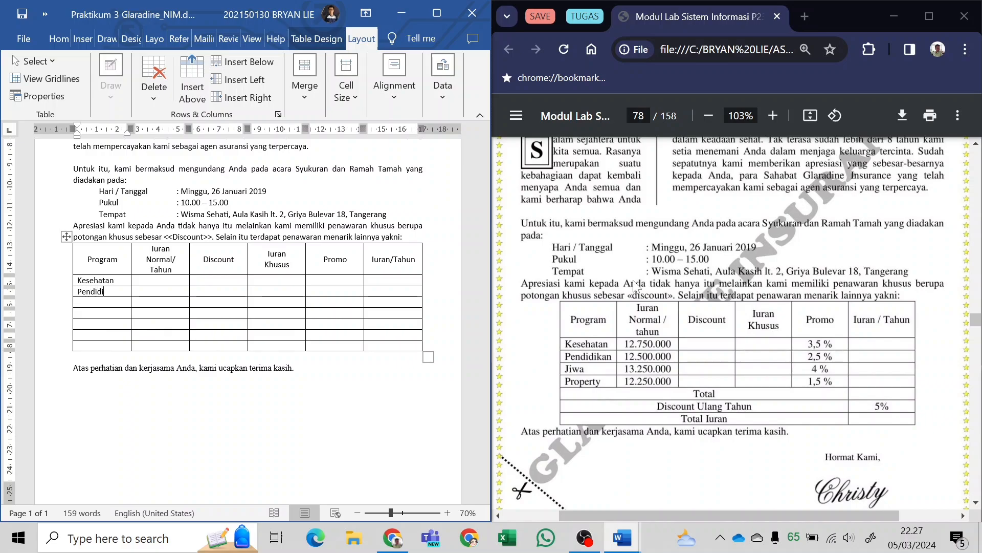
pyautogui.write('kan')
pyautogui.write('Jiwa')
pyautogui.press('Down')
pyautogui.write('P')
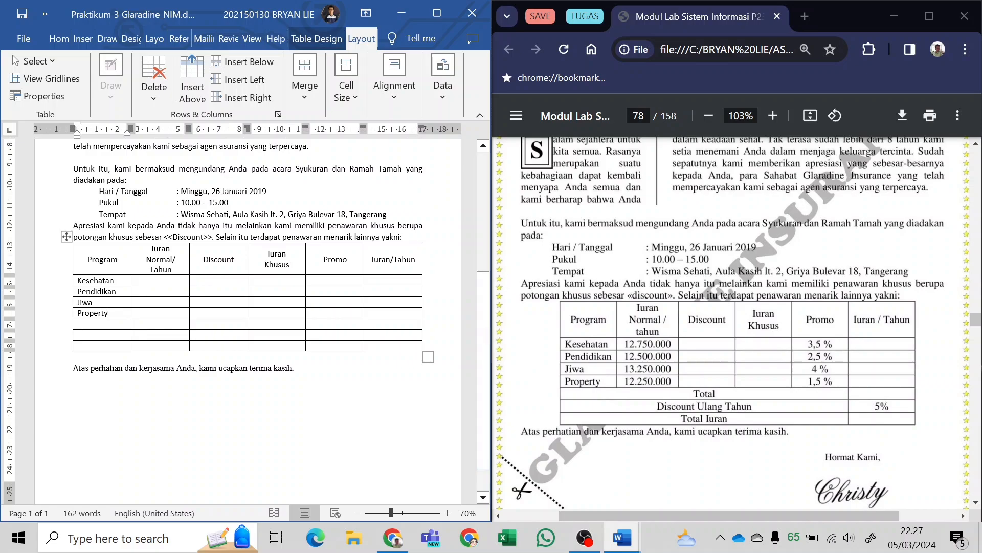
# Switch to Windows Settings and open the Region page of Time & Language to check the country and regional format.
pyautogui.click(138, 280)
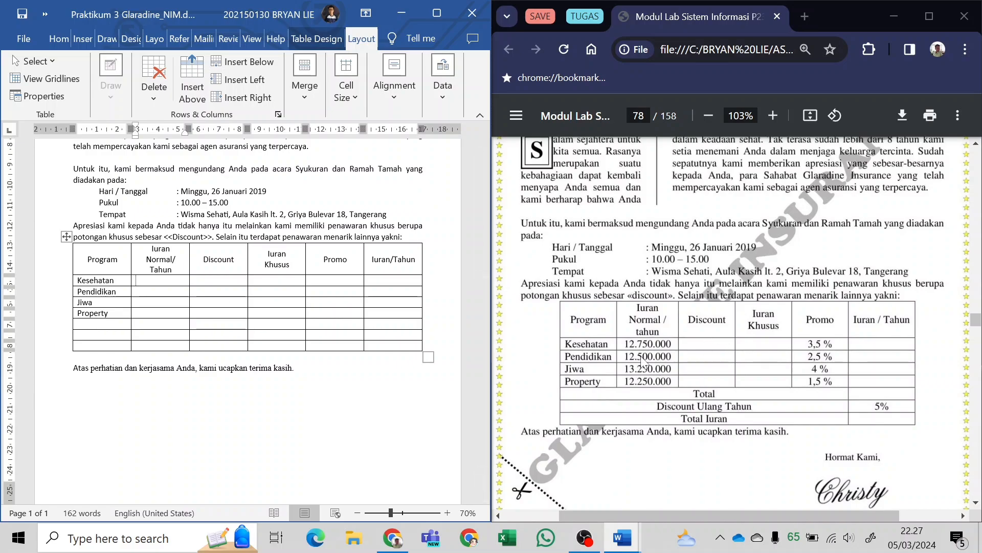
pyautogui.keyDown('ctrl'); pyautogui.scroll(4, 640, 353); pyautogui.keyUp('ctrl')
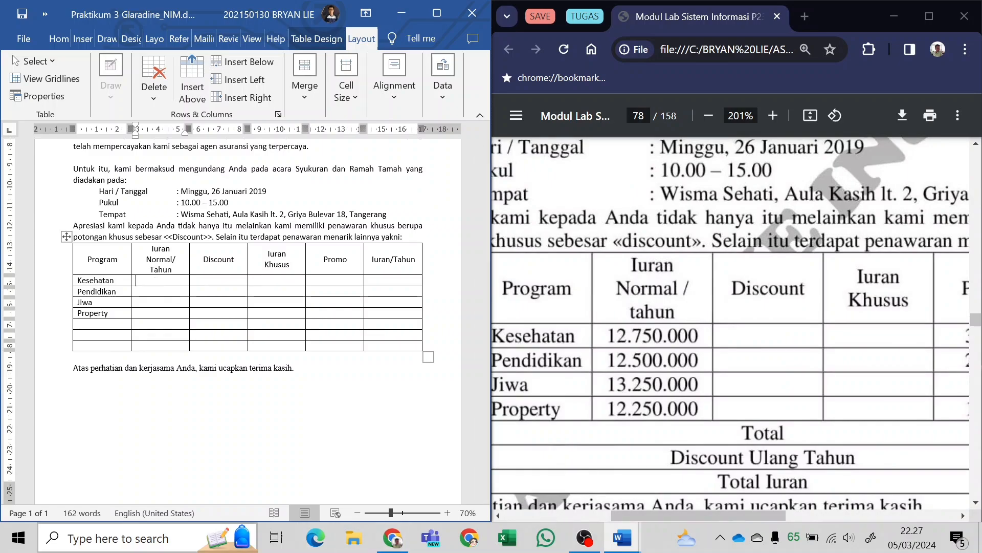
pyautogui.click(13, 528)
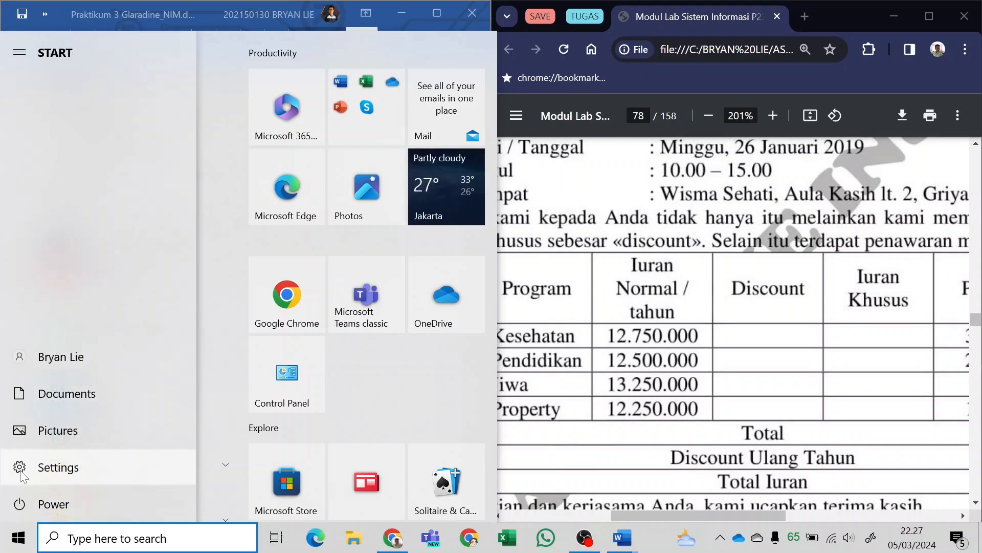
pyautogui.click(22, 471)
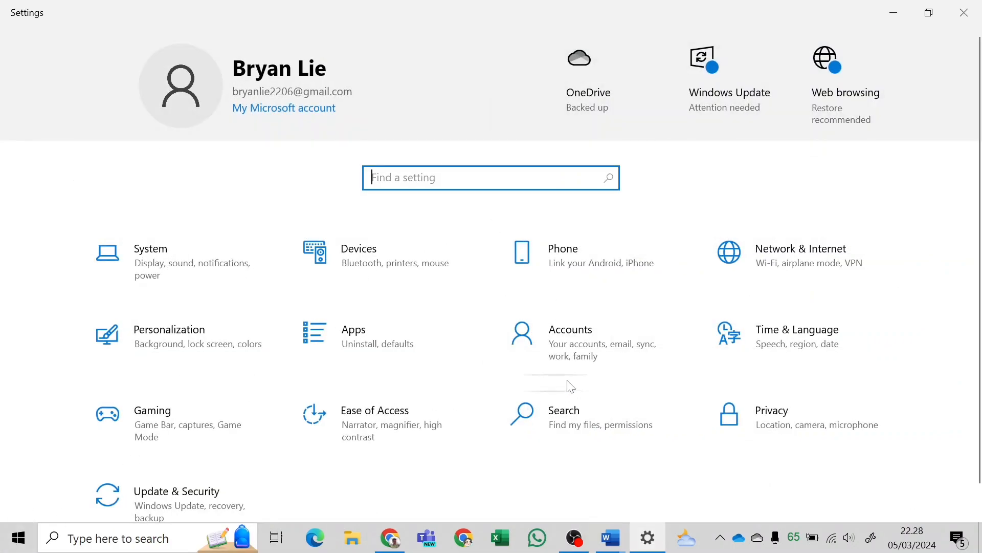
pyautogui.scroll(-1, 471, 292)
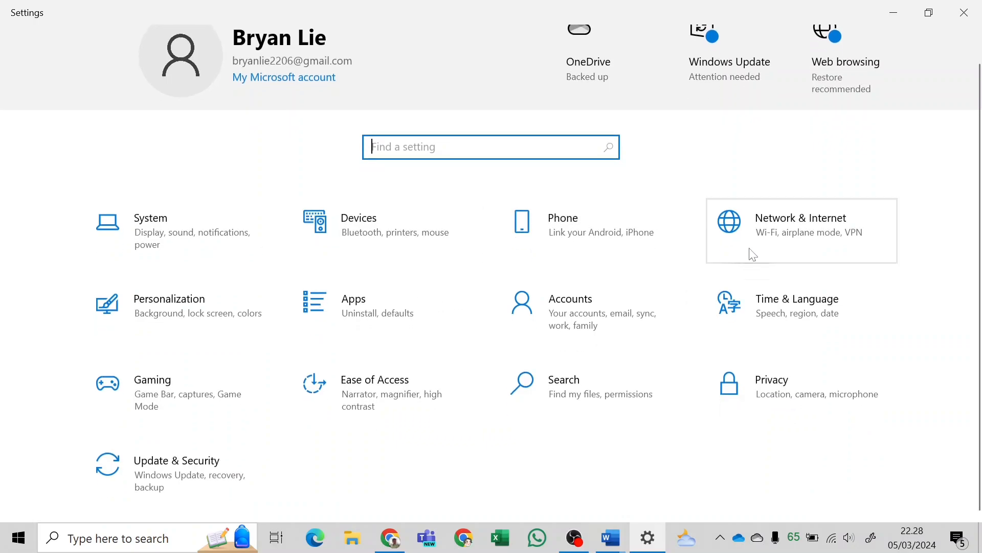
pyautogui.click(821, 306)
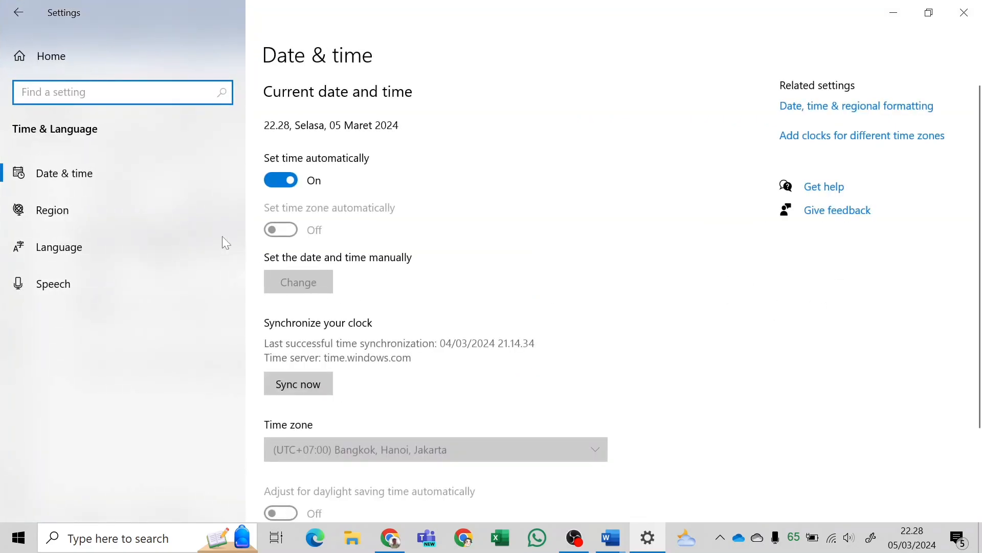
pyautogui.click(132, 226)
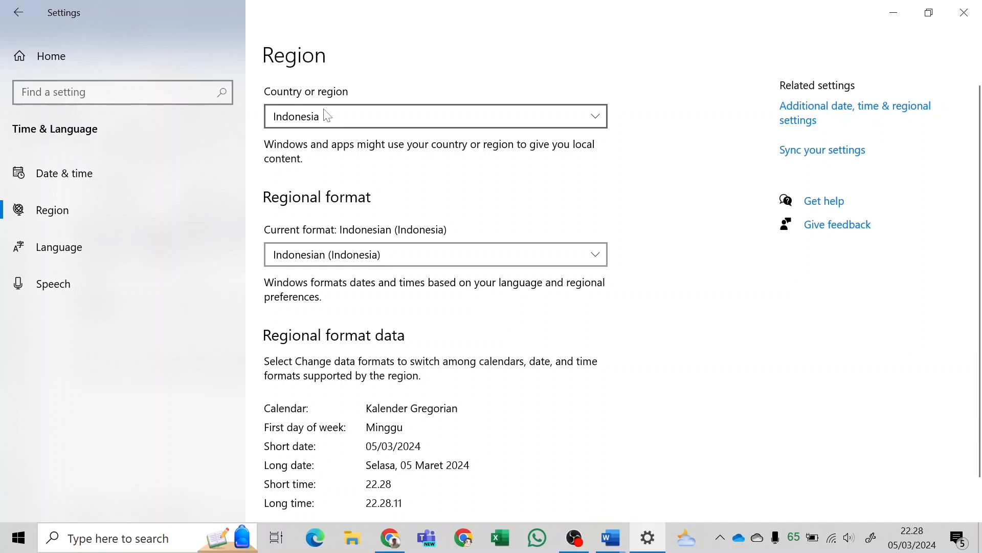
# Choose Indonesian (Indonesia) as the regional format and close Windows Settings.
pyautogui.scroll(-1, 322, 253)
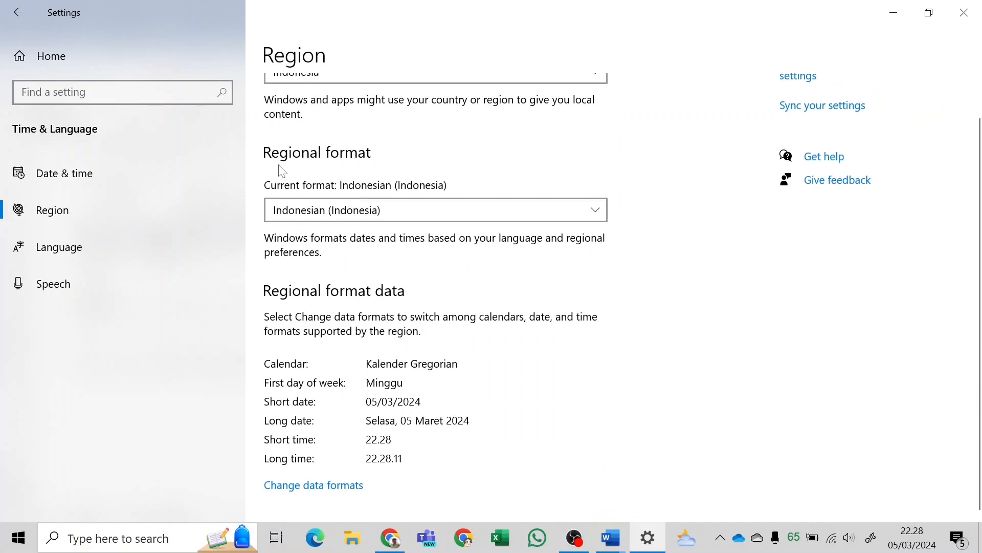
pyautogui.click(310, 218)
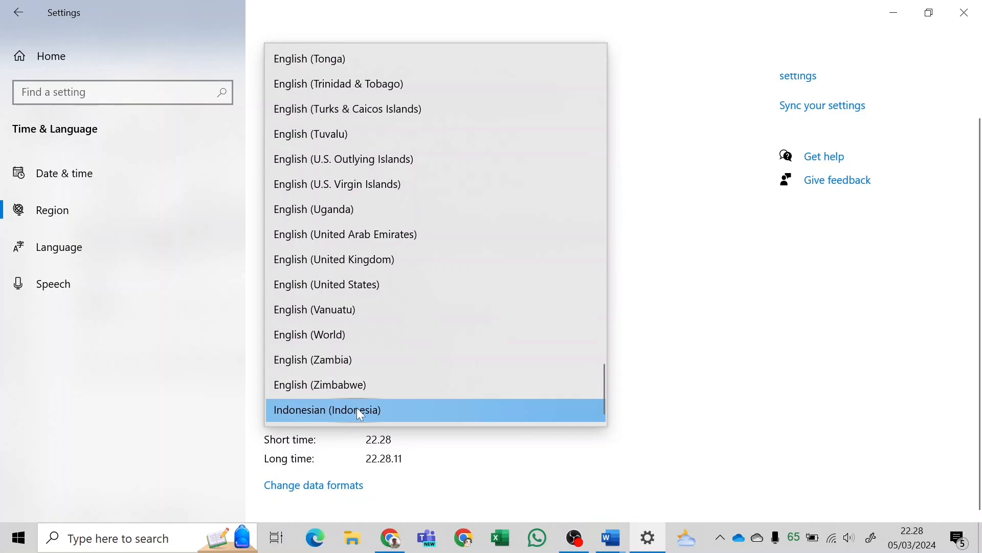
pyautogui.click(360, 412)
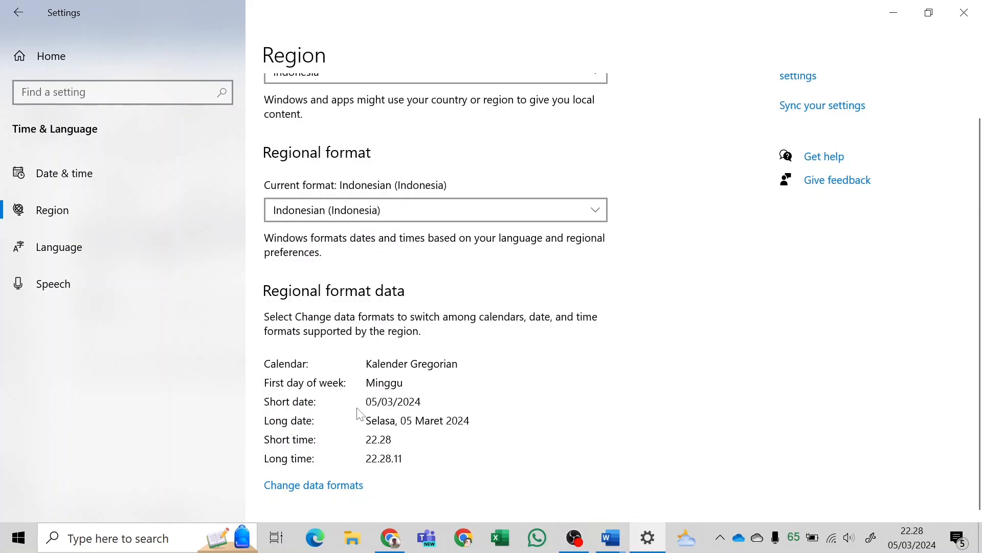
pyautogui.click(964, 8)
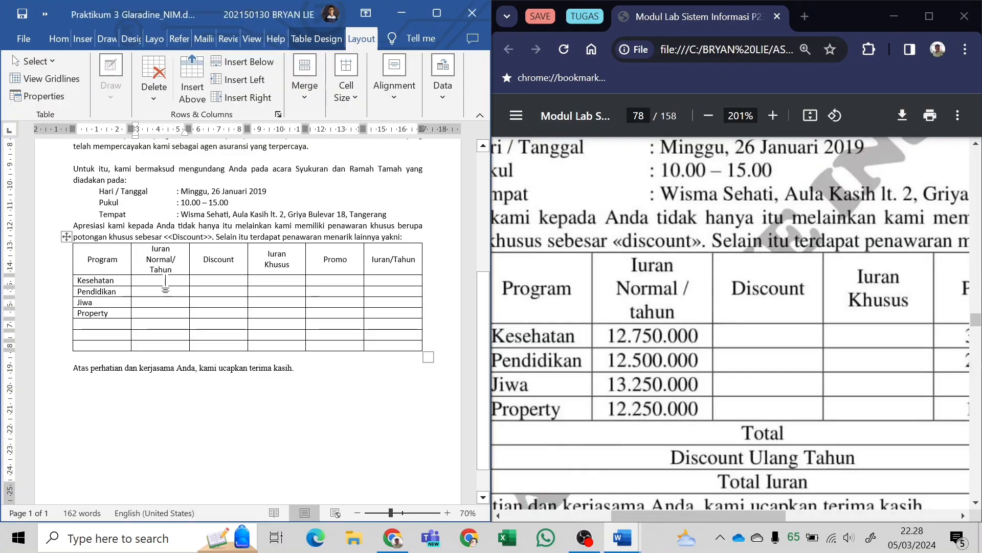
# Back in the letter's table, enter 12.750.000 for Kesehatan and 12.000.000 for Pendidikan under Iuran Normal/Tahun.
pyautogui.scroll(3, 174, 280)
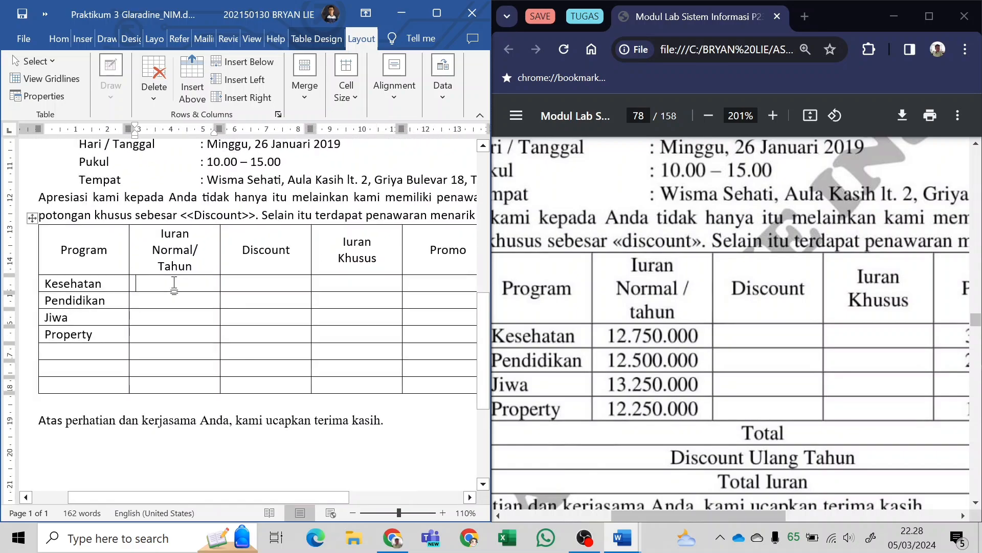
pyautogui.write('12')
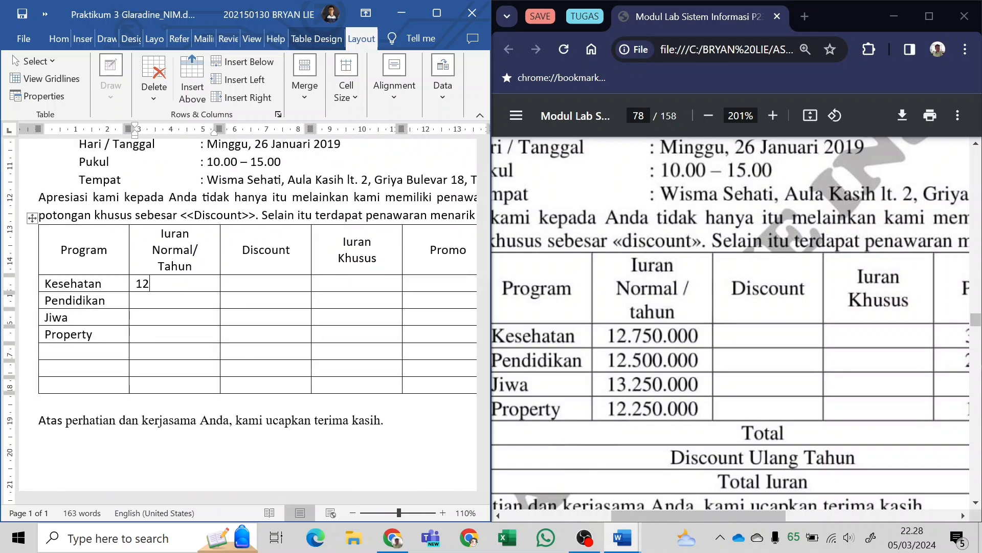
pyautogui.write('.750.000')
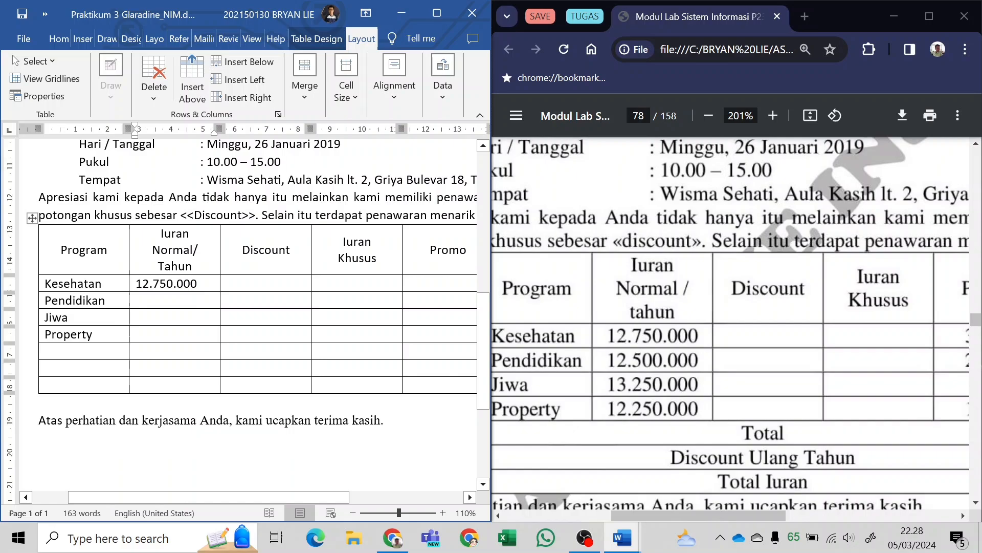
pyautogui.write('2.00')
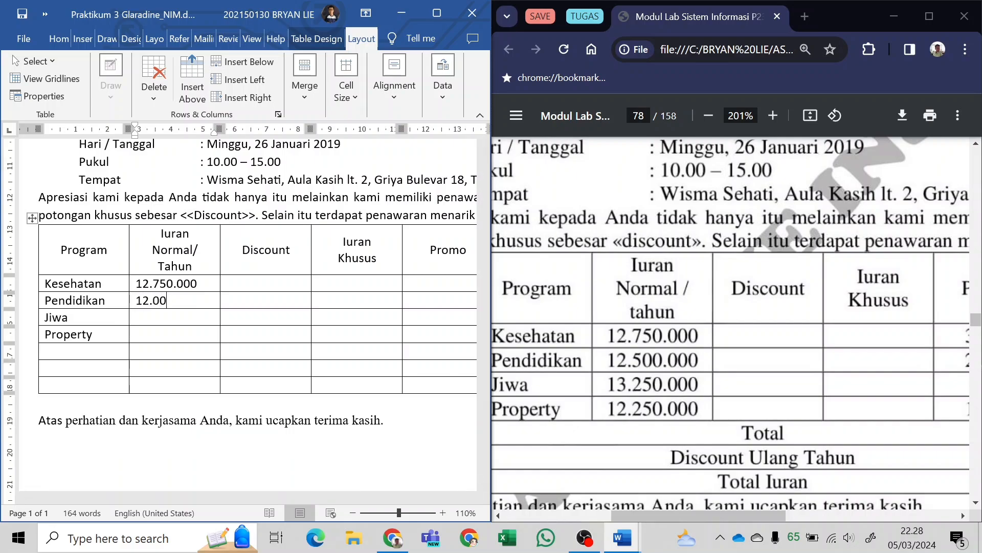
pyautogui.write('0.000')
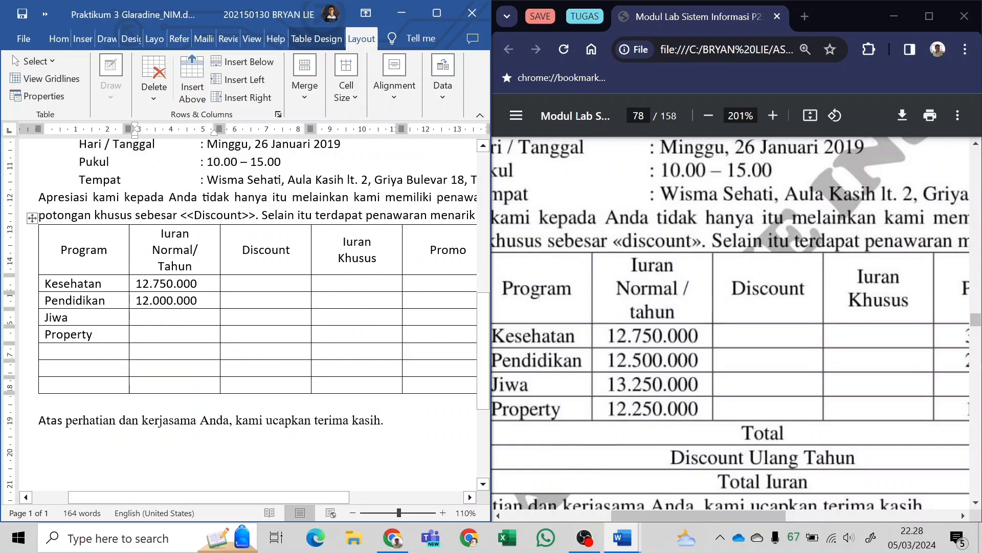
# Enter 13.250.000 for Jiwa and 12.250.000 for Property in the Iuran Normal/Tahun column.
pyautogui.press('BackSpace')
pyautogui.write(',')
pyautogui.press('BackSpace')
pyautogui.write('.')
pyautogui.write('13.25')
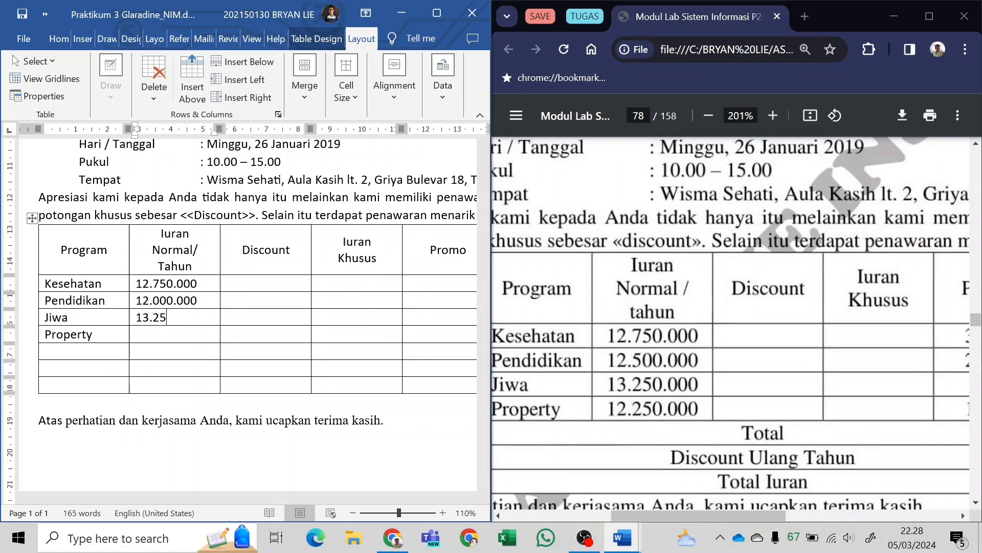
pyautogui.write('0.000')
pyautogui.write('12.250')
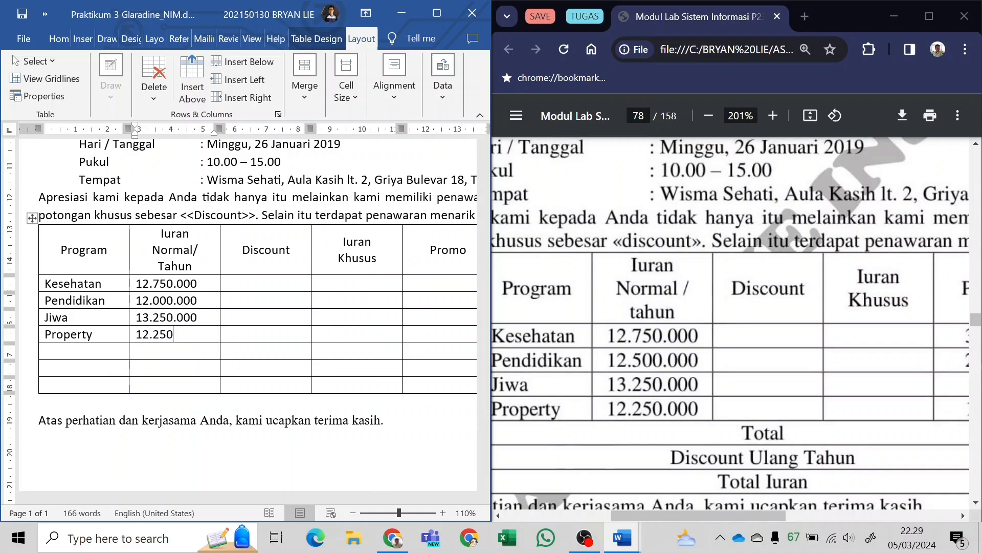
pyautogui.write('.000')
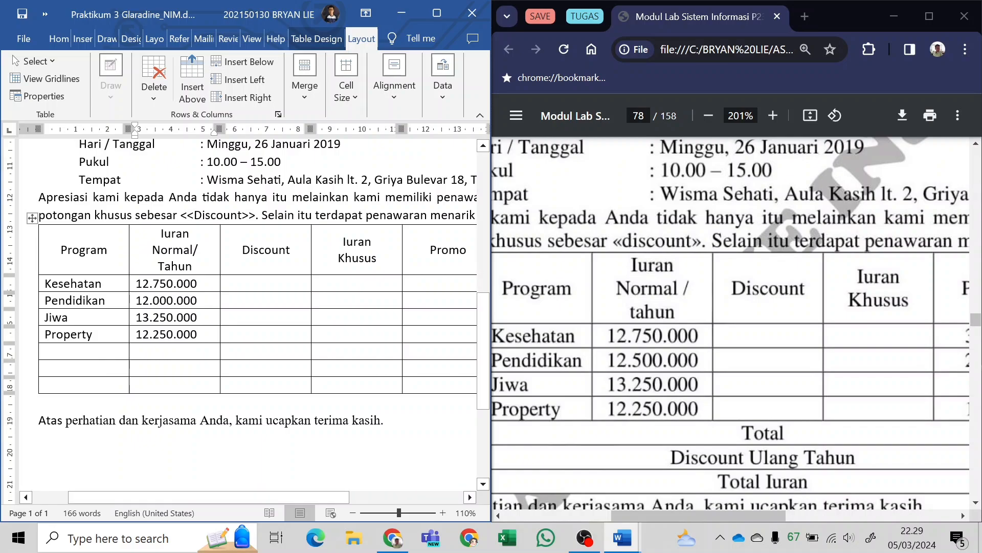
# Fill the Promo column with 3,5% for Kesehatan and 2,5% for Pendidikan, following the PDF sample.
pyautogui.moveTo(315, 494); pyautogui.dragTo(427, 492)
pyautogui.hscroll(4, 649, 336)
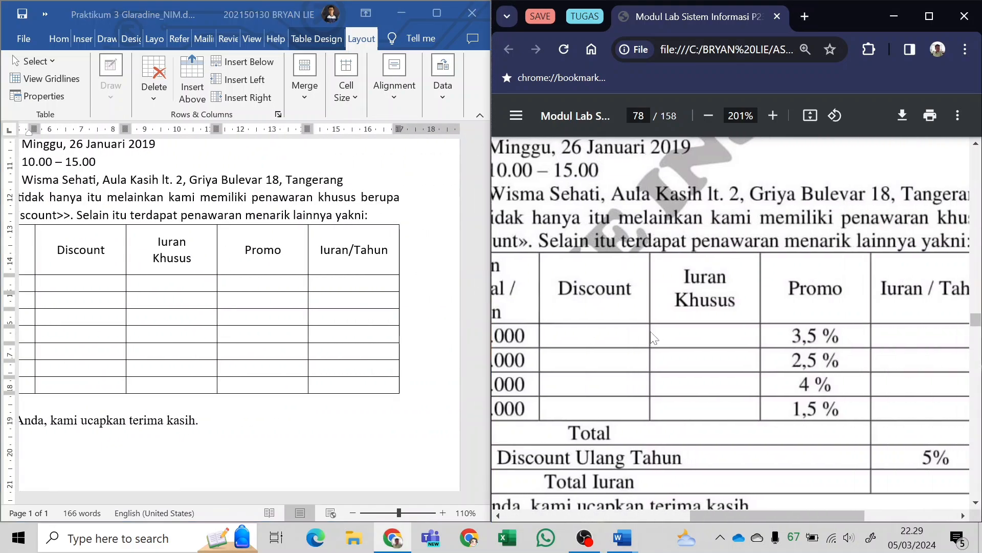
pyautogui.click(261, 286)
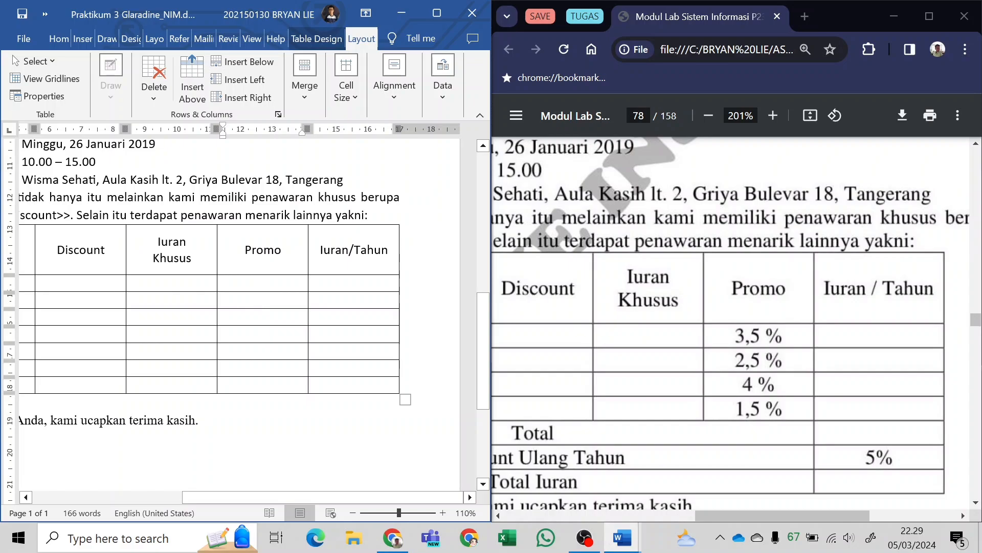
pyautogui.write('3')
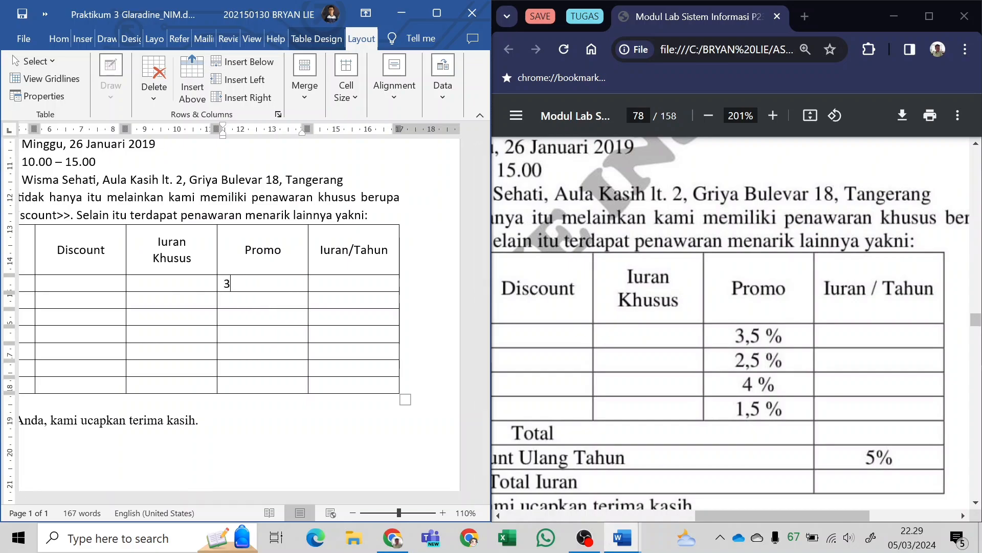
pyautogui.write(',5%')
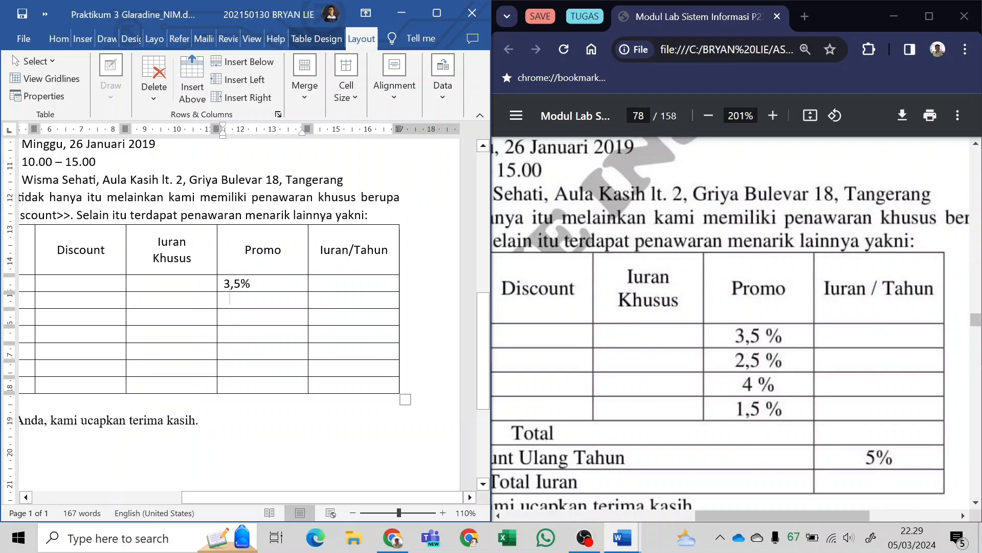
pyautogui.write('2,')
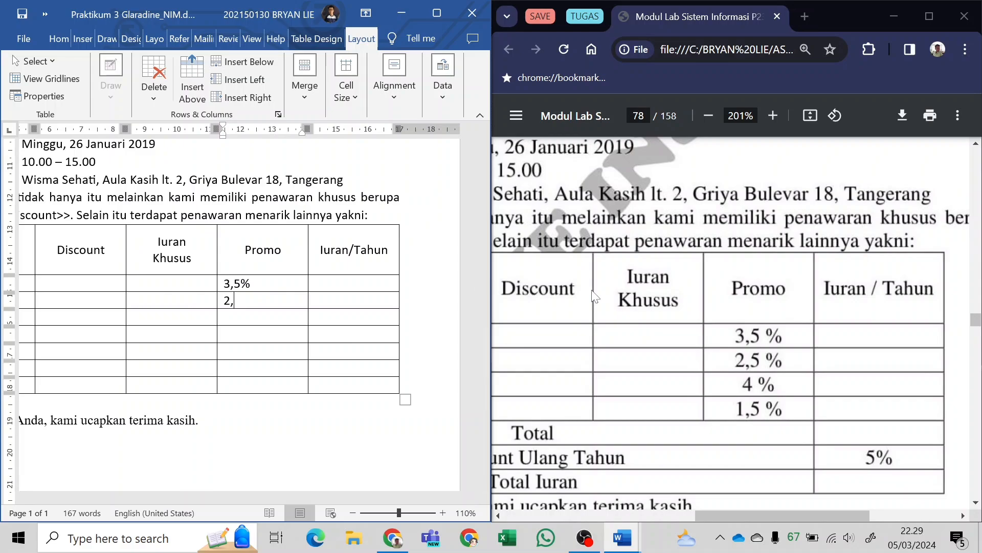
pyautogui.write('%%4%1,%')
# Enter the Promo values 4% for Jiwa and 1,5% for Property.
pyautogui.press('Left')
pyautogui.write('5')
pyautogui.press('Right')
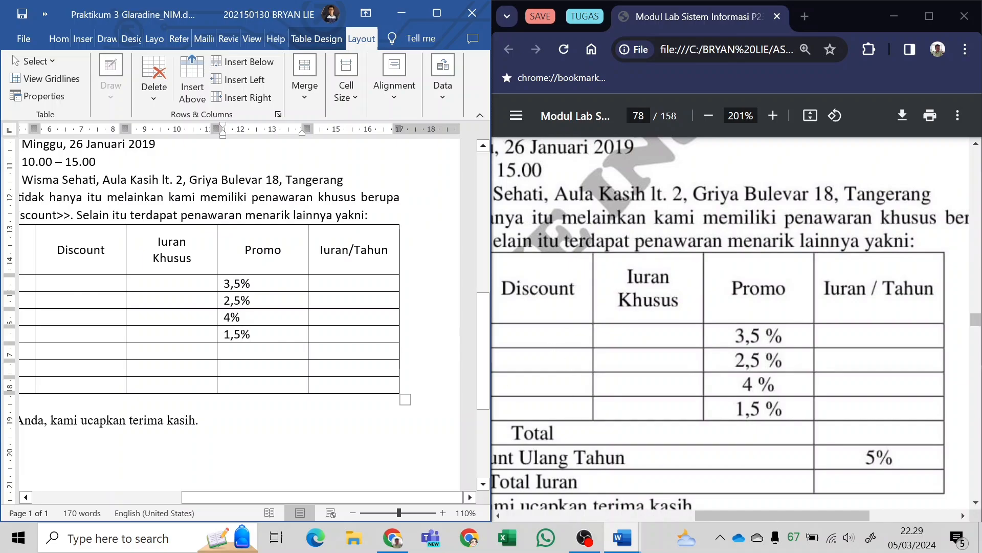
# Merge the first five cells of the row below Property, as in the PDF's Total row.
pyautogui.keyDown('ctrl'); pyautogui.scroll(-4, 314, 501); pyautogui.keyUp('ctrl')
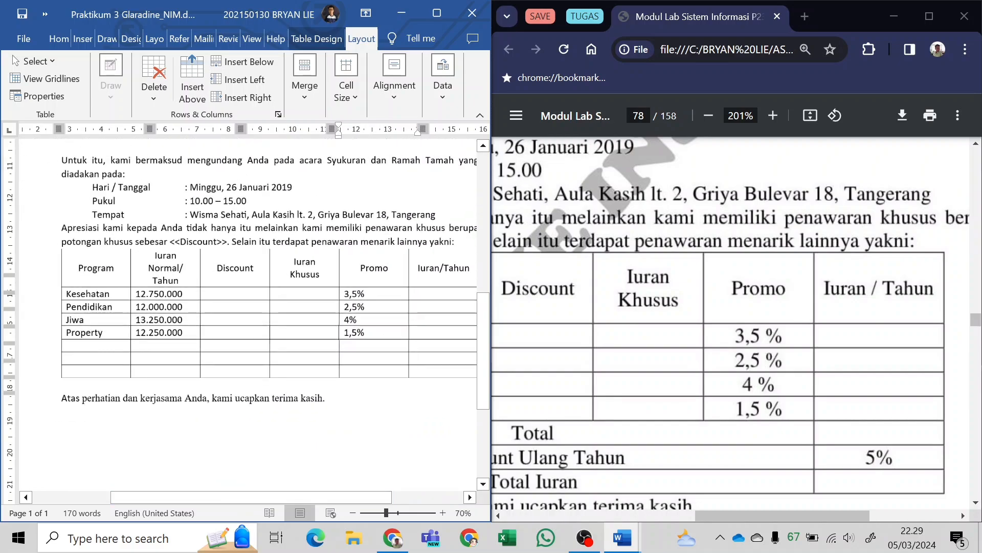
pyautogui.click(84, 341)
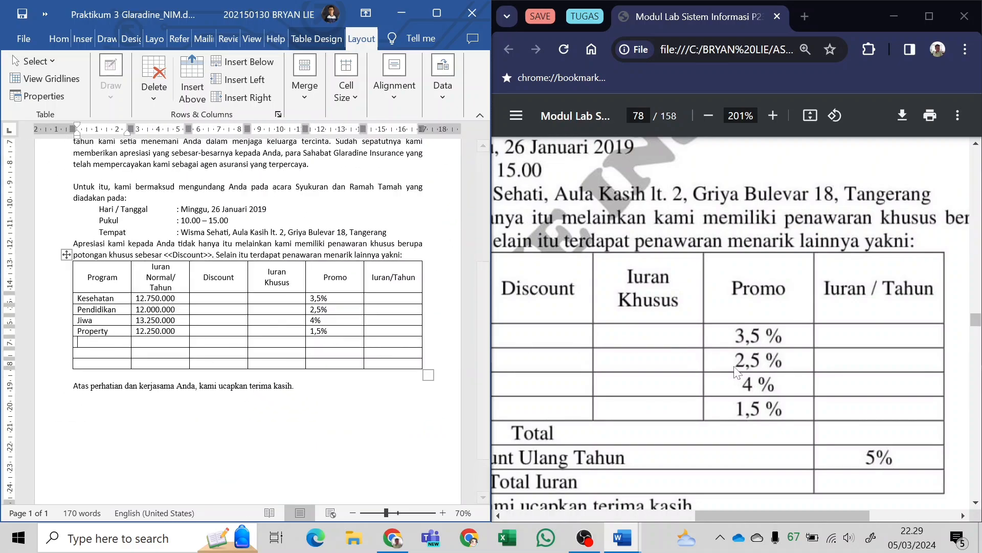
pyautogui.scroll(-4, 665, 419)
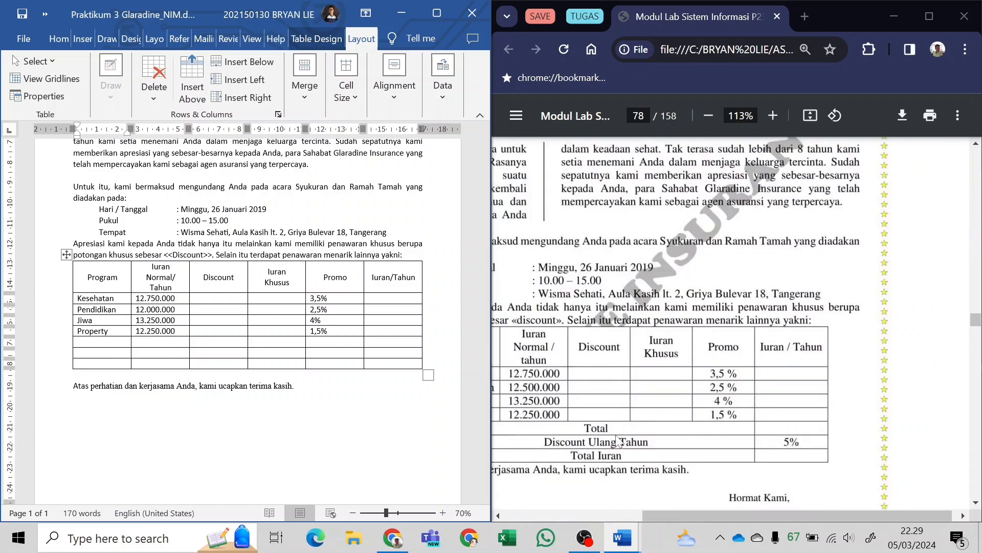
pyautogui.hscroll(-1, 617, 436)
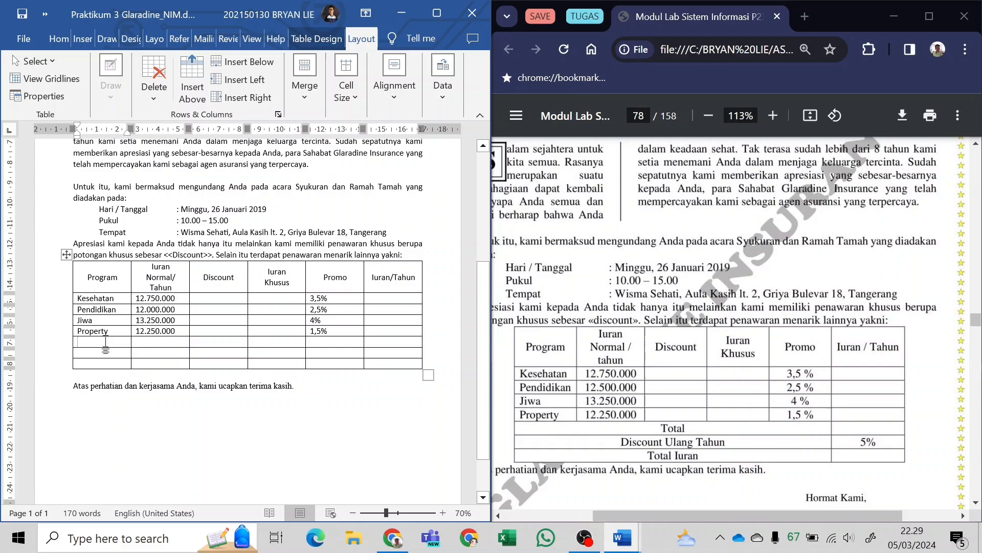
pyautogui.moveTo(105, 341); pyautogui.dragTo(315, 338)
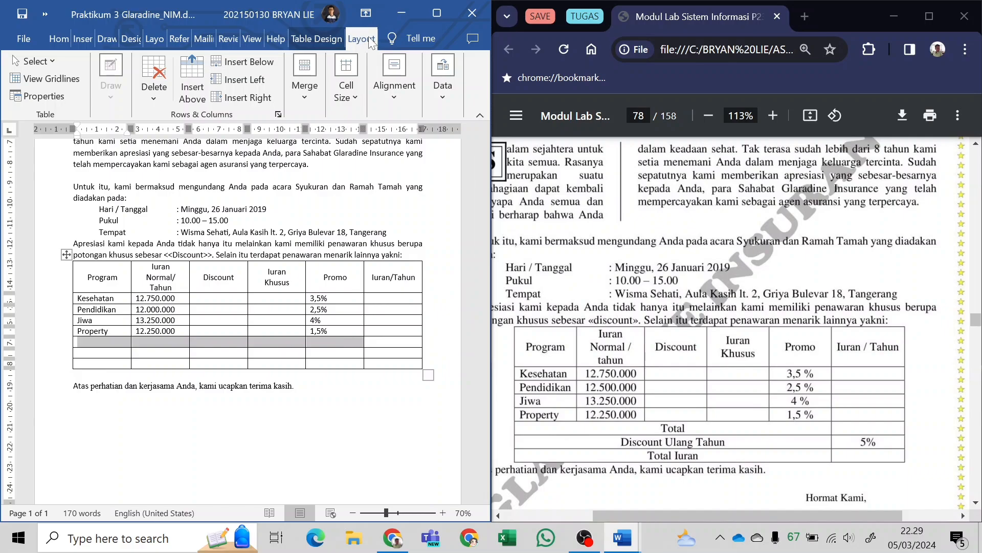
pyautogui.click(310, 91)
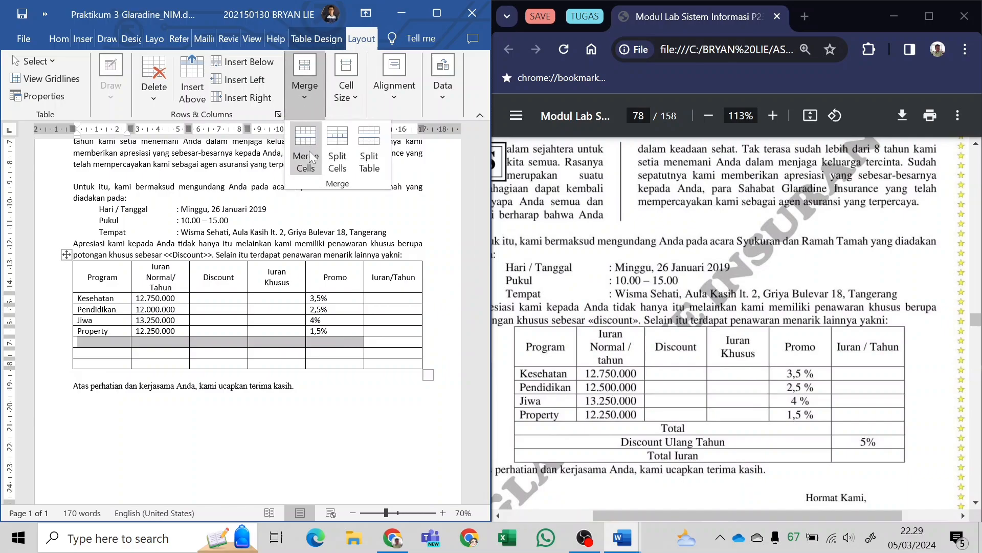
# Maximize the letter's window and merge the first five cells in each of the table's last two rows.
pyautogui.click(103, 354)
pyautogui.moveTo(103, 354); pyautogui.dragTo(330, 353)
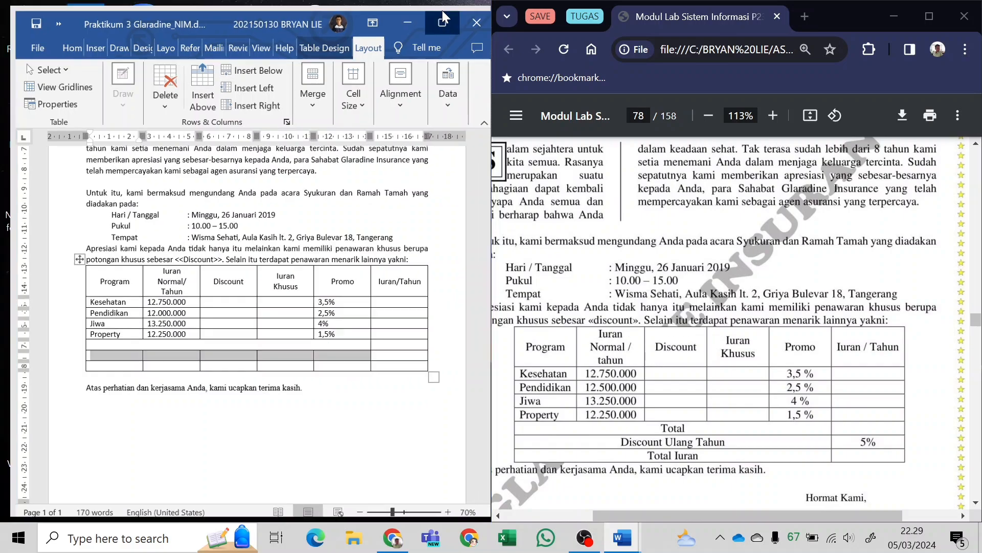
pyautogui.click(442, 10)
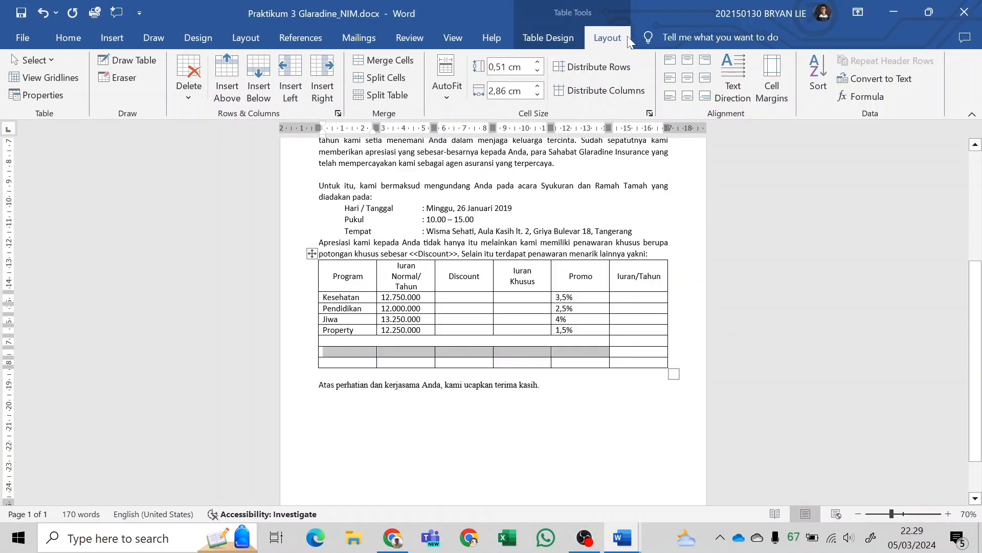
pyautogui.click(398, 60)
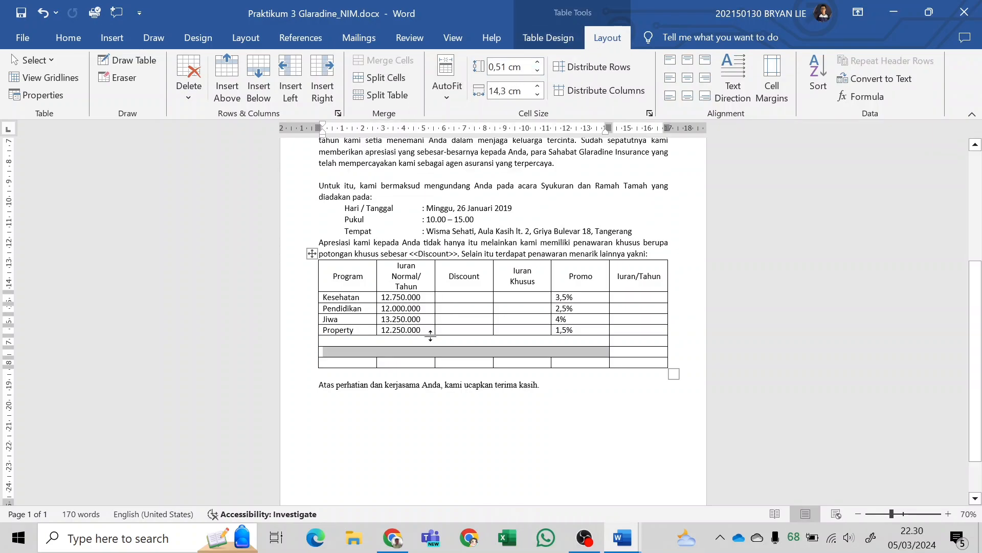
pyautogui.moveTo(367, 364); pyautogui.dragTo(588, 362)
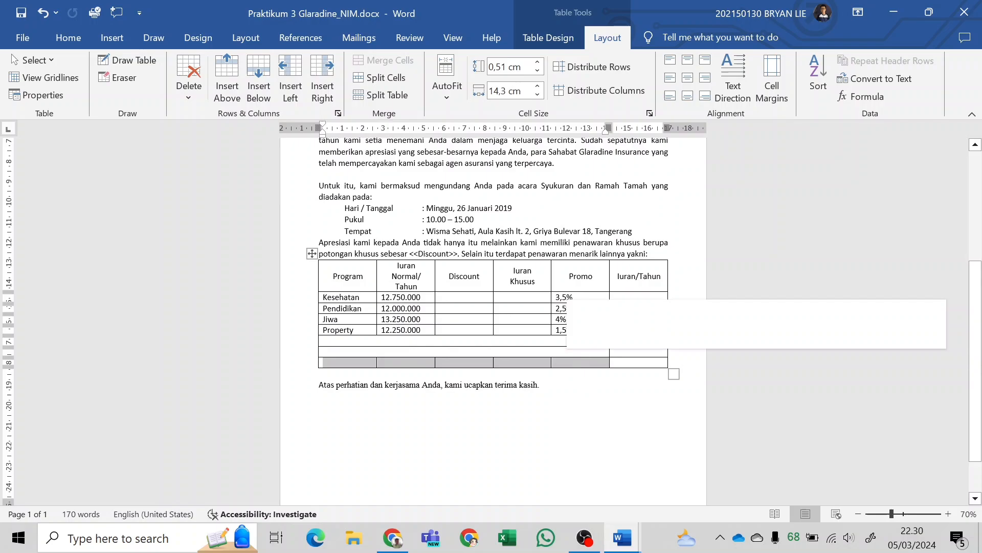
pyautogui.click(395, 60)
# Label the three merged cells "Total", "Discount Ulang Tahun" and "Total iuran", and center the labels horizontally and vertically.
pyautogui.click(358, 340)
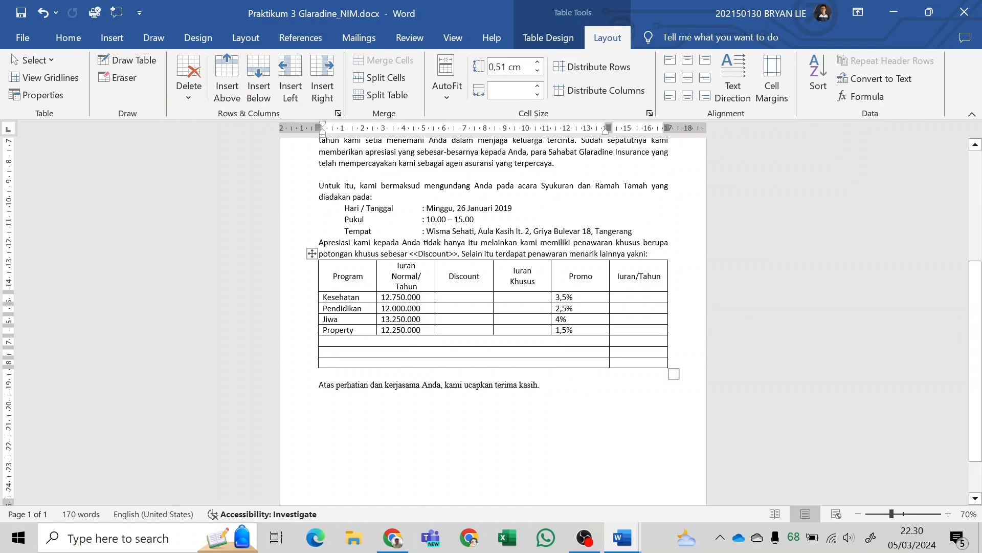
pyautogui.write('Total')
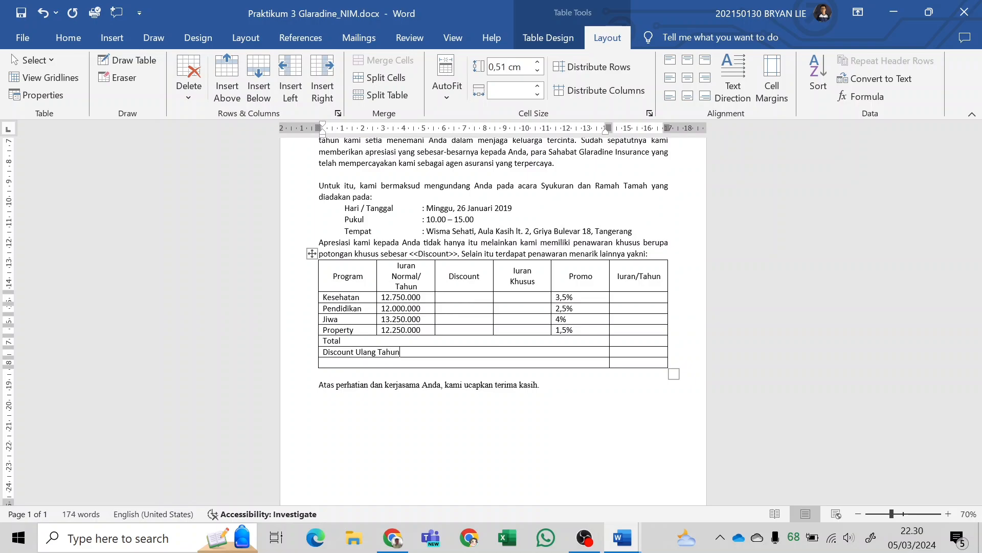
pyautogui.write('Total iuran')
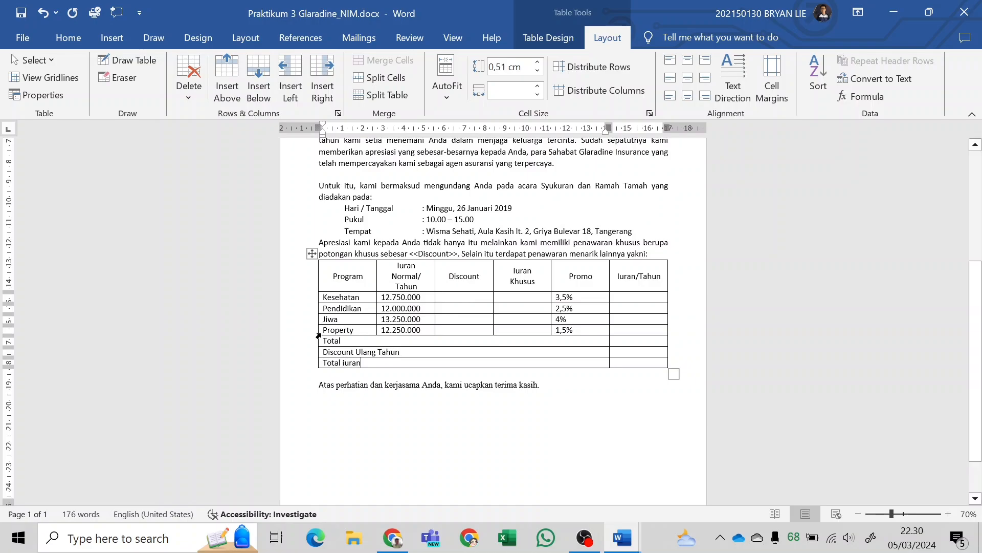
pyautogui.moveTo(328, 341); pyautogui.dragTo(368, 363)
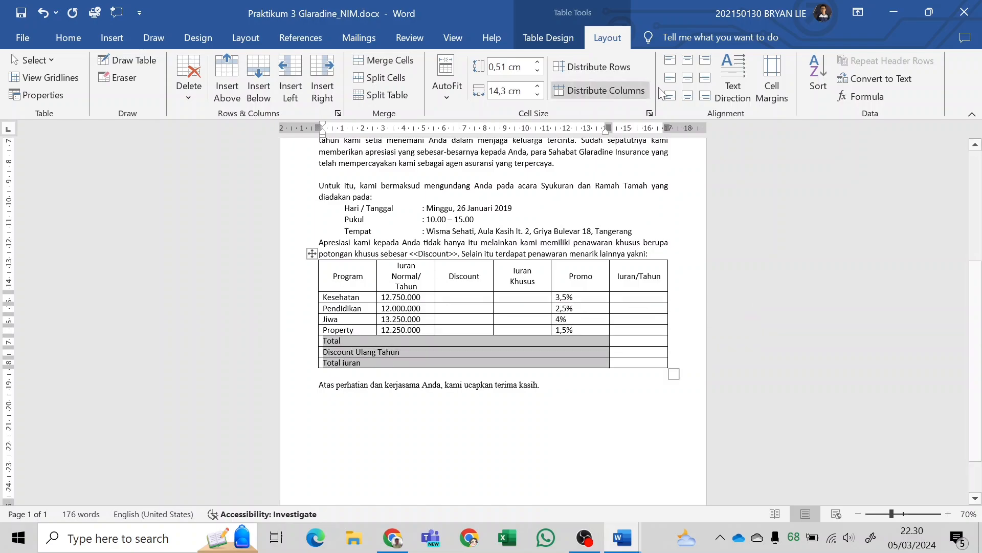
pyautogui.click(688, 83)
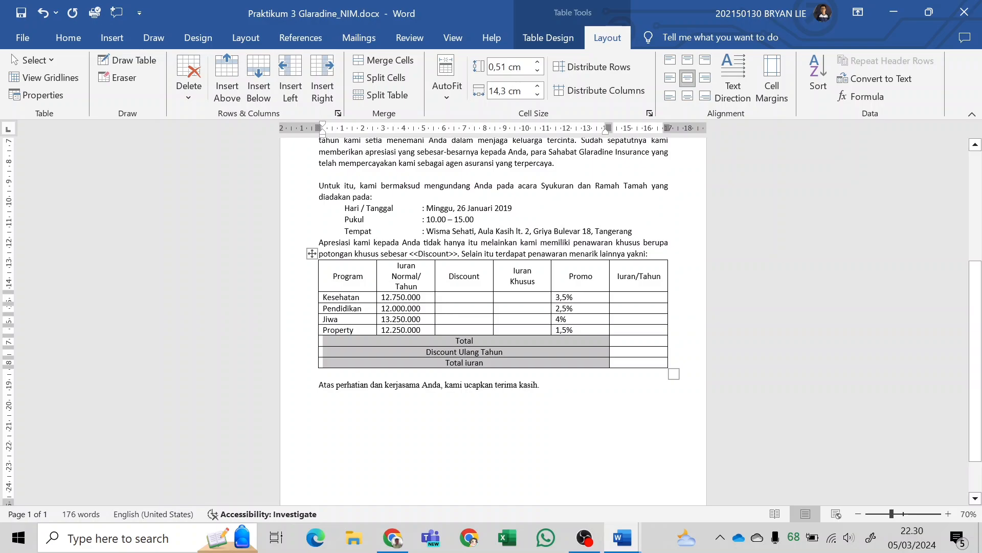
# Enter 5% in the Iuran/Tahun cell of the Discount Ulang Tahun row.
pyautogui.click(668, 348)
pyautogui.write('5%')
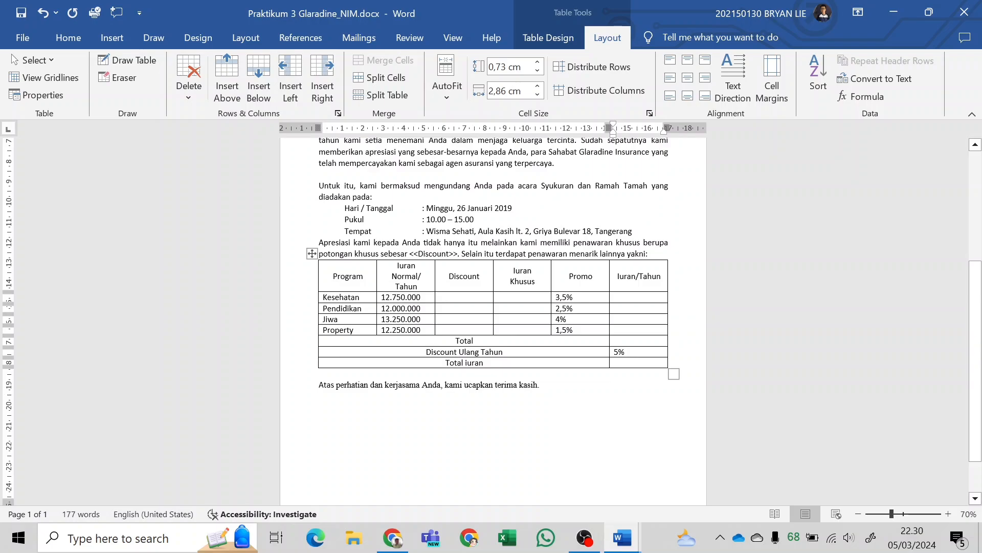
# Center the four Promo percentages and the 5% in the Discount Ulang Tahun row horizontally and vertically in their cells.
pyautogui.moveTo(579, 296); pyautogui.dragTo(578, 330)
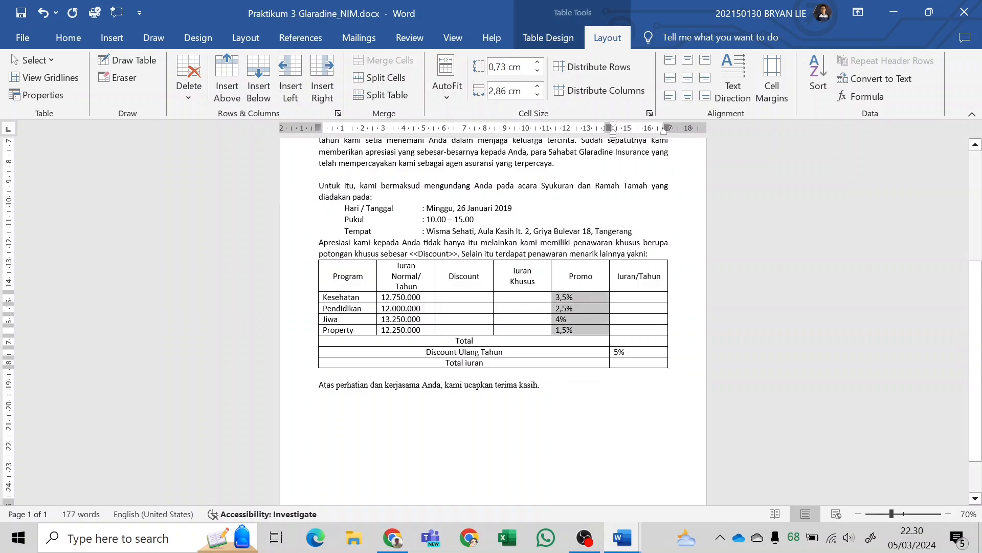
pyautogui.click(692, 79)
pyautogui.click(625, 352)
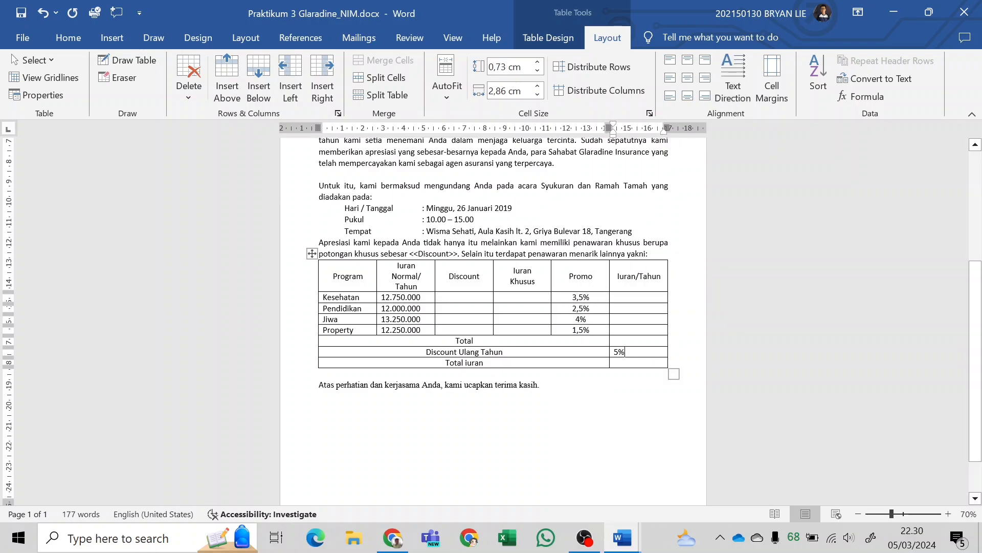
pyautogui.moveTo(625, 352); pyautogui.dragTo(614, 352)
pyautogui.click(688, 78)
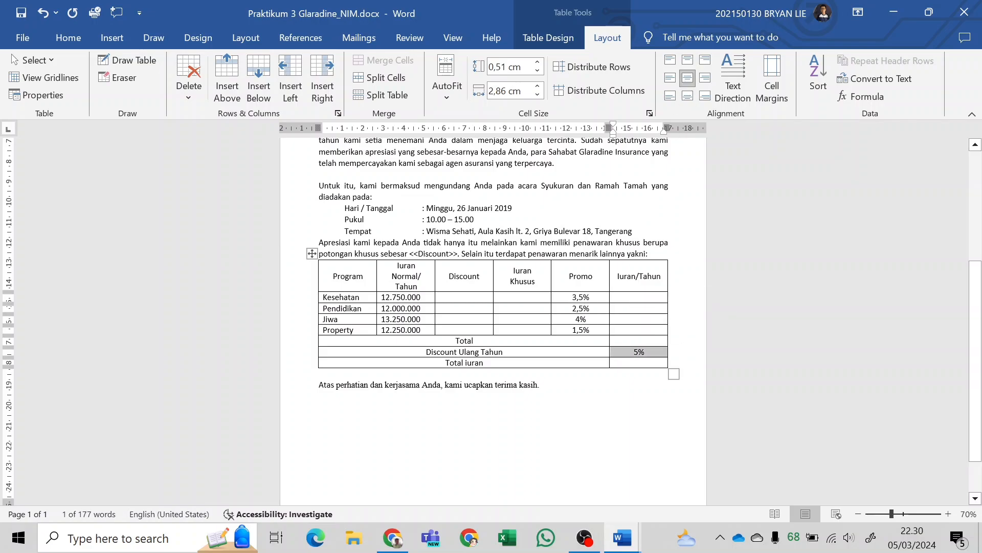
# Remove the blank line between the table and the closing sentence "Atas perhatian dan kerjasama Anda".
pyautogui.click(320, 373)
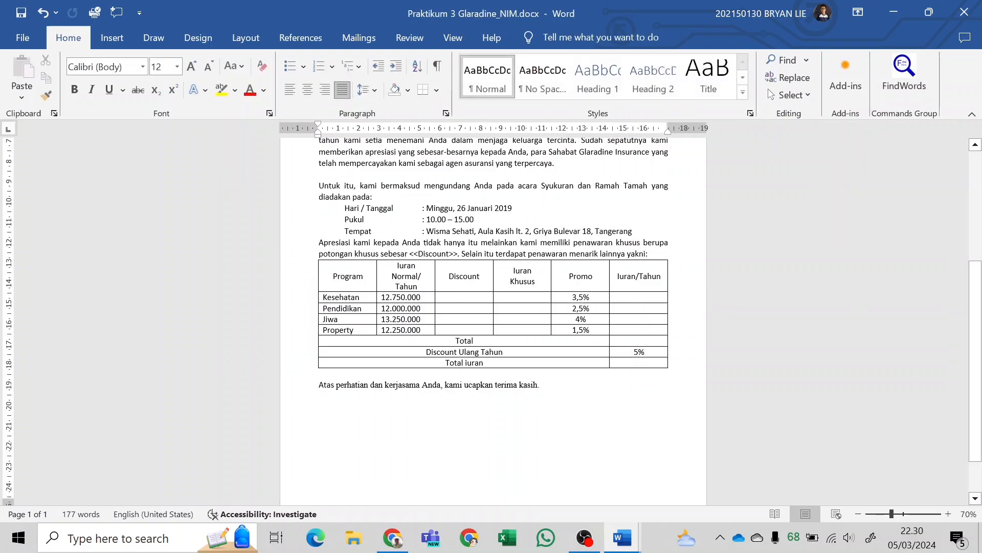
pyautogui.press('BackSpace')
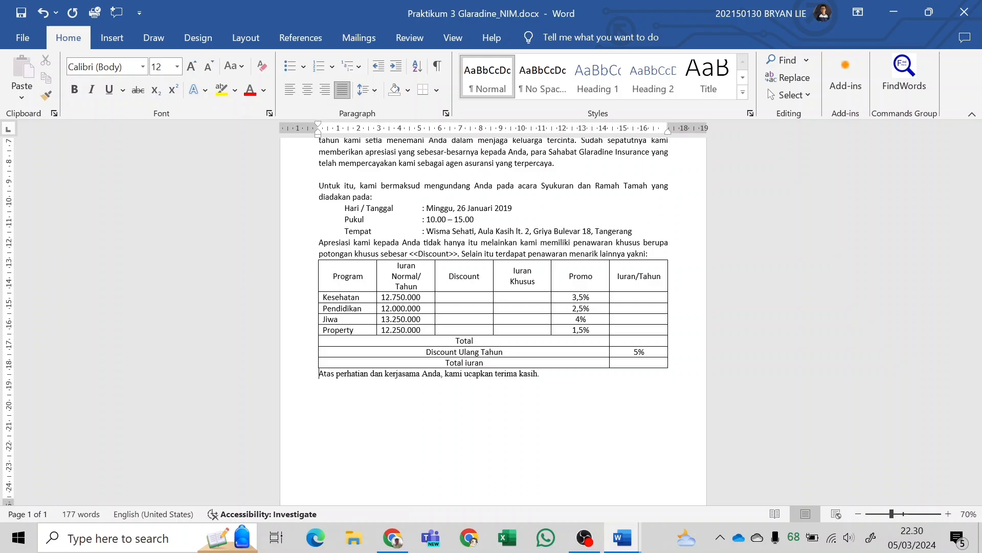
pyautogui.scroll(3, 494, 358)
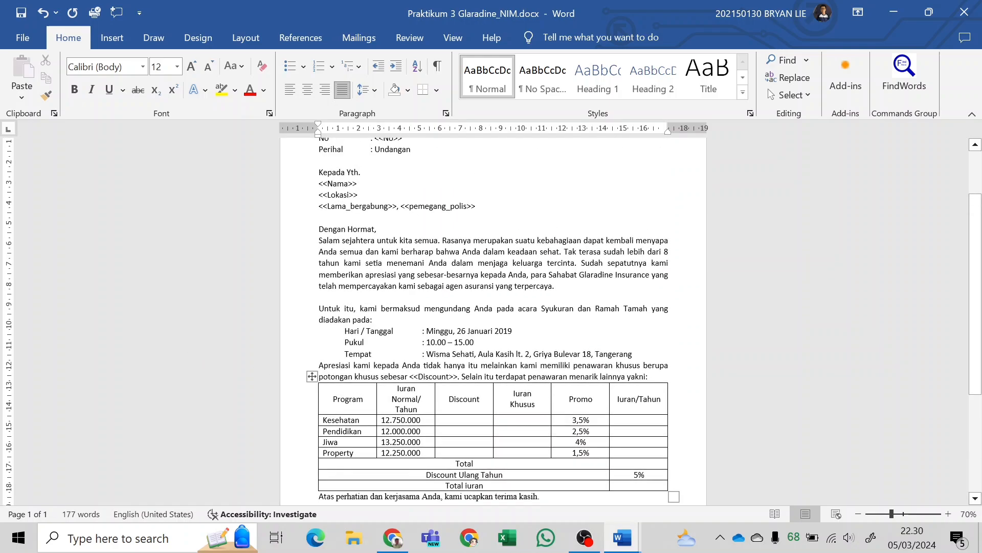
pyautogui.click(359, 38)
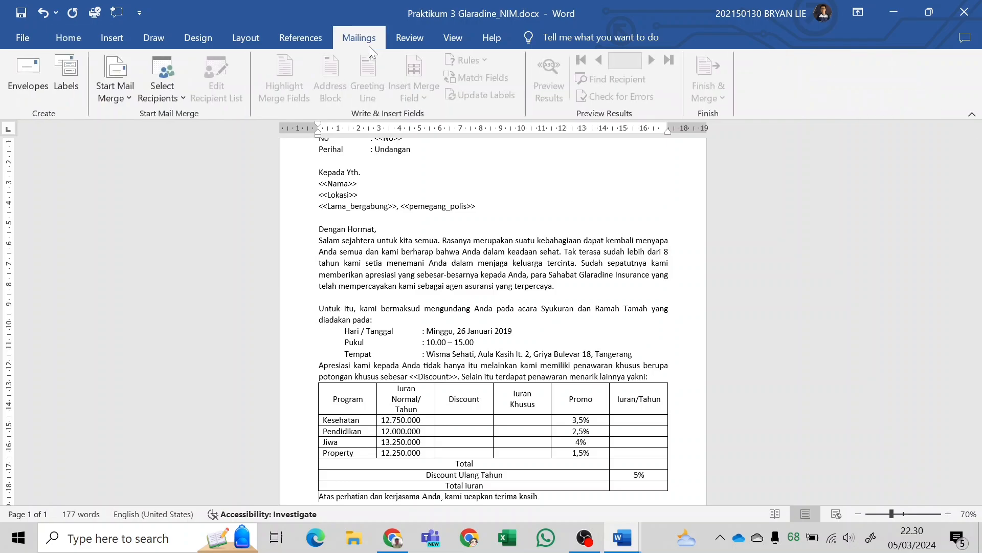
pyautogui.click(165, 98)
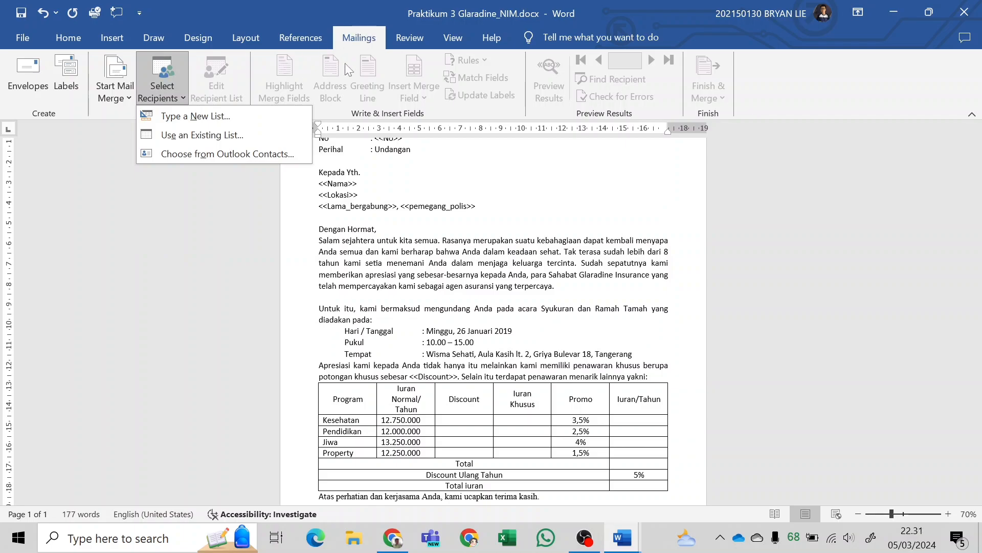
pyautogui.click(251, 132)
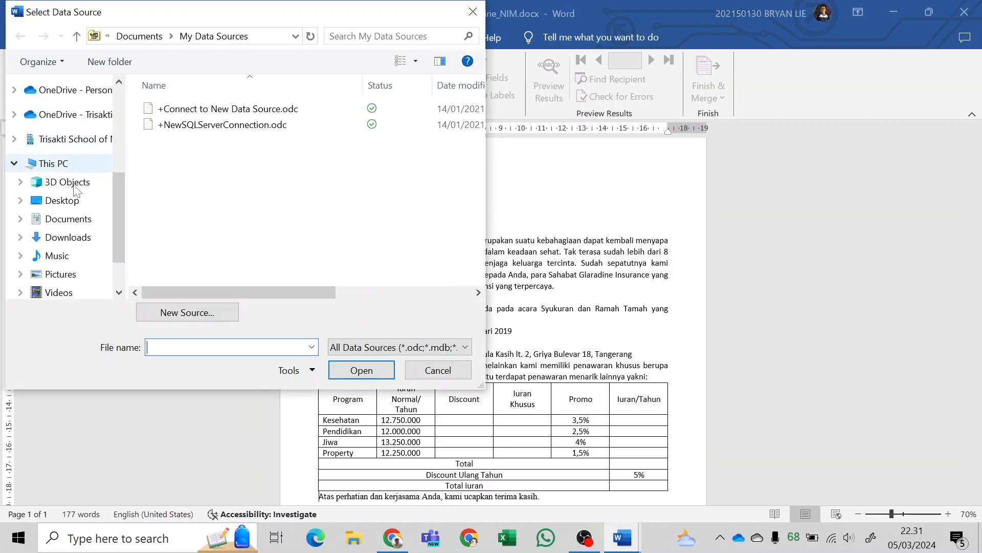
pyautogui.scroll(5, 77, 220)
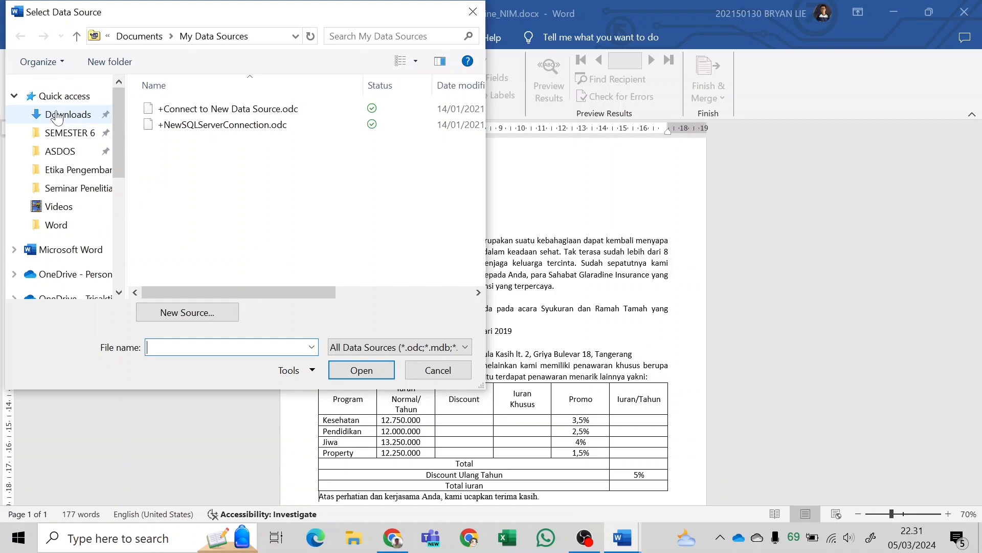
pyautogui.click(70, 133)
pyautogui.click(60, 151)
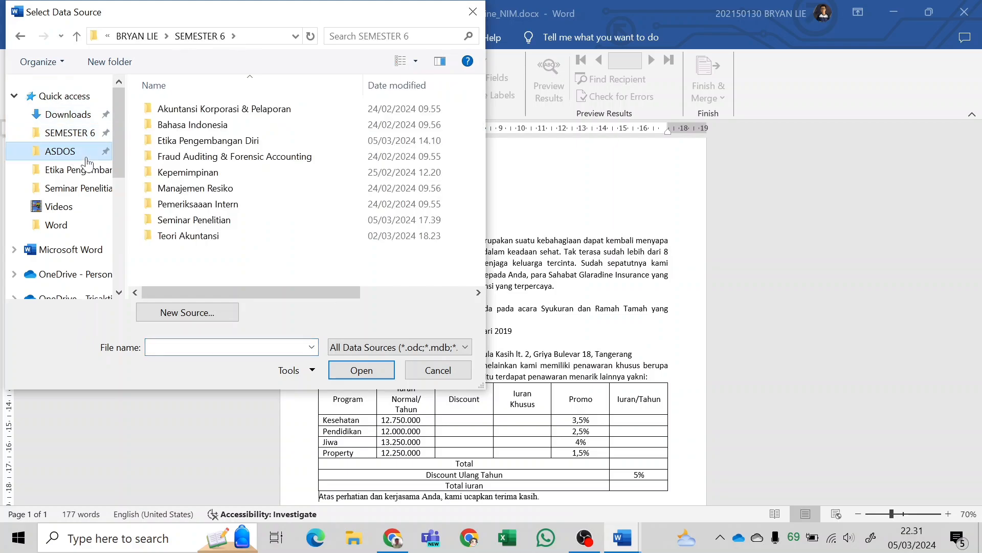
pyautogui.scroll(-1, 220, 164)
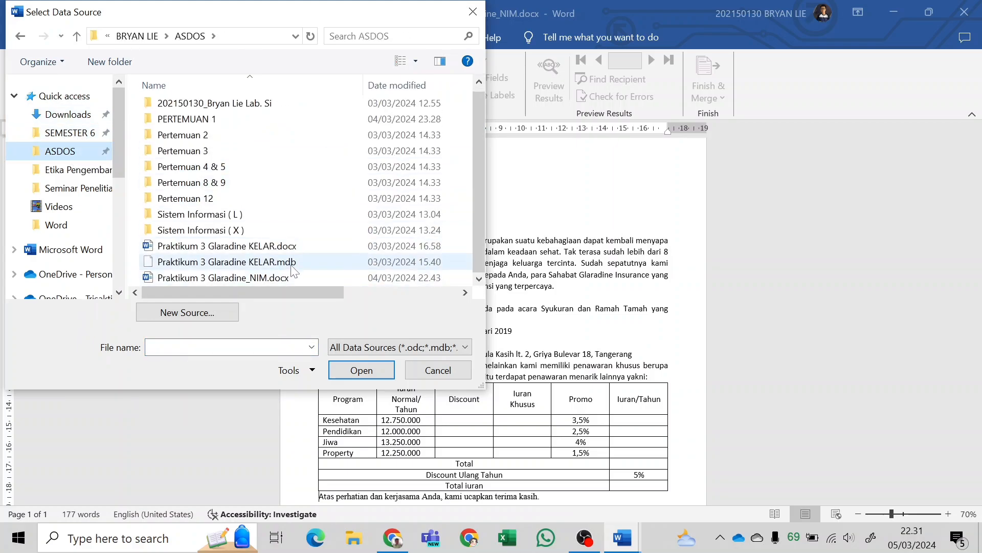
pyautogui.click(431, 374)
pyautogui.click(169, 95)
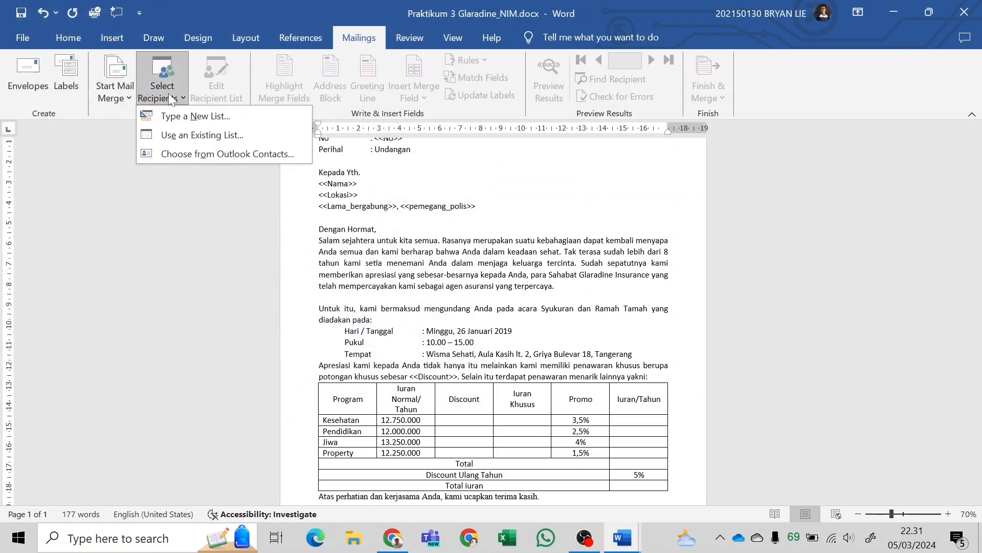
pyautogui.click(201, 121)
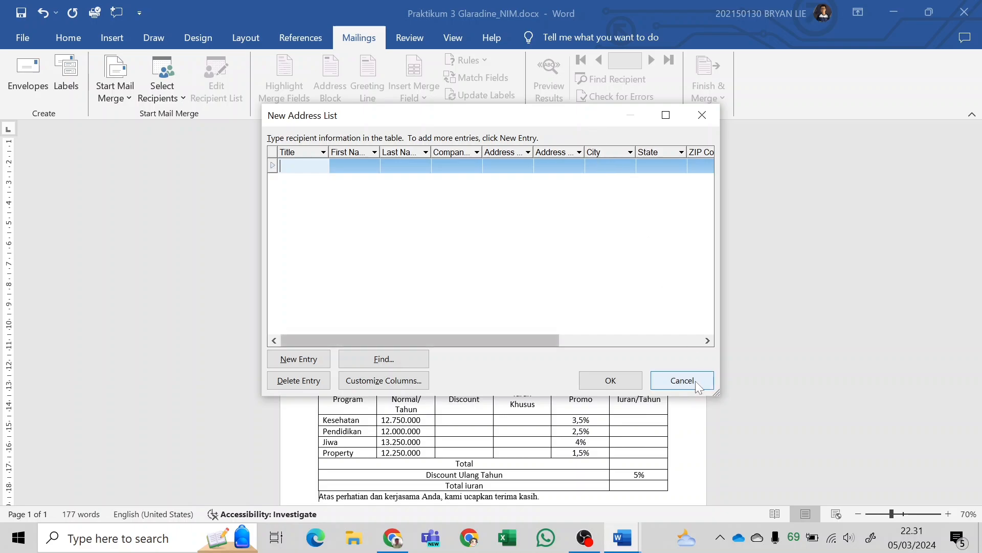
pyautogui.click(683, 380)
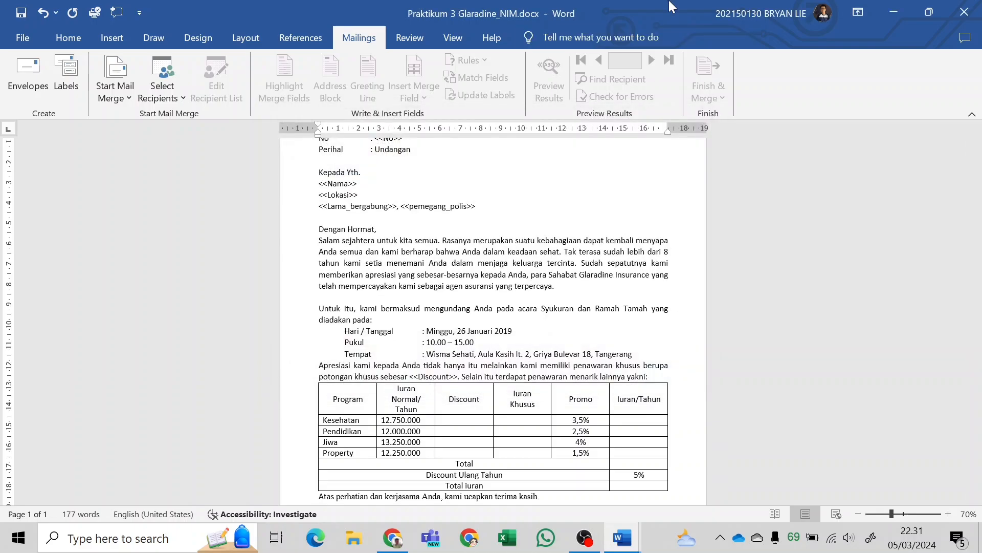
# Place the letter's window beside the PDF module and bring up the policyholder data under Ketentuan Soal Praktikum MS Word – 3.
pyautogui.moveTo(670, 8); pyautogui.dragTo(1, 215)
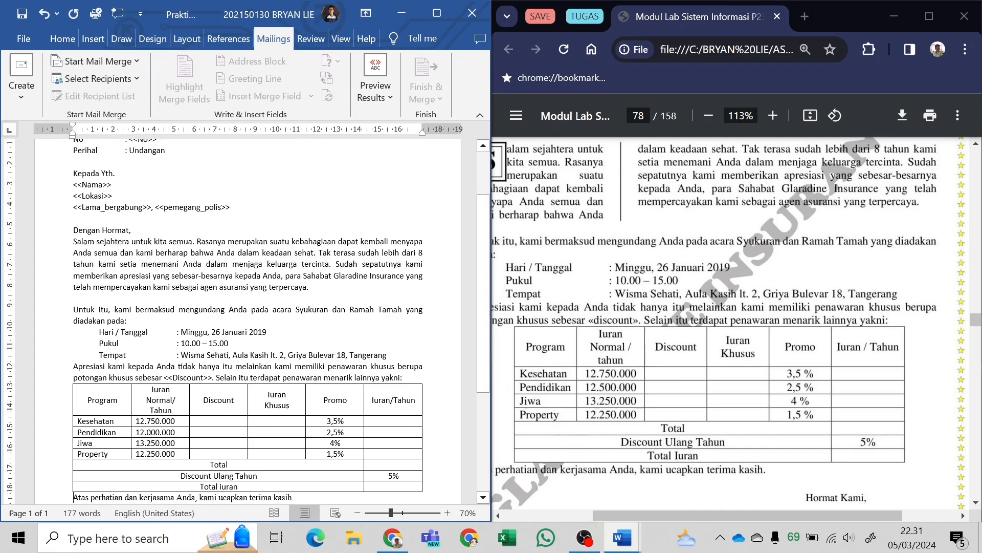
pyautogui.scroll(-5, 672, 288)
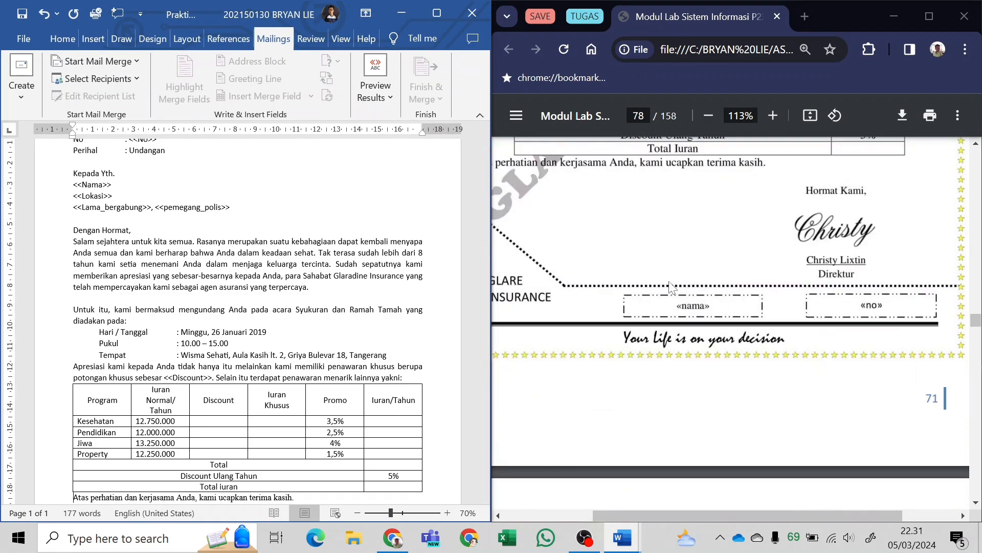
pyautogui.keyDown('ctrl'); pyautogui.scroll(-2, 671, 287); pyautogui.keyUp('ctrl')
pyautogui.scroll(-5, 672, 287)
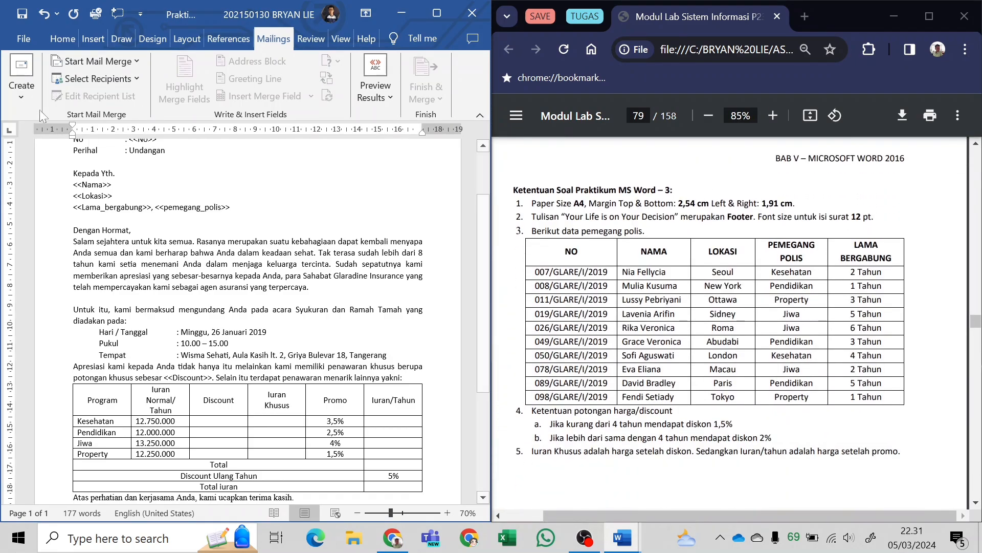
# Start a new mail merge recipient list and delete all its default fields, from Title through E-mail Address.
pyautogui.click(113, 80)
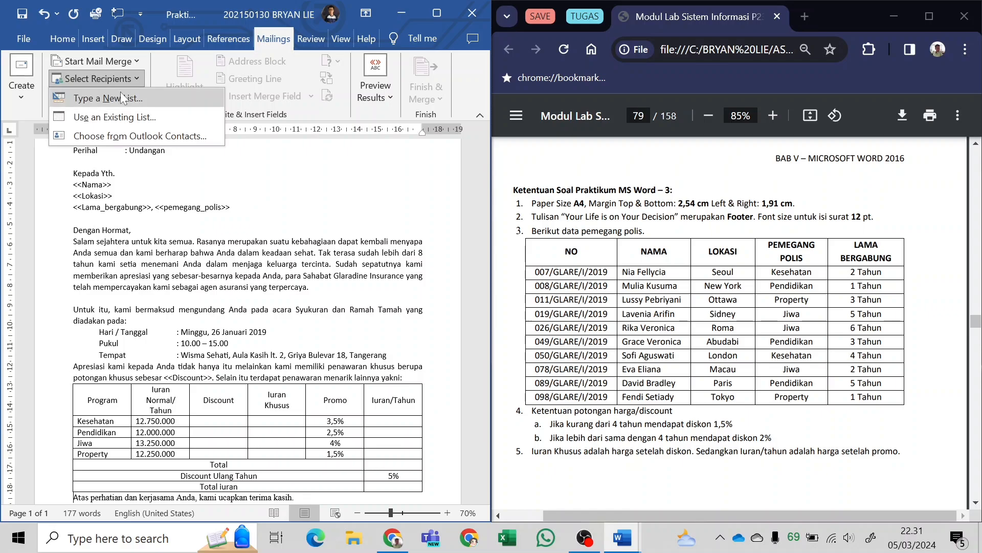
pyautogui.click(121, 95)
pyautogui.click(150, 382)
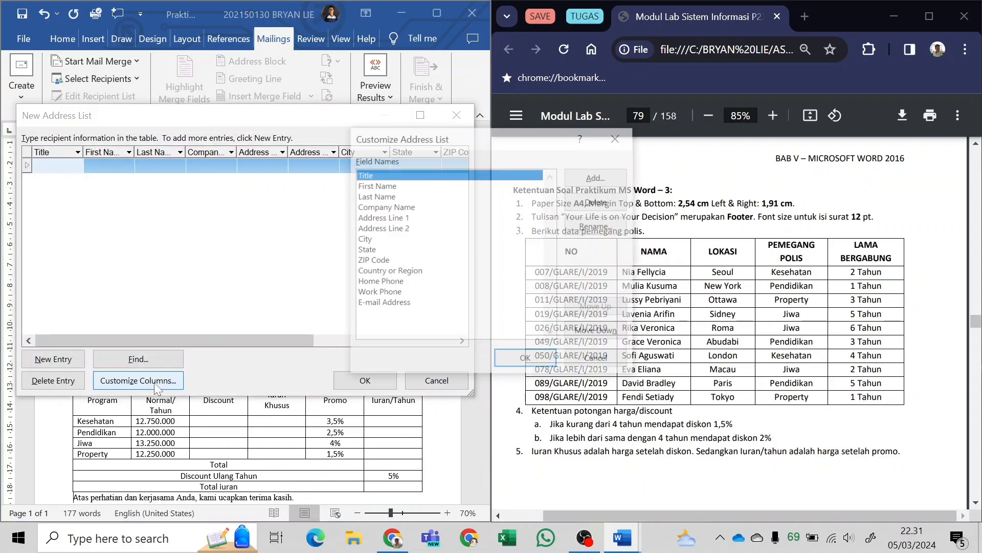
pyautogui.click(596, 203)
pyautogui.click(476, 318)
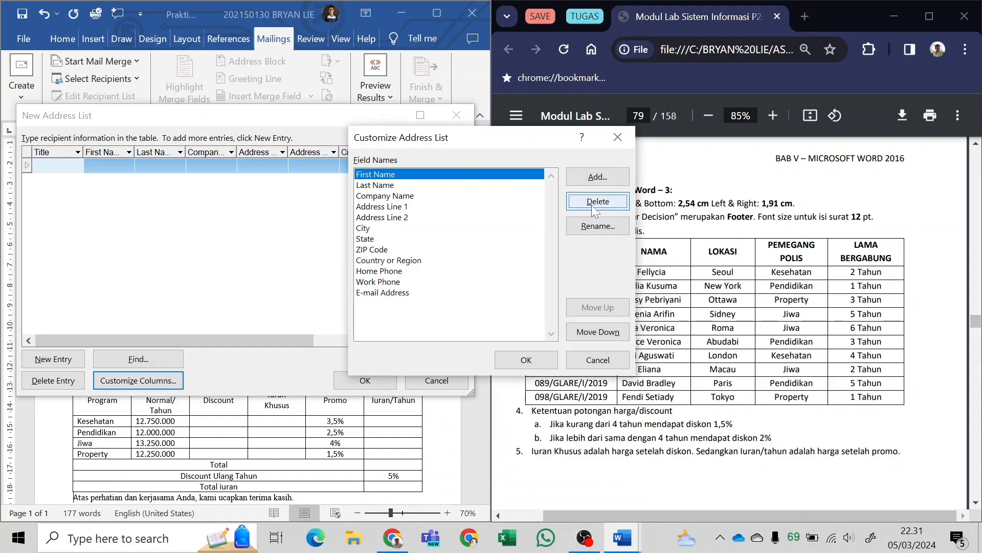
pyautogui.click(594, 204)
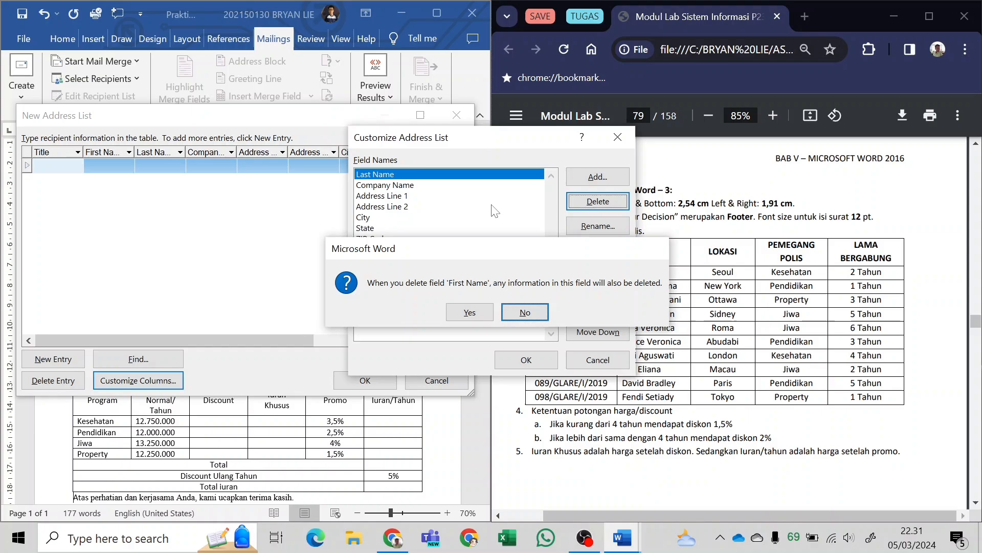
pyautogui.press('y')
pyautogui.press('Return')
pyautogui.press('y')
pyautogui.press('Return')
pyautogui.press('y')
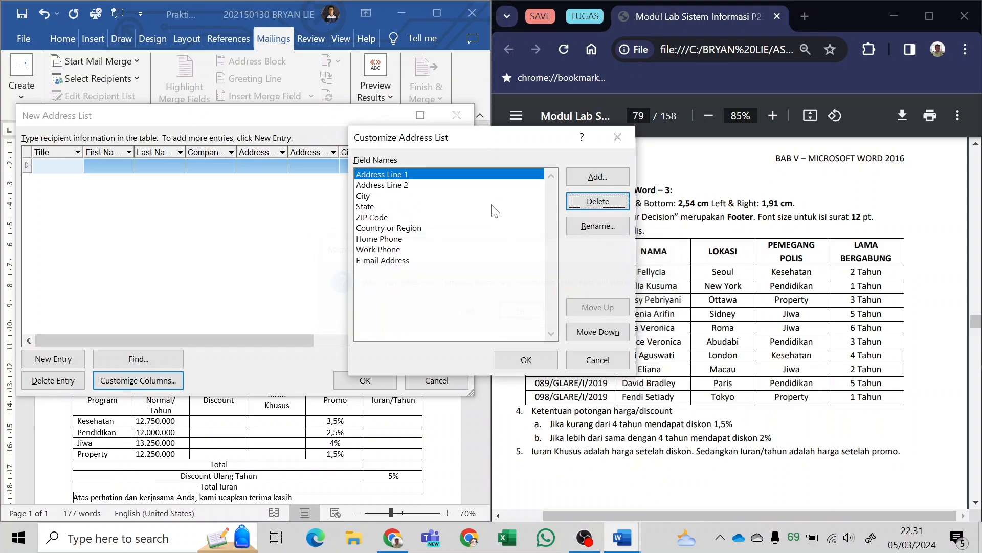
pyautogui.press('Return')
pyautogui.press('y')
pyautogui.press('Return')
pyautogui.press('y')
pyautogui.press('Return')
pyautogui.press('y')
pyautogui.press('Return')
pyautogui.press('y')
pyautogui.press('Return')
pyautogui.press('y')
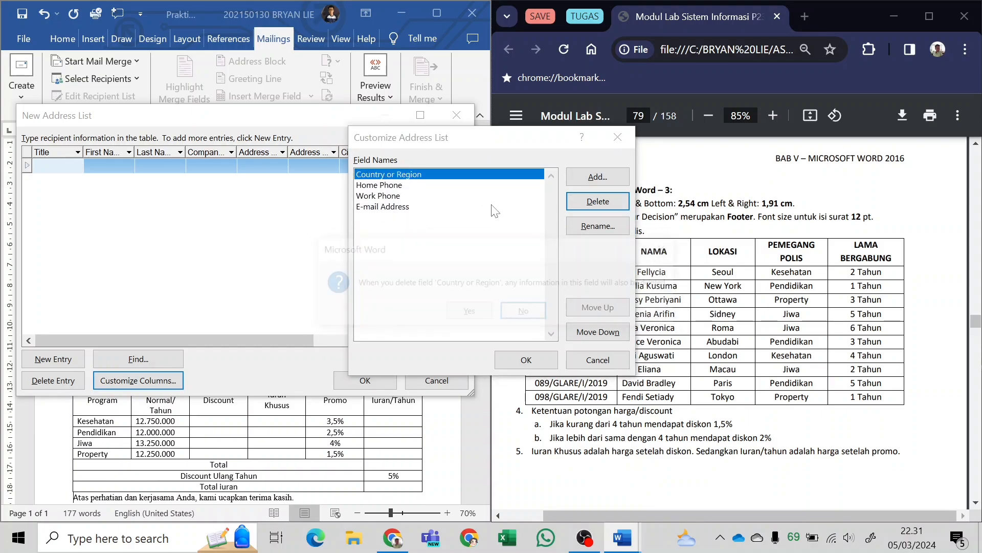
pyautogui.press('Return')
pyautogui.press('y')
pyautogui.press('Return')
pyautogui.press('y')
pyautogui.press('Return')
pyautogui.press('y')
pyautogui.press('Return')
pyautogui.press('y')
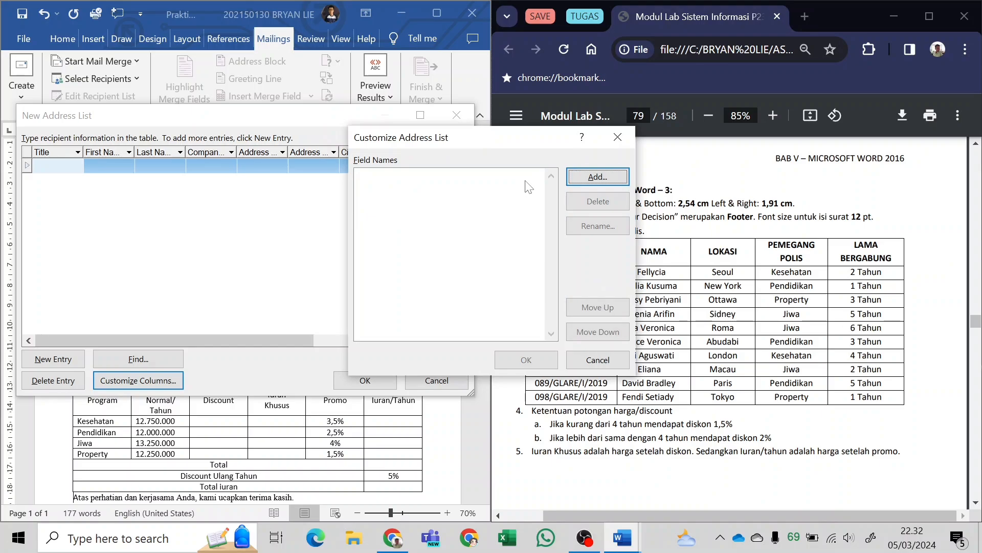
# Move the Customize Address List dialog clear of the PDF's data table and add the fields NO and NAMA.
pyautogui.click(597, 174)
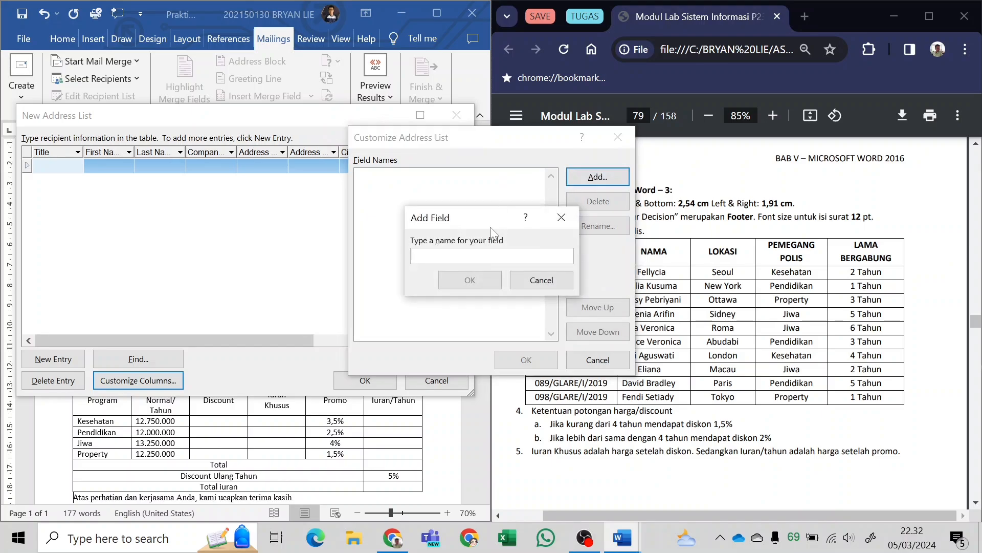
pyautogui.click(549, 278)
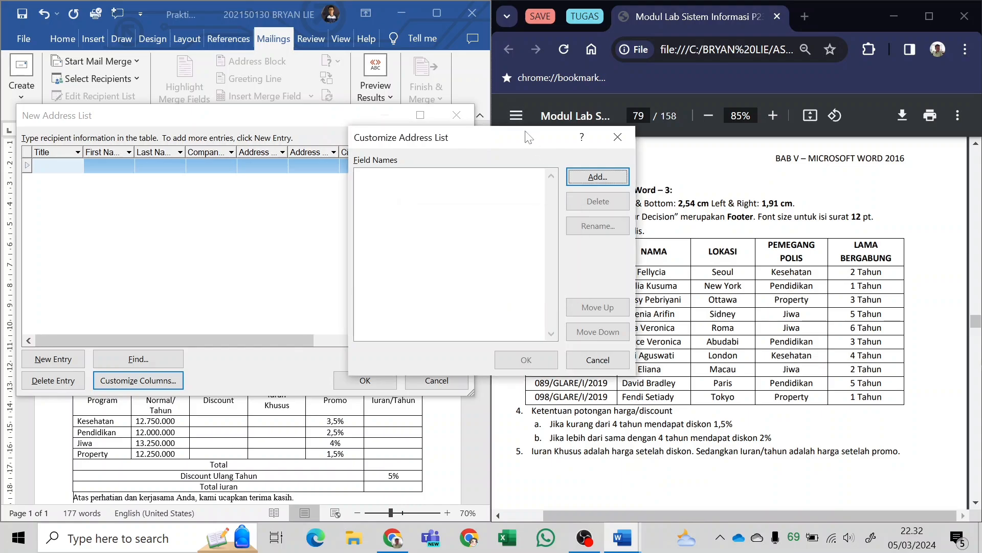
pyautogui.moveTo(526, 134); pyautogui.dragTo(344, 137)
pyautogui.click(425, 180)
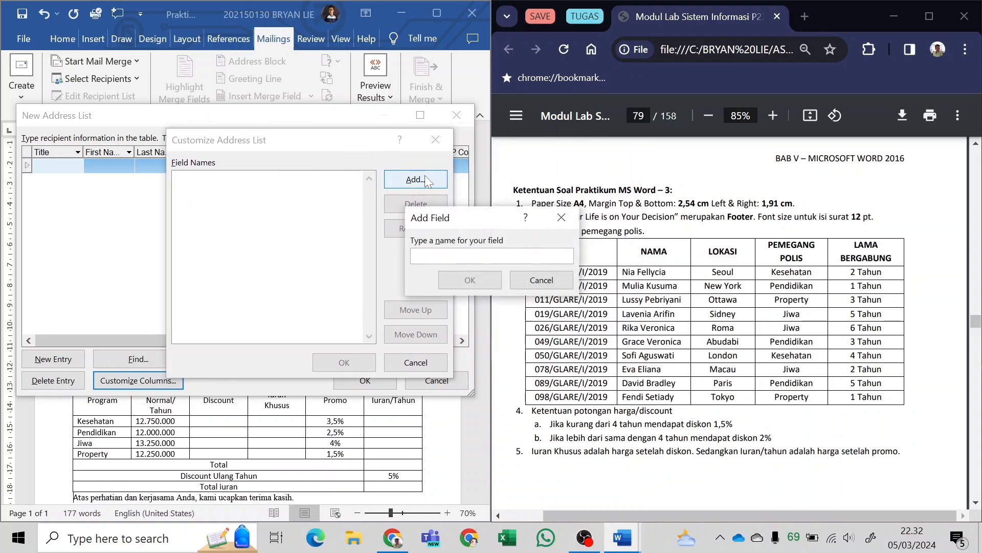
pyautogui.write('NO')
pyautogui.press('Return')
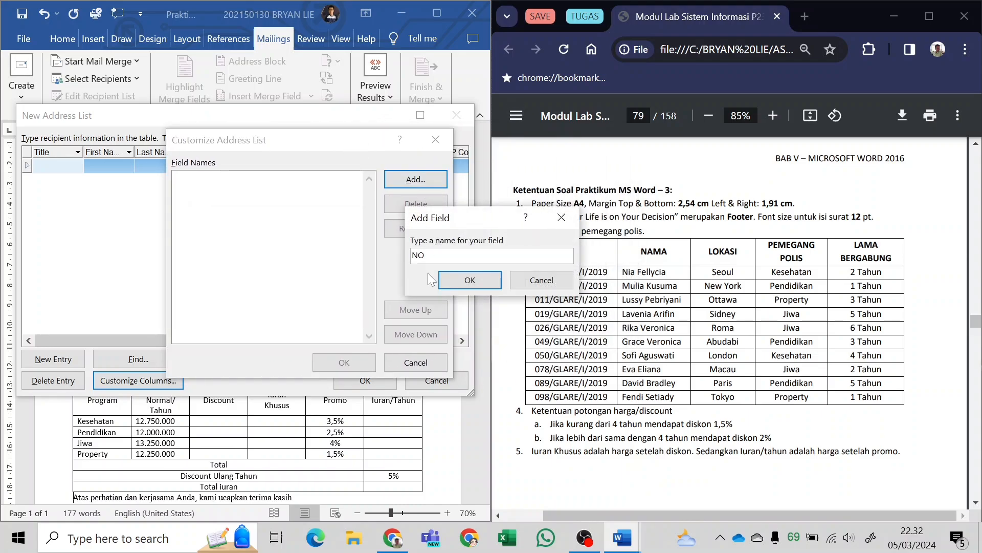
pyautogui.click(420, 177)
pyautogui.write('NAMA')
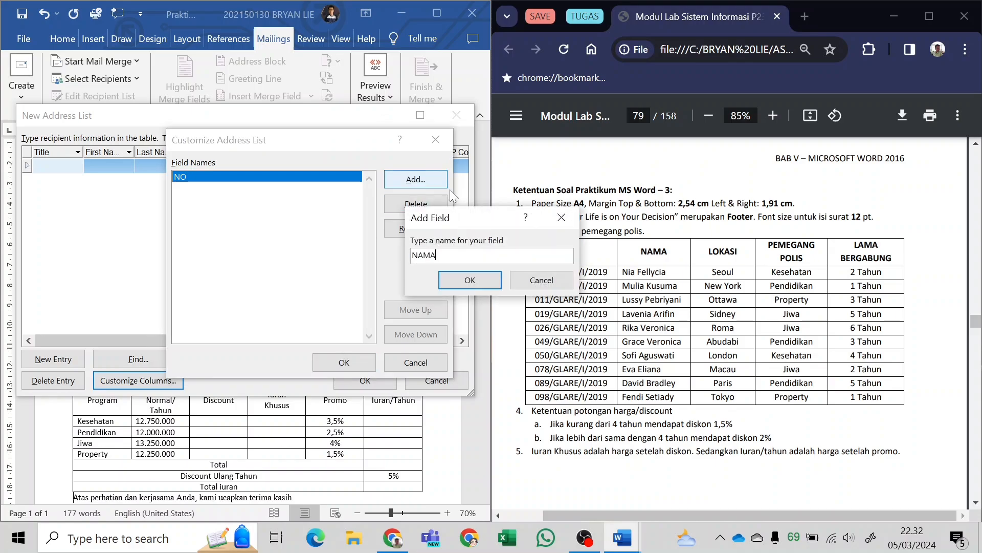
pyautogui.click(474, 283)
# Add the fields LOKASI and PEMEGANG POLIS to the recipient list below NAMA.
pyautogui.click(414, 183)
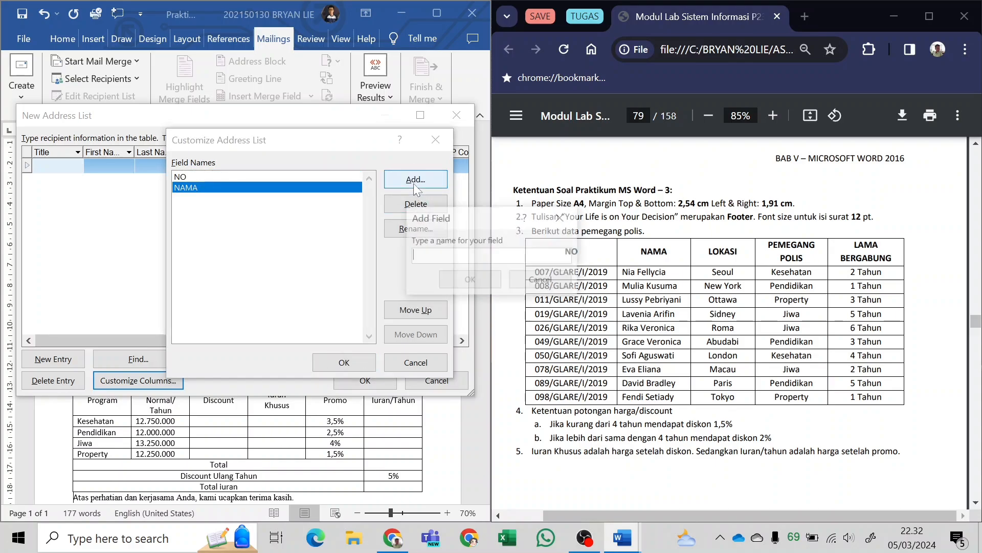
pyautogui.write('LOKASI')
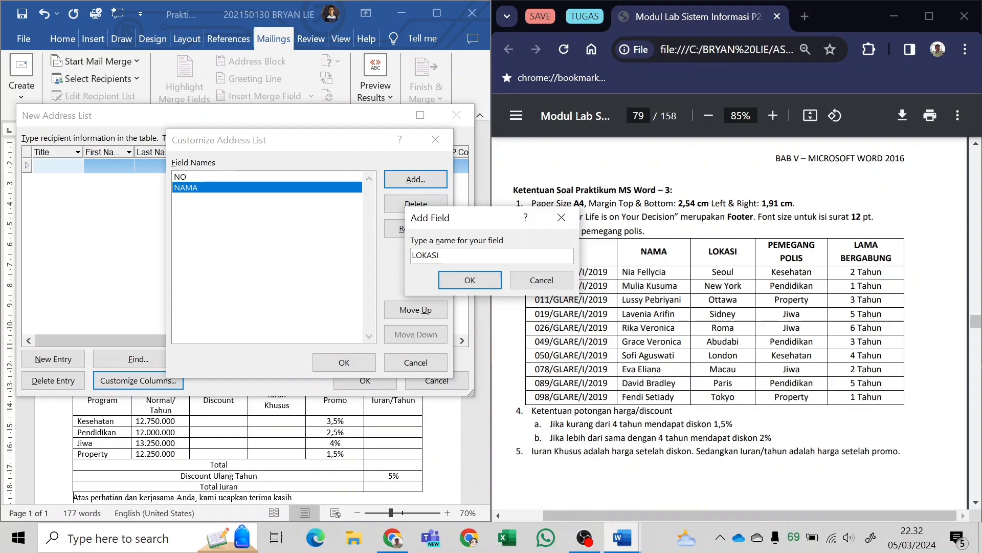
pyautogui.click(457, 276)
pyautogui.click(411, 183)
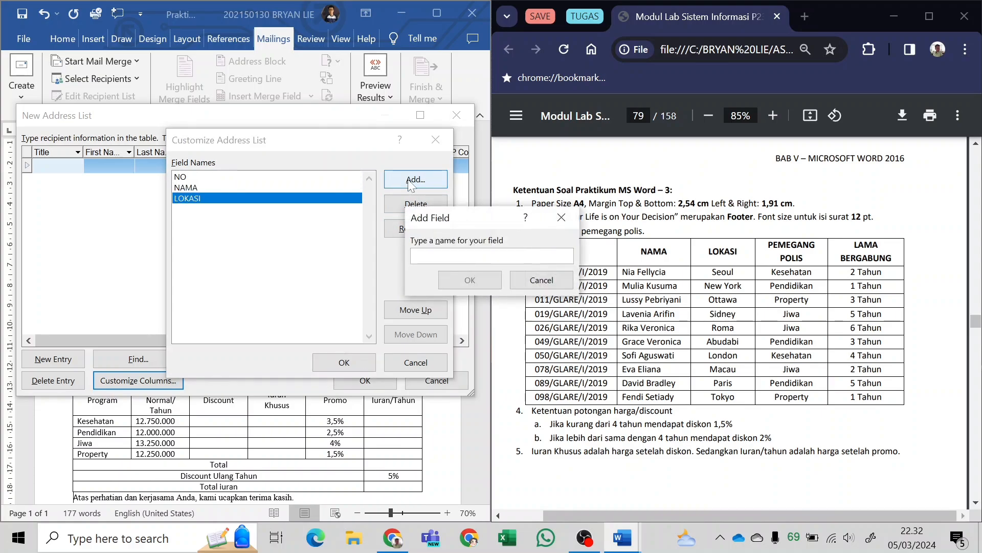
pyautogui.write('PEMEGANG POLIS')
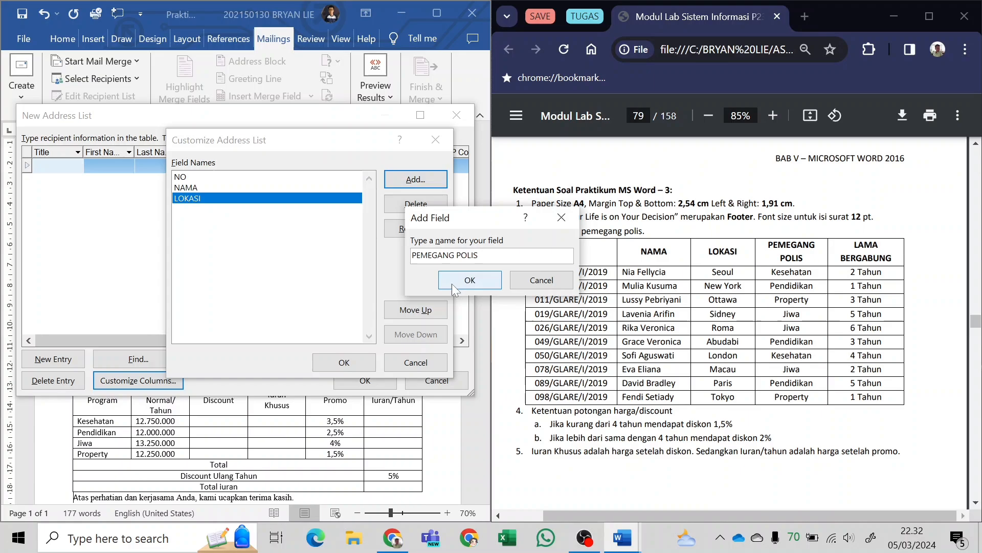
pyautogui.press('Return')
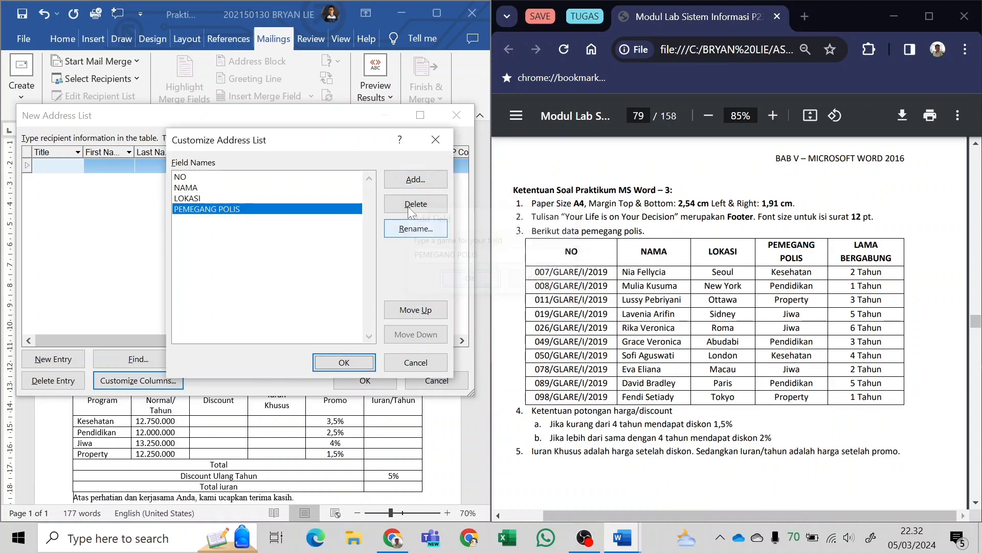
# Add the field LAMA BERGABUNG below PEMEGANG POLIS and apply the customized columns to the recipient list.
pyautogui.click(411, 180)
pyautogui.write('LAMA BERGABUNG')
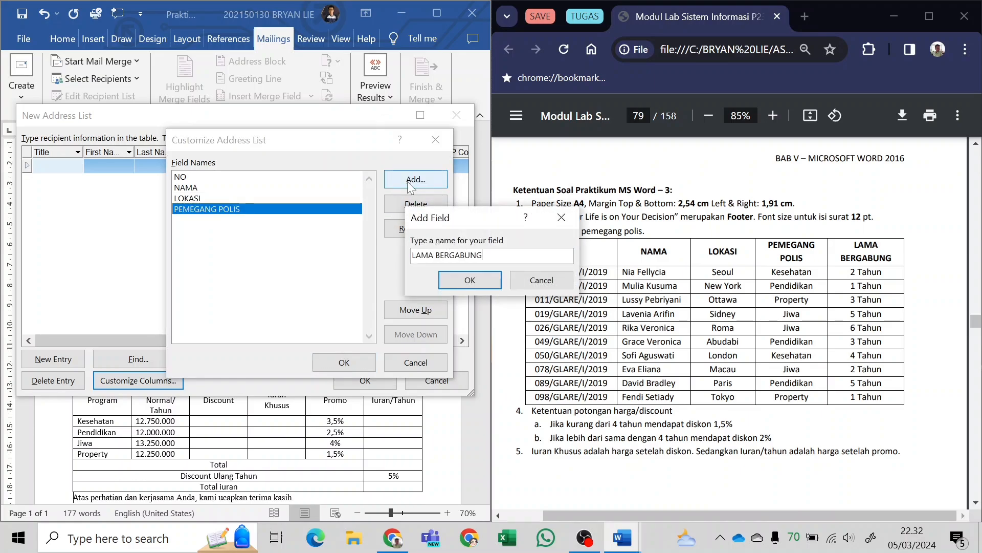
pyautogui.click(450, 283)
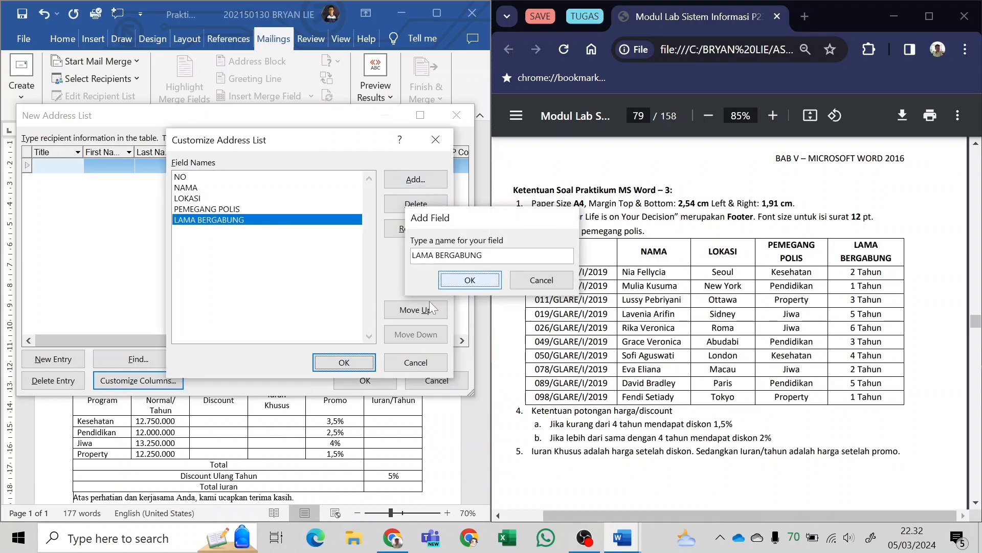
pyautogui.click(337, 364)
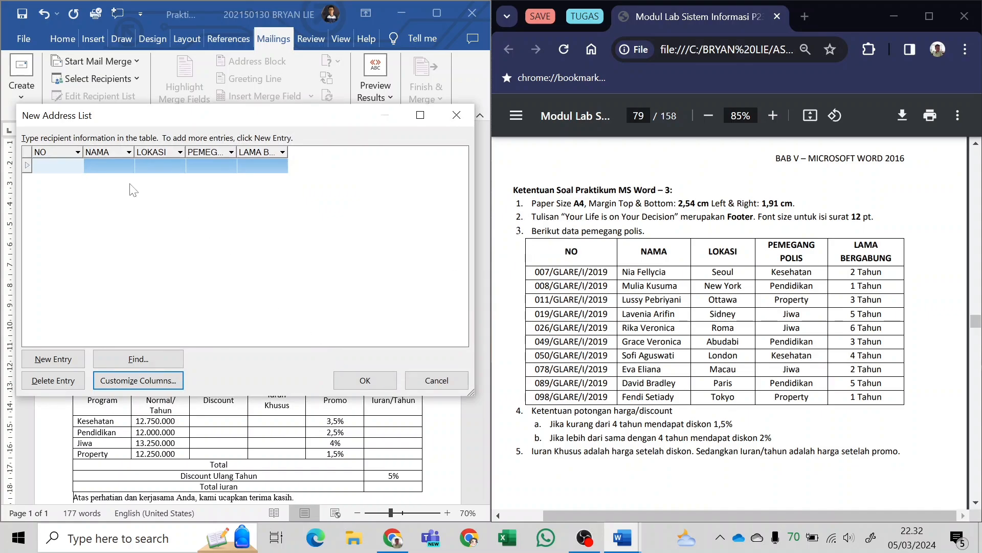
# Add six more blank entries to the new address list.
pyautogui.click(56, 361)
pyautogui.click(56, 361)
pyautogui.click(56, 361)
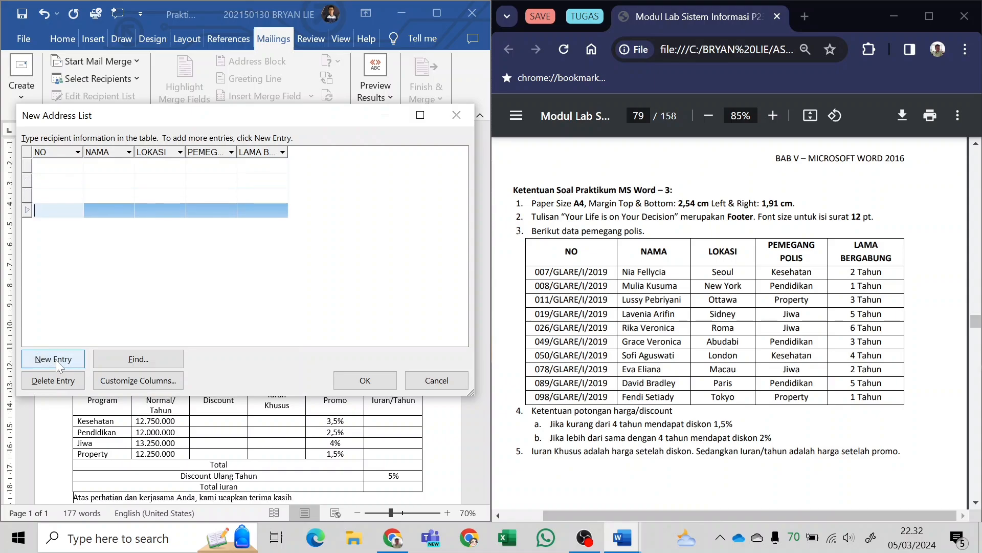
pyautogui.click(56, 361)
pyautogui.click(57, 360)
pyautogui.click(56, 360)
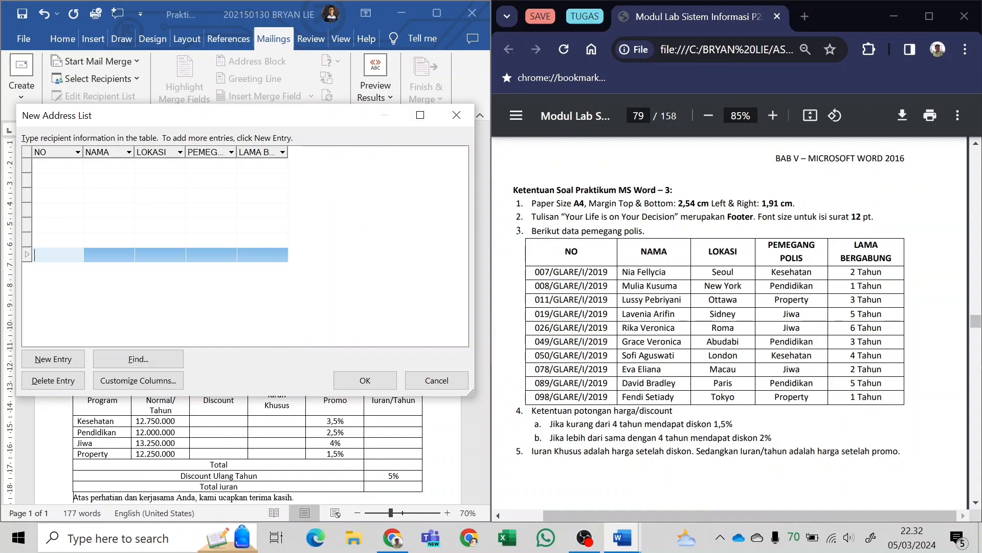
pyautogui.click(85, 165)
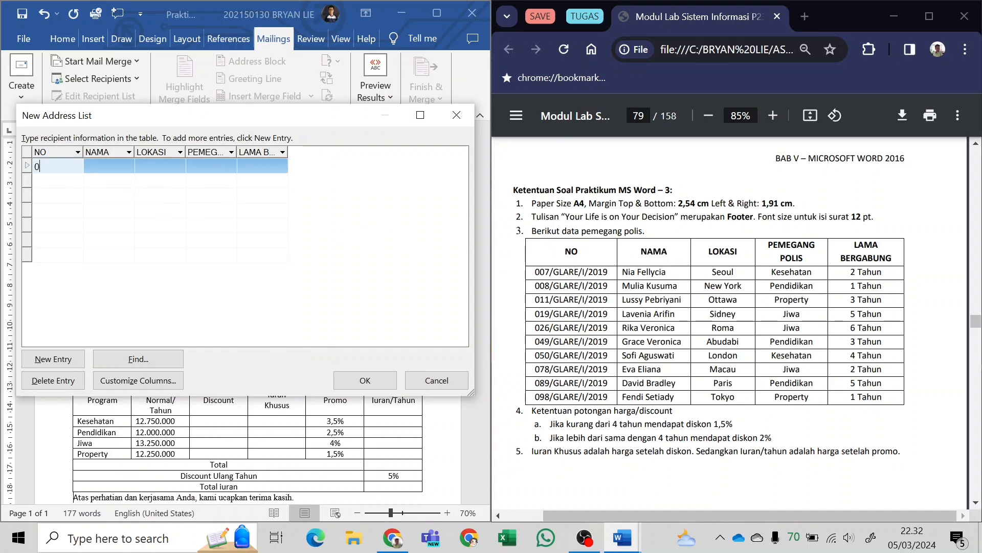
pyautogui.press('BackSpace')
pyautogui.press('BackSpace')
pyautogui.press('BackSpace')
# Copy the first policyholder's number from the PDF table into the NO field of the first entry.
pyautogui.click(587, 272)
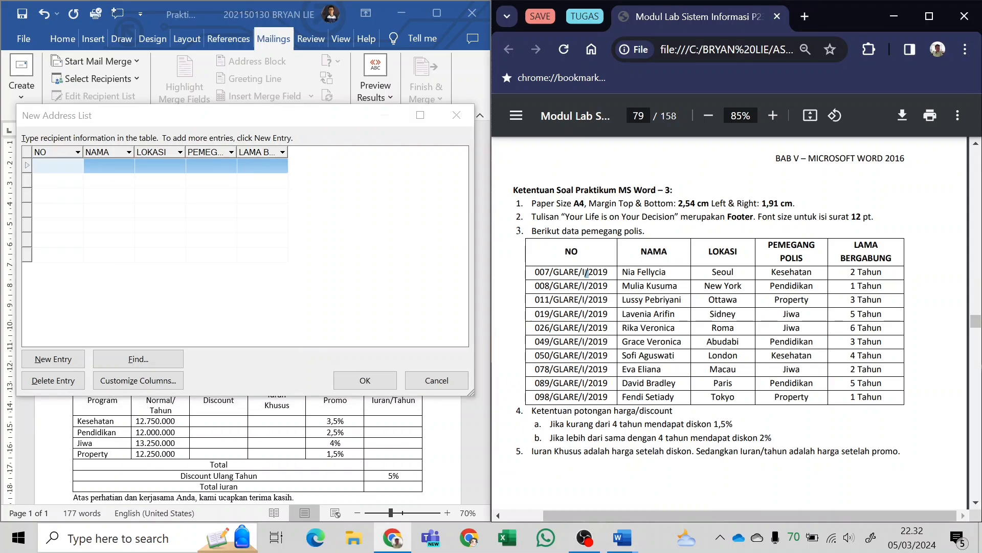
pyautogui.moveTo(535, 272); pyautogui.dragTo(608, 273)
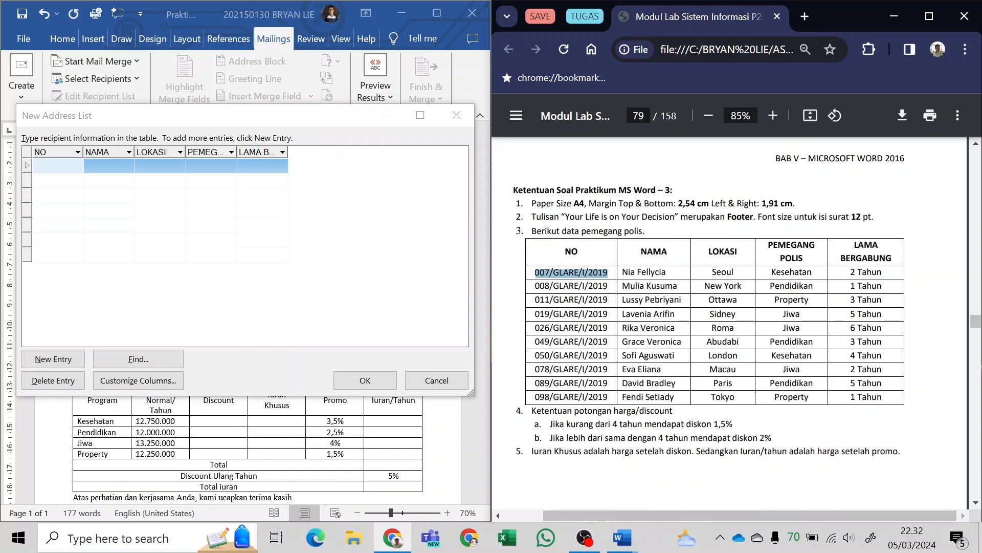
pyautogui.rightClick(606, 272)
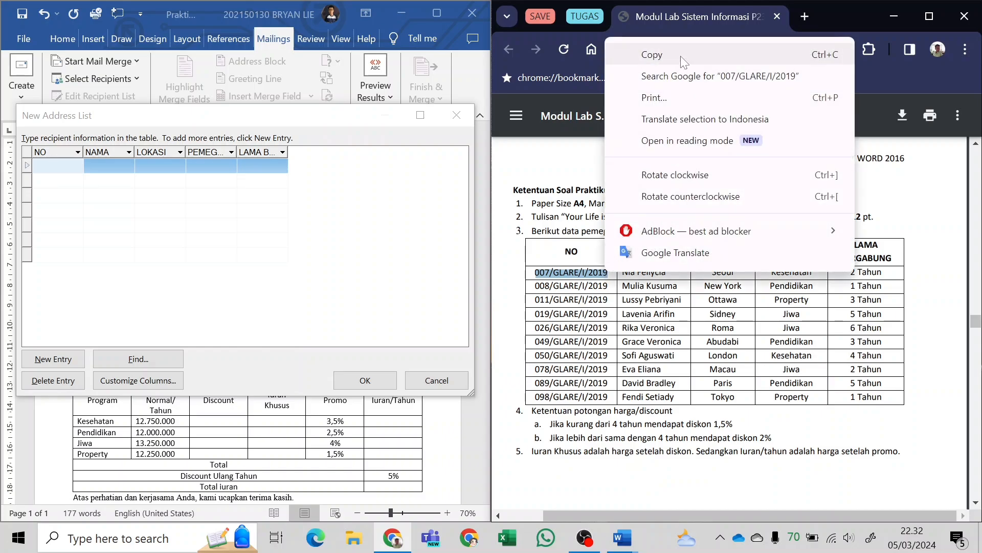
pyautogui.click(652, 55)
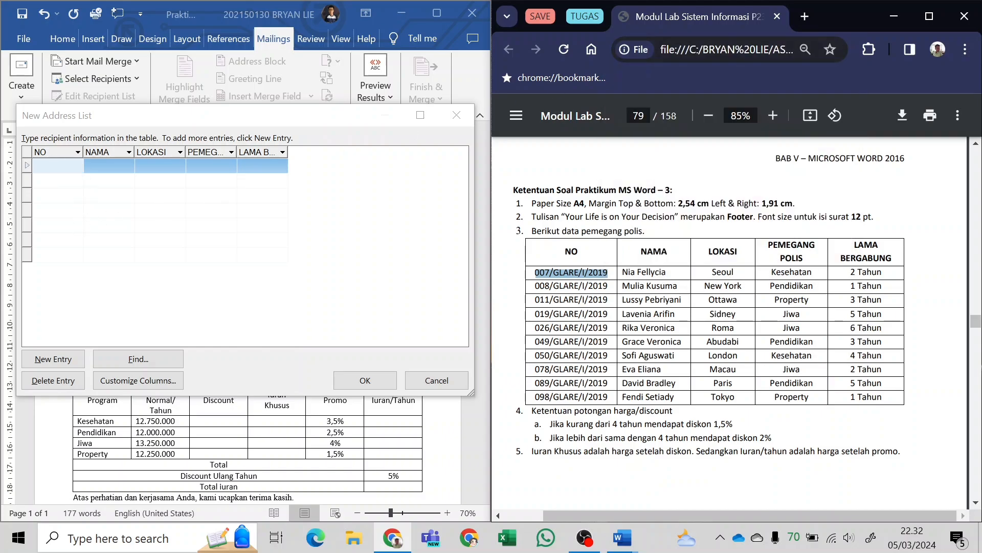
pyautogui.click(58, 165)
pyautogui.hotkey('ctrl', 'v')
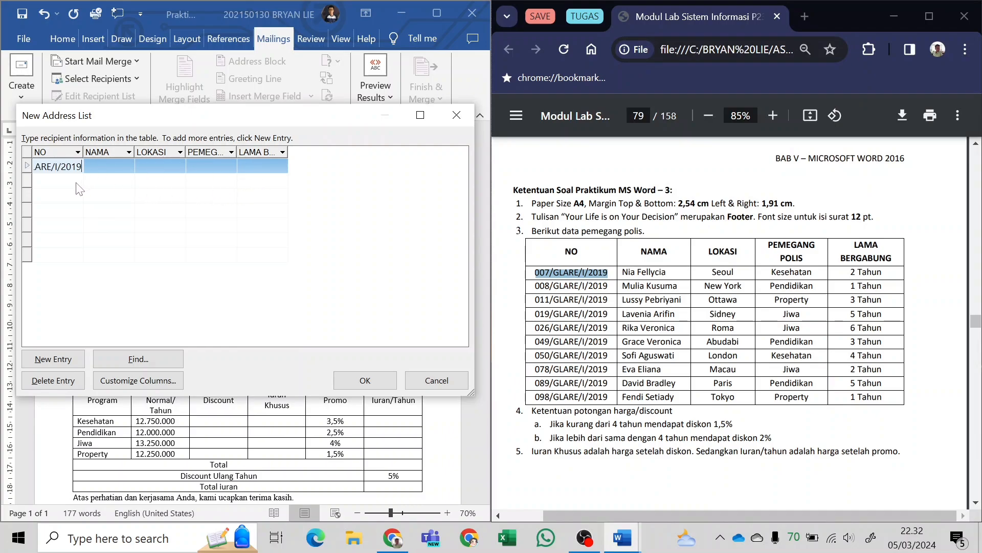
# Copy the second and third policyholders' numbers from the PDF table into the NO fields of the matching entries.
pyautogui.moveTo(535, 285); pyautogui.dragTo(608, 287)
pyautogui.click(122, 180)
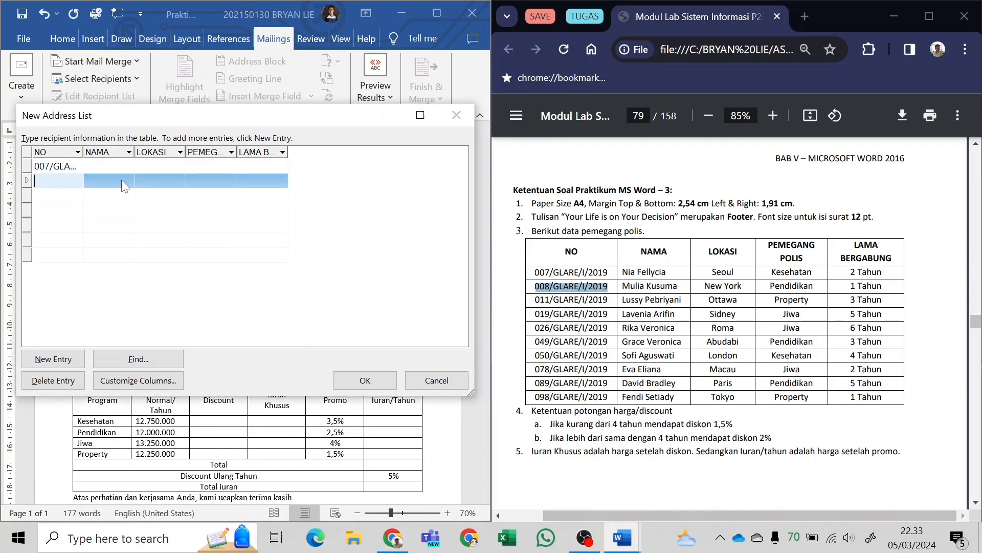
pyautogui.hotkey('ctrl', 'v')
pyautogui.press('BackSpace')
pyautogui.moveTo(535, 300); pyautogui.dragTo(608, 300)
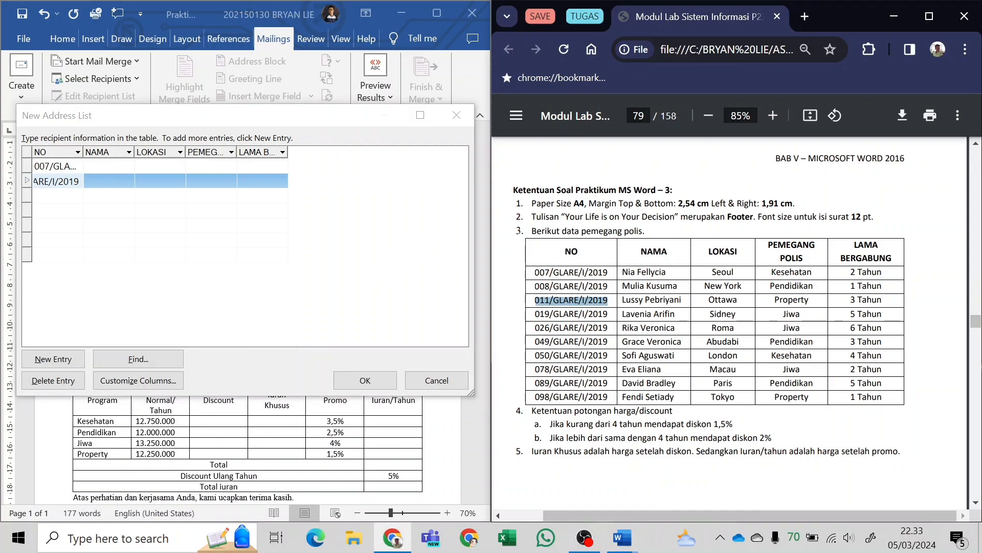
pyautogui.click(71, 217)
pyautogui.hotkey('ctrl', 'v')
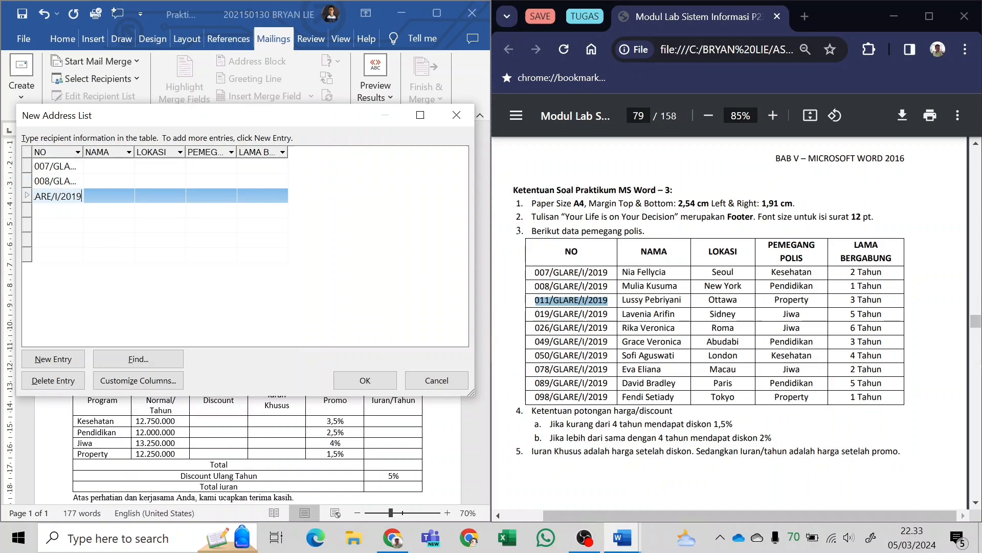
# Copy the fourth and fifth policyholders' numbers from the PDF table into the NO fields of the matching entries.
pyautogui.moveTo(622, 273); pyautogui.dragTo(677, 397)
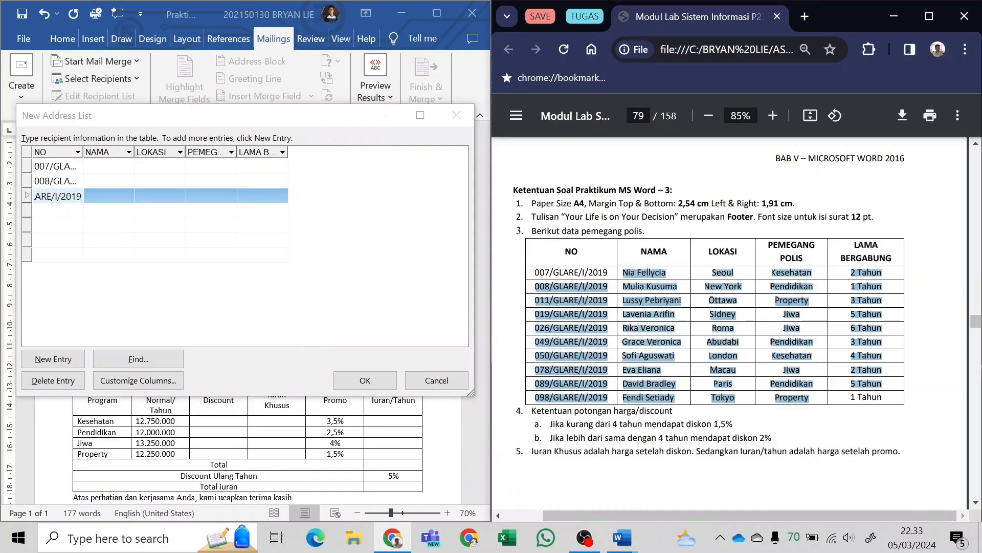
pyautogui.click(676, 397)
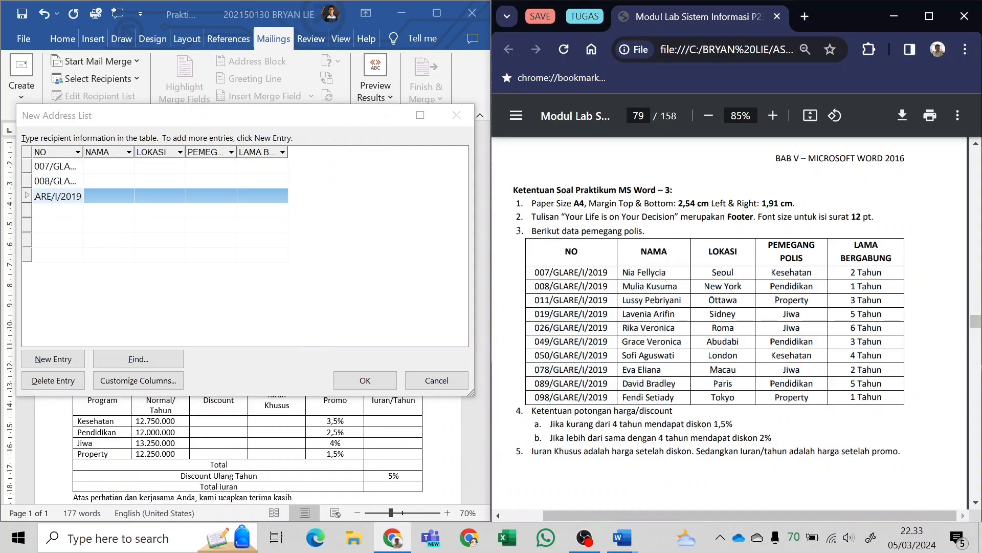
pyautogui.moveTo(536, 314); pyautogui.dragTo(608, 313)
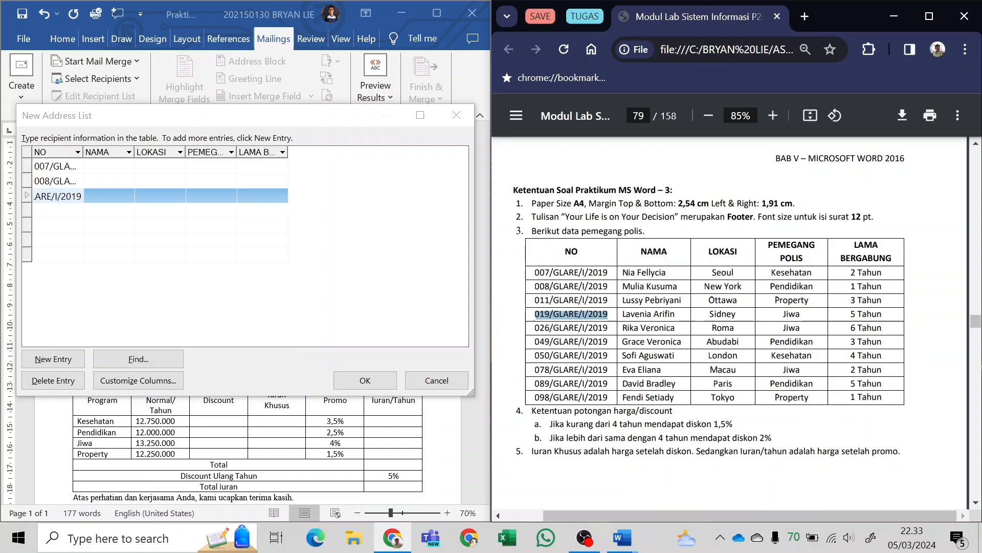
pyautogui.click(85, 212)
pyautogui.hotkey('ctrl', 'v')
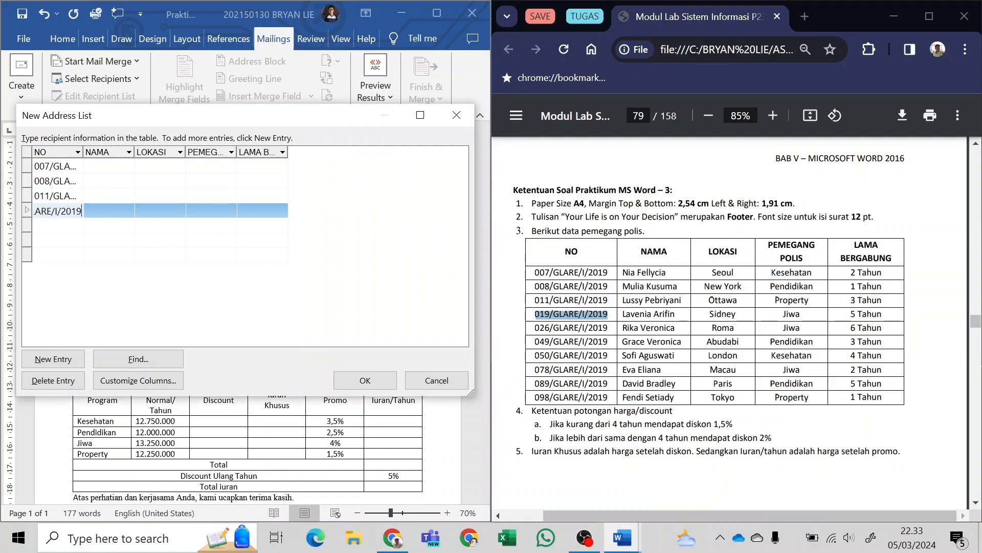
pyautogui.moveTo(536, 327); pyautogui.dragTo(603, 327)
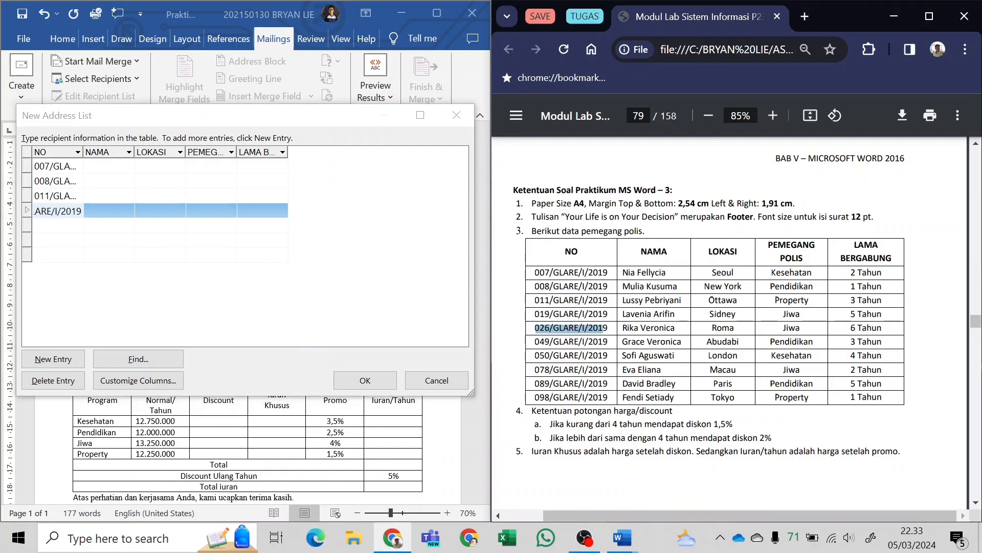
pyautogui.click(61, 233)
pyautogui.hotkey('ctrl', 'v')
# Fill the NO fields of the sixth and seventh entries with the corresponding numbers from the PDF table.
pyautogui.moveTo(535, 342); pyautogui.dragTo(598, 341)
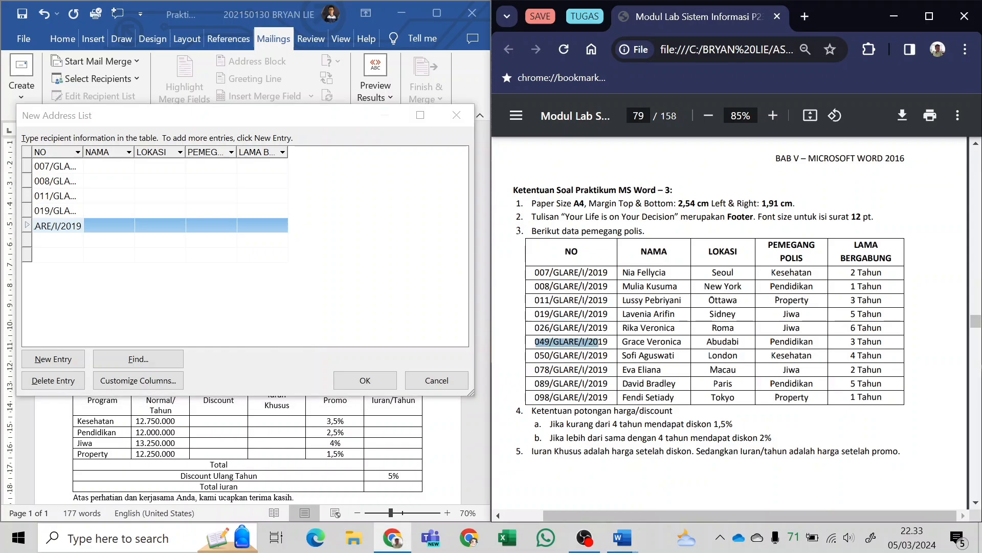
pyautogui.click(57, 240)
pyautogui.hotkey('ctrl', 'v')
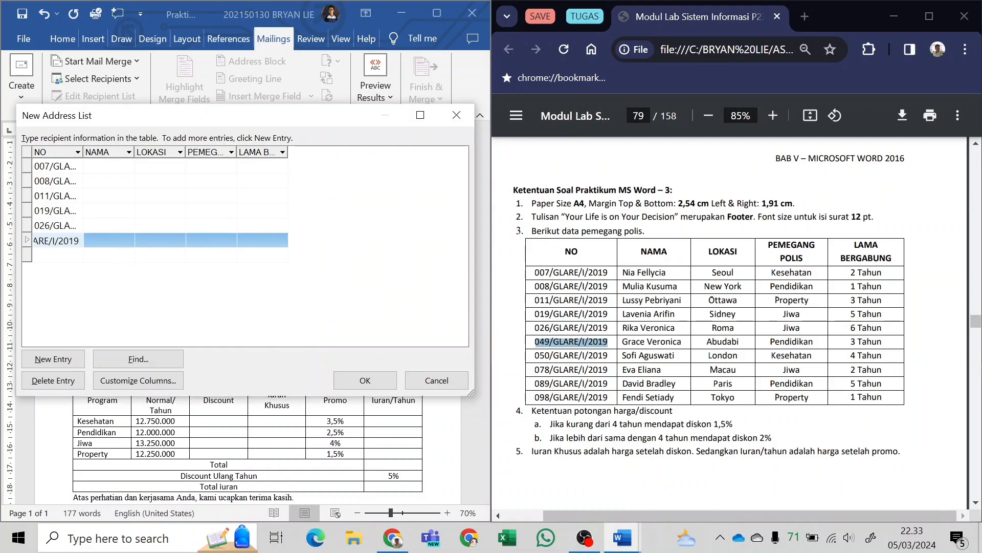
pyautogui.moveTo(535, 355); pyautogui.dragTo(604, 355)
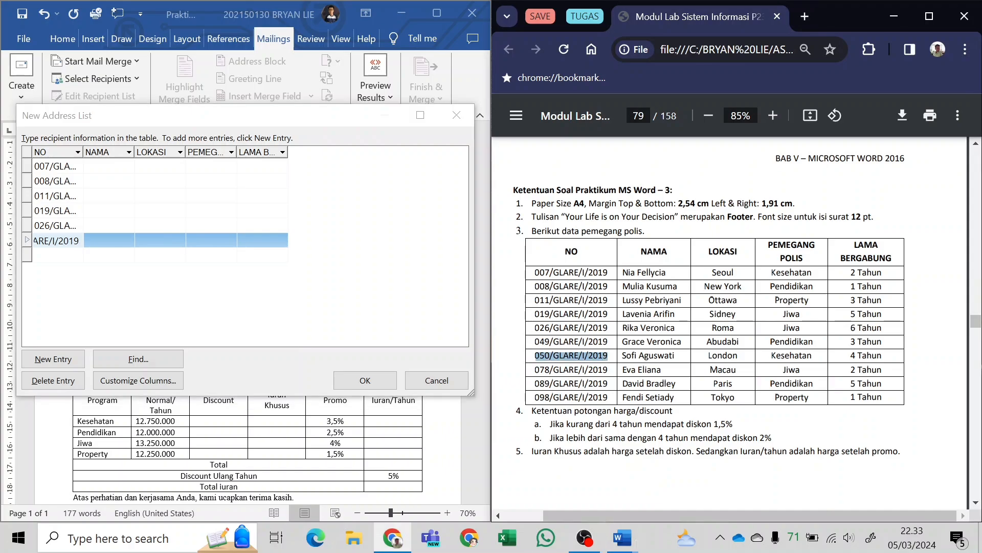
pyautogui.click(56, 255)
pyautogui.hotkey('ctrl', 'v')
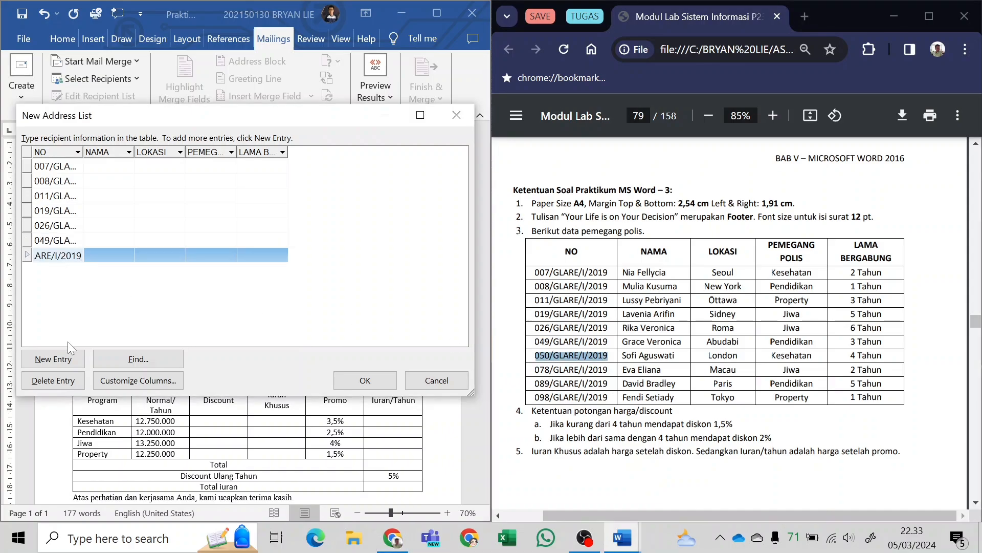
# Add three more blank entries below the seventh recipient.
pyautogui.click(108, 244)
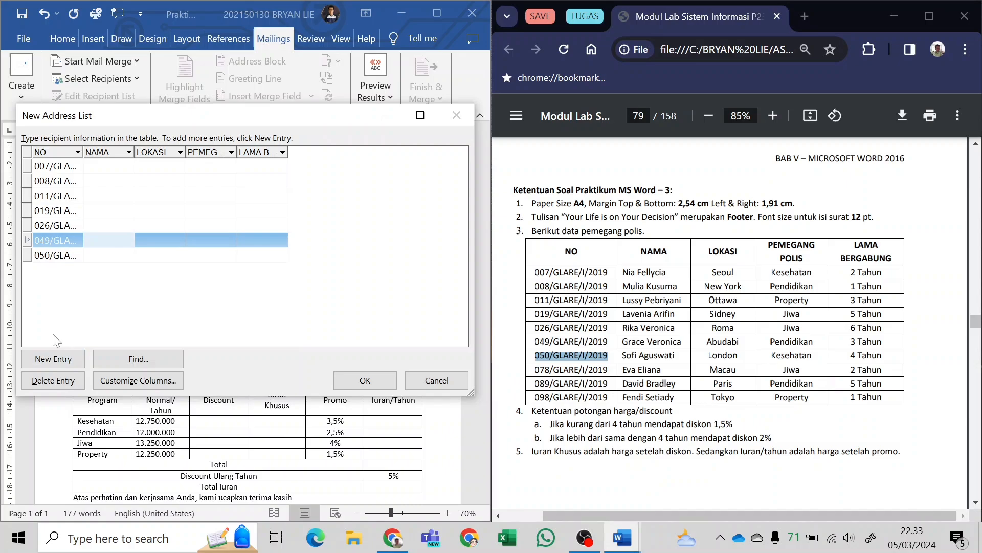
pyautogui.click(60, 359)
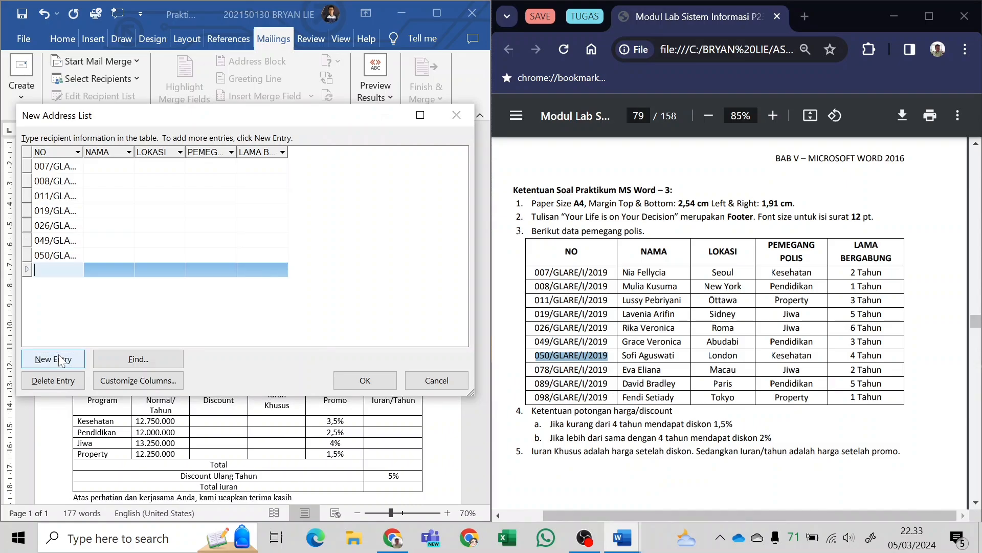
pyautogui.click(60, 359)
pyautogui.click(60, 359)
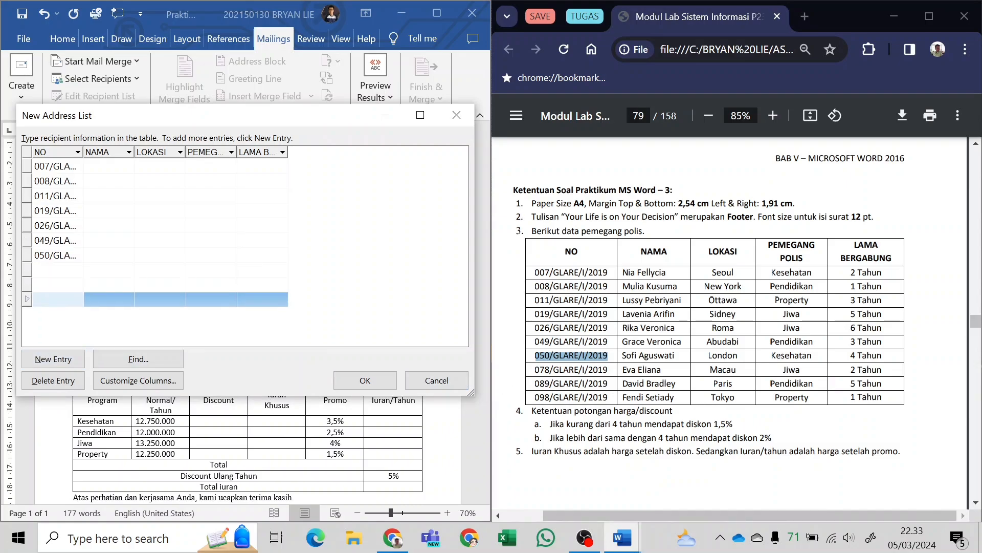
# Copy the last three policyholders' numbers from the PDF table into the NO fields of the eighth to tenth entries.
pyautogui.moveTo(535, 369); pyautogui.dragTo(608, 370)
pyautogui.click(76, 266)
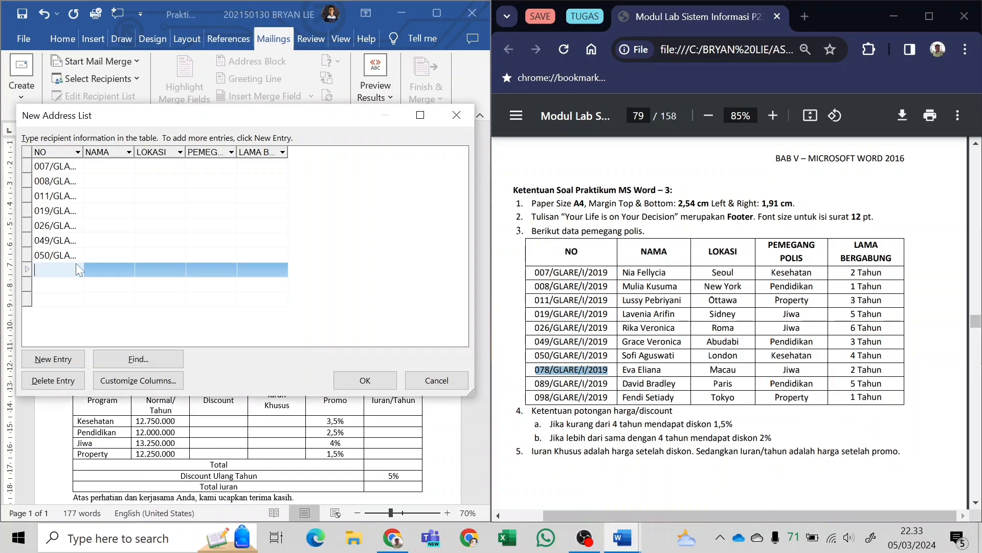
pyautogui.moveTo(534, 383); pyautogui.dragTo(604, 383)
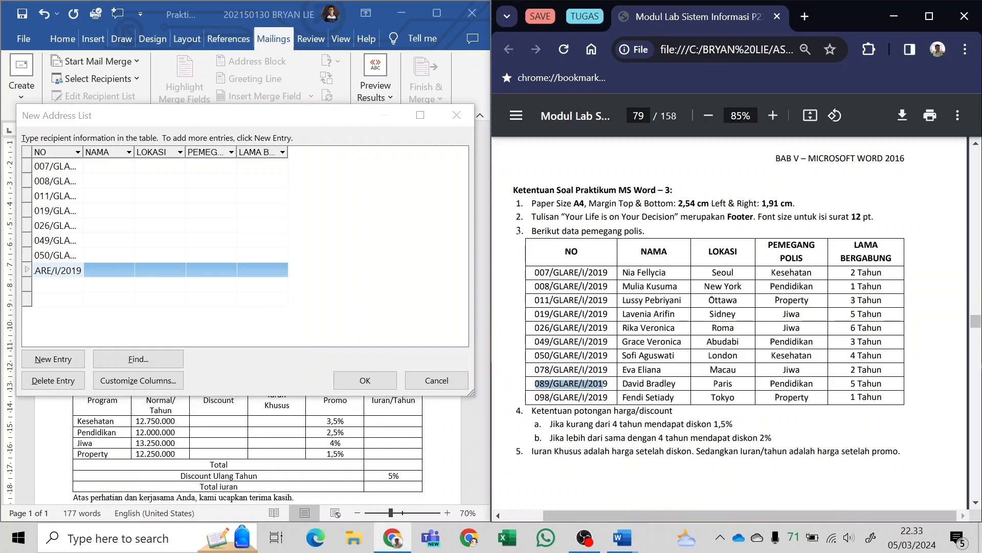
pyautogui.click(69, 287)
pyautogui.hotkey('ctrl', 'v')
pyautogui.moveTo(535, 397); pyautogui.dragTo(608, 397)
pyautogui.hotkey('ctrl', 'c')
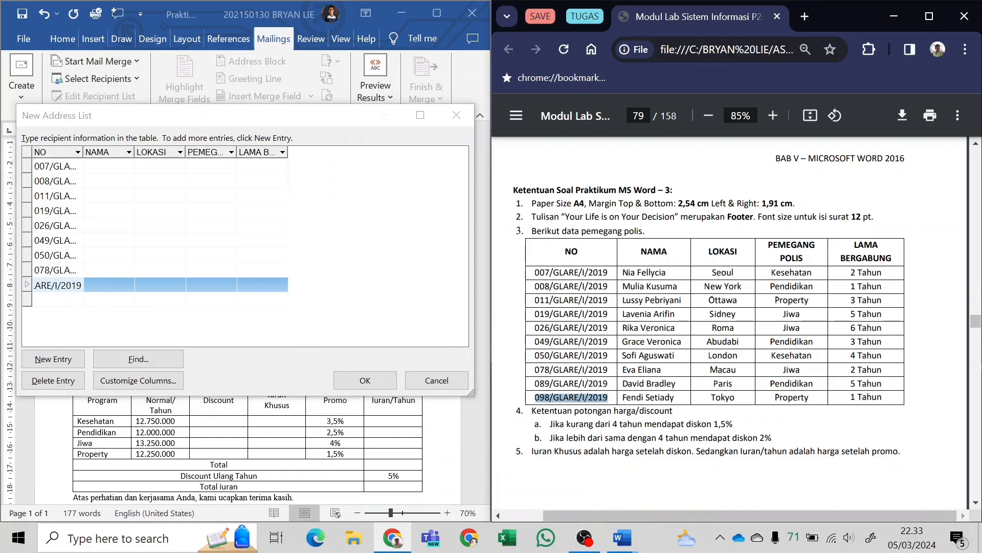
pyautogui.click(76, 300)
pyautogui.hotkey('ctrl', 'v')
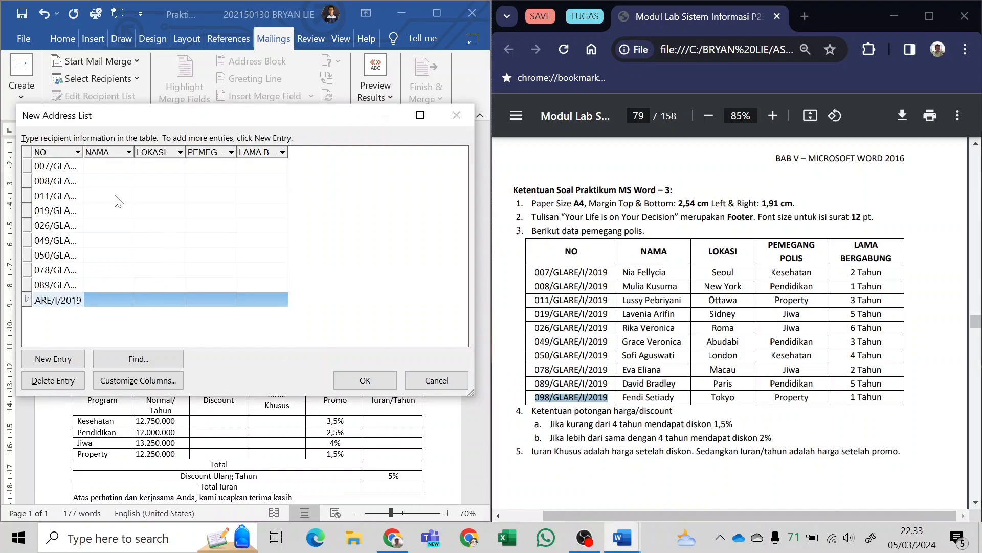
# Copy the first two policyholders' names from the PDF table into the NAMA fields of the first two entries.
pyautogui.click(111, 168)
pyautogui.scroll(-1, 744, 238)
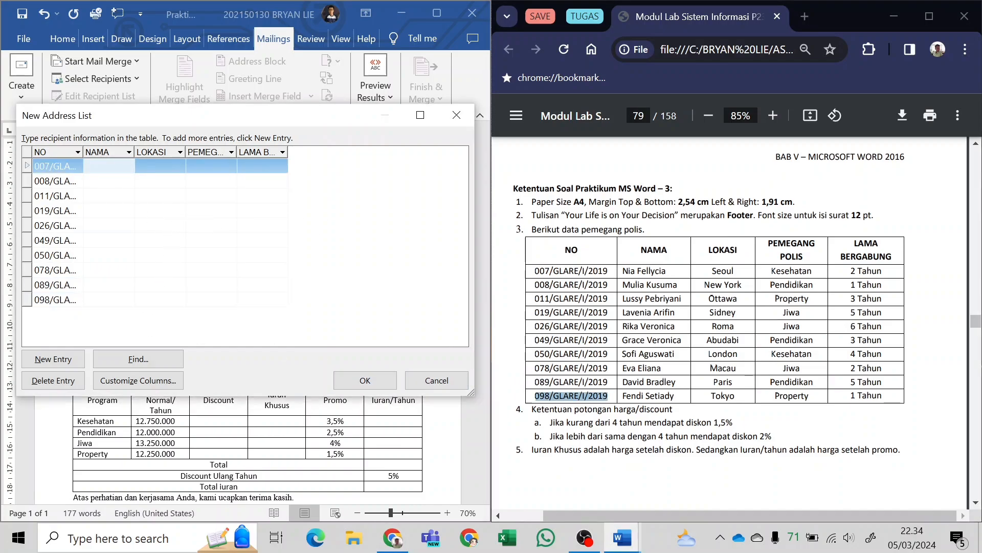
pyautogui.scroll(2, 743, 238)
pyautogui.moveTo(605, 184); pyautogui.dragTo(675, 188)
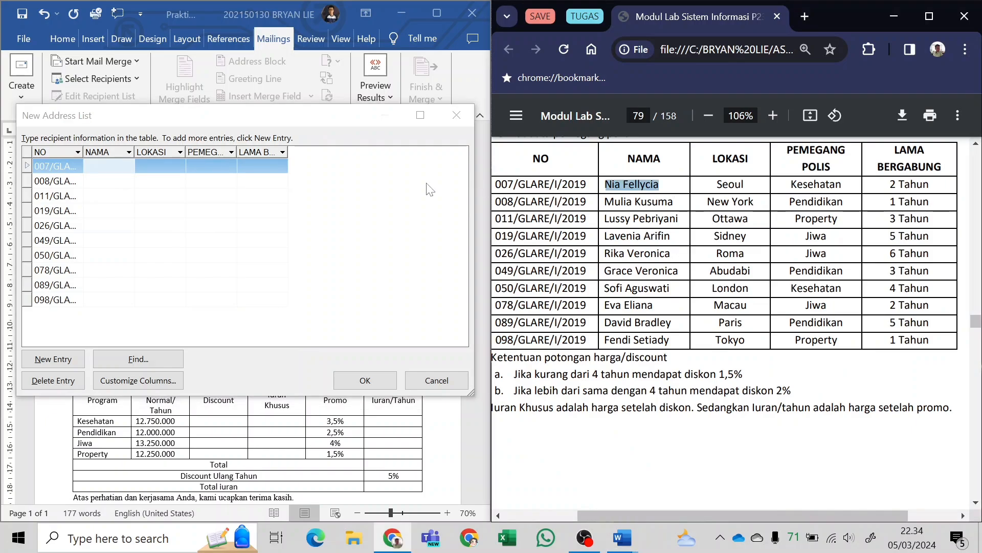
pyautogui.hotkey('ctrl', 'c')
pyautogui.click(125, 159)
pyautogui.hotkey('ctrl', 'v')
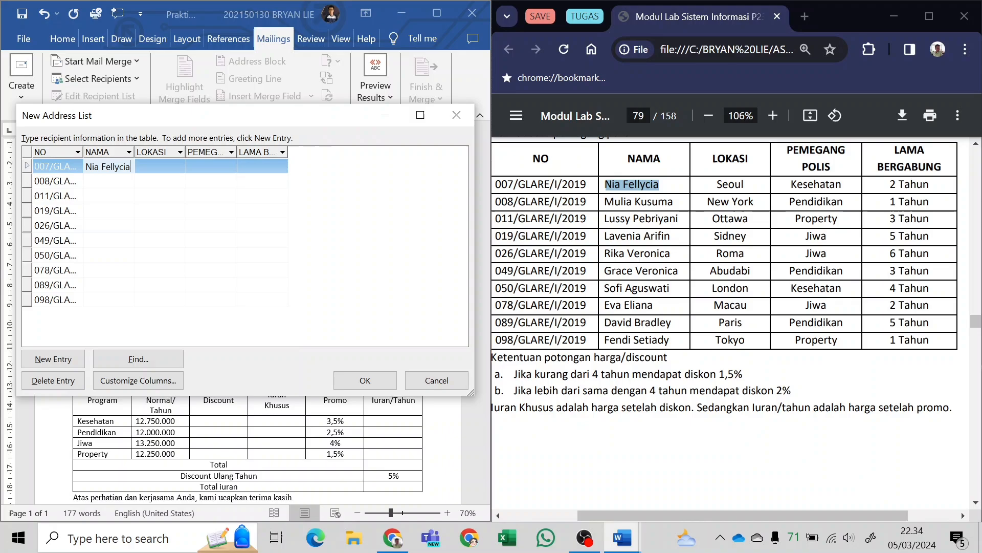
pyautogui.moveTo(605, 201); pyautogui.dragTo(673, 201)
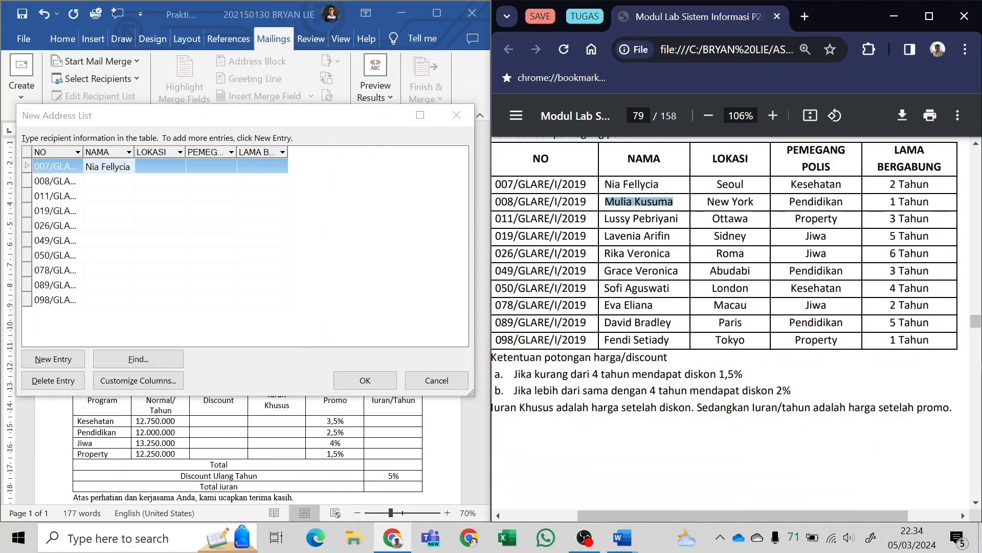
pyautogui.hotkey('ctrl', 'c')
pyautogui.click(123, 182)
pyautogui.hotkey('ctrl', 'v')
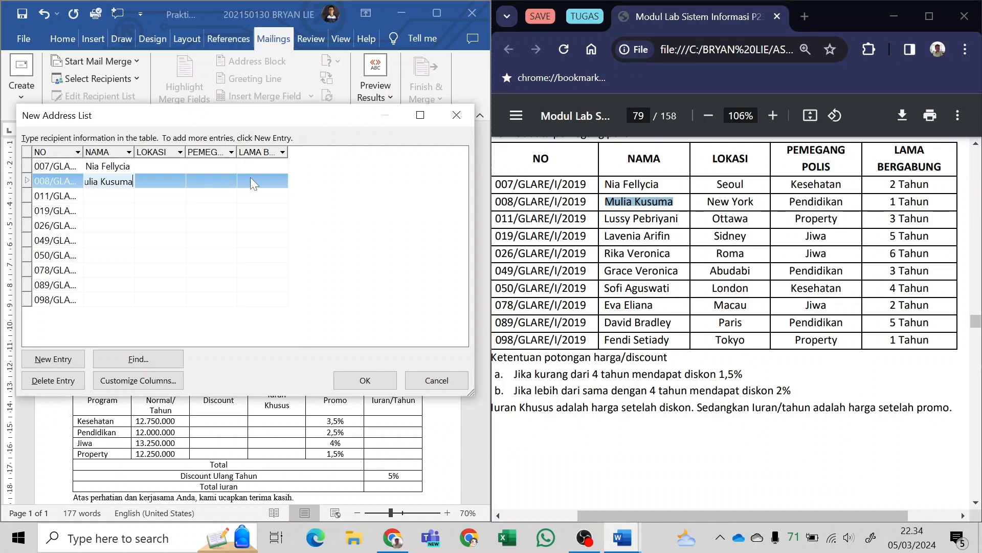
# Copy the third and fourth policyholders' names from the PDF table into the NAMA fields of the matching entries.
pyautogui.moveTo(606, 218); pyautogui.dragTo(679, 218)
pyautogui.hotkey('ctrl', 'c')
pyautogui.click(96, 198)
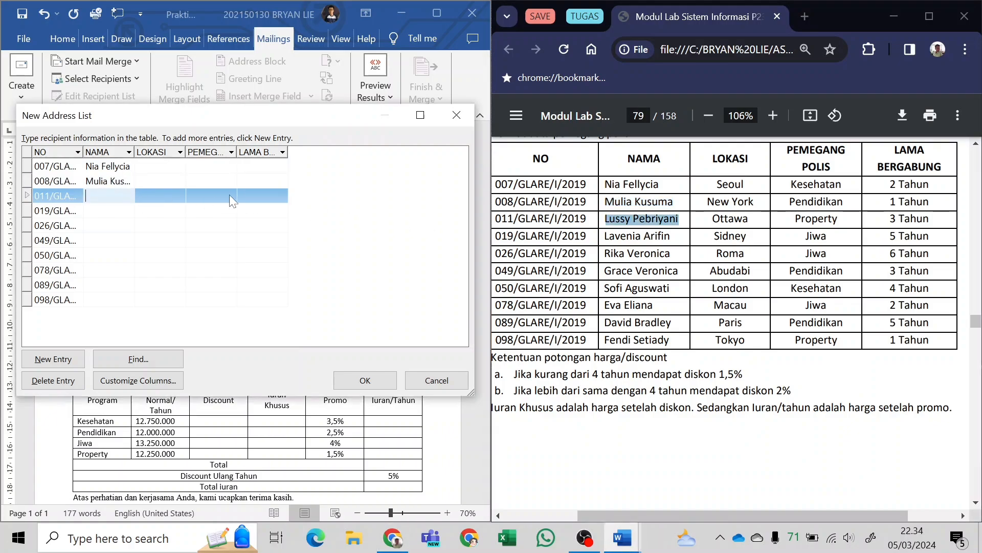
pyautogui.hotkey('ctrl', 'v')
pyautogui.moveTo(605, 236); pyautogui.dragTo(670, 236)
pyautogui.hotkey('ctrl', 'c')
pyautogui.click(123, 211)
pyautogui.hotkey('ctrl', 'v')
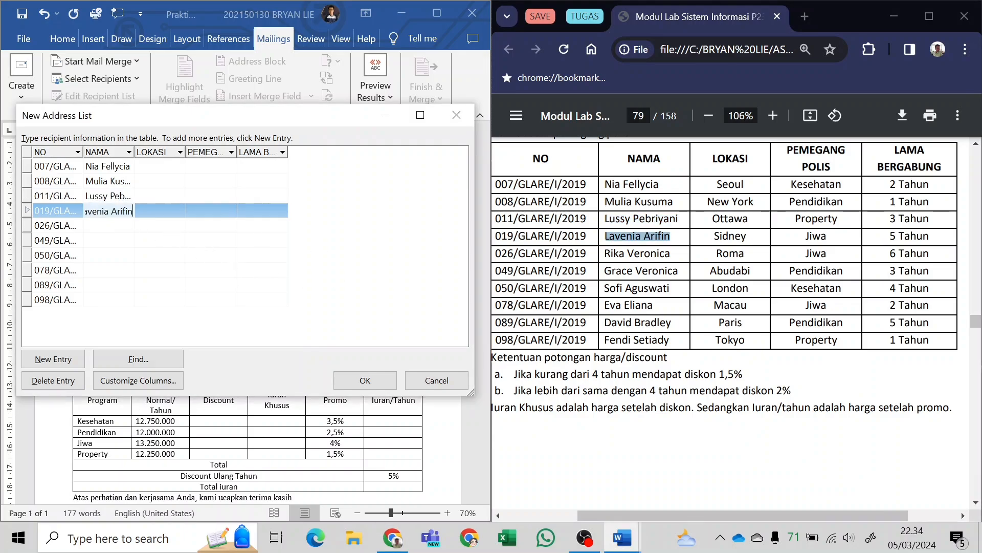
# Fill the NAMA fields of the fifth and sixth entries with the corresponding policyholder names from the PDF table.
pyautogui.moveTo(604, 253); pyautogui.dragTo(671, 253)
pyautogui.hotkey('ctrl', 'c')
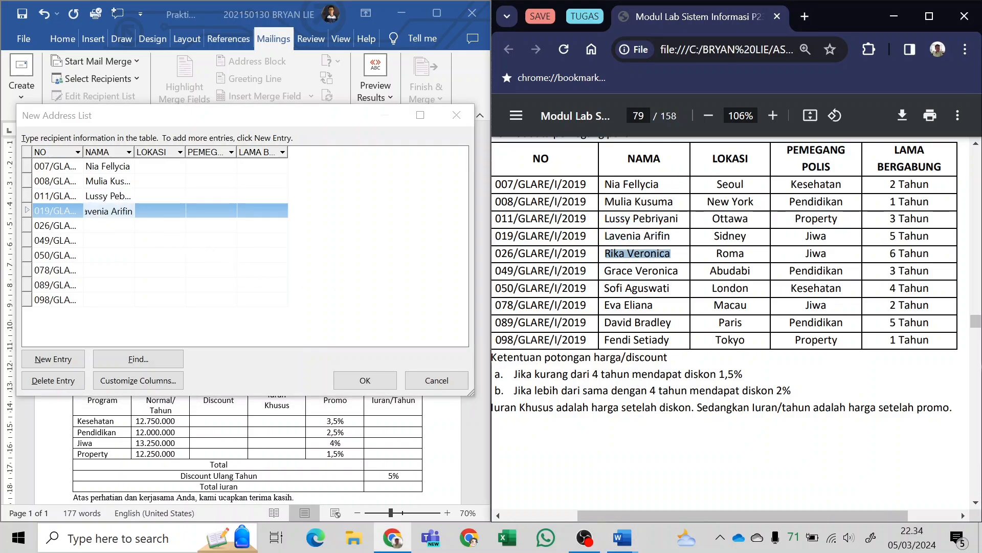
pyautogui.click(103, 231)
pyautogui.hotkey('ctrl', 'v')
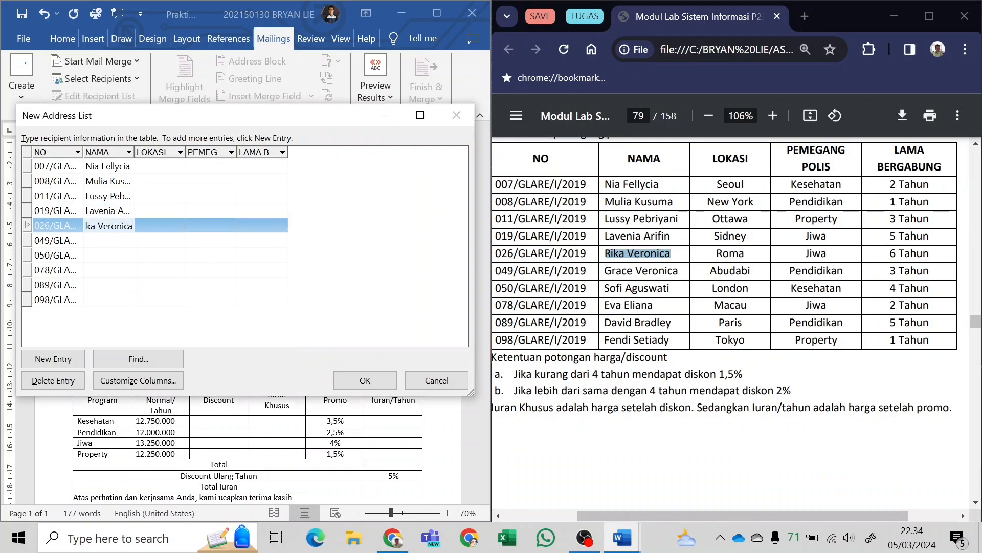
pyautogui.moveTo(605, 271); pyautogui.dragTo(679, 270)
pyautogui.hotkey('ctrl', 'c')
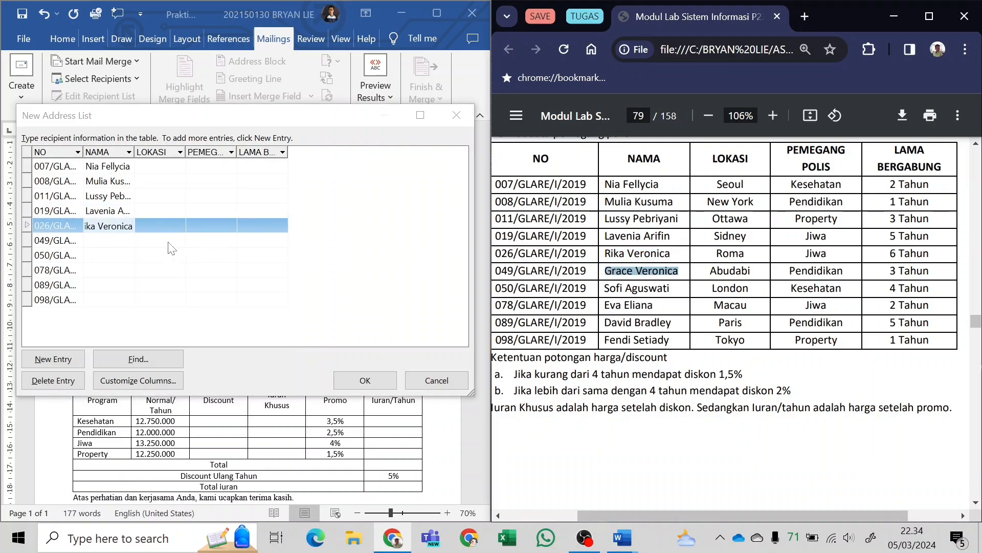
pyautogui.click(127, 240)
pyautogui.hotkey('ctrl', 'v')
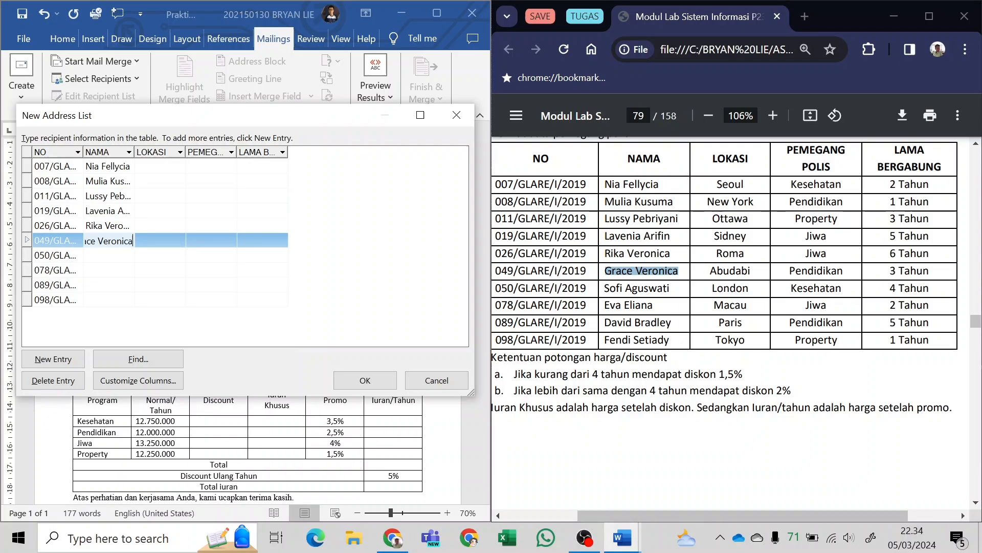
# Copy the seventh and eighth policyholders' names from the PDF table into their NAMA fields.
pyautogui.moveTo(604, 288); pyautogui.dragTo(669, 288)
pyautogui.hotkey('ctrl', 'c')
pyautogui.click(122, 255)
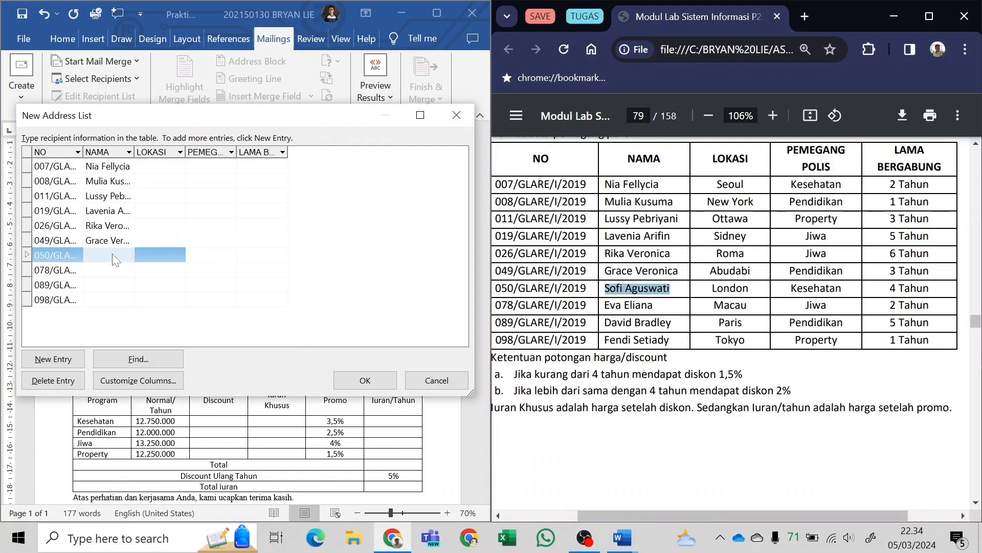
pyautogui.hotkey('ctrl', 'v')
pyautogui.moveTo(605, 305); pyautogui.dragTo(654, 305)
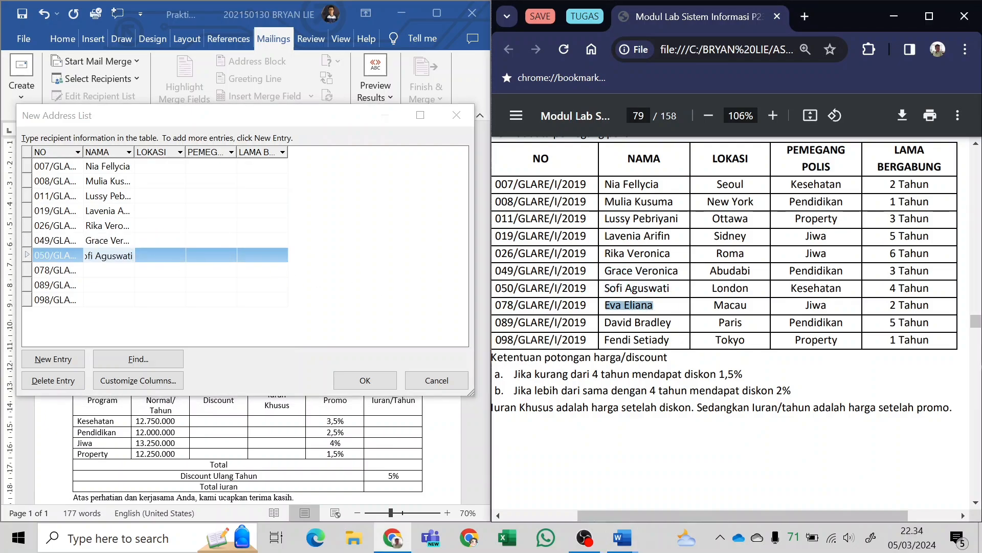
pyautogui.hotkey('ctrl', 'c')
pyautogui.click(125, 270)
pyautogui.hotkey('ctrl', 'v')
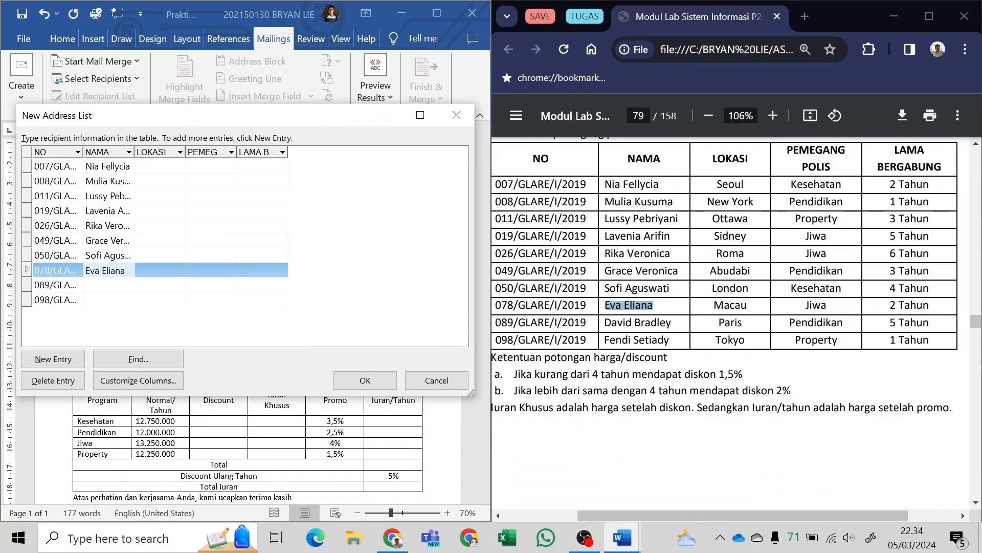
# Complete the NAMA column by copying the last two policyholders' names into the ninth and tenth entries.
pyautogui.moveTo(605, 323); pyautogui.dragTo(672, 322)
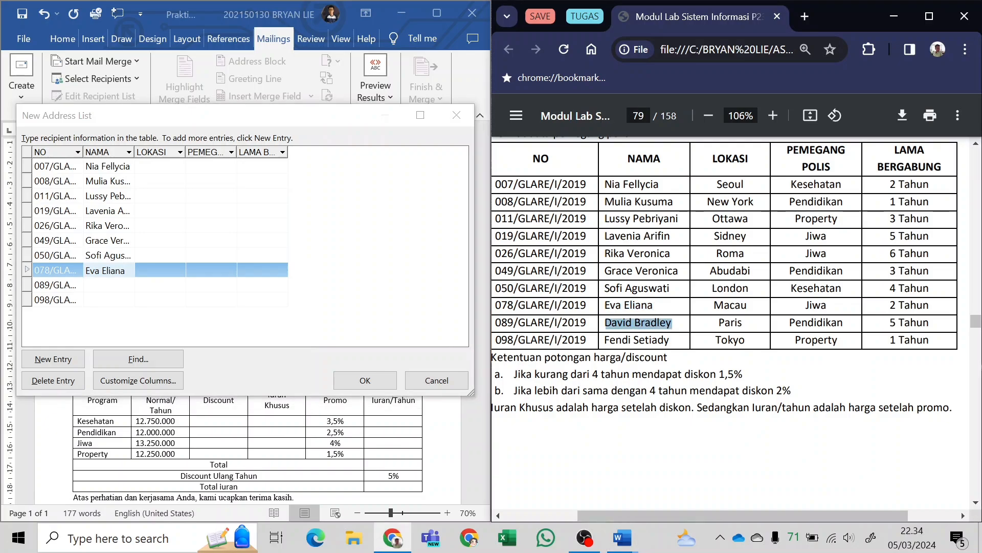
pyautogui.hotkey('ctrl', 'c')
pyautogui.click(115, 285)
pyautogui.hotkey('ctrl', 'v')
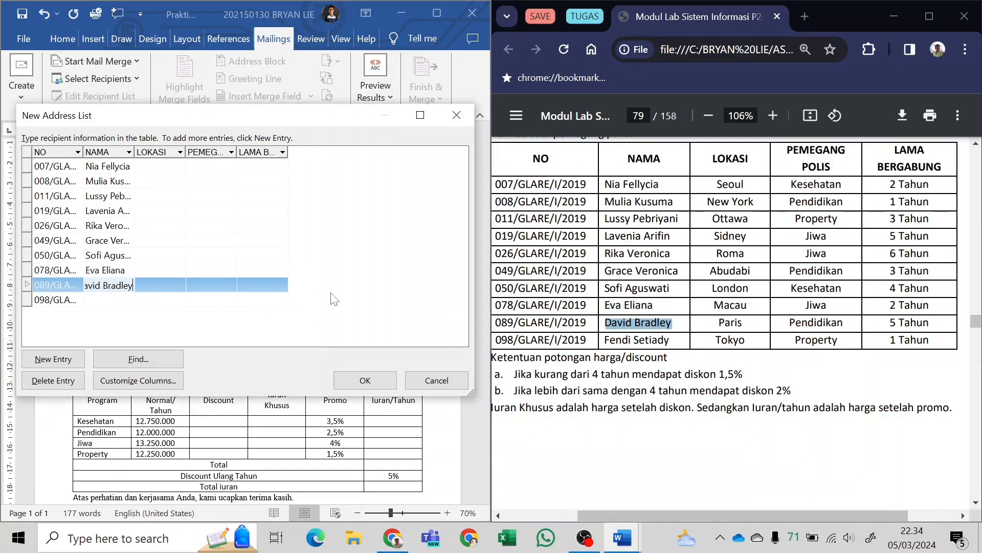
pyautogui.moveTo(605, 340); pyautogui.dragTo(670, 340)
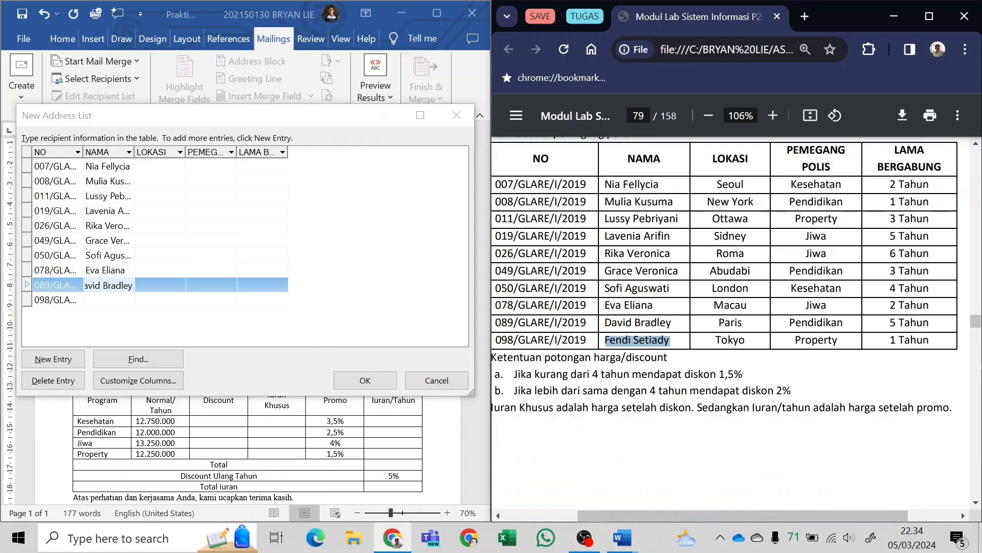
pyautogui.hotkey('ctrl', 'c')
pyautogui.click(108, 299)
pyautogui.hotkey('ctrl', 'v')
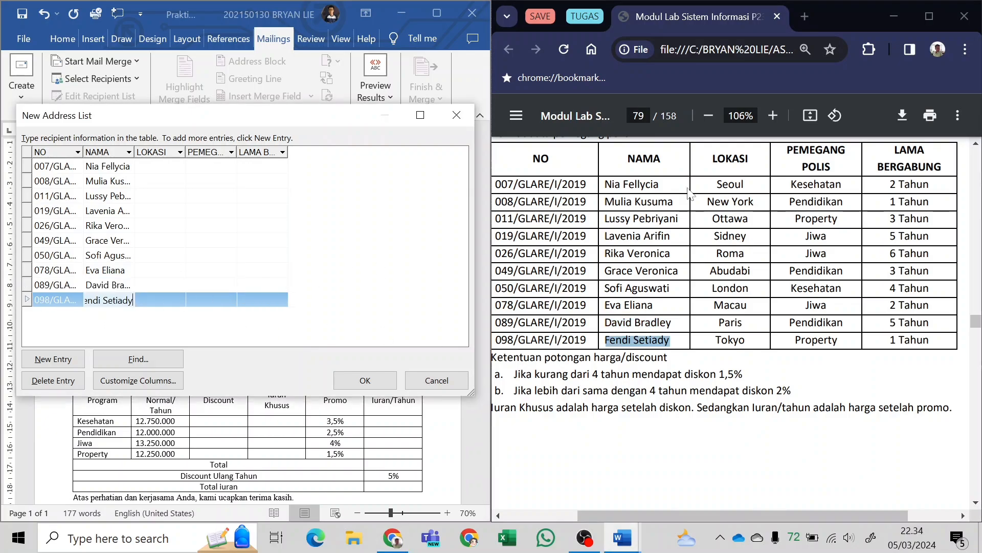
# Copy the locations Seoul and New York from the PDF table into the LOKASI fields of the first two entries.
pyautogui.doubleClick(730, 184)
pyautogui.hotkey('ctrl', 'c')
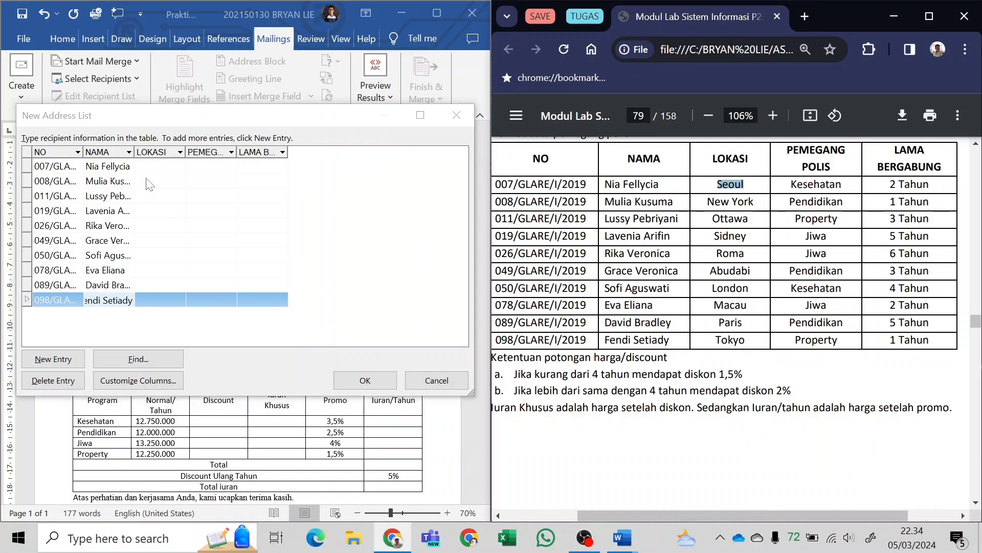
pyautogui.click(155, 166)
pyautogui.hotkey('ctrl', 'v')
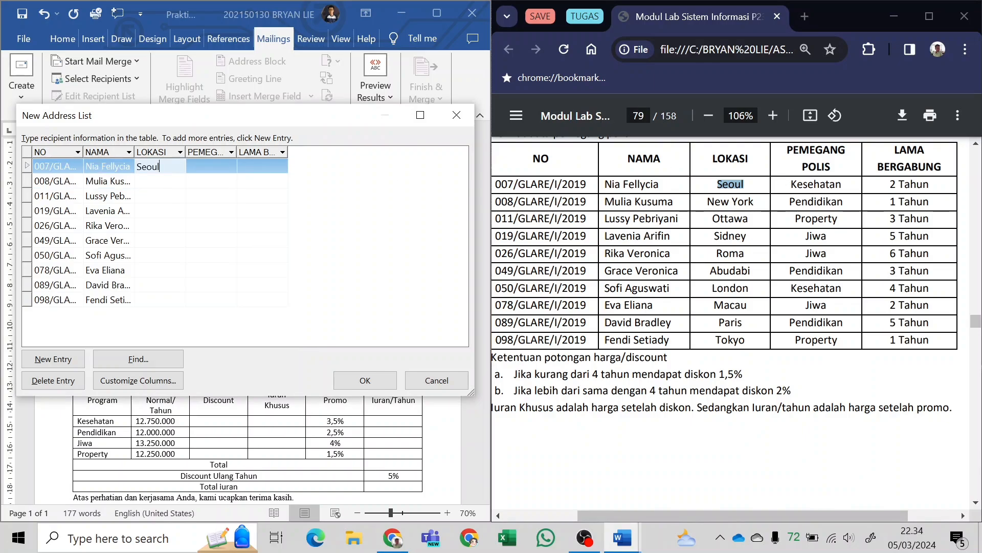
pyautogui.moveTo(708, 202); pyautogui.dragTo(754, 202)
pyautogui.hotkey('ctrl', 'c')
pyautogui.click(214, 182)
pyautogui.hotkey('ctrl', 'v')
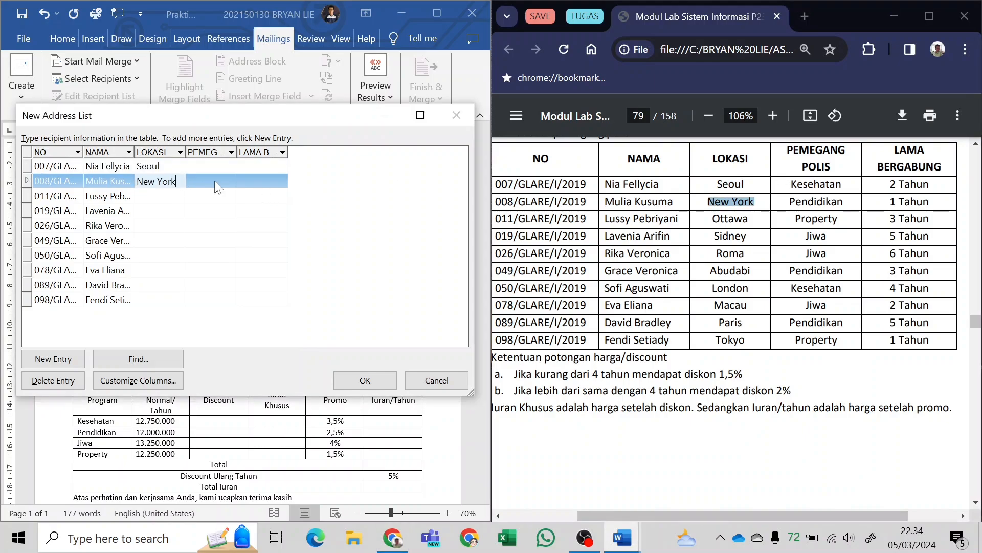
# Fill the LOKASI fields of the third and fourth entries with Ottawa and Sidney from the PDF table.
pyautogui.moveTo(711, 218); pyautogui.dragTo(748, 236)
pyautogui.hotkey('ctrl', 'c')
pyautogui.click(194, 198)
pyautogui.hotkey('ctrl', 'v')
pyautogui.hotkey('ctrl', 'c')
pyautogui.click(165, 211)
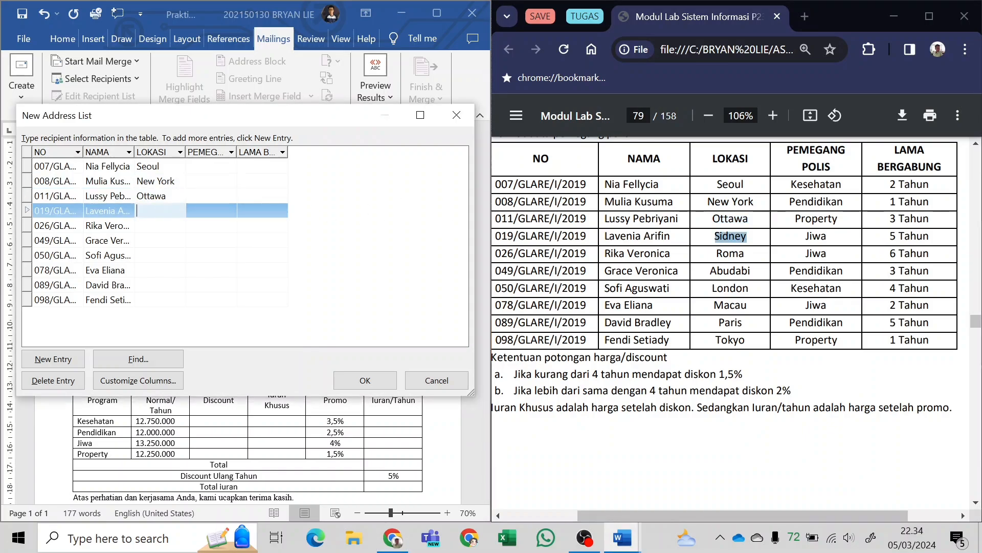
pyautogui.hotkey('ctrl', 'v')
# Copy Roma and Abudabi from the PDF table into the LOKASI fields of the fifth and sixth entries.
pyautogui.moveTo(716, 253); pyautogui.dragTo(736, 322)
pyautogui.hotkey('ctrl', 'c')
pyautogui.click(154, 225)
pyautogui.hotkey('ctrl', 'v')
pyautogui.click(189, 241)
pyautogui.hotkey('ctrl', 'v')
# Fill the LOKASI fields of the seventh and eighth entries with London and Macau.
pyautogui.hotkey('ctrl', 'c')
pyautogui.click(163, 255)
pyautogui.hotkey('ctrl', 'v')
pyautogui.hotkey('ctrl', 'c')
pyautogui.click(180, 271)
pyautogui.hotkey('ctrl', 'v')
# Complete the LOKASI column by copying Paris and Tokyo from the PDF table into the last two entries.
pyautogui.hotkey('ctrl', 'c')
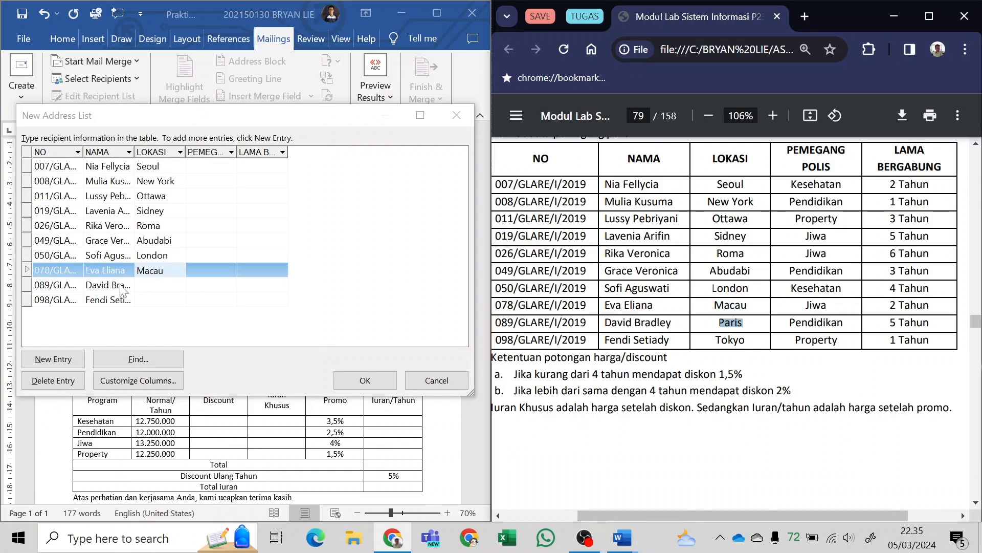
pyautogui.click(146, 285)
pyautogui.hotkey('ctrl', 'v')
pyautogui.moveTo(717, 340); pyautogui.dragTo(747, 339)
pyautogui.click(152, 300)
pyautogui.hotkey('ctrl', 'v')
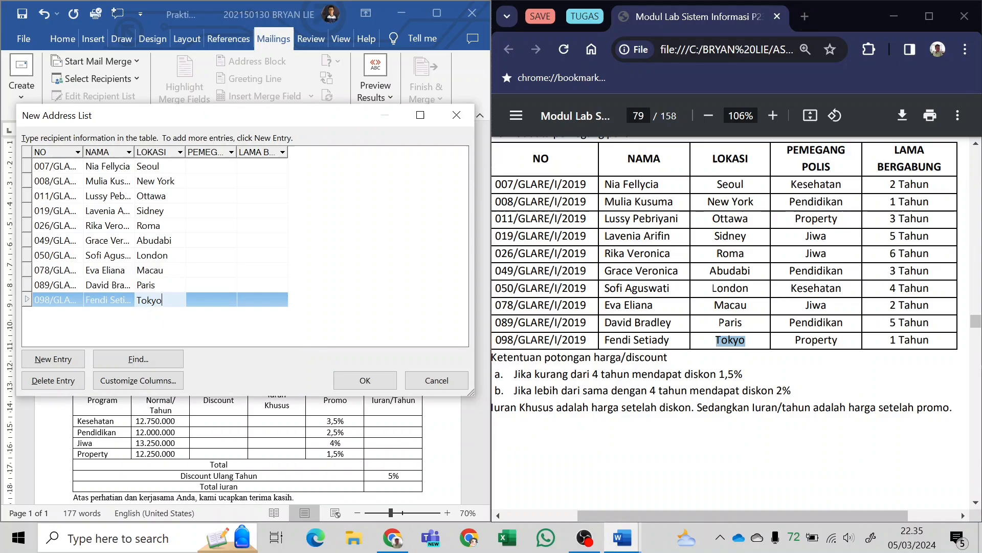
# Copy the policy types Kesehatan and Pendidikan from the PDF table into the PEMEGANG POLIS fields of the first two entries.
pyautogui.moveTo(791, 184); pyautogui.dragTo(842, 184)
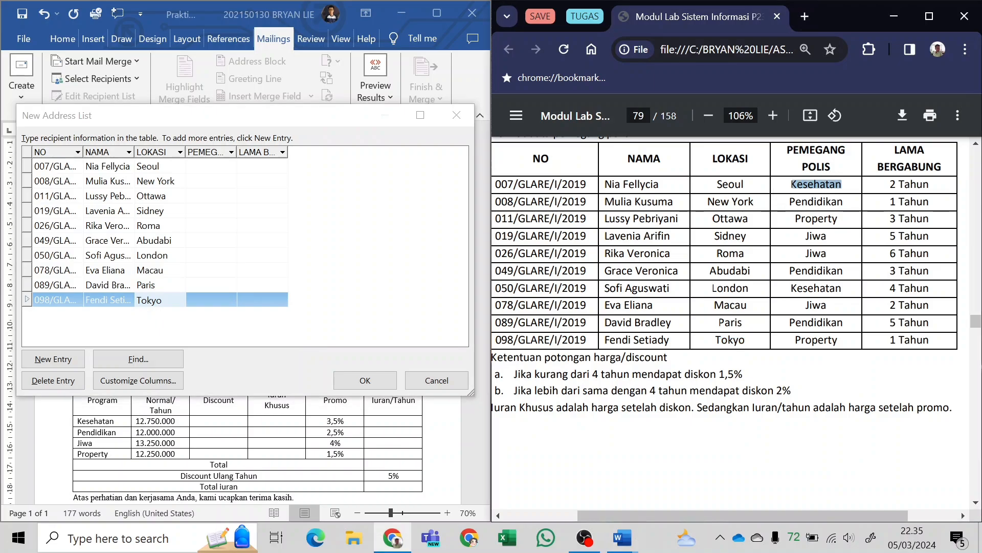
pyautogui.click(190, 170)
pyautogui.hotkey('ctrl', 'v')
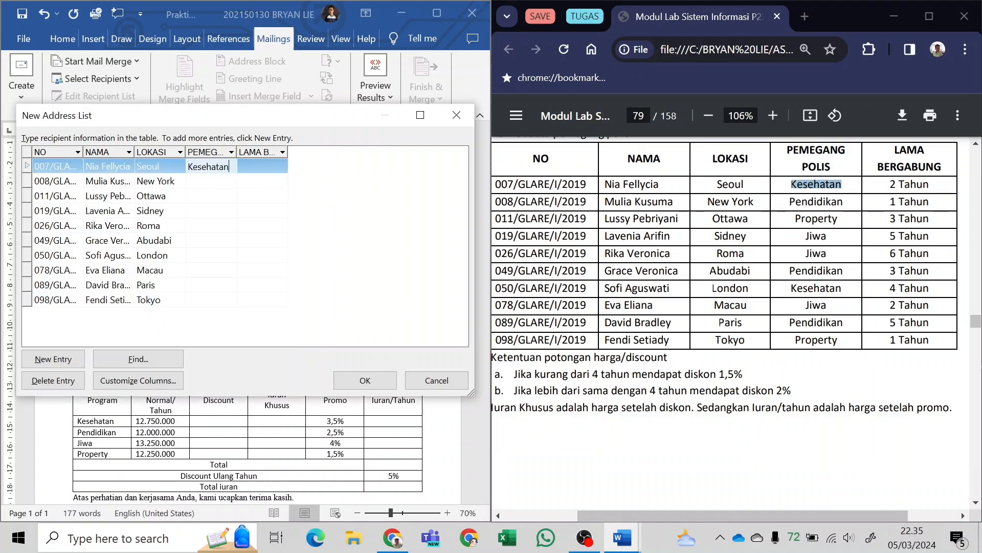
pyautogui.moveTo(791, 202); pyautogui.dragTo(828, 236)
pyautogui.click(210, 181)
pyautogui.hotkey('ctrl', 'v')
# Fill the PEMEGANG POLIS fields of the third and fourth entries with Property and Jiwa.
pyautogui.click(235, 196)
pyautogui.hotkey('ctrl', 'v')
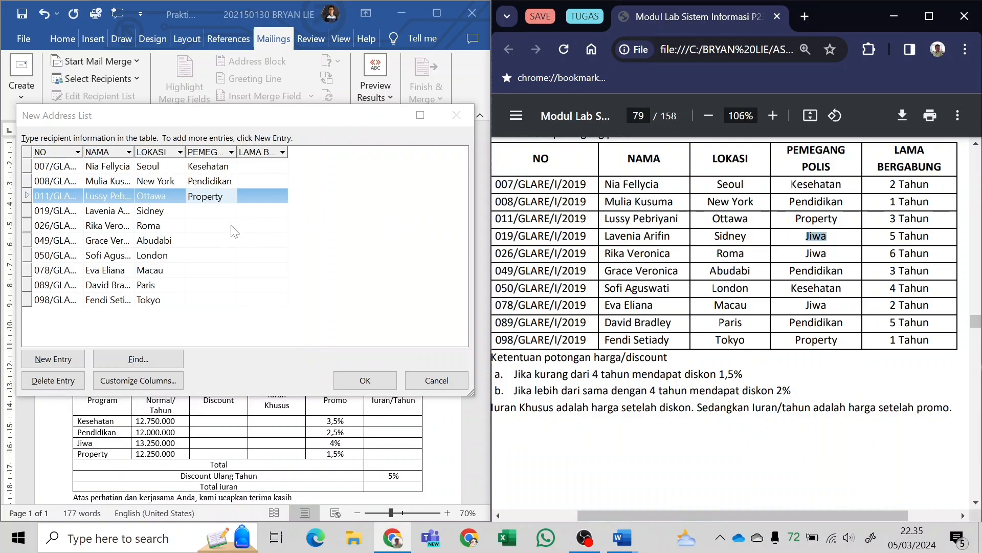
pyautogui.click(245, 214)
pyautogui.hotkey('ctrl', 'v')
# Copy Jiwa and Pendidikan from the PDF table into the PEMEGANG POLIS fields of the fifth and sixth entries.
pyautogui.click(803, 253)
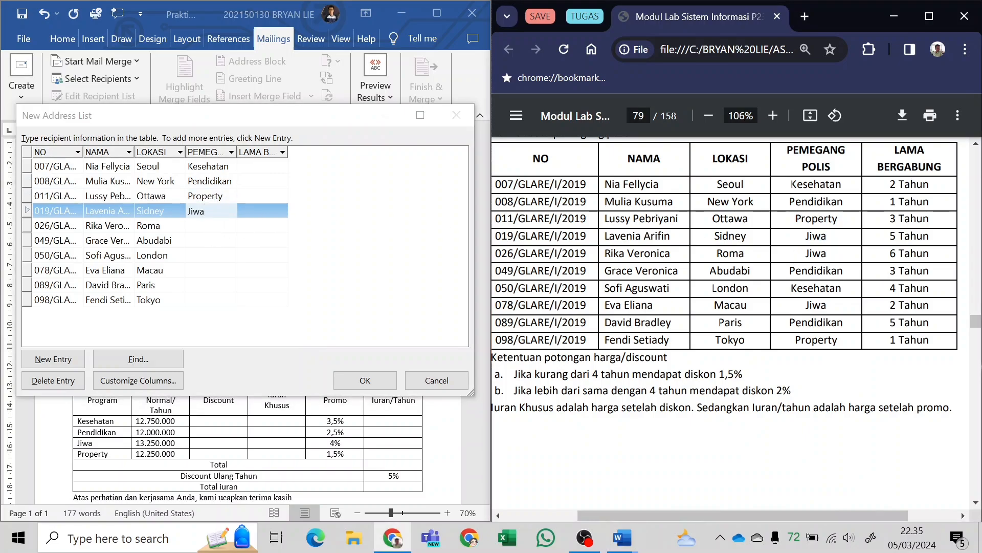
pyautogui.moveTo(806, 254); pyautogui.dragTo(843, 271)
pyautogui.click(244, 226)
pyautogui.hotkey('ctrl', 'v')
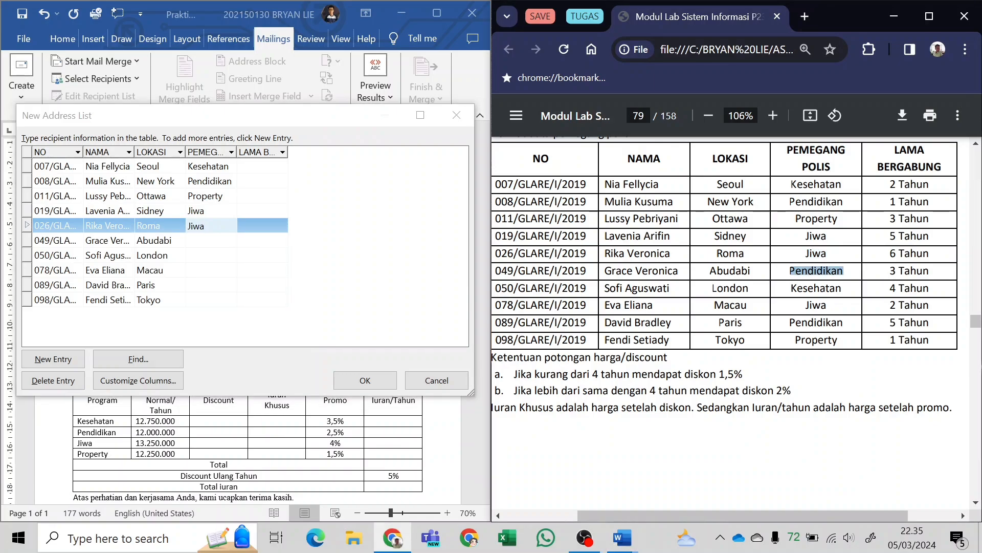
pyautogui.click(228, 242)
pyautogui.hotkey('ctrl', 'v')
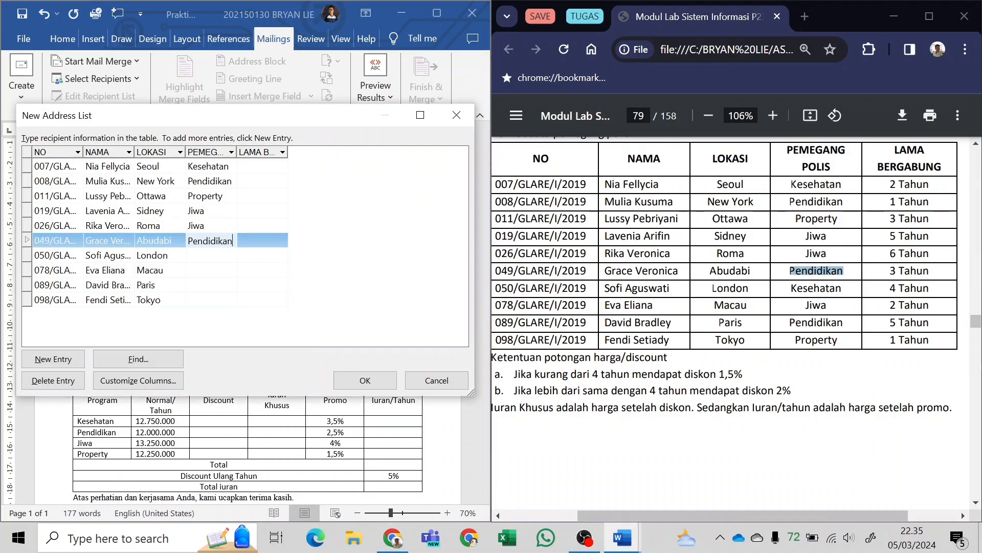
# Fill the PEMEGANG POLIS fields of the seventh and eighth entries with Kesehatan and Jiwa from the PDF table.
pyautogui.moveTo(792, 288); pyautogui.dragTo(837, 288)
pyautogui.click(220, 256)
pyautogui.hotkey('ctrl', 'v')
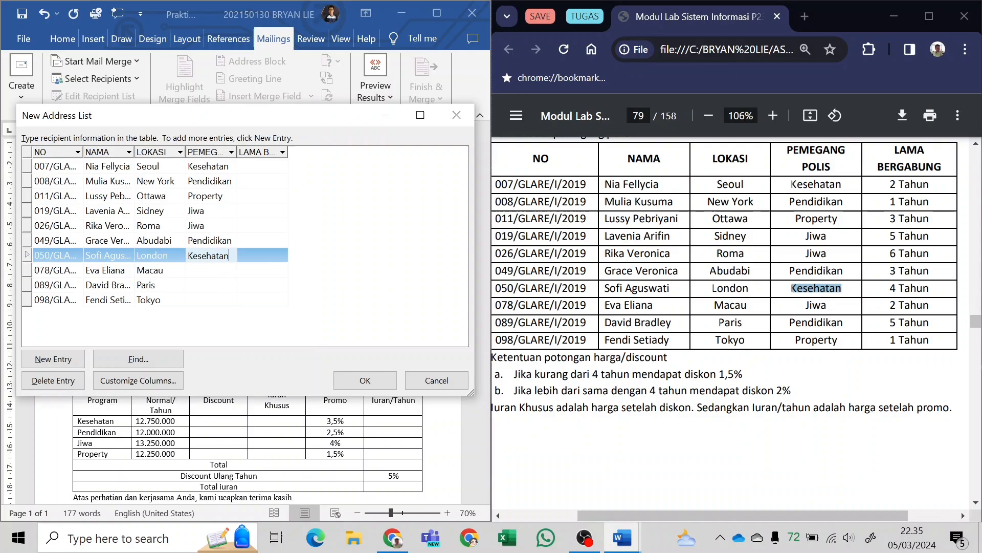
pyautogui.moveTo(806, 306); pyautogui.dragTo(844, 322)
pyautogui.click(211, 270)
pyautogui.hotkey('ctrl', 'v')
# Complete the PEMEGANG POLIS column with Pendidikan for the ninth entry and Property for the tenth.
pyautogui.click(225, 285)
pyautogui.hotkey('ctrl', 'v')
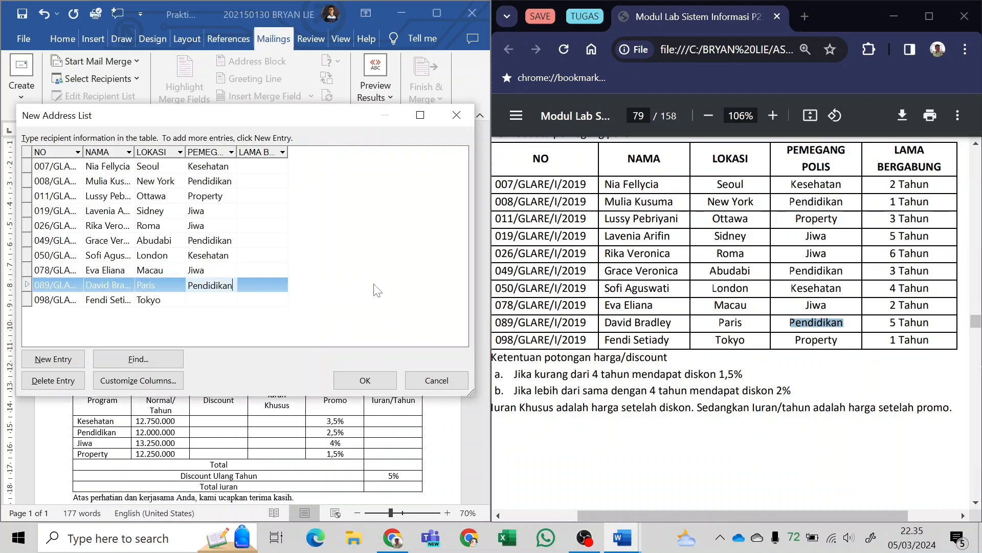
pyautogui.moveTo(797, 340); pyautogui.dragTo(838, 341)
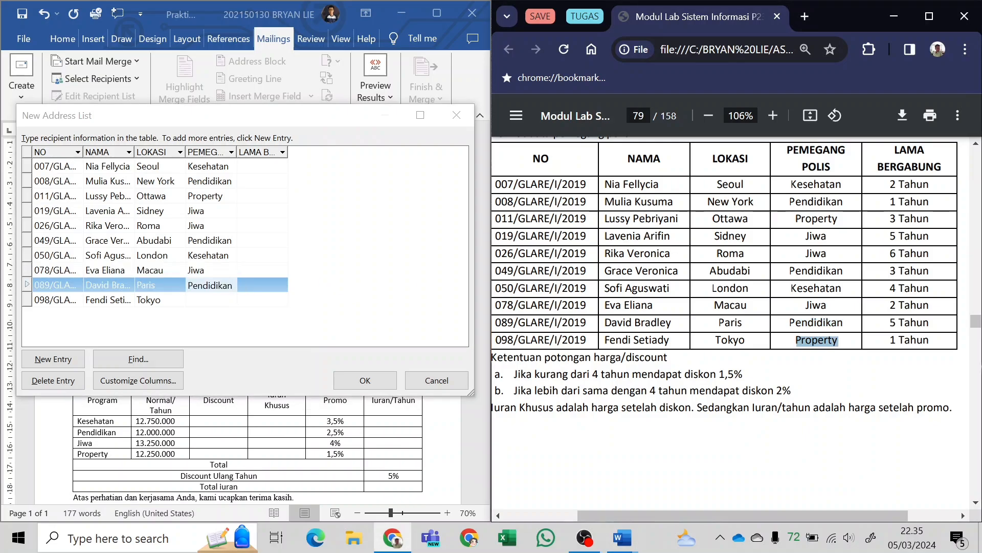
pyautogui.click(201, 299)
pyautogui.hotkey('ctrl', 'v')
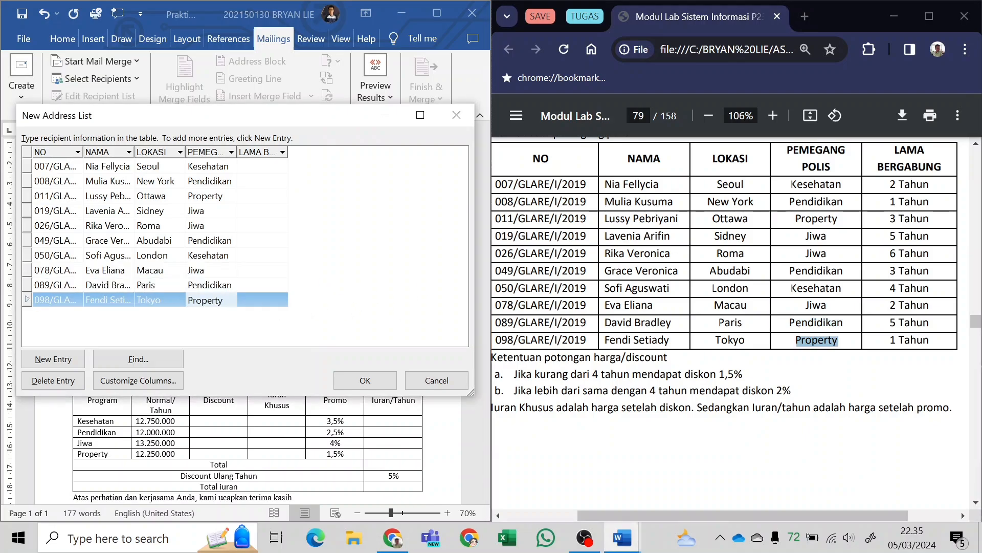
# Copy 2 Tahun and 1 Tahun from the PDF table into the LAMA BERGABUNG fields of the first two entries.
pyautogui.moveTo(891, 185); pyautogui.dragTo(930, 184)
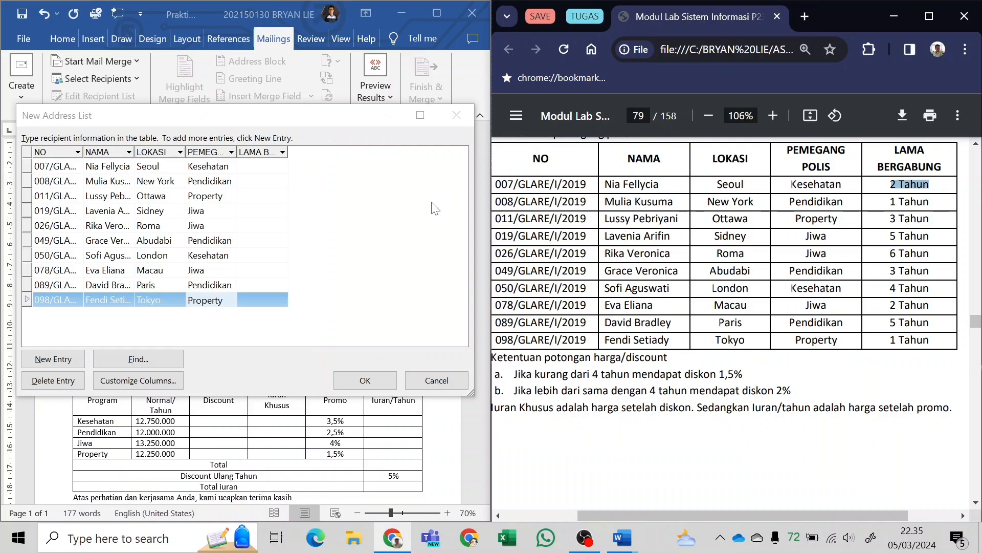
pyautogui.click(286, 169)
pyautogui.hotkey('ctrl', 'v')
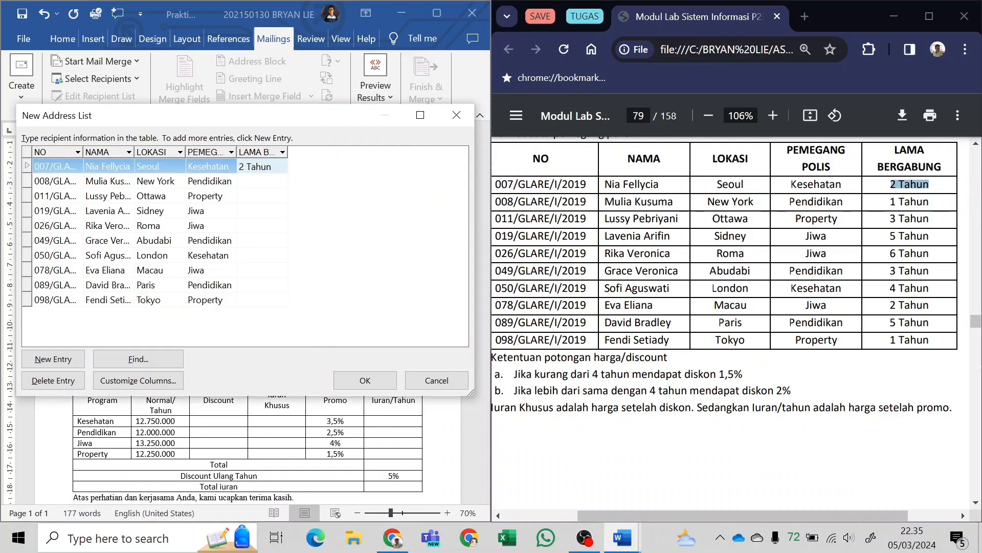
pyautogui.moveTo(891, 202); pyautogui.dragTo(929, 236)
pyautogui.hotkey('ctrl', 'c')
pyautogui.click(269, 185)
pyautogui.hotkey('ctrl', 'v')
# Fill the LAMA BERGABUNG fields of the third and fourth entries with 3 Tahun and 5 Tahun.
pyautogui.click(256, 197)
pyautogui.hotkey('ctrl', 'v')
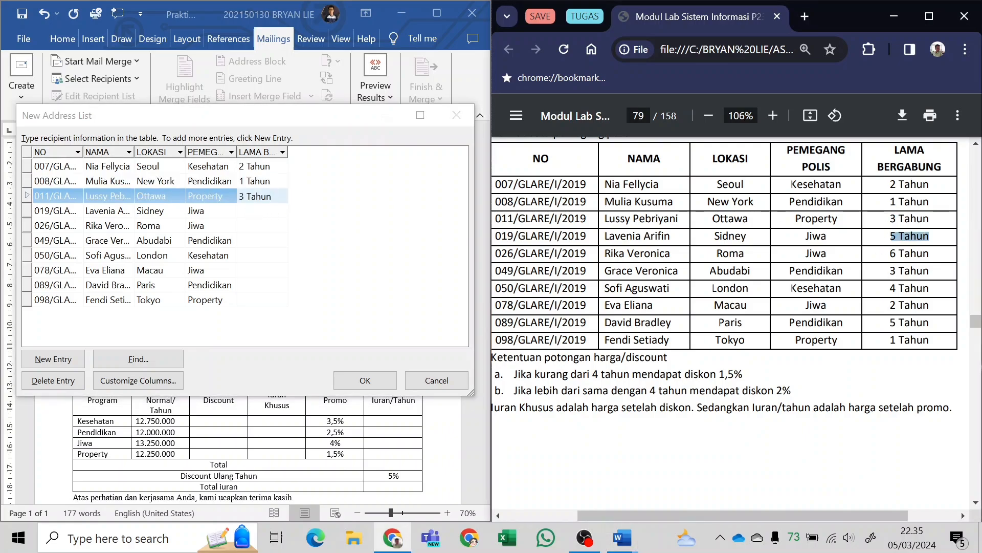
pyautogui.click(256, 211)
pyautogui.hotkey('ctrl', 'v')
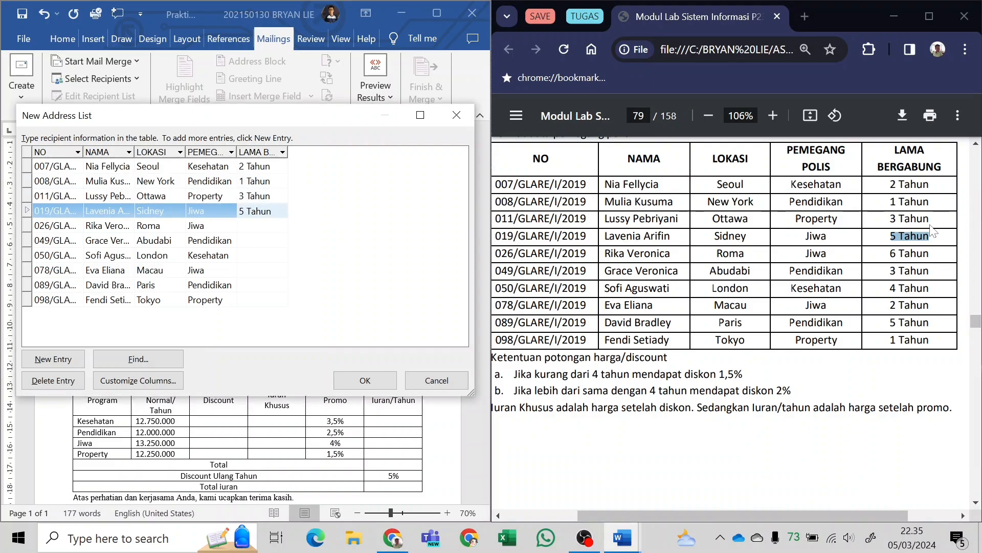
# Copy 6 Tahun and 3 Tahun from the PDF table into the LAMA BERGABUNG fields of the fifth and sixth entries.
pyautogui.moveTo(890, 253); pyautogui.dragTo(929, 253)
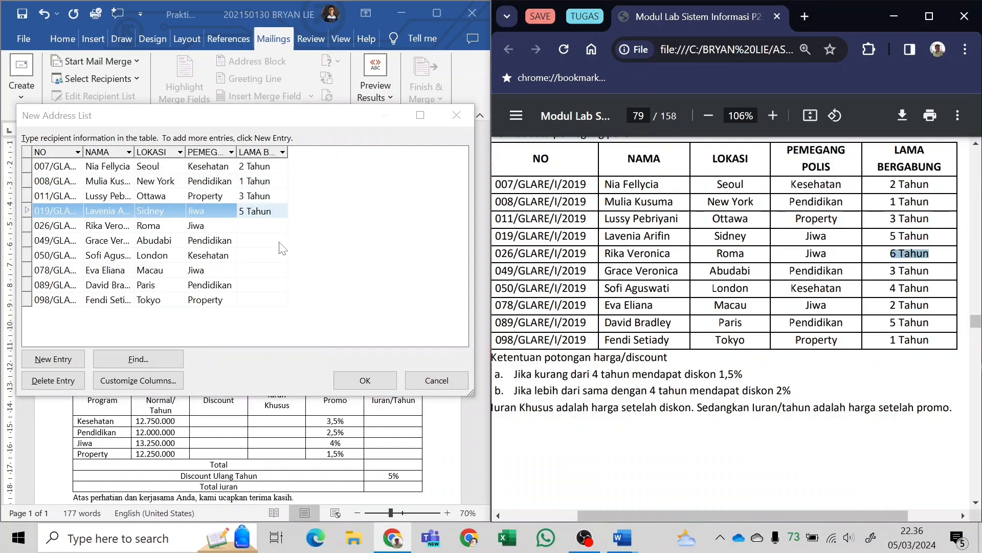
pyautogui.click(262, 226)
pyautogui.hotkey('ctrl', 'v')
pyautogui.moveTo(891, 271); pyautogui.dragTo(929, 271)
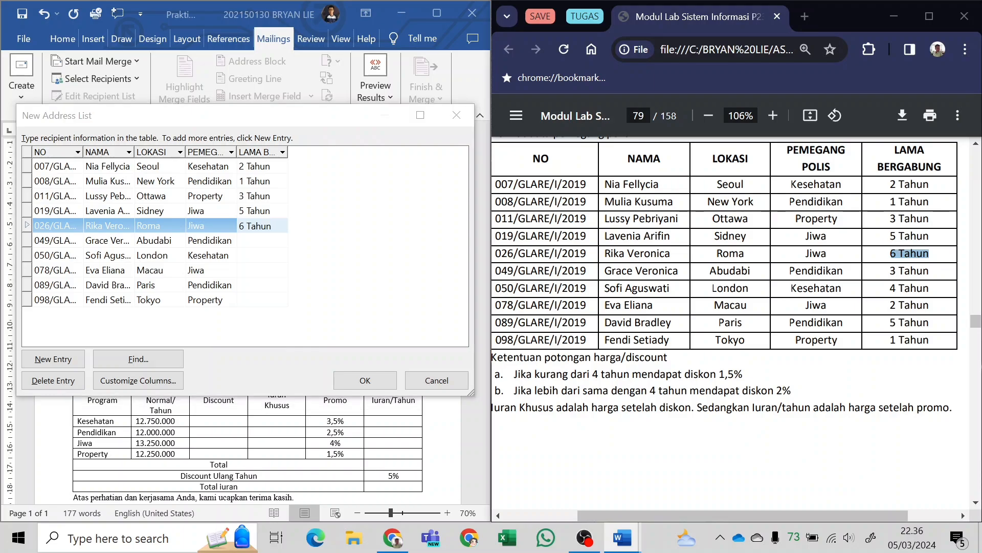
pyautogui.click(251, 240)
pyautogui.hotkey('ctrl', 'v')
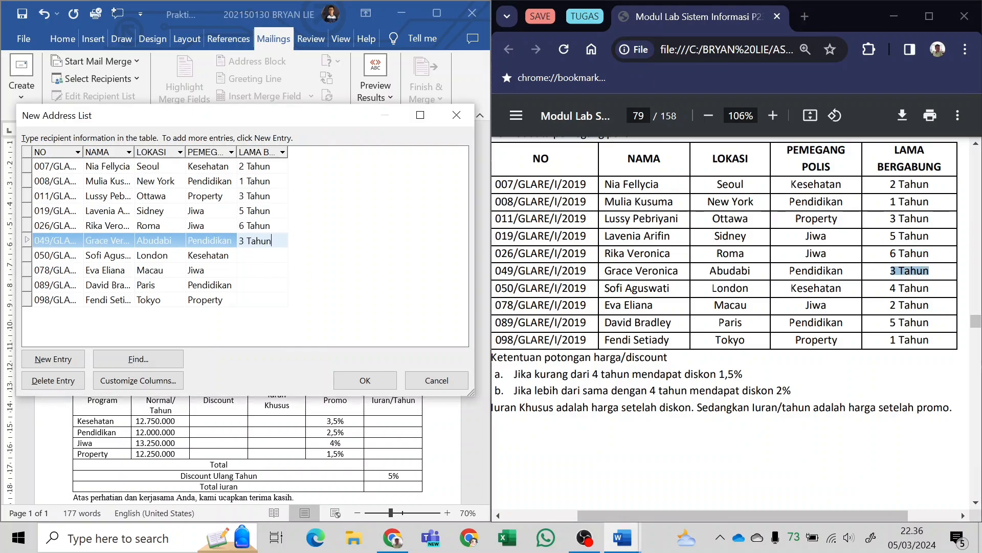
# Fill the LAMA BERGABUNG fields of the seventh and eighth entries with 4 Tahun and 2 Tahun from the PDF table.
pyautogui.moveTo(891, 288); pyautogui.dragTo(924, 305)
pyautogui.click(260, 255)
pyautogui.hotkey('ctrl', 'v')
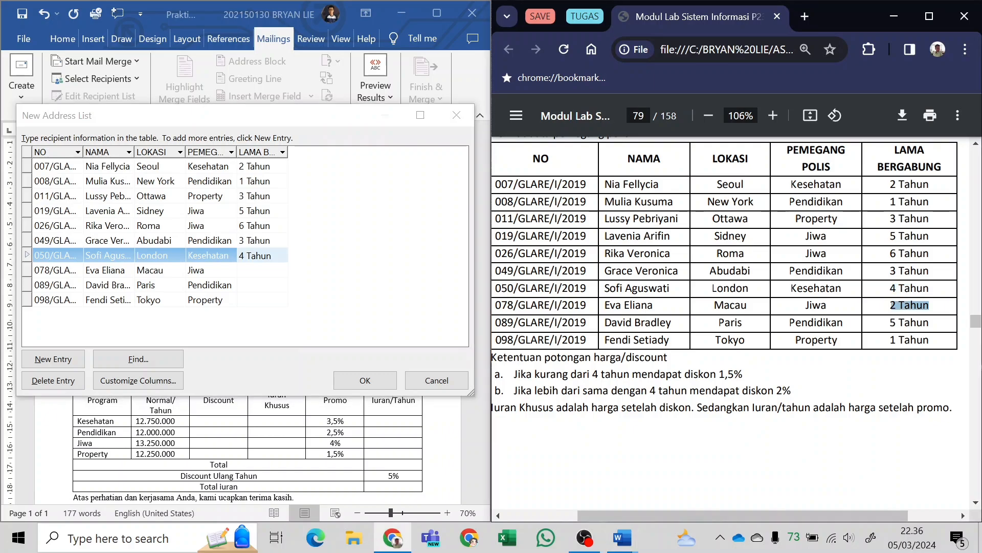
pyautogui.click(267, 270)
pyautogui.write('2 Tahun')
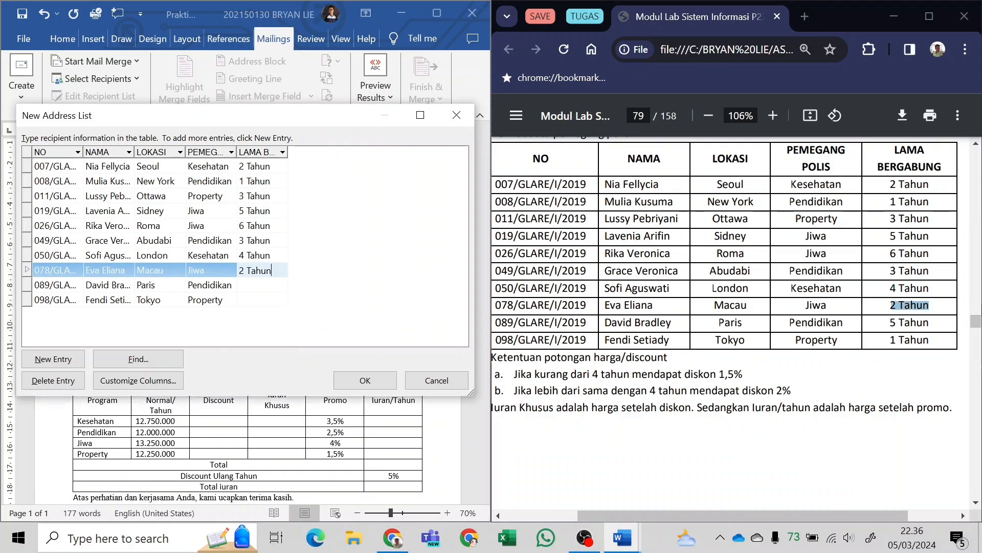
# Complete the LAMA BERGABUNG column with 5 Tahun for the ninth entry and 1 Tahun for the tenth.
pyautogui.moveTo(891, 322); pyautogui.dragTo(924, 322)
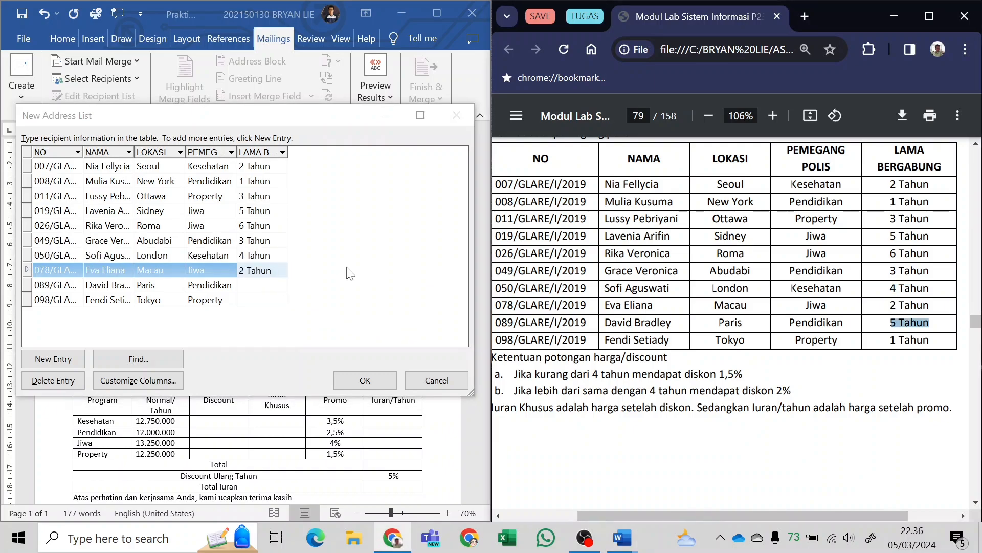
pyautogui.click(267, 285)
pyautogui.hotkey('ctrl', 'v')
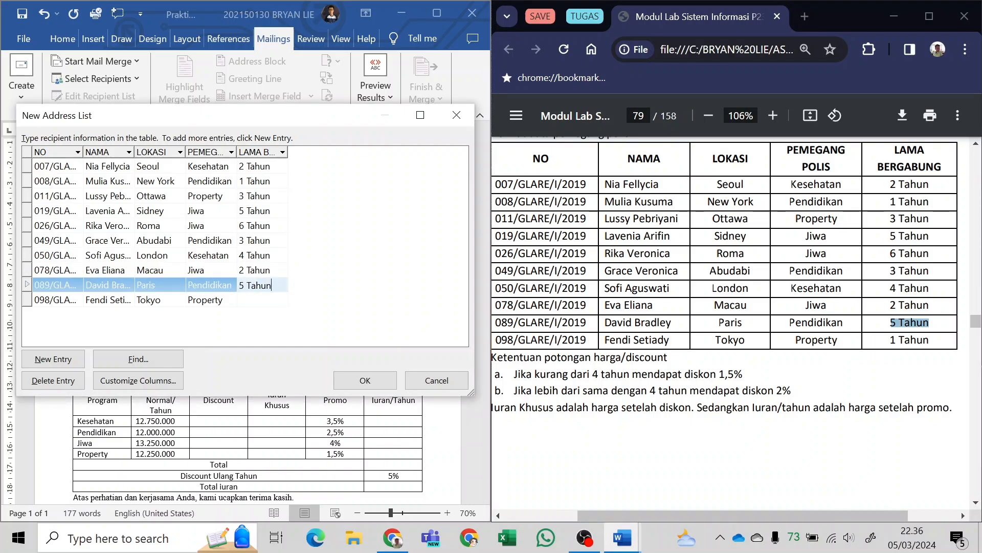
pyautogui.moveTo(891, 340); pyautogui.dragTo(930, 340)
pyautogui.hotkey('ctrl', 'c')
pyautogui.click(271, 300)
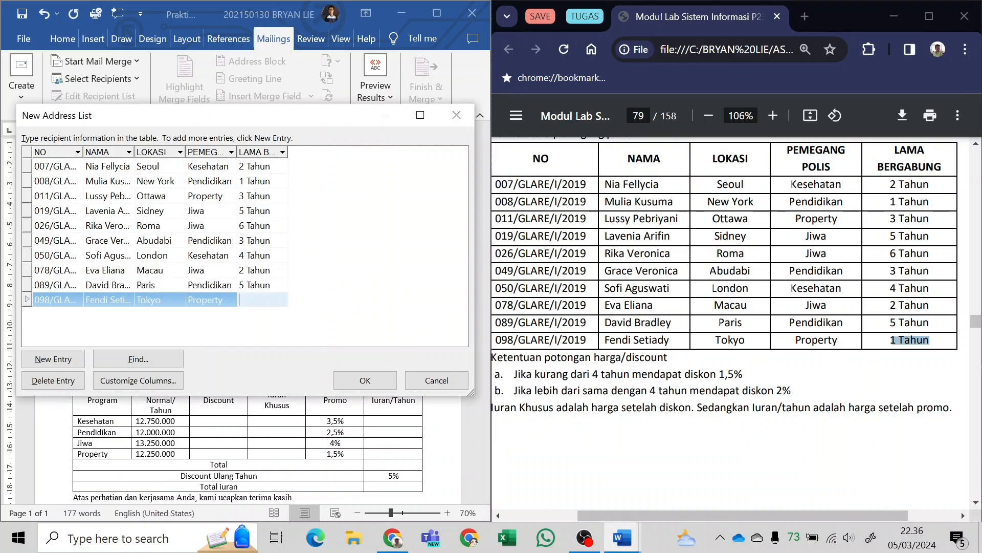
pyautogui.hotkey('ctrl', 'v')
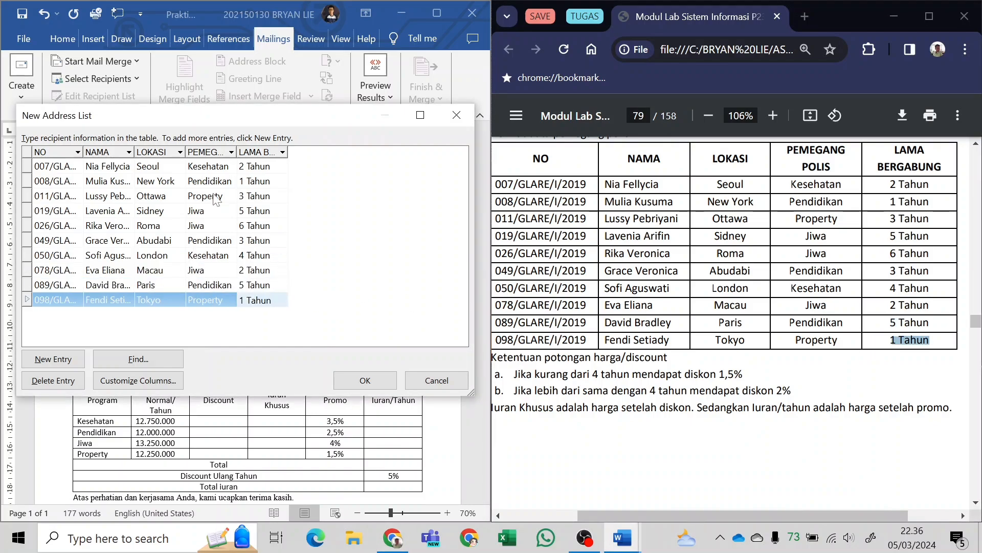
# Accept the completed address list and choose the ASDOS folder as its save location.
pyautogui.click(362, 385)
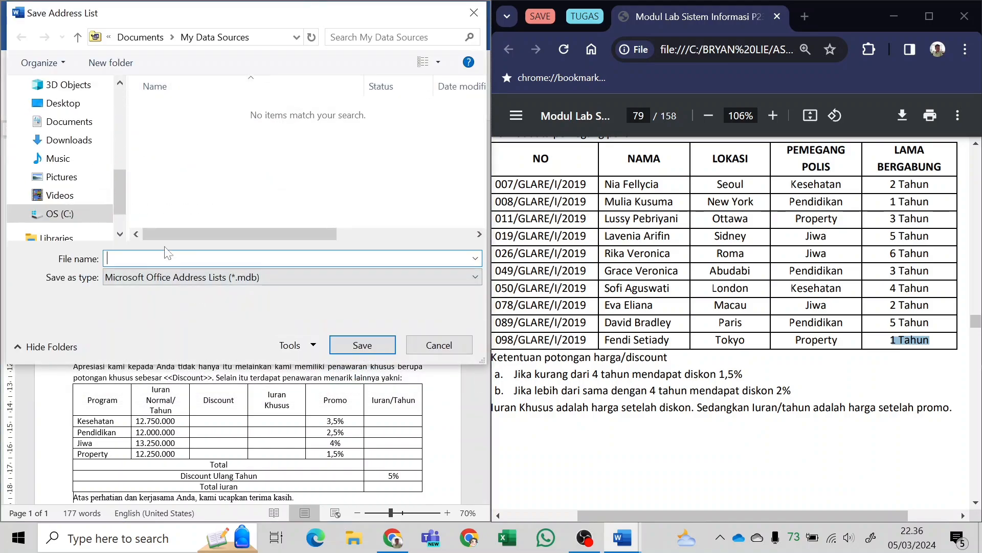
pyautogui.scroll(6, 82, 189)
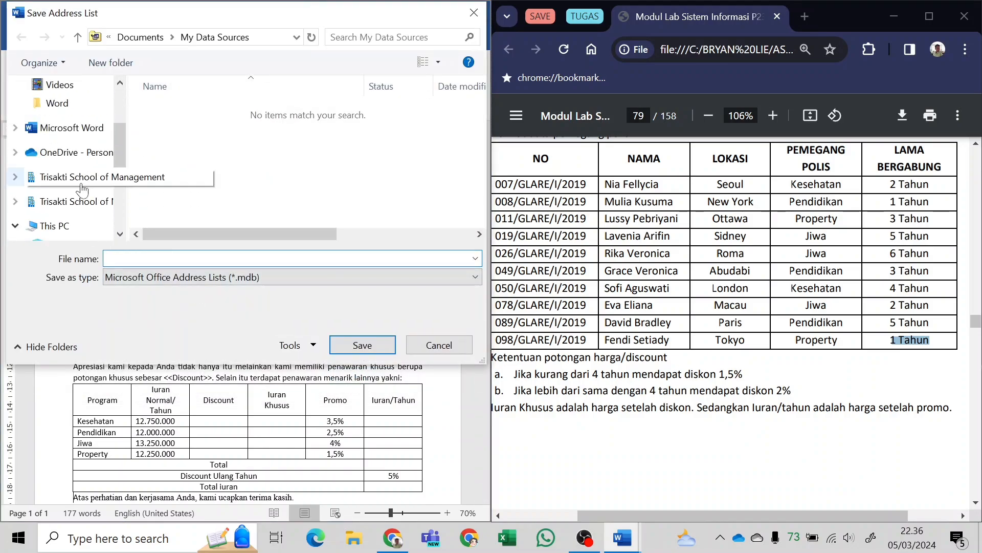
pyautogui.click(61, 121)
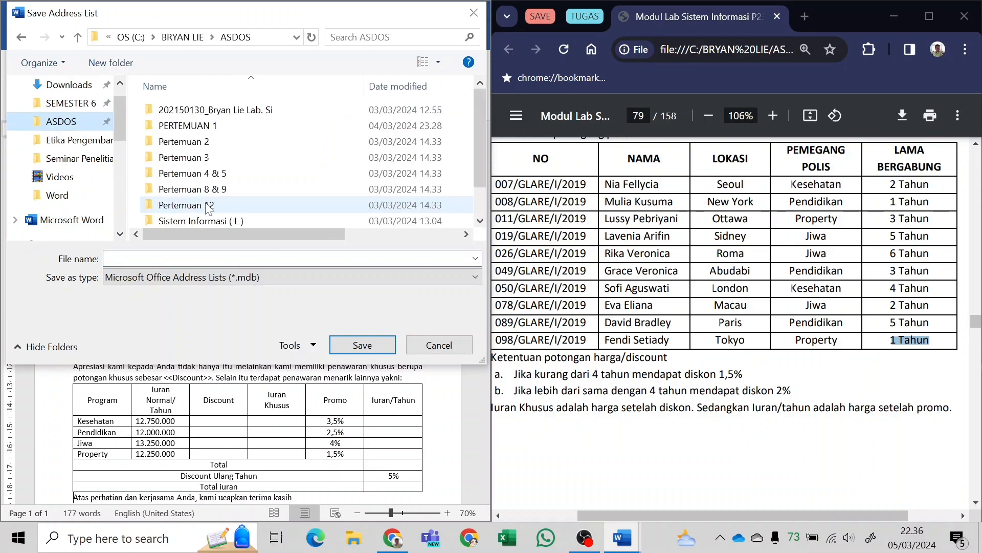
pyautogui.scroll(-2, 205, 218)
pyautogui.click(197, 258)
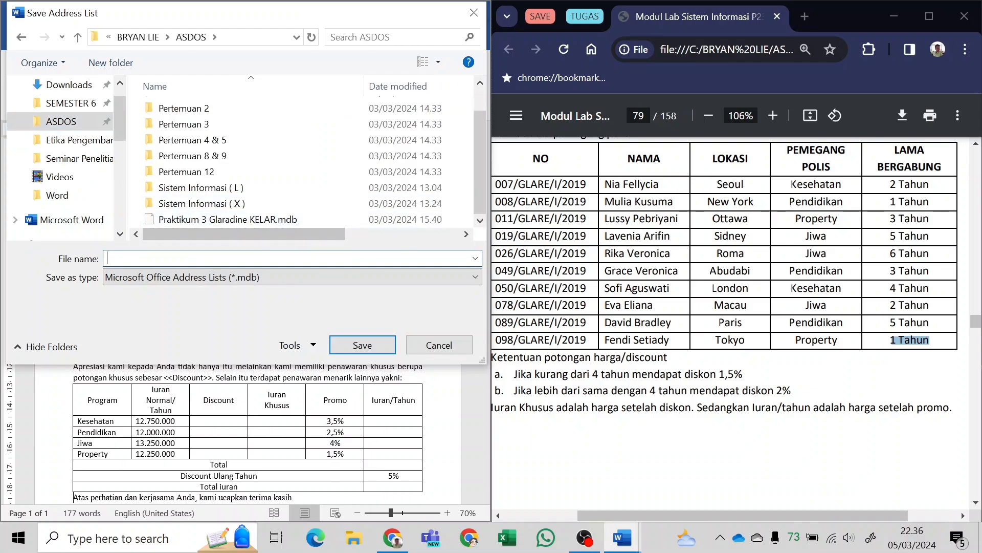
pyautogui.write('g')
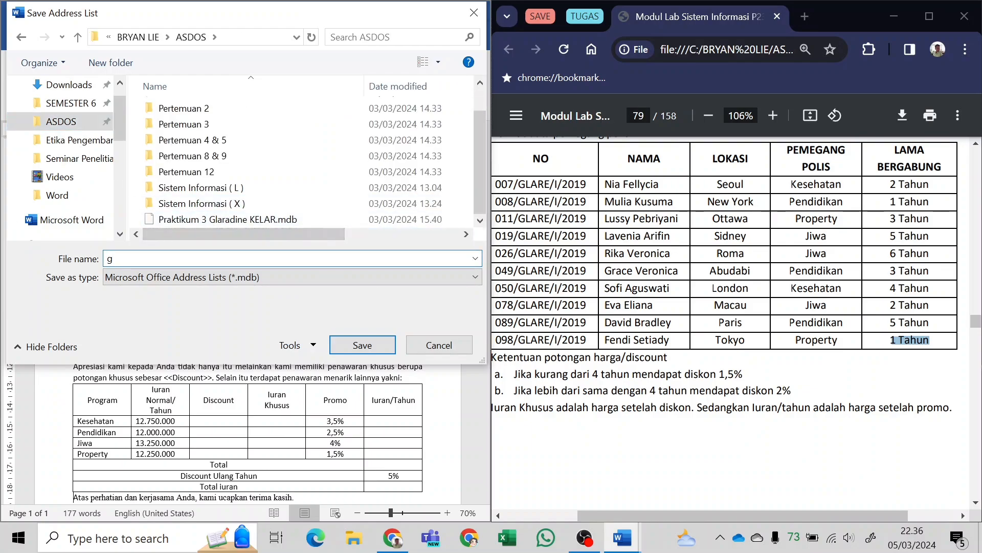
pyautogui.press('BackSpace')
pyautogui.write('pRAKTIKUM')
pyautogui.press('BackSpace')
pyautogui.press('BackSpace')
pyautogui.write('gLARADI')
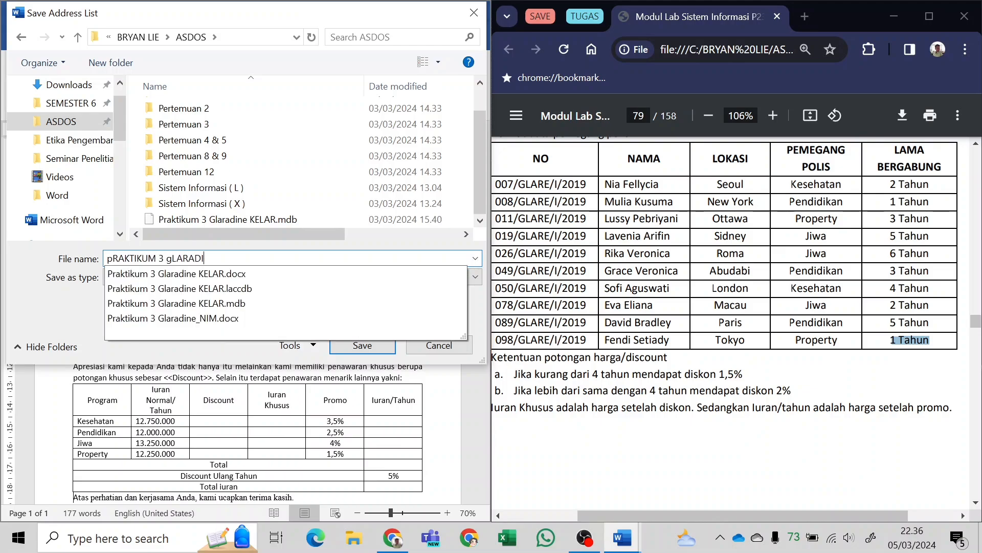
pyautogui.write('NE')
pyautogui.hotkey('ctrl', 'shift', 'Left')
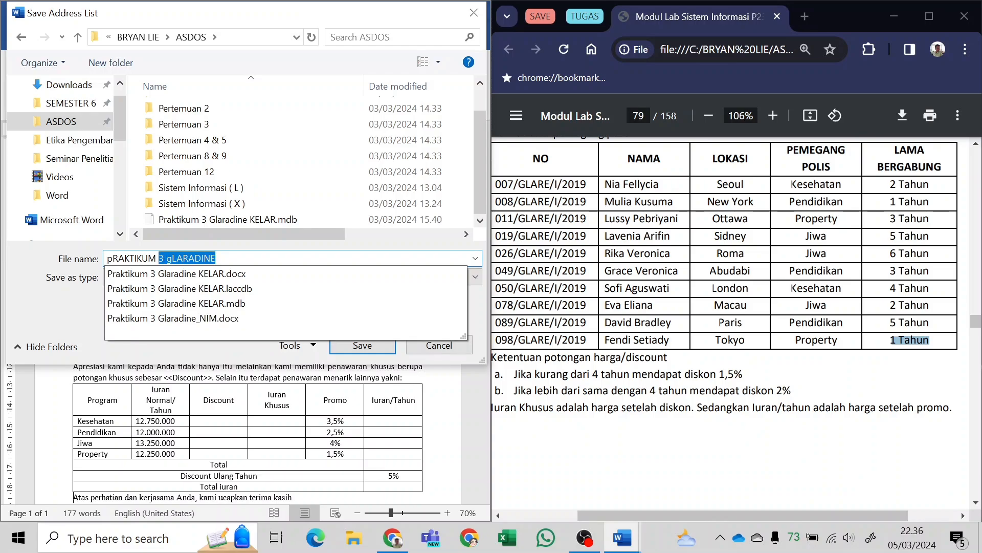
pyautogui.hotkey('ctrl', 'shift', 'Left')
pyautogui.hotkey('ctrl', 'shift', 'Left')
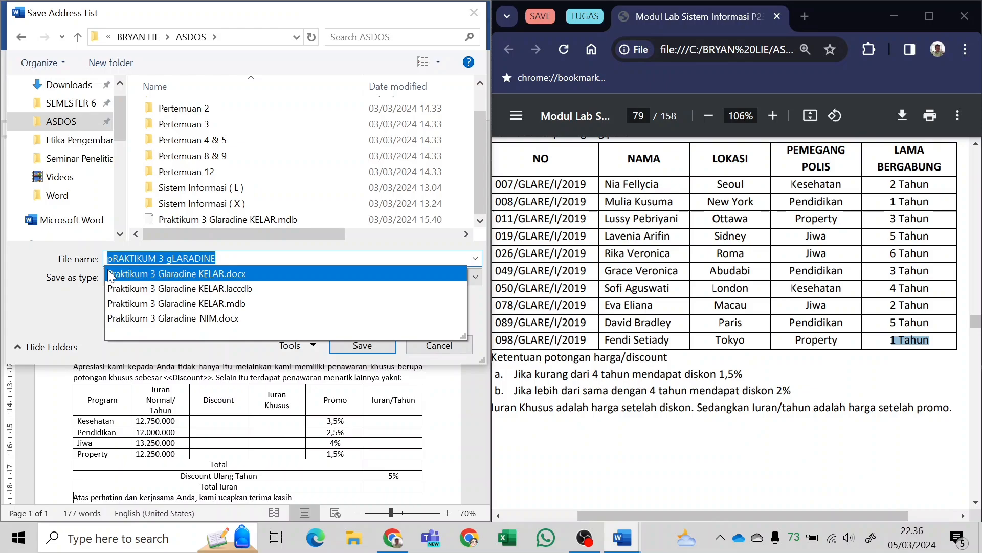
# Name the address list file Praktikum 3 Glaradine_NIM.
pyautogui.write('Prakti')
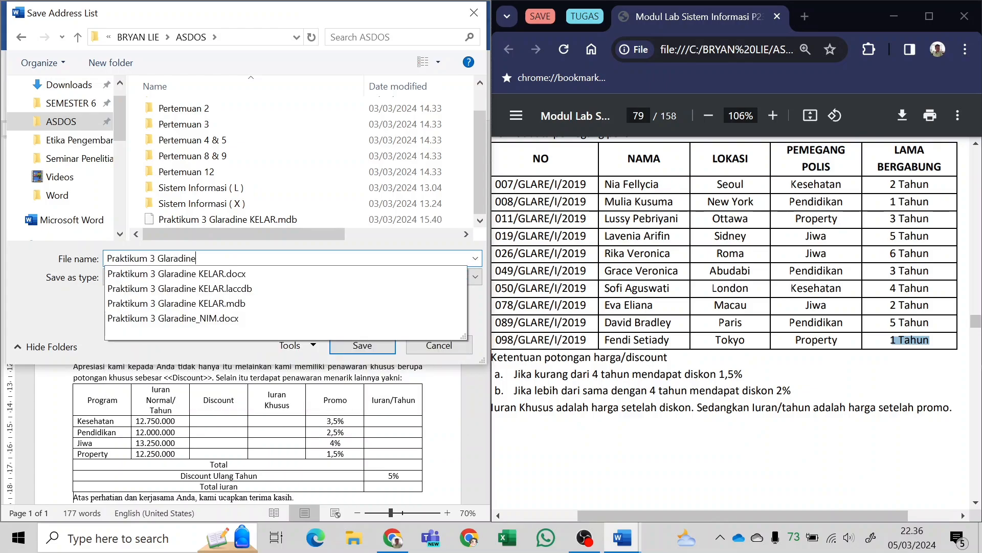
pyautogui.write('kum 3 Glaradine_')
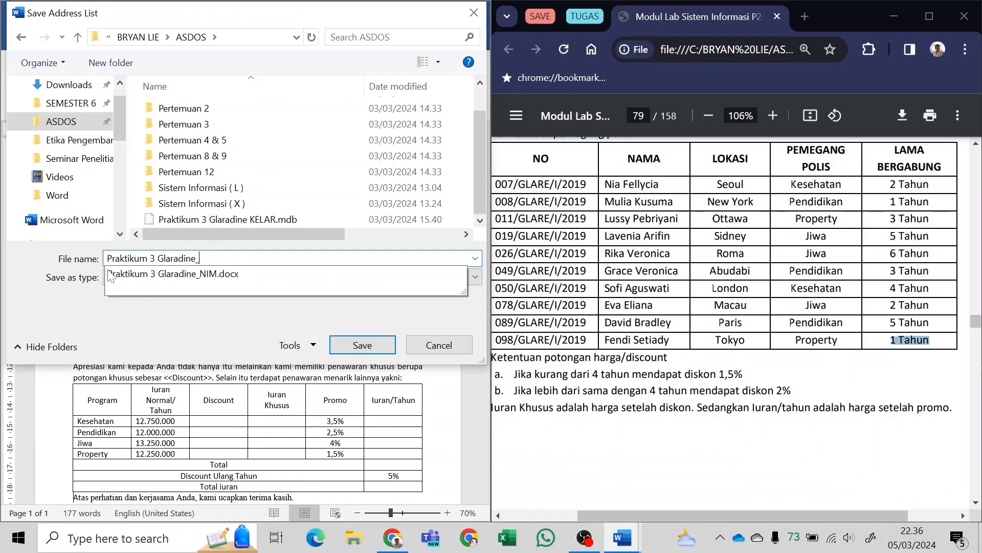
pyautogui.write('NIM')
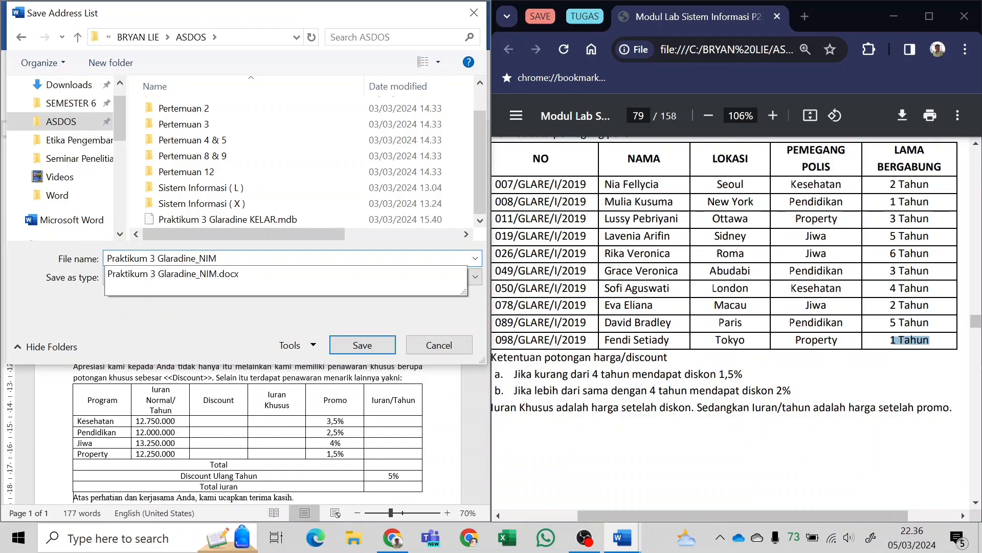
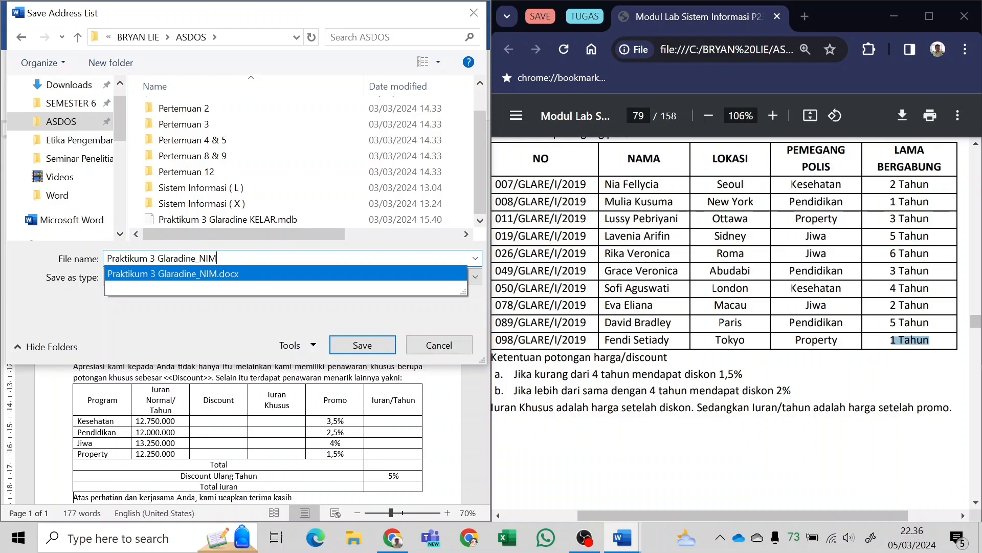
# Save the address list in the ASDOS folder under the entered file name.
pyautogui.click(254, 254)
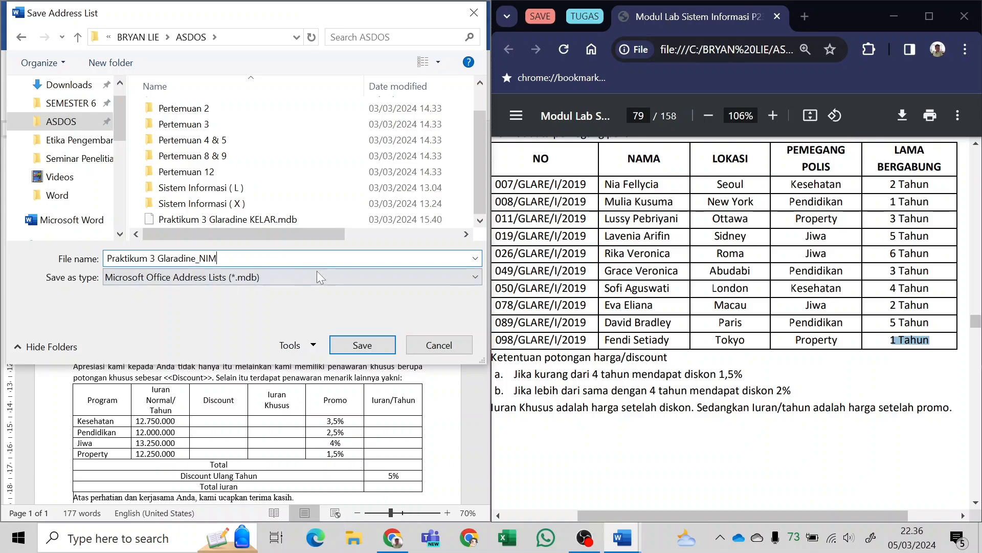
pyautogui.click(361, 345)
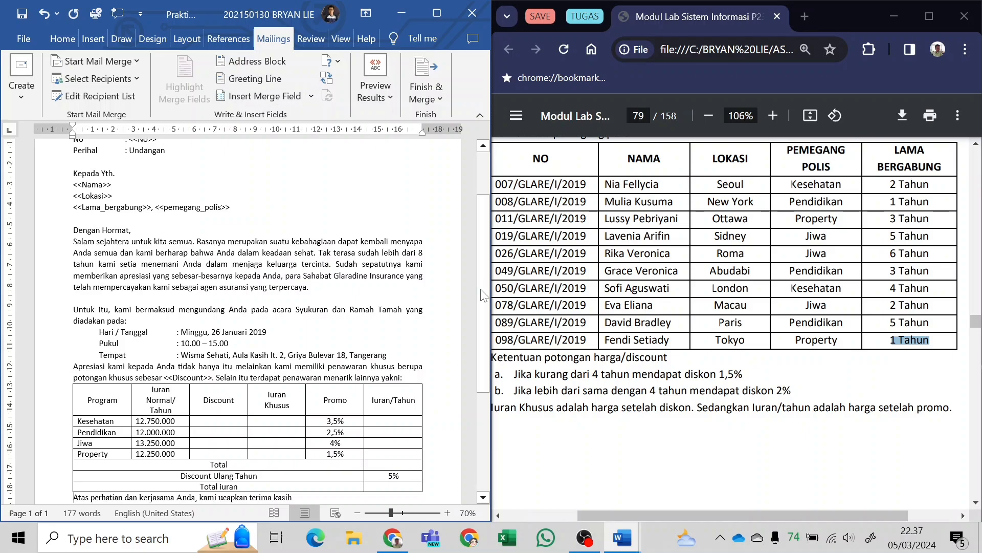
# Replace the <<Nama>> placeholder under Kepada Yth. with the NAMA merge field.
pyautogui.scroll(10, 731, 324)
pyautogui.scroll(3, 248, 317)
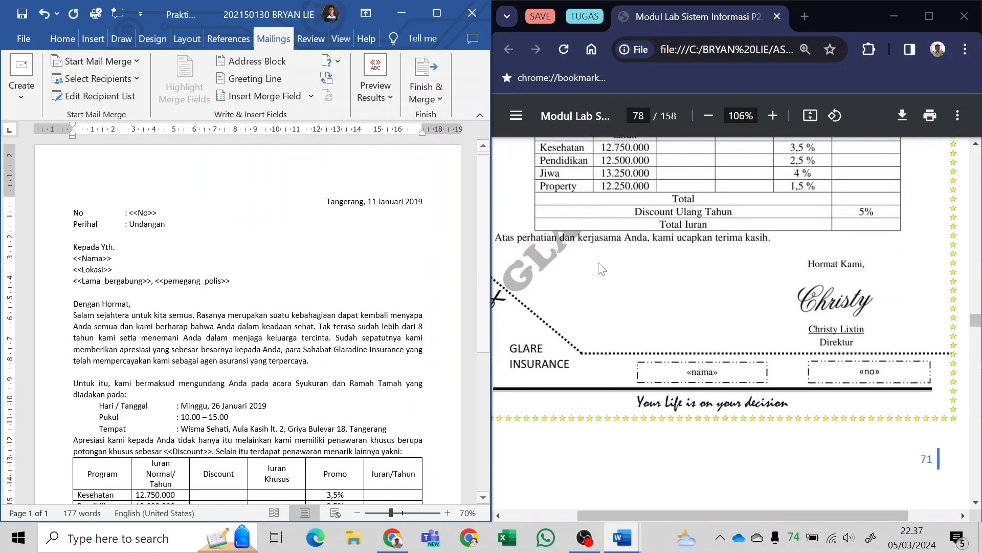
pyautogui.scroll(10, 606, 270)
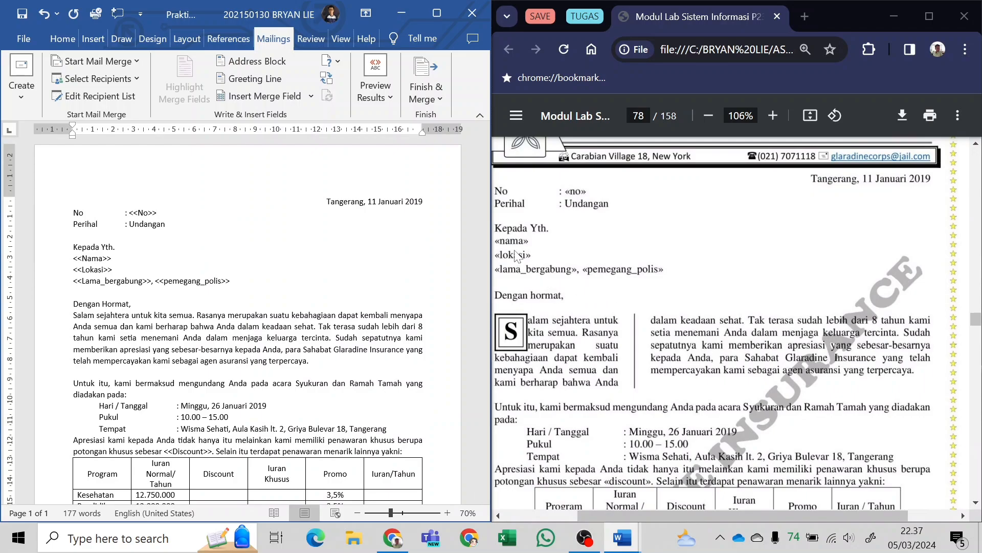
pyautogui.moveTo(73, 258); pyautogui.dragTo(116, 259)
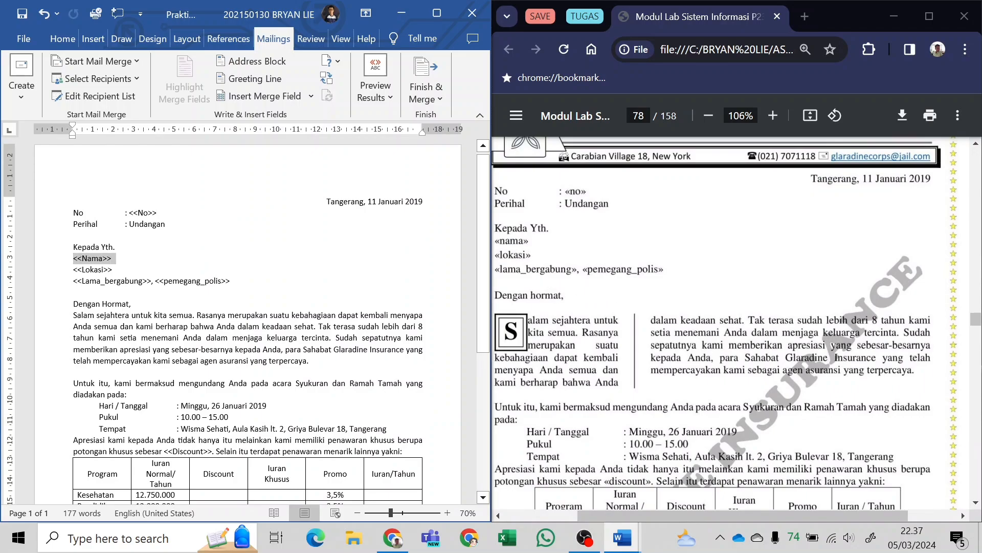
pyautogui.click(266, 96)
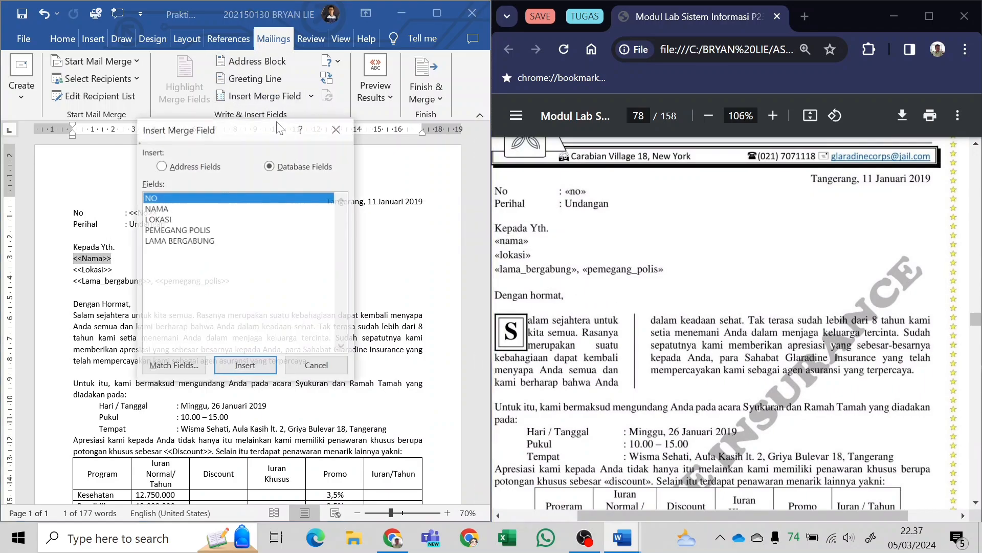
pyautogui.click(192, 208)
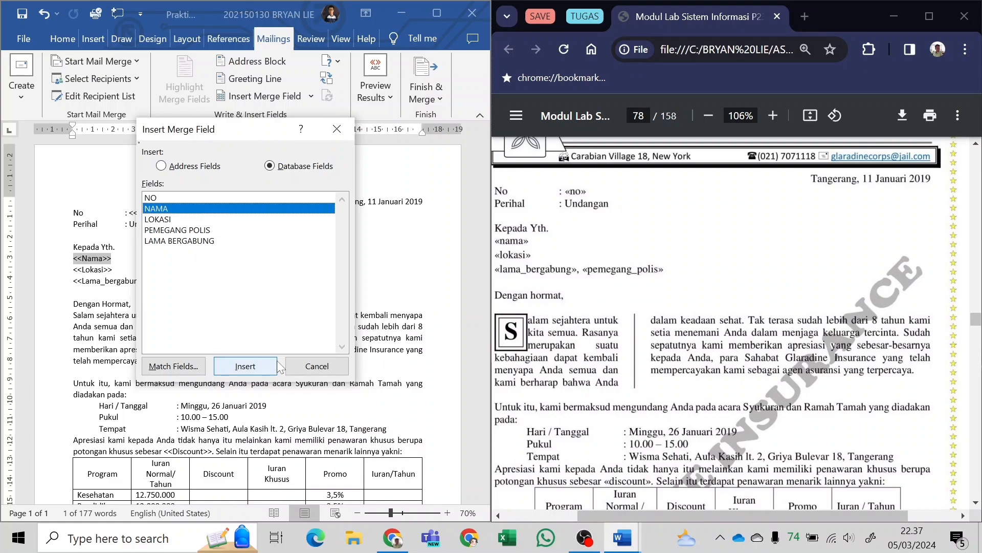
pyautogui.click(262, 366)
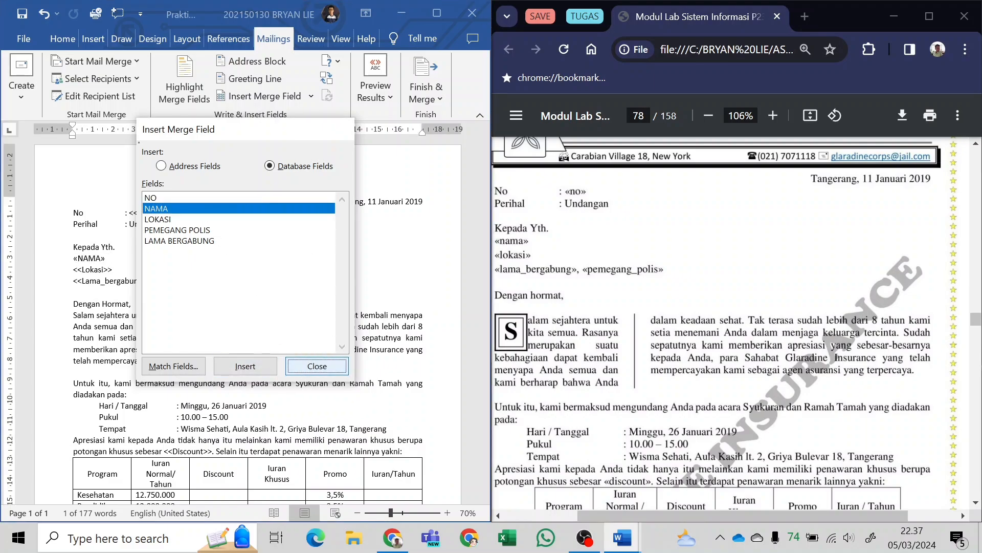
pyautogui.click(317, 366)
# Maximize the letter's window and replace the <<Lokasi>> placeholder with the LOKASI merge field.
pyautogui.click(435, 15)
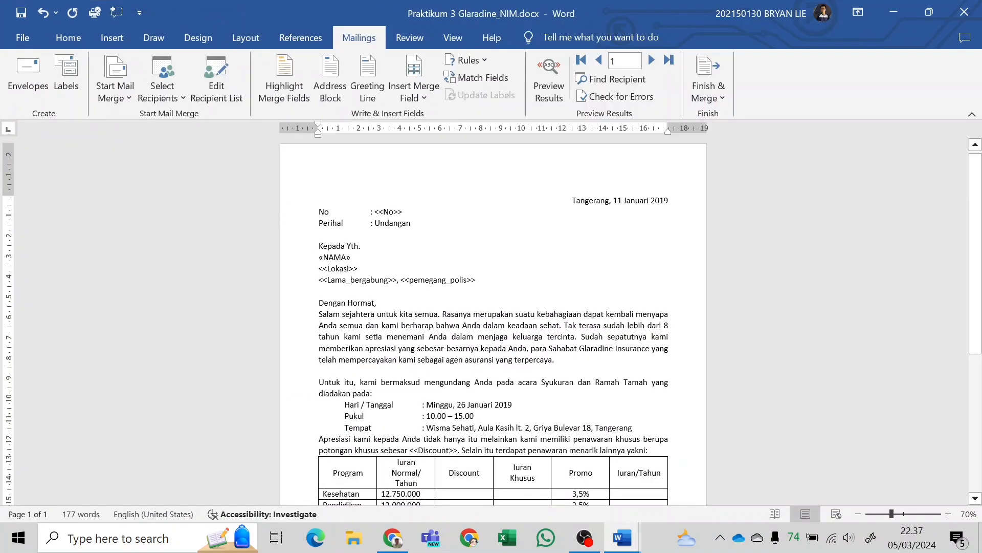
pyautogui.scroll(-1, 285, 247)
pyautogui.scroll(1, 285, 248)
pyautogui.scroll(-1, 285, 248)
pyautogui.scroll(2, 285, 248)
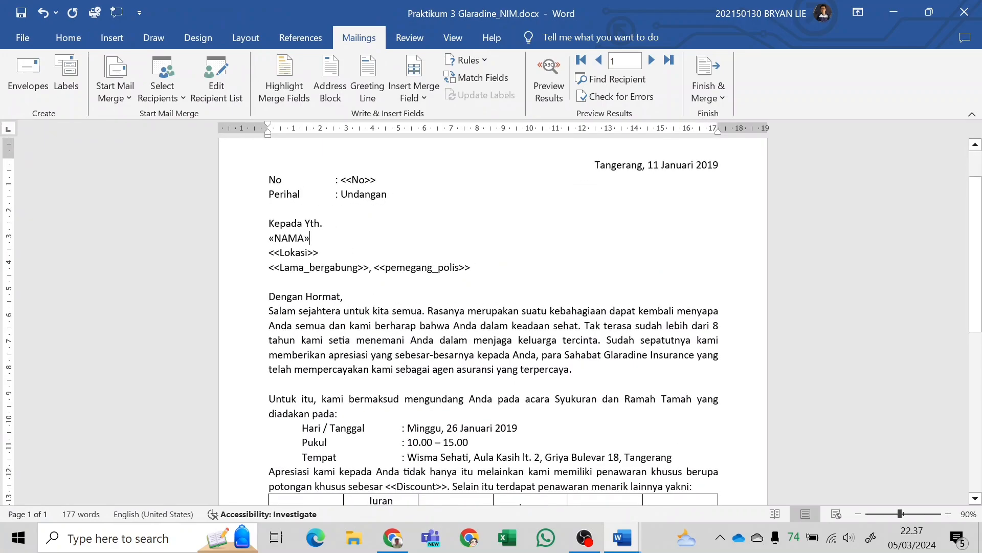
pyautogui.moveTo(268, 252); pyautogui.dragTo(318, 252)
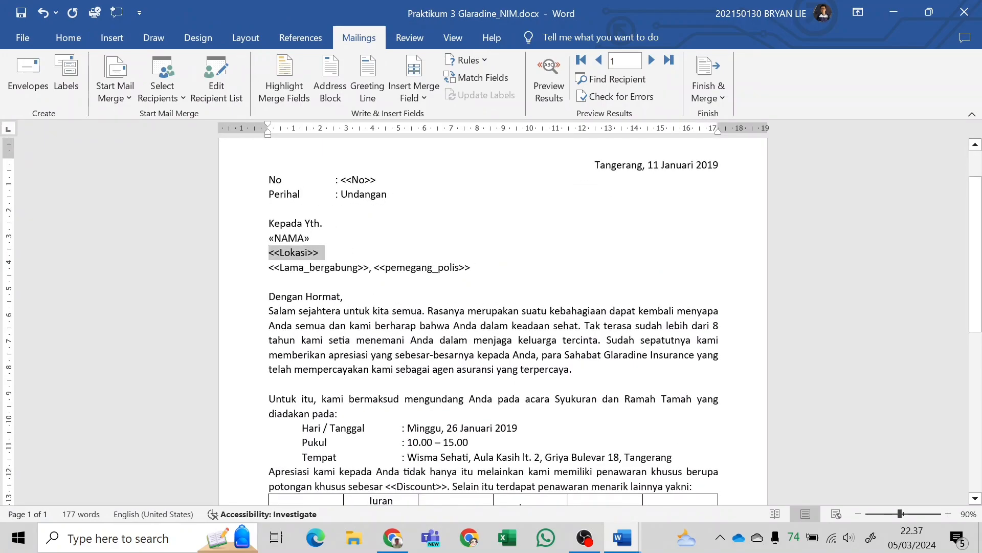
pyautogui.click(414, 99)
pyautogui.click(444, 155)
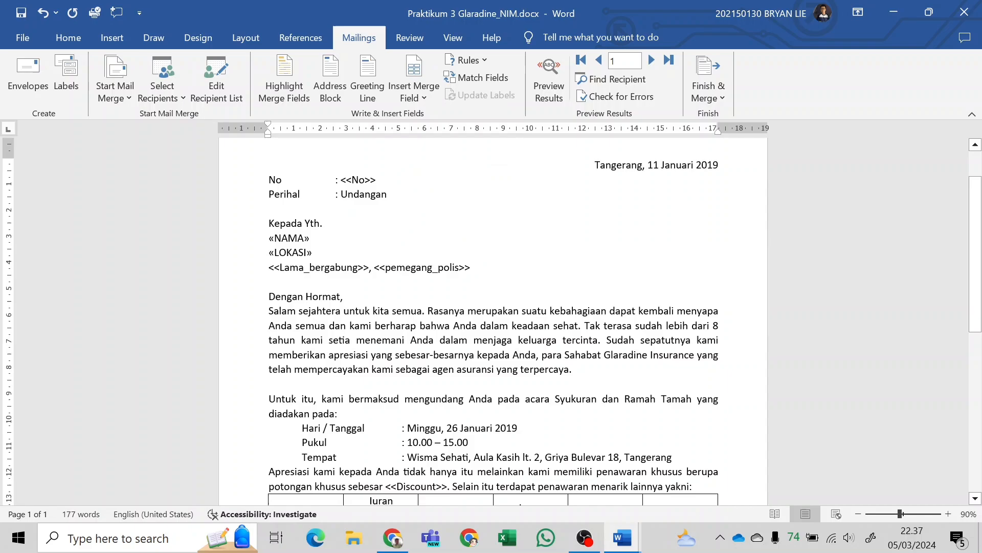
# Replace the <<Lama_bergabung>> and <<pemegang_polis>> placeholders with the LAMA_BERGABUNG and PEMEGANG_POLIS merge fields, keeping the comma between them.
pyautogui.moveTo(269, 266); pyautogui.dragTo(374, 267)
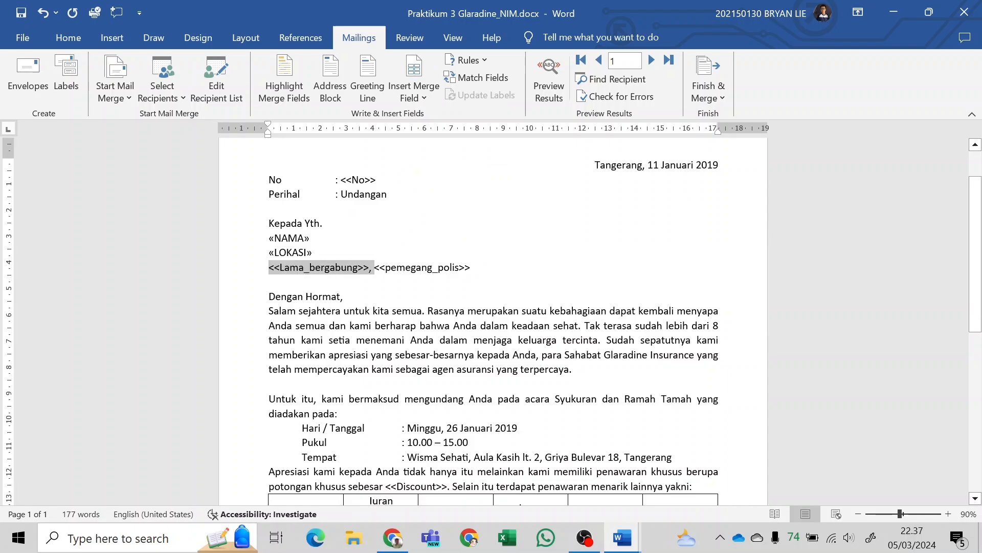
pyautogui.click(370, 267)
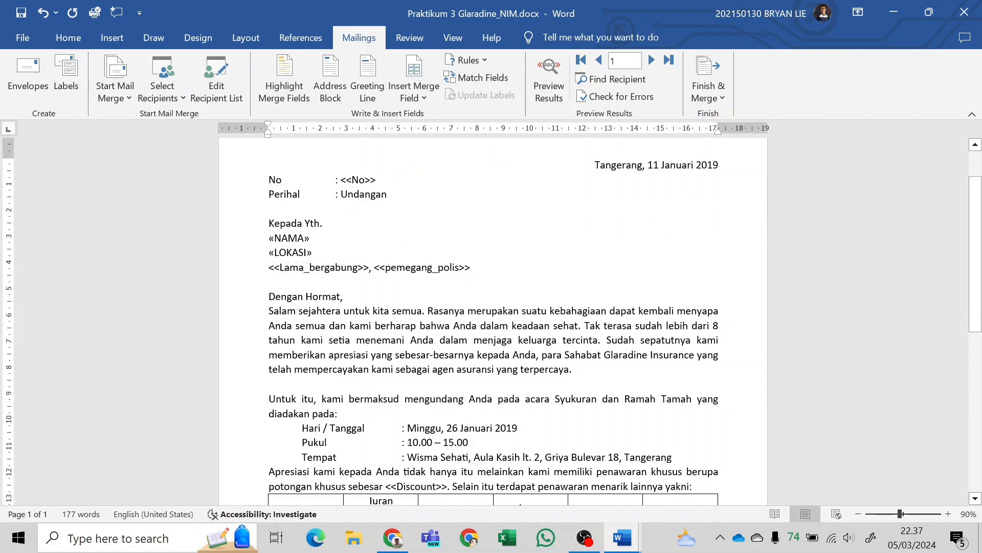
pyautogui.moveTo(269, 266); pyautogui.dragTo(373, 266)
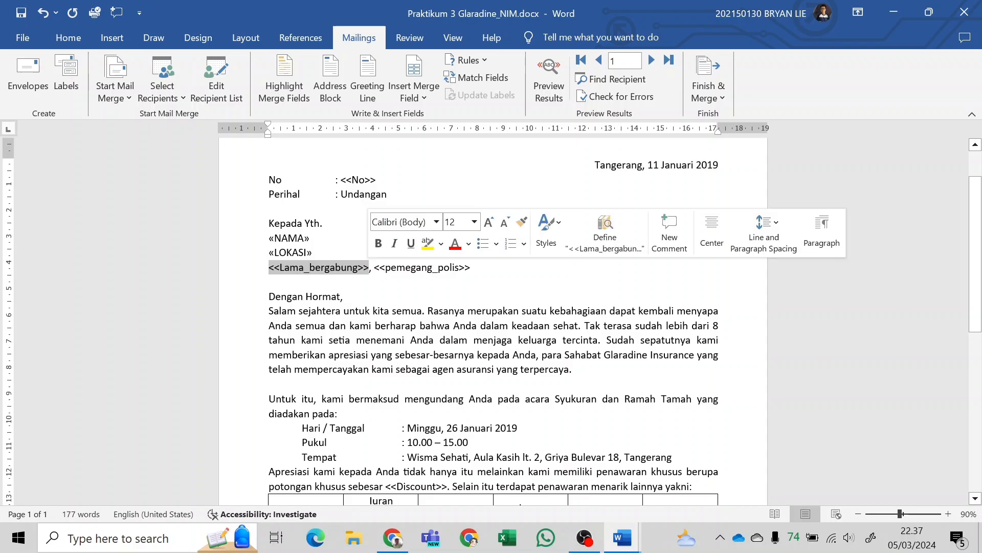
pyautogui.click(414, 98)
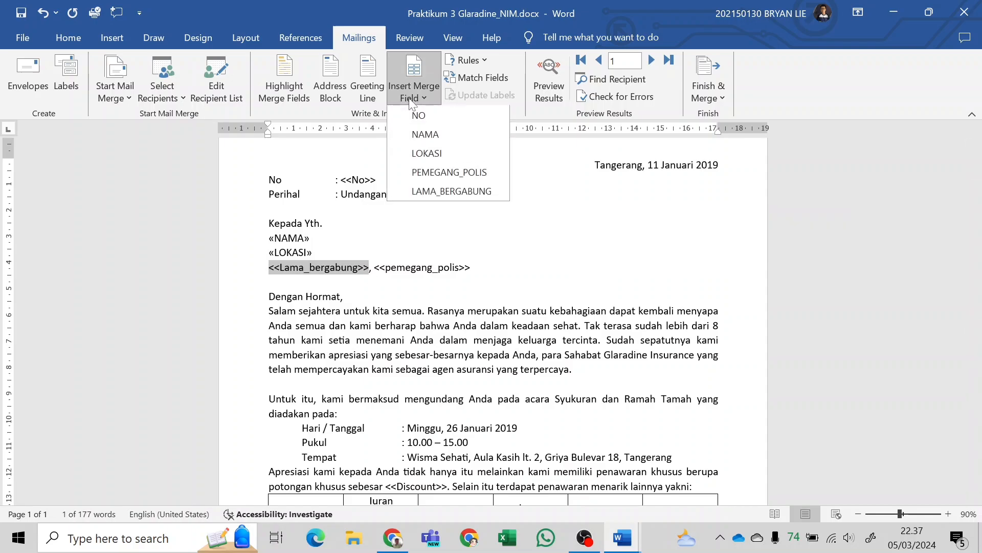
pyautogui.click(453, 191)
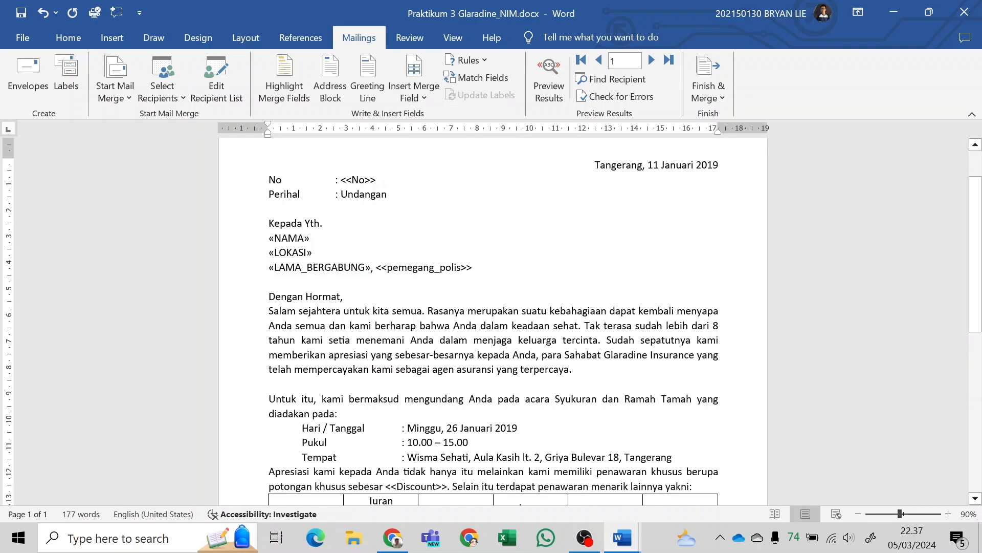
pyautogui.moveTo(377, 267); pyautogui.dragTo(472, 267)
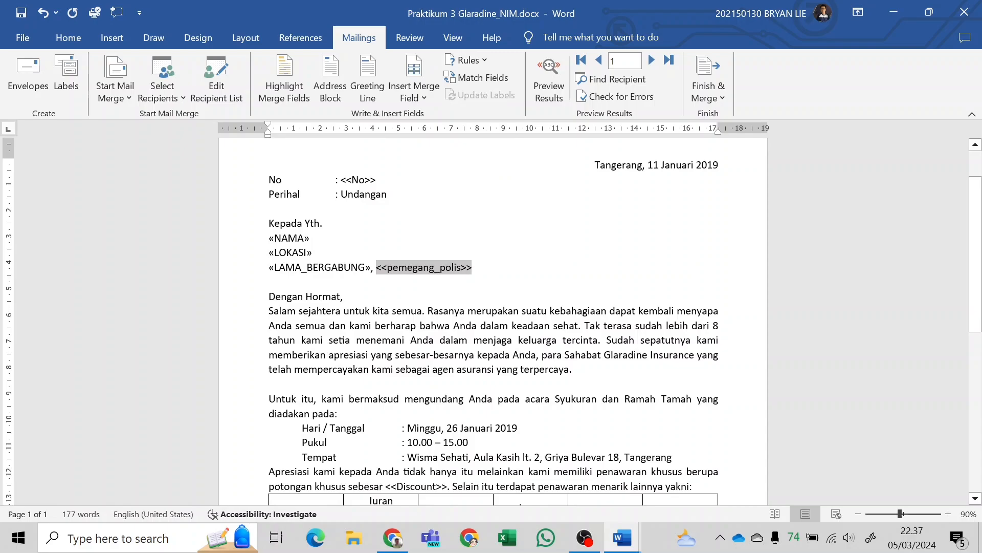
pyautogui.click(394, 90)
pyautogui.click(440, 173)
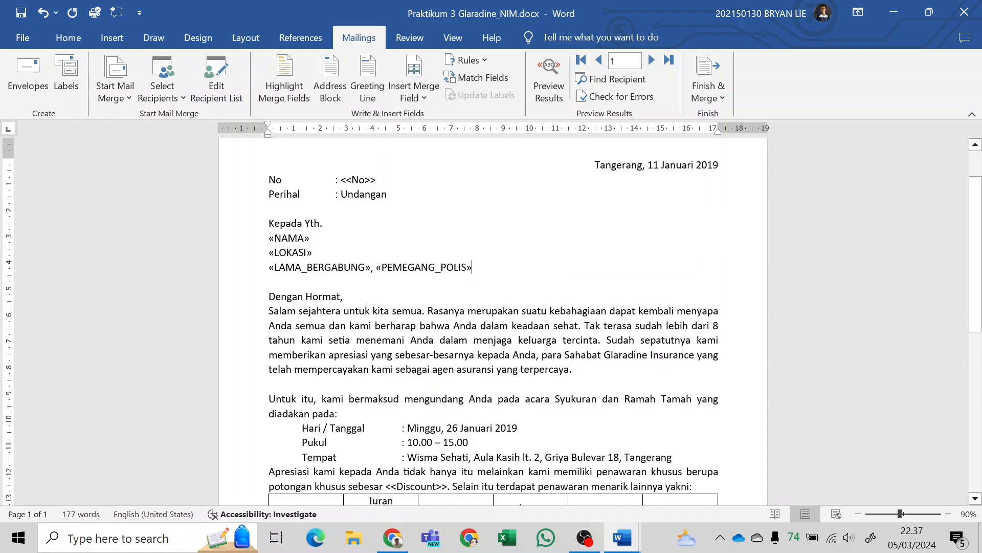
# Replace the <<No>> placeholder in the letter's No line with the NO merge field.
pyautogui.moveTo(341, 180); pyautogui.dragTo(381, 179)
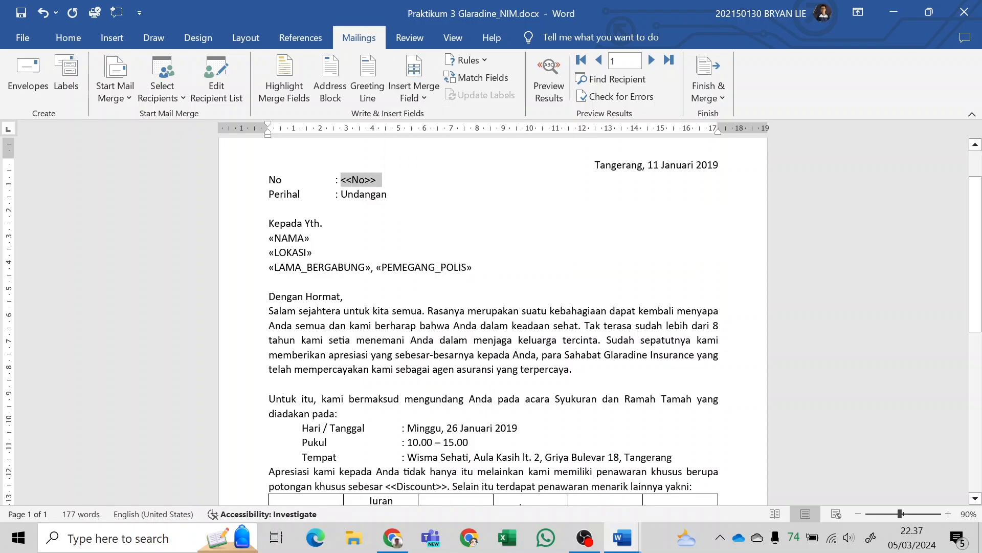
pyautogui.click(414, 92)
pyautogui.click(425, 117)
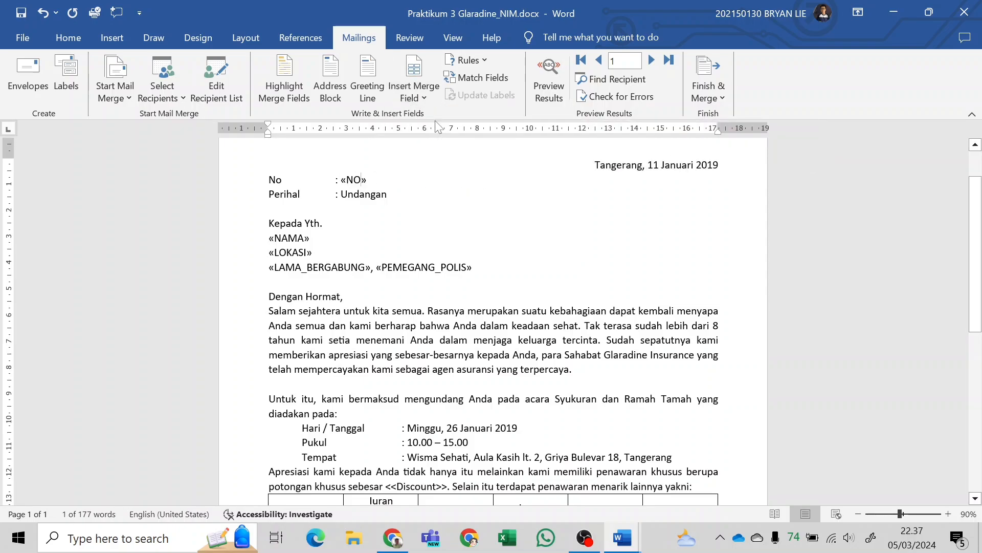
# Review the rest of the letter against the PDF sample for remaining merge field placeholders.
pyautogui.scroll(-5, 491, 321)
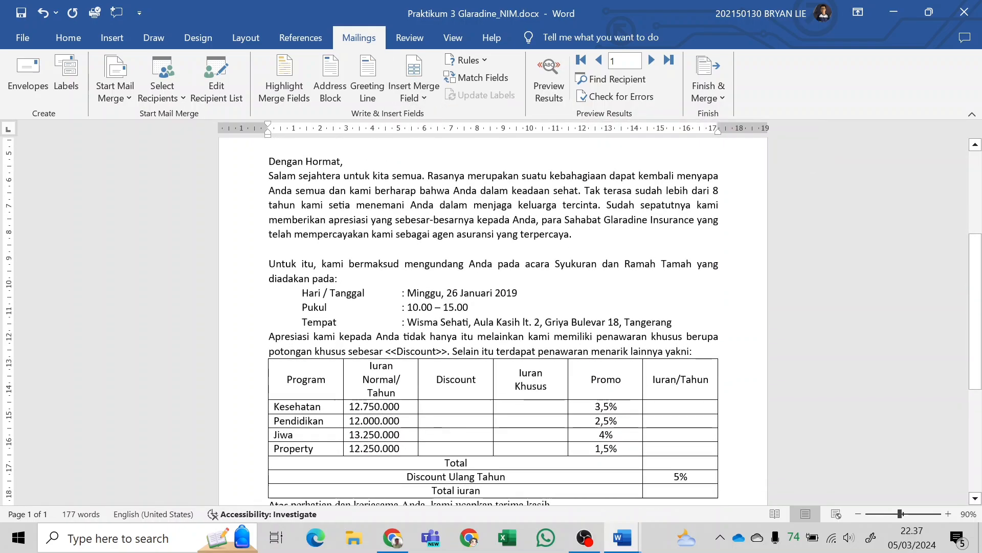
pyautogui.scroll(4, 492, 321)
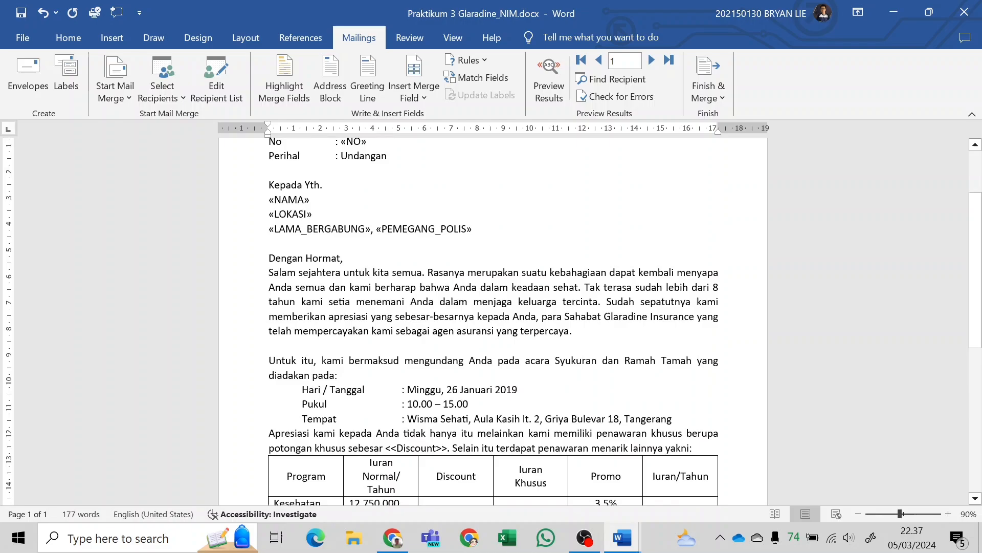
pyautogui.scroll(-7, 491, 321)
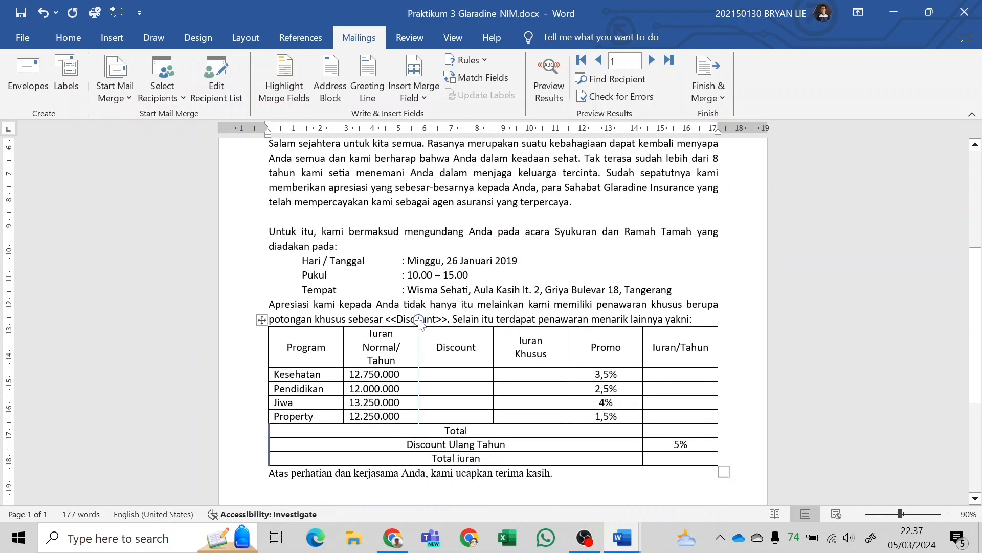
pyautogui.scroll(-5, 666, 310)
pyautogui.hotkey('alt', 'Tab')
pyautogui.scroll(-7, 673, 342)
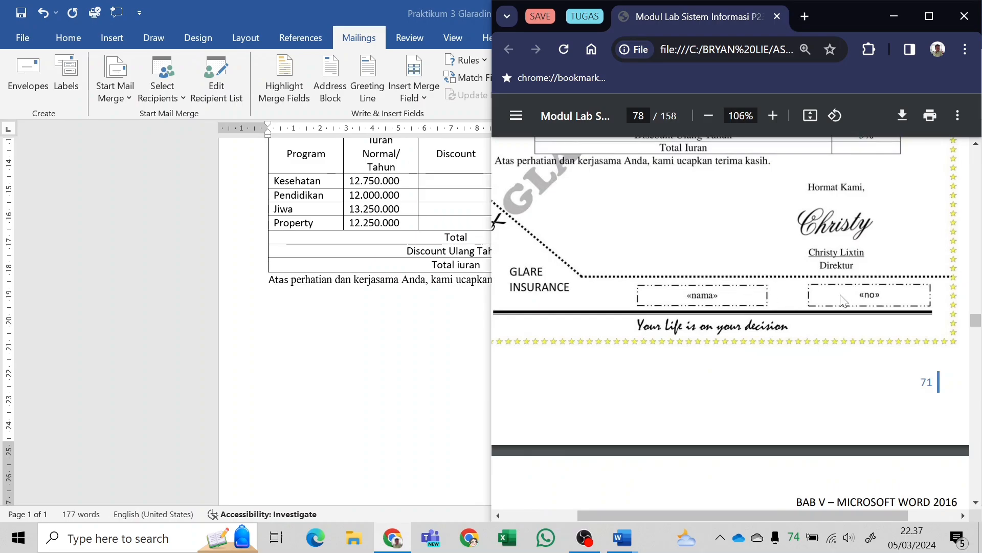
pyautogui.click(420, 340)
pyautogui.scroll(14, 420, 341)
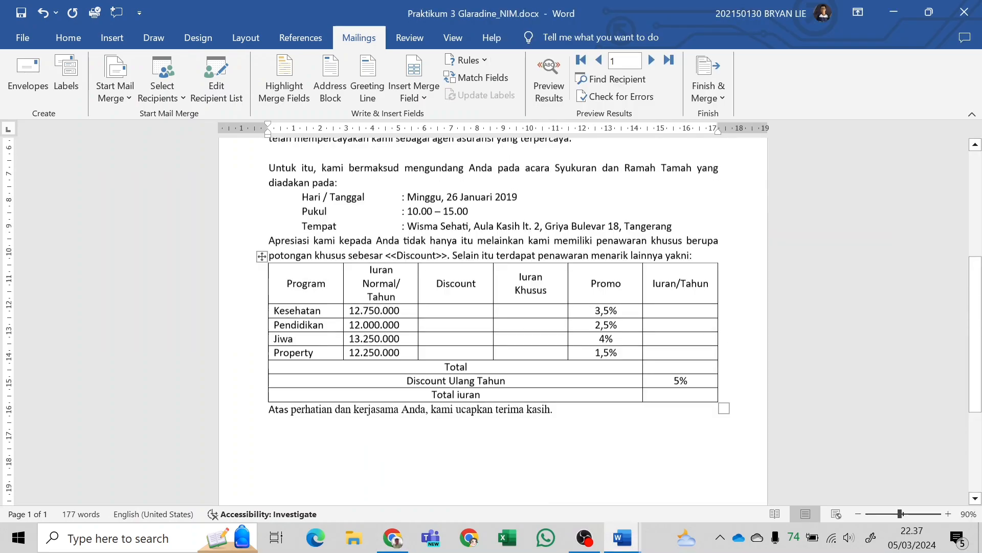
pyautogui.scroll(1, 493, 321)
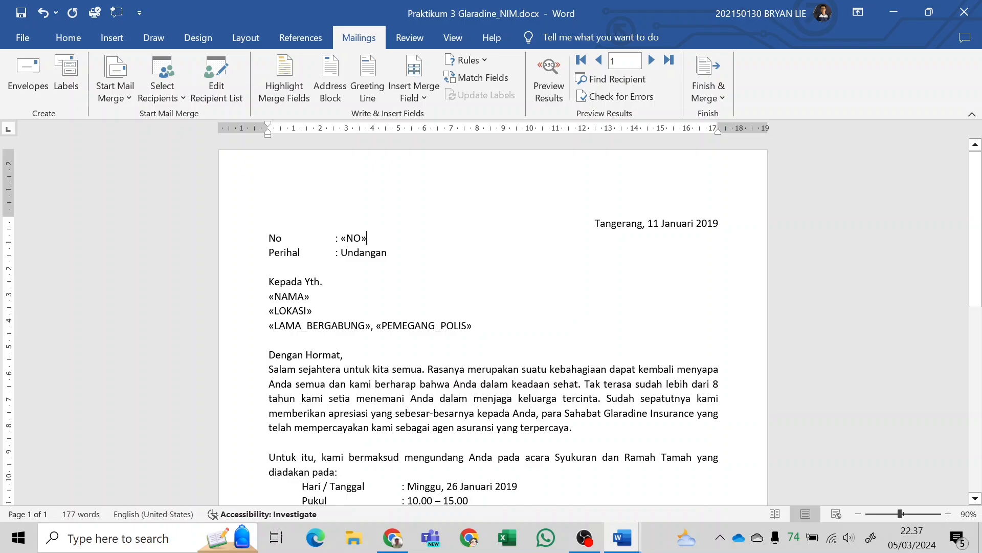
pyautogui.scroll(-3, 494, 325)
pyautogui.scroll(3, 563, 143)
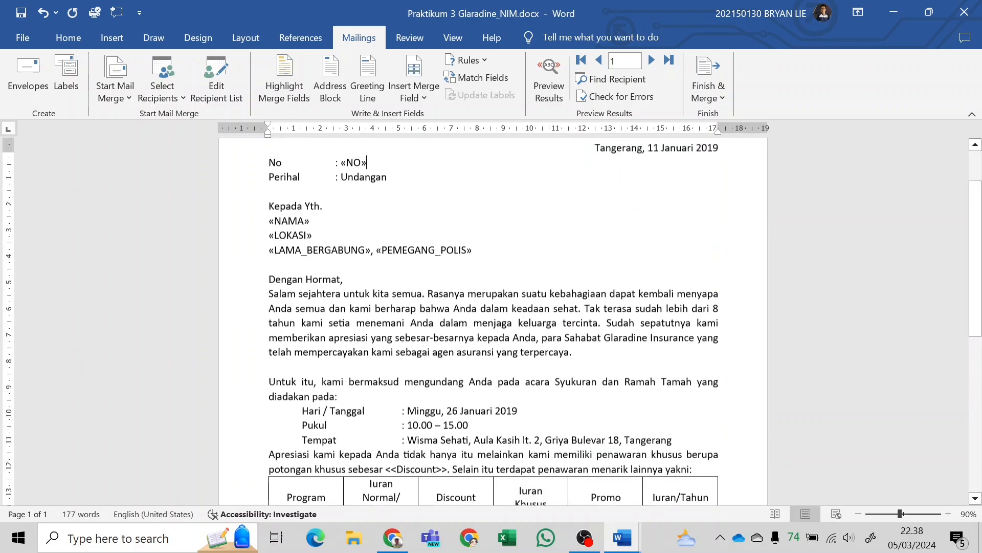
# Preview the mail merge results, step through the recipient records and return to record 1.
pyautogui.click(557, 83)
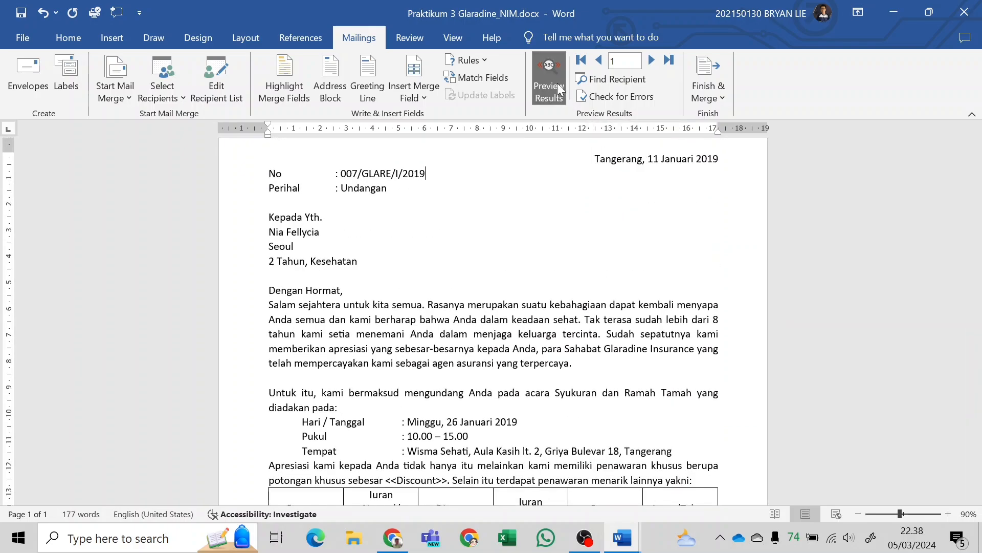
pyautogui.click(652, 60)
pyautogui.click(652, 59)
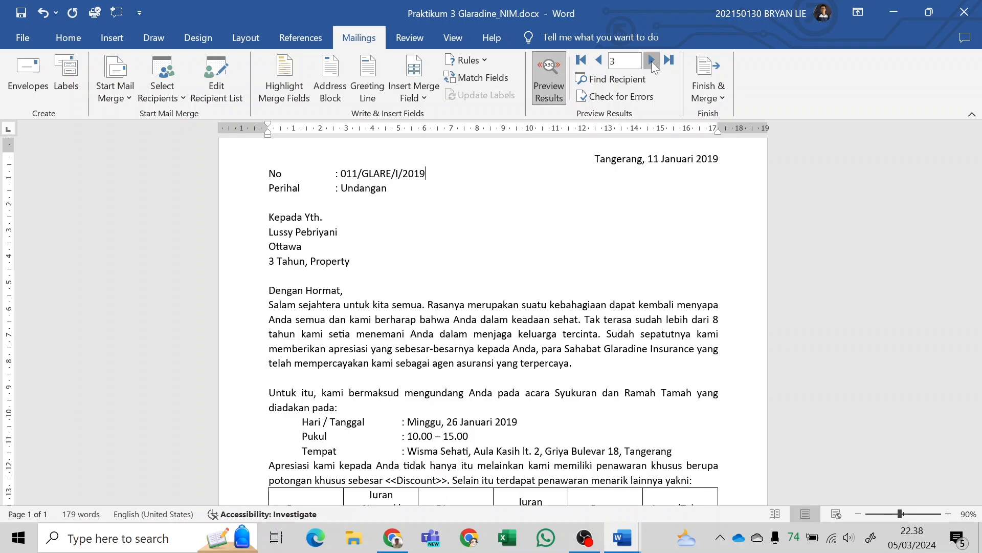
pyautogui.click(652, 60)
pyautogui.click(652, 60)
pyautogui.click(651, 60)
pyautogui.click(652, 60)
pyautogui.click(652, 60)
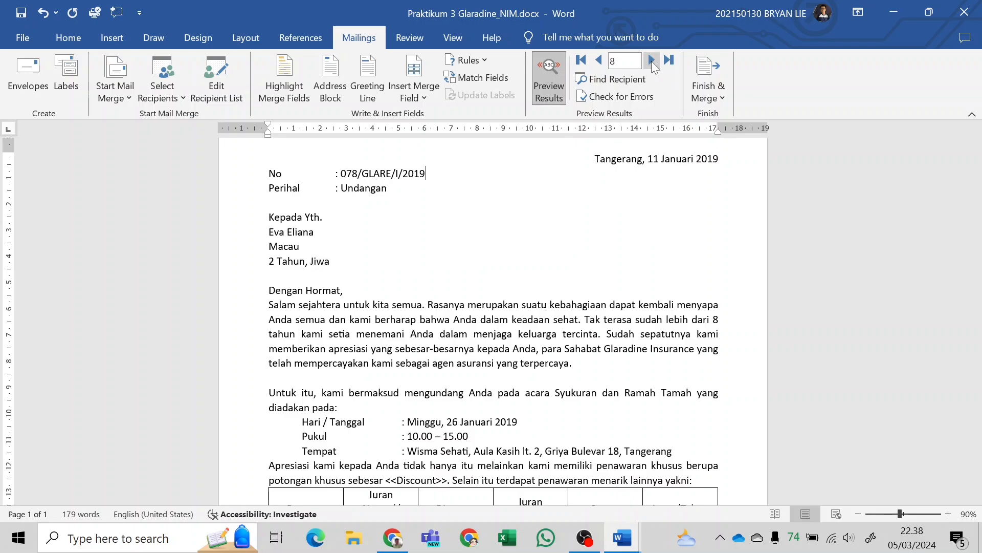
pyautogui.click(652, 60)
pyautogui.click(652, 60)
pyautogui.click(600, 61)
pyautogui.click(600, 61)
pyautogui.click(599, 60)
pyautogui.click(600, 61)
pyautogui.click(600, 61)
pyautogui.click(599, 61)
pyautogui.click(600, 61)
pyautogui.click(600, 61)
pyautogui.click(600, 61)
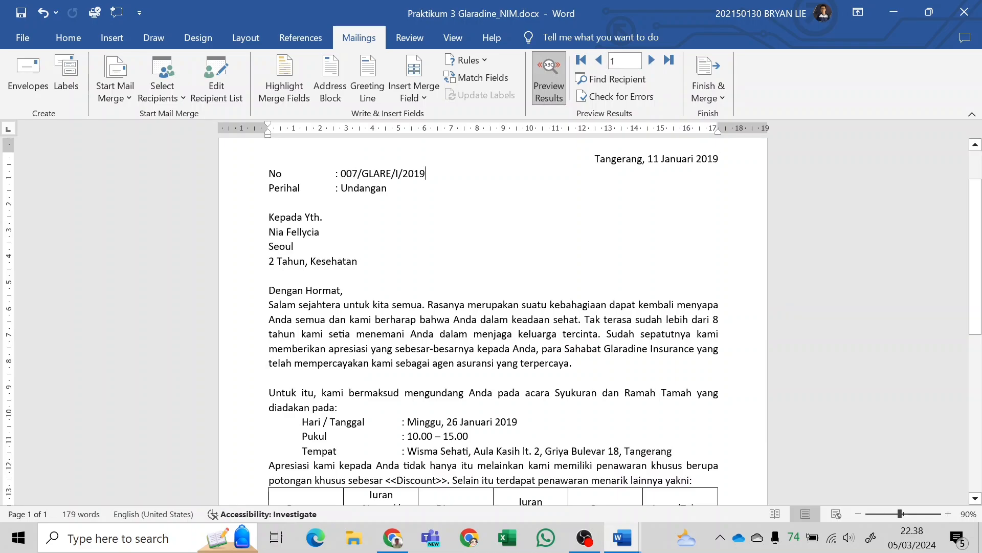
# Set the opening "Salam sejahtera" paragraph and the blank line below it in two columns, using the Left preset with a line between.
pyautogui.scroll(-3, 491, 307)
pyautogui.scroll(4, 441, 498)
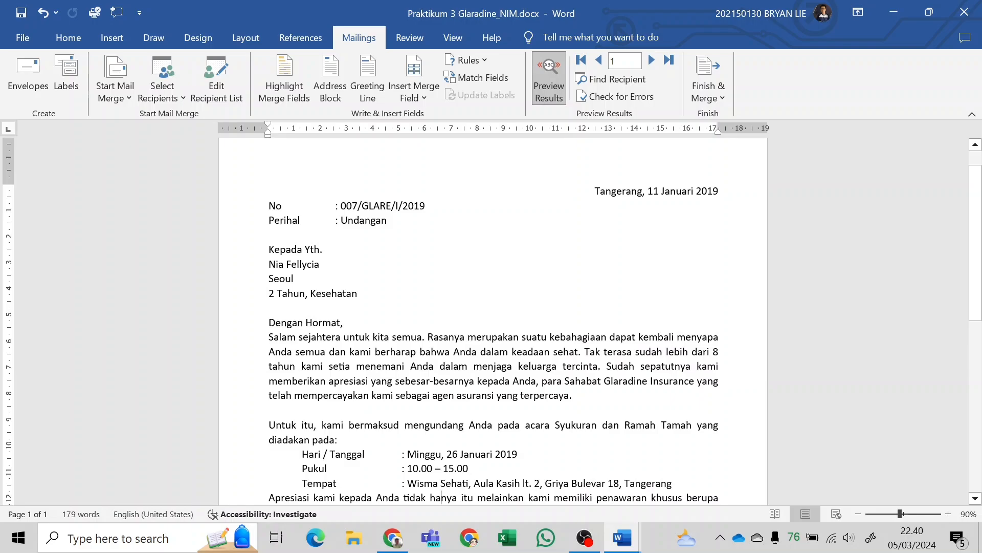
pyautogui.hotkey('alt', 'Tab')
pyautogui.scroll(5, 592, 267)
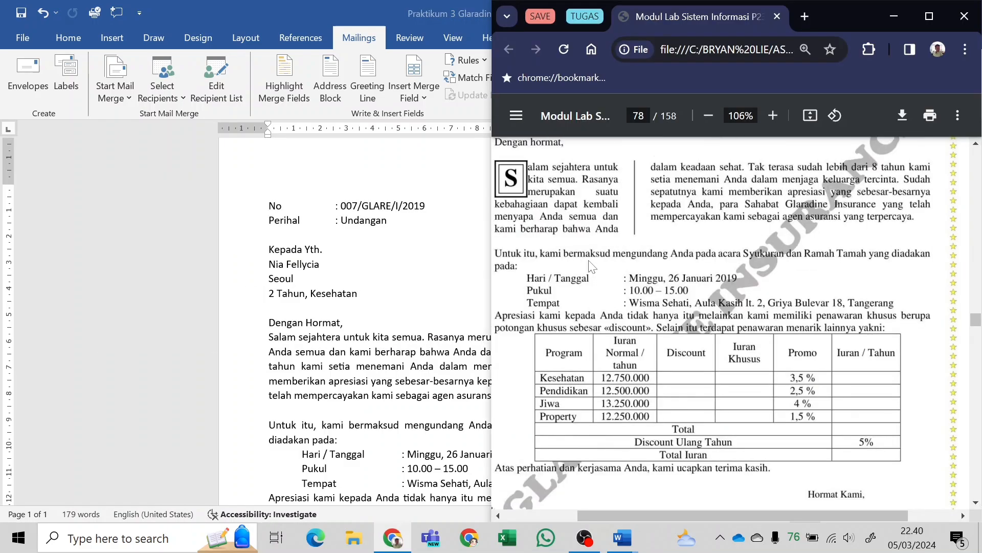
pyautogui.scroll(2, 592, 267)
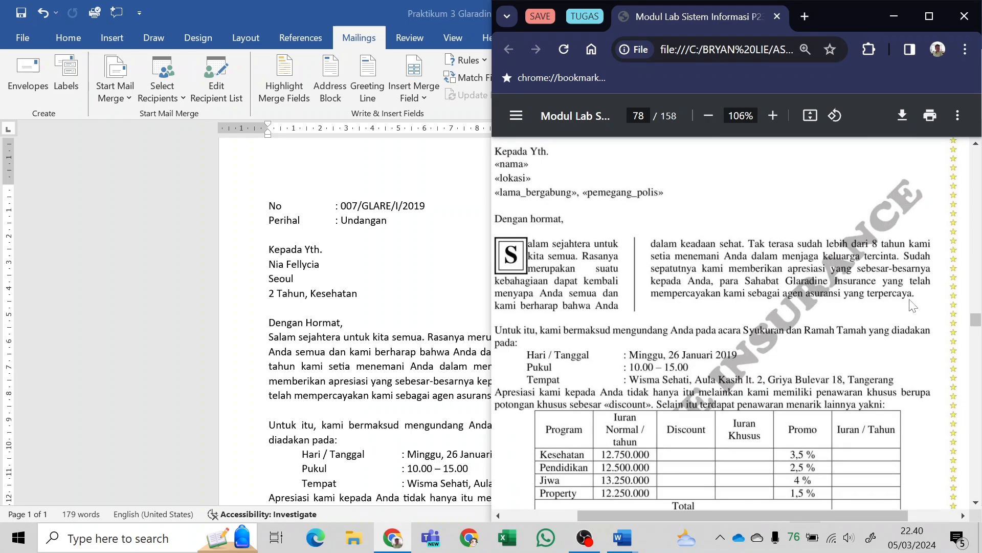
pyautogui.click(359, 332)
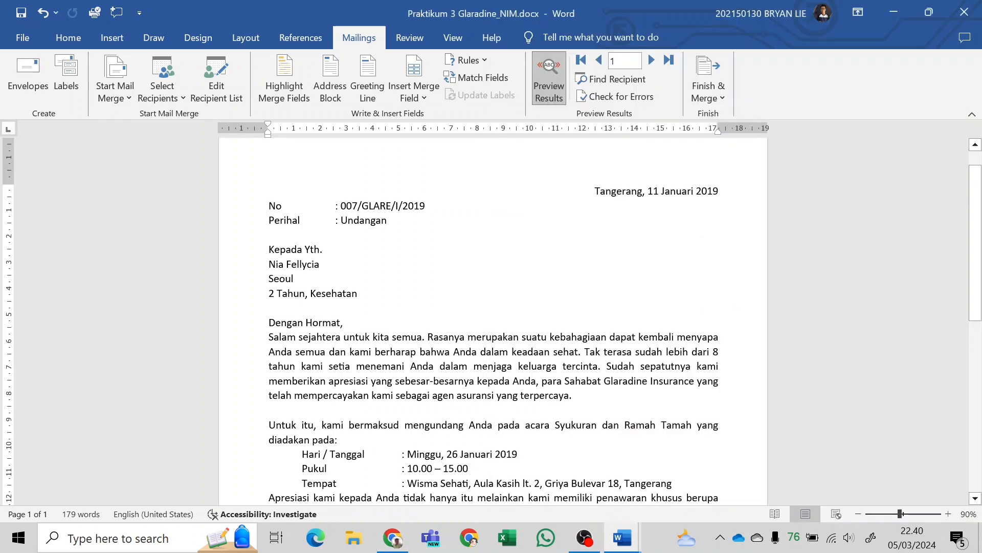
pyautogui.moveTo(270, 337); pyautogui.dragTo(575, 395)
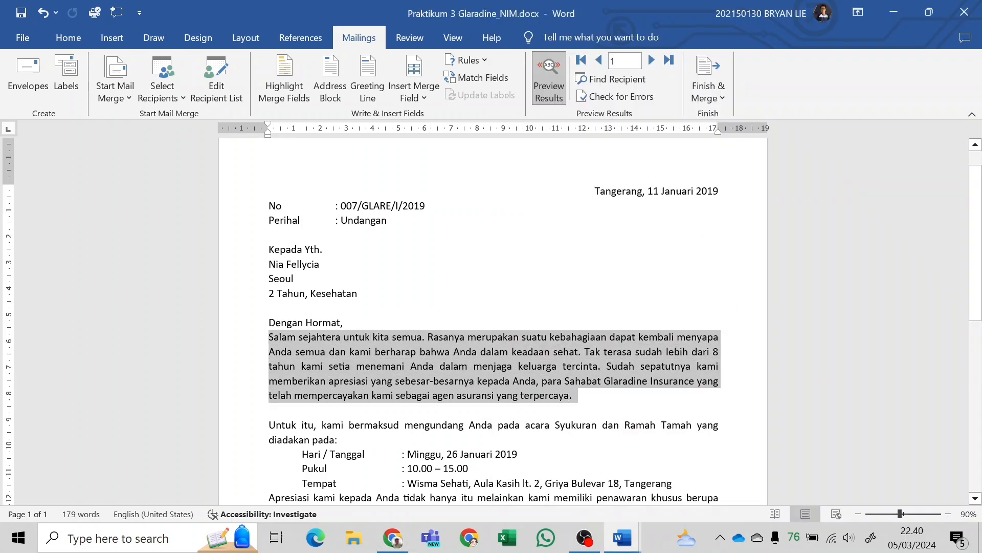
pyautogui.moveTo(576, 396); pyautogui.dragTo(578, 409)
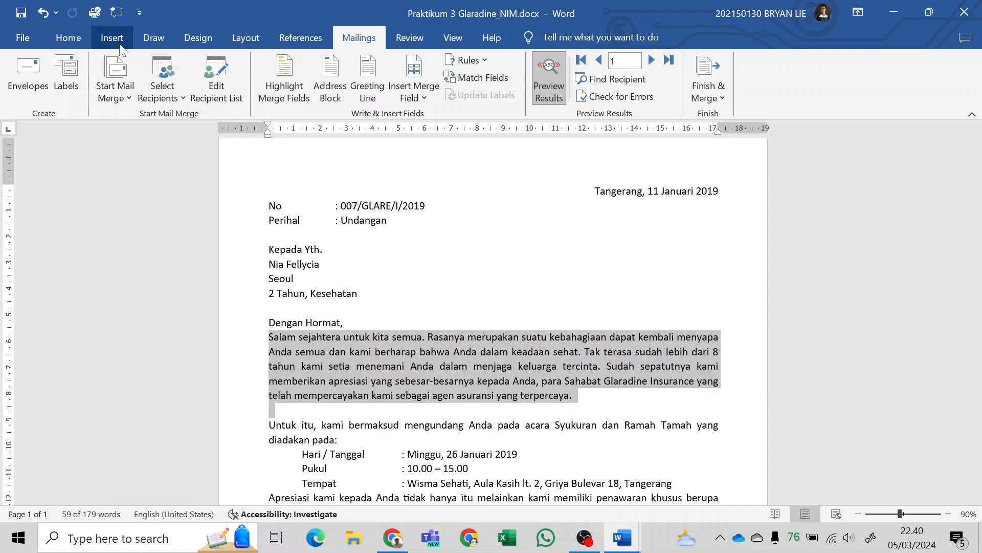
pyautogui.click(194, 36)
pyautogui.click(231, 42)
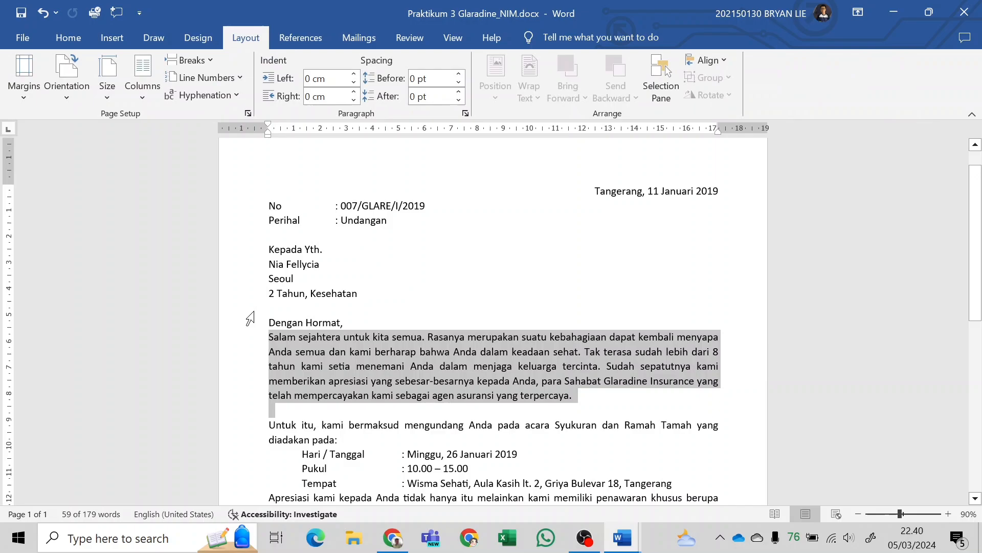
pyautogui.scroll(-2, 250, 317)
pyautogui.click(149, 99)
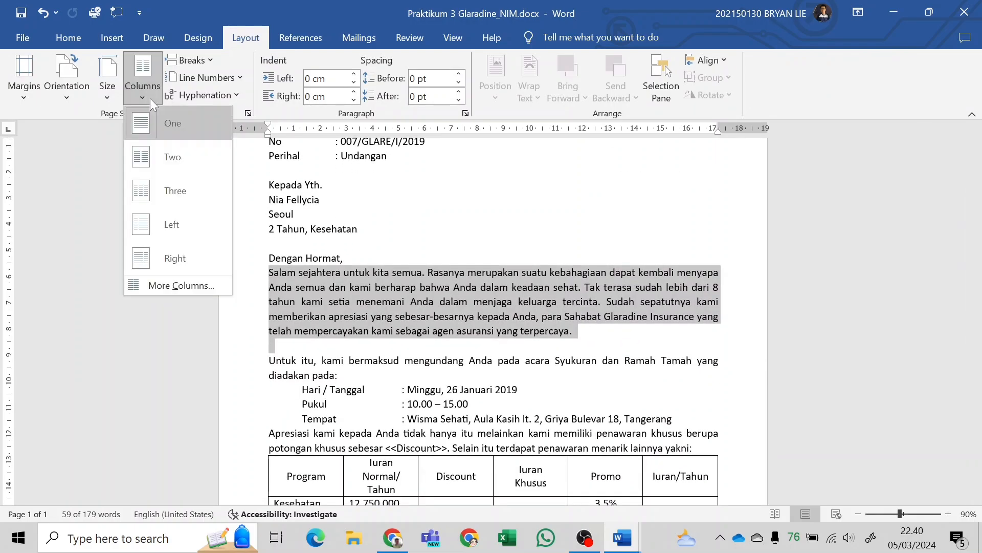
pyautogui.click(182, 284)
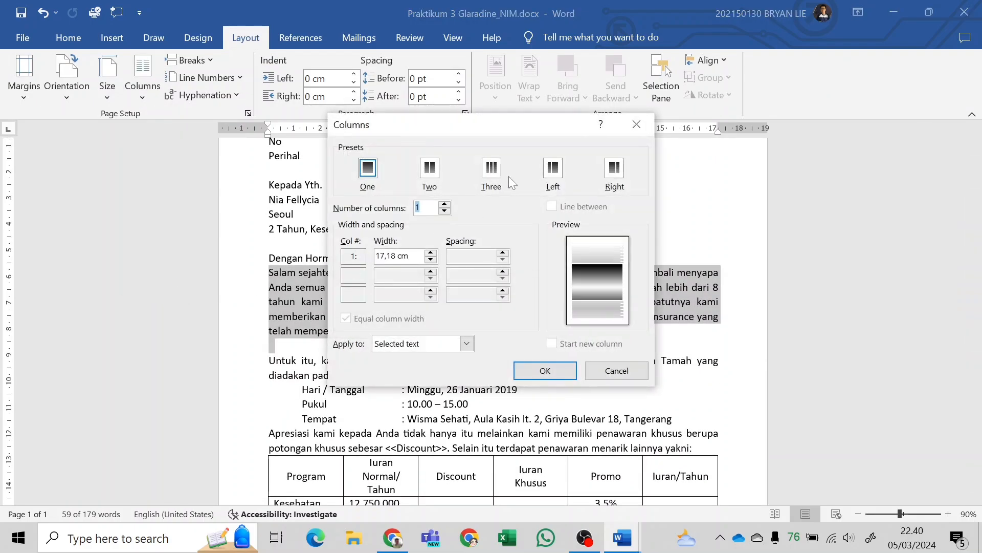
pyautogui.click(558, 170)
pyautogui.click(552, 207)
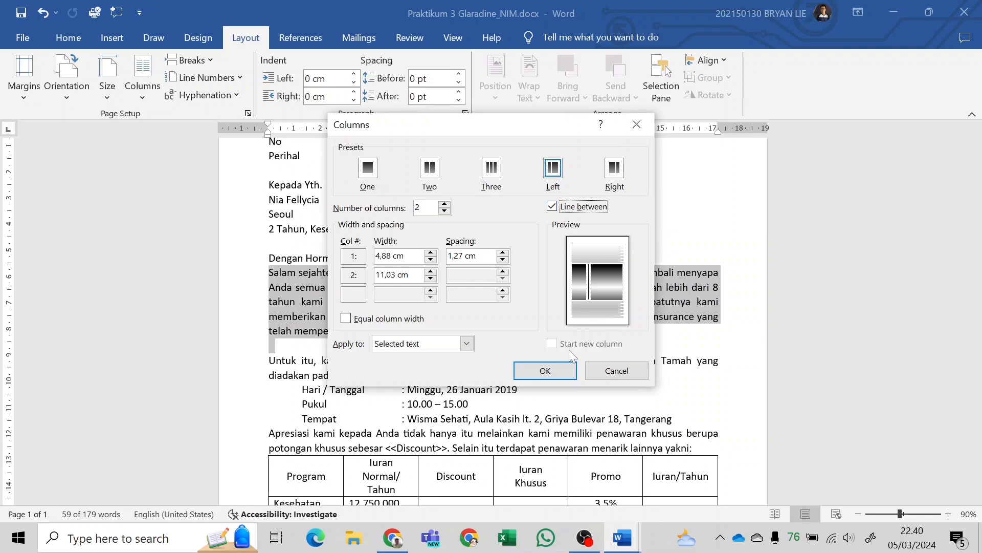
pyautogui.click(570, 375)
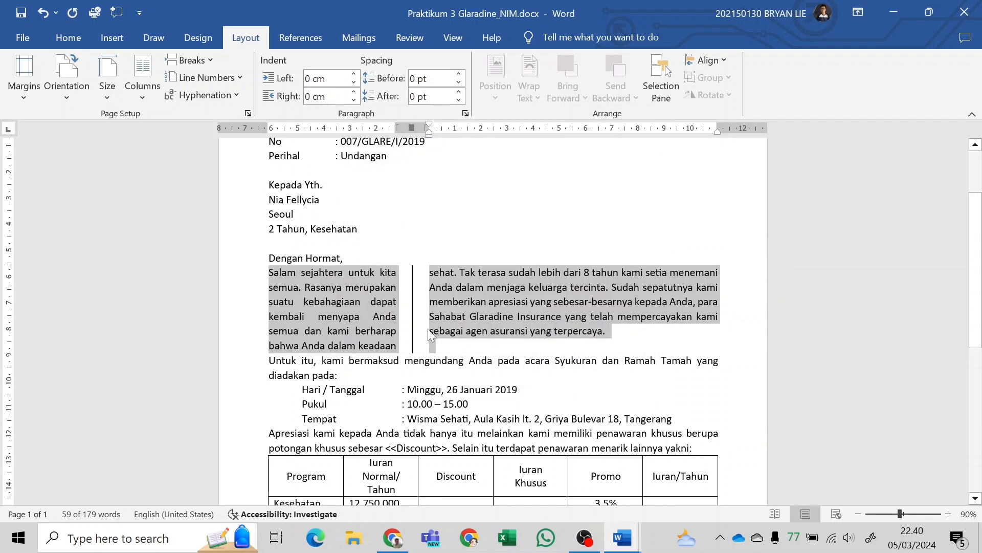
# Insert a blank line between the two-column paragraph and the "Untuk itu" paragraph to match the PDF sample.
pyautogui.hotkey('alt', 'Tab')
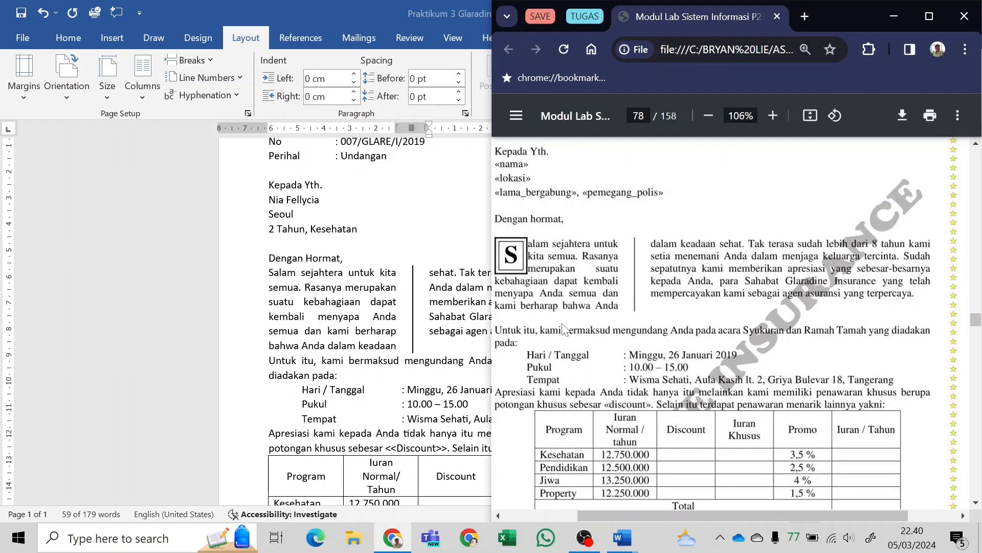
pyautogui.click(271, 361)
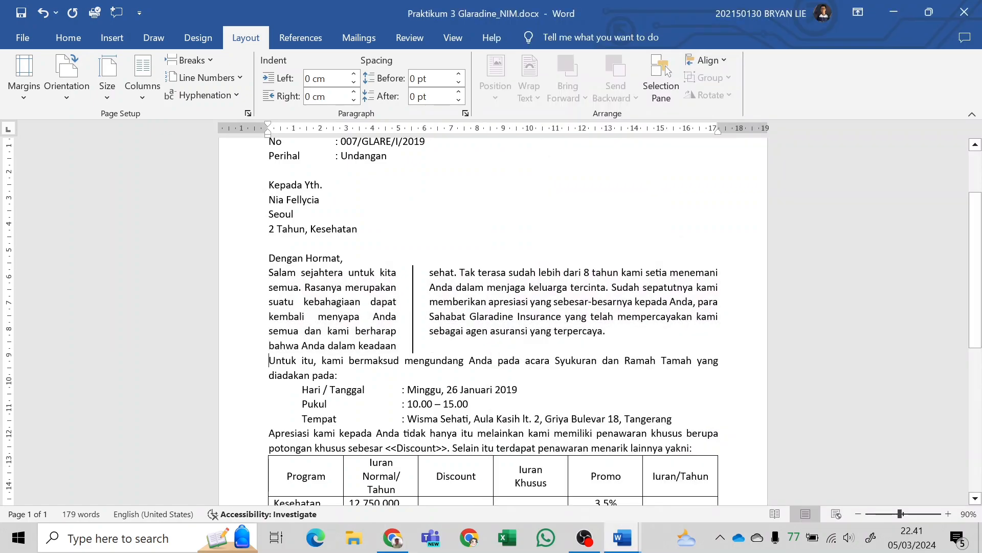
pyautogui.press('Return')
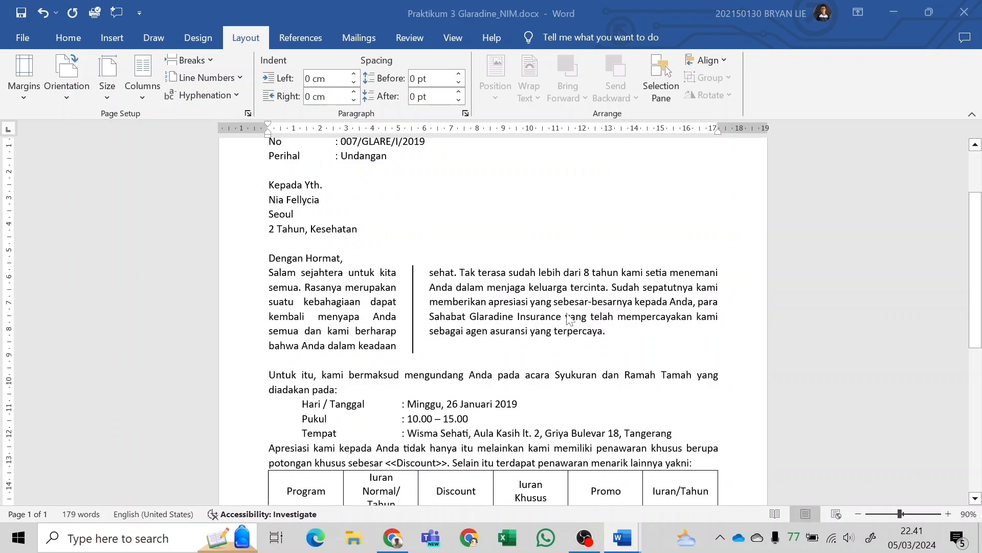
# Apply a Dropped drop cap to the initial S of "Salam", as in the PDF sample.
pyautogui.hotkey('alt', 'Tab')
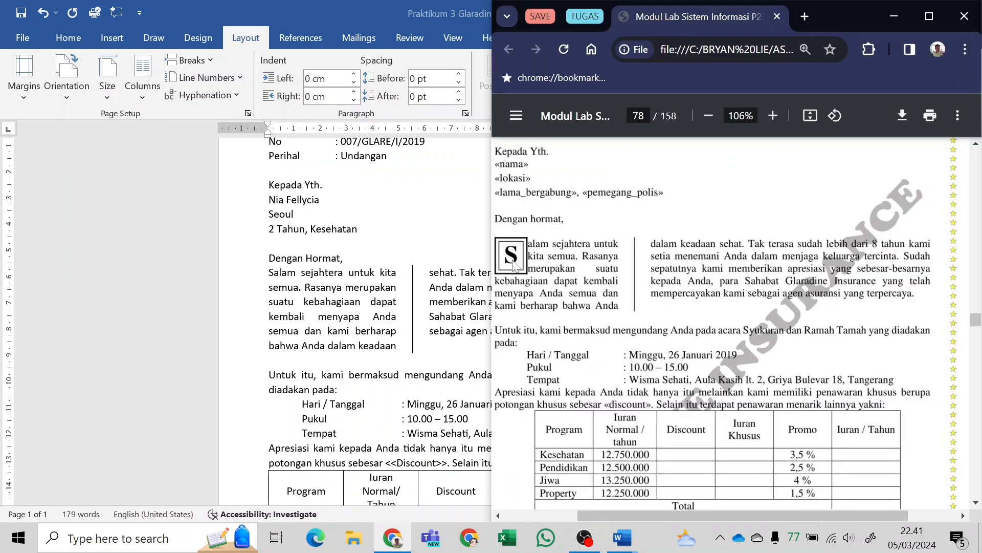
pyautogui.hotkey('alt', 'Tab')
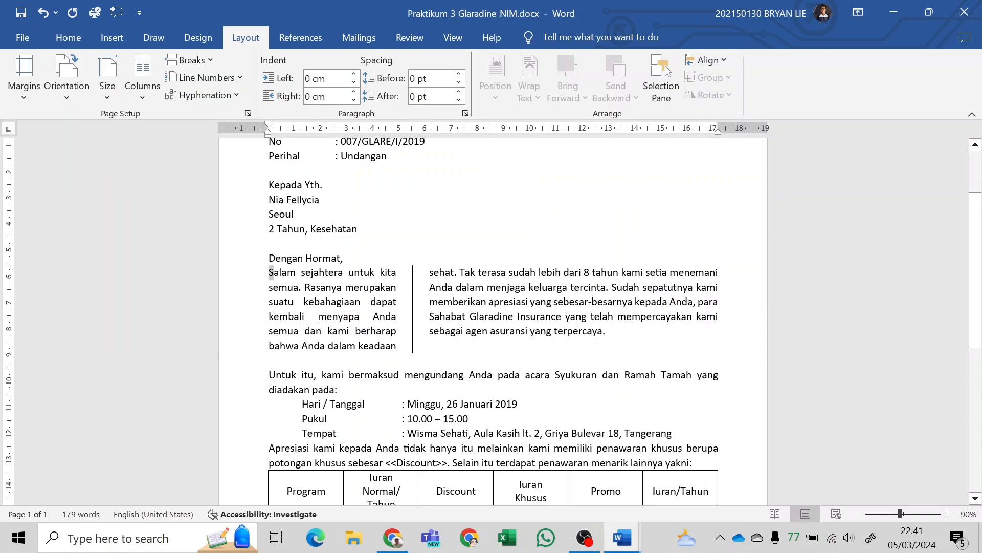
pyautogui.click(271, 272)
pyautogui.click(115, 39)
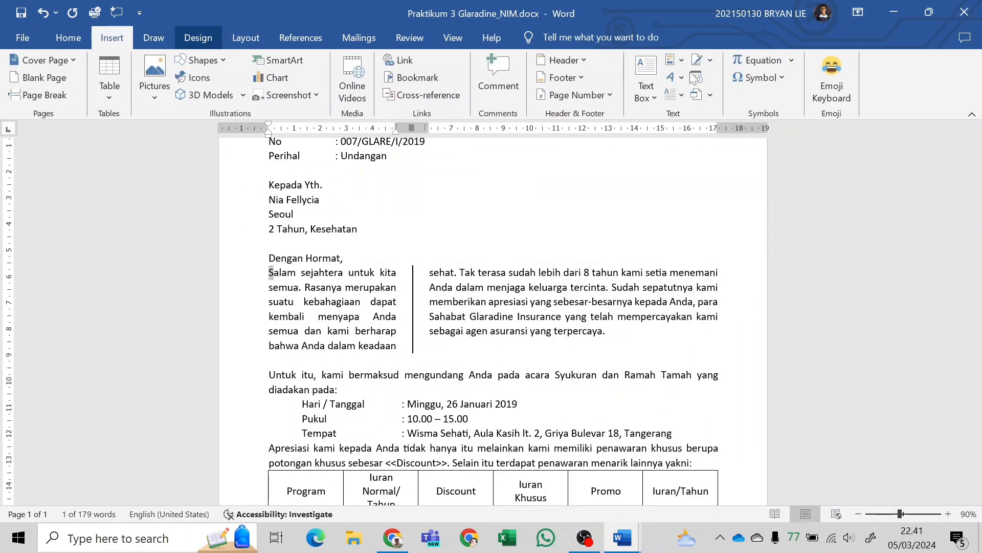
pyautogui.click(680, 99)
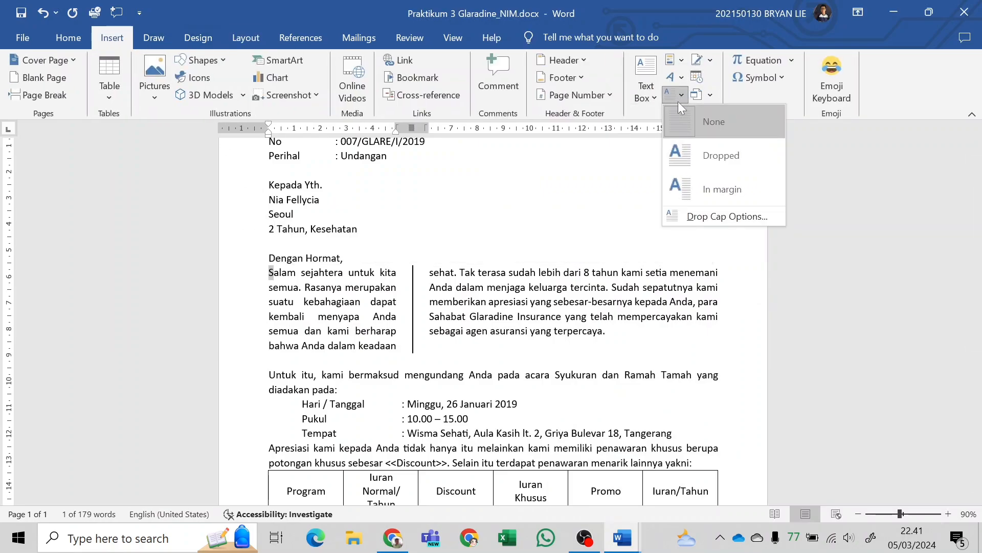
pyautogui.click(716, 155)
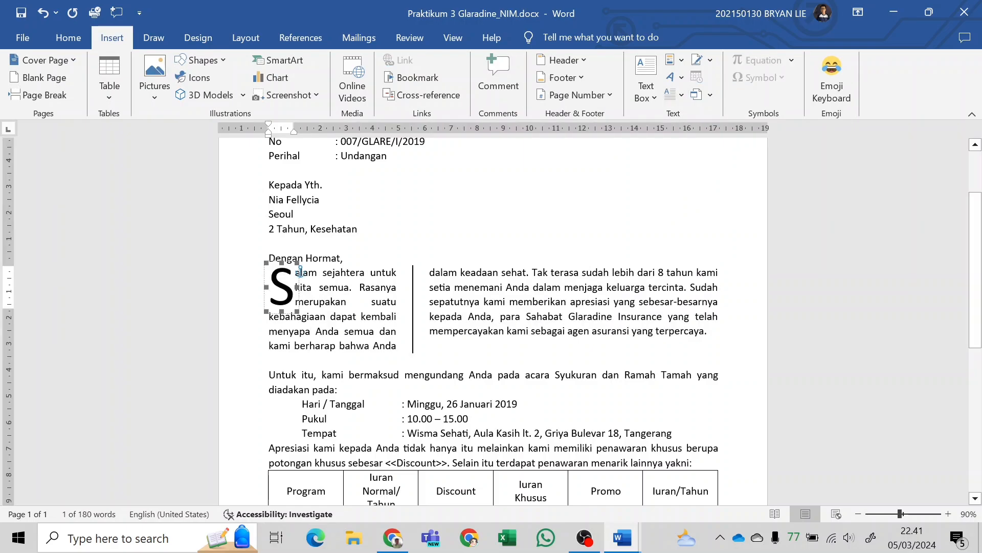
# Select the drop cap S and choose the Box border setting for it in Borders and Shading, following the PDF sample.
pyautogui.hotkey('alt', 'Tab')
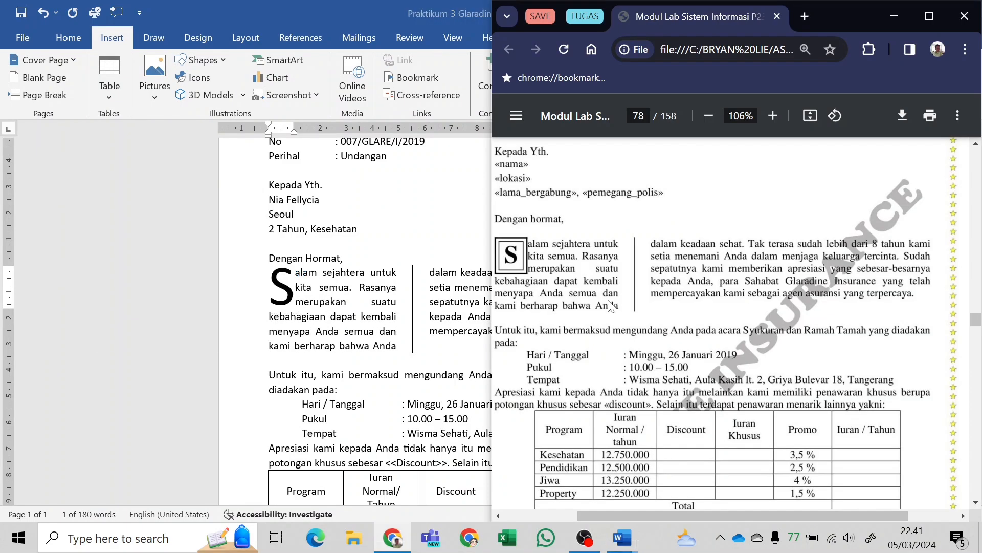
pyautogui.hscroll(-3, 610, 306)
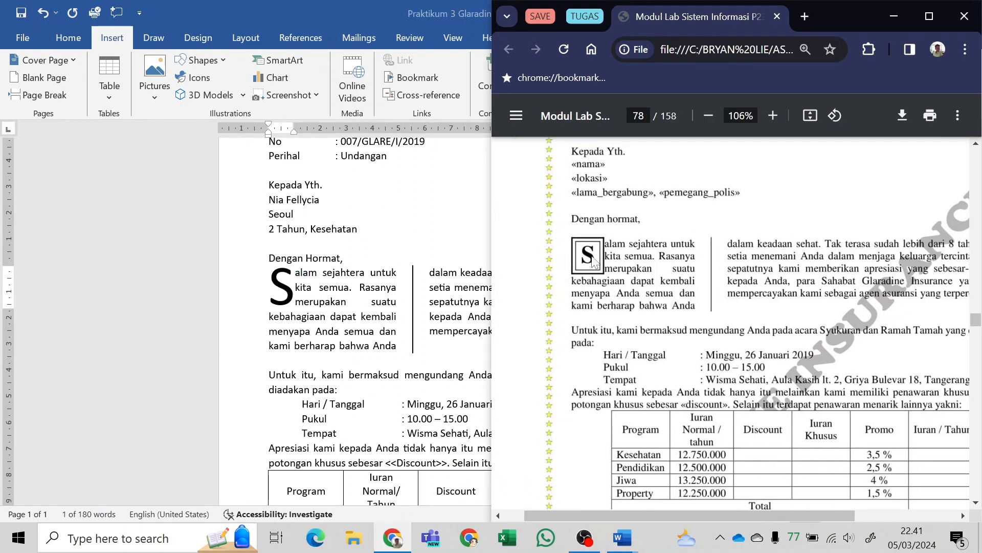
pyautogui.hotkey('alt', 'Tab')
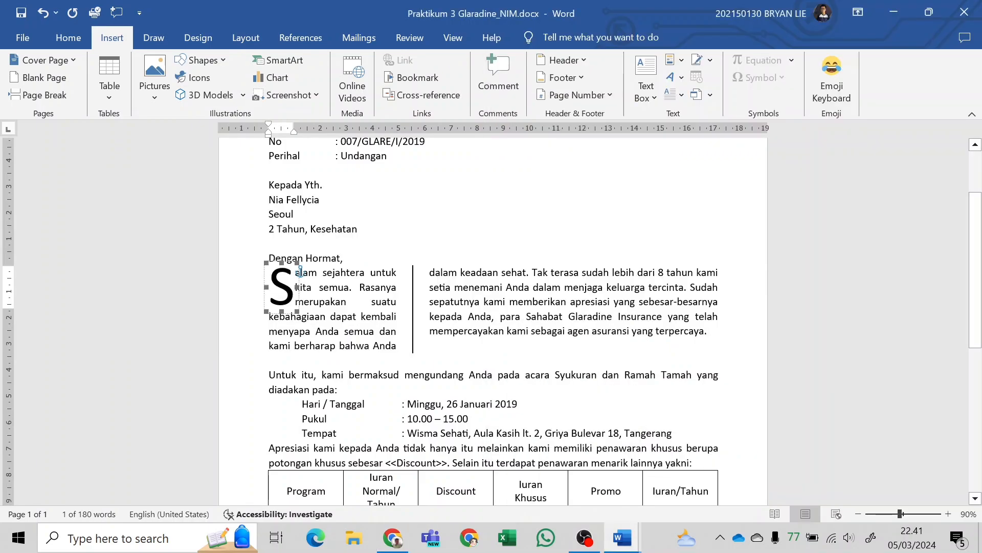
pyautogui.click(290, 301)
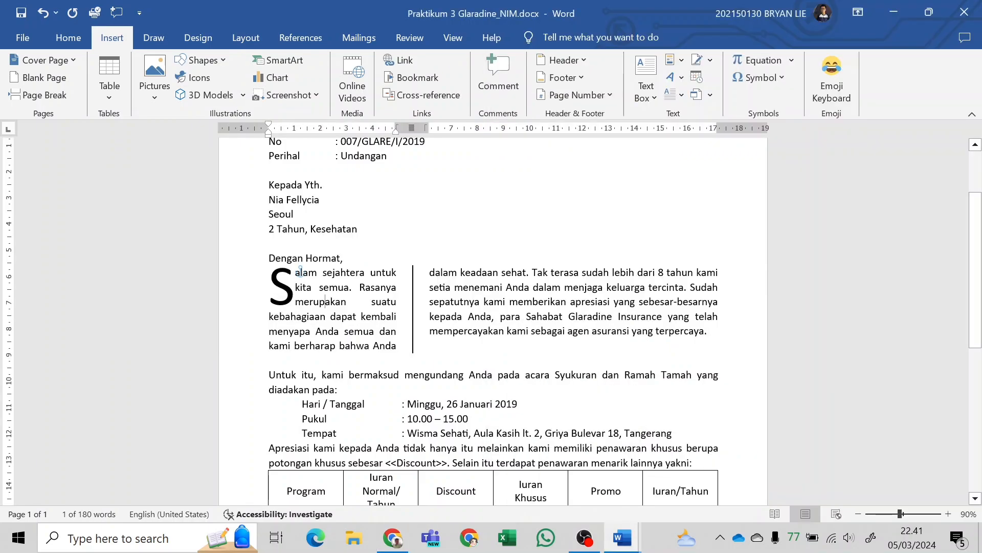
pyautogui.doubleClick(290, 301)
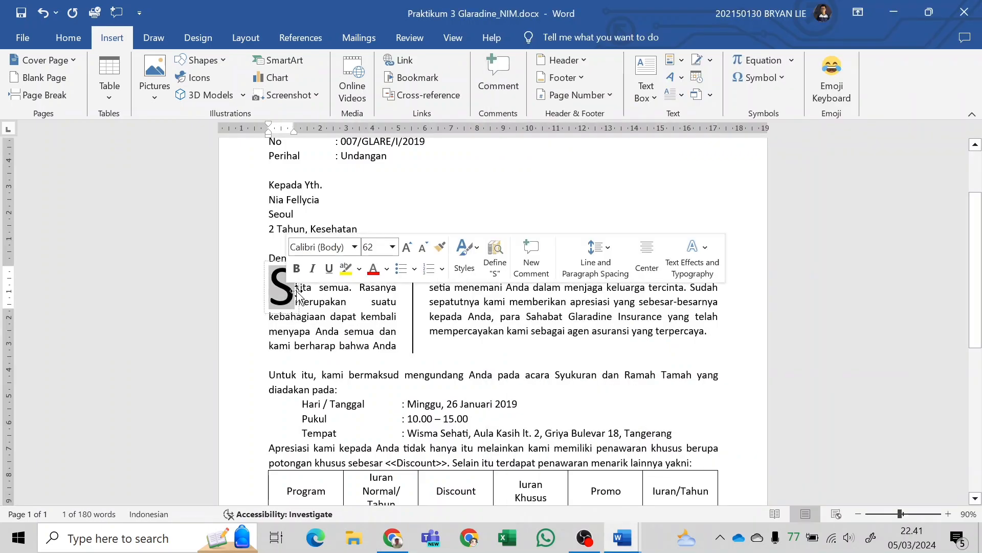
pyautogui.click(208, 41)
pyautogui.click(892, 80)
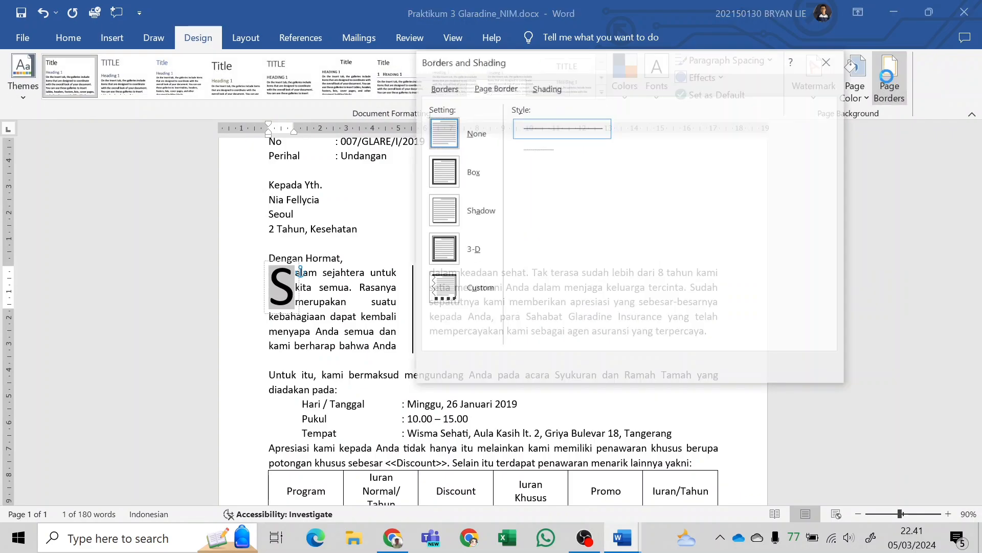
pyautogui.click(443, 88)
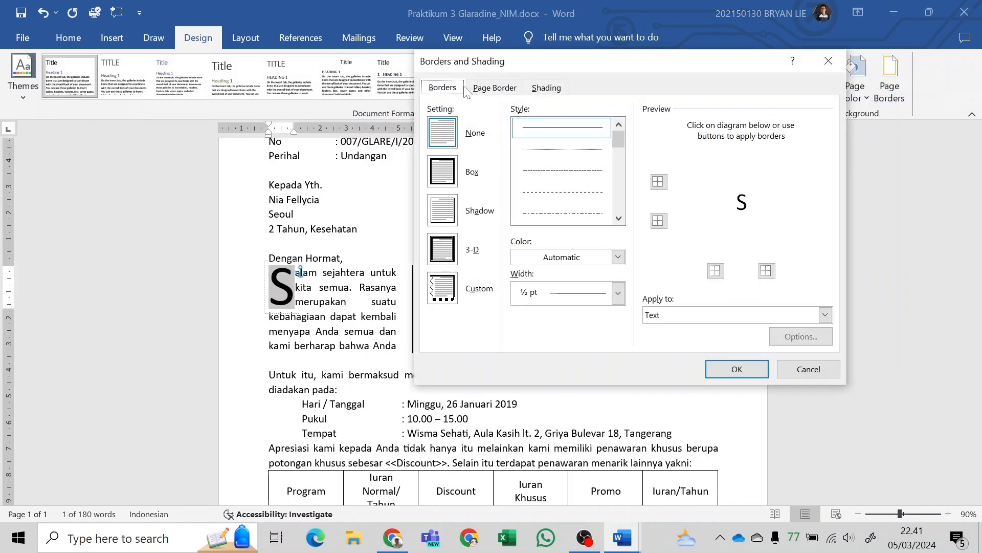
pyautogui.click(450, 179)
# Apply a 3 pt double-line style with a thick outer and thin inner line to the drop cap's border, applied to Text.
pyautogui.scroll(-3, 574, 199)
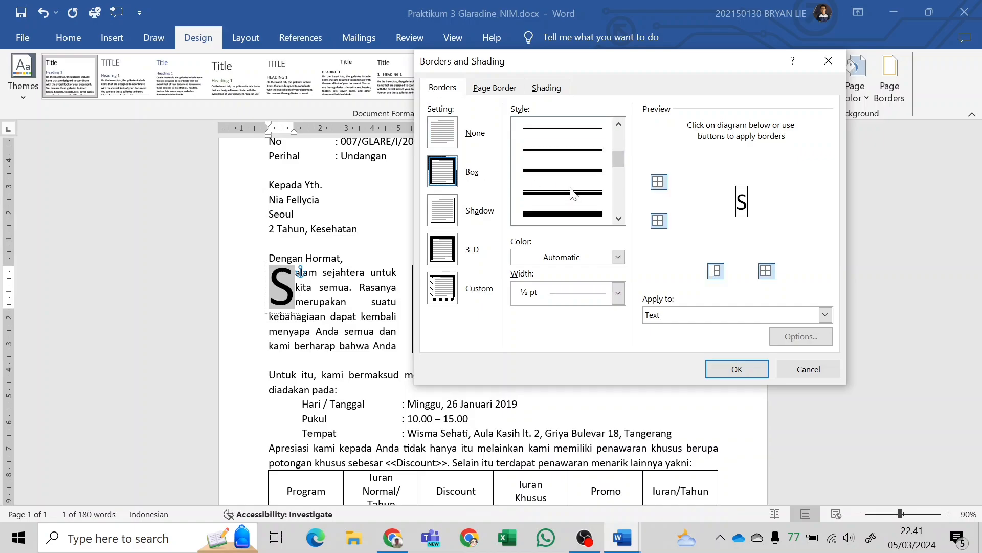
pyautogui.click(571, 189)
pyautogui.scroll(-3, 571, 189)
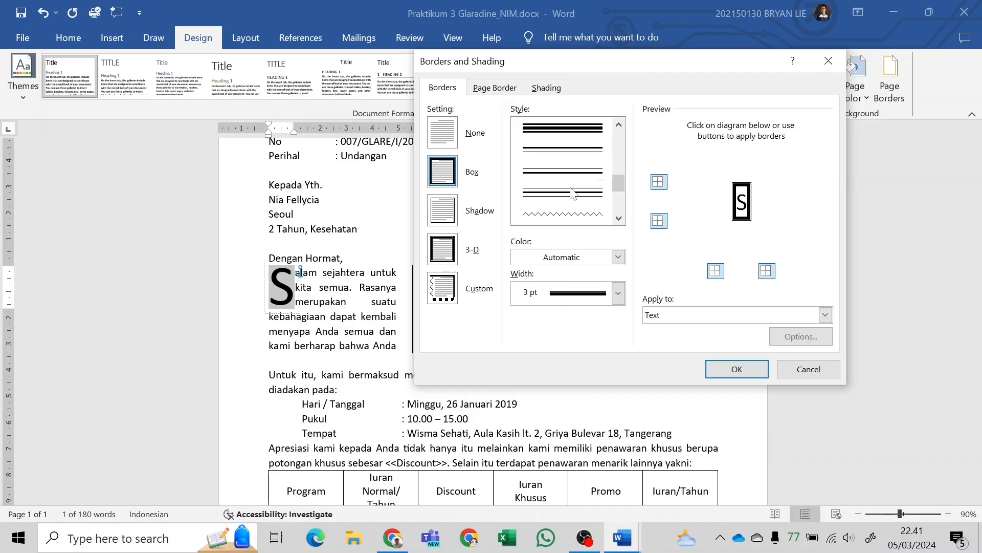
pyautogui.scroll(1, 565, 182)
pyautogui.click(561, 172)
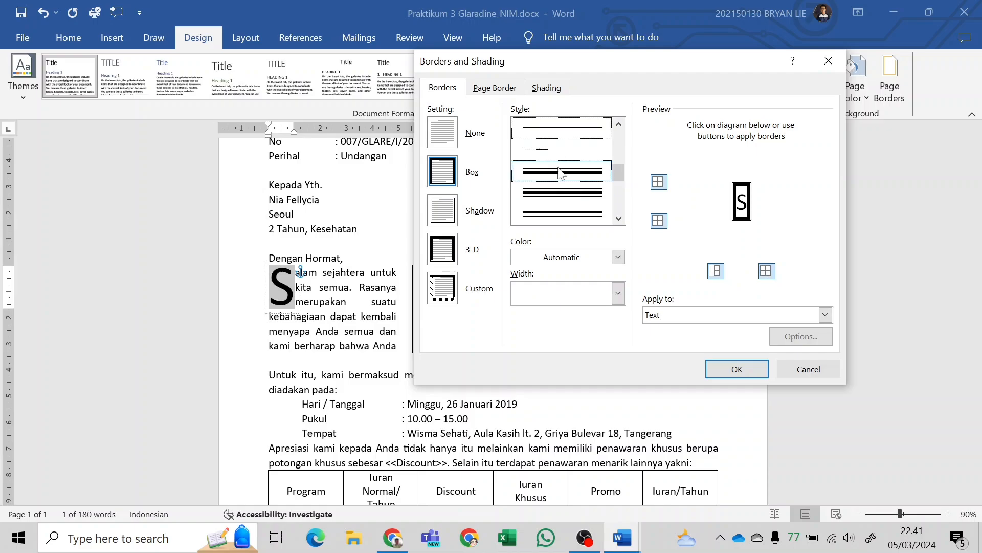
pyautogui.click(563, 193)
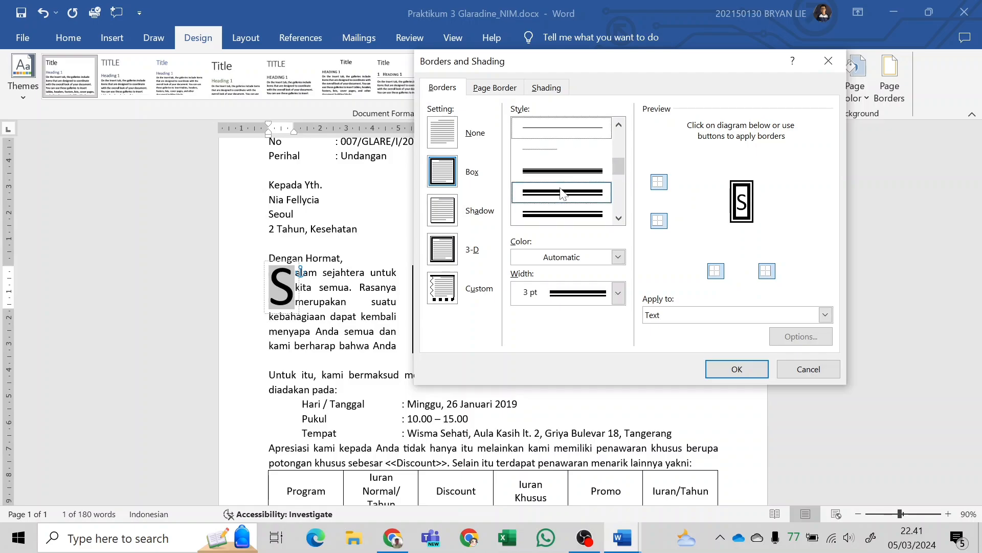
pyautogui.scroll(-1, 529, 214)
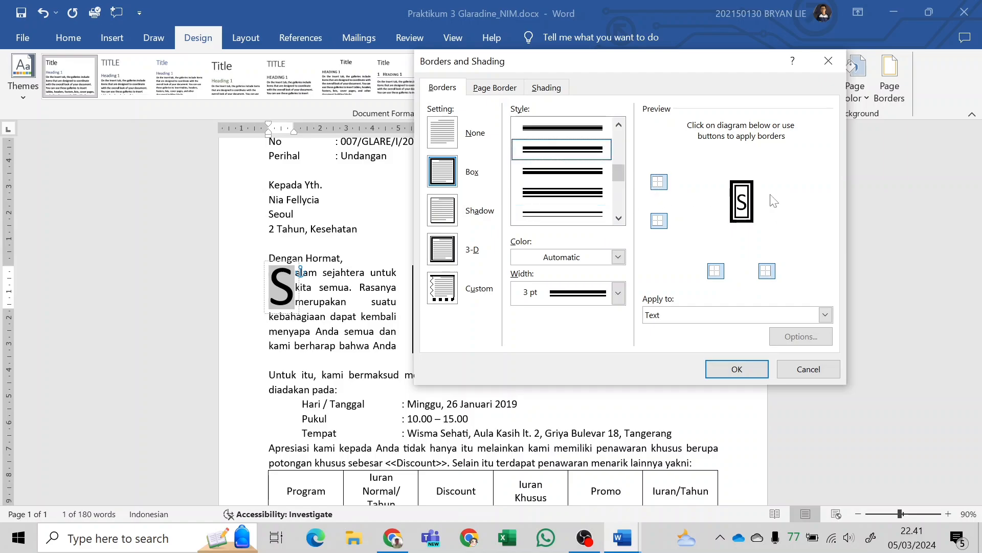
pyautogui.click(722, 315)
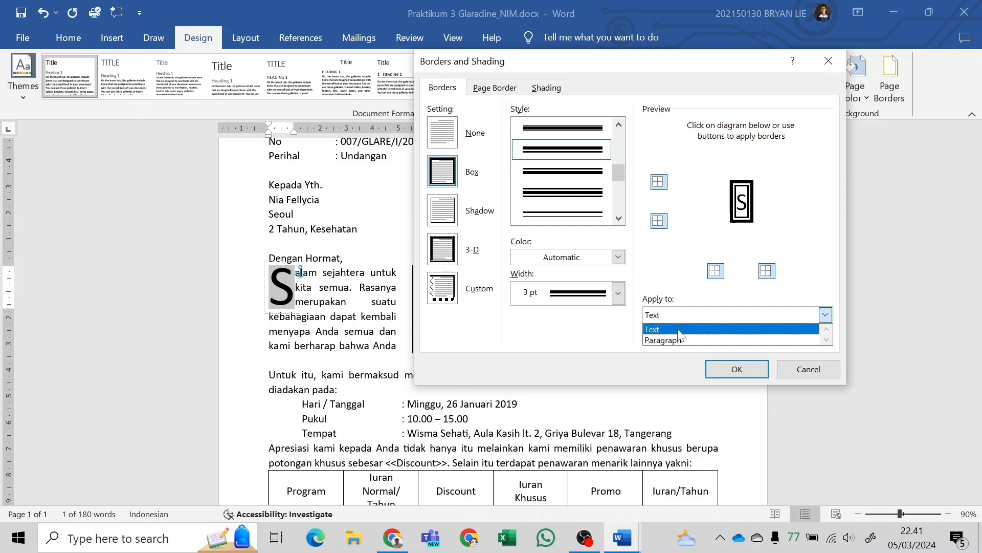
pyautogui.click(679, 329)
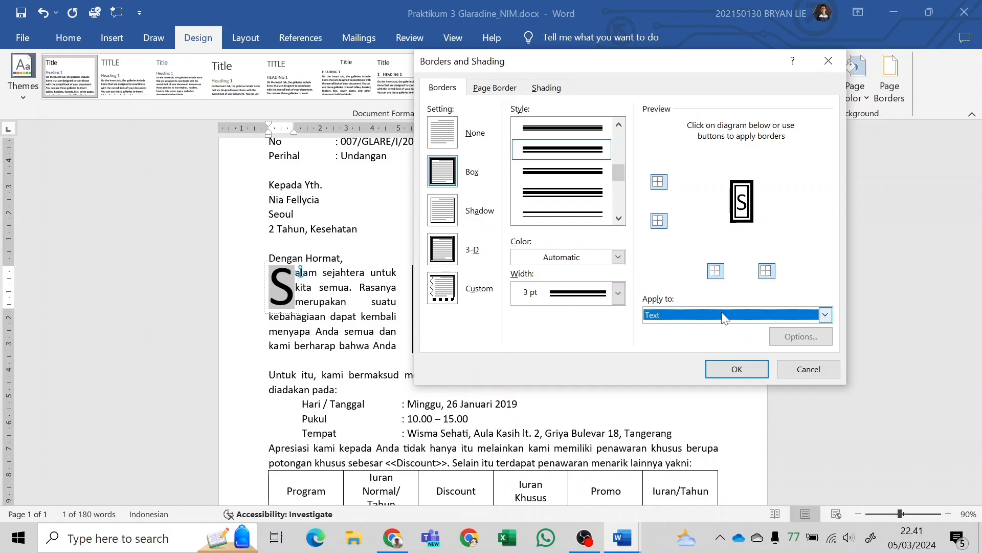
pyautogui.click(742, 371)
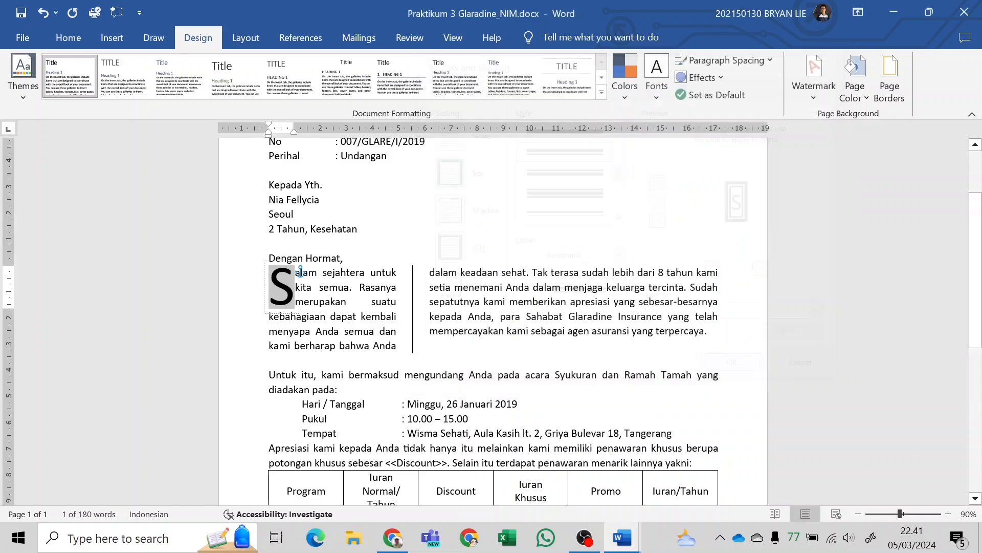
pyautogui.click(311, 271)
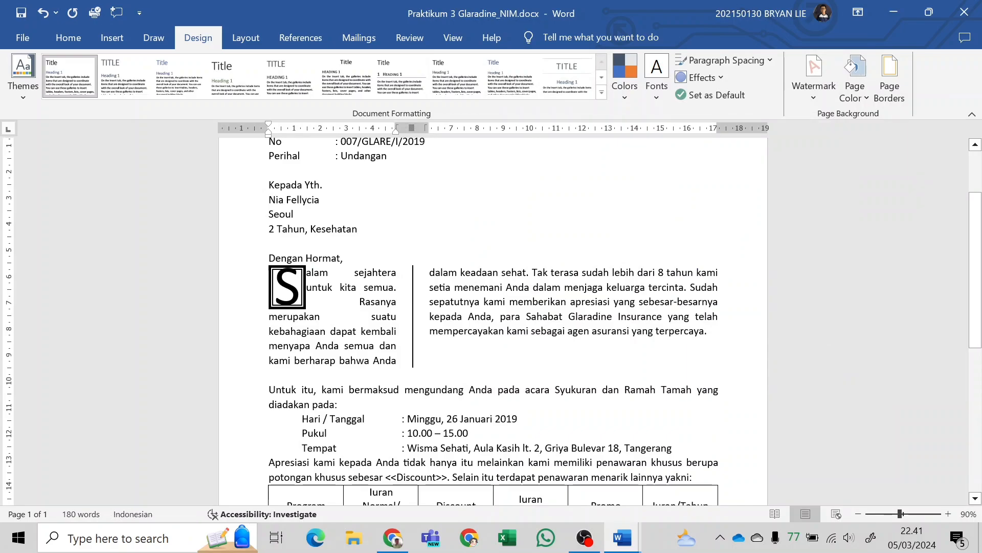
pyautogui.click(312, 271)
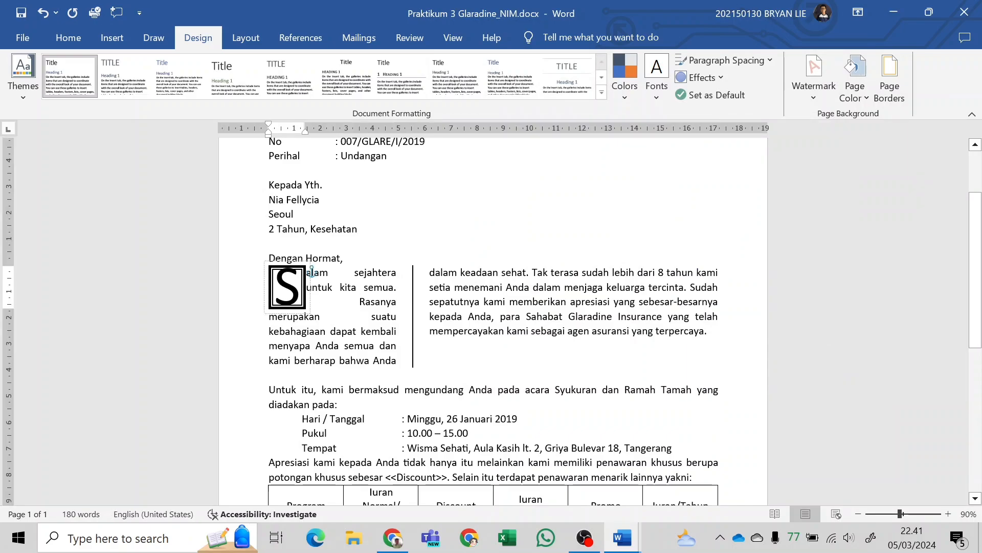
pyautogui.click(307, 289)
pyautogui.moveTo(307, 289); pyautogui.dragTo(307, 289)
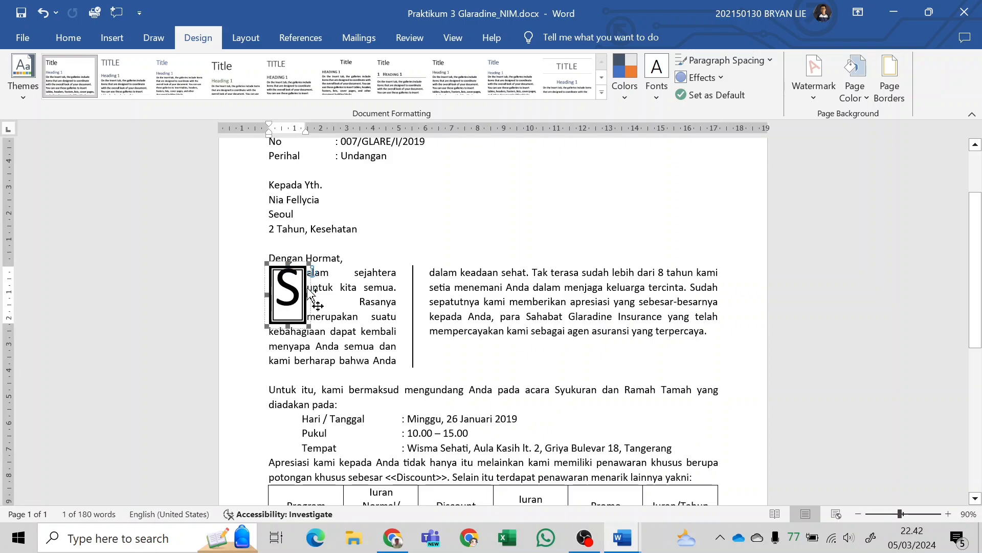
pyautogui.hotkey('ctrl', 'z')
pyautogui.click(358, 301)
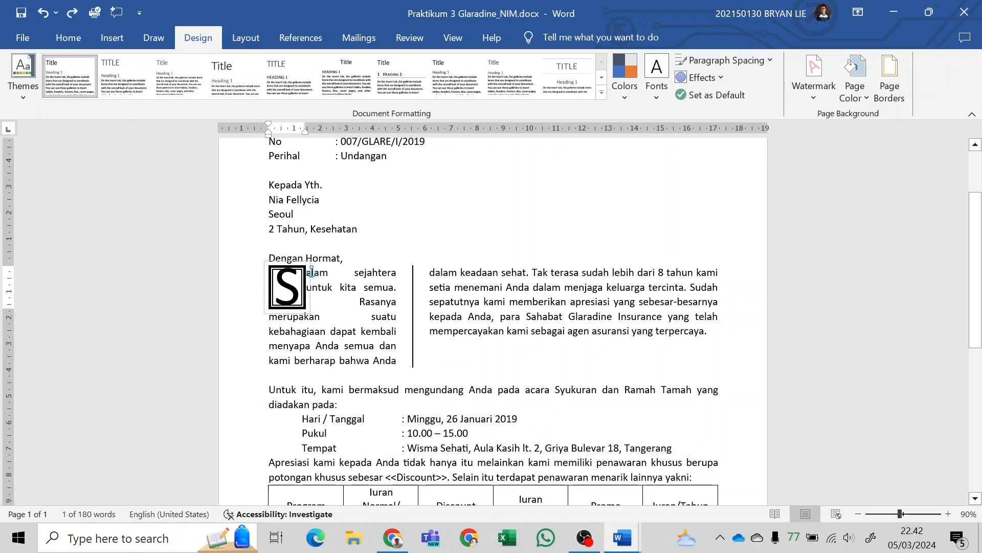
# Widen the frame of the drop cap S slightly to leave a gap between its border and the adjoining paragraph text.
pyautogui.click(288, 288)
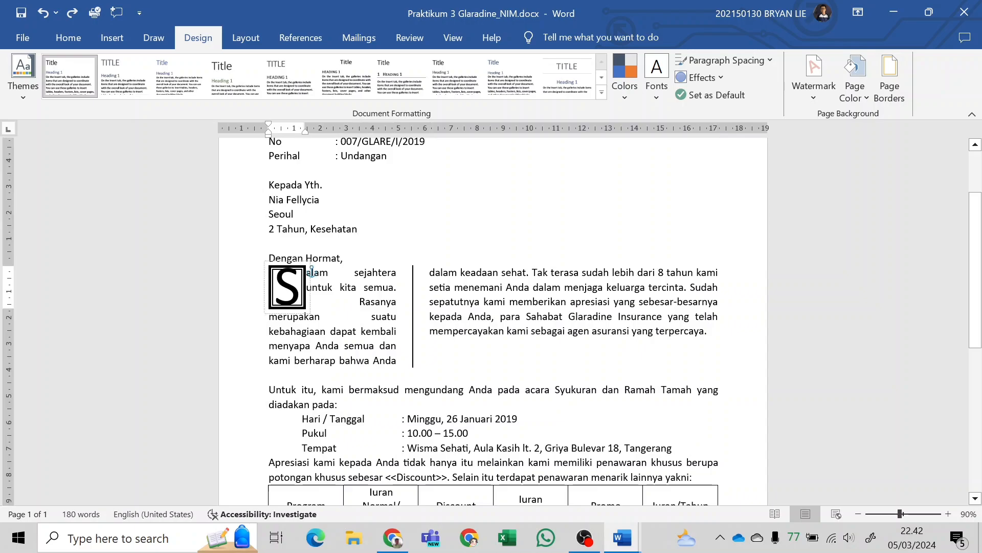
pyautogui.click(304, 311)
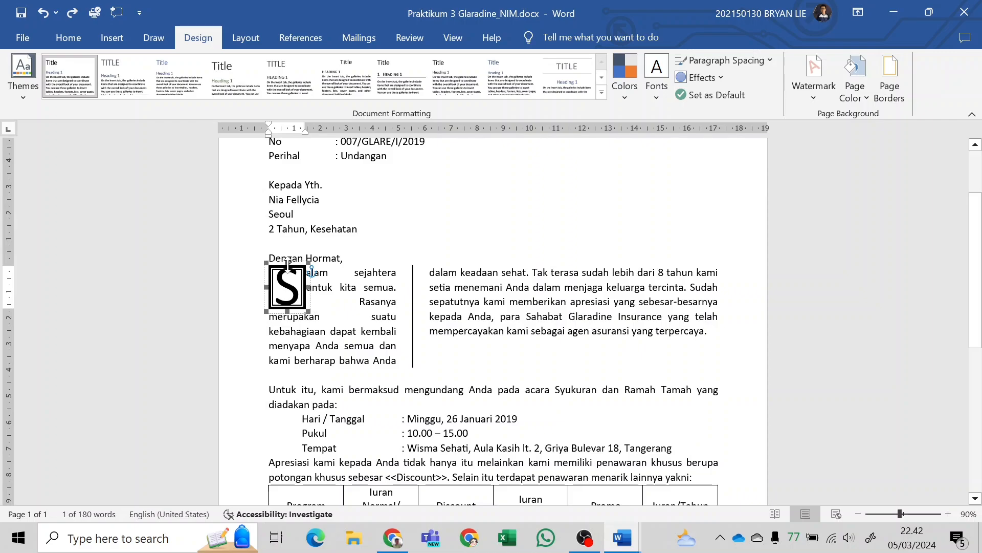
pyautogui.moveTo(309, 287)
pyautogui.mouseDown()
pyautogui.moveTo(318, 287)
pyautogui.moveTo(294, 316)
pyautogui.moveTo(326, 290)
pyautogui.mouseUp()
pyautogui.click(387, 331)
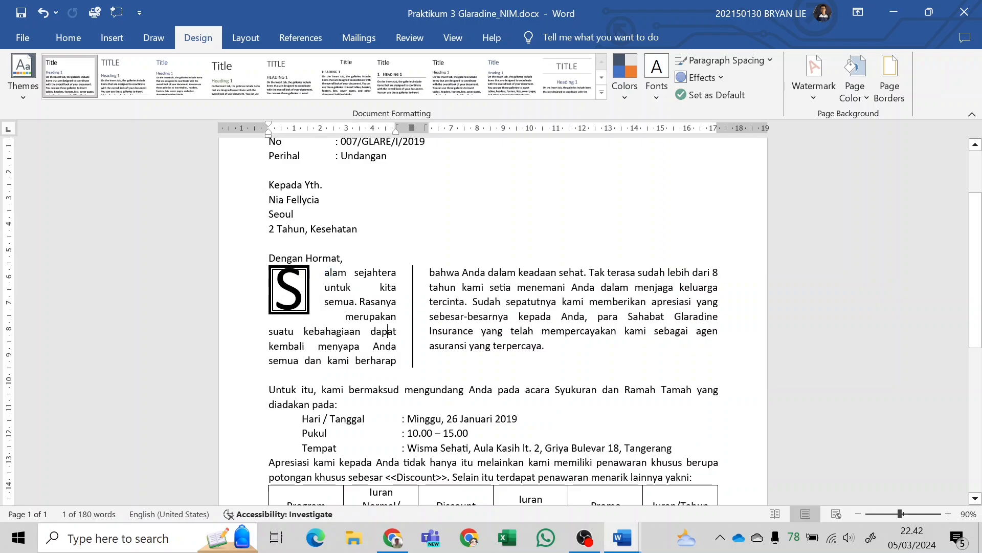
pyautogui.click(297, 297)
pyautogui.click(328, 310)
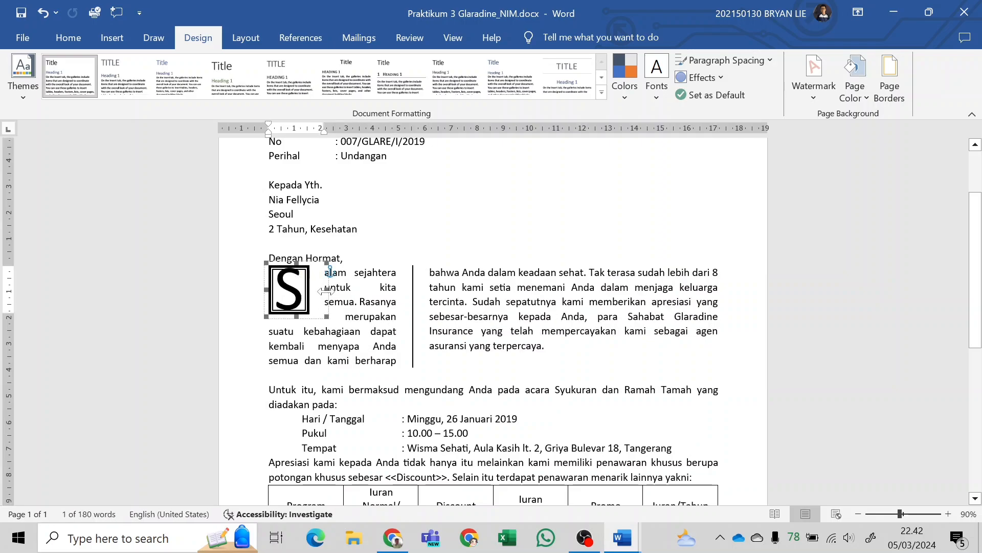
pyautogui.moveTo(326, 290)
pyautogui.mouseDown()
pyautogui.moveTo(316, 291)
pyautogui.moveTo(324, 290)
pyautogui.mouseUp()
pyautogui.click(363, 316)
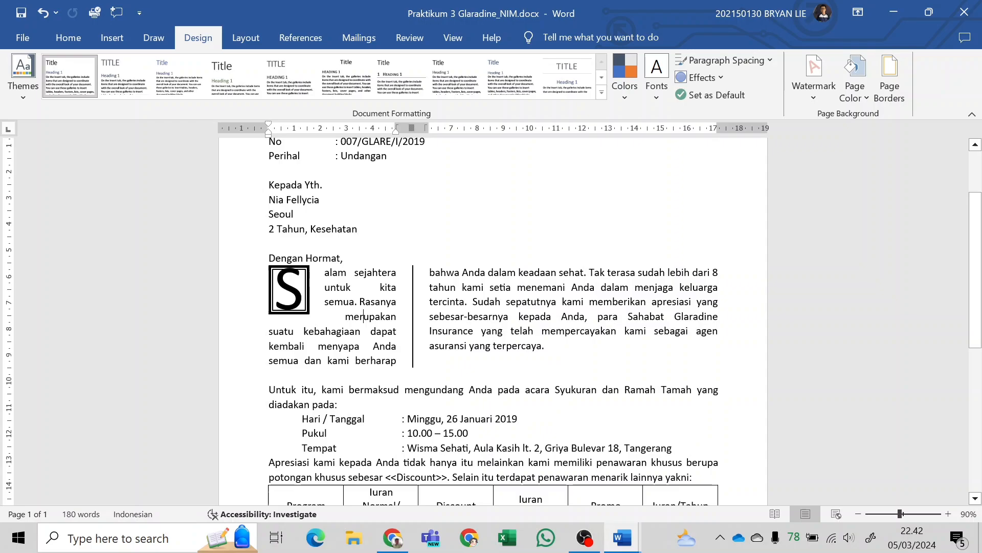
# Switch to the module PDF in Chrome and examine the sample's premium table and the discount and Iuran Khusus rules on page 79.
pyautogui.scroll(-6, 492, 318)
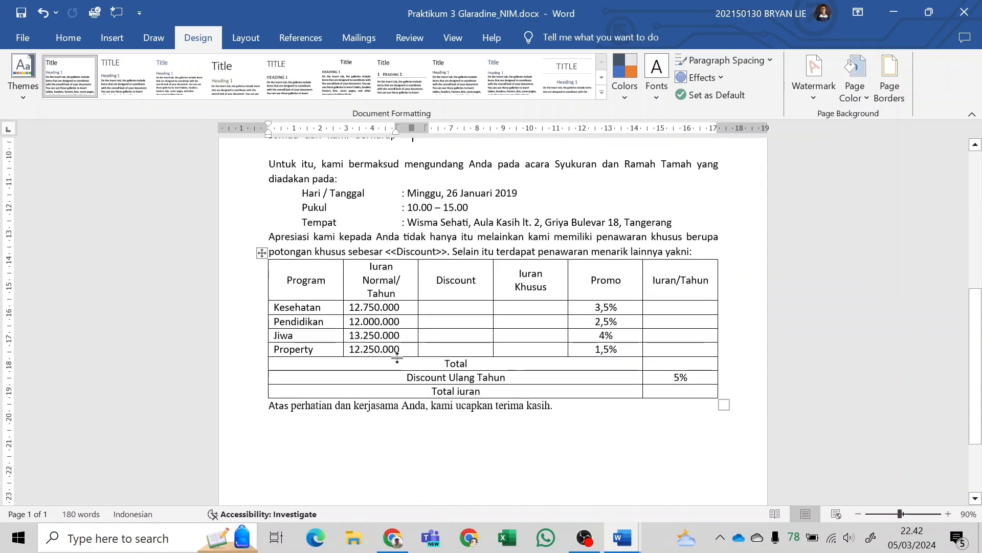
pyautogui.scroll(-3, 709, 313)
pyautogui.hotkey('alt', 'Tab')
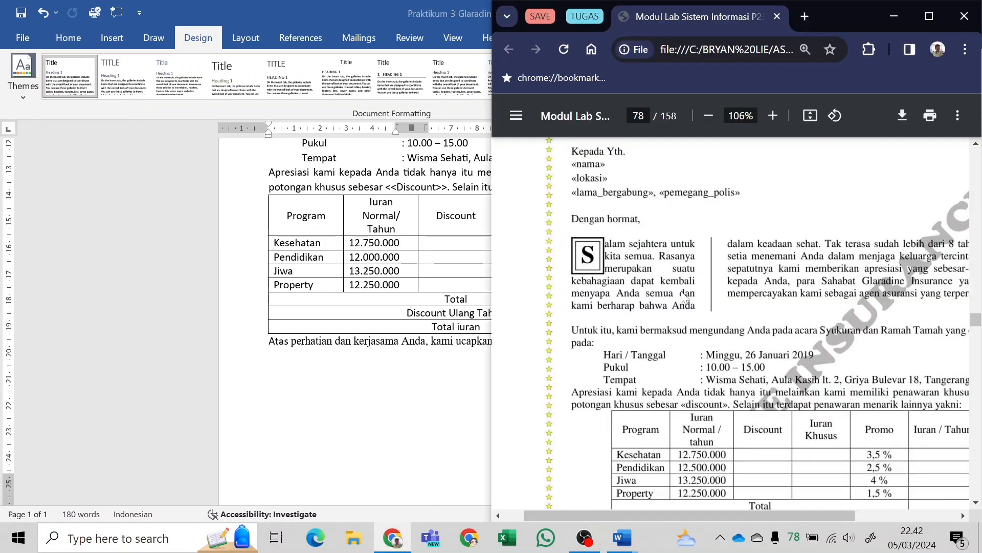
pyautogui.scroll(5, 669, 292)
pyautogui.scroll(-6, 669, 292)
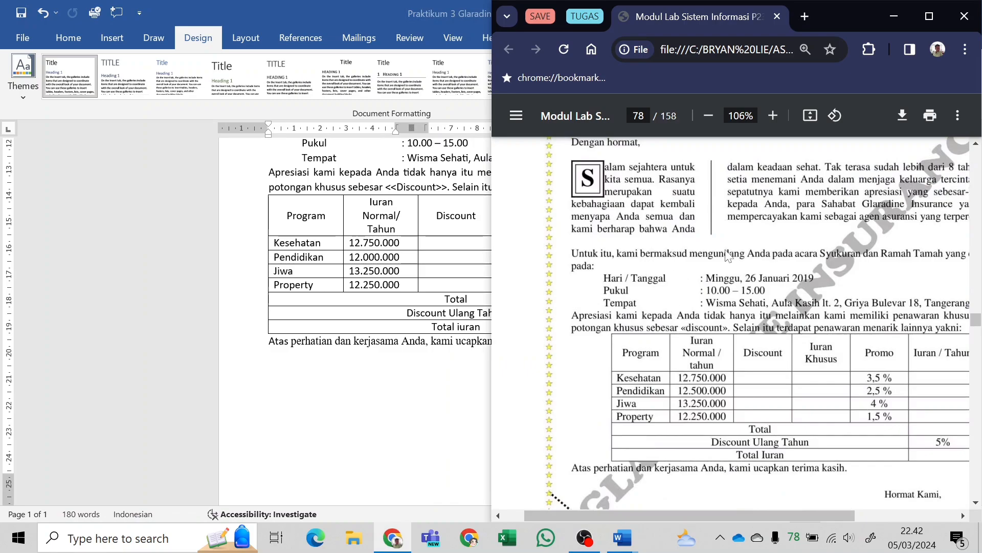
pyautogui.scroll(-2, 735, 276)
pyautogui.scroll(-3, 735, 276)
pyautogui.scroll(3, 788, 269)
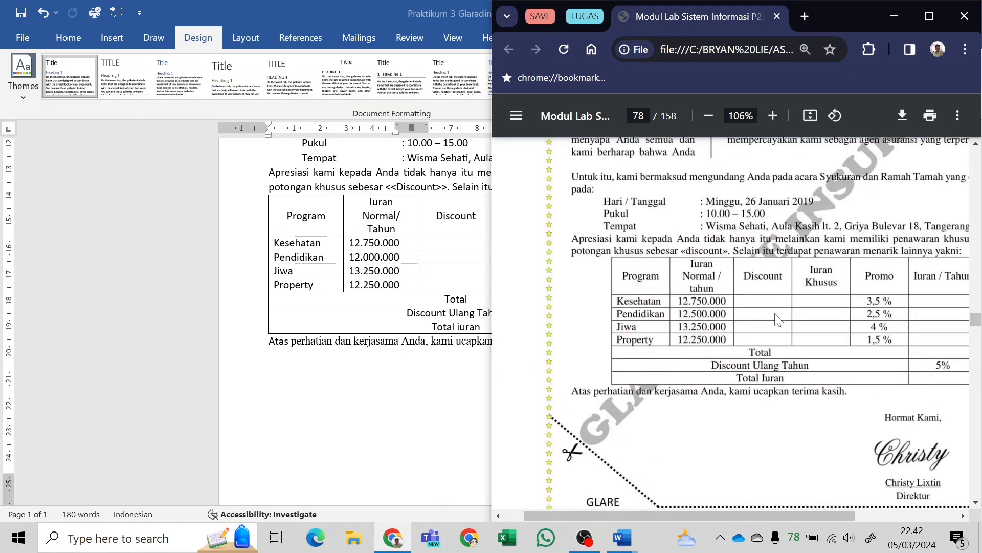
pyautogui.hscroll(3, 778, 320)
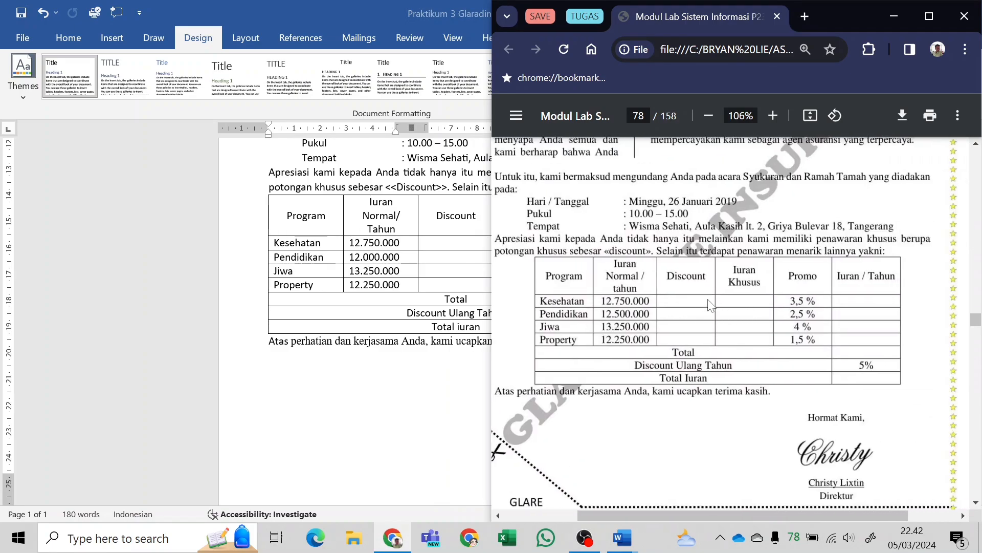
pyautogui.keyDown('ctrl'); pyautogui.scroll(-3, 715, 307); pyautogui.keyUp('ctrl')
pyautogui.scroll(-10, 715, 307)
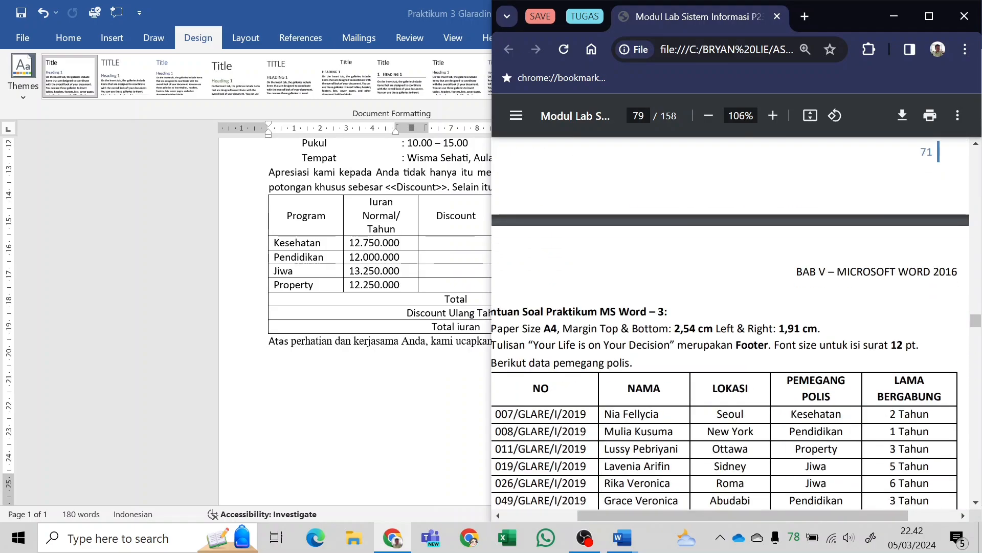
pyautogui.scroll(-8, 643, 309)
pyautogui.scroll(6, 635, 319)
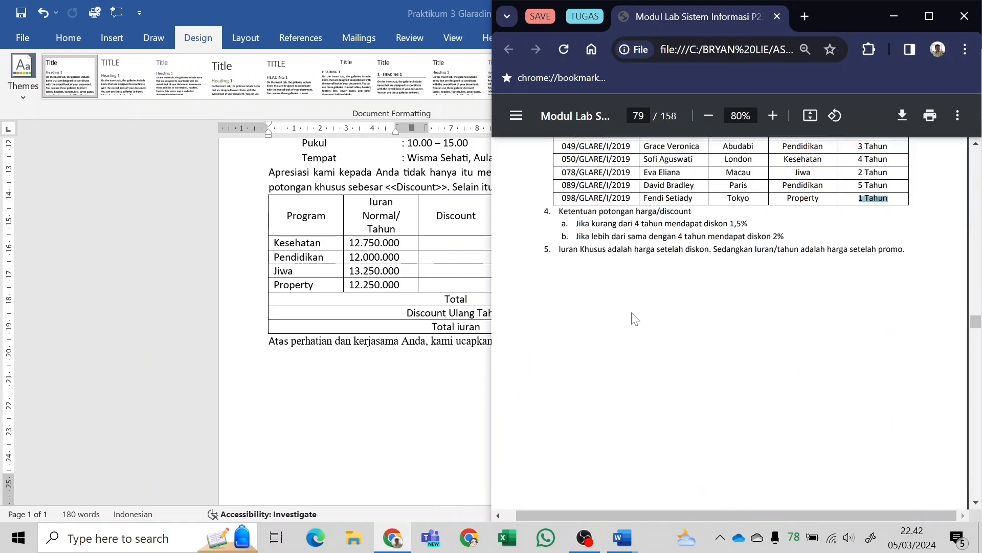
pyautogui.keyDown('ctrl'); pyautogui.scroll(2, 753, 322); pyautogui.keyUp('ctrl')
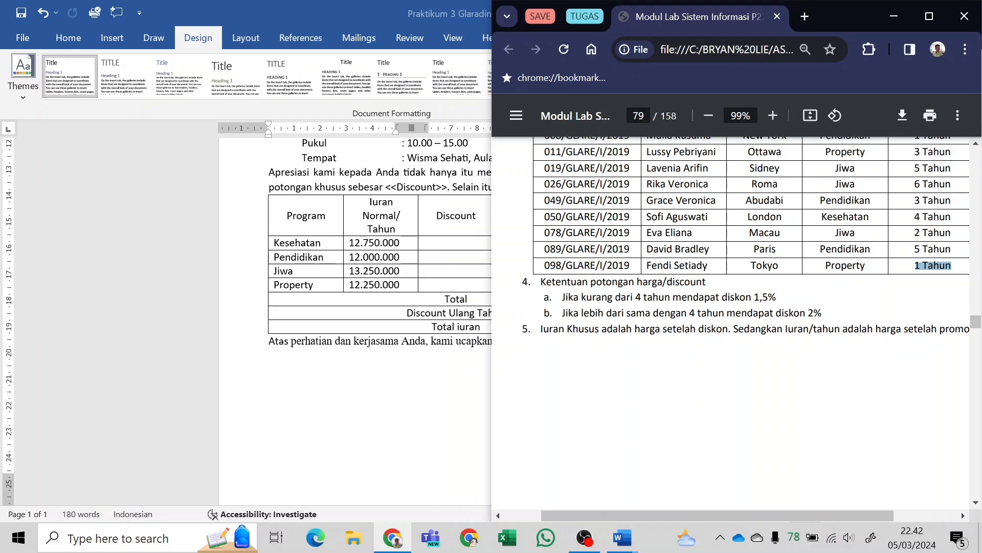
# In Word, start an If...Then...Else merge rule in the Kesehatan row's Discount cell, with the condition LAMA_BERGABUNG Less than 4 Tahun.
pyautogui.click(450, 243)
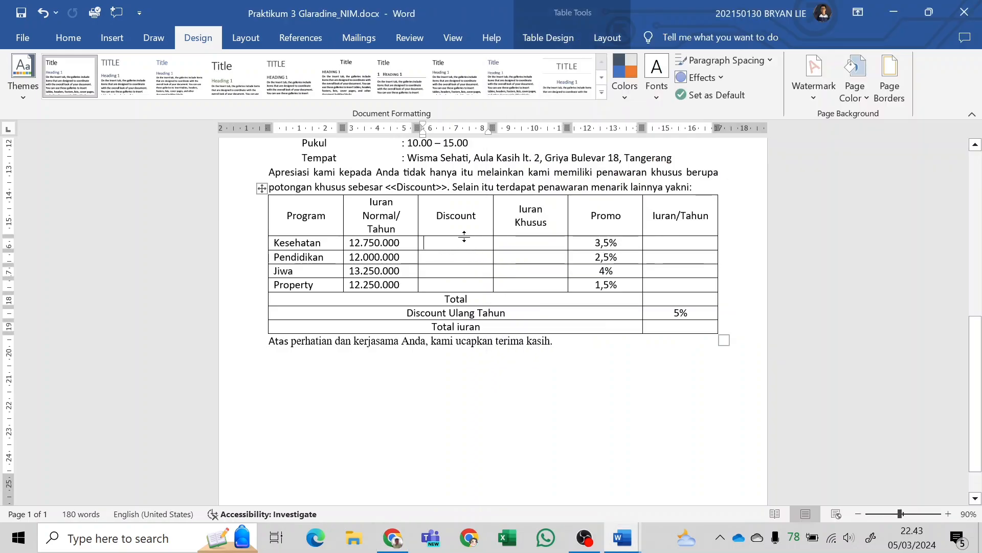
pyautogui.click(354, 46)
pyautogui.click(477, 60)
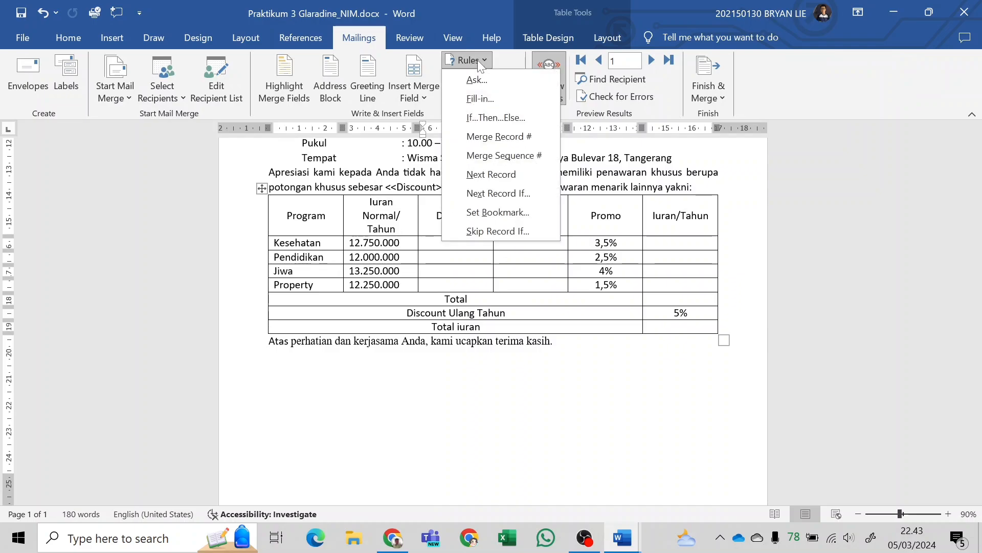
pyautogui.click(500, 118)
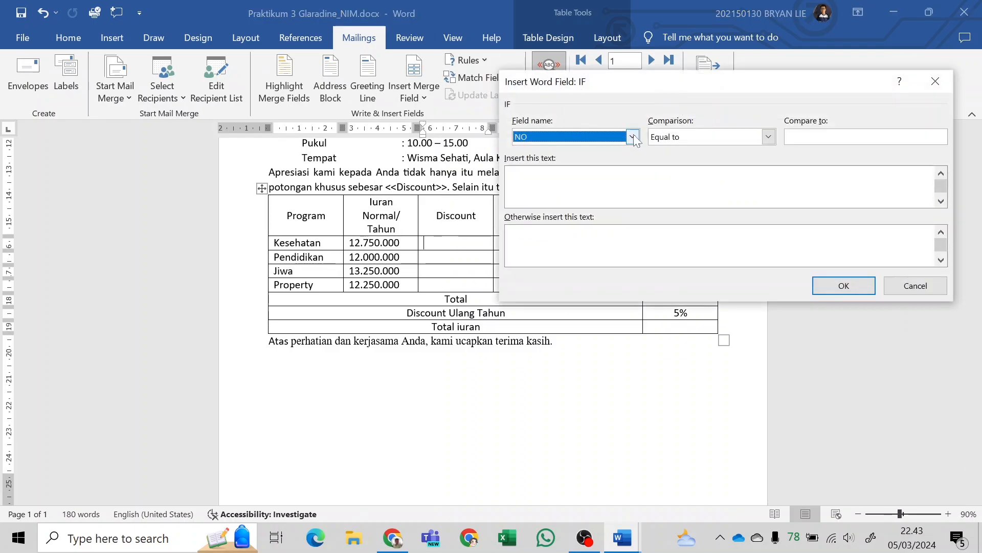
pyautogui.click(633, 137)
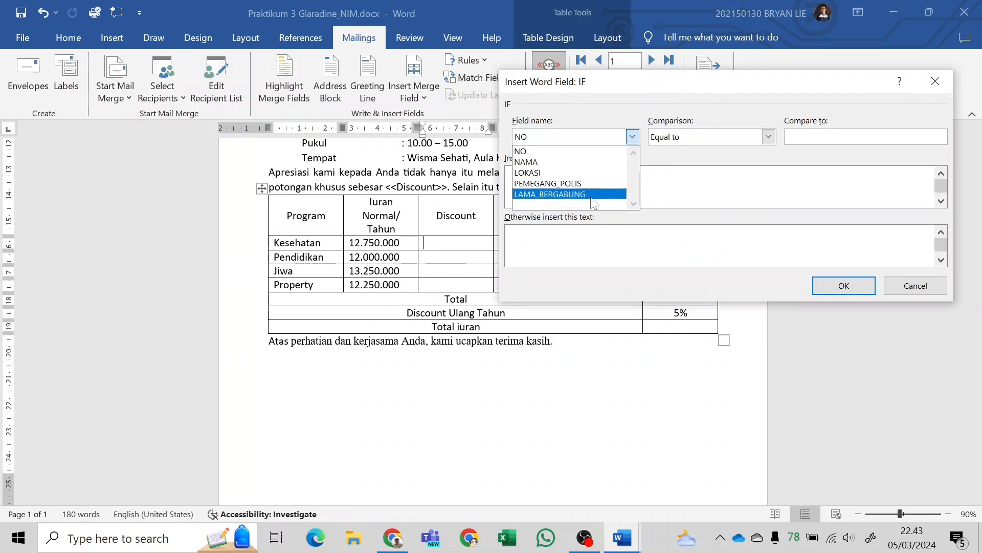
pyautogui.click(565, 197)
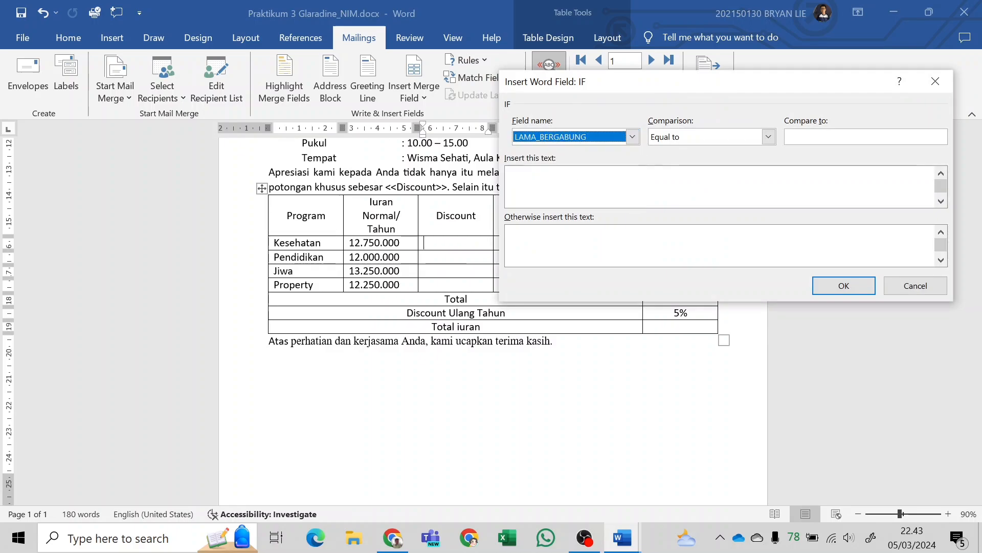
pyautogui.click(743, 134)
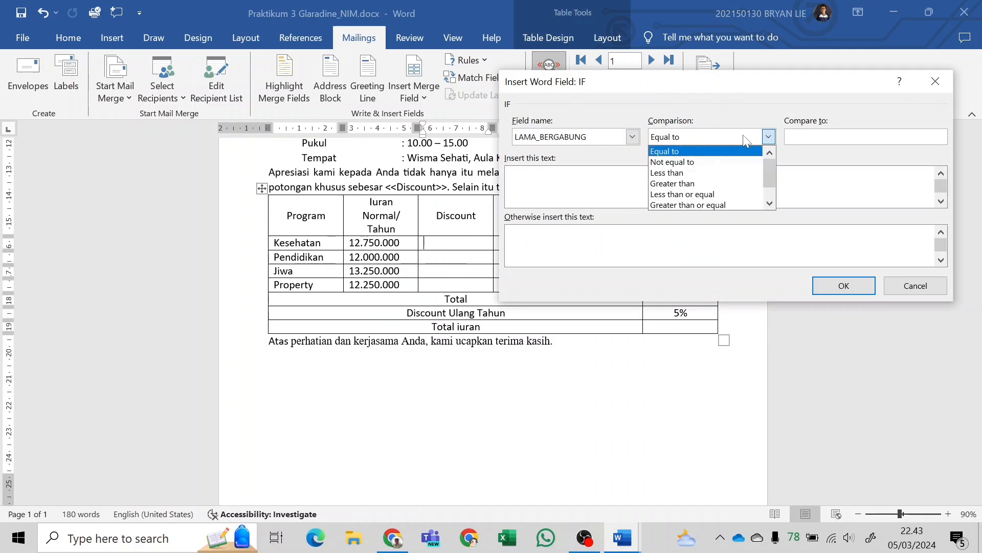
pyautogui.click(679, 174)
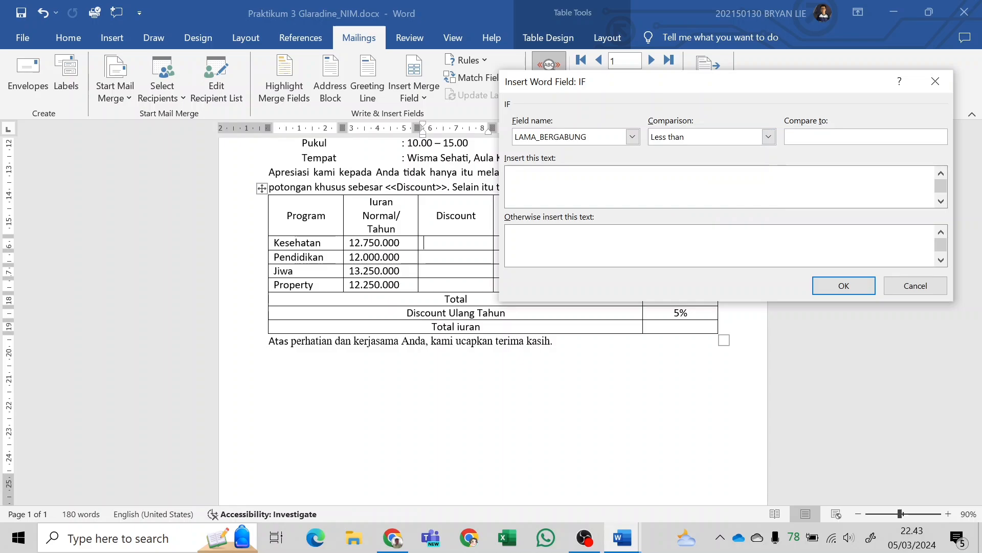
pyautogui.write('4 Tahun')
pyautogui.press('Tab')
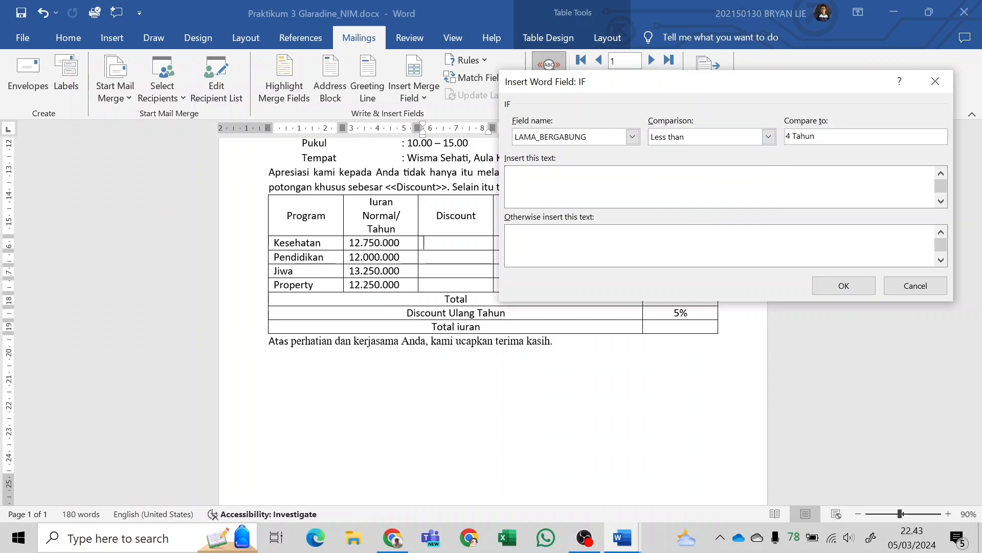
# Set the rule to insert 1,5% when the condition is met and 2% otherwise, and insert it in the cell.
pyautogui.write('2')
pyautogui.press('BackSpace')
pyautogui.write('1,5')
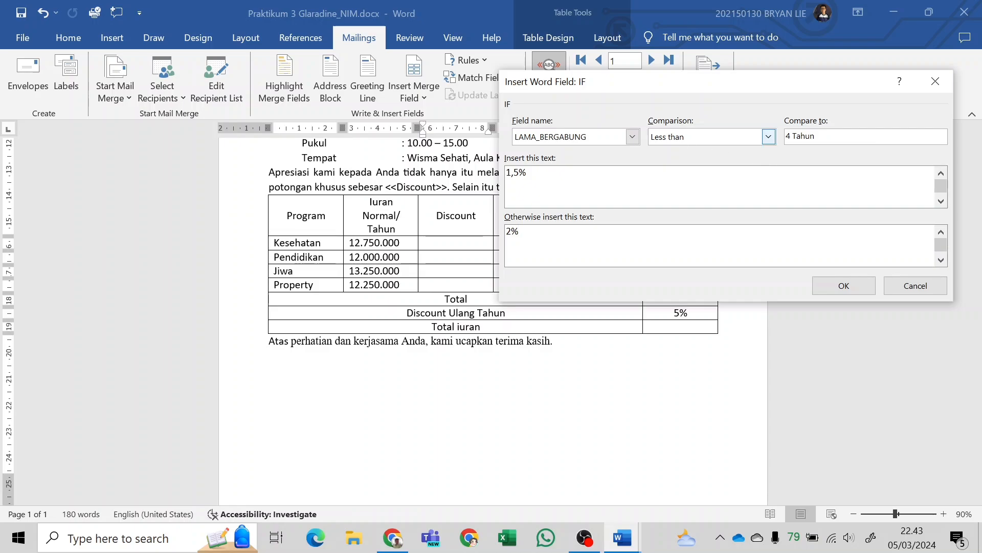
pyautogui.click(844, 285)
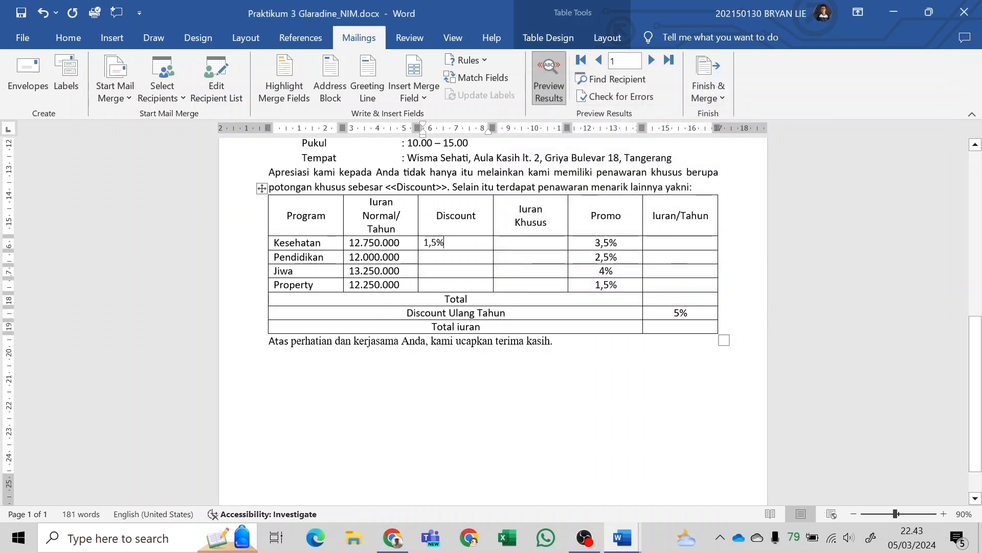
# Preview merge records 2 through 6, checking the Kesehatan discount against each policyholder's length of membership.
pyautogui.scroll(2, 493, 322)
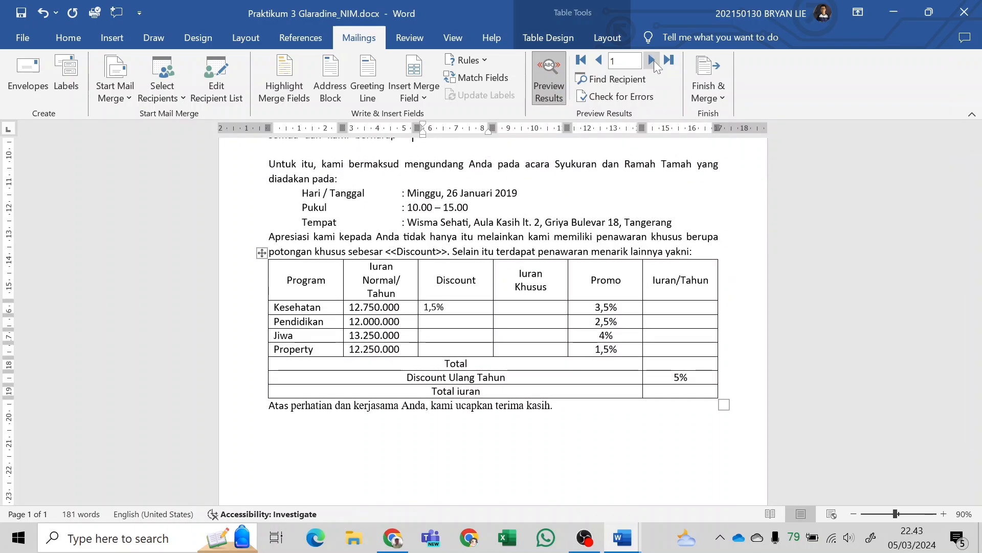
pyautogui.scroll(3, 639, 230)
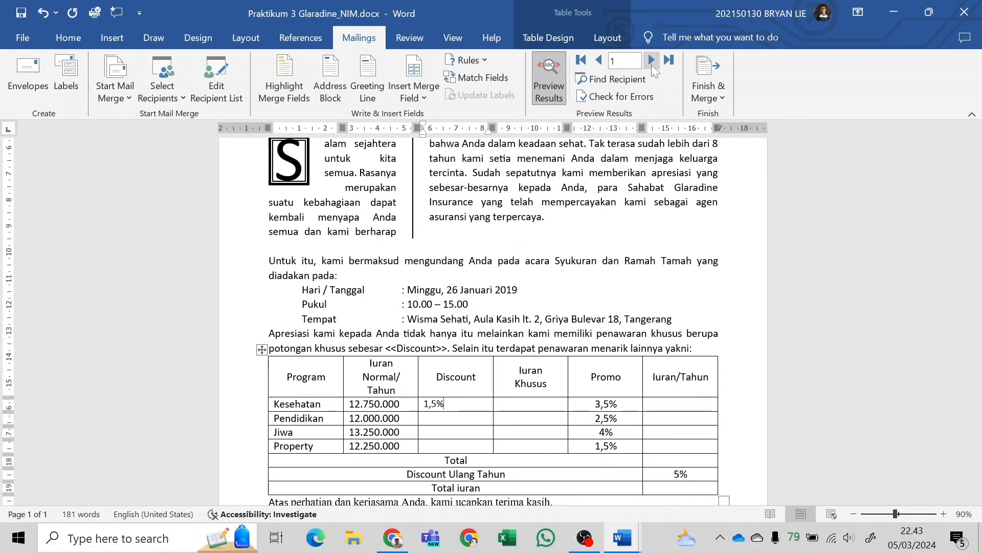
pyautogui.click(651, 60)
pyautogui.scroll(6, 493, 307)
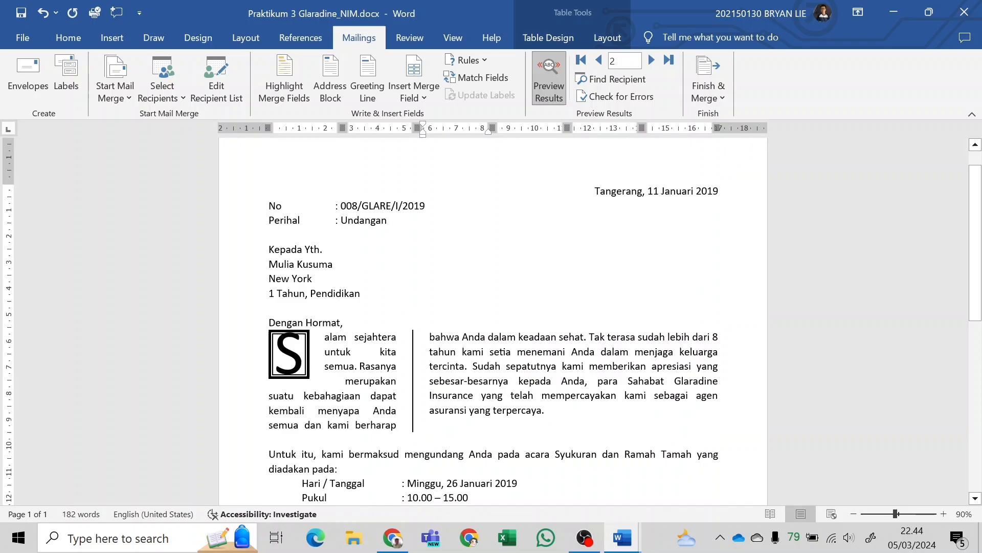
pyautogui.scroll(-5, 493, 307)
pyautogui.scroll(2, 494, 307)
pyautogui.click(652, 60)
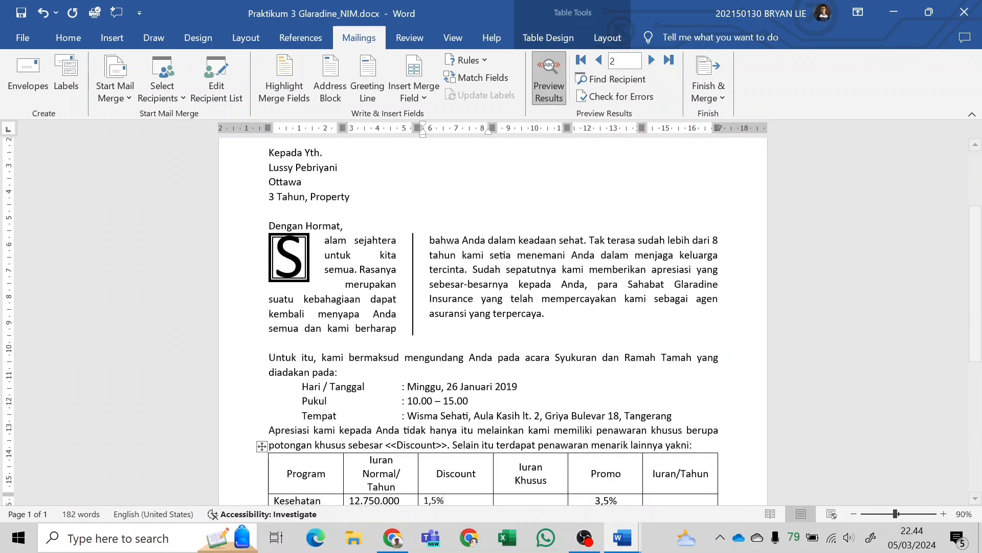
pyautogui.scroll(2, 494, 307)
pyautogui.scroll(-4, 493, 307)
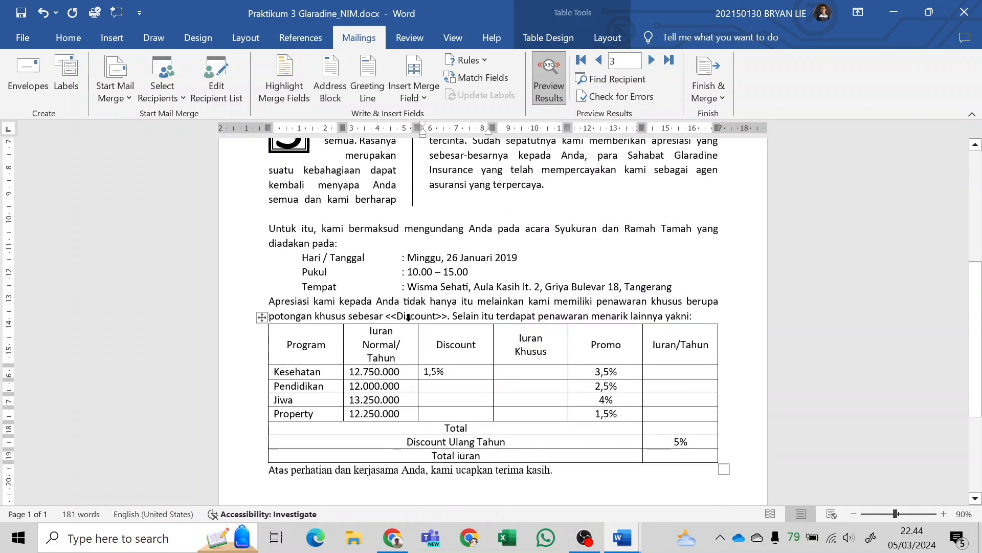
pyautogui.scroll(3, 493, 307)
pyautogui.click(651, 60)
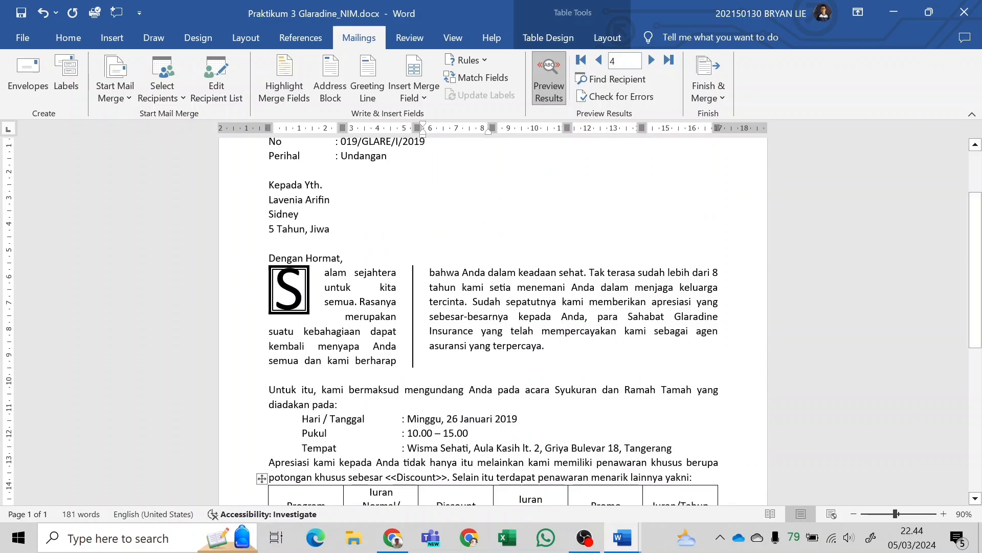
pyautogui.scroll(-4, 493, 321)
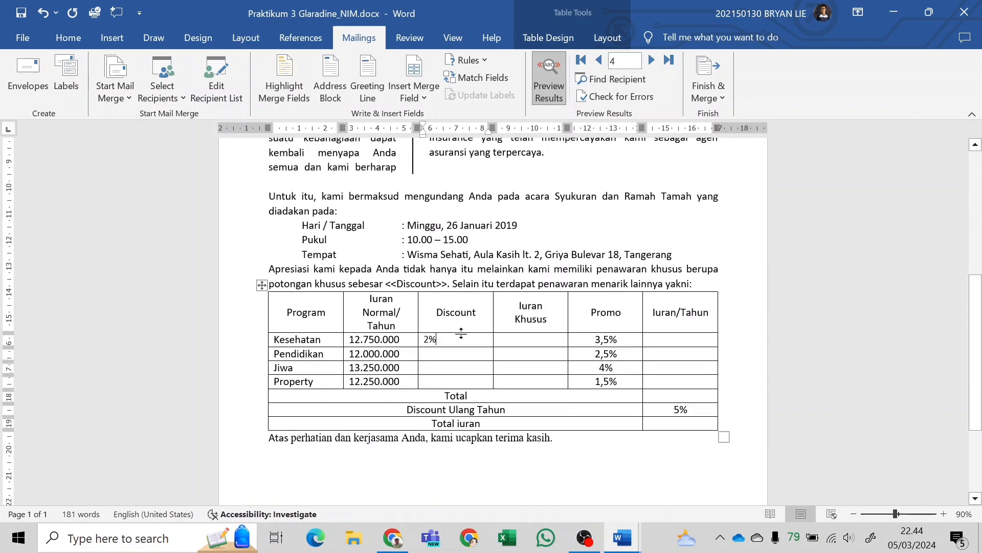
pyautogui.click(652, 61)
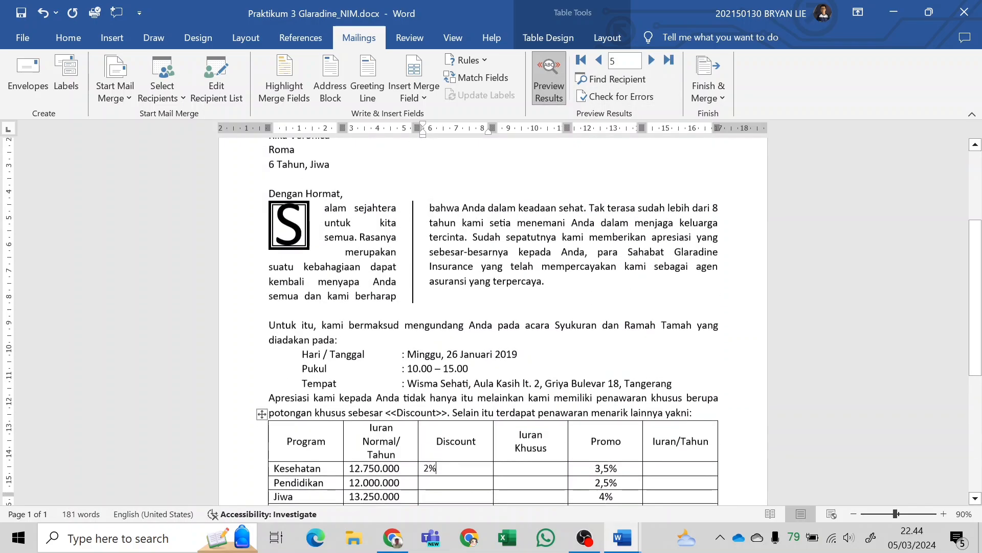
pyautogui.scroll(-3, 493, 320)
pyautogui.click(651, 60)
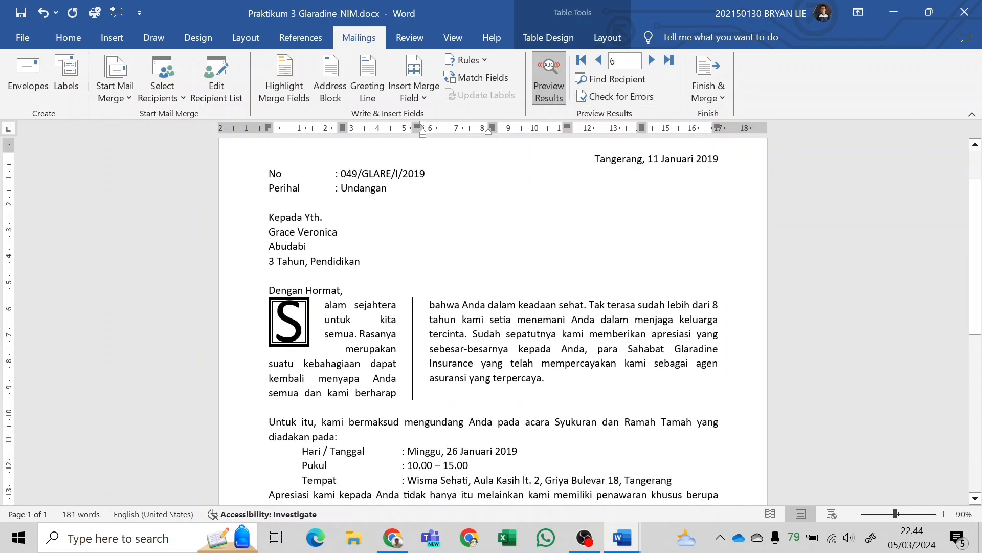
# Return the merge preview to record 1, checking the Kesehatan discount in the table.
pyautogui.click(599, 60)
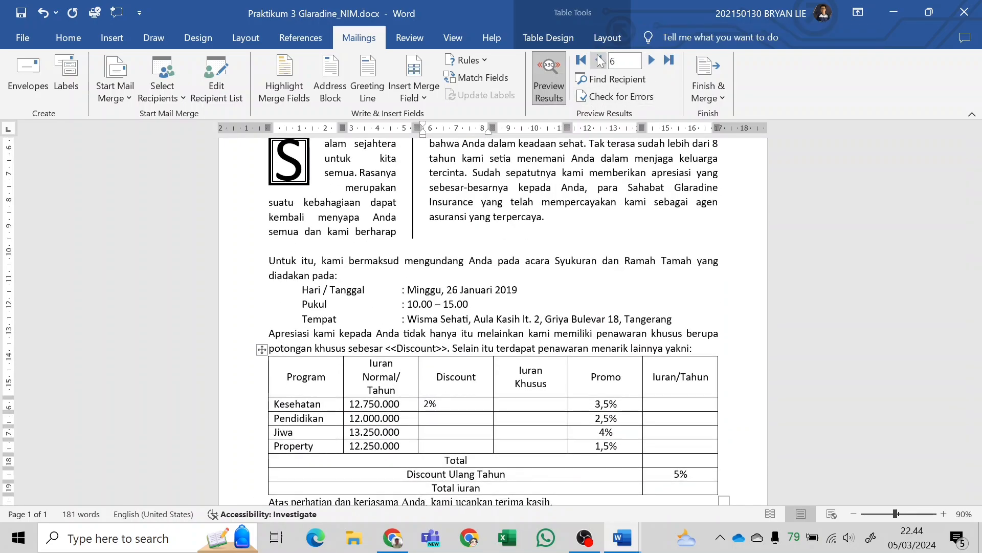
pyautogui.click(600, 60)
pyautogui.click(599, 61)
pyautogui.click(599, 60)
pyautogui.click(599, 61)
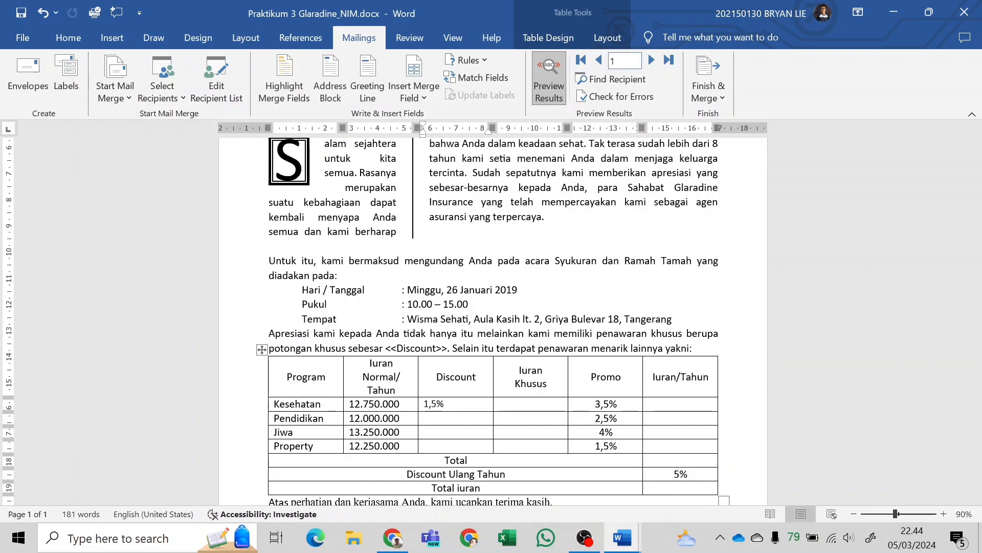
# Copy the Kesehatan row's discount rule field into the Discount cells of the Pendidikan, Jiwa and Property rows.
pyautogui.scroll(-2, 493, 321)
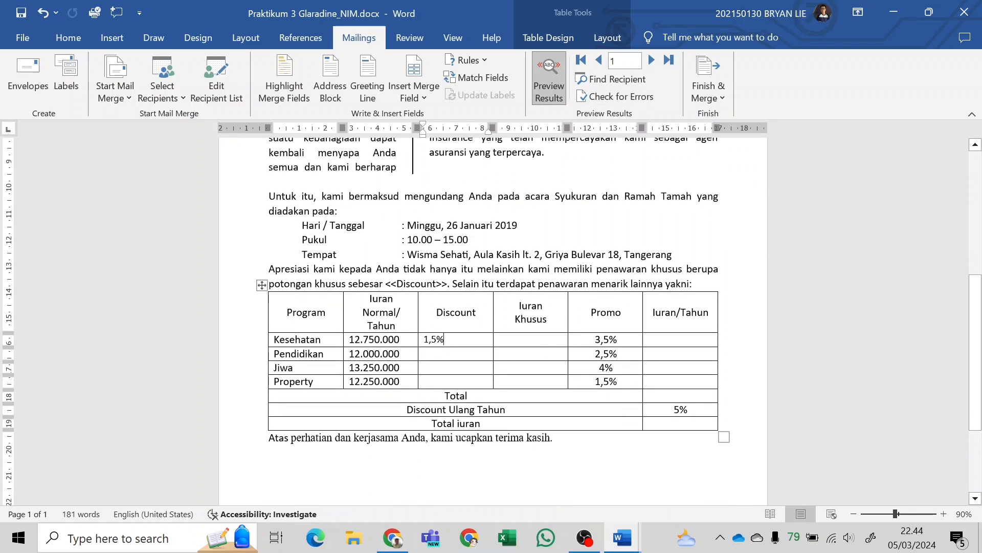
pyautogui.moveTo(424, 339); pyautogui.dragTo(431, 339)
pyautogui.rightClick(437, 339)
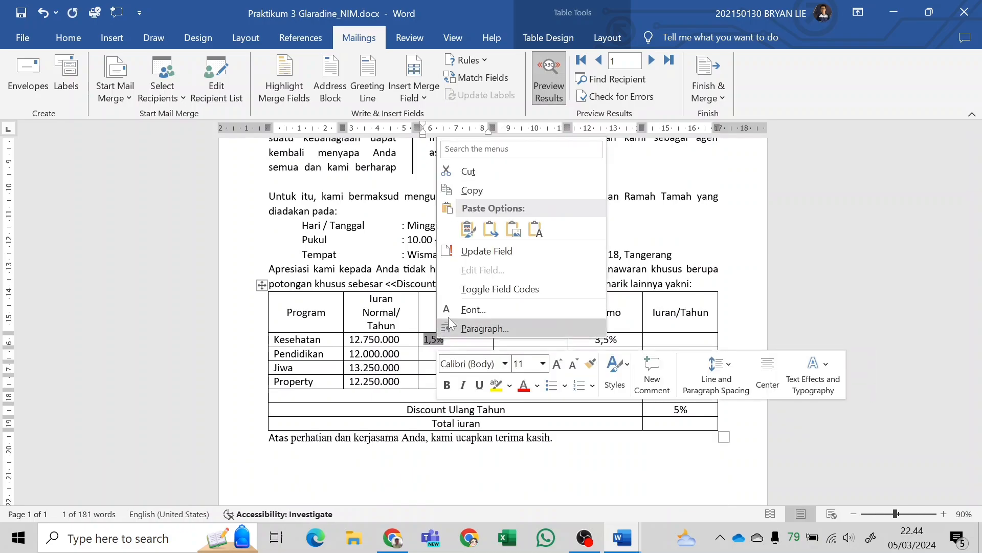
pyautogui.click(481, 191)
pyautogui.click(449, 354)
pyautogui.hotkey('ctrl', 'v')
pyautogui.click(451, 368)
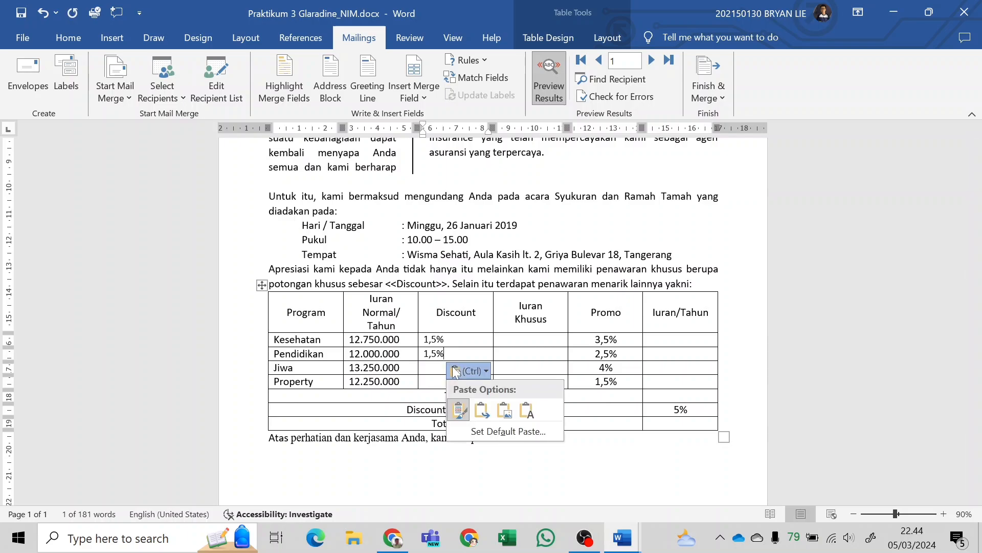
pyautogui.click(452, 370)
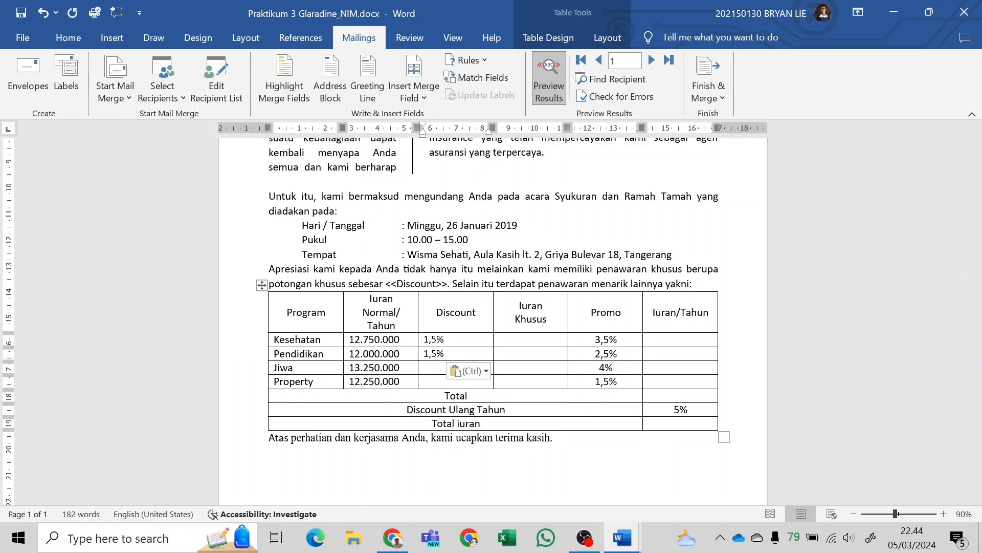
pyautogui.click(433, 368)
pyautogui.hotkey('ctrl', 'v')
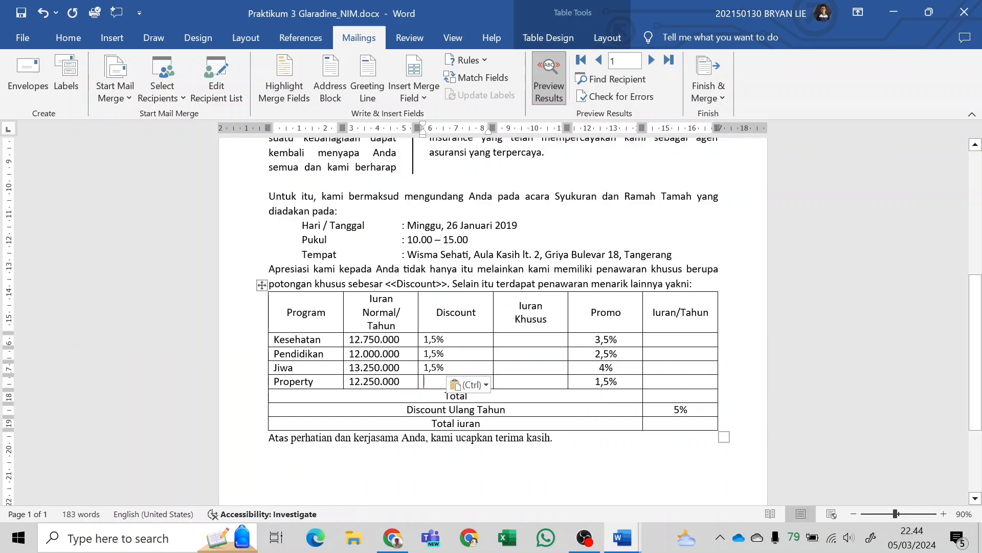
pyautogui.hotkey('ctrl', 'v')
# Preview merge records 2 through 4 to check the discounts in all four program rows, and return to record 1.
pyautogui.click(652, 61)
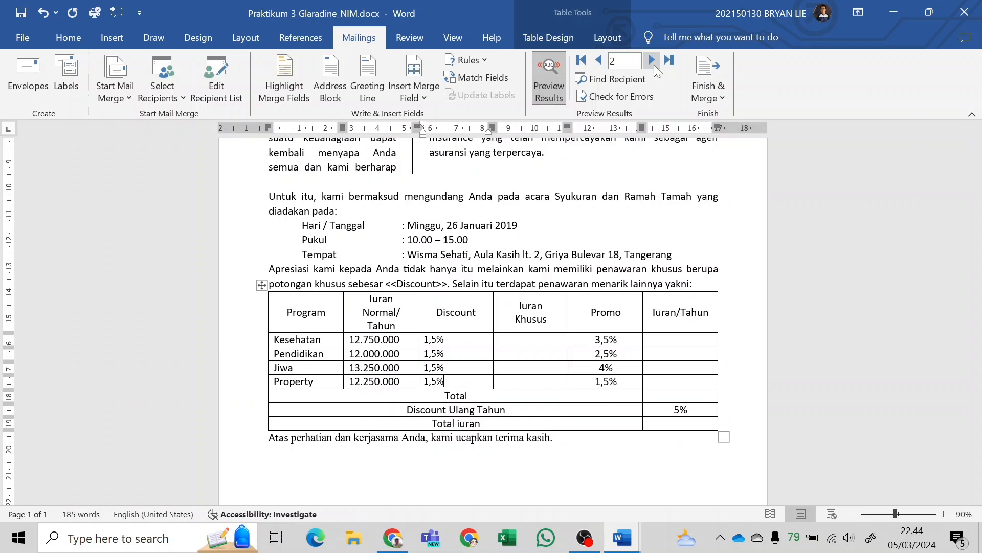
pyautogui.click(653, 61)
pyautogui.click(652, 61)
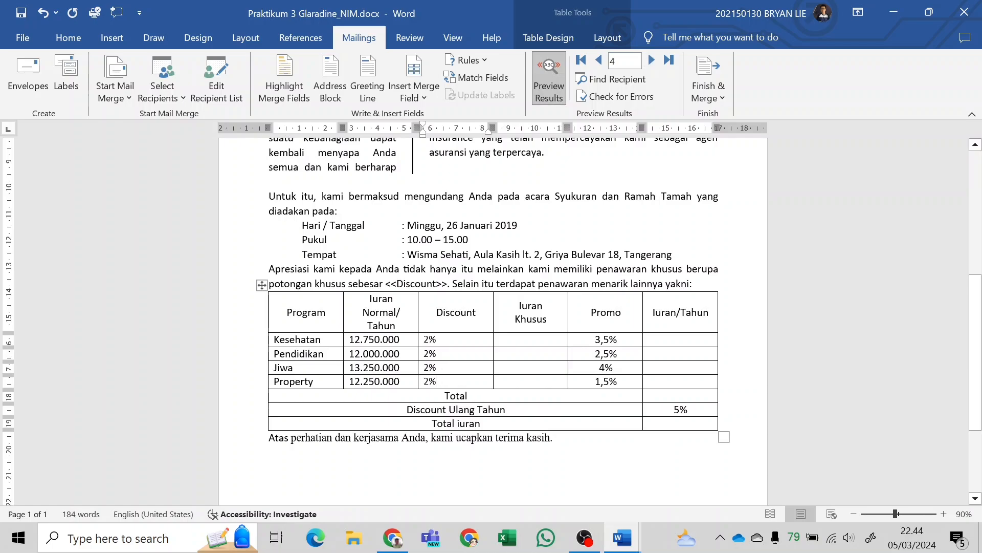
pyautogui.click(600, 60)
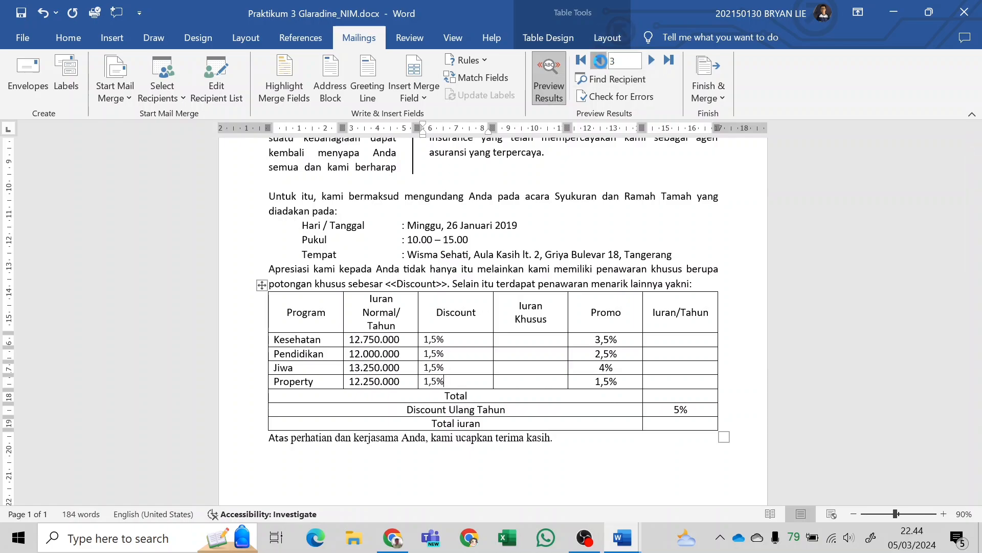
pyautogui.click(600, 61)
pyautogui.click(600, 60)
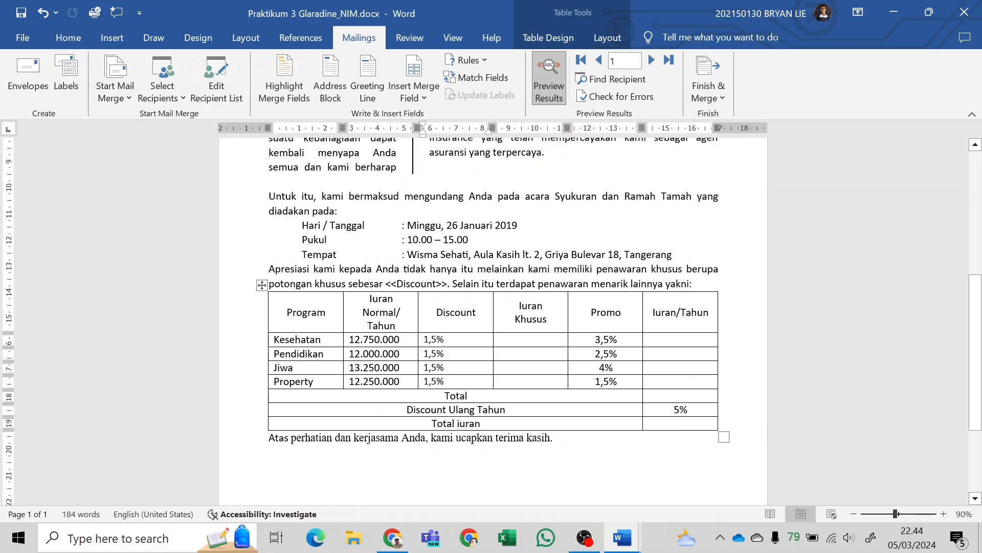
# Center the discount values of the Kesehatan, Pendidikan, Jiwa and Property rows within their cells.
pyautogui.moveTo(435, 339); pyautogui.dragTo(450, 381)
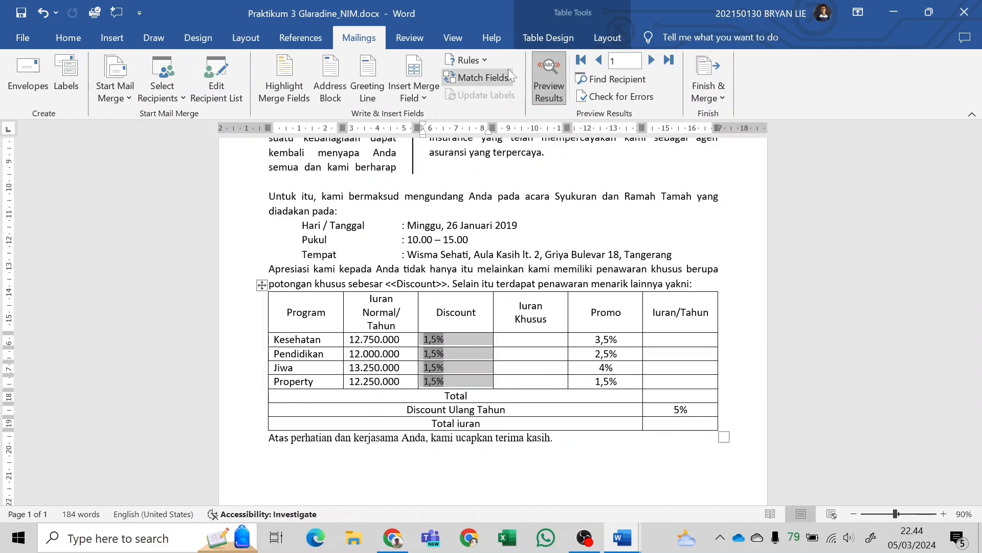
pyautogui.click(608, 39)
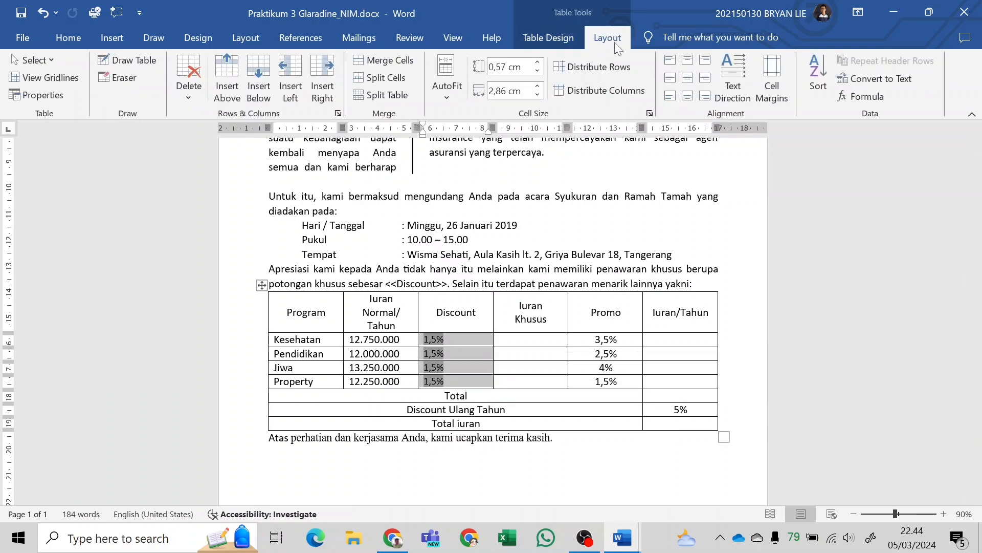
pyautogui.click(688, 80)
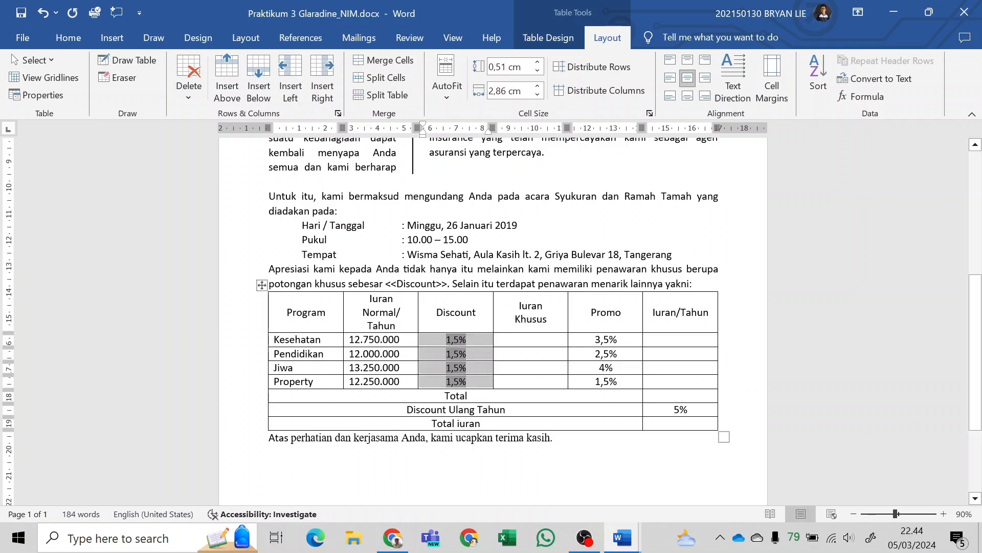
# Insert the formula =B2-(B2*C2) in the Kesehatan row's Iuran Khusus cell.
pyautogui.click(553, 336)
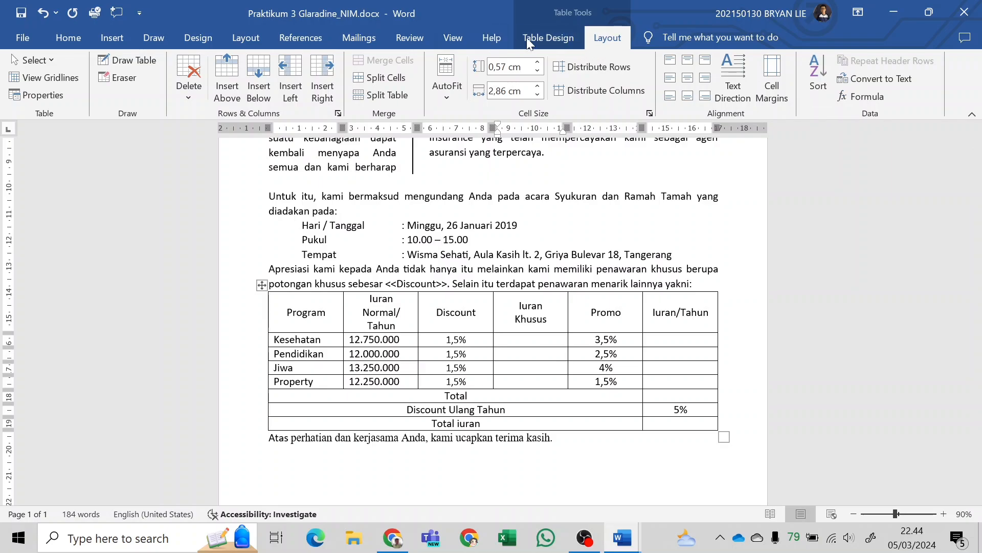
pyautogui.click(370, 43)
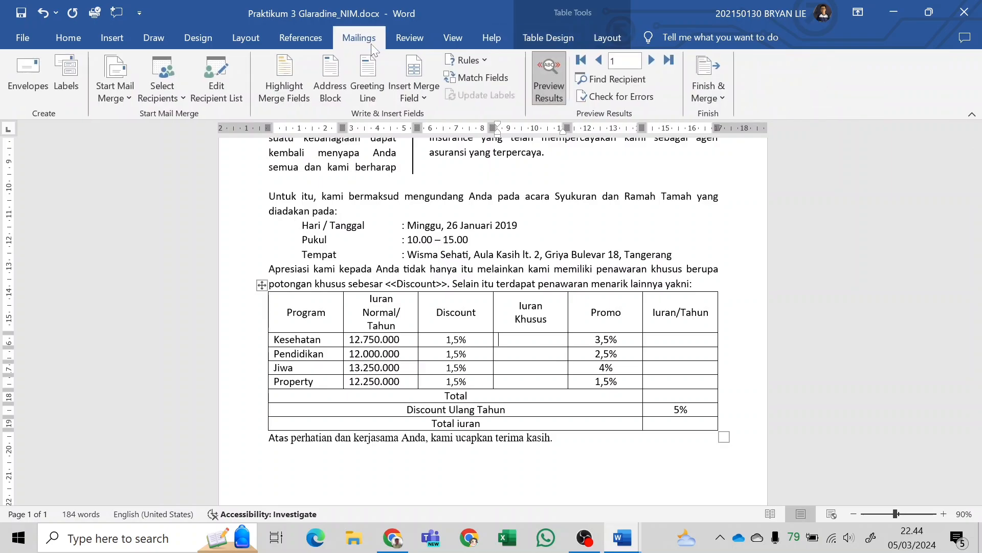
pyautogui.click(616, 36)
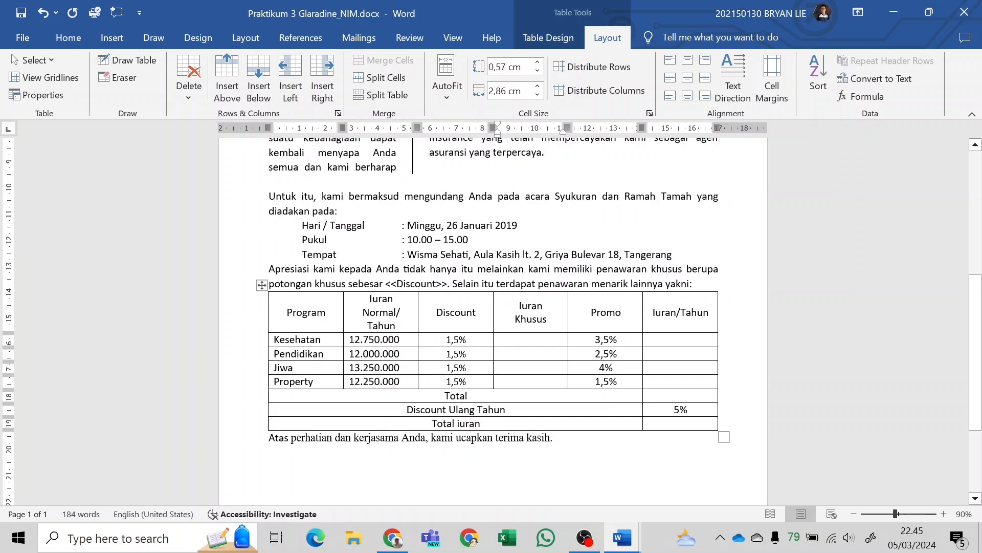
pyautogui.click(858, 97)
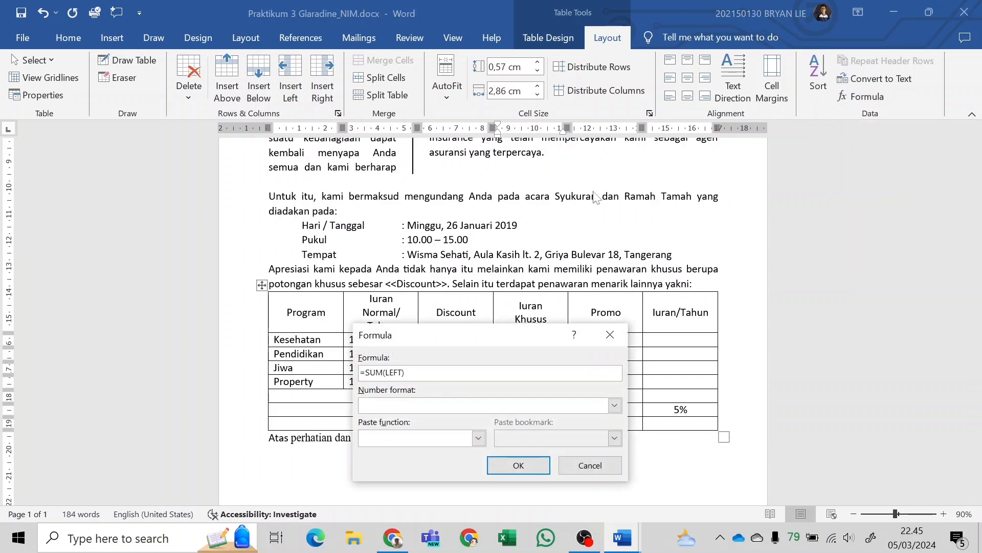
pyautogui.moveTo(490, 335); pyautogui.dragTo(768, 109)
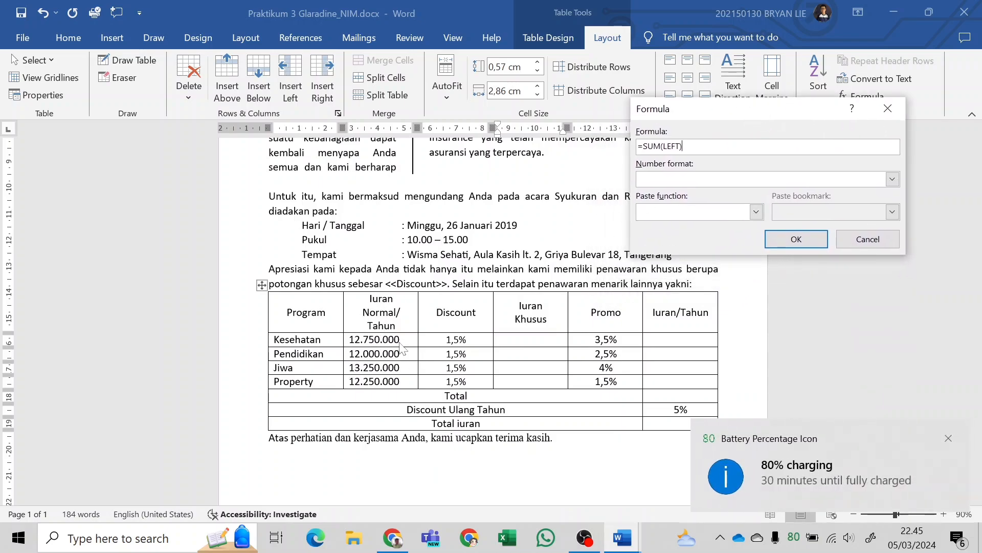
pyautogui.click(950, 439)
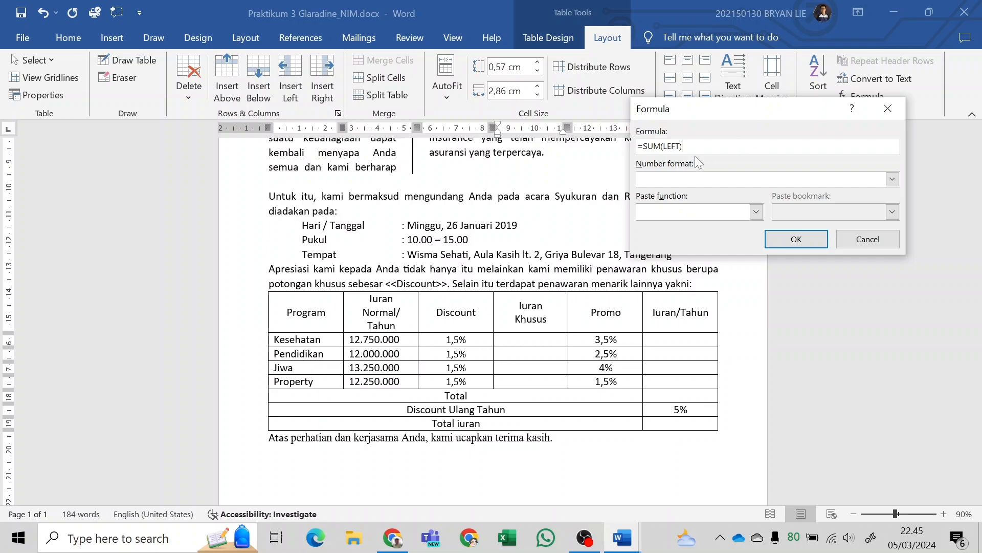
pyautogui.moveTo(687, 147); pyautogui.dragTo(648, 147)
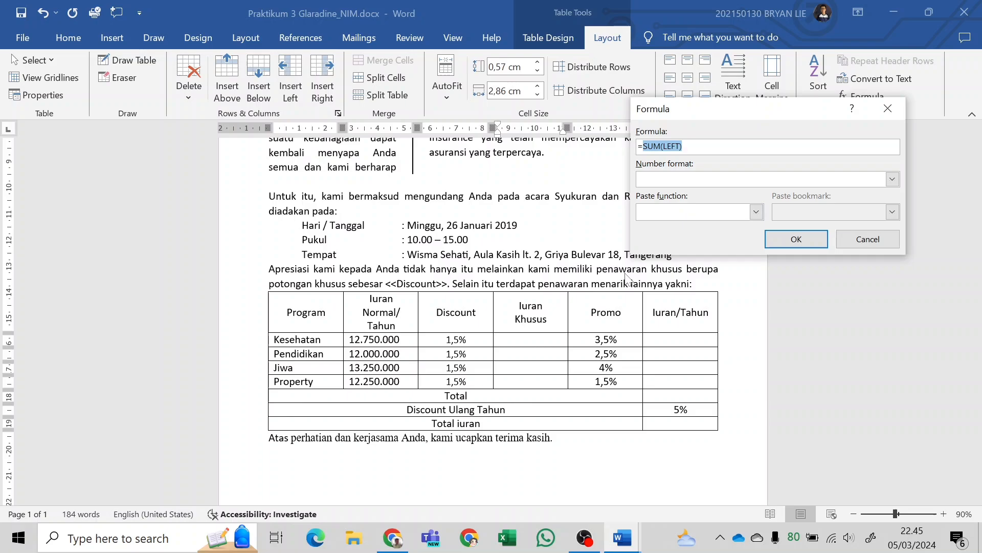
pyautogui.write('B2-(B2*C2')
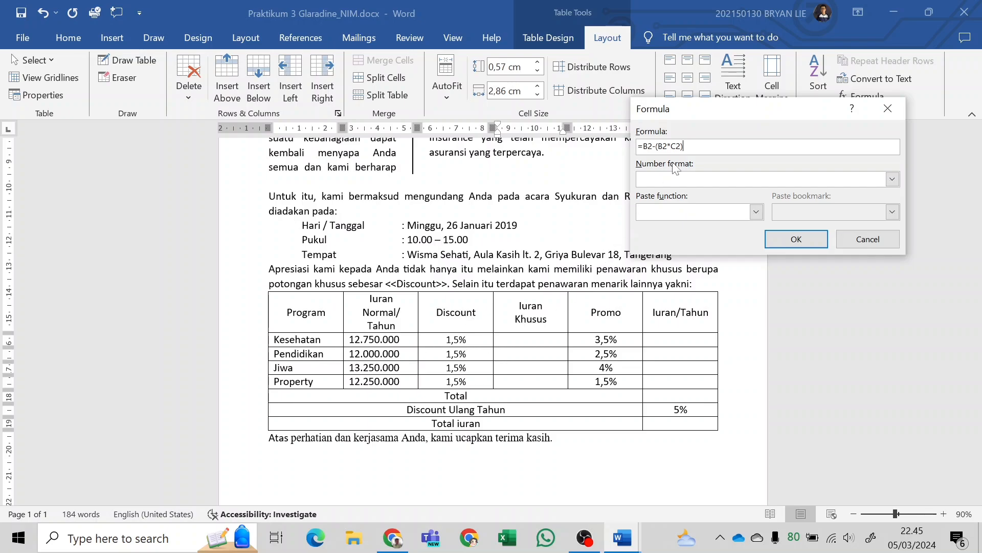
pyautogui.click(798, 237)
pyautogui.click(523, 340)
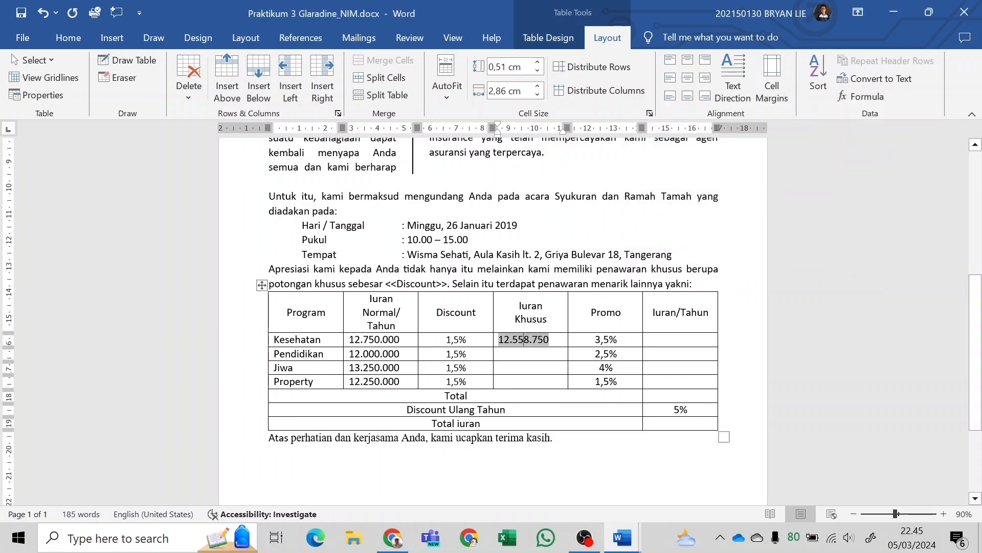
# Insert the formula =B3-(B3*C3) in the Pendidikan row's Iuran Khusus cell.
pyautogui.click(537, 355)
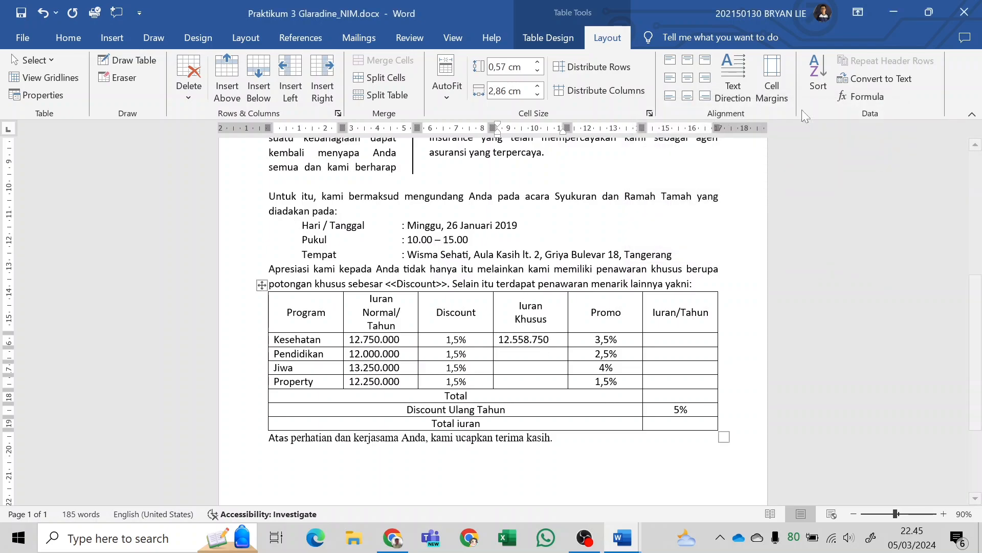
pyautogui.click(861, 96)
pyautogui.moveTo(692, 146); pyautogui.dragTo(643, 146)
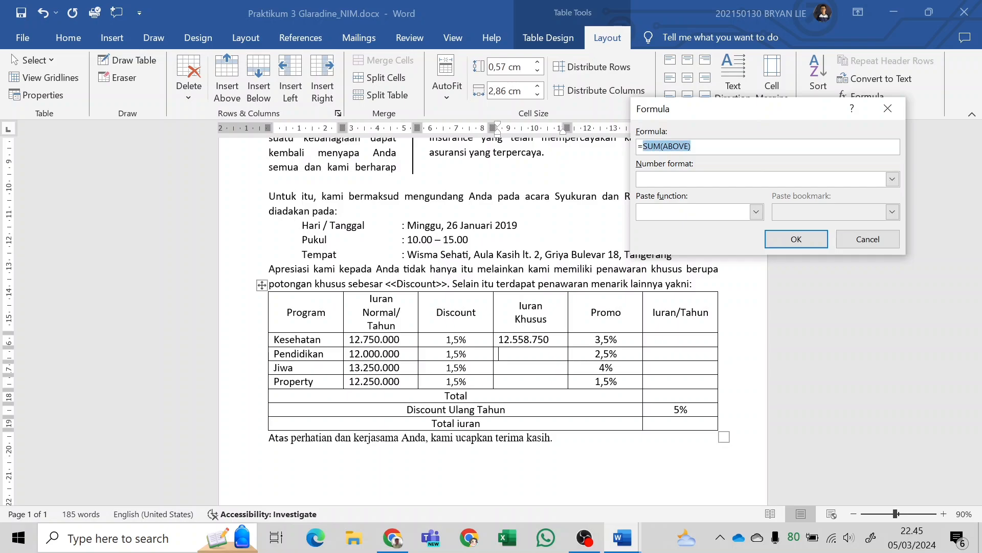
pyautogui.write('B3-')
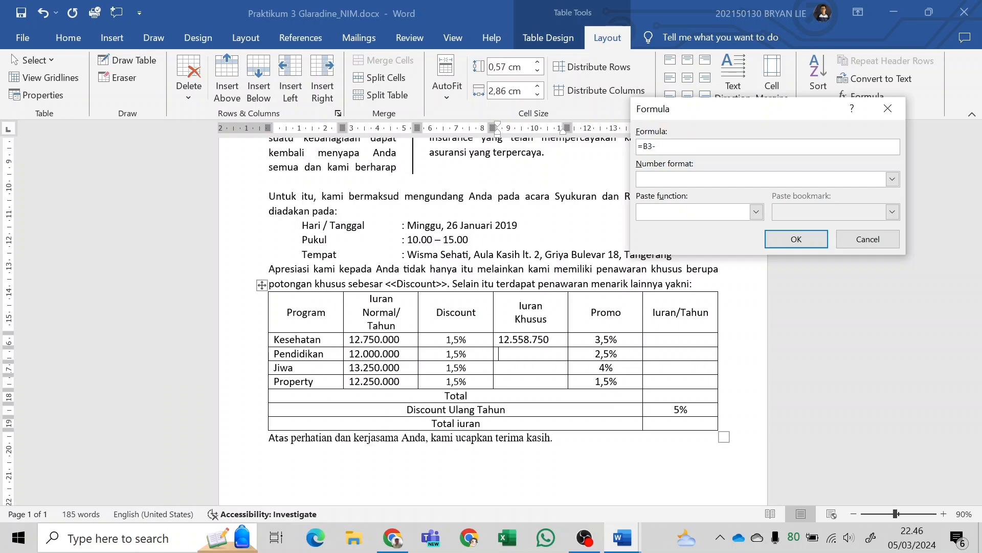
pyautogui.write('(B3*C3')
pyautogui.click(808, 242)
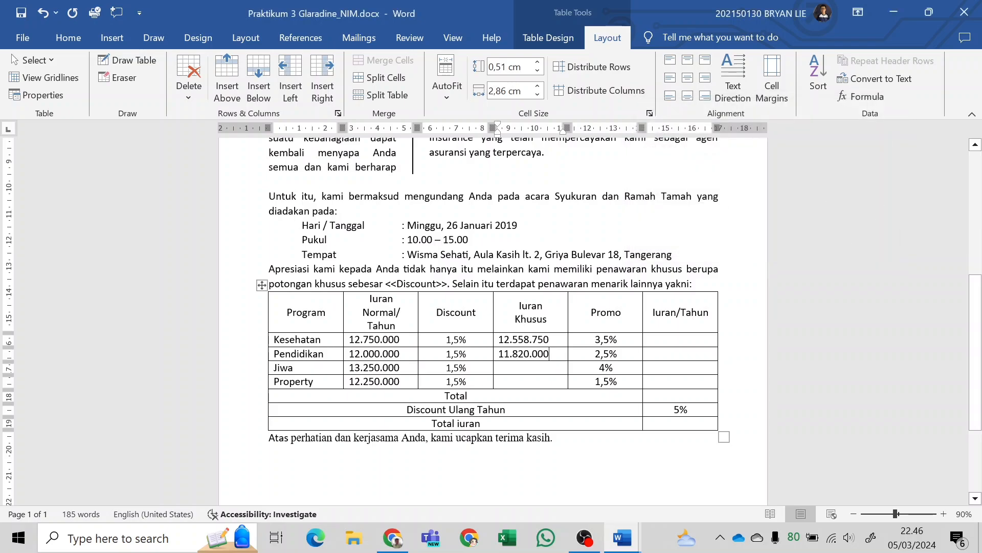
# Insert the formula =B4-(B4*C4) in the Jiwa row's Iuran Khusus cell, copying the expression without its equals sign for reuse.
pyautogui.click(863, 97)
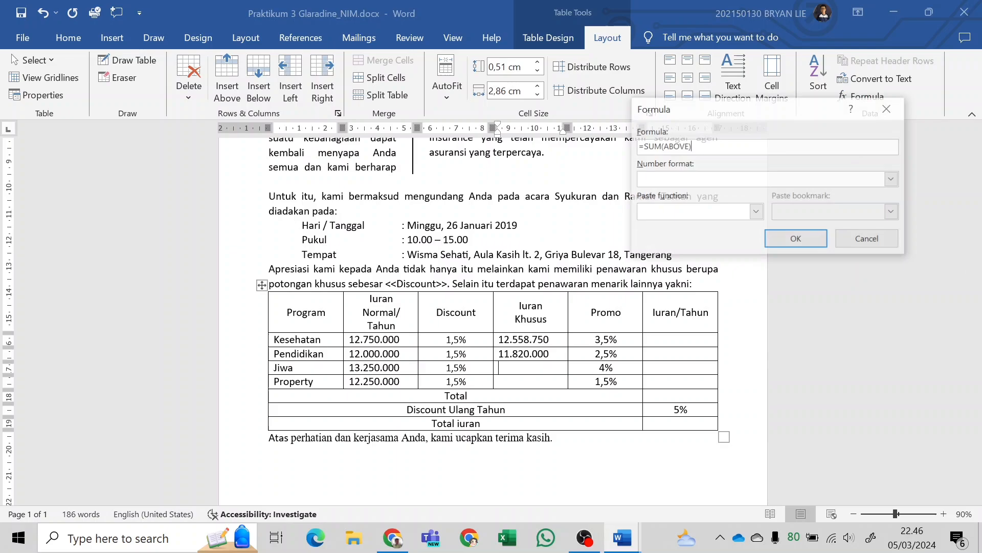
pyautogui.moveTo(692, 147); pyautogui.dragTo(643, 147)
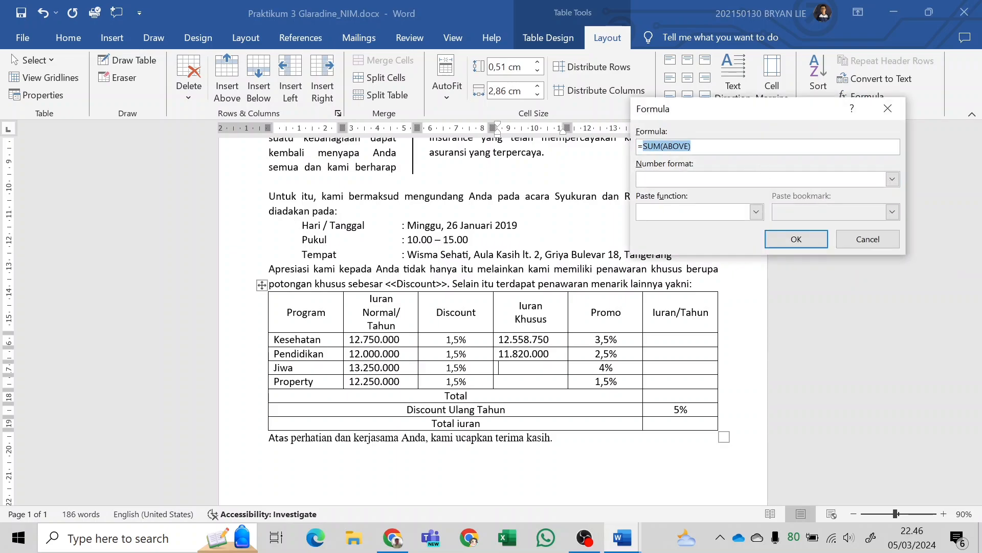
pyautogui.write('B4-(B4*B')
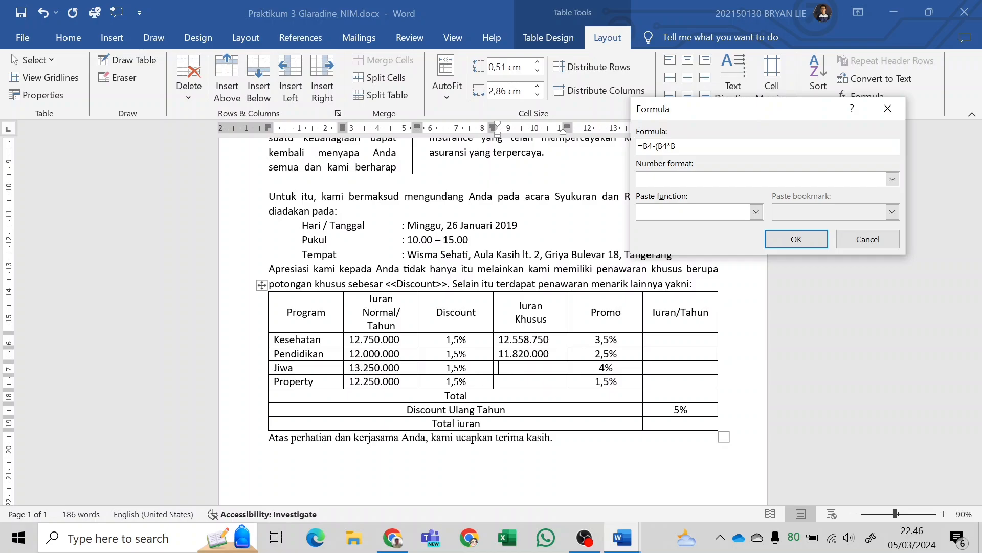
pyautogui.press('BackSpace')
pyautogui.write('C4)')
pyautogui.moveTo(686, 148); pyautogui.dragTo(646, 165)
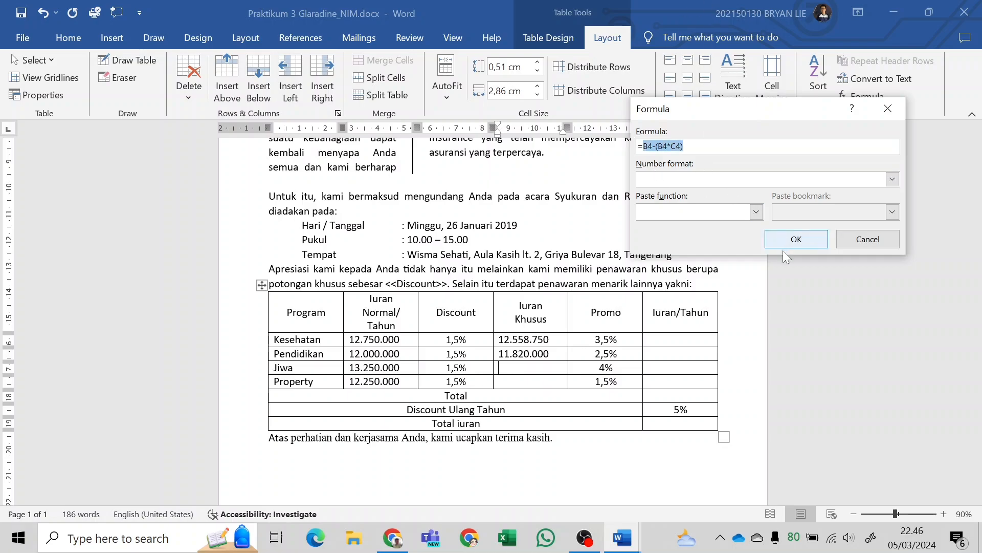
pyautogui.click(804, 241)
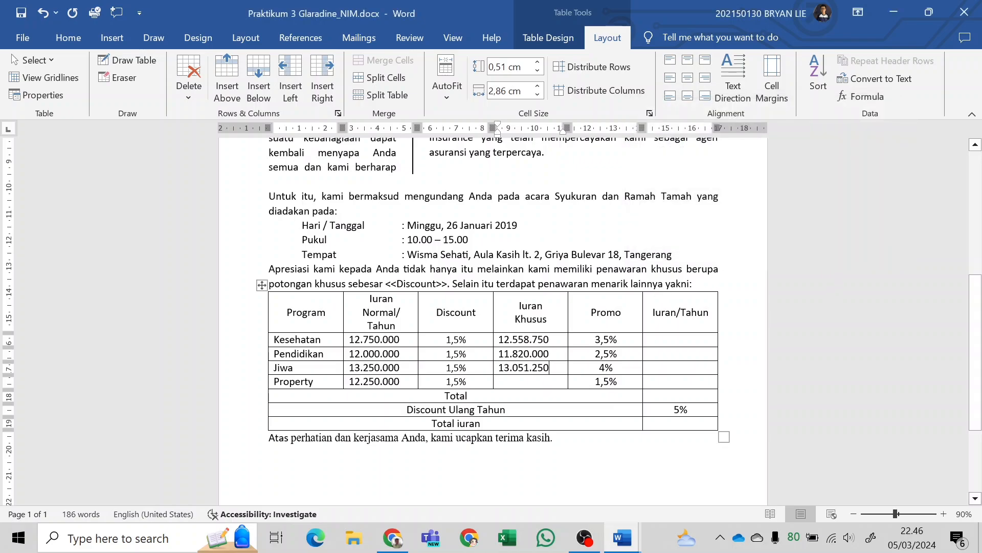
# Reuse the copied expression in the Property row's Iuran Khusus cell, adapted to row 5 as =B5-(B5*C5).
pyautogui.click(861, 97)
pyautogui.moveTo(692, 146); pyautogui.dragTo(637, 146)
pyautogui.write('B4-(B4*C4)')
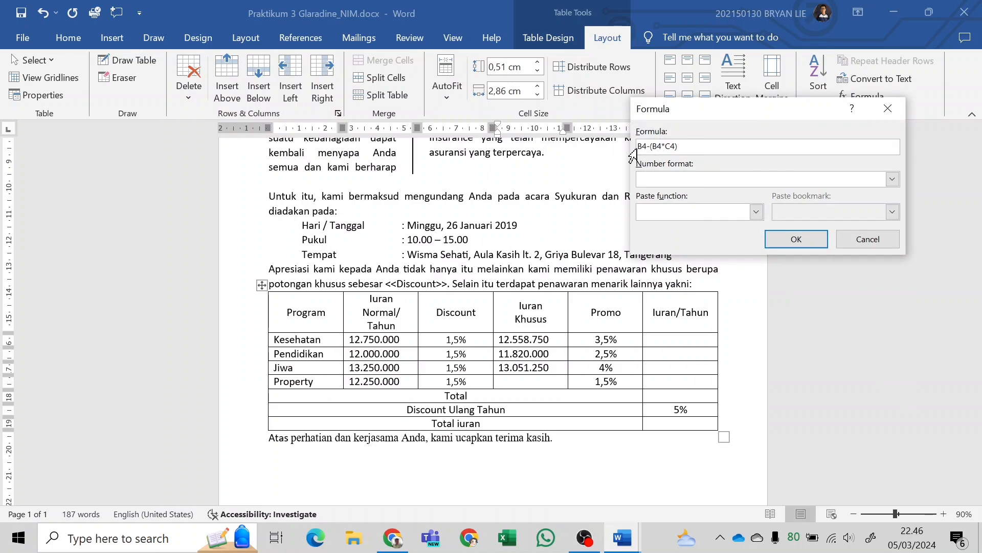
pyautogui.click(638, 146)
pyautogui.write('=')
pyautogui.press('Right')
pyautogui.press('Right')
pyautogui.press('BackSpace')
pyautogui.write('5')
pyautogui.click(776, 243)
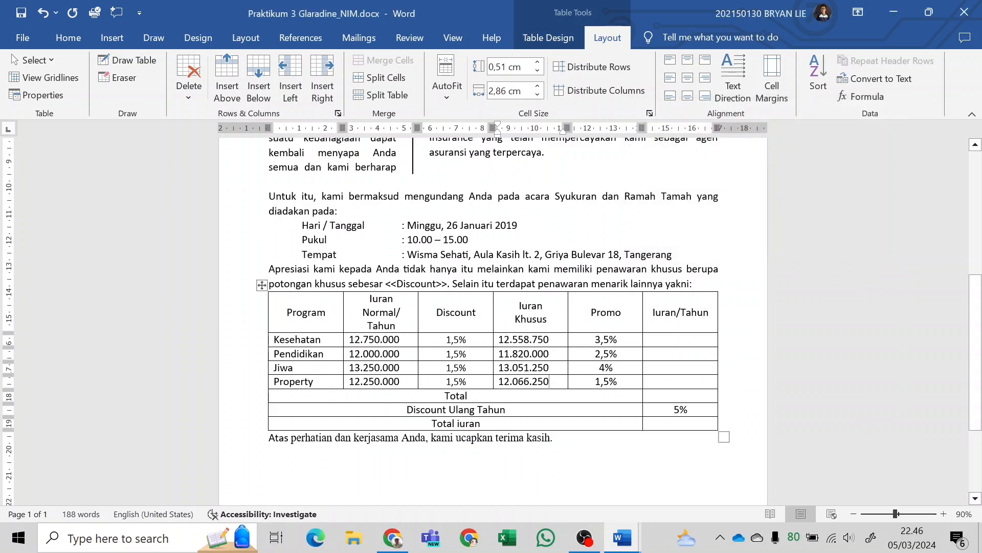
# Examine the premium table in the finished Praktikum 3 Glaradine KELAR.docx, returning to Praktikum 3 Glaradine_NIM.docx.
pyautogui.moveTo(622, 537)
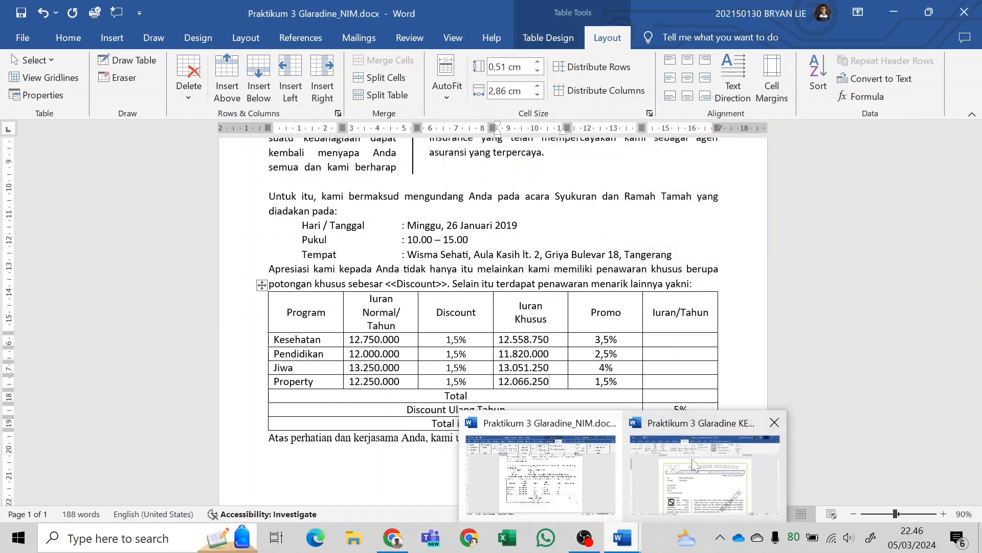
pyautogui.click(692, 458)
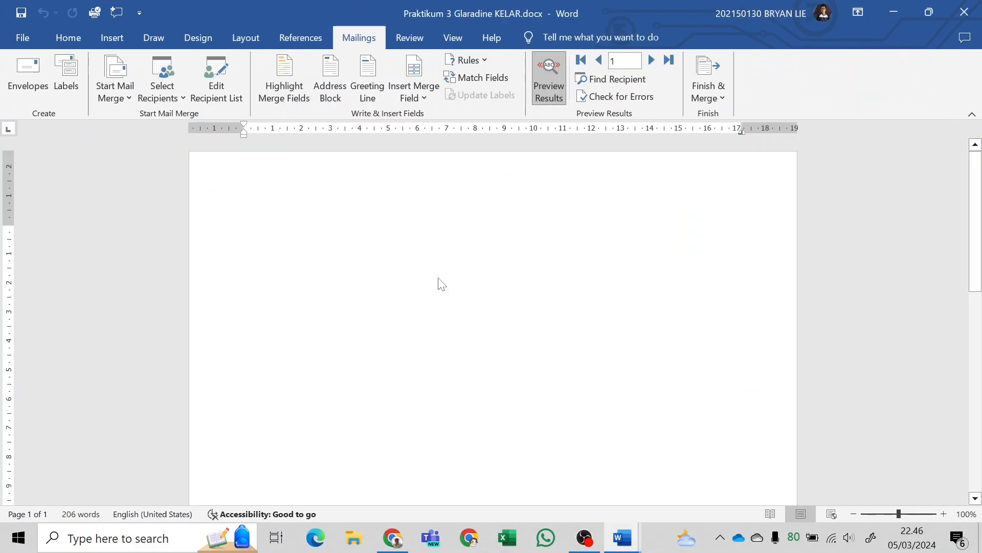
pyautogui.scroll(-5, 491, 317)
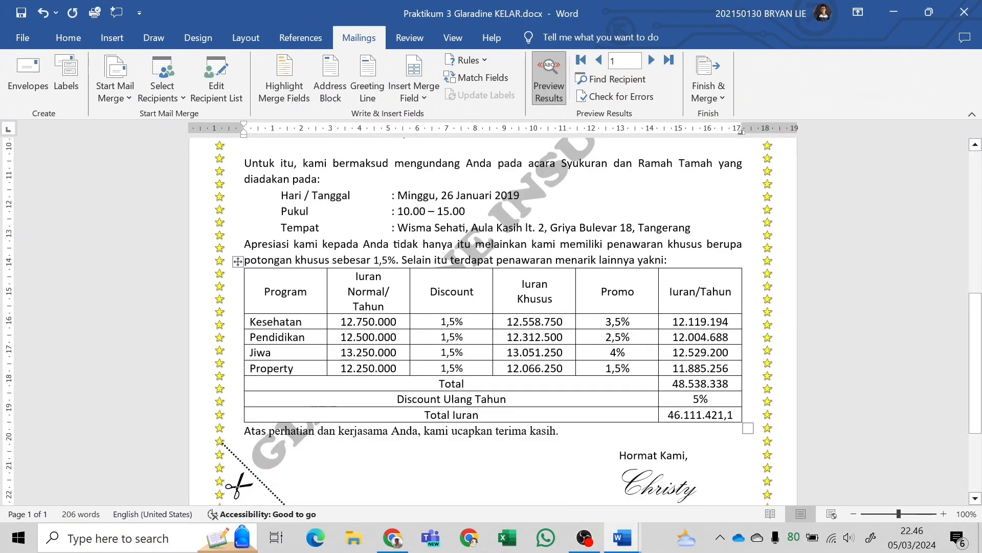
pyautogui.hotkey('alt', 'Tab')
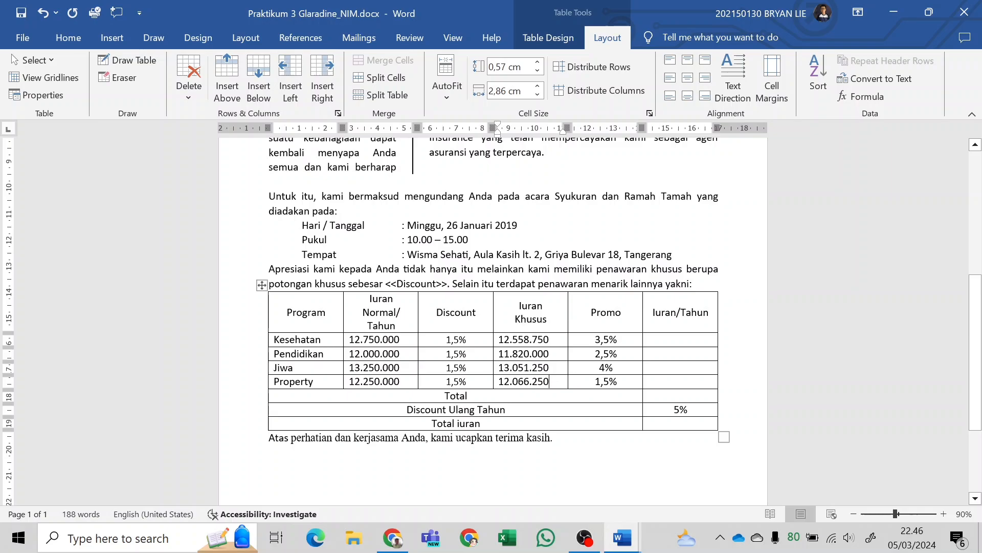
pyautogui.hotkey('alt', 'Tab')
pyautogui.hotkey('alt', 'Tab')
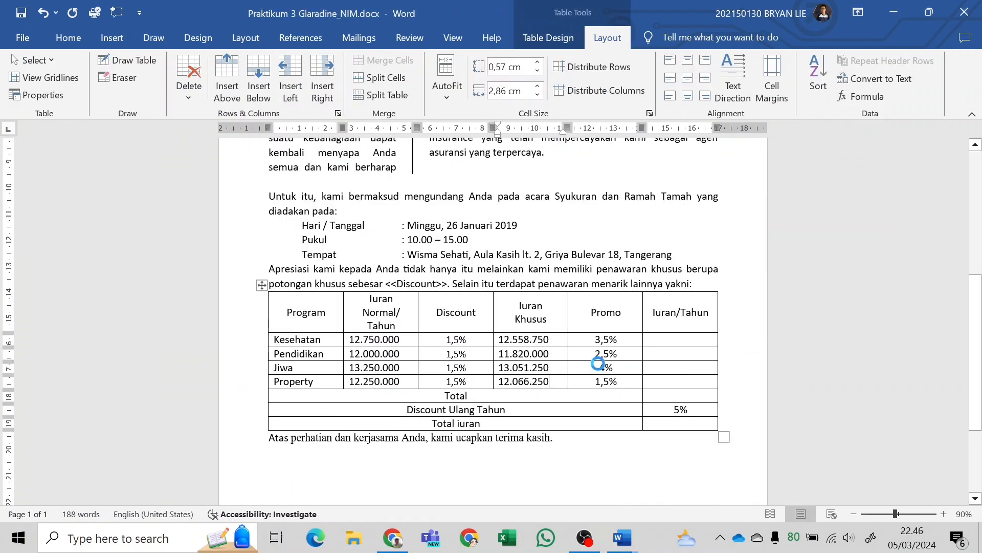
# Insert the formula =D2-(D2*E2) in the Kesehatan row's Iuran/Tahun cell, copying the whole expression for reuse.
pyautogui.click(680, 339)
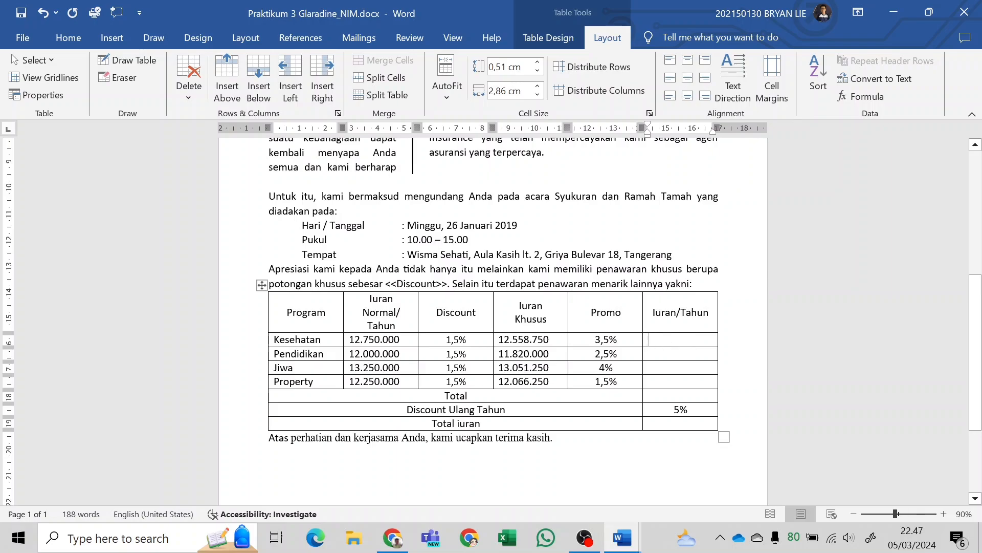
pyautogui.click(870, 97)
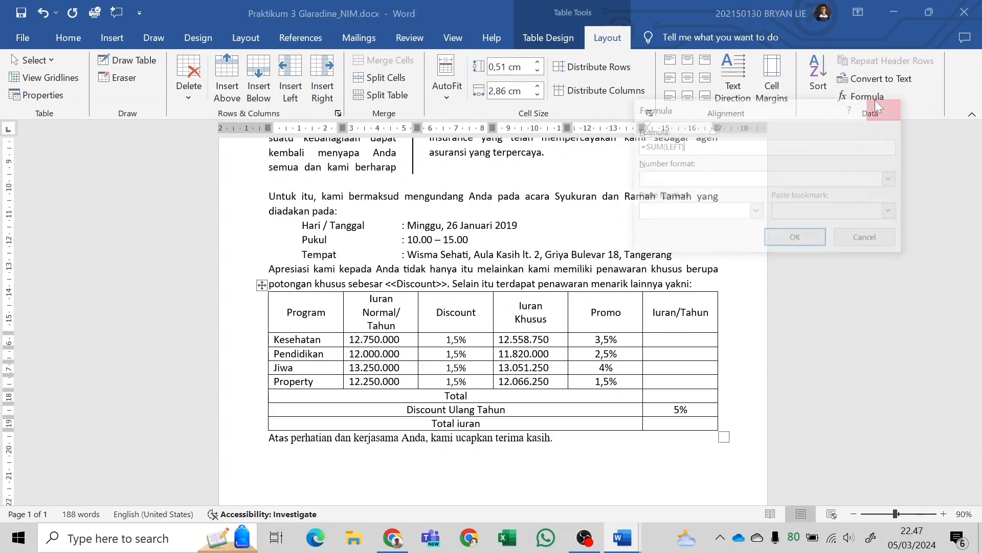
pyautogui.moveTo(686, 146); pyautogui.dragTo(643, 146)
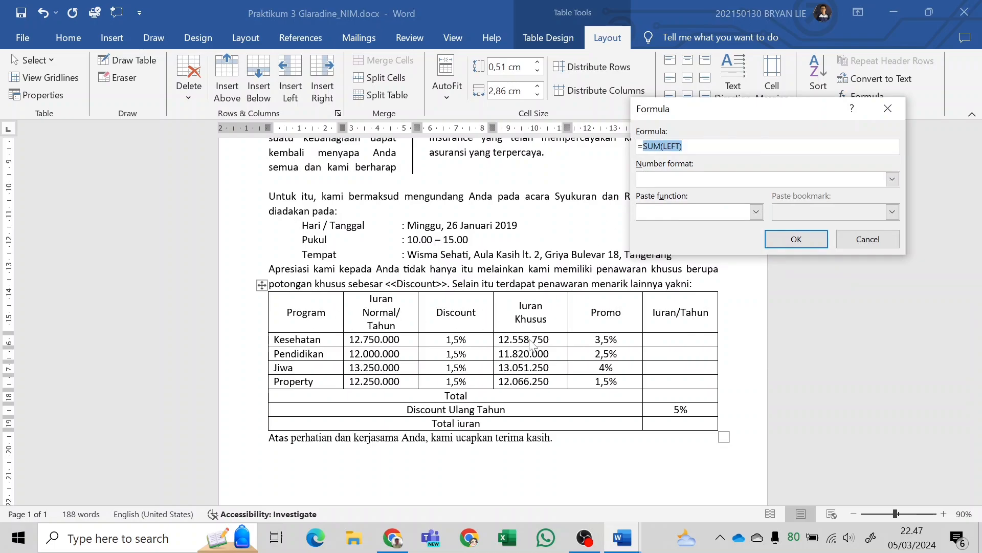
pyautogui.write('D2')
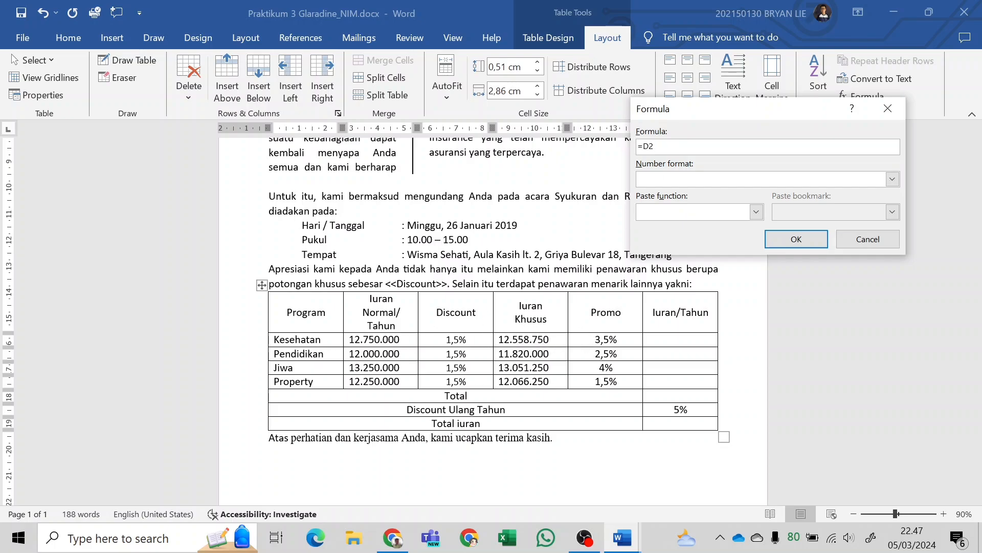
pyautogui.write('-(D2*')
pyautogui.write('E2)')
pyautogui.hotkey('ctrl', 'a')
pyautogui.hotkey('ctrl', 'c')
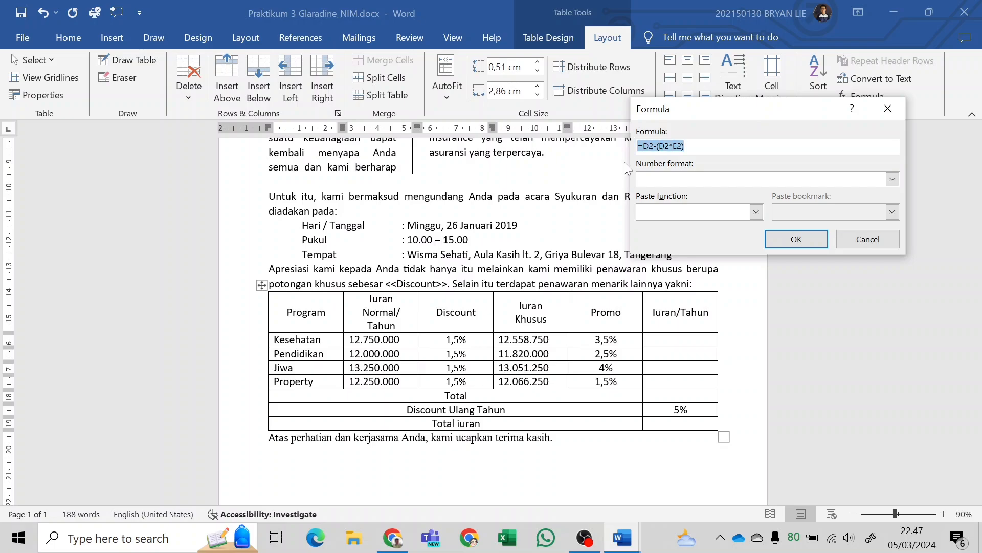
pyautogui.click(821, 241)
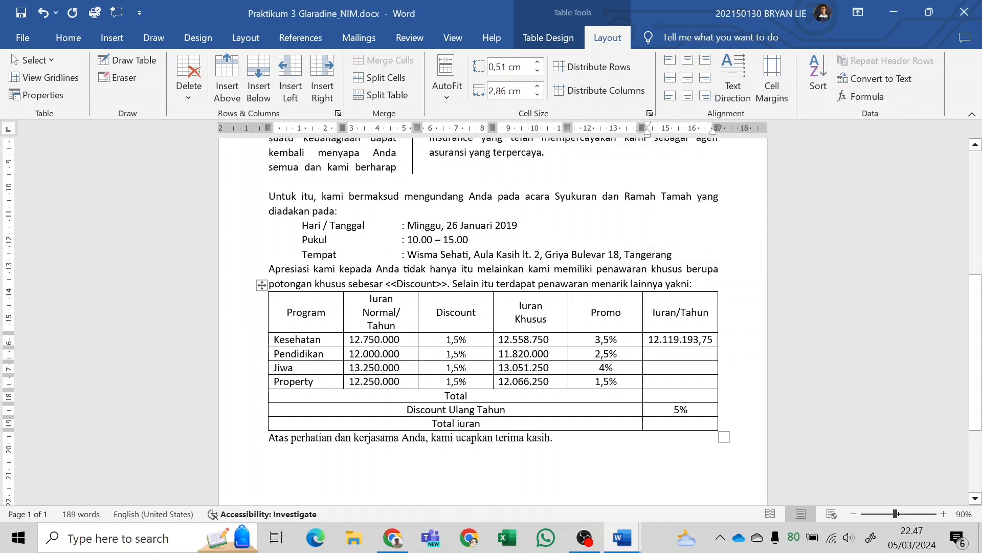
# Reuse the copied expression in the Pendidikan row's Iuran/Tahun cell, adapted to row 3 as =D3-(D3*E3).
pyautogui.click(864, 96)
pyautogui.hotkey('ctrl', 'a')
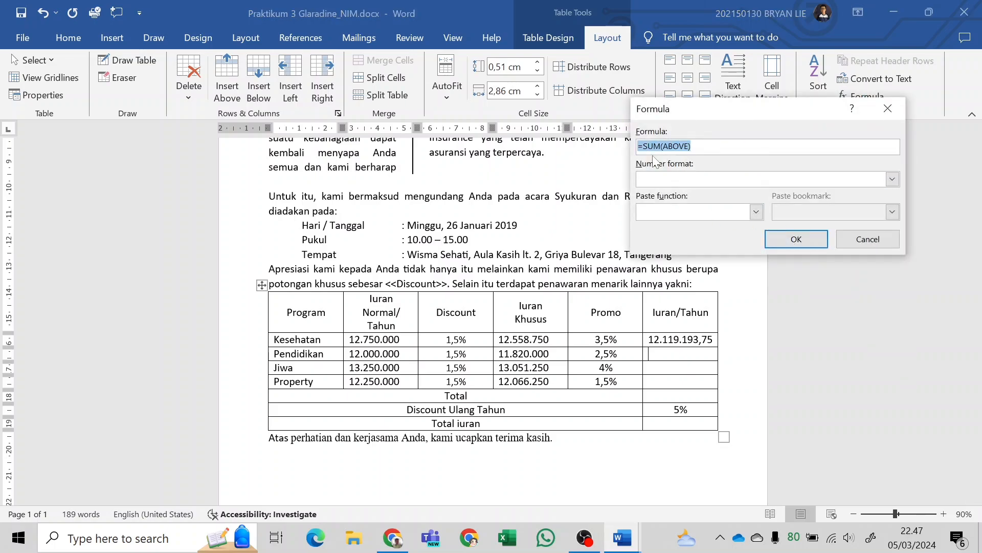
pyautogui.hotkey('ctrl', 'v')
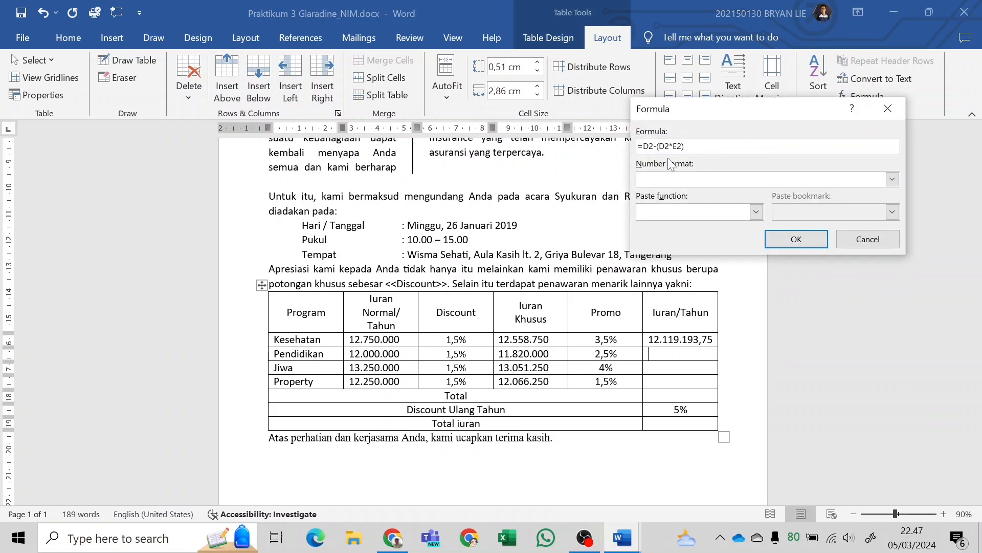
pyautogui.press('BackSpace')
pyautogui.write('3')
pyautogui.press('Right')
pyautogui.click(780, 240)
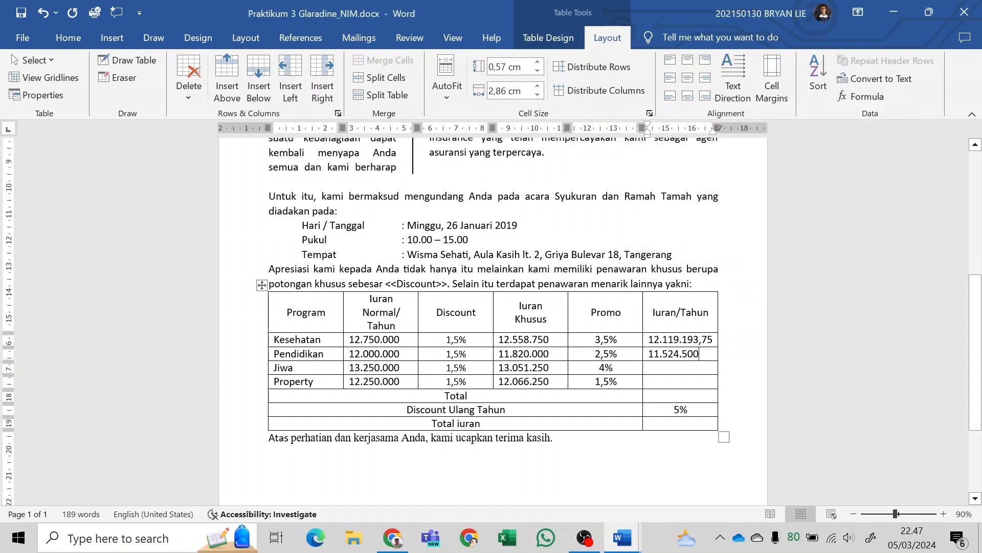
# Reuse the copied expression in the Jiwa row's Iuran/Tahun cell, adapted to row 4 as =D4-(D4*E4).
pyautogui.click(864, 96)
pyautogui.hotkey('ctrl', 'v')
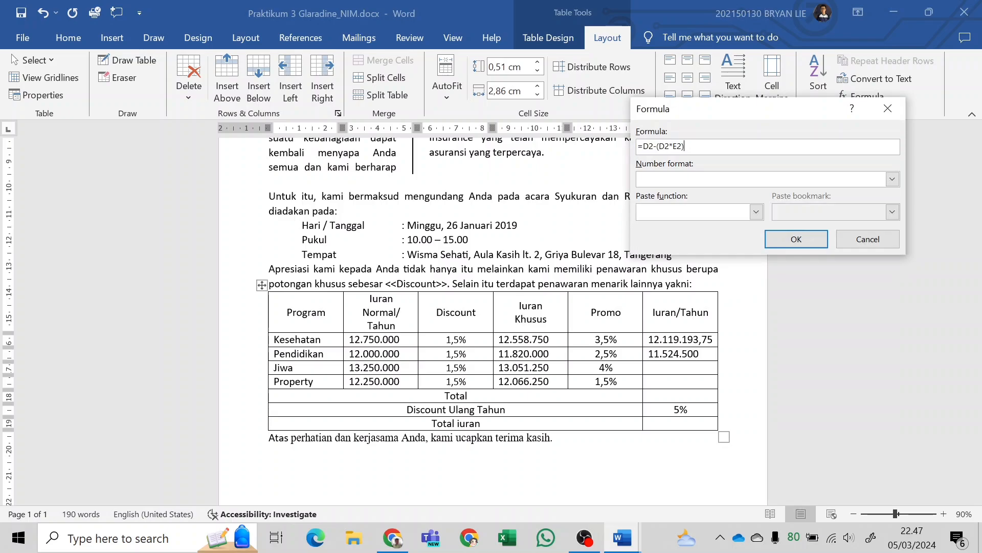
pyautogui.press('BackSpace')
pyautogui.write('4')
pyautogui.press('Right')
pyautogui.press('Right')
pyautogui.press('Right')
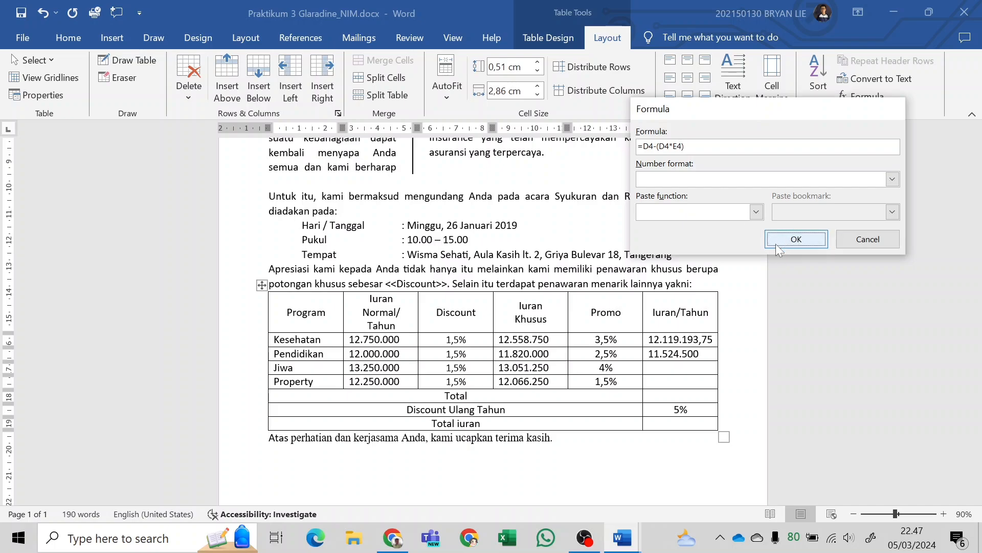
pyautogui.click(776, 244)
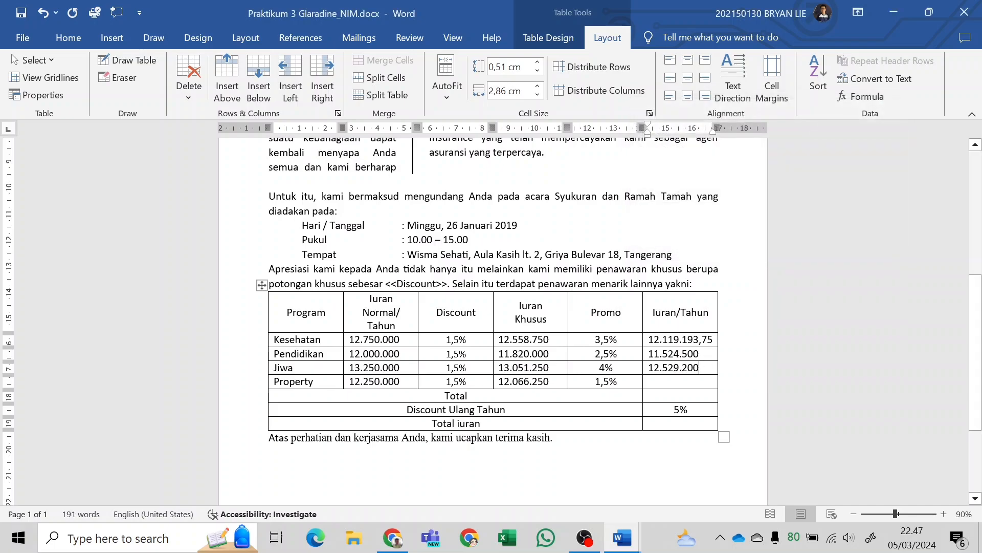
# Reuse the copied expression in the Property row's Iuran/Tahun cell, adapted to row 5 as =D5-(D5*E5).
pyautogui.click(871, 97)
pyautogui.hotkey('ctrl', 'a')
pyautogui.hotkey('ctrl', 'v')
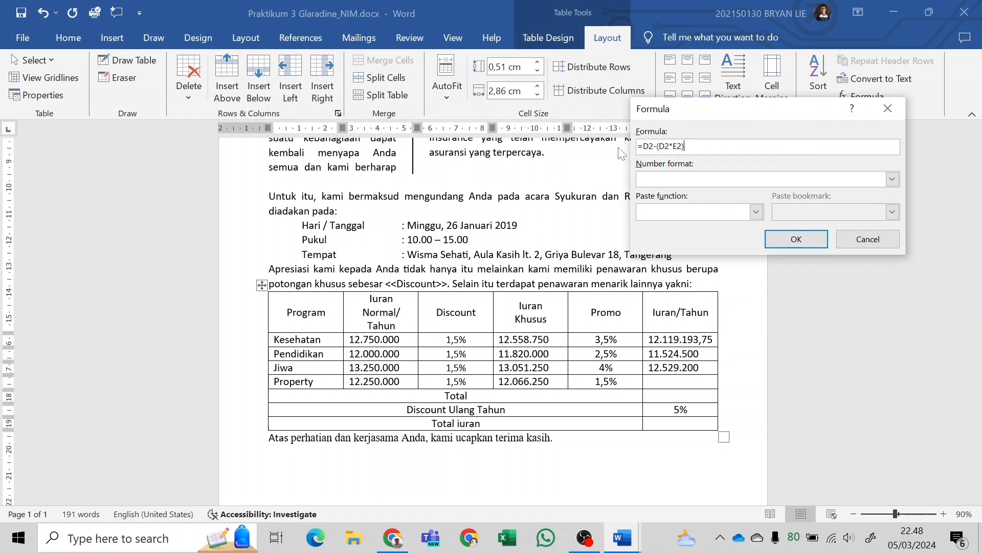
pyautogui.press('BackSpace')
pyautogui.write('5')
pyautogui.press('Delete')
pyautogui.write('5')
pyautogui.press('End')
pyautogui.click(796, 239)
# Compare the four Iuran/Tahun results with the same column in the finished Praktikum 3 Glaradine KELAR.docx.
pyautogui.hotkey('alt', 'Tab')
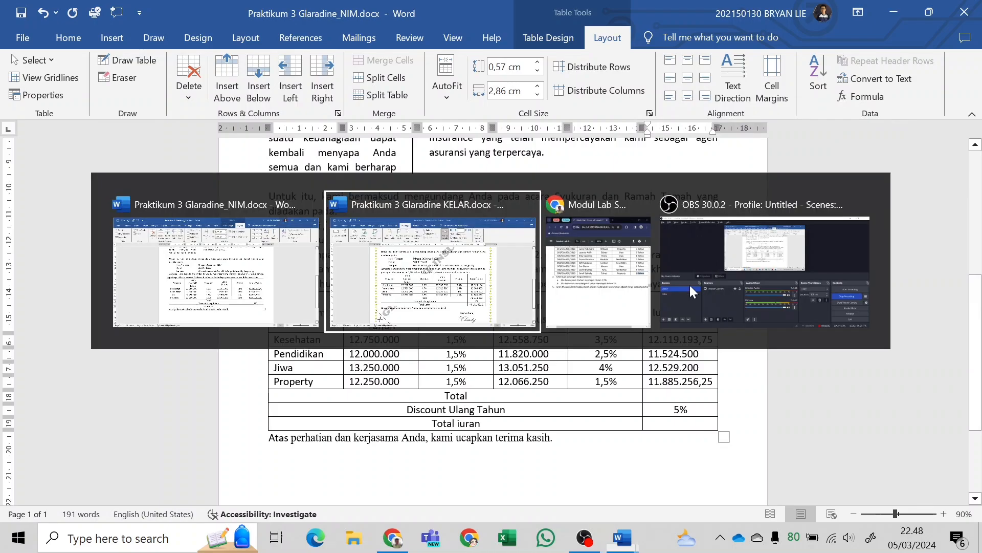
pyautogui.hotkey('alt', 'Tab')
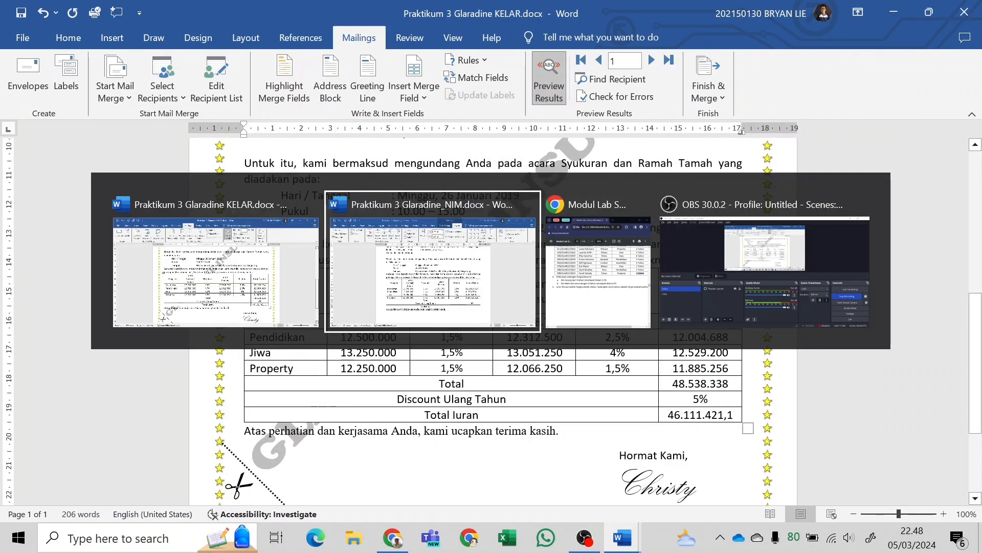
pyautogui.hotkey('alt', 'Tab')
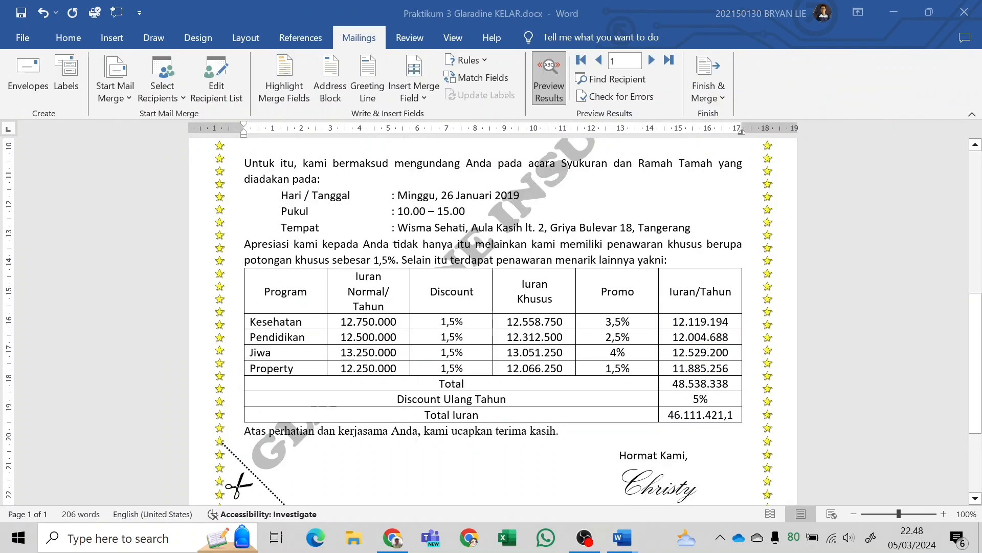
pyautogui.hotkey('alt', 'Tab')
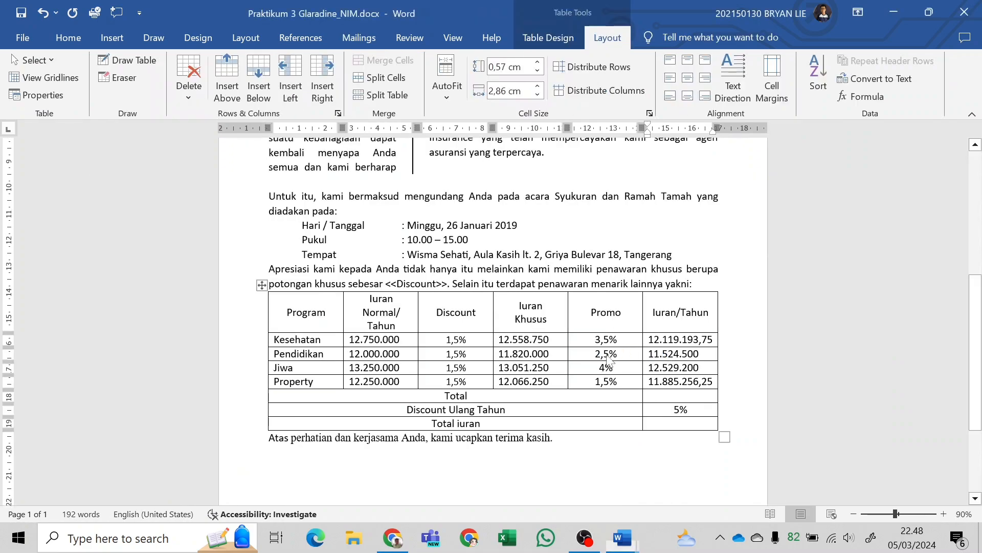
pyautogui.hotkey('alt', 'Tab')
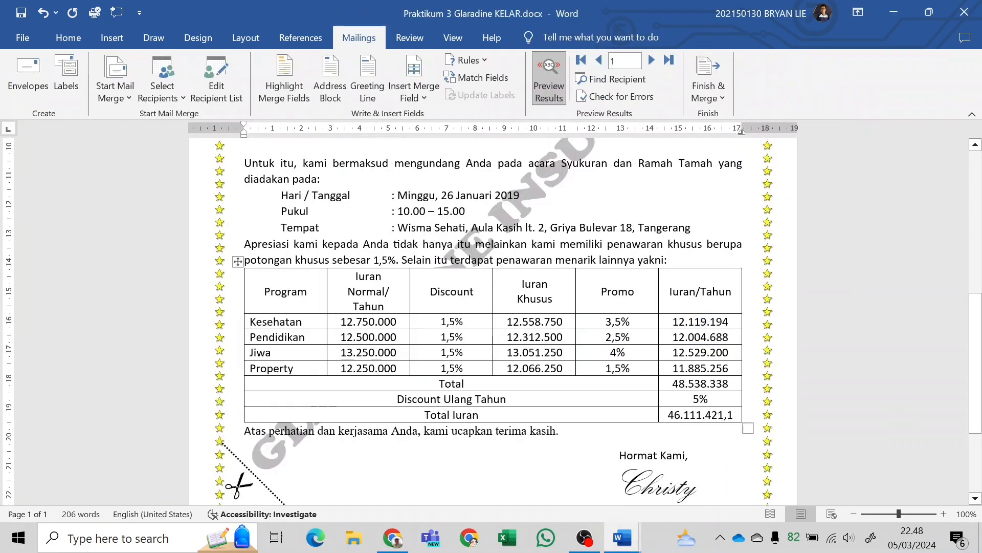
pyautogui.hotkey('alt', 'Tab')
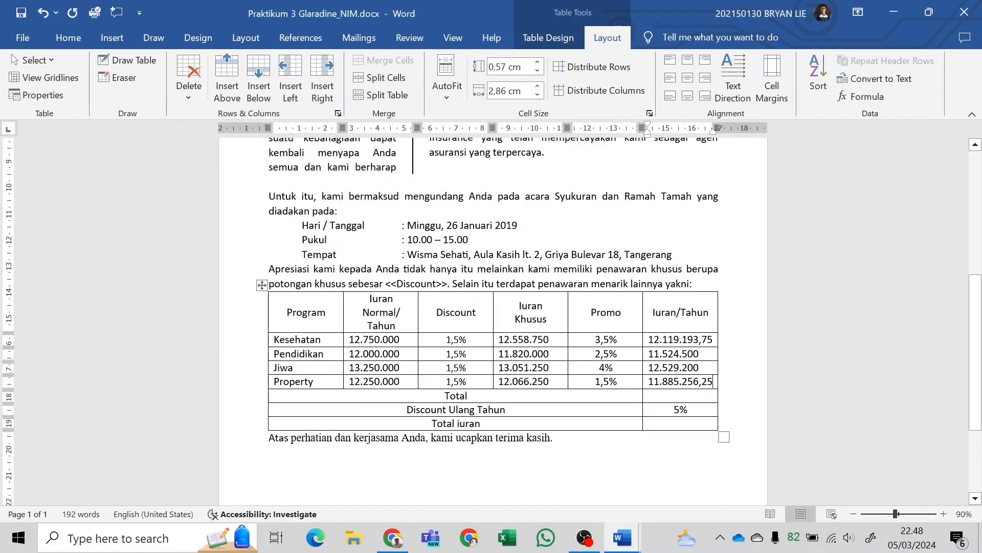
pyautogui.doubleClick(679, 354)
pyautogui.hotkey('alt', 'Tab')
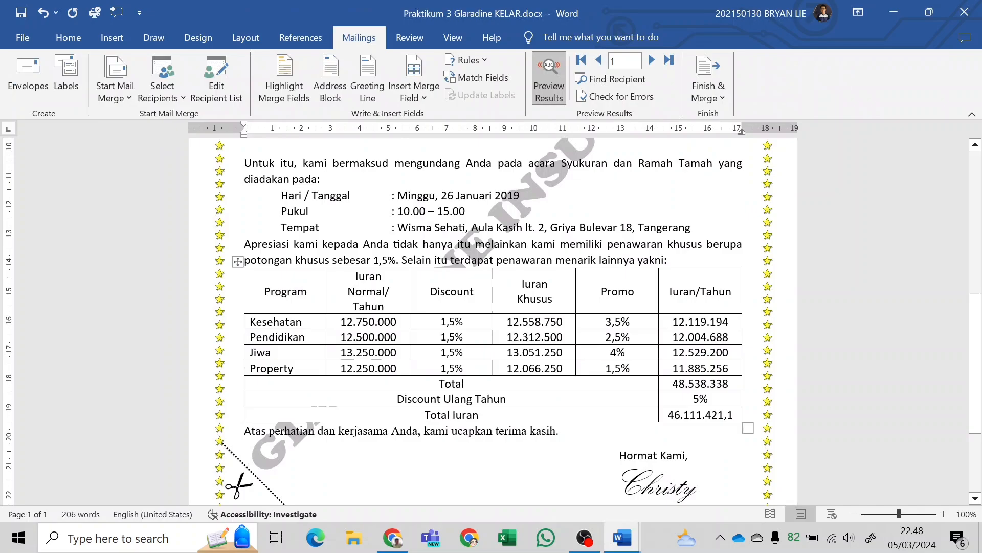
pyautogui.hotkey('alt', 'Tab')
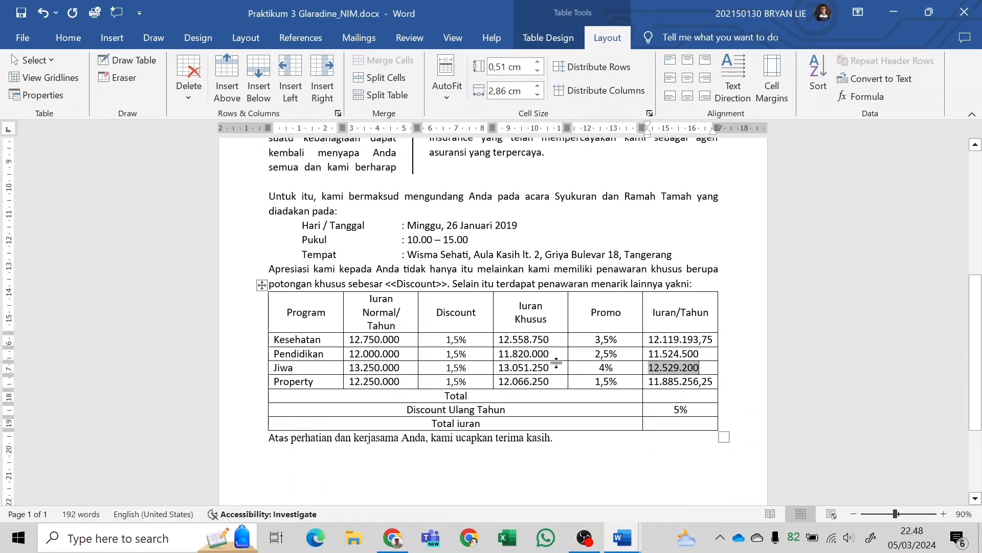
pyautogui.doubleClick(665, 382)
pyautogui.hotkey('alt', 'Tab')
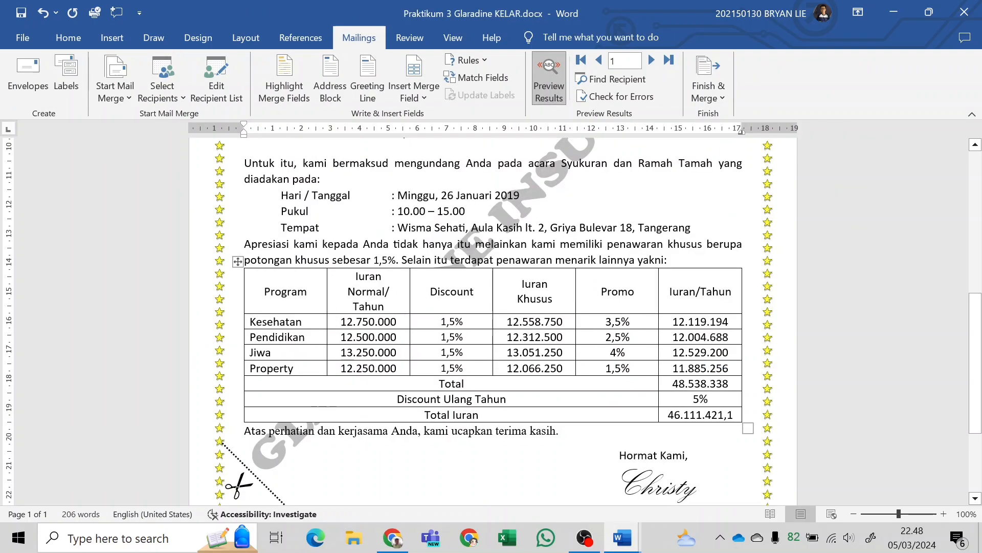
# Compare the Pendidikan row's Iuran/Tahun, Iuran Khusus, Promo and Iuran Normal values between the finished document and the working letter.
pyautogui.click(708, 337)
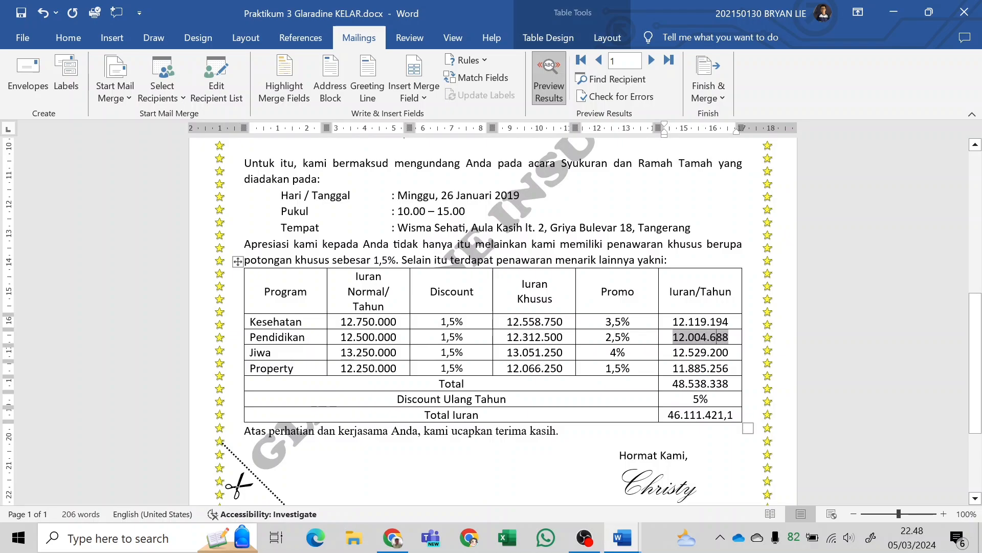
pyautogui.click(545, 337)
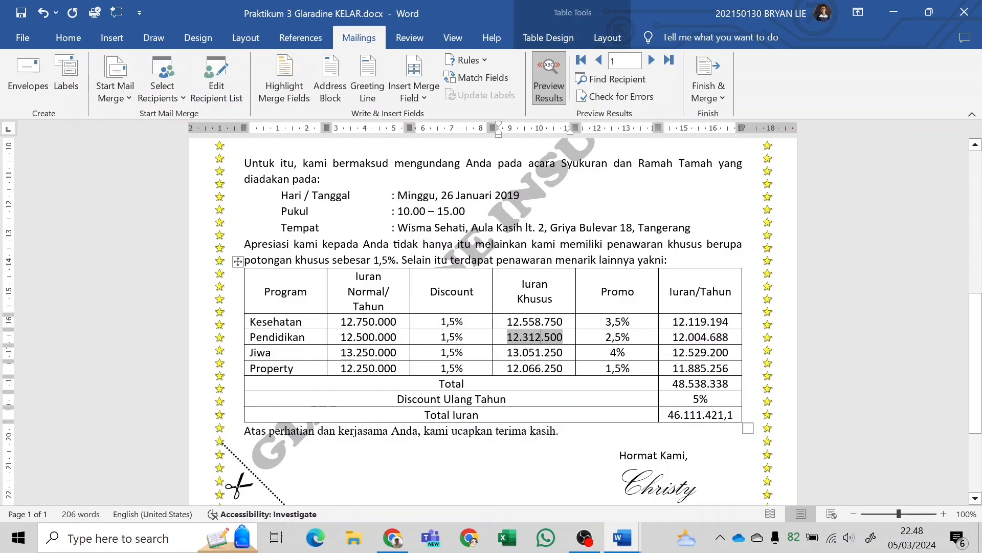
pyautogui.click(614, 338)
pyautogui.hotkey('alt', 'Tab')
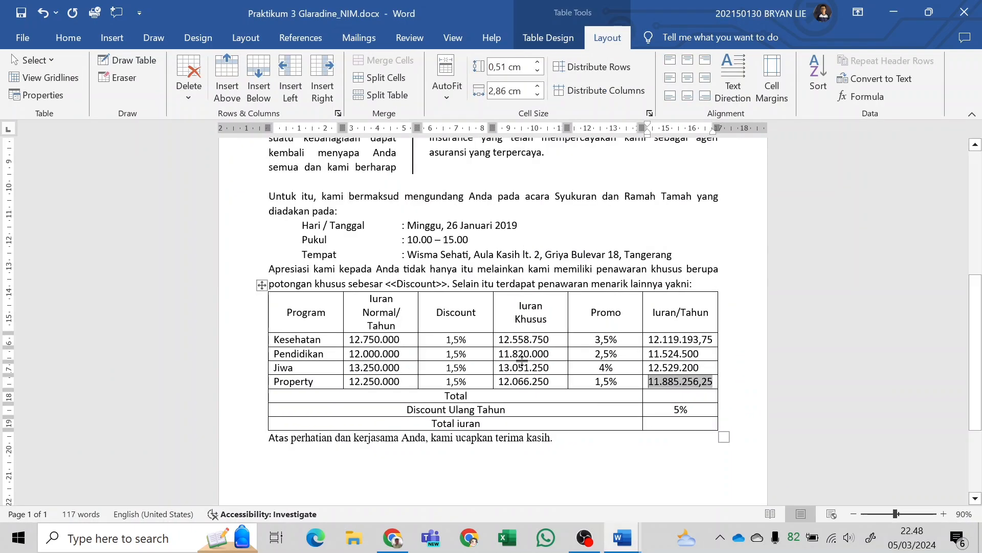
pyautogui.hotkey('alt', 'Tab')
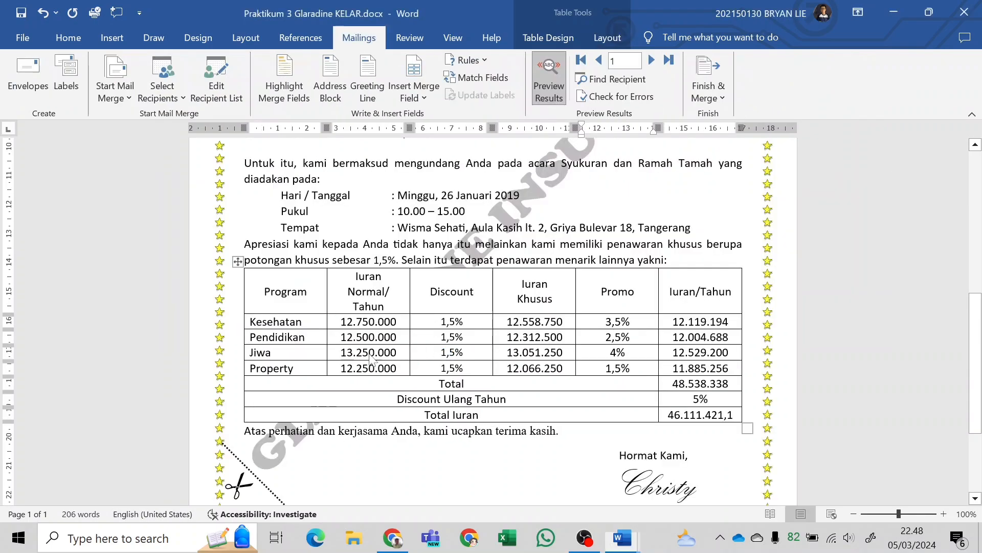
pyautogui.hotkey('alt', 'Tab')
pyautogui.click(369, 353)
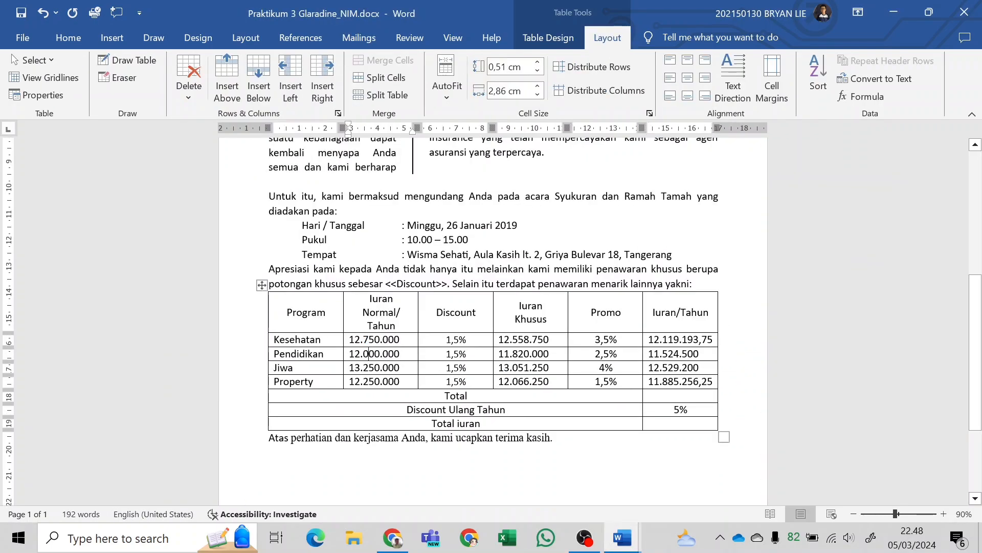
# Check the Pendidikan row's Iuran Normal amount against the lab module PDF's table in Chrome, returning to the working letter.
pyautogui.hotkey('alt', 'Tab')
pyautogui.hotkey('alt', 'Tab')
pyautogui.scroll(10, 672, 309)
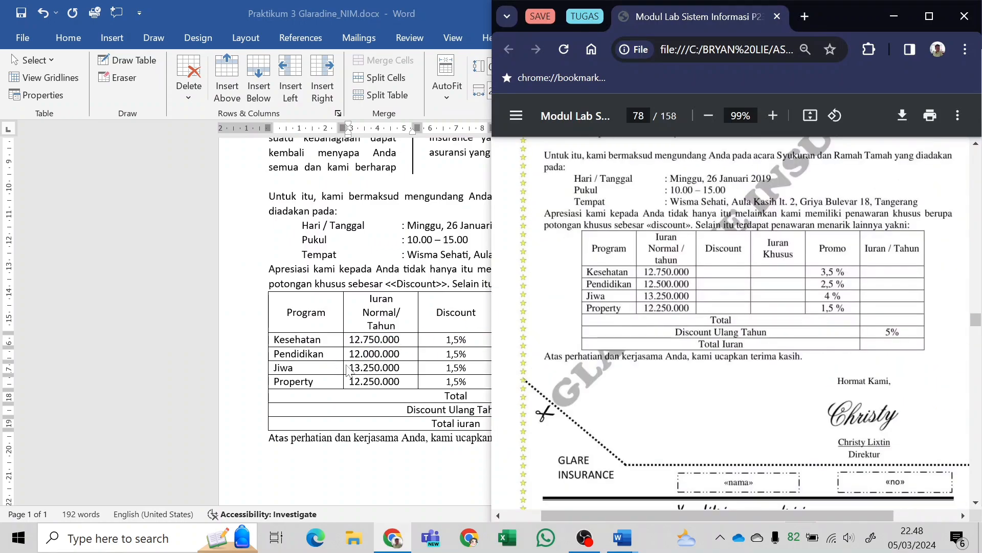
pyautogui.hotkey('alt', 'Tab')
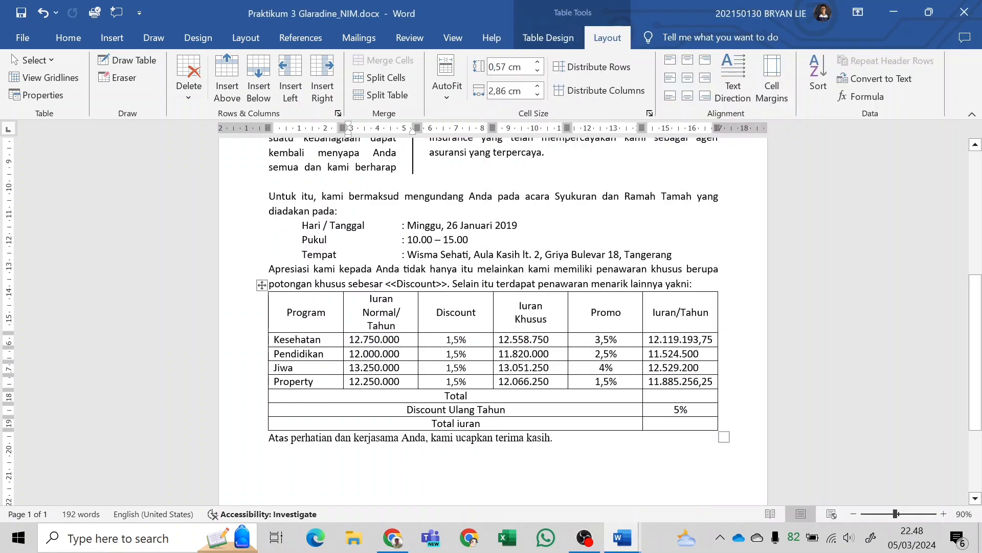
# Set the Pendidikan row's Iuran Normal/Tahun to 12.500.000 and update its Iuran Khusus field.
pyautogui.press('BackSpace')
pyautogui.write('5')
pyautogui.click(667, 353)
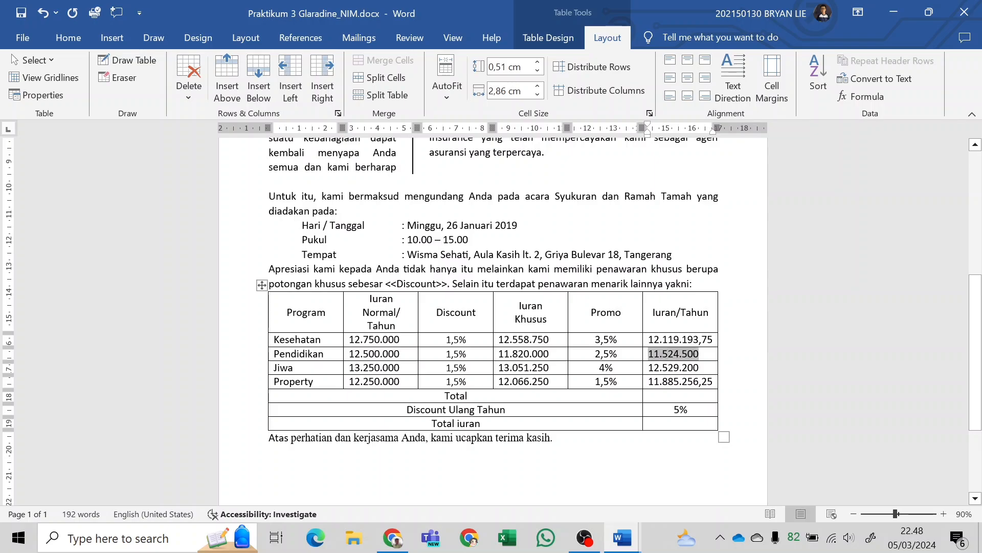
pyautogui.rightClick(684, 356)
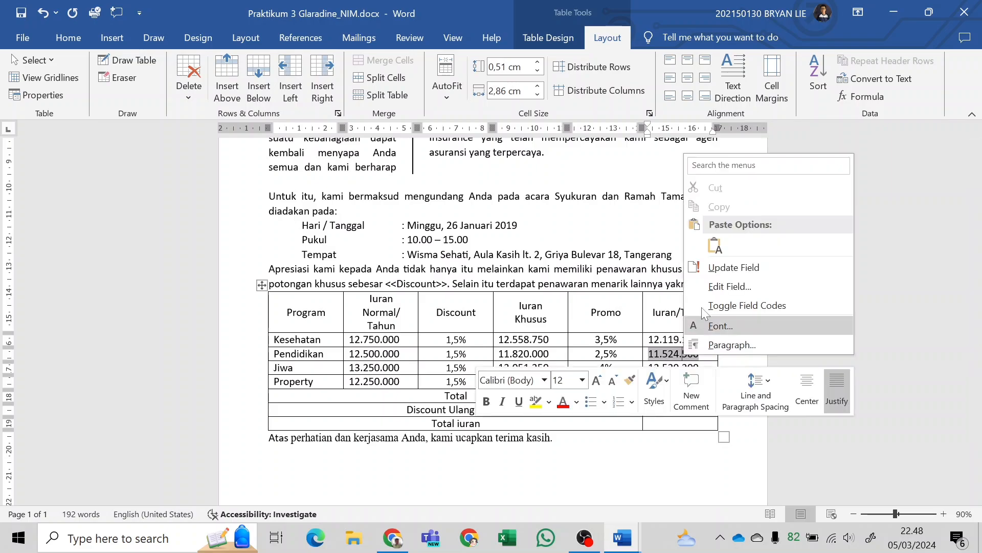
pyautogui.click(729, 270)
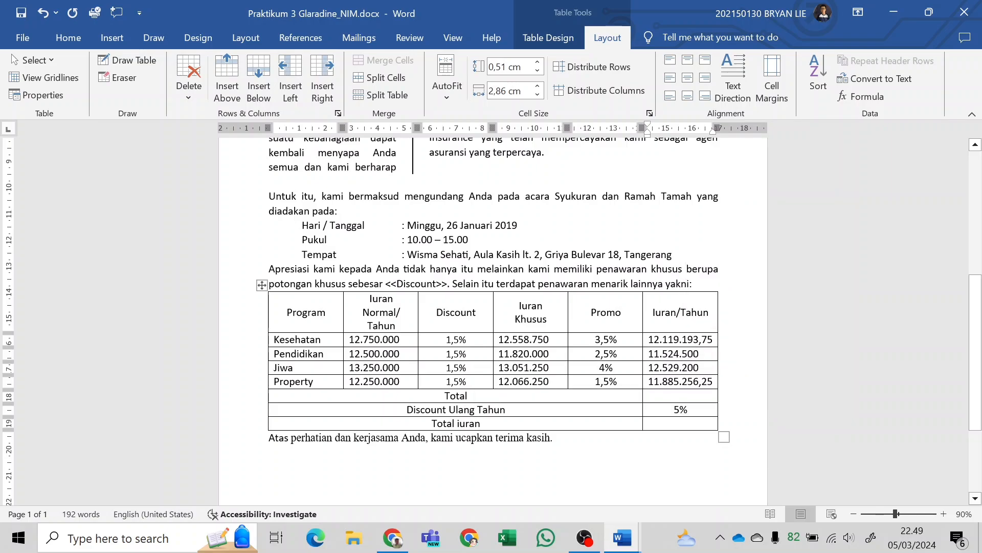
pyautogui.click(532, 355)
pyautogui.rightClick(532, 353)
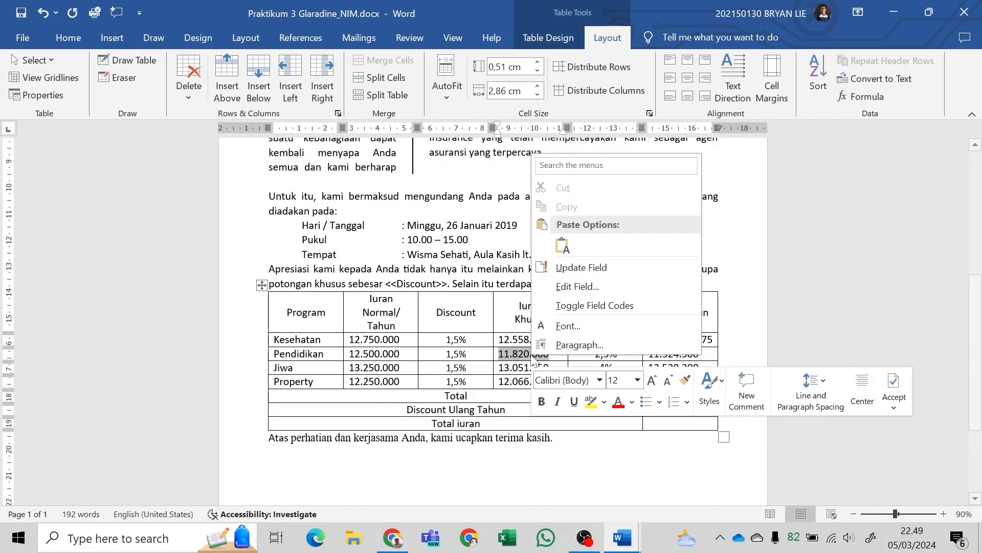
pyautogui.click(582, 267)
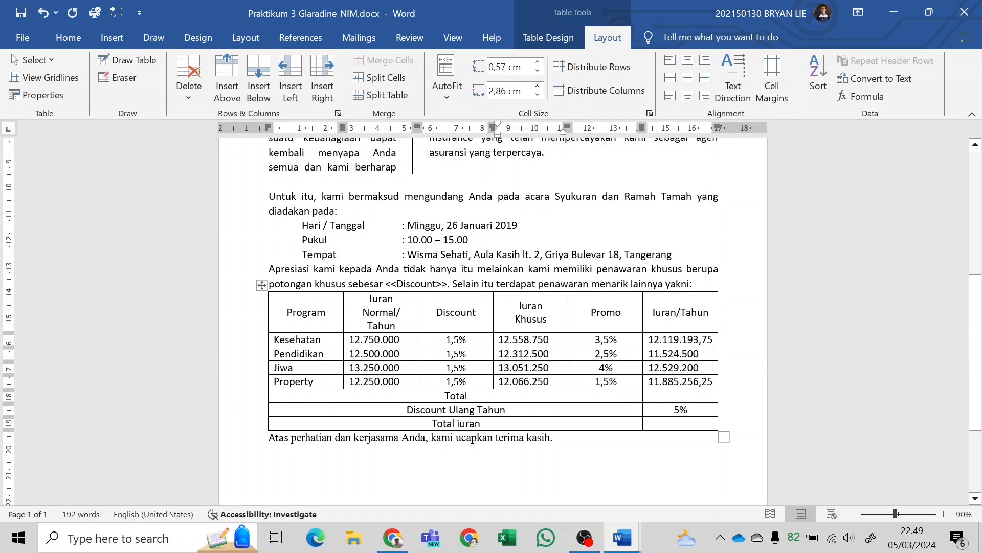
# Update the Pendidikan row's Iuran/Tahun field to recalculate it from the new Iuran Khusus.
pyautogui.click(680, 354)
pyautogui.rightClick(681, 354)
pyautogui.click(705, 267)
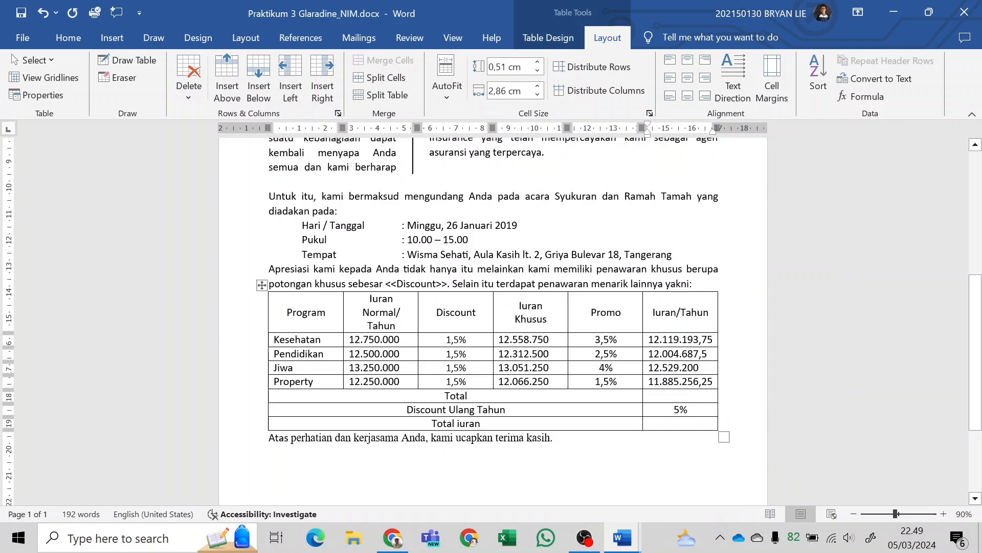
# Update the Pendidikan row's Iuran Khusus and Iuran/Tahun fields once more.
pyautogui.click(532, 353)
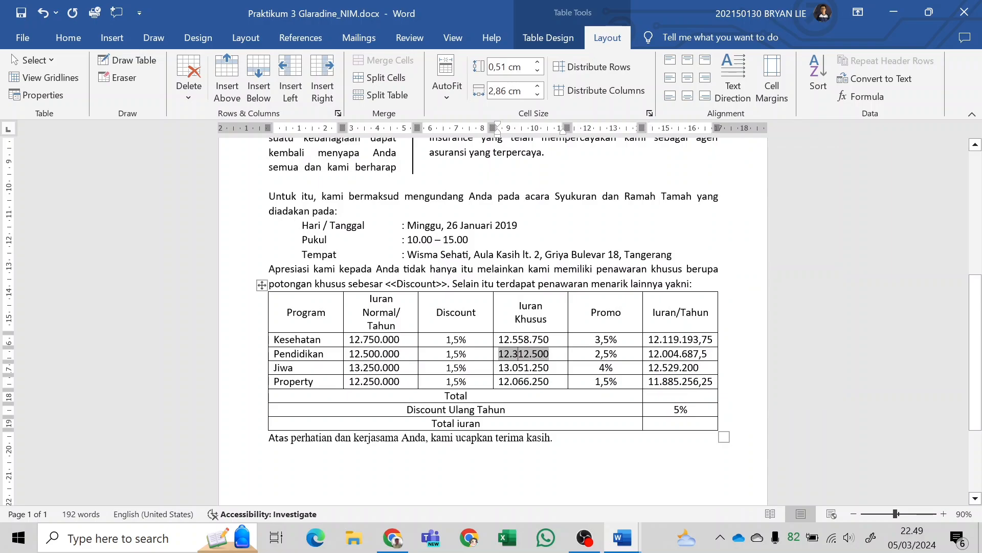
pyautogui.rightClick(532, 354)
pyautogui.click(584, 267)
pyautogui.click(362, 354)
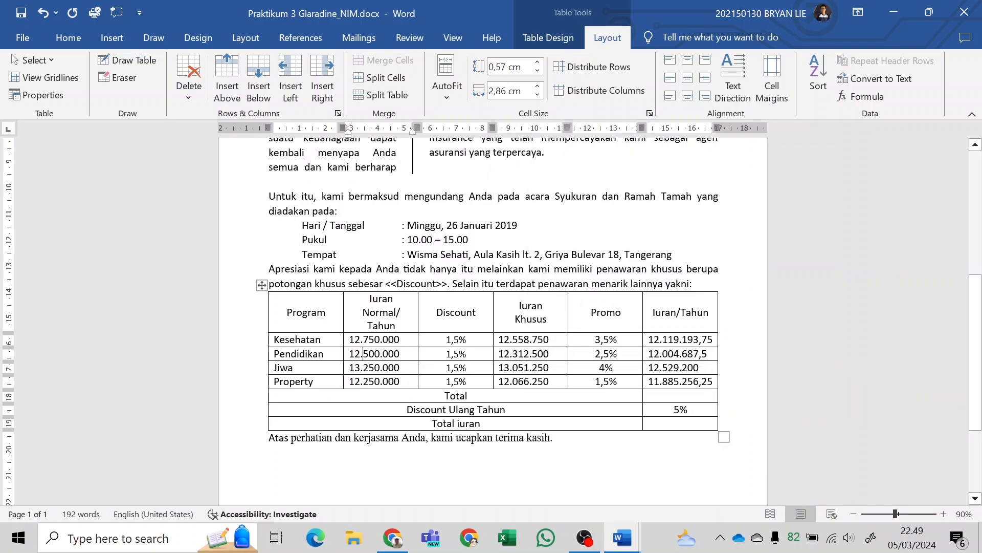
pyautogui.click(530, 354)
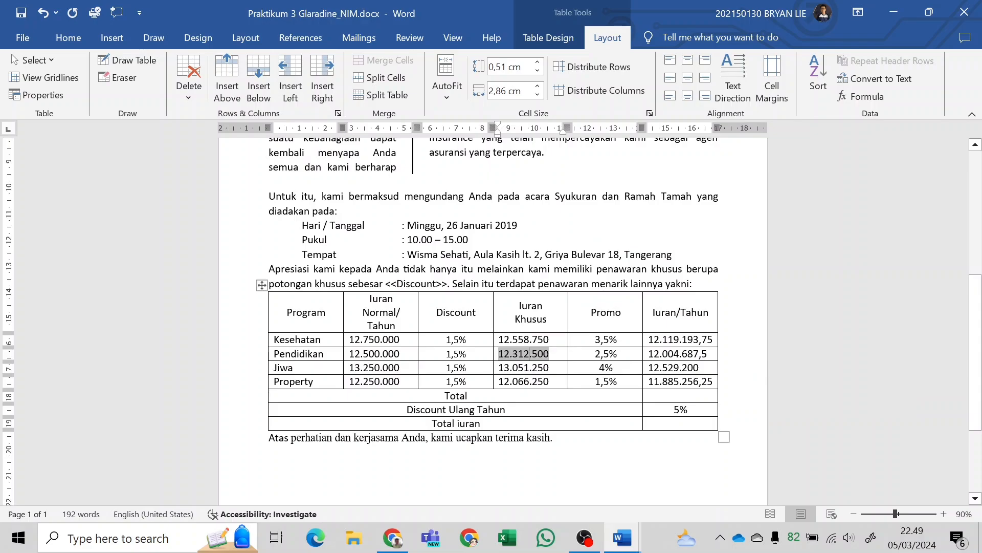
pyautogui.rightClick(680, 356)
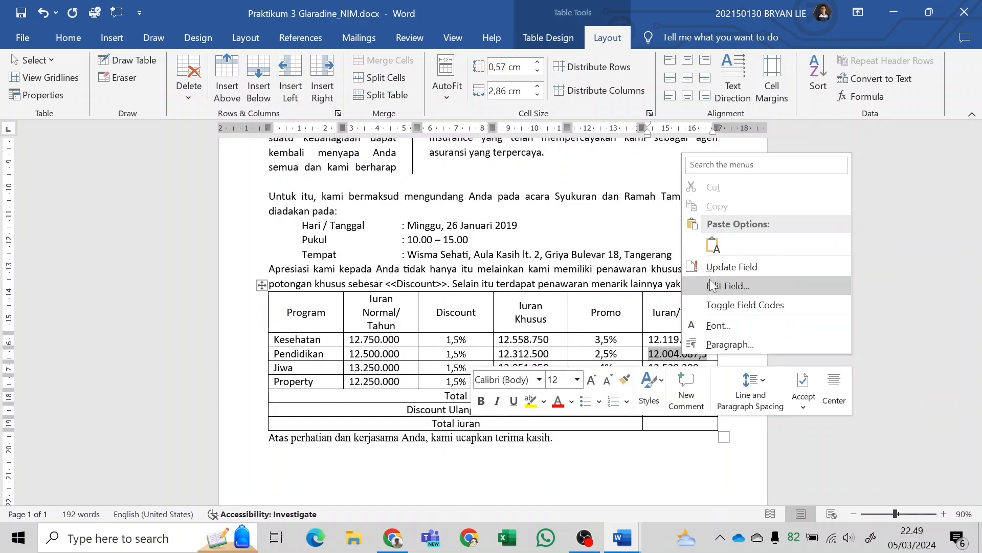
pyautogui.click(705, 259)
pyautogui.press('End')
# Compare the premium table with the lab module PDF in Chrome and Praktikum 3 Glaradine KELAR.docx, returning to the working letter.
pyautogui.hotkey('alt', 'Tab')
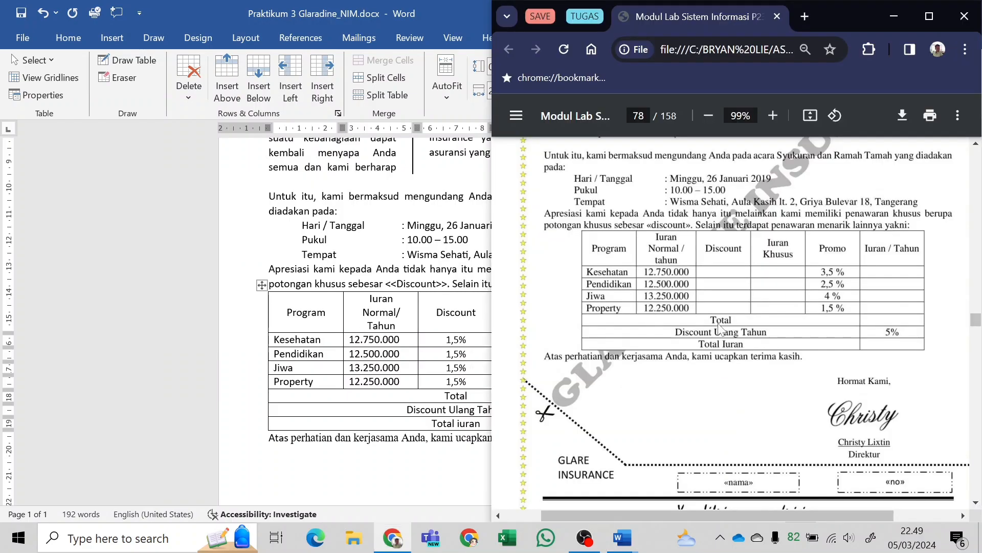
pyautogui.hotkey('alt', 'Tab')
pyautogui.hotkey('alt', 'Tab')
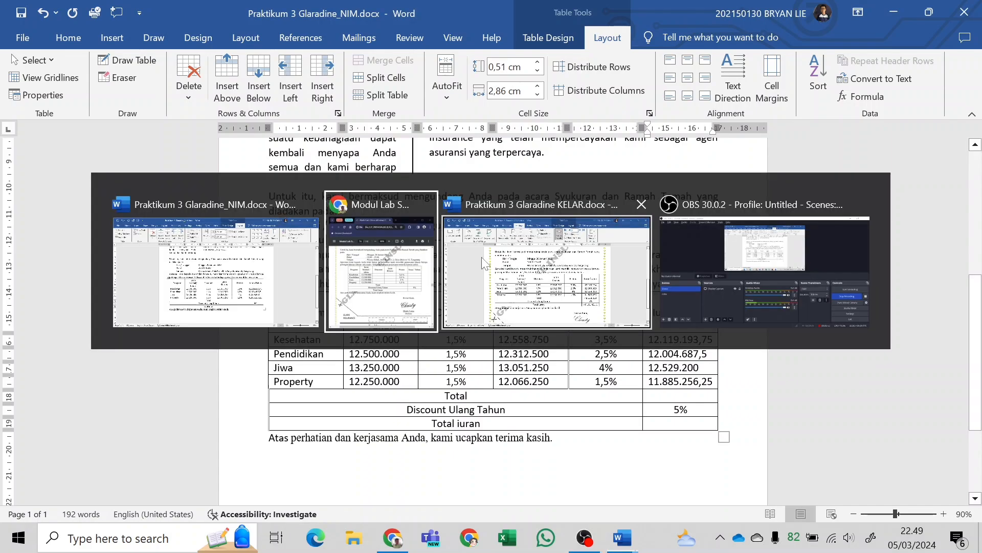
pyautogui.click(241, 263)
pyautogui.hotkey('alt', 'Tab')
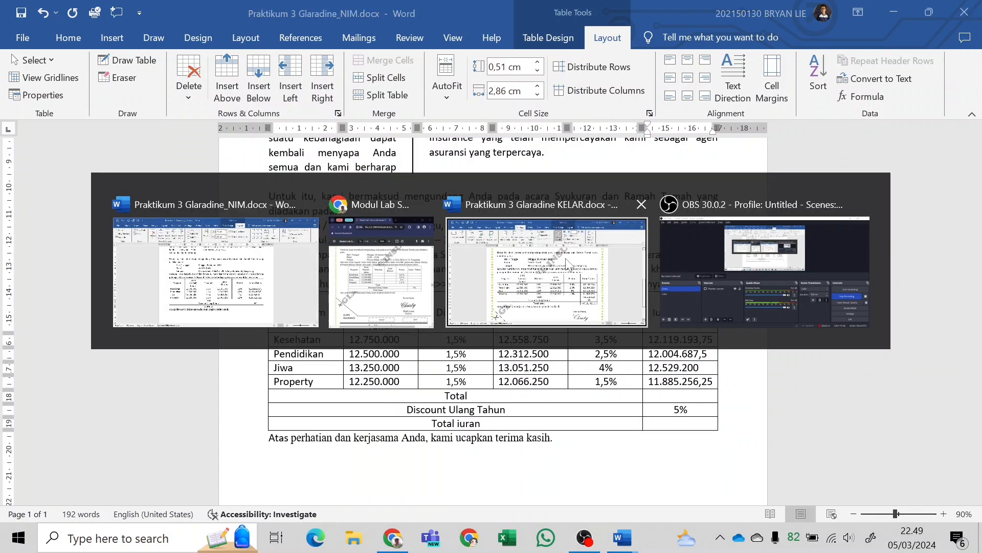
pyautogui.click(618, 324)
pyautogui.hotkey('alt', 'Tab')
pyautogui.hotkey('alt', 'Tab')
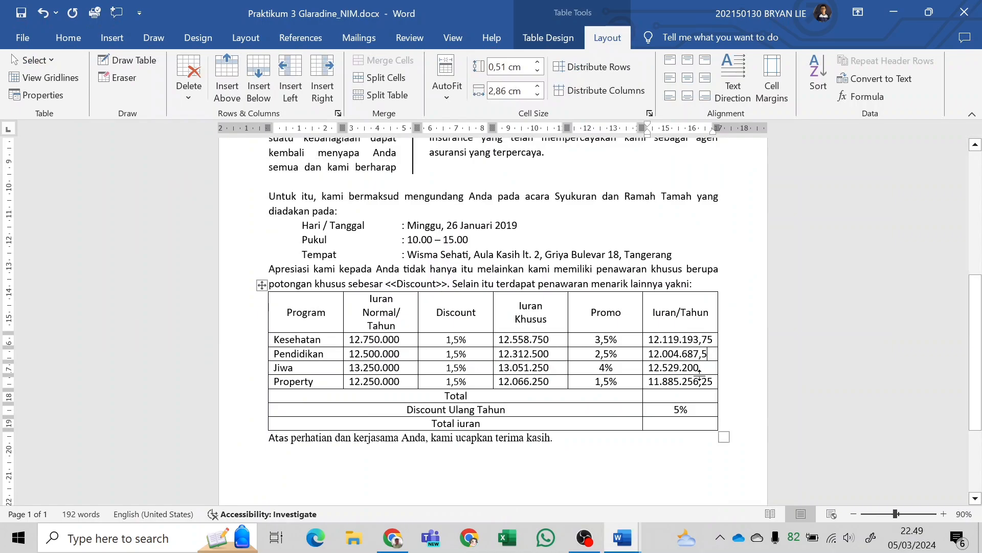
pyautogui.hotkey('alt', 'Tab')
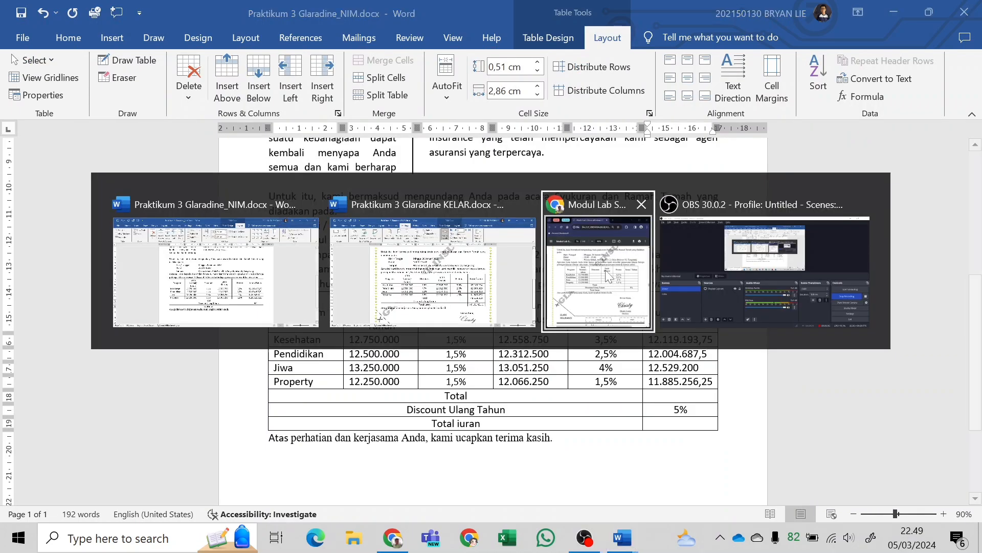
pyautogui.click(606, 269)
pyautogui.hotkey('alt', 'Tab')
# Fill the Total row's Iuran/Tahun cell with =SUM(ABOVE) and check it against the finished document.
pyautogui.click(687, 399)
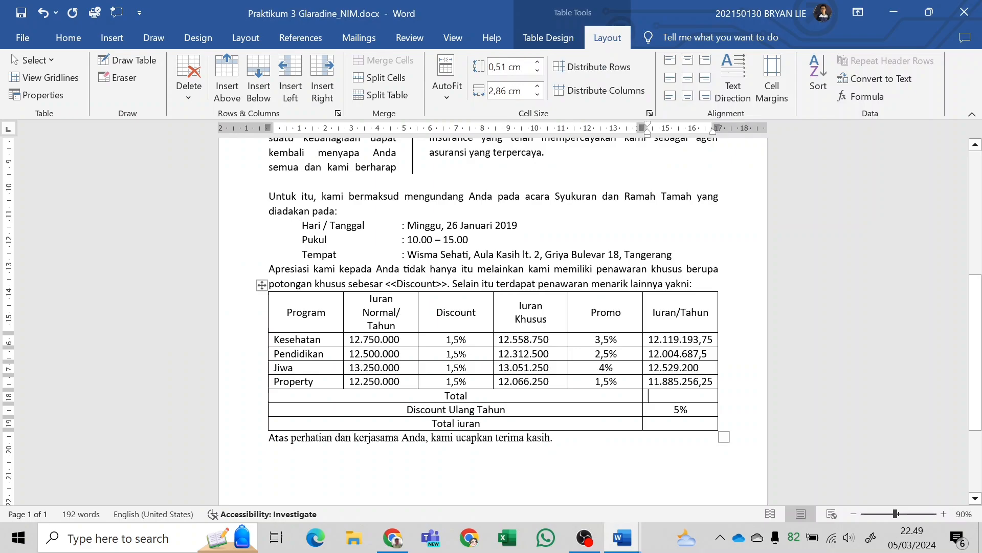
pyautogui.click(870, 101)
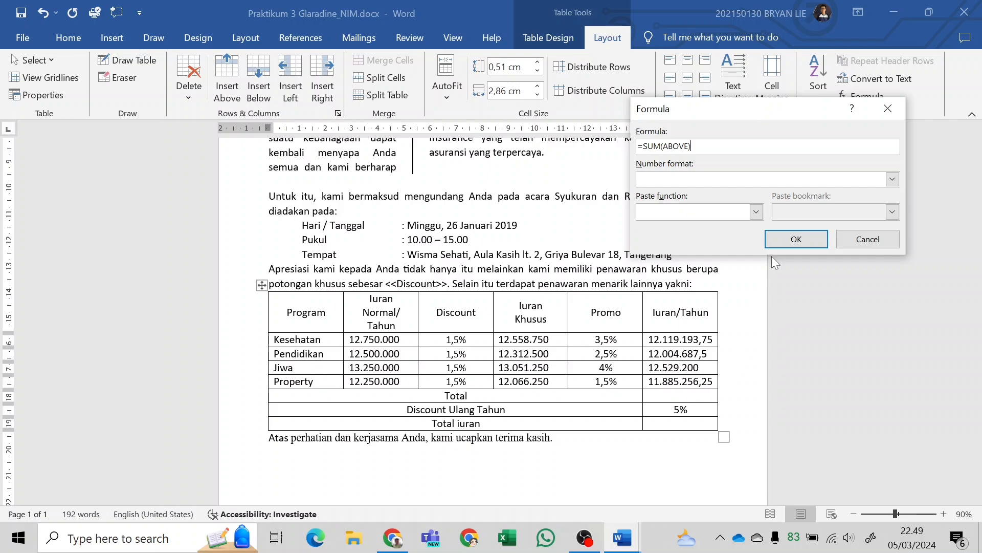
pyautogui.click(793, 237)
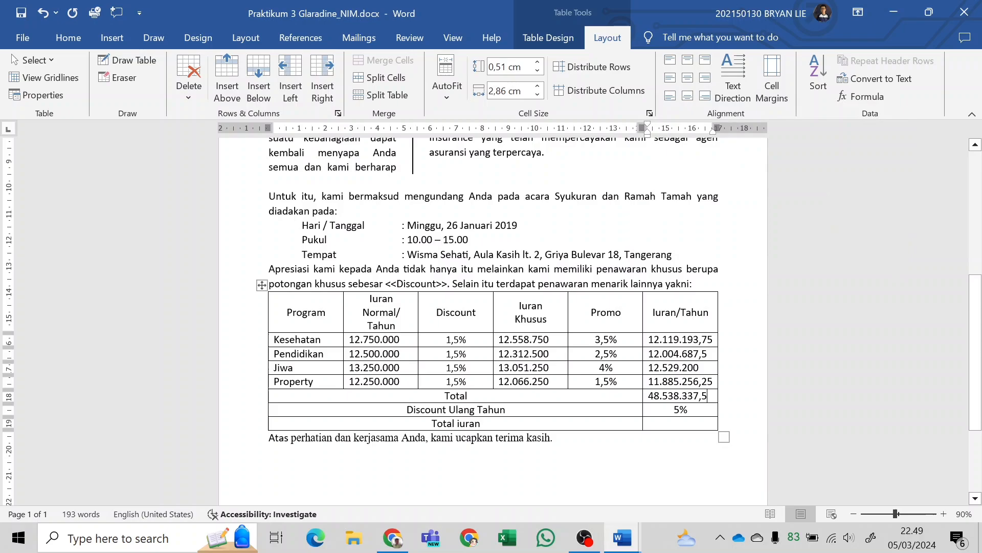
pyautogui.hotkey('alt', 'Tab')
pyautogui.press('Tab')
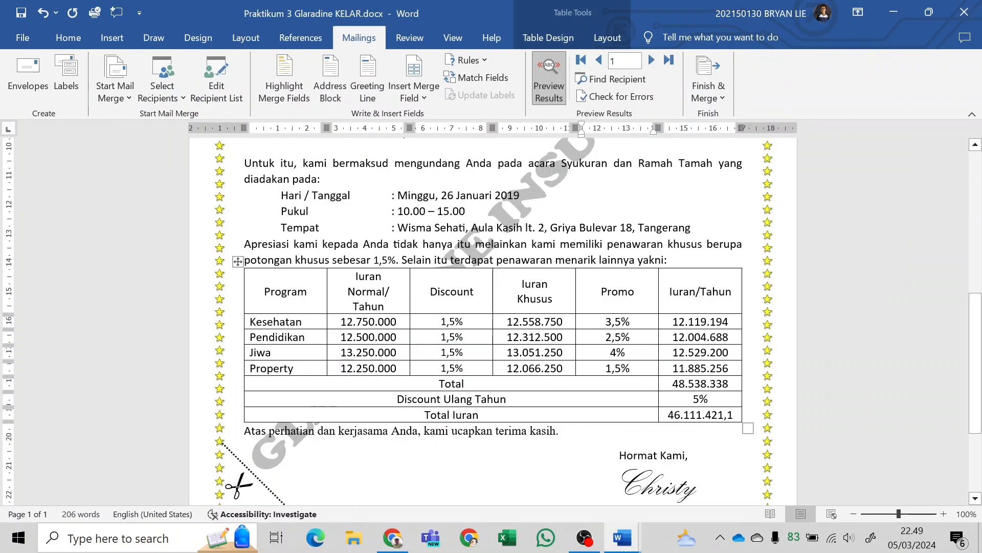
pyautogui.hotkey('alt', 'Tab')
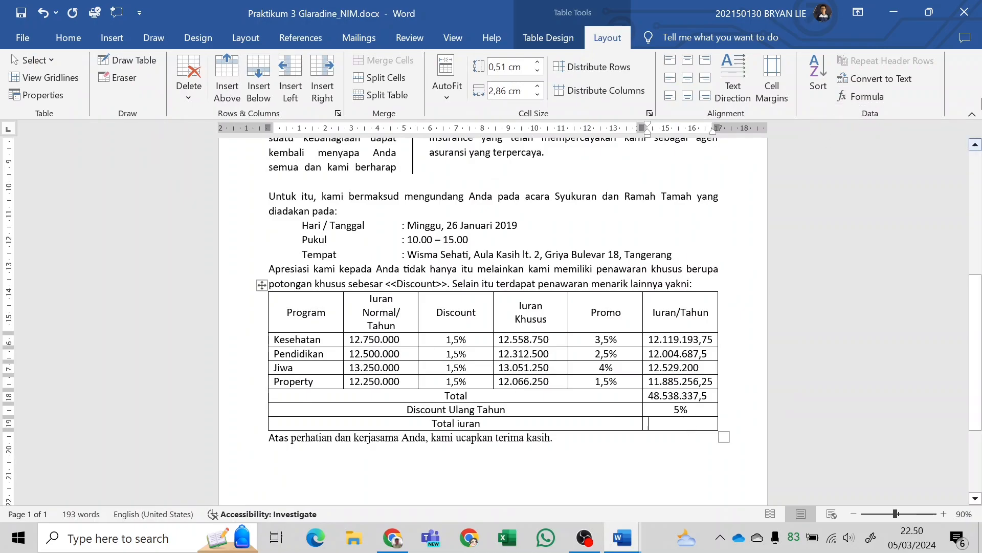
# Fill the Total iuran row's amount cell with the formula =B6-(B6*B7).
pyautogui.click(861, 97)
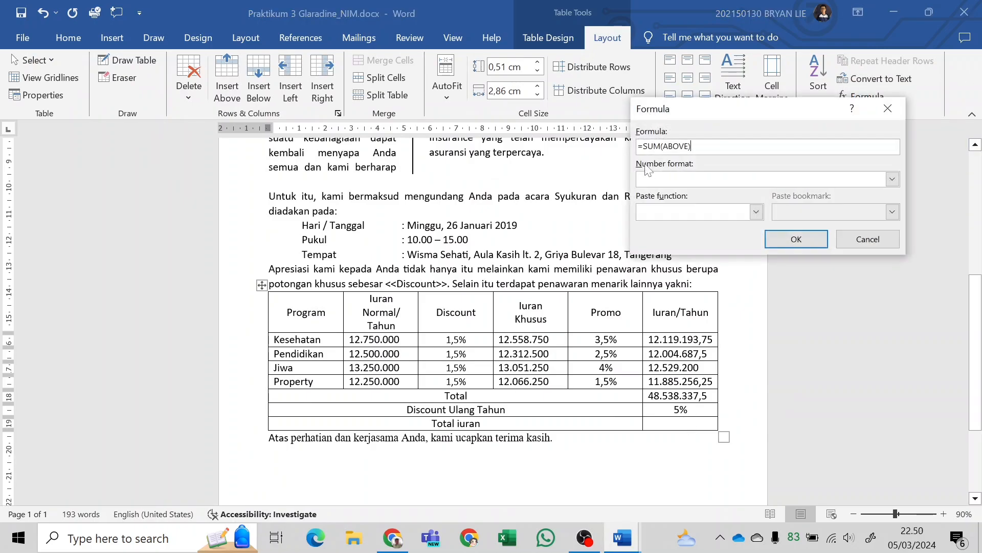
pyautogui.moveTo(690, 146); pyautogui.dragTo(654, 146)
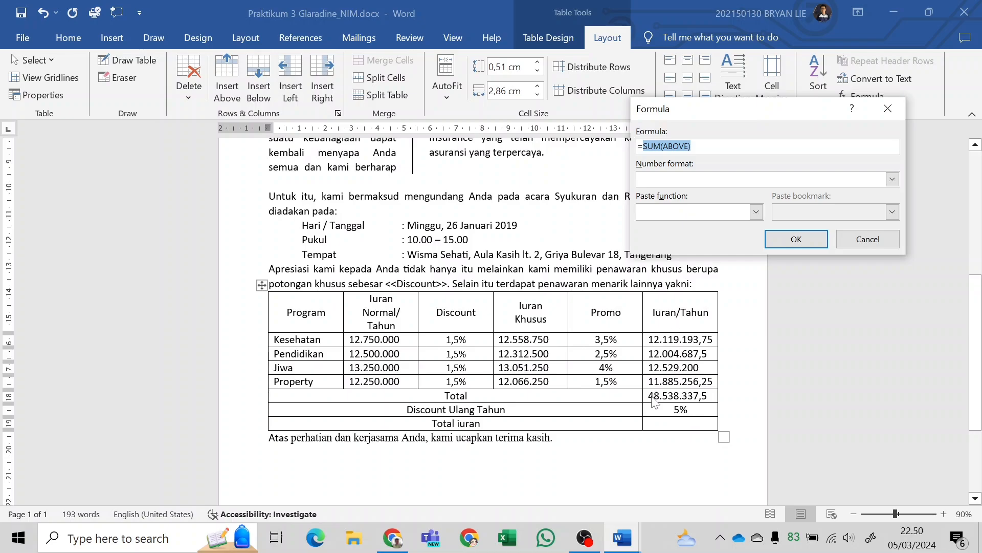
pyautogui.write('B')
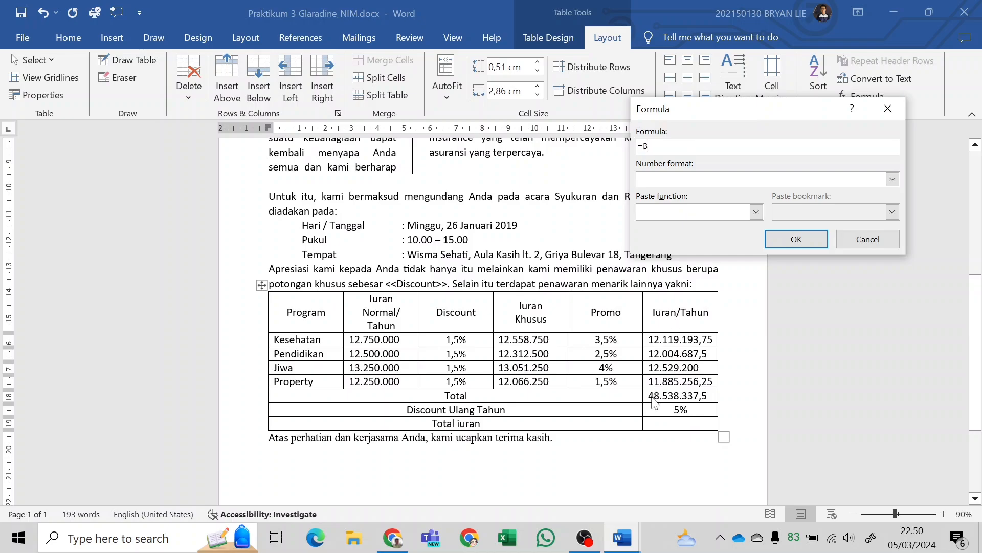
pyautogui.write('6-(B')
pyautogui.write('6*B7)')
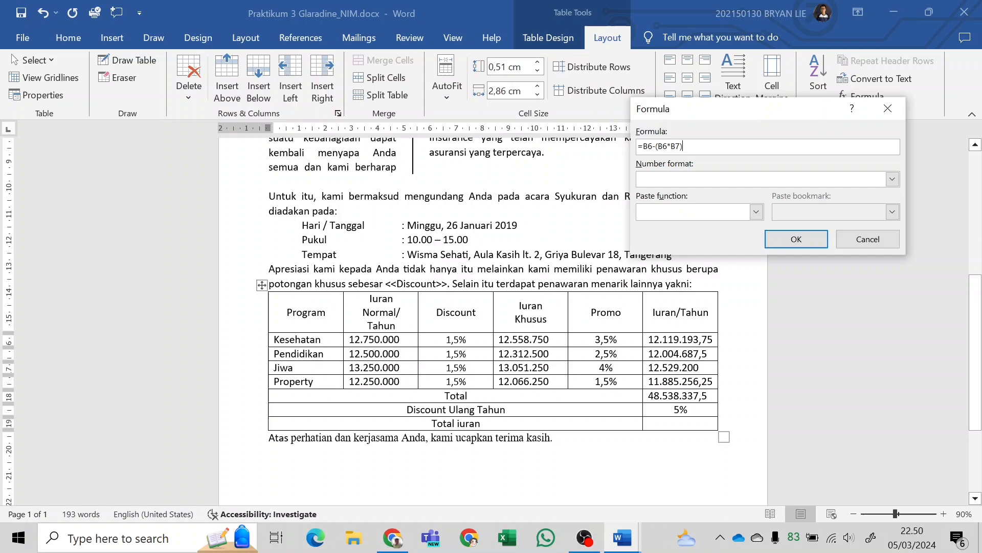
pyautogui.click(806, 240)
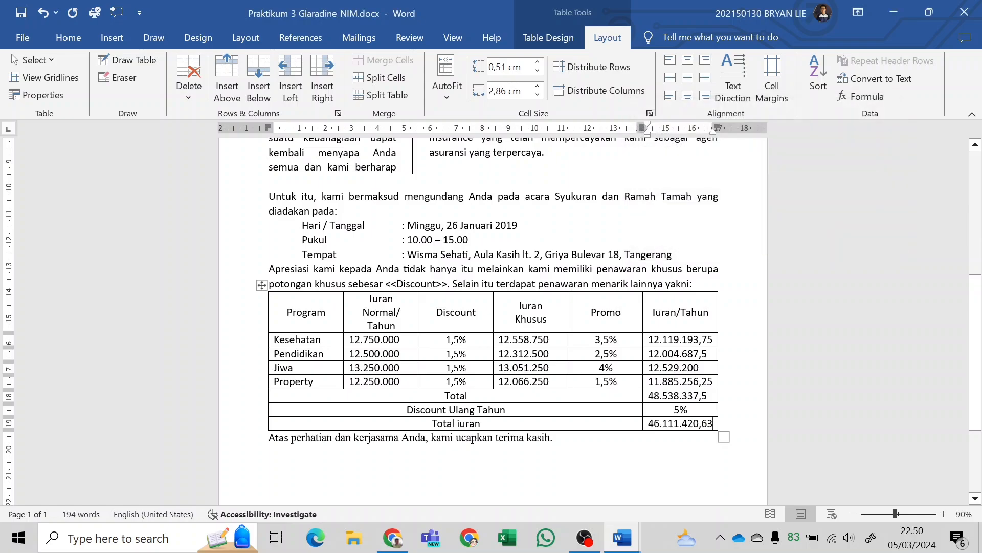
# Compare the Total iuran amount and its decimals between the working letter and the finished Praktikum 3 Glaradine KELAR.docx.
pyautogui.hotkey('alt', 'Tab')
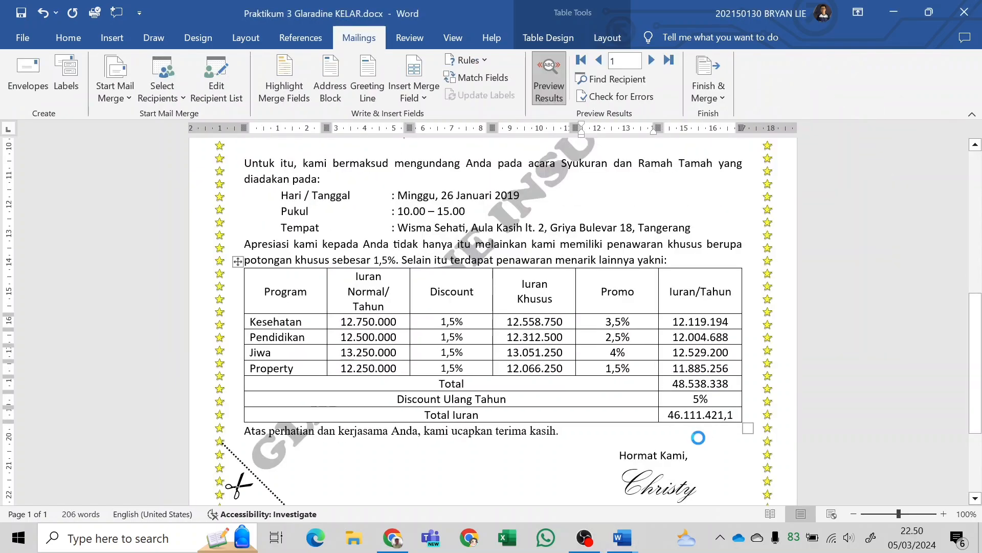
pyautogui.hotkey('alt', 'Tab')
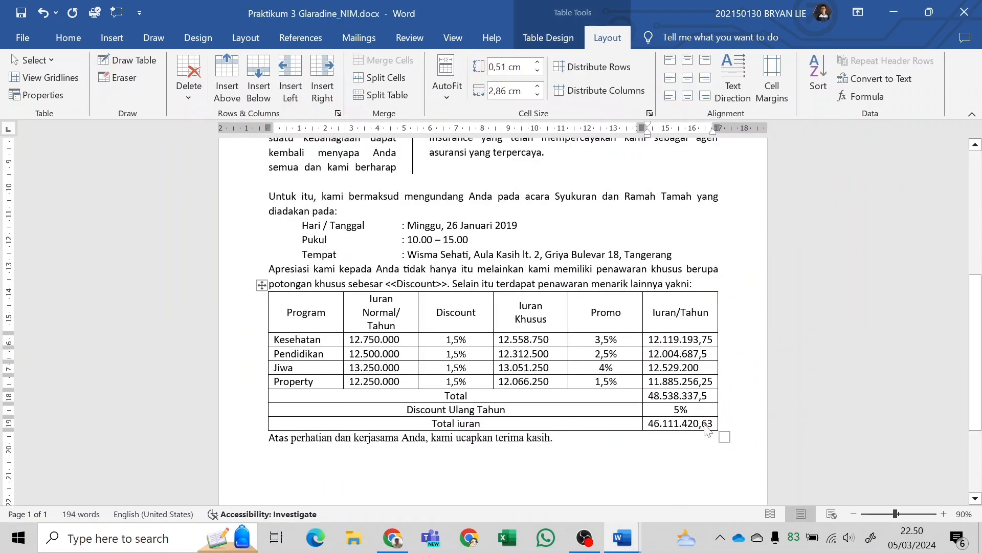
pyautogui.hotkey('alt', 'Tab')
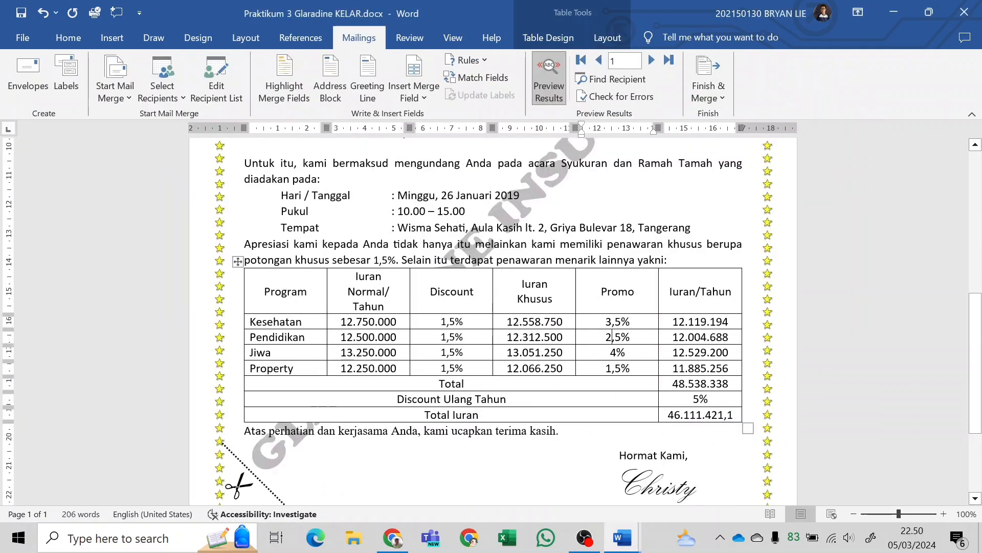
pyautogui.hotkey('alt', 'Tab')
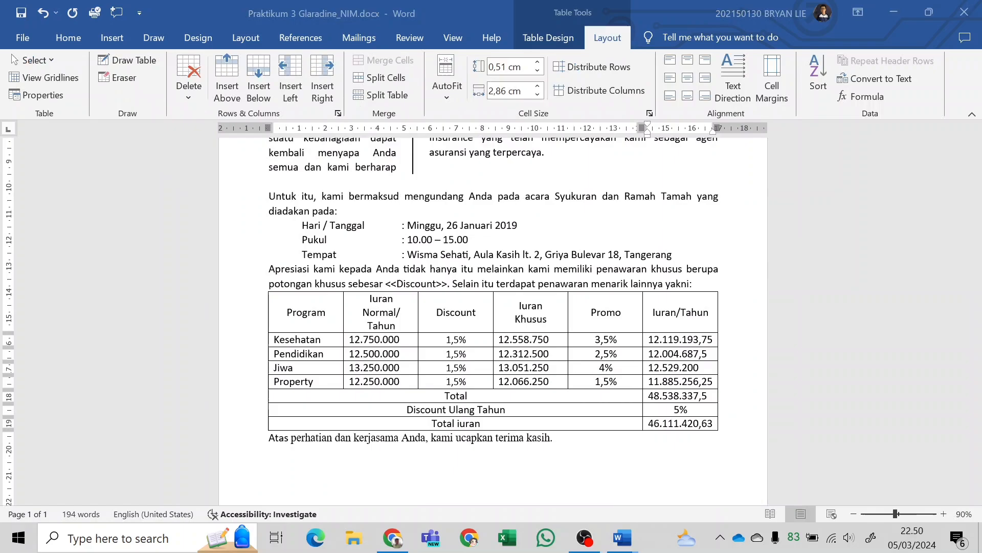
pyautogui.doubleClick(701, 423)
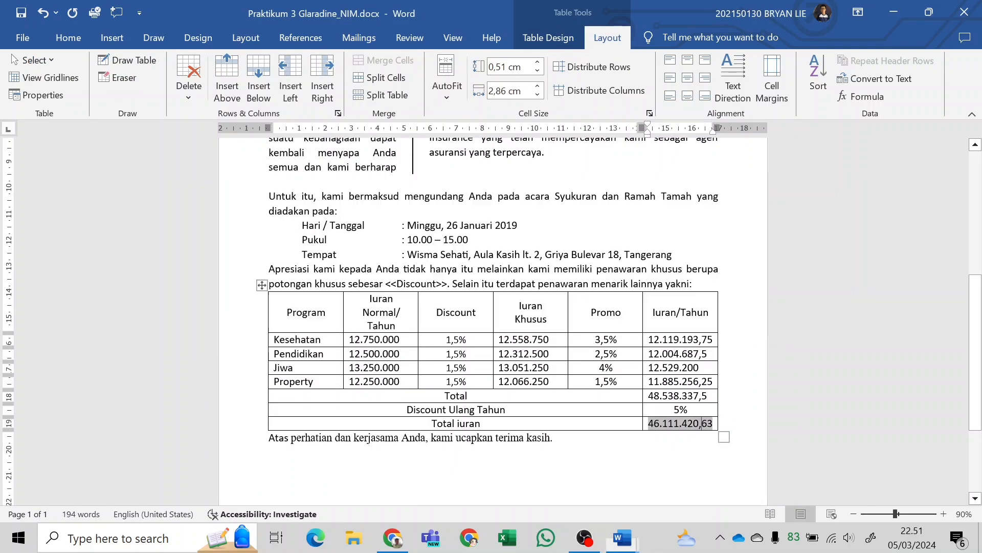
pyautogui.hotkey('alt', 'Tab')
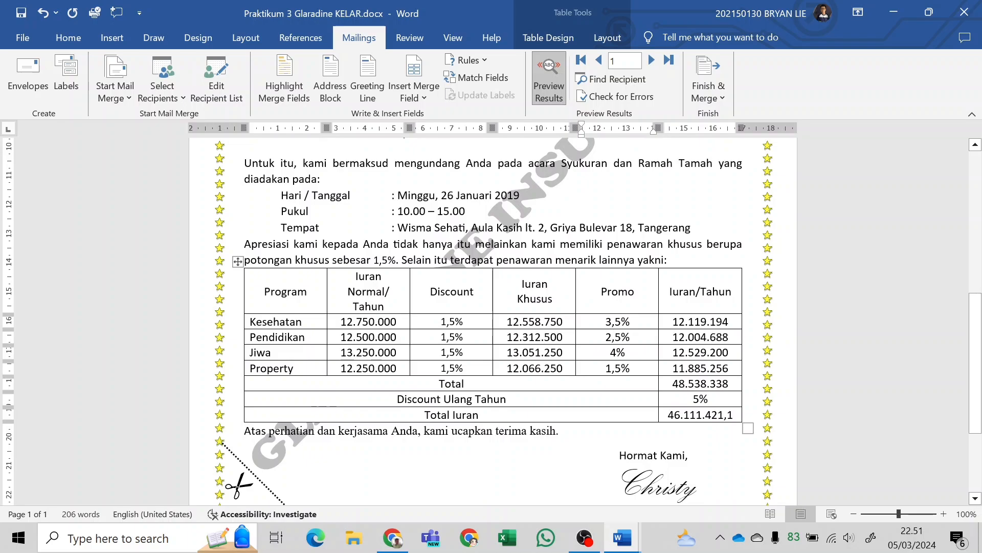
pyautogui.hotkey('alt', 'Tab')
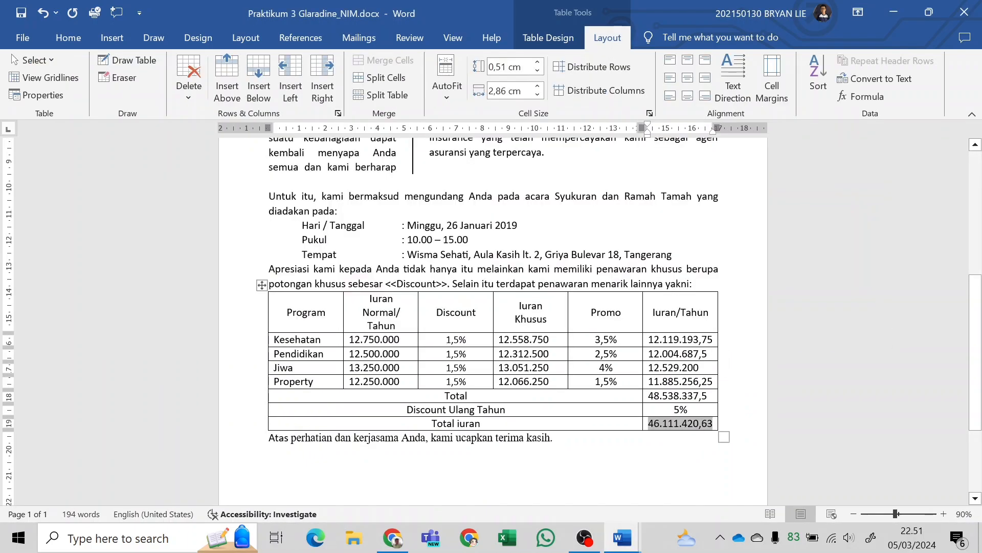
# Replace the Total iuran amount with the formula =B6-(B6*B7), using the number format Rp#.##0,00;(Rp#.##0,00).
pyautogui.click(715, 425)
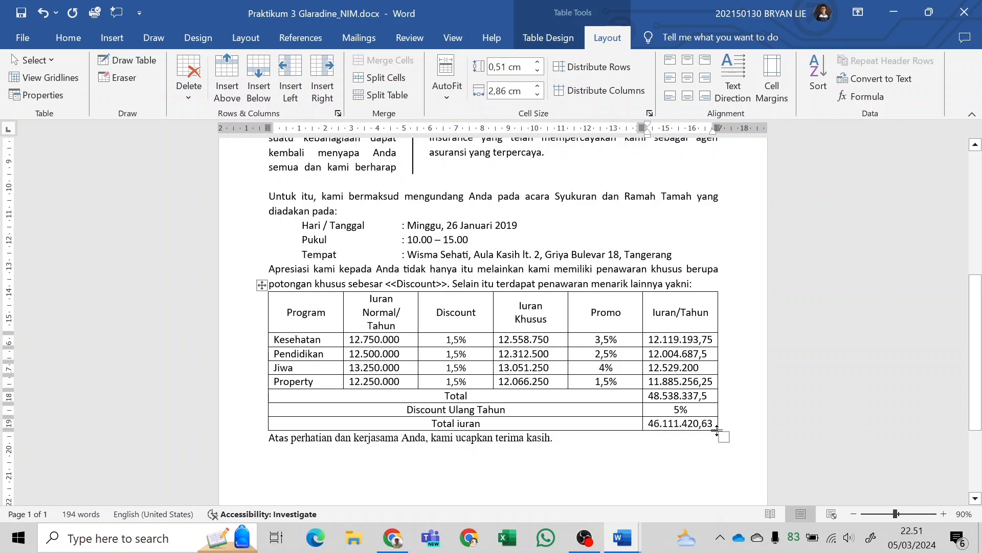
pyautogui.press('BackSpace')
pyautogui.press('BackSpace')
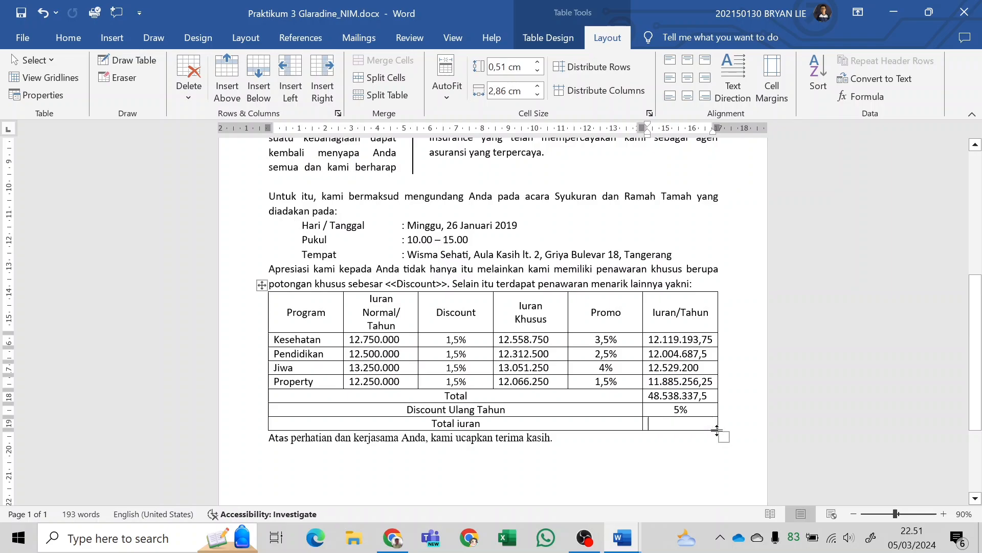
pyautogui.click(852, 94)
pyautogui.moveTo(692, 146); pyautogui.dragTo(643, 147)
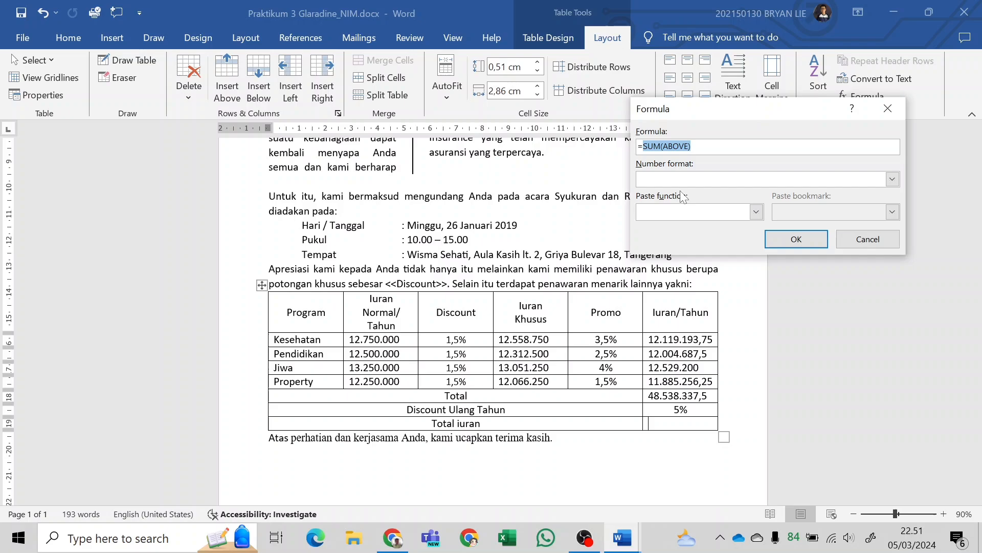
pyautogui.write('B6-(B6*B7')
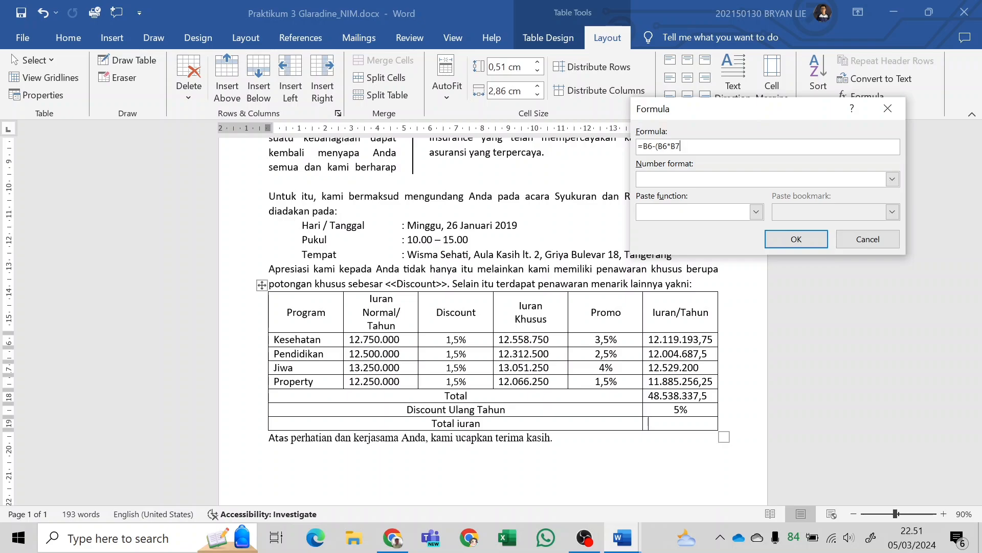
pyautogui.click(893, 179)
pyautogui.scroll(-1, 687, 240)
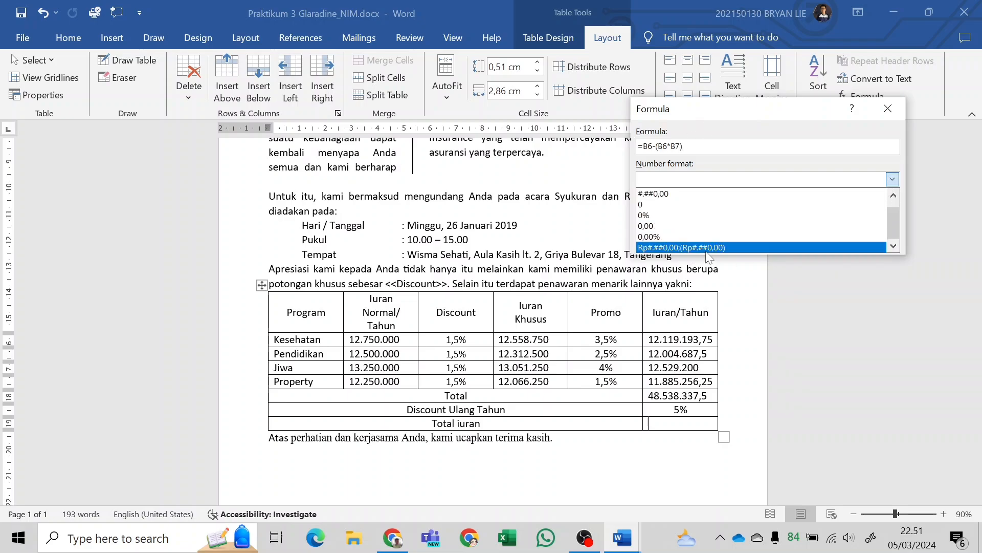
pyautogui.scroll(1, 686, 205)
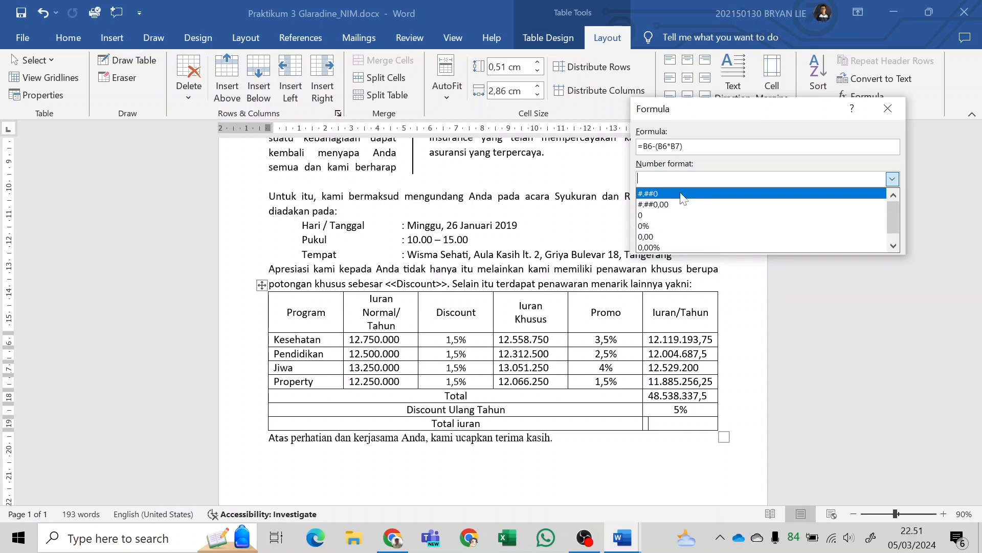
pyautogui.scroll(-1, 676, 205)
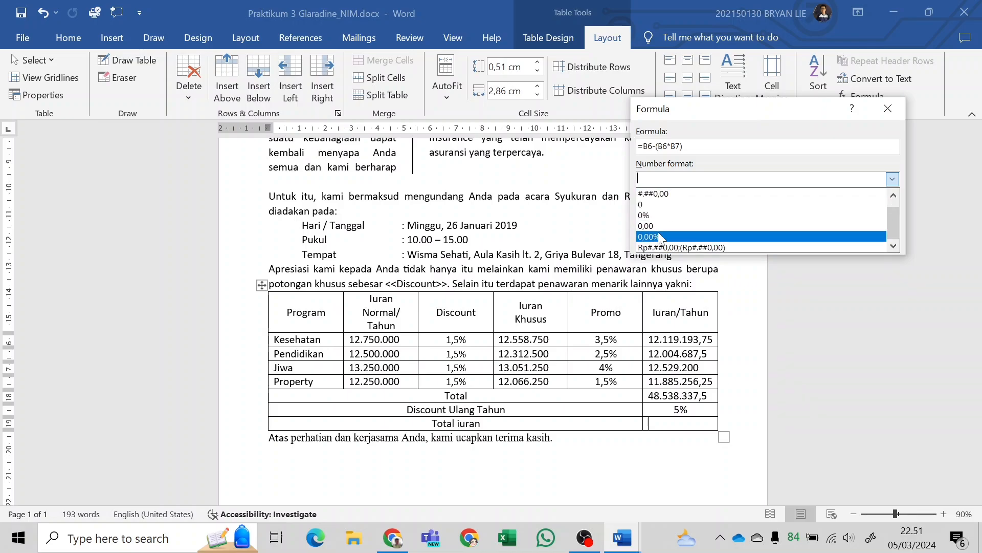
pyautogui.click(692, 247)
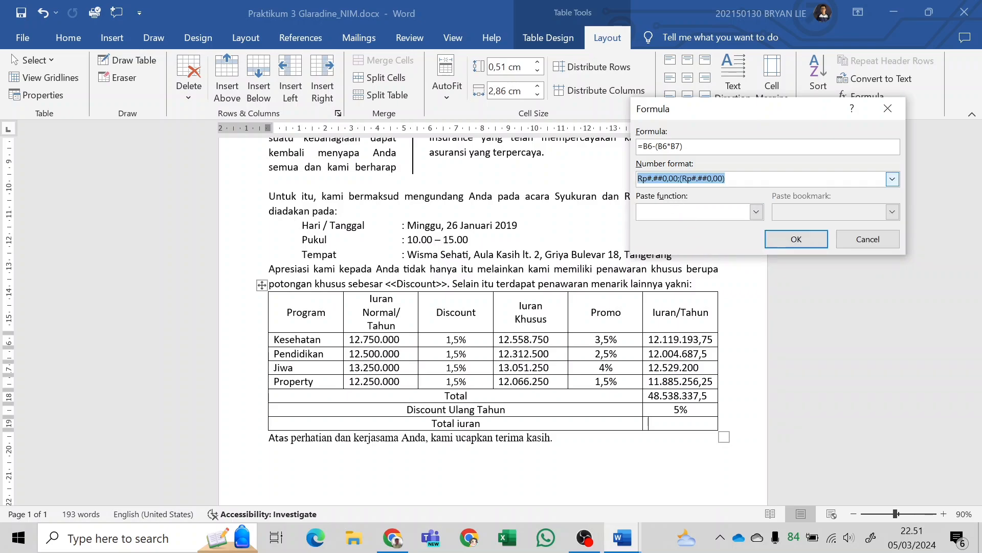
pyautogui.click(792, 244)
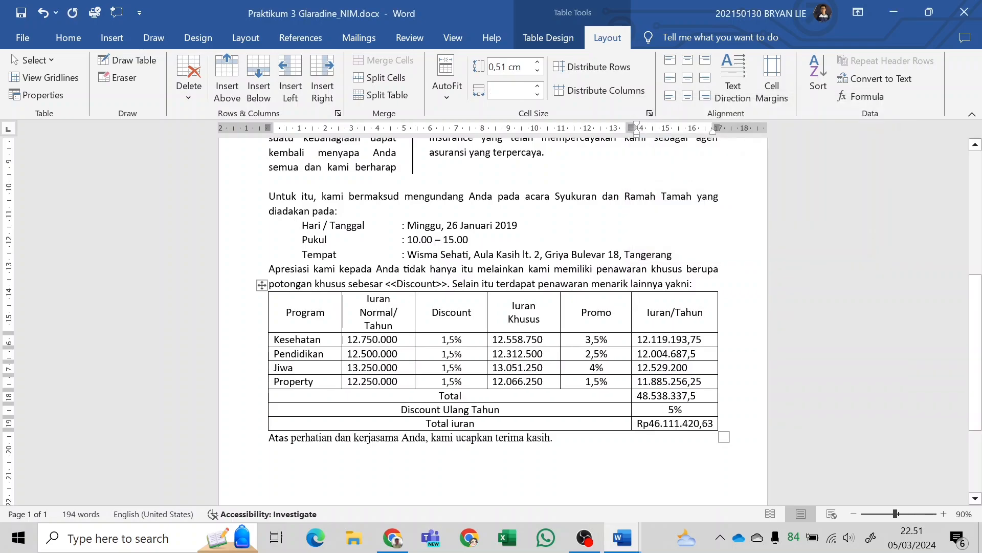
pyautogui.click(648, 424)
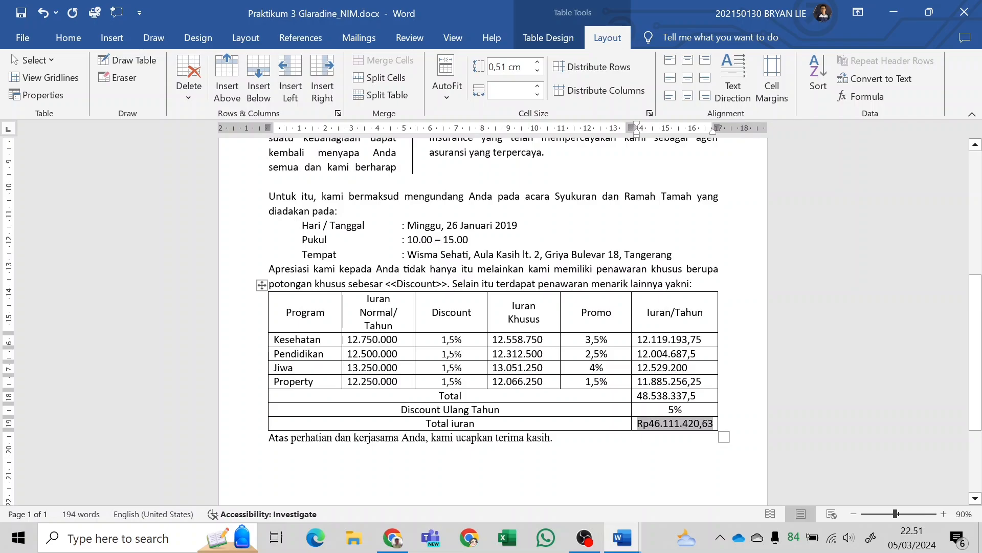
# Review the end of the letter, and examine the Praktikum 3 sample's letterhead, closing and footer in the lab module PDF in Chrome.
pyautogui.scroll(-2, 491, 307)
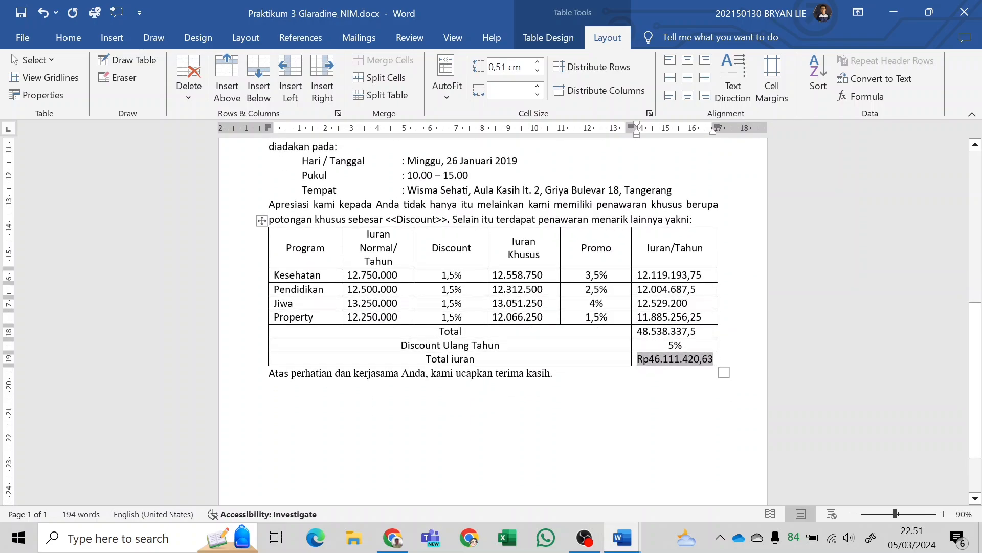
pyautogui.scroll(-2, 509, 351)
pyautogui.click(509, 351)
pyautogui.scroll(10, 508, 351)
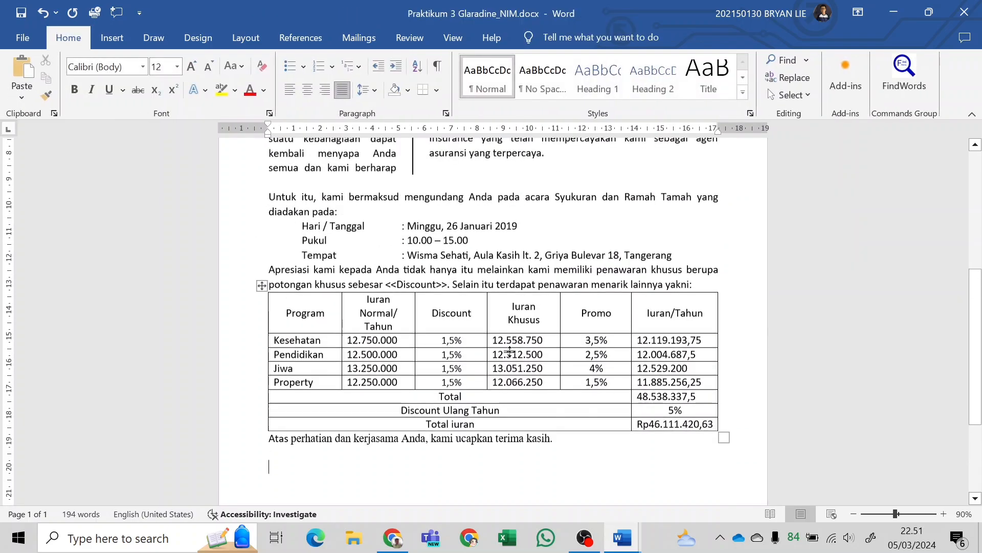
pyautogui.scroll(4, 508, 351)
pyautogui.scroll(-15, 508, 351)
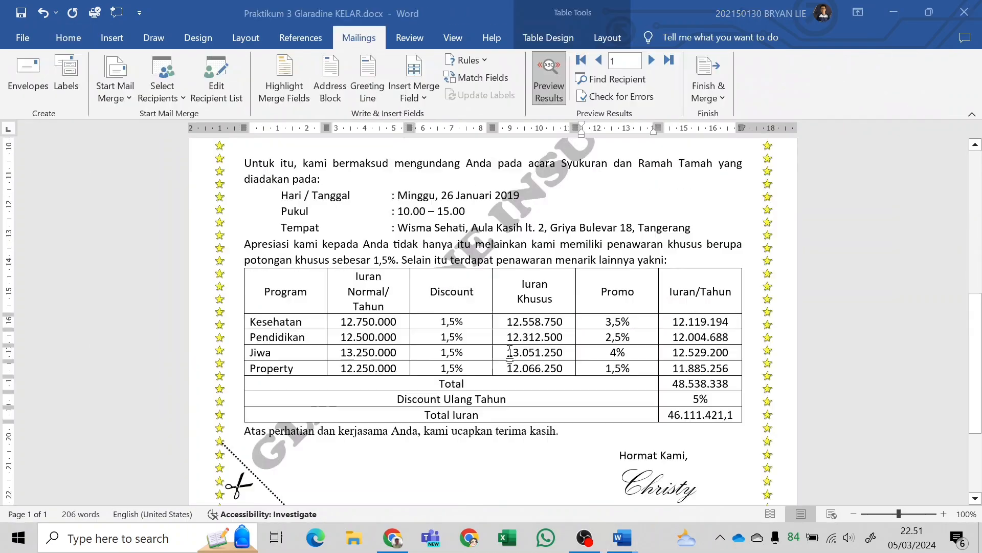
pyautogui.hotkey('alt', 'Tab')
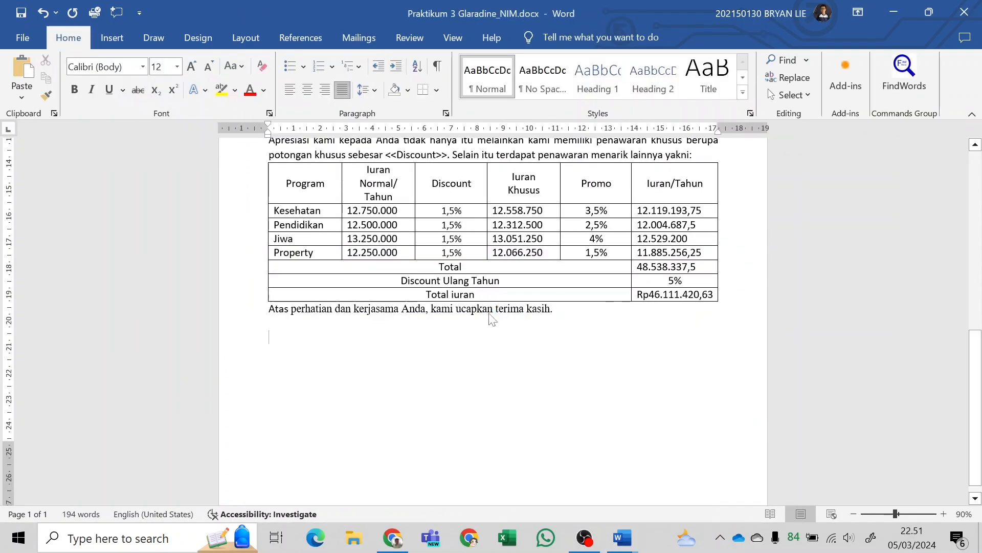
pyautogui.hotkey('alt', 'Tab')
pyautogui.press('Tab')
pyautogui.scroll(-5, 679, 382)
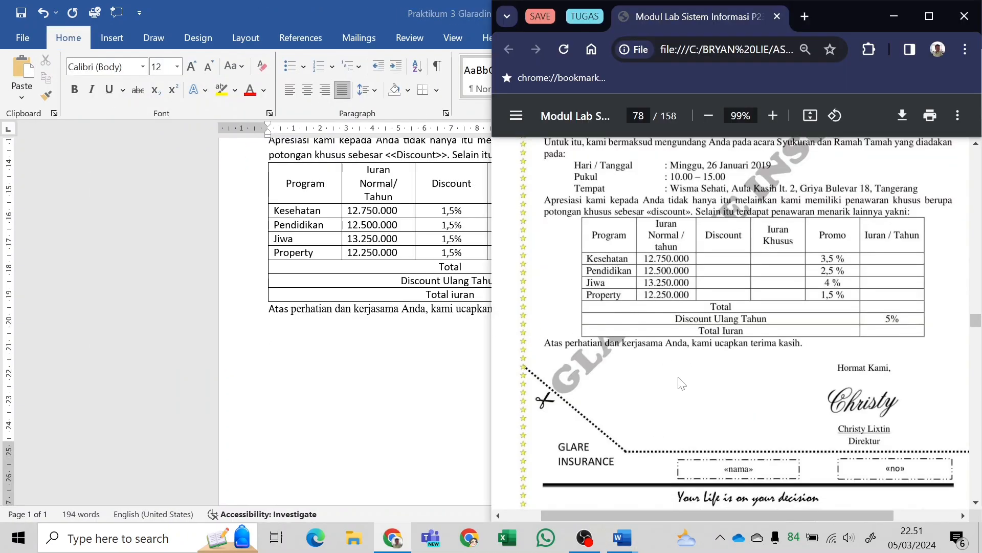
pyautogui.scroll(10, 703, 287)
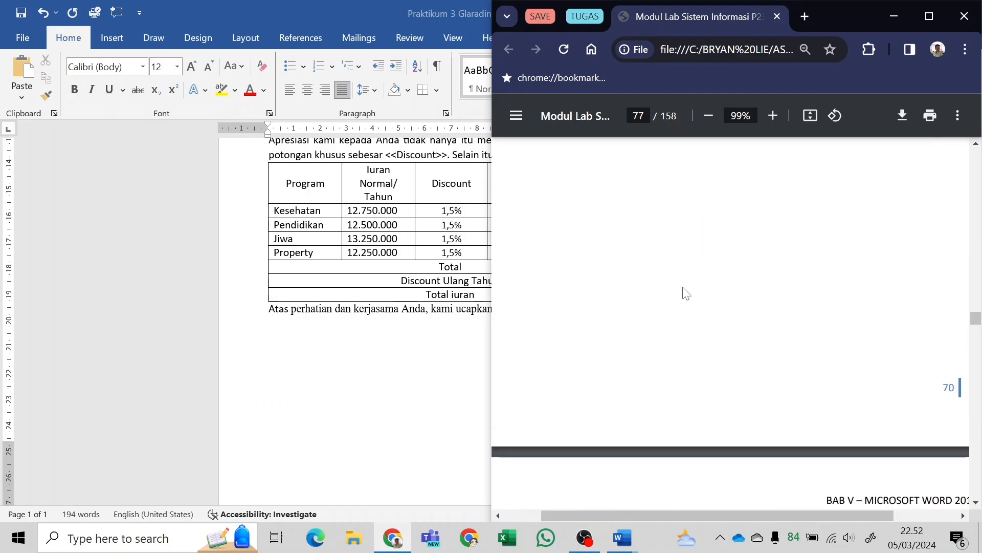
pyautogui.scroll(-5, 711, 349)
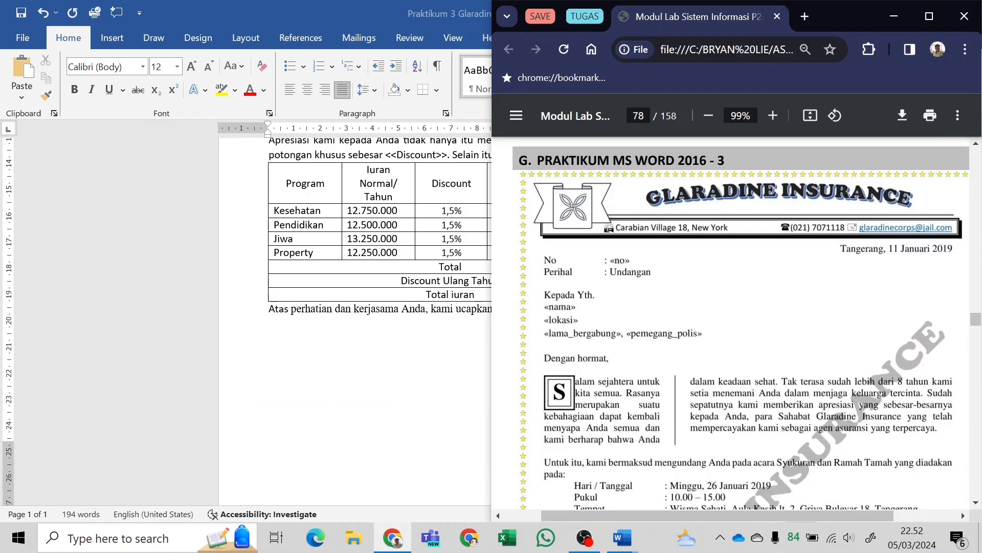
pyautogui.scroll(-10, 631, 233)
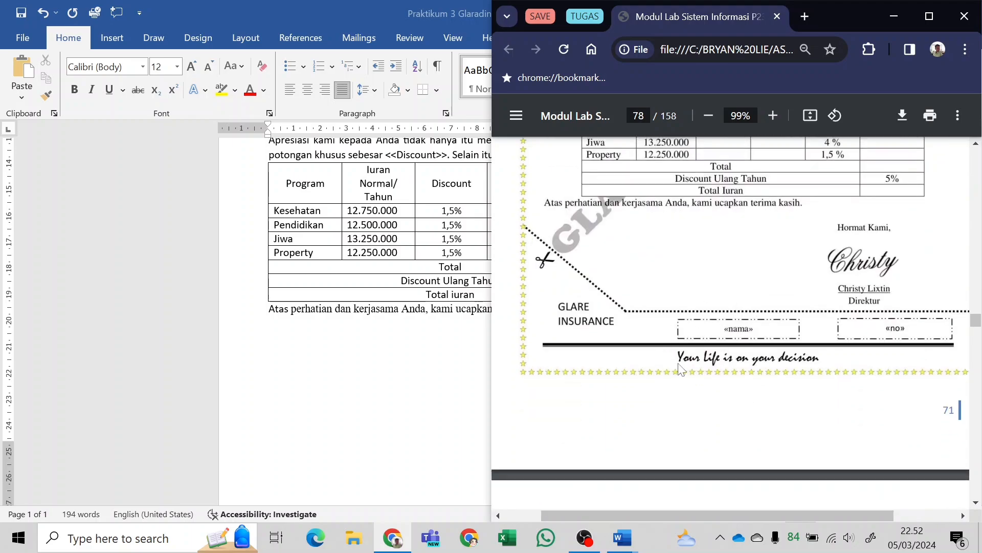
# Return to the working letter in Word and add three blank lines to the page header to lower the letter text.
pyautogui.click(379, 336)
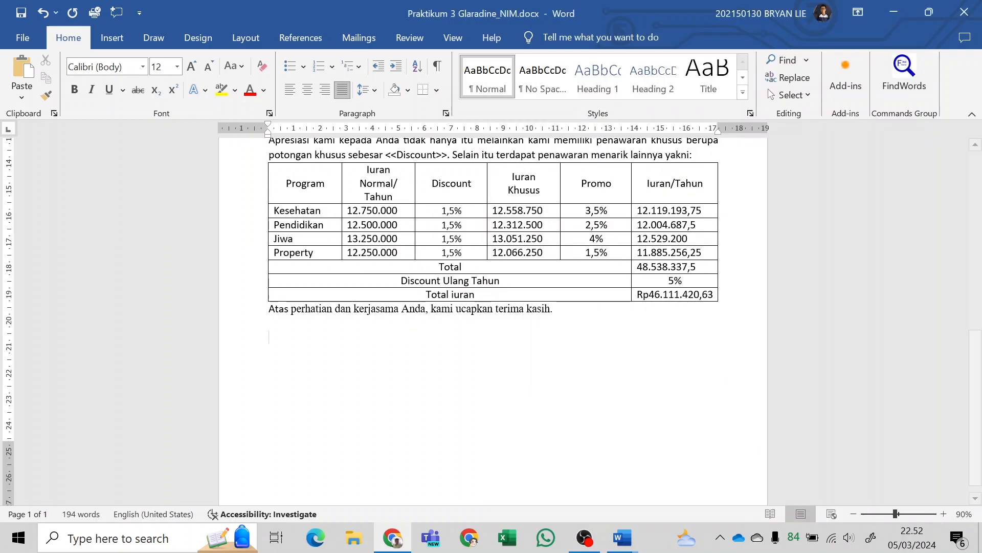
pyautogui.scroll(6, 491, 317)
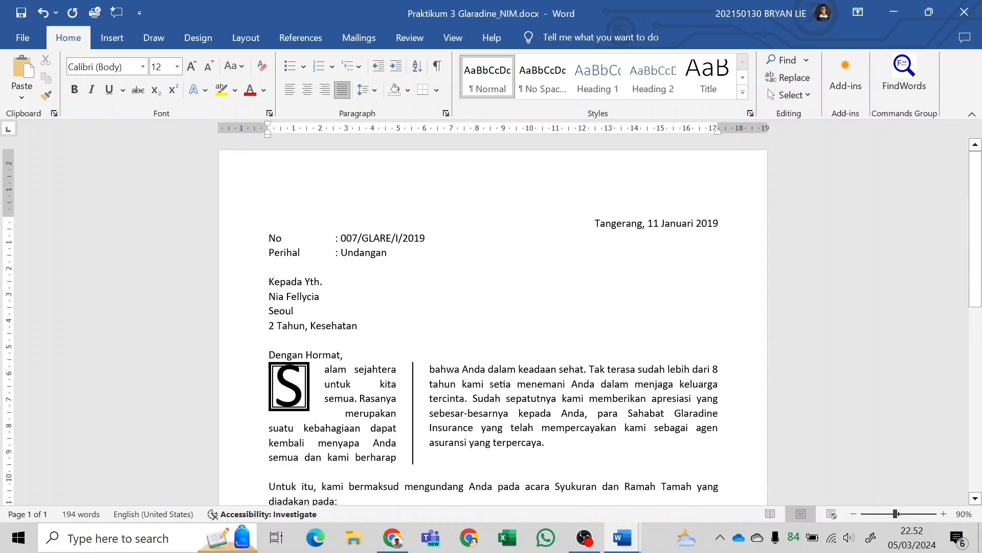
pyautogui.doubleClick(389, 187)
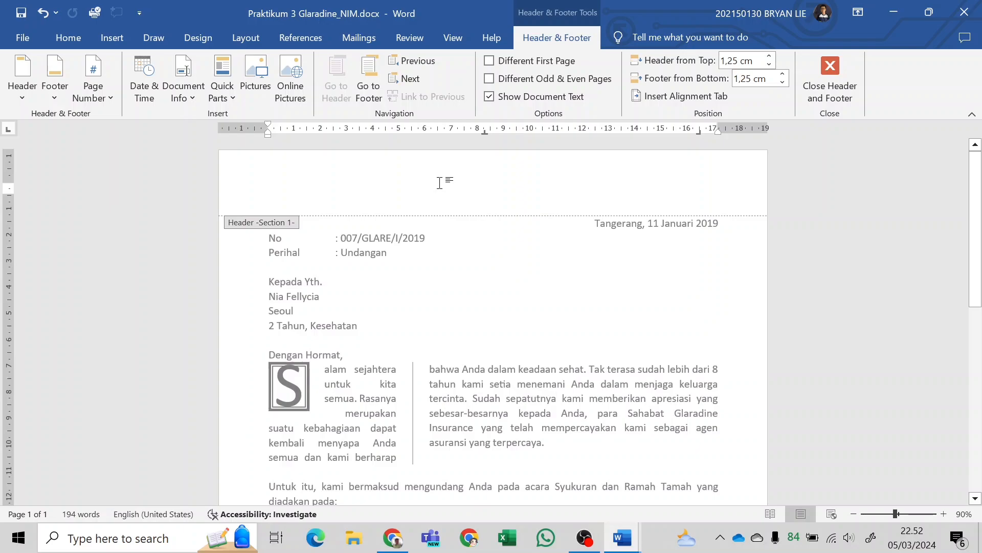
pyautogui.hotkey('ctrl', 'z')
pyautogui.press('Return')
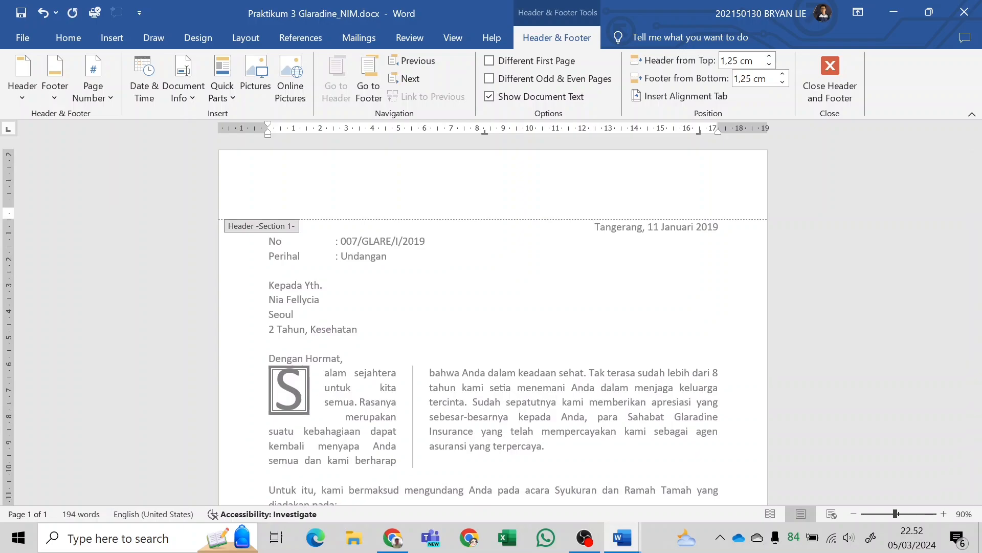
pyautogui.press('Return')
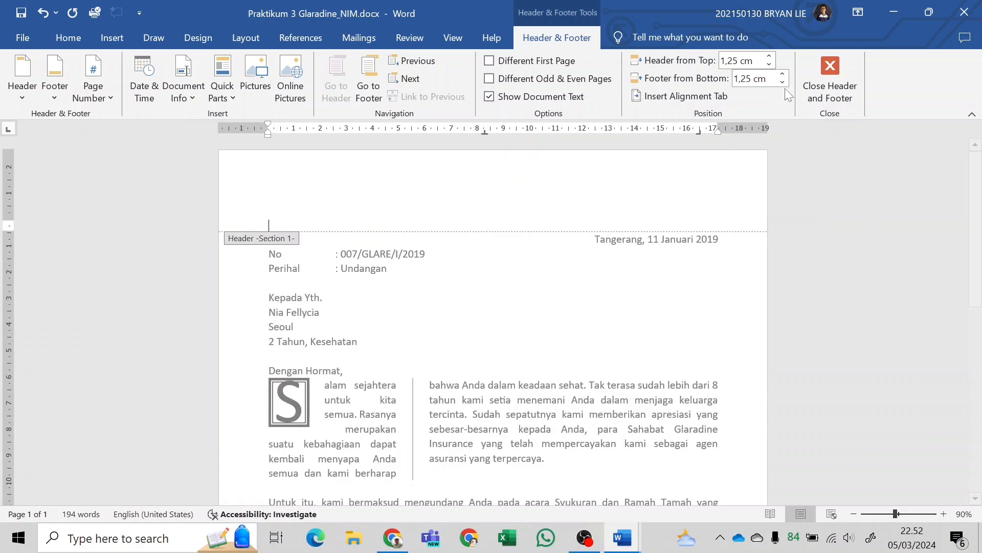
pyautogui.press('Up')
pyautogui.press('Up')
pyautogui.press('Up')
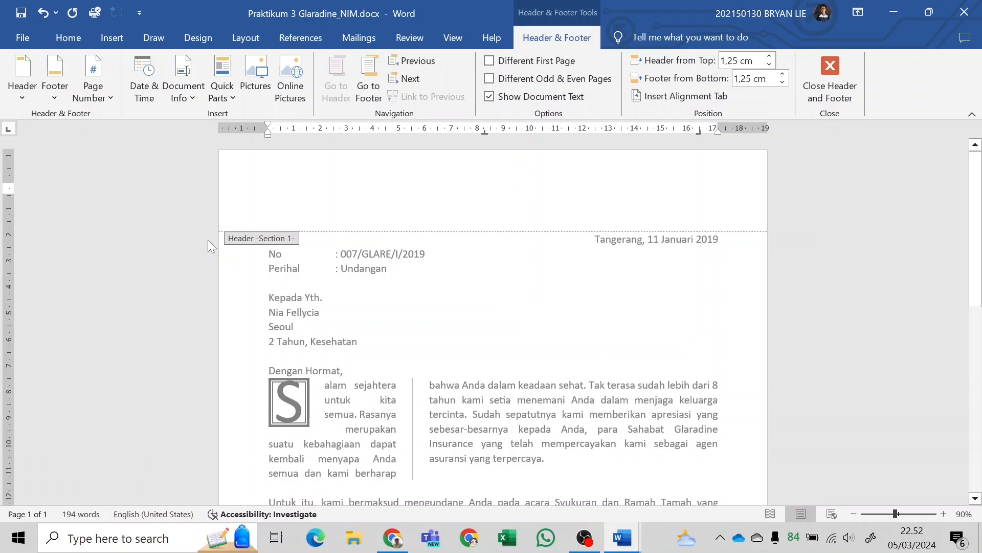
pyautogui.press('Down')
pyautogui.press('Down')
pyautogui.press('Down')
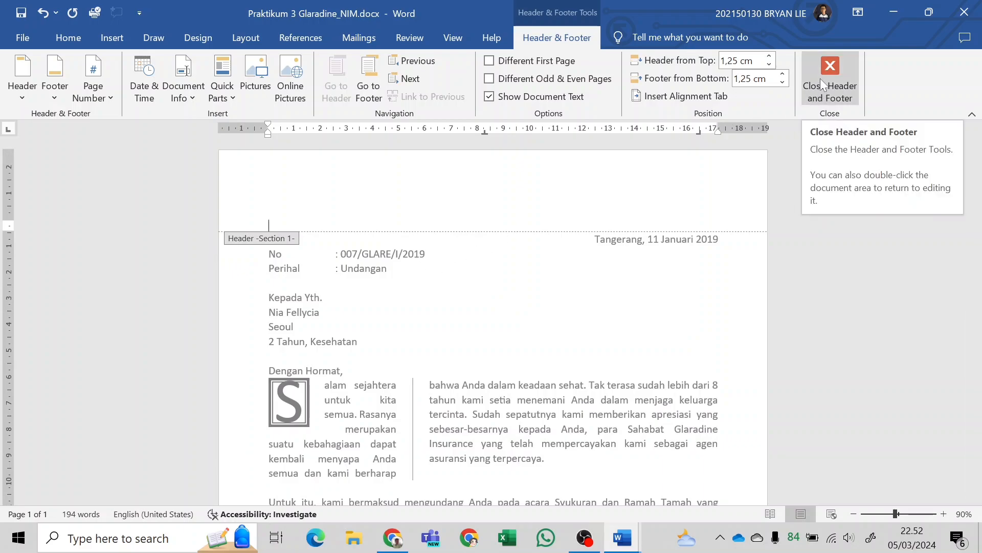
# Delete the blank lines from the page header, insert three blank lines again, and close the header.
pyautogui.press('BackSpace')
pyautogui.press('BackSpace')
pyautogui.press('BackSpace')
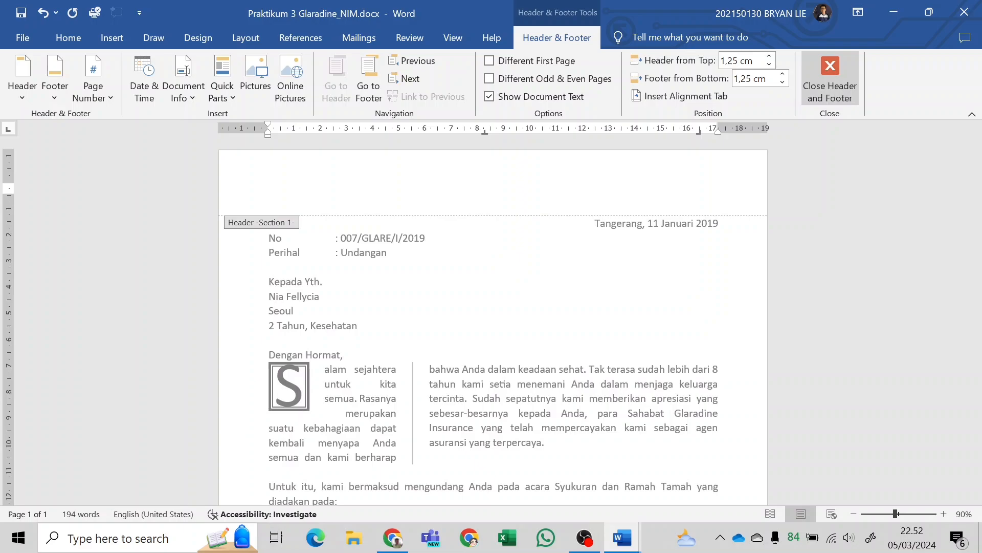
pyautogui.press('Return')
pyautogui.press('Return')
pyautogui.press('Return')
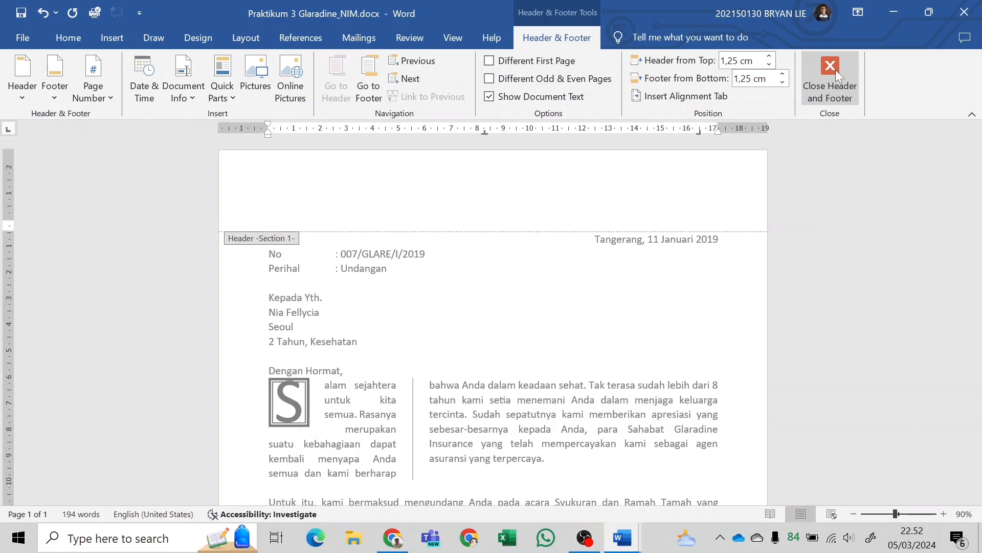
pyautogui.click(831, 72)
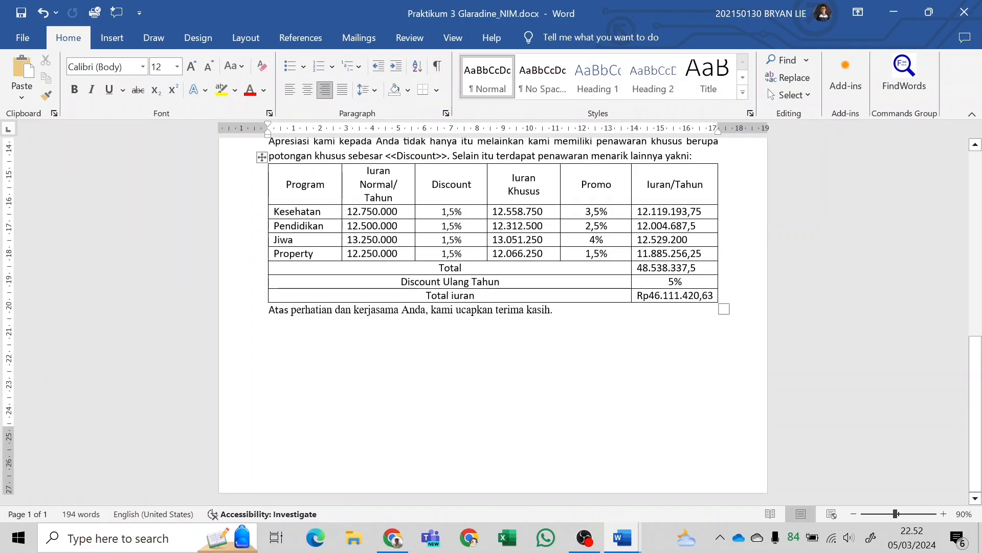
# Compare the working letter's header area and overall layout with the Praktikum 3 page of the module PDF in Chrome, returning to Word.
pyautogui.hotkey('alt', 'Tab')
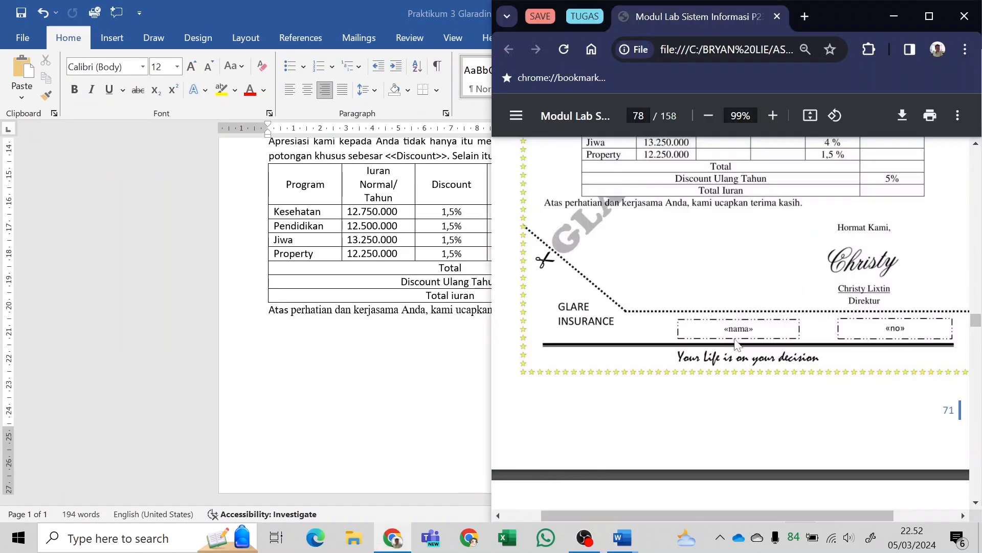
pyautogui.scroll(-10, 715, 375)
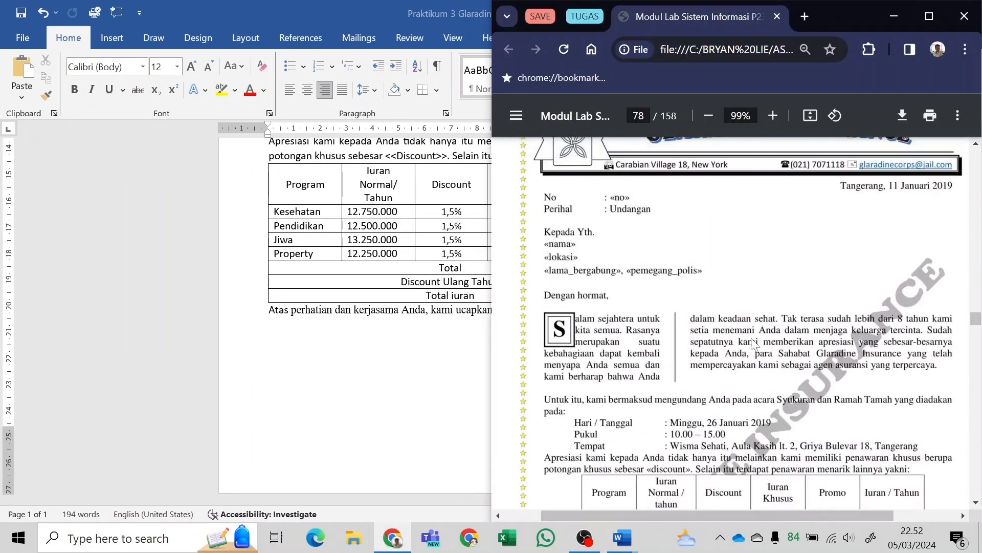
pyautogui.scroll(8, 682, 368)
pyautogui.scroll(-4, 777, 355)
pyautogui.hotkey('alt', 'Tab')
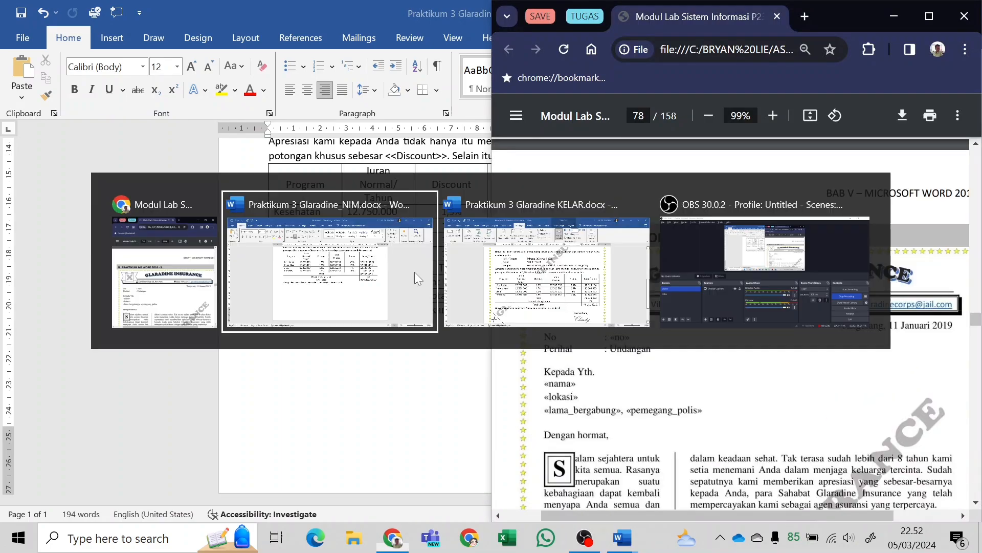
pyautogui.scroll(5, 414, 272)
pyautogui.scroll(5, 493, 317)
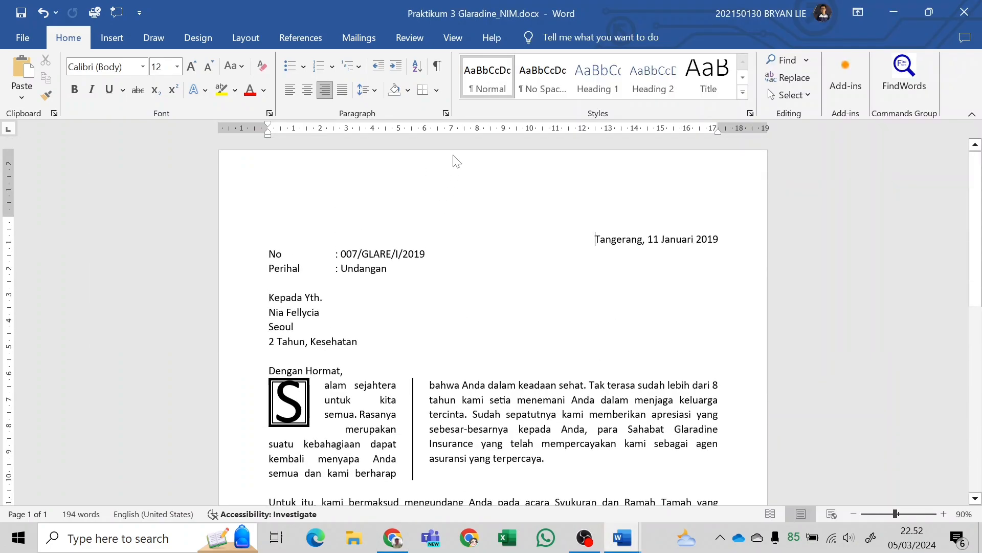
pyautogui.doubleClick(471, 176)
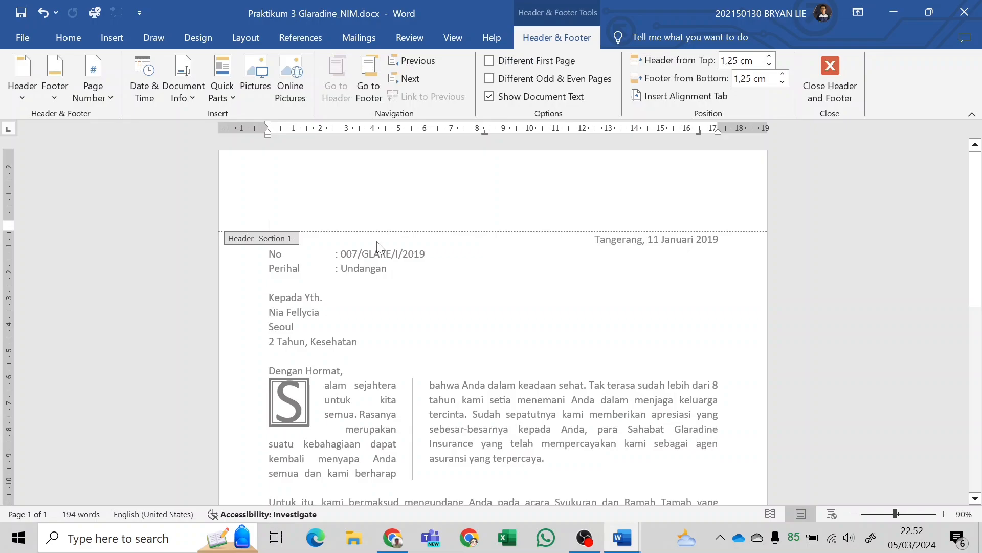
pyautogui.click(858, 82)
pyautogui.scroll(-10, 493, 307)
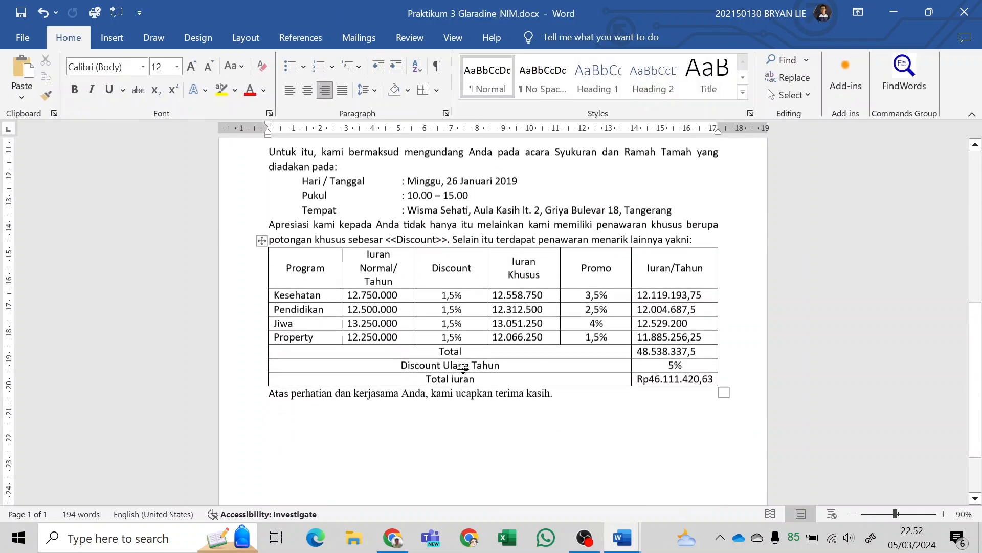
pyautogui.scroll(5, 493, 318)
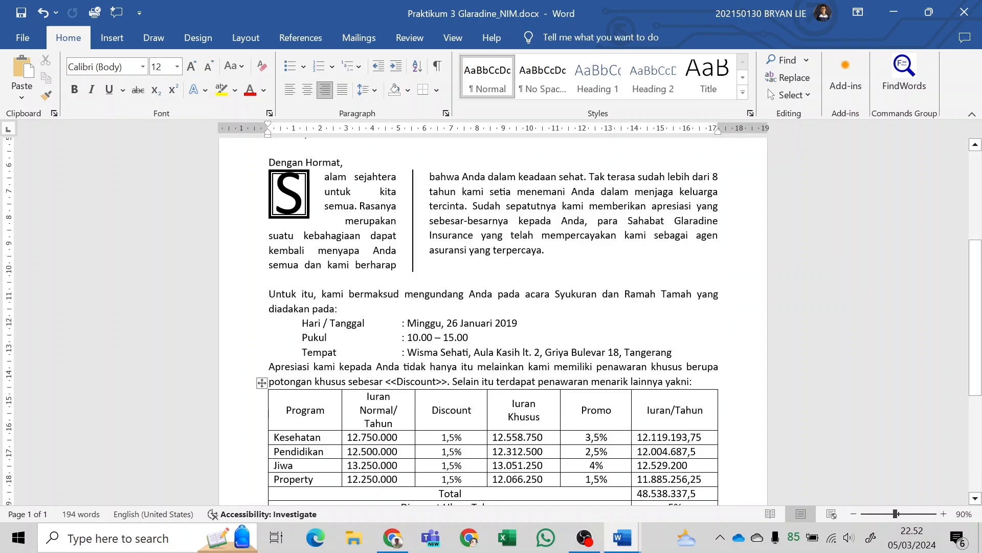
# Review the letter's body and ending against the footer of the Praktikum 3 sample in the module PDF in Chrome, returning to Word.
pyautogui.click(330, 175)
pyautogui.click(352, 192)
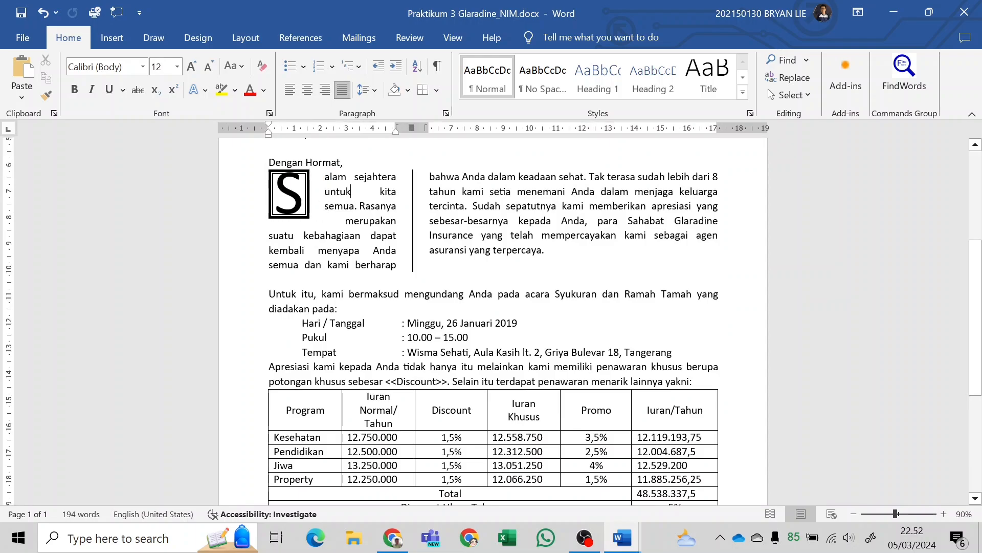
pyautogui.scroll(-5, 430, 297)
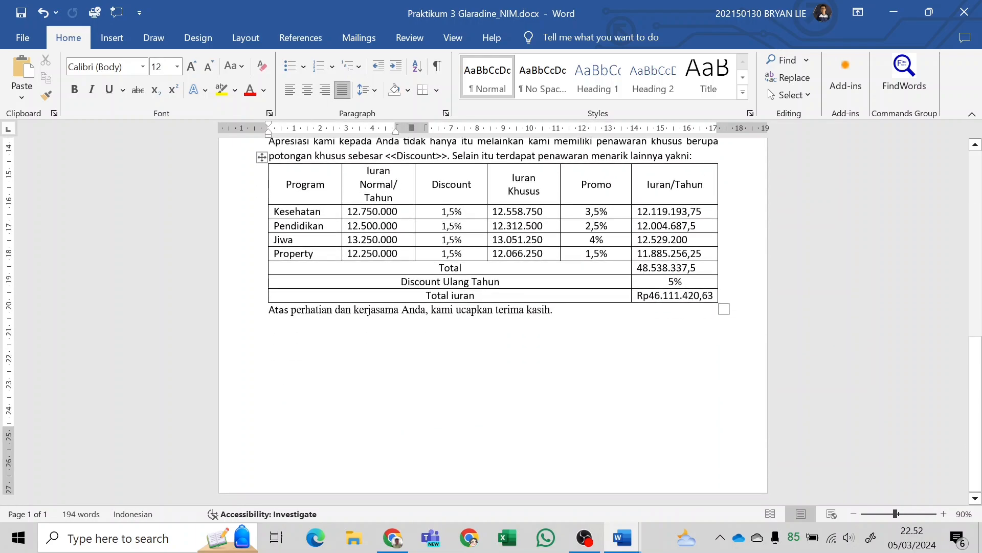
pyautogui.scroll(5, 493, 317)
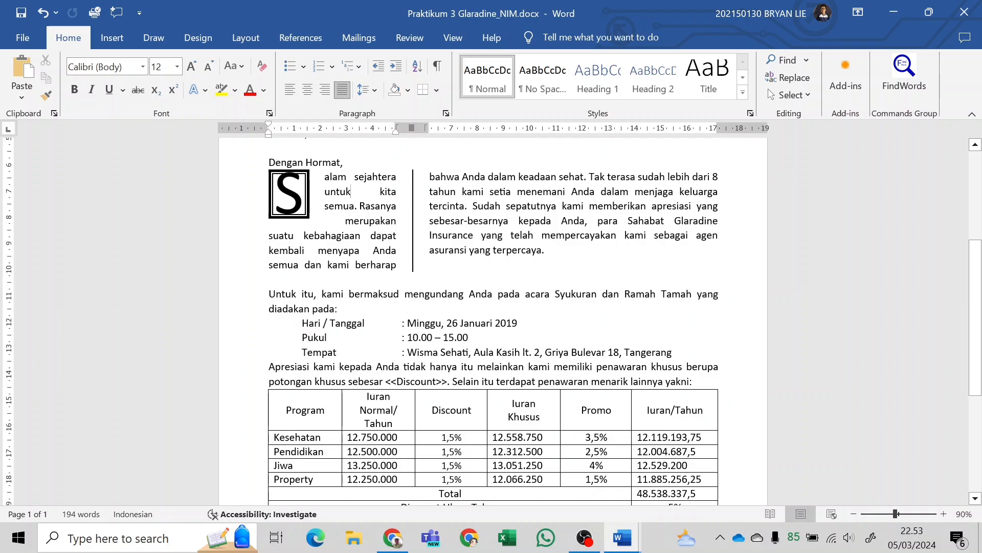
pyautogui.scroll(-5, 307, 231)
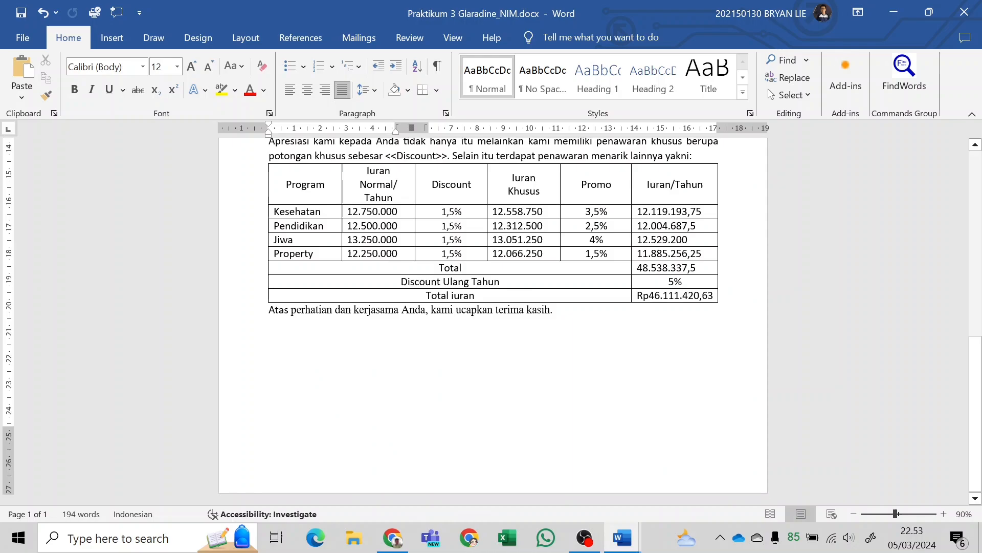
pyautogui.hotkey('alt', 'Tab')
pyautogui.scroll(-15, 656, 386)
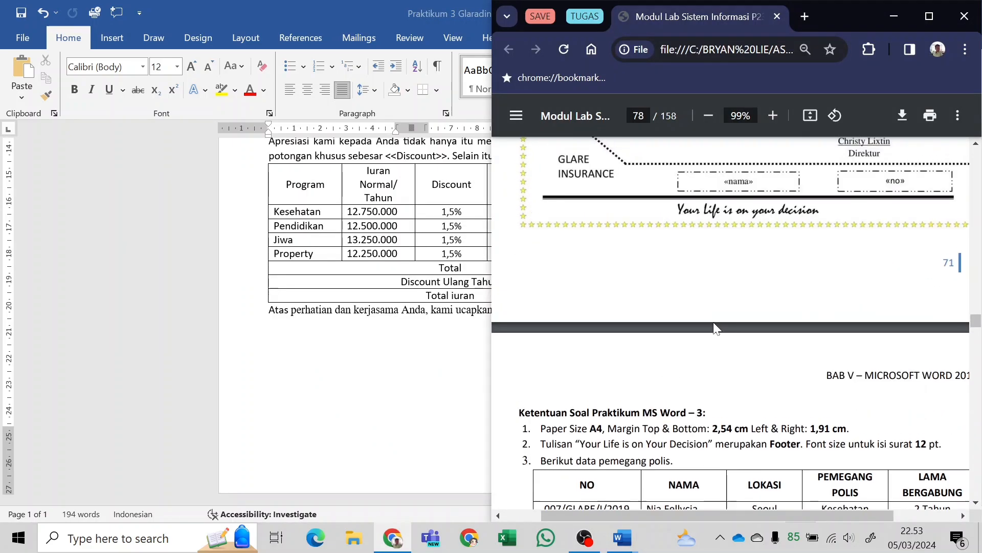
pyautogui.scroll(2, 712, 322)
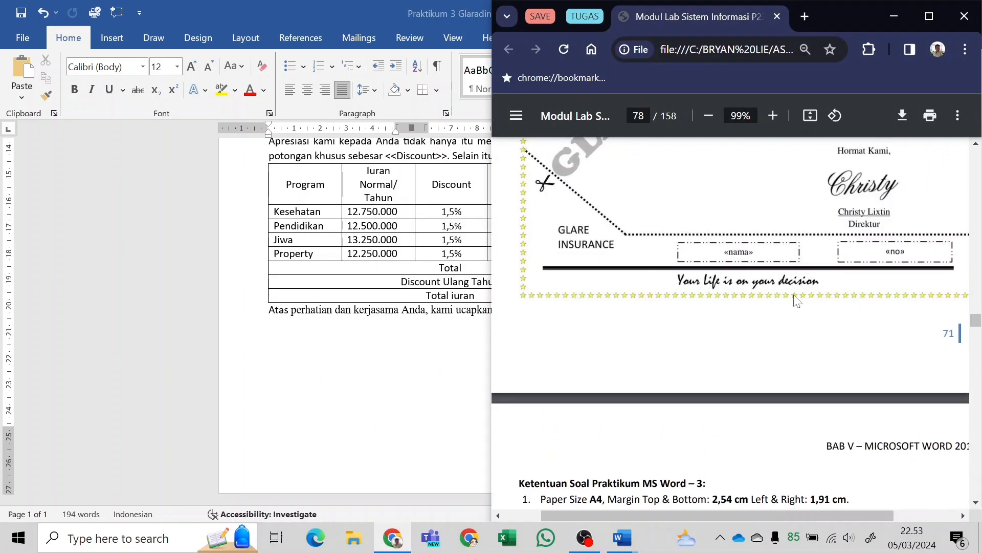
pyautogui.hotkey('alt', 'Tab')
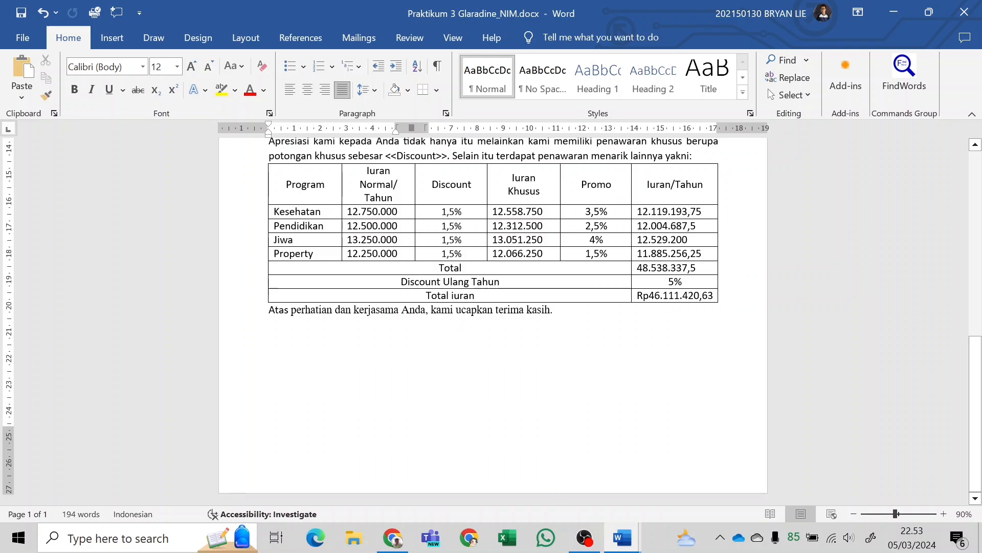
# Open the page footer and enter the text "Your Life is on your decision", checking the wording in the module PDF in Chrome.
pyautogui.doubleClick(329, 450)
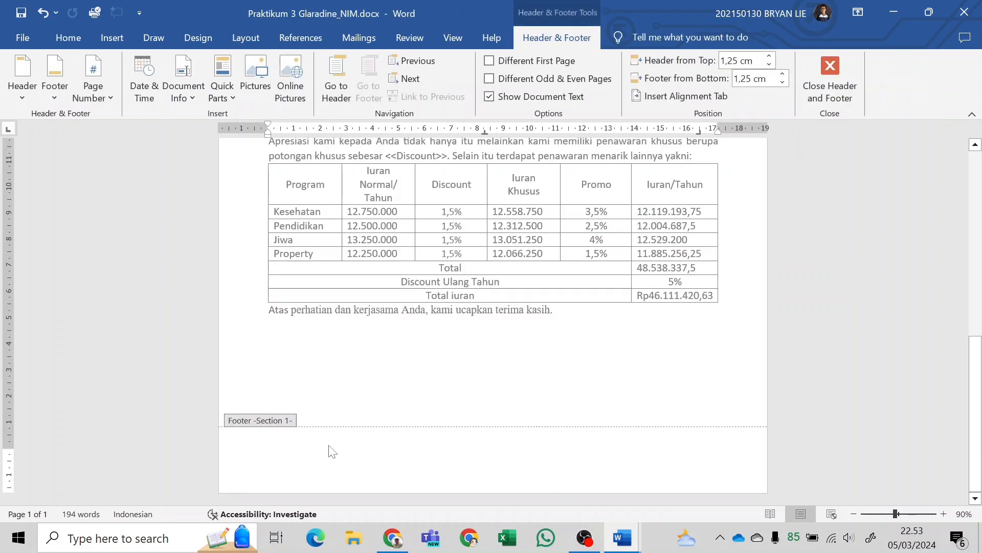
pyautogui.hotkey('alt', 'Tab')
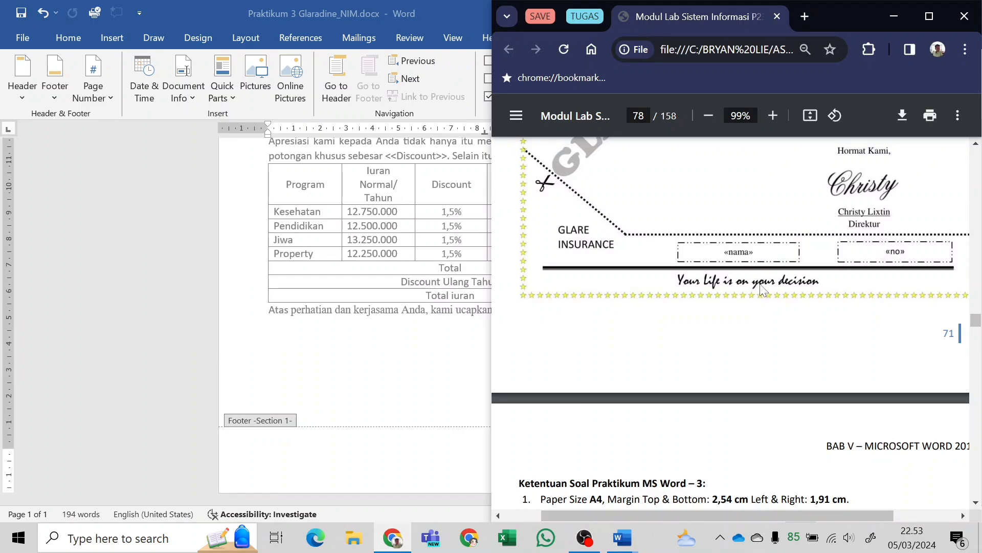
pyautogui.hotkey('alt', 'Tab')
pyautogui.write('Your ')
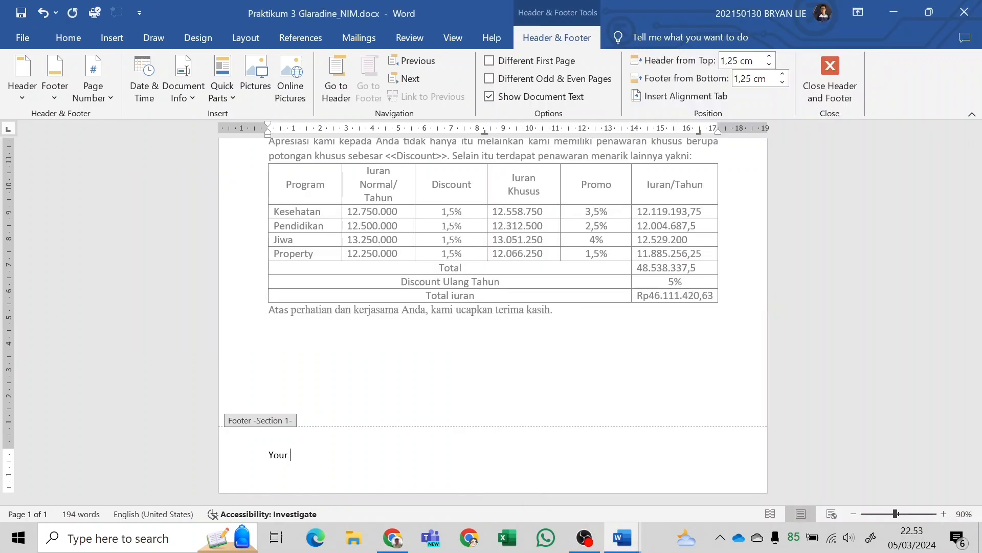
pyautogui.write('Life is on your decision')
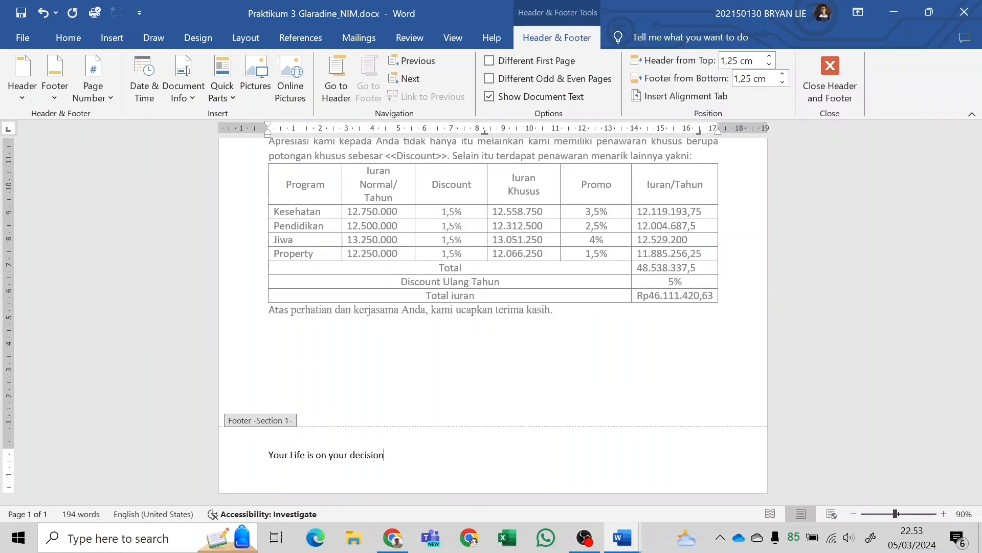
# Center the slogan in the footer.
pyautogui.hotkey('ctrl', 'a')
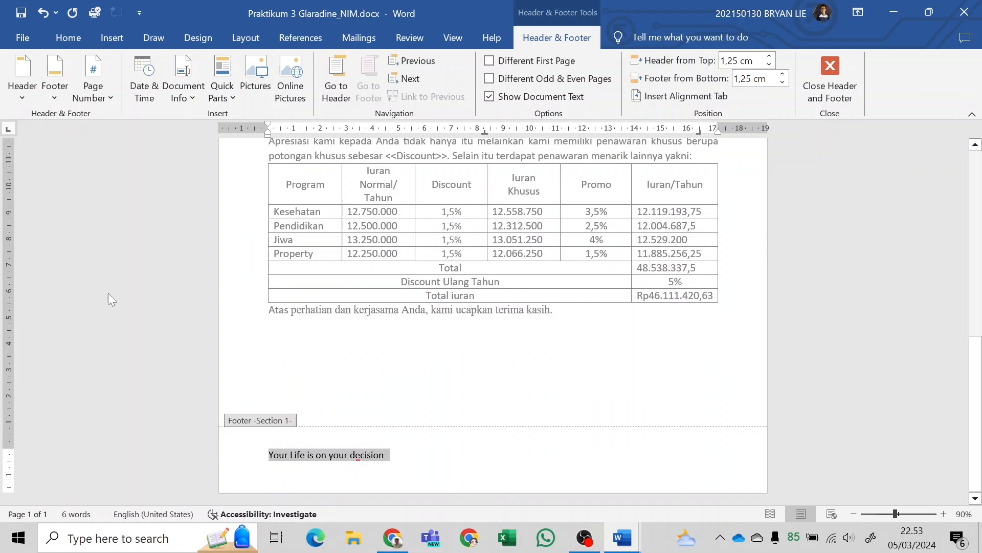
pyautogui.click(71, 38)
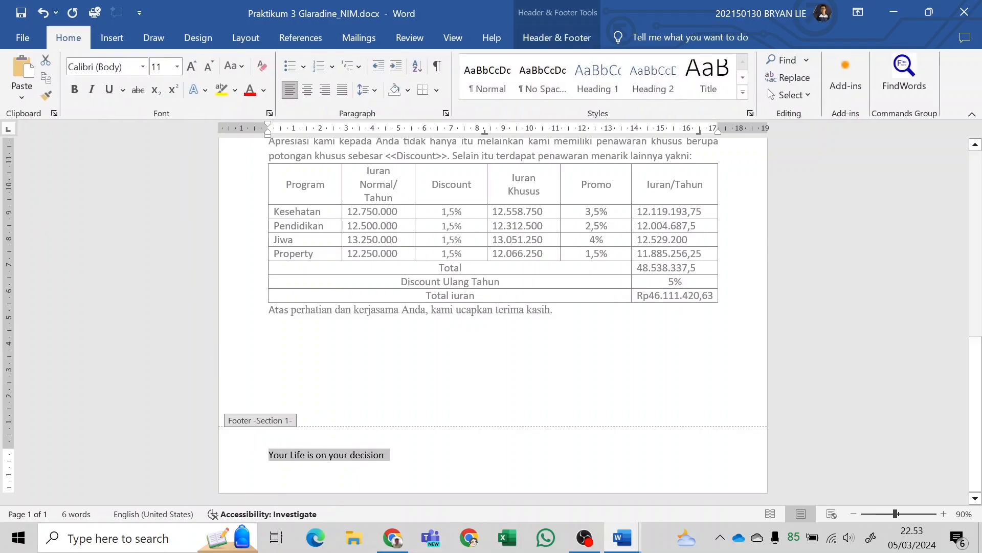
pyautogui.click(270, 455)
pyautogui.moveTo(269, 455); pyautogui.dragTo(390, 455)
pyautogui.click(307, 90)
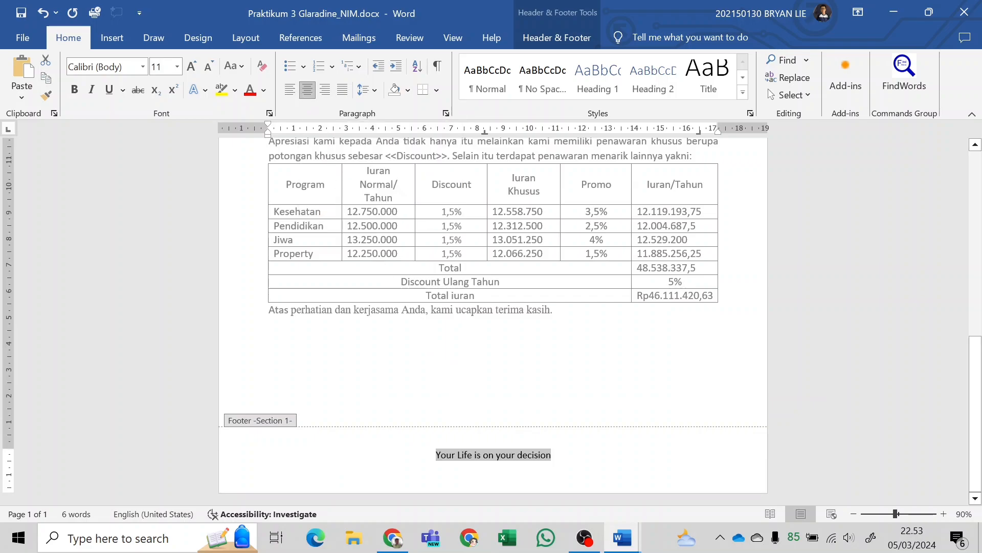
# Examine the footer slogan's font and size in Praktikum 3 Glaradine KELAR.docx, and return to the working letter.
pyautogui.hotkey('alt', 'Tab')
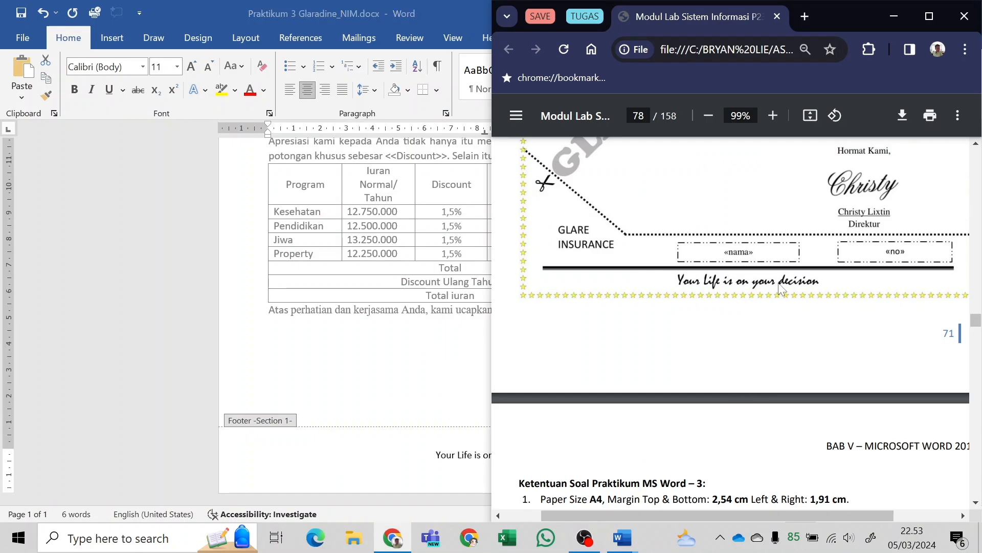
pyautogui.hotkey('alt', 'Tab')
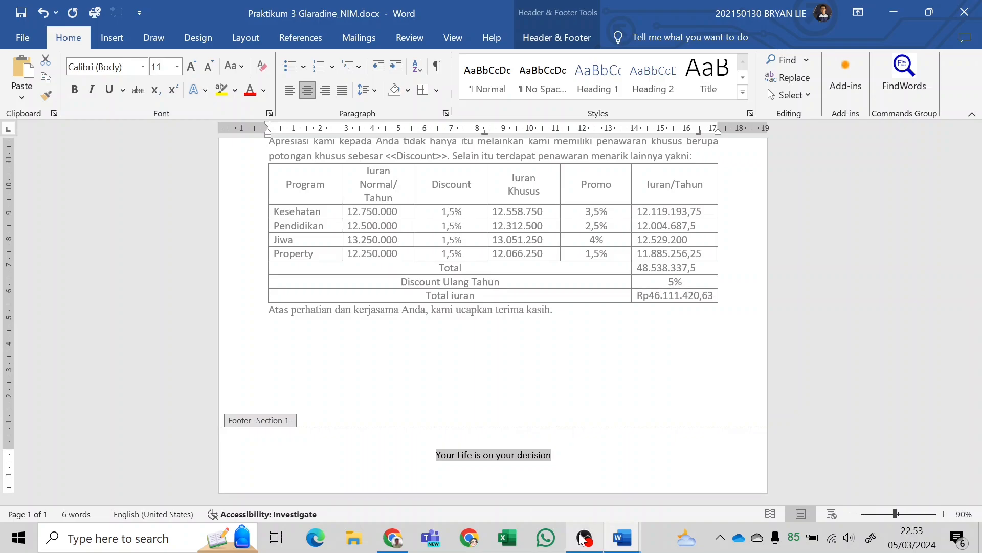
pyautogui.hotkey('alt', 'Tab')
pyautogui.hotkey('alt', 'Tab')
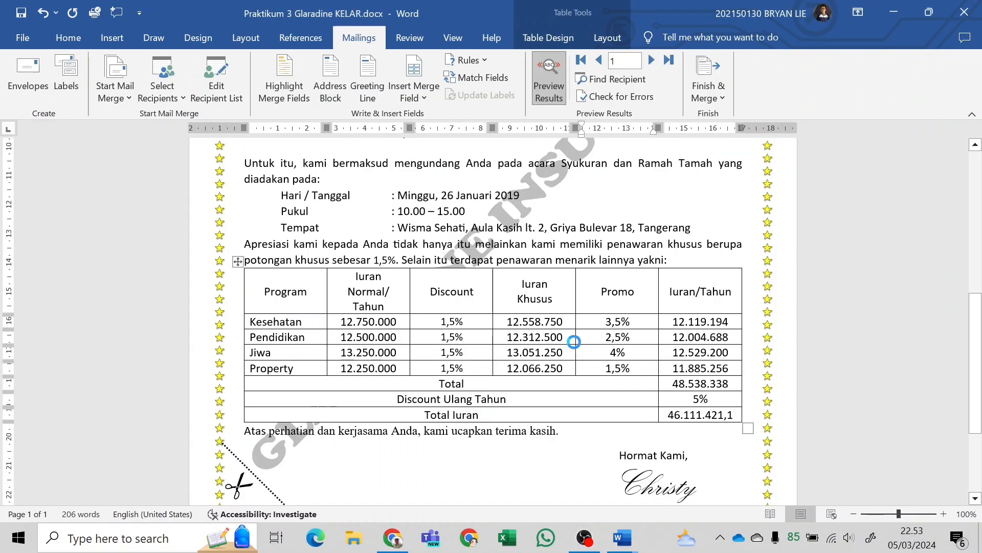
pyautogui.scroll(-6, 576, 352)
pyautogui.doubleClick(489, 440)
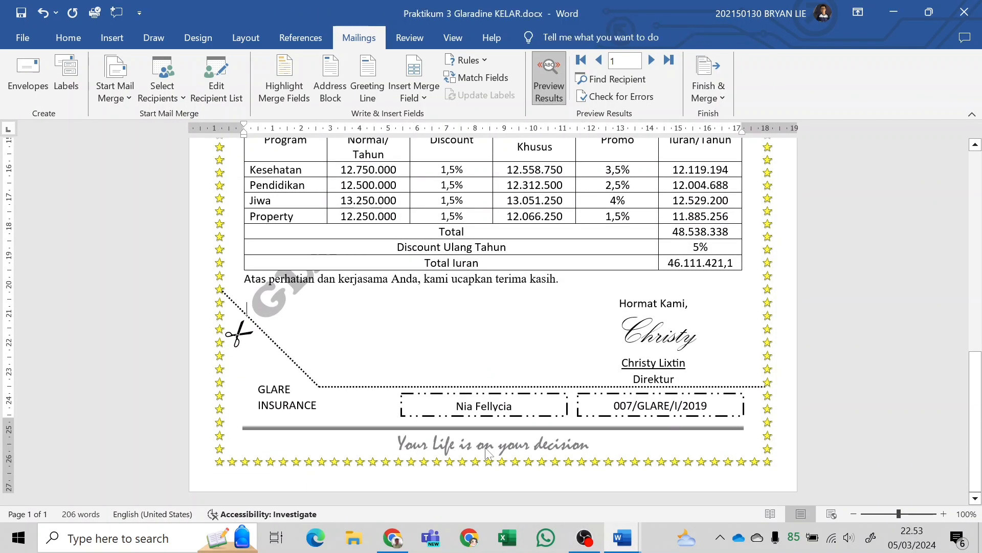
pyautogui.click(484, 444)
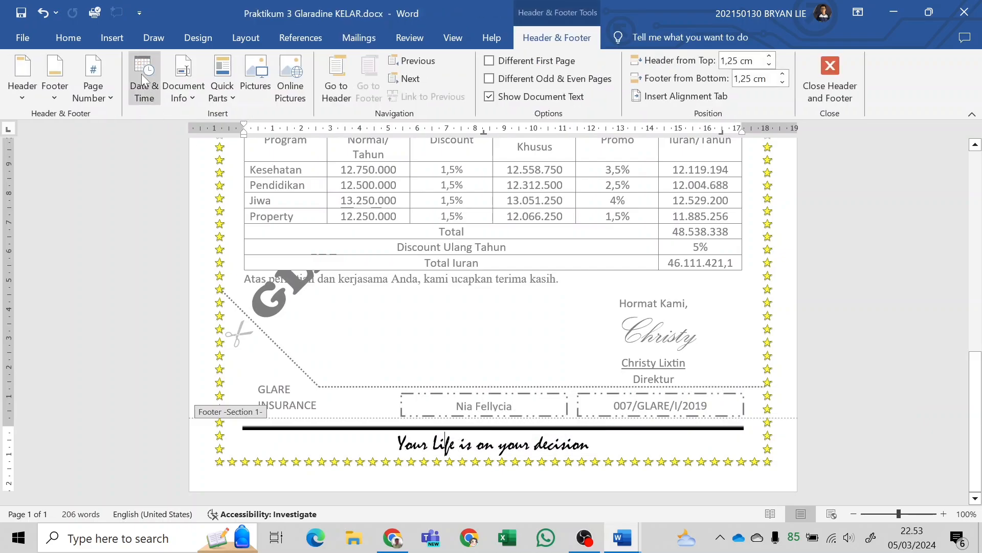
pyautogui.click(69, 38)
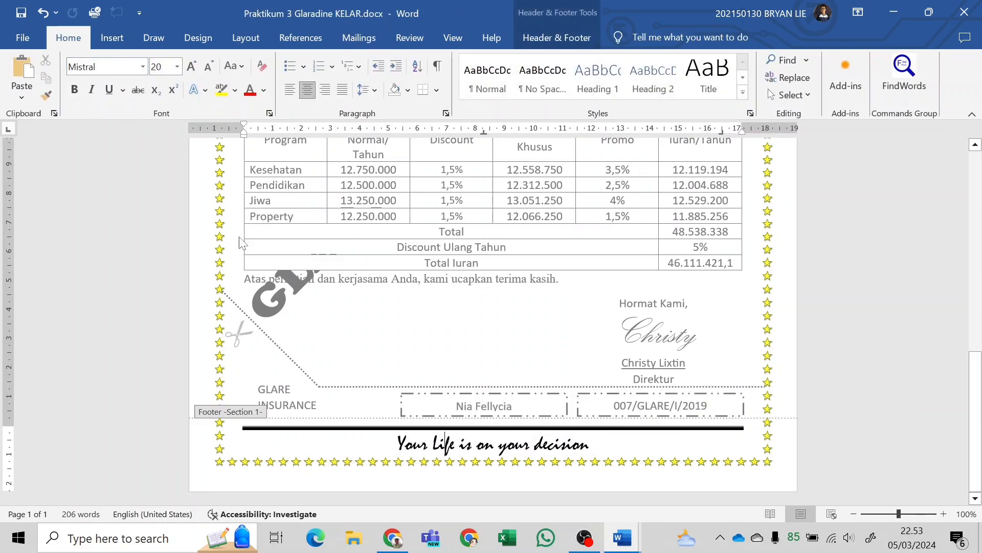
pyautogui.hotkey('alt', 'Tab')
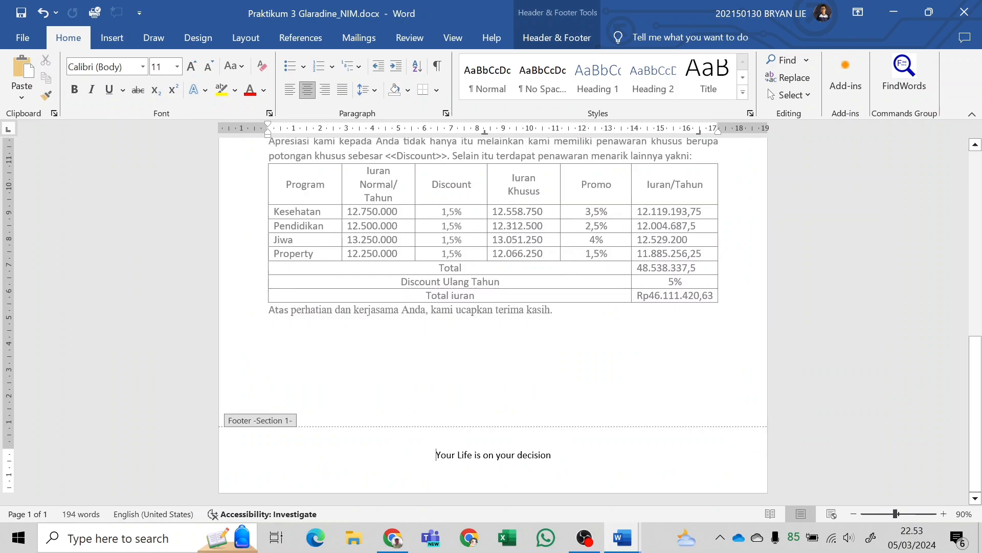
# Format the footer slogan in Mistral at size 20.
pyautogui.moveTo(436, 455); pyautogui.dragTo(558, 455)
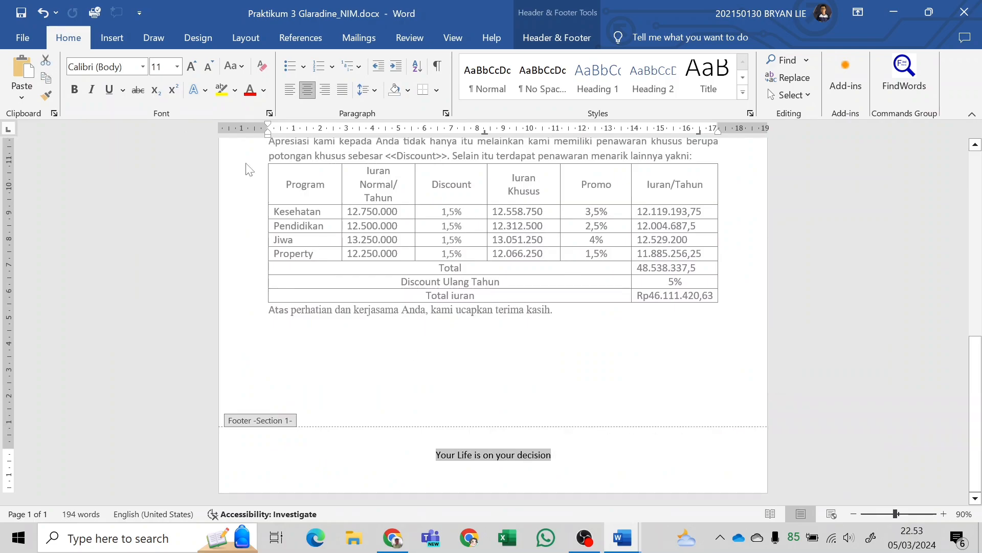
pyautogui.click(145, 69)
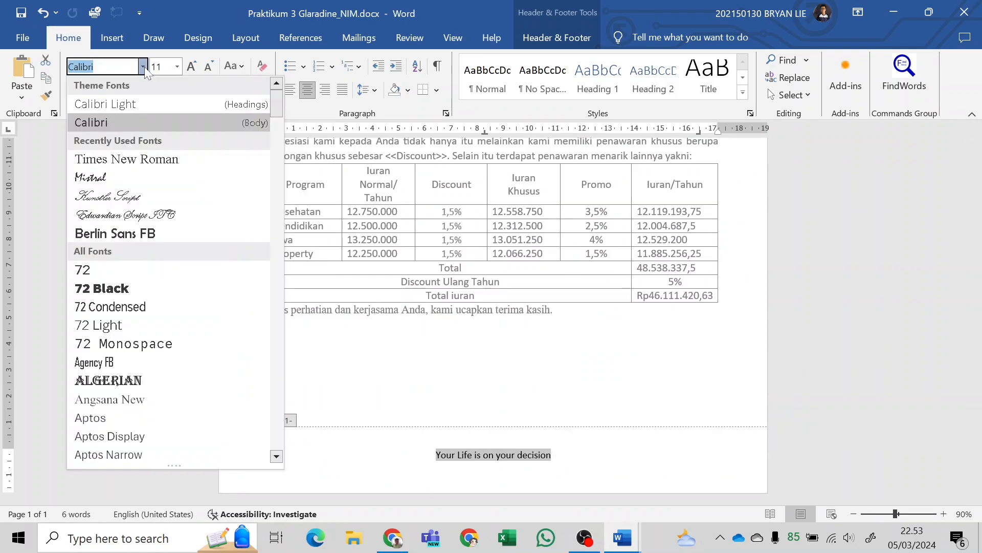
pyautogui.press('Down')
pyautogui.press('Down')
pyautogui.press('Return')
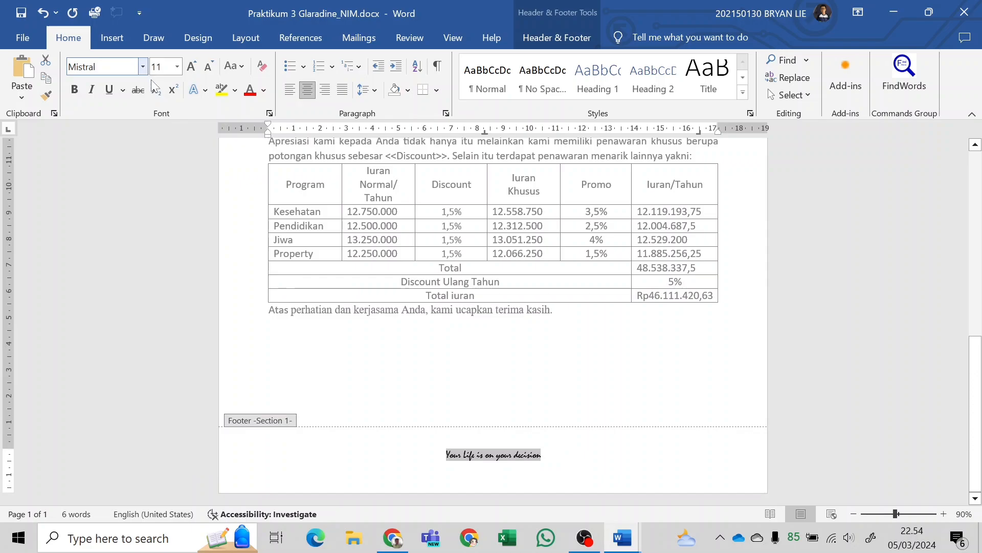
pyautogui.click(180, 66)
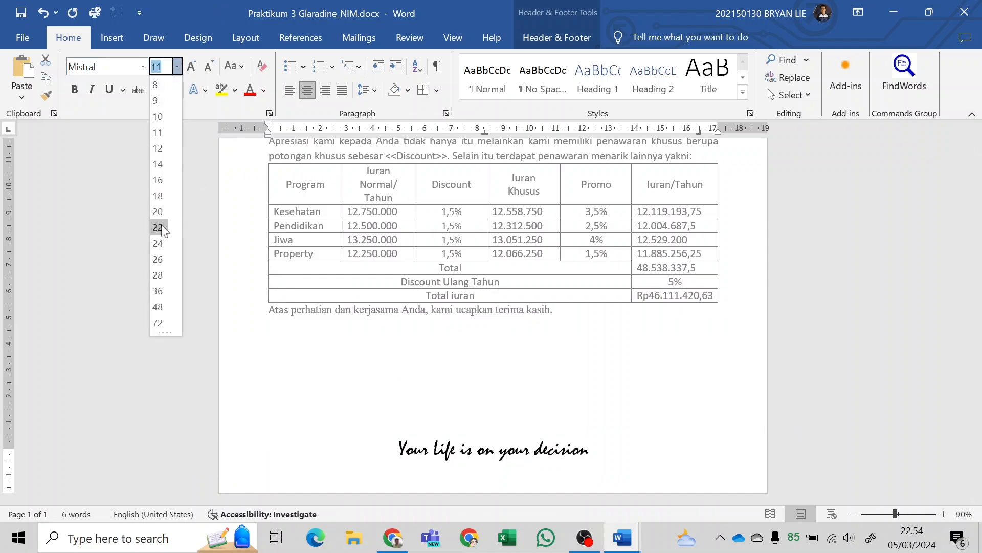
pyautogui.click(160, 211)
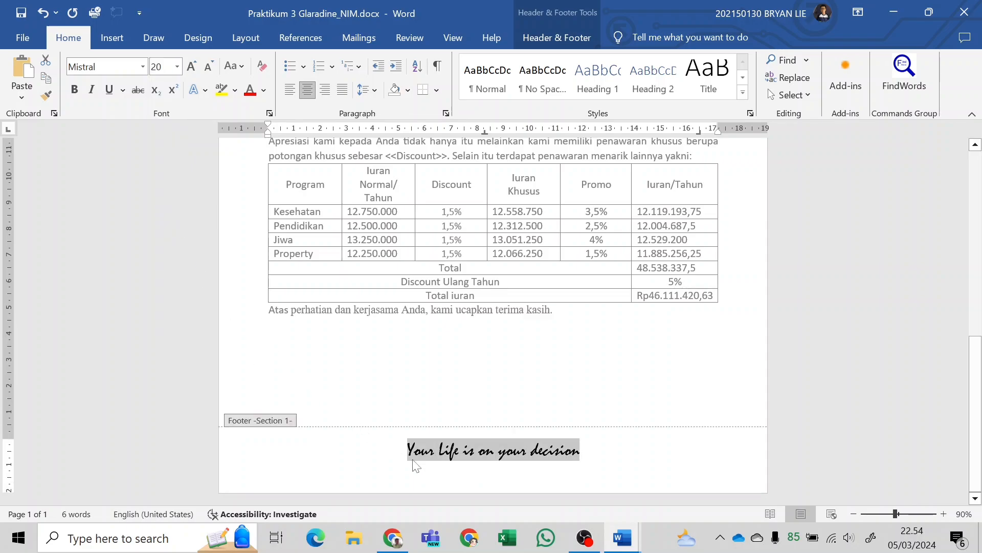
# Open the Borders and Shading settings for the footer slogan and examine the line above the sample's footer in the PDF in Chrome, returning to Word.
pyautogui.click(420, 453)
pyautogui.moveTo(408, 450); pyautogui.dragTo(590, 450)
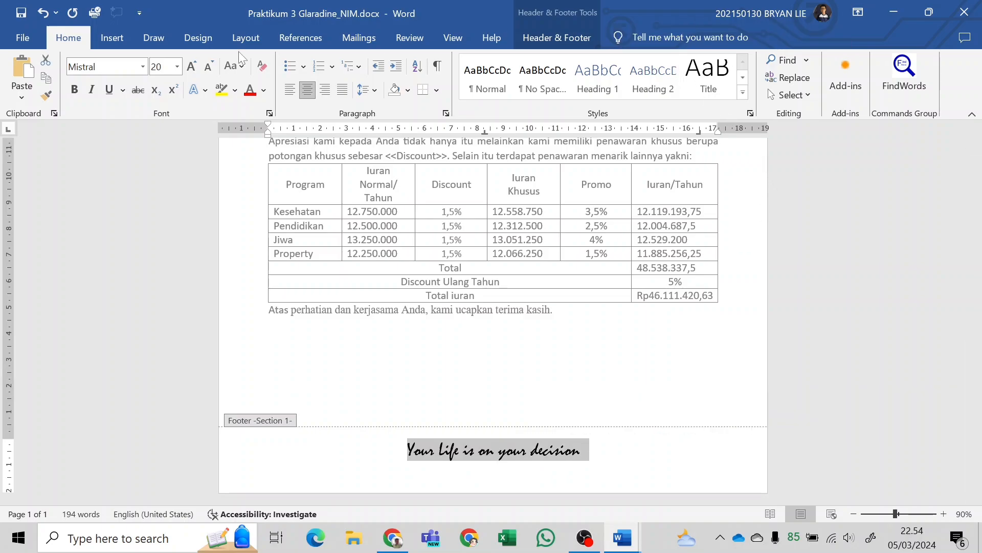
pyautogui.click(199, 37)
pyautogui.click(889, 77)
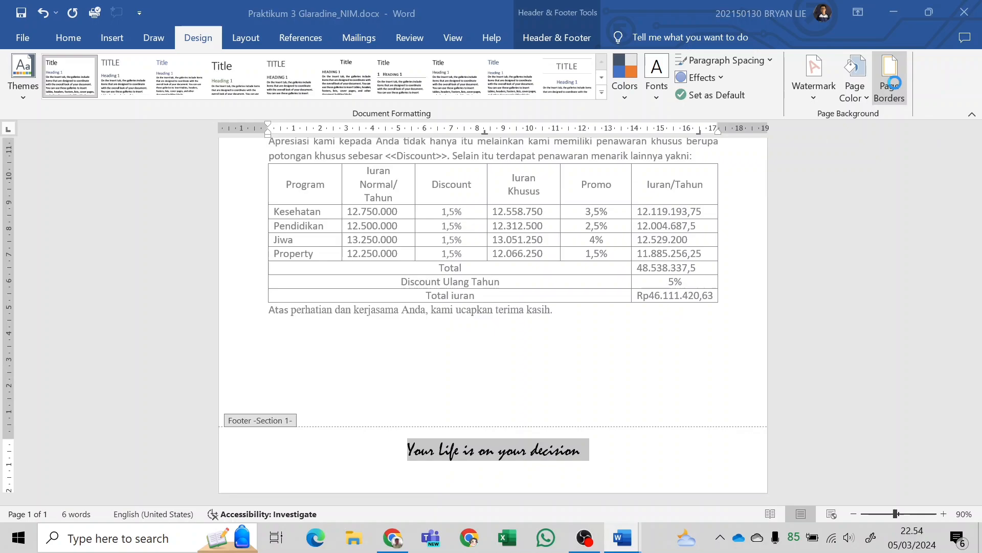
pyautogui.click(443, 88)
pyautogui.moveTo(517, 77); pyautogui.dragTo(208, 96)
pyautogui.hotkey('alt', 'Tab')
pyautogui.hotkey('alt', 'Tab')
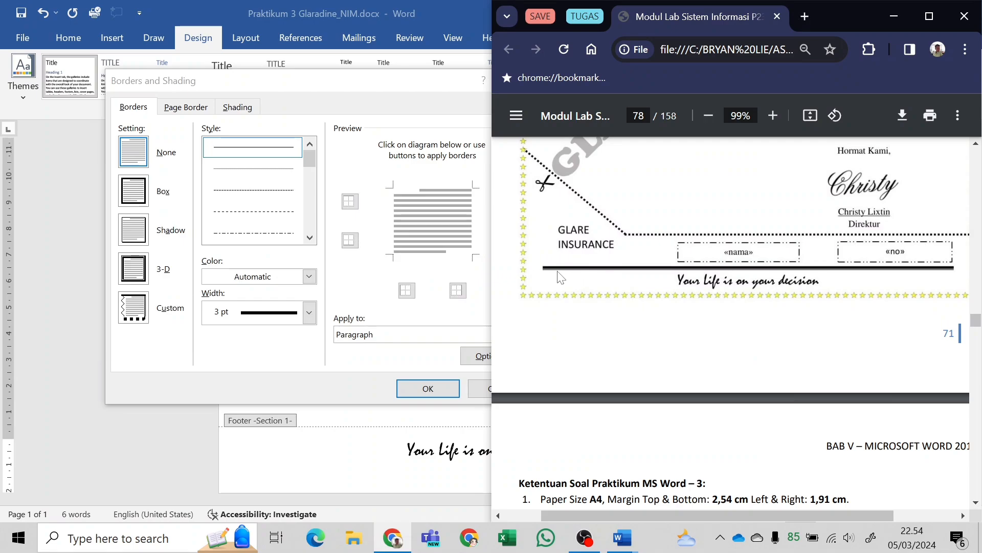
pyautogui.keyDown('ctrl'); pyautogui.scroll(5, 543, 275); pyautogui.keyUp('ctrl')
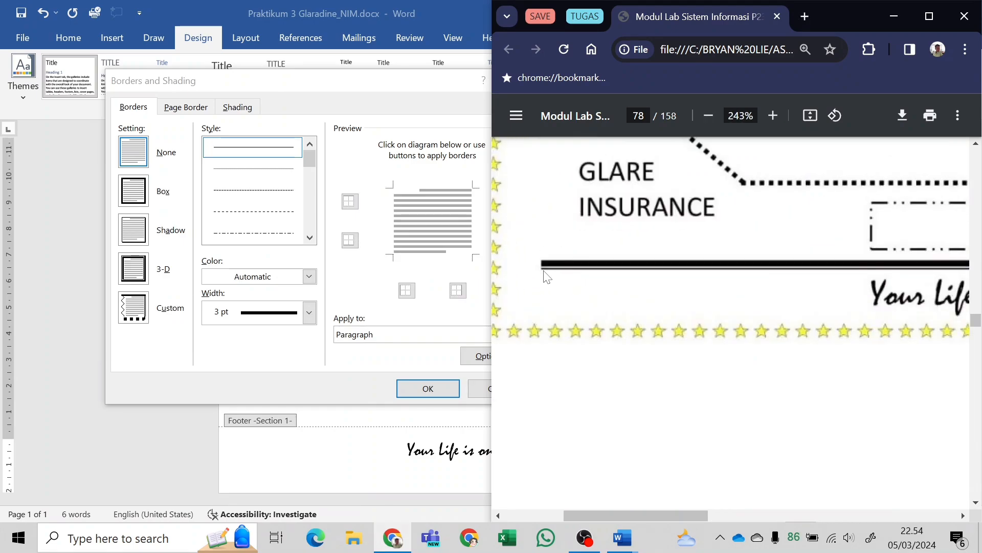
pyautogui.keyDown('ctrl'); pyautogui.scroll(-3, 544, 272); pyautogui.keyUp('ctrl')
pyautogui.click(318, 99)
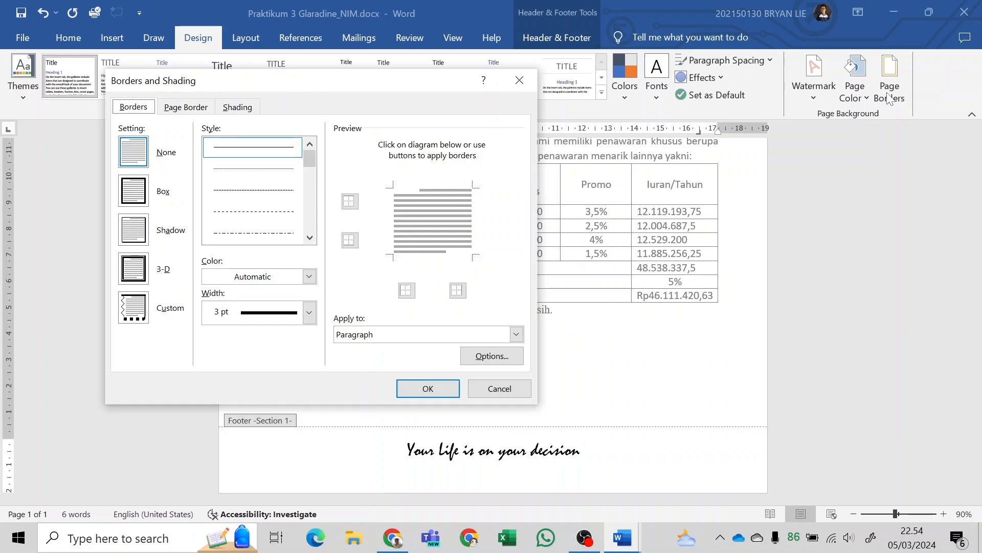
# Set a 3 pt thick-and-thin double line as a border on only the top edge of the footer paragraph.
pyautogui.scroll(-3, 292, 222)
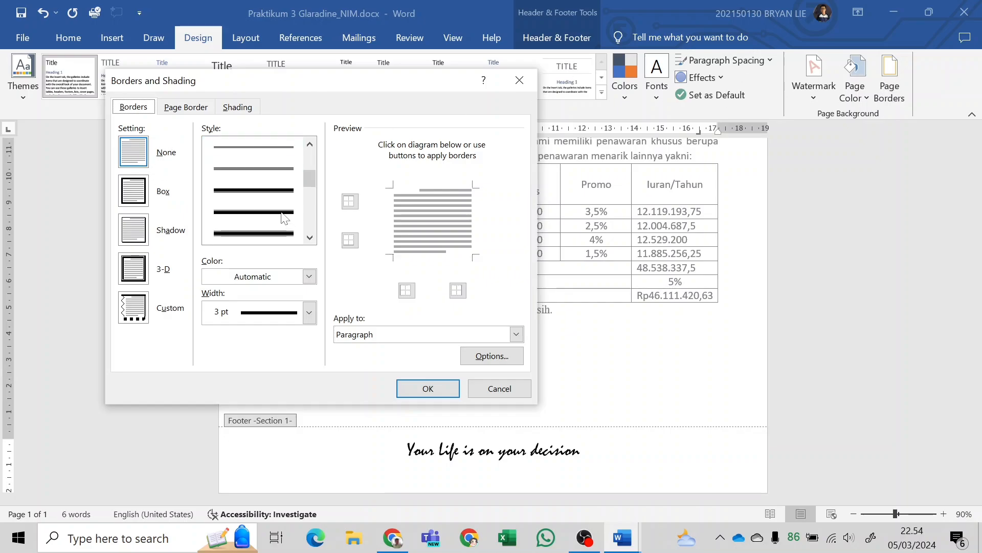
pyautogui.click(266, 193)
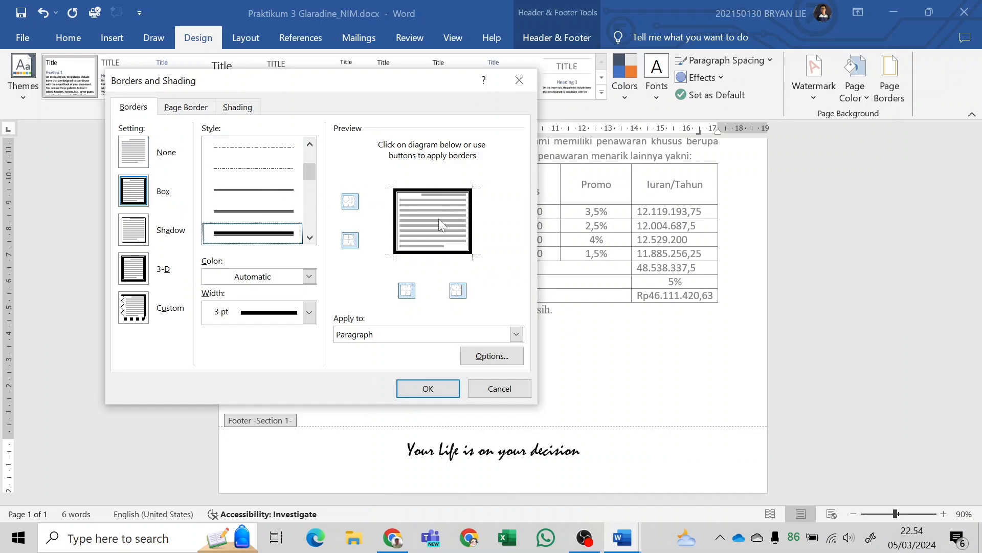
pyautogui.click(349, 240)
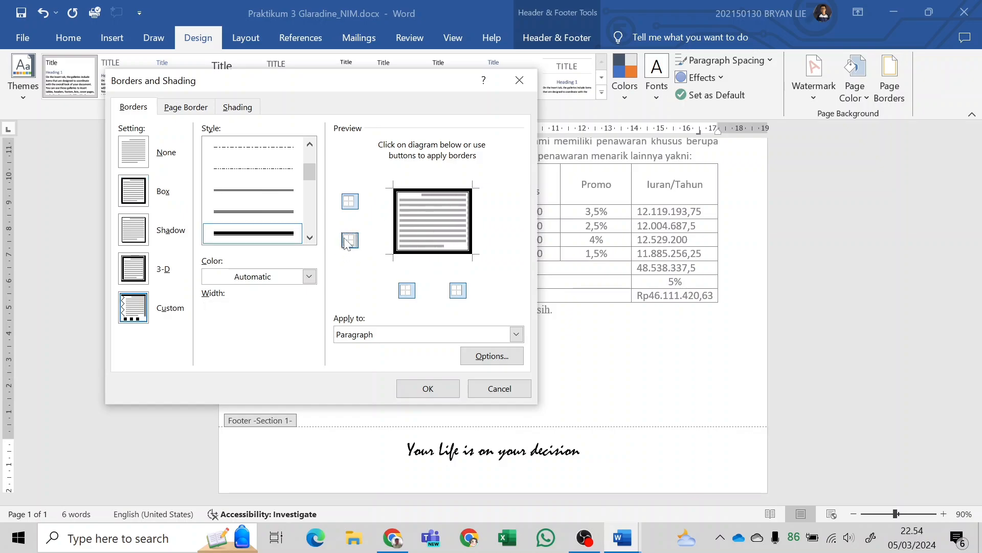
pyautogui.click(407, 290)
pyautogui.click(458, 290)
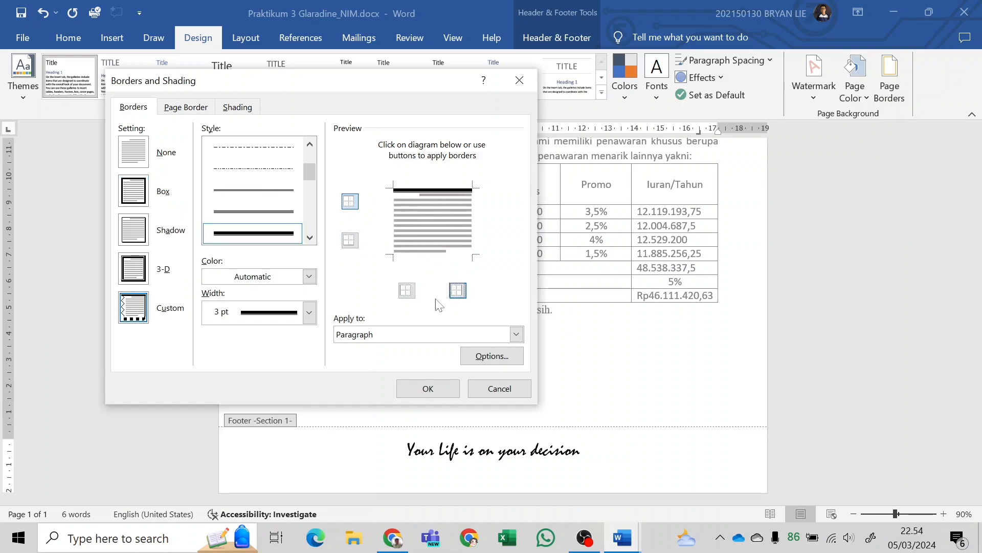
pyautogui.click(449, 335)
pyautogui.click(360, 360)
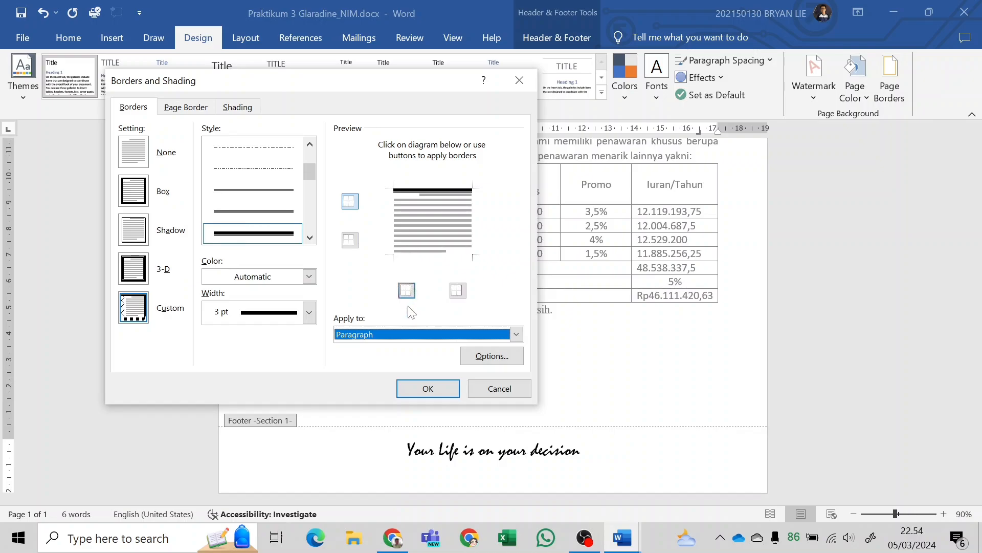
# Apply the border settings to the footer paragraph and return to editing the letter body.
pyautogui.click(428, 388)
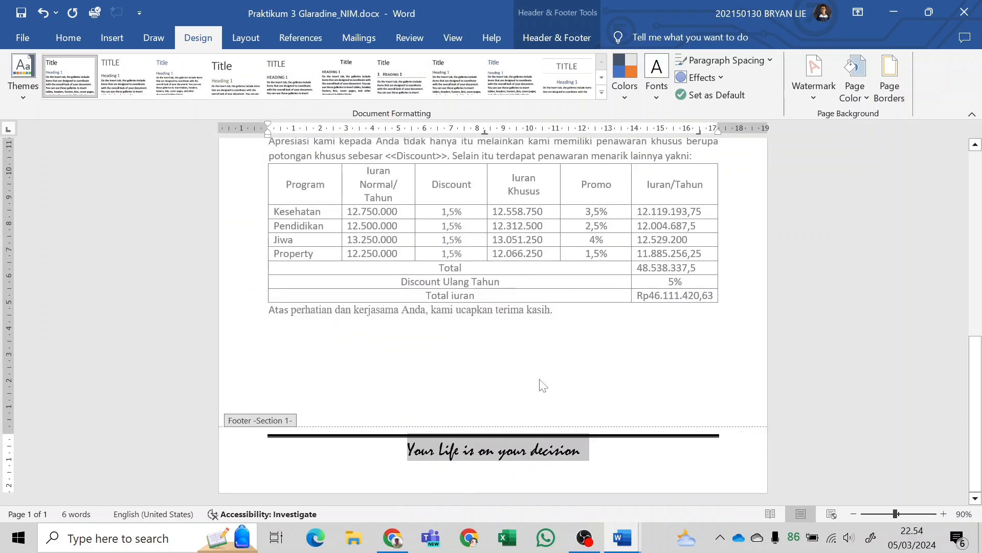
pyautogui.doubleClick(501, 348)
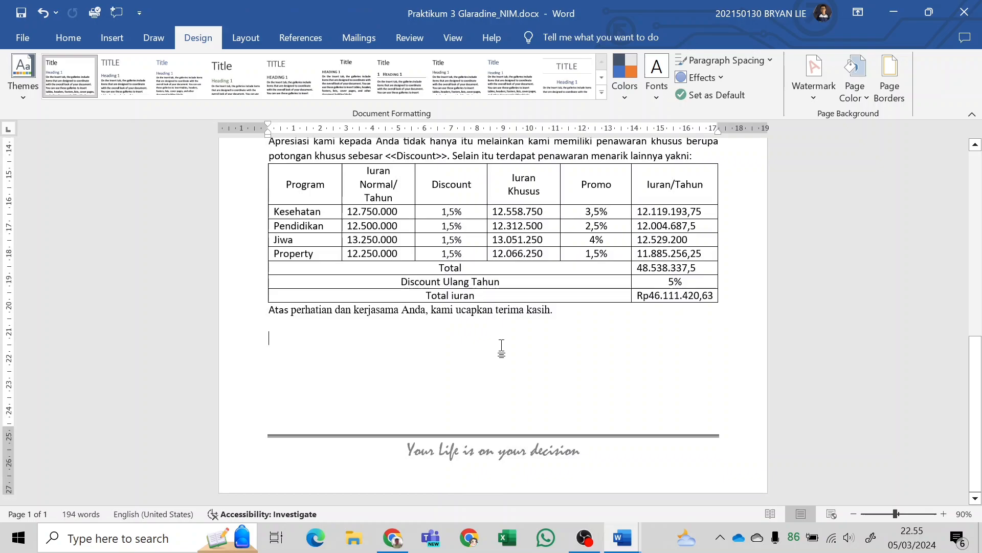
# Examine the signature block and the area above the footer in the sample PDF in Chrome, and return to Word.
pyautogui.hotkey('alt', 'Tab')
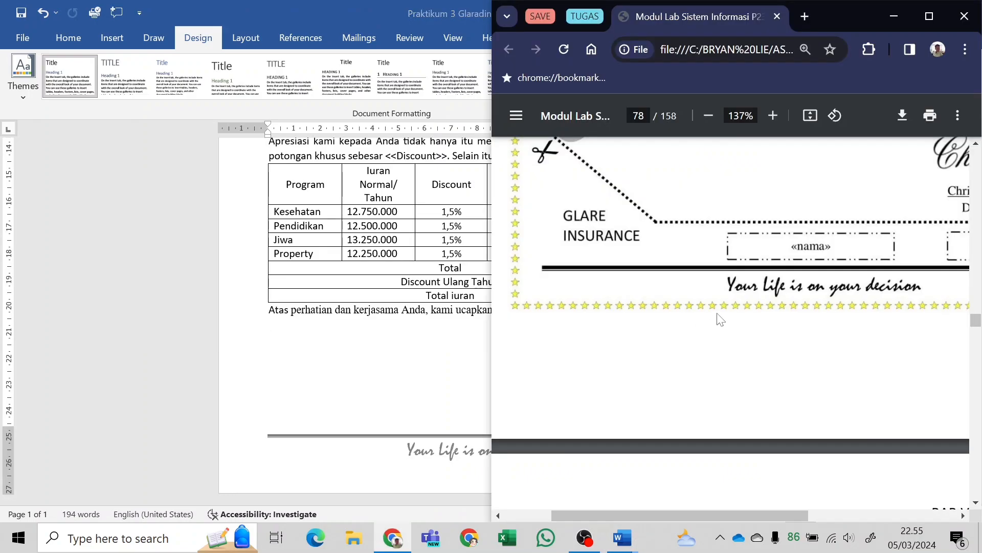
pyautogui.scroll(-3, 721, 320)
pyautogui.scroll(2, 737, 320)
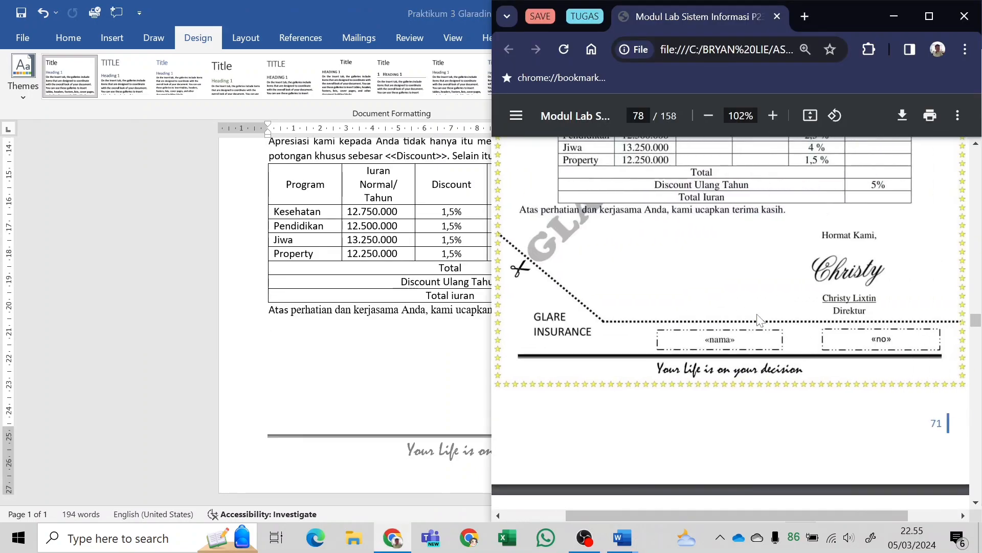
pyautogui.hscroll(1, 759, 319)
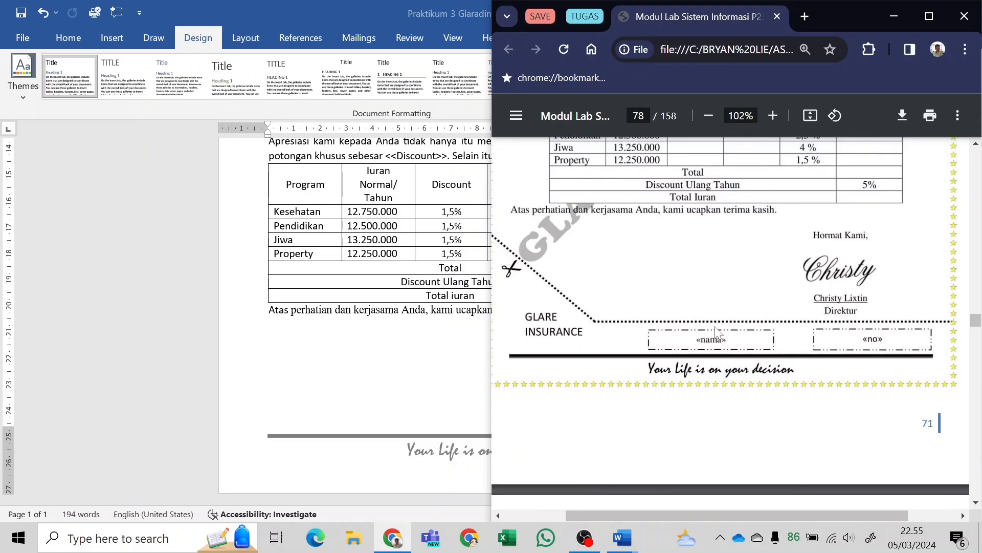
pyautogui.hotkey('alt', 'Tab')
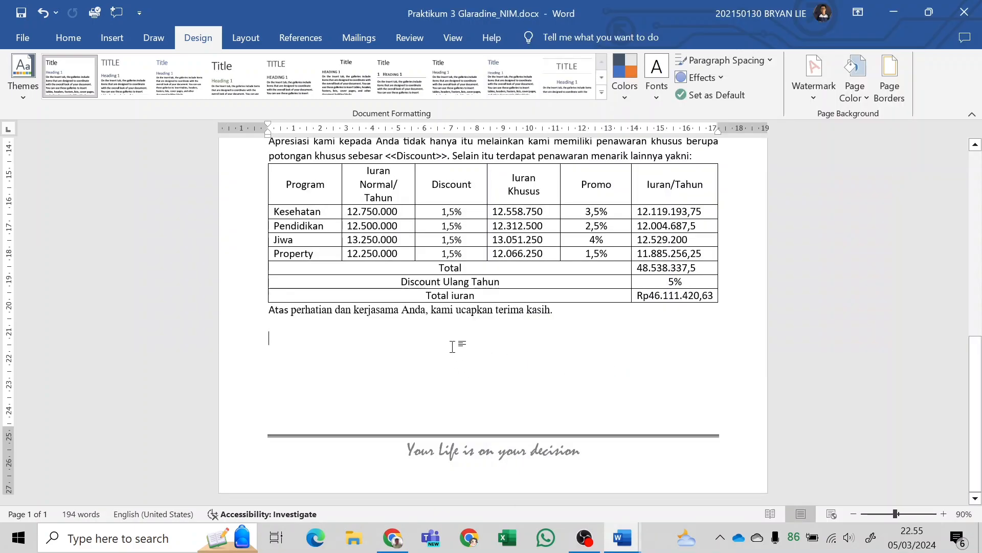
pyautogui.click(68, 37)
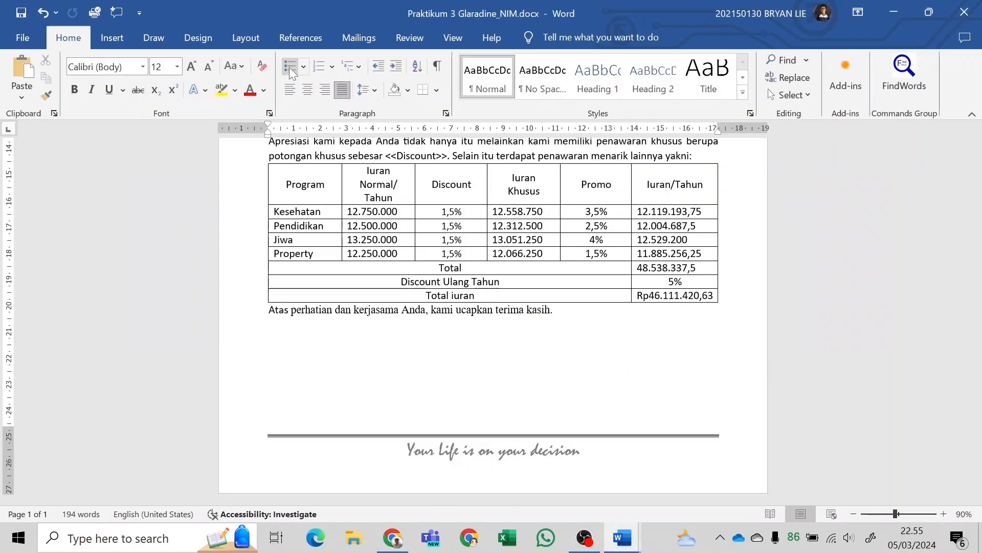
pyautogui.click(323, 89)
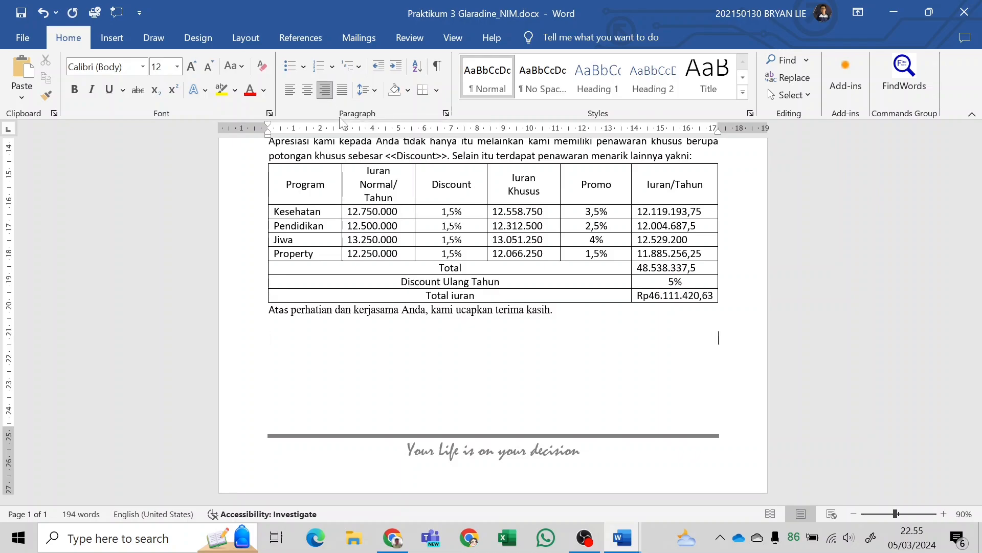
pyautogui.write('sdasd')
pyautogui.press('BackSpace')
pyautogui.press('BackSpace')
pyautogui.press('BackSpace')
pyautogui.press('BackSpace')
pyautogui.click(344, 91)
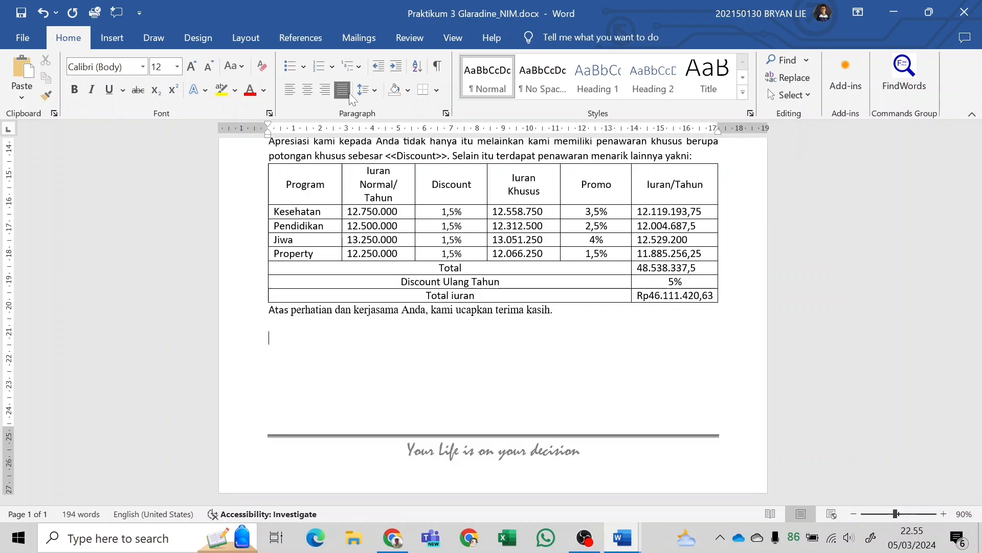
# Insert a simple text box below the closing sentence, checking the sample's signature block in the PDF in Chrome and returning to Word.
pyautogui.click(109, 41)
pyautogui.click(646, 87)
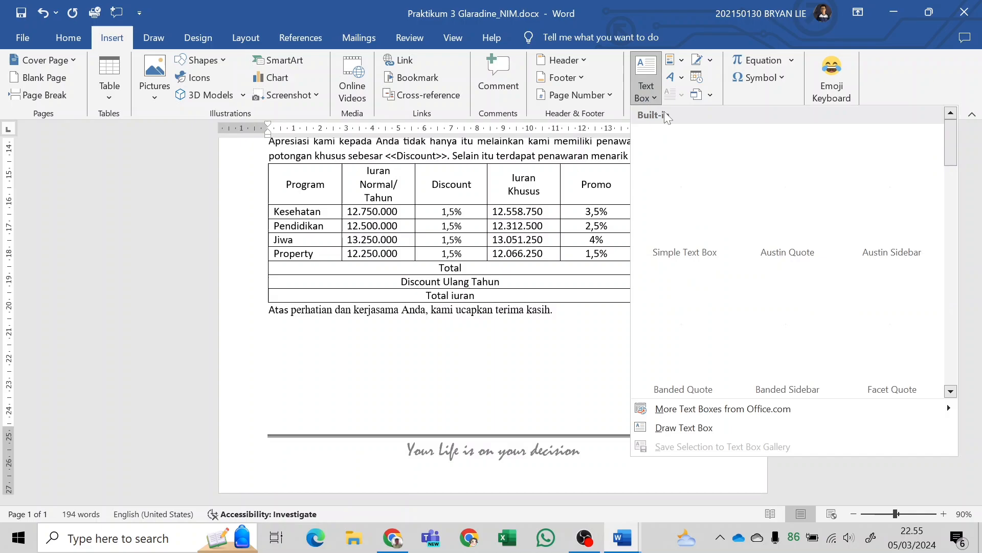
pyautogui.press('Escape')
pyautogui.hotkey('alt', 'Tab')
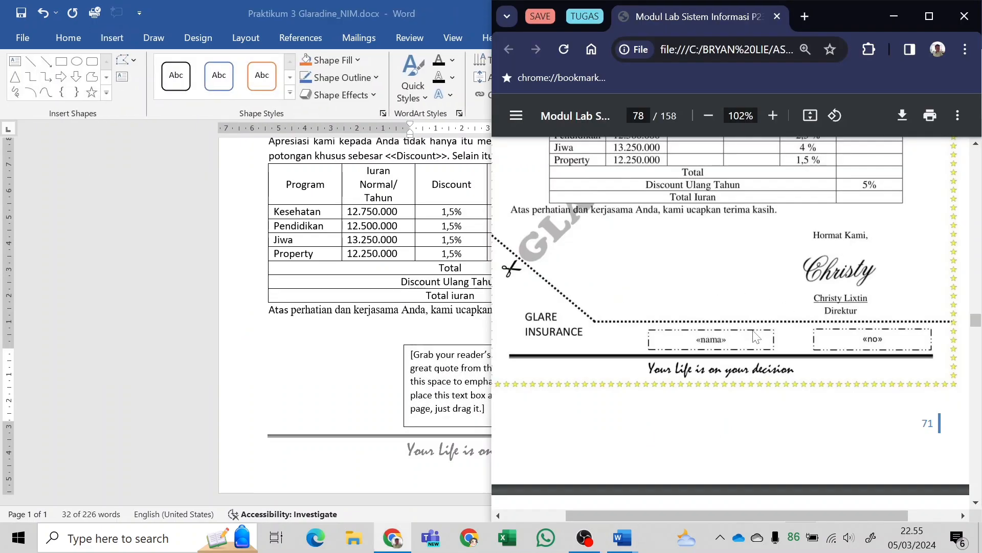
pyautogui.click(486, 387)
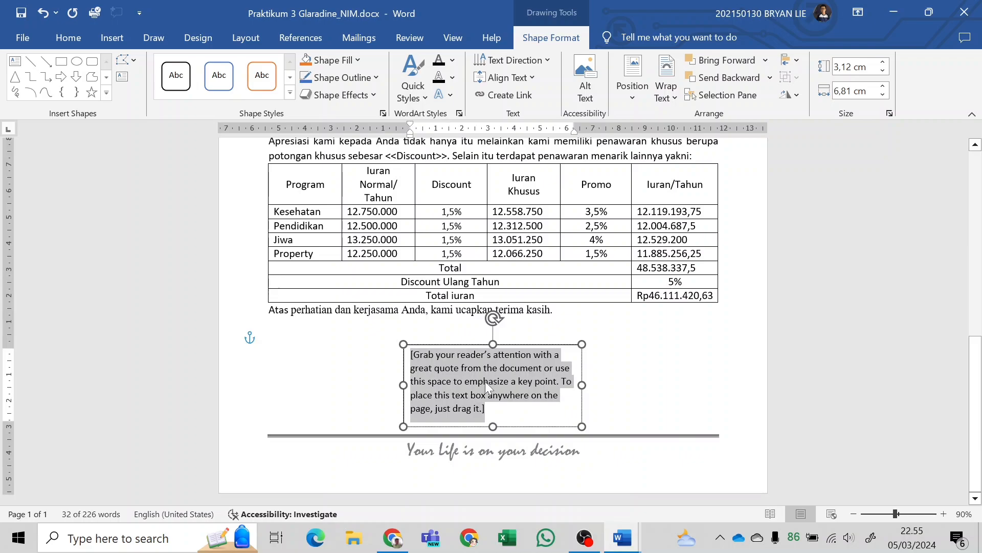
# Replace the text box's placeholder text with "Hormat Kami,".
pyautogui.write('Horma')
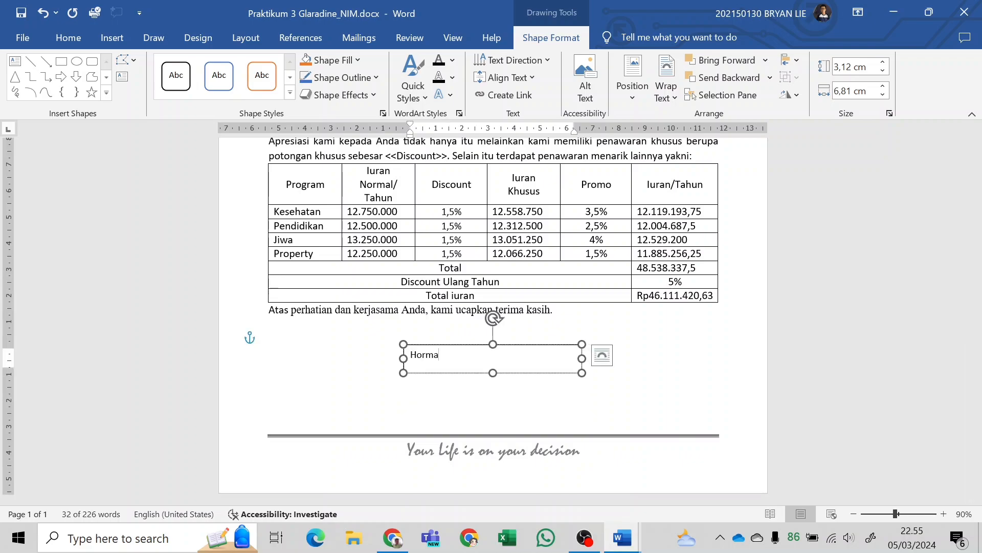
pyautogui.write('t K')
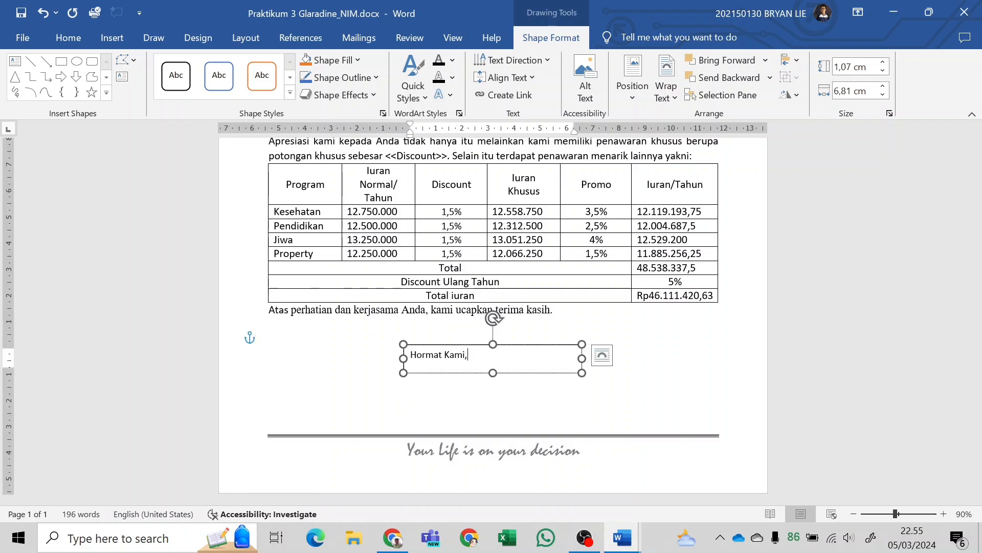
pyautogui.write('ami,')
pyautogui.press('Return')
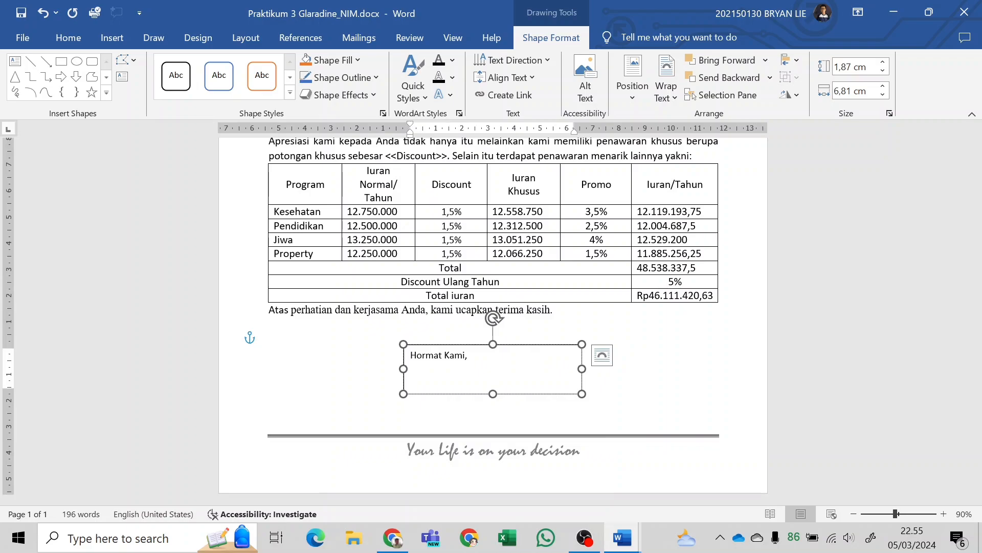
pyautogui.press('BackSpace')
pyautogui.press('Return')
pyautogui.press('BackSpace')
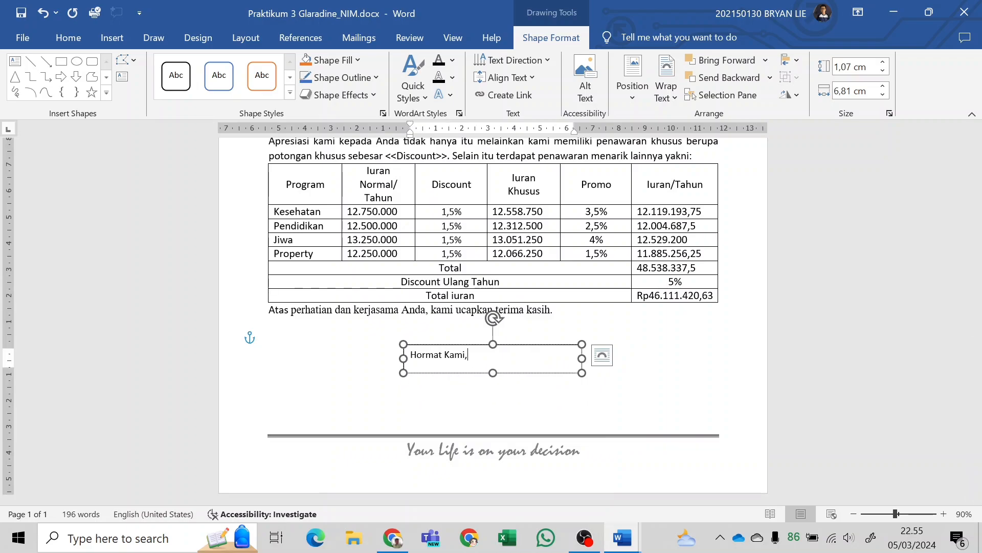
# Set the paragraph spacing after "Hormat Kami," to 0 pt.
pyautogui.click(301, 37)
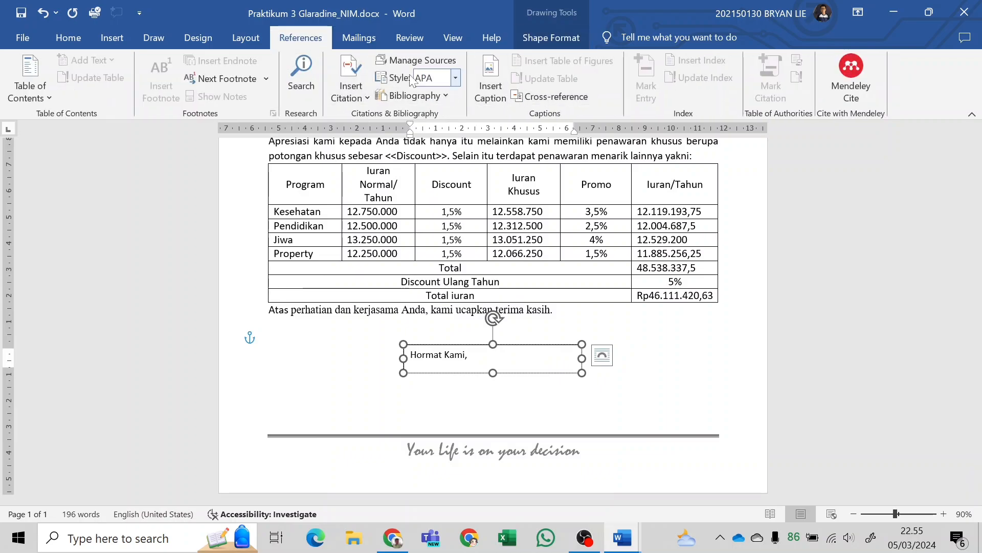
pyautogui.click(231, 40)
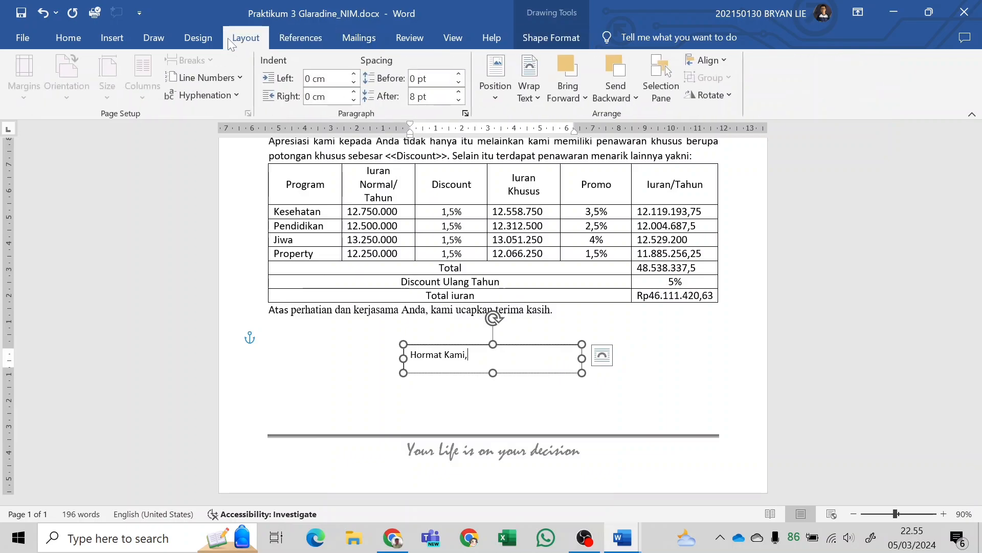
pyautogui.click(458, 102)
pyautogui.click(458, 101)
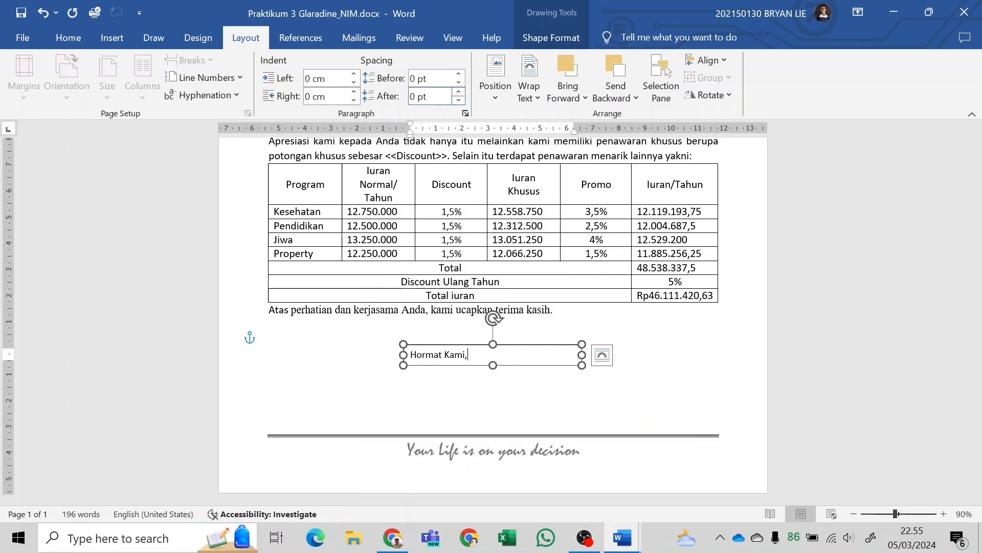
# Add the signer's first name, full name and "Direktur" on separate lines below "Hormat Kami,".
pyautogui.press('Return')
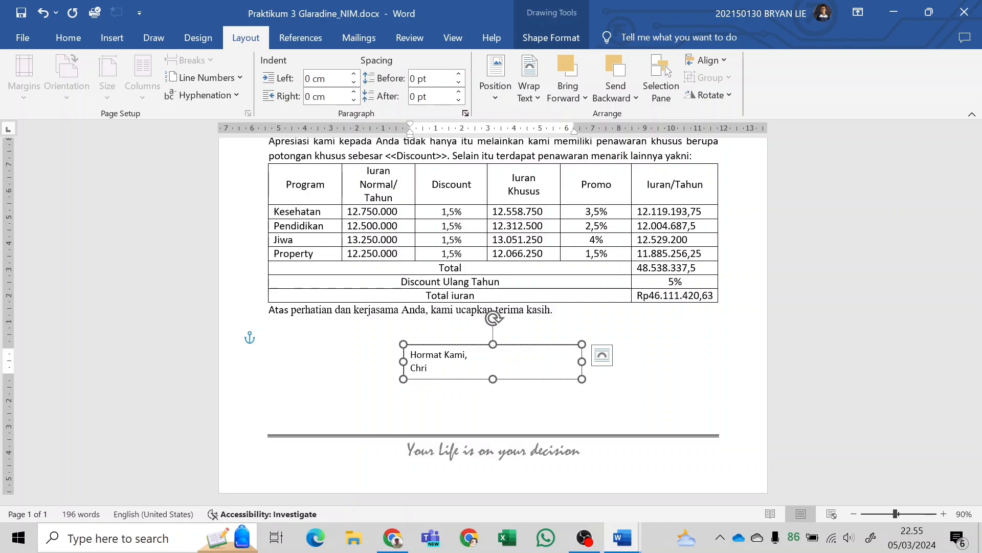
pyautogui.press('Return')
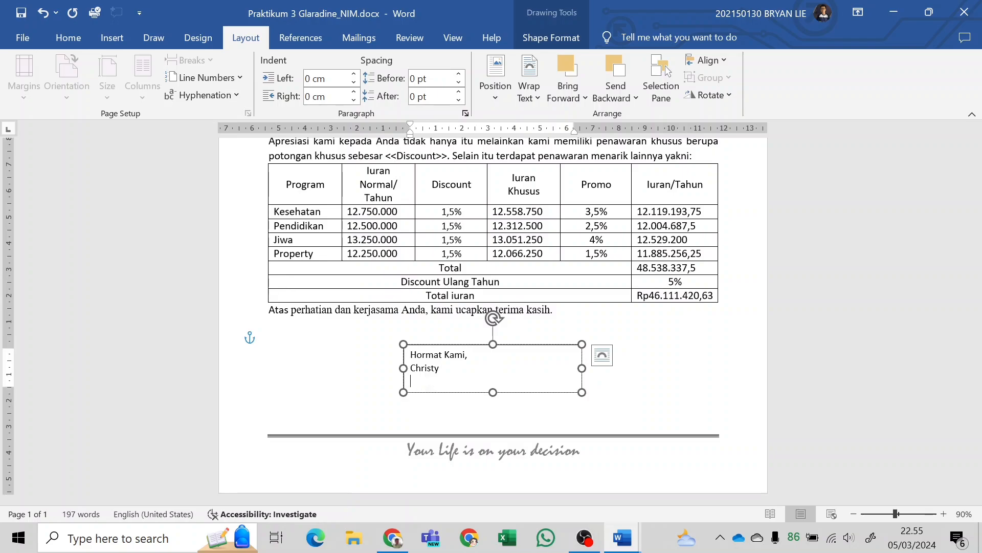
pyautogui.press('Return')
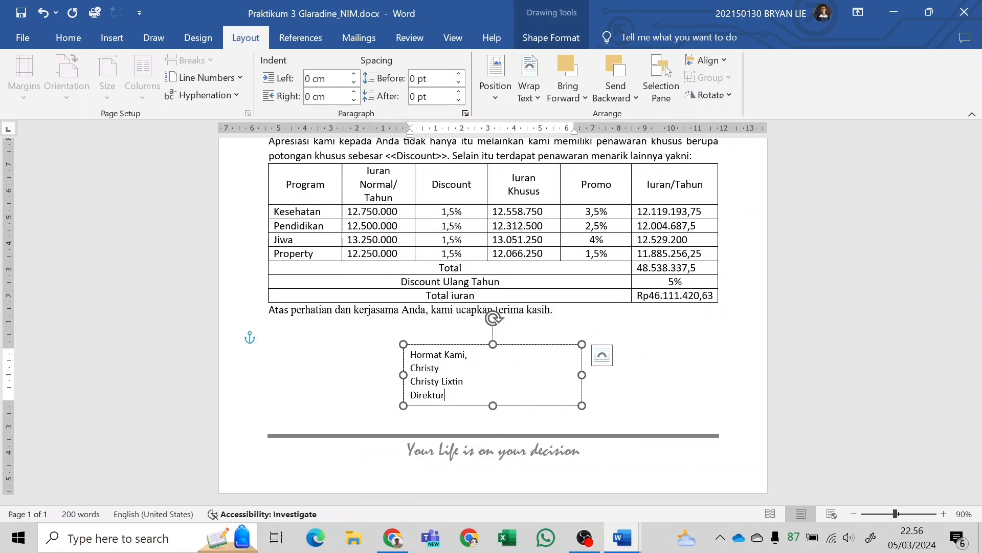
# Centre all lines of the signature block in the text box.
pyautogui.click(603, 355)
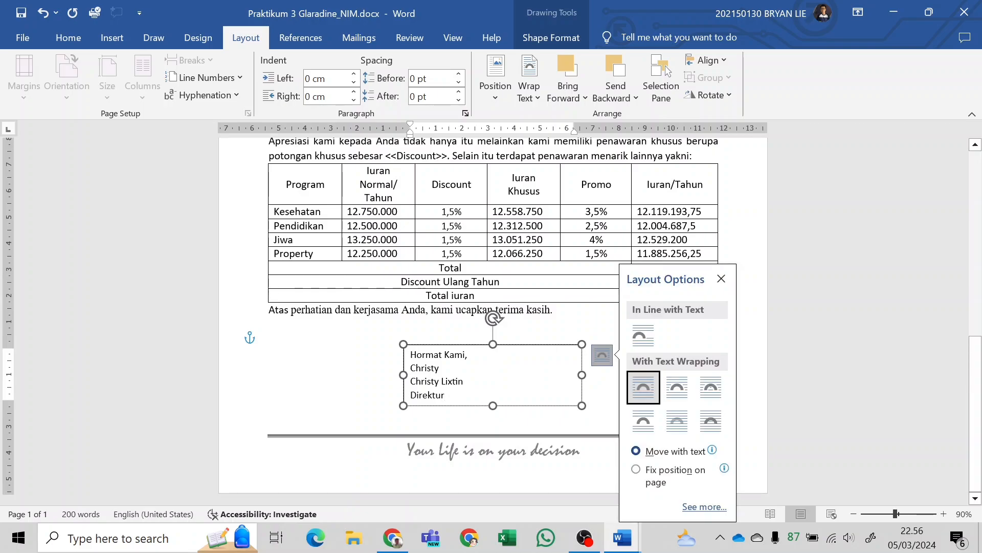
pyautogui.click(722, 279)
pyautogui.hotkey('ctrl', 'a')
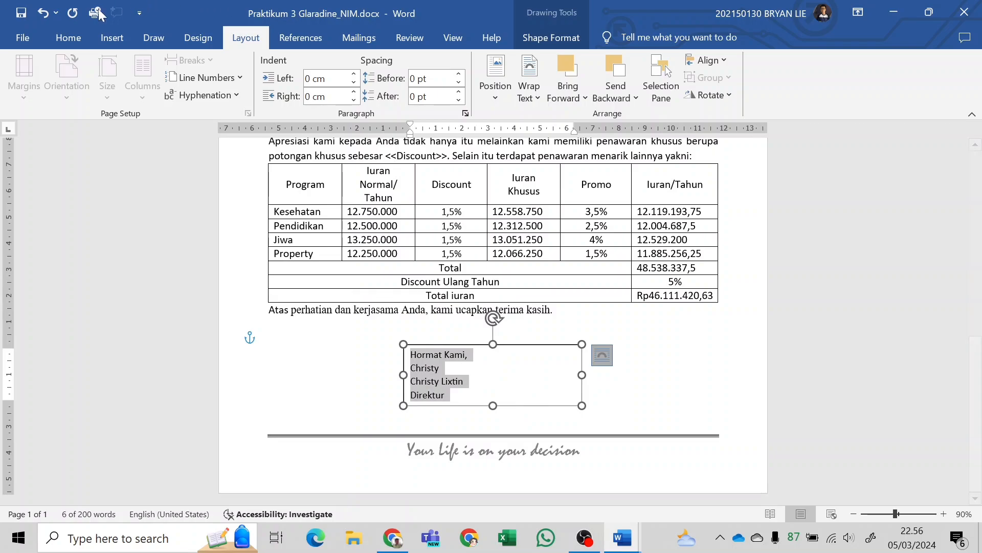
pyautogui.click(68, 38)
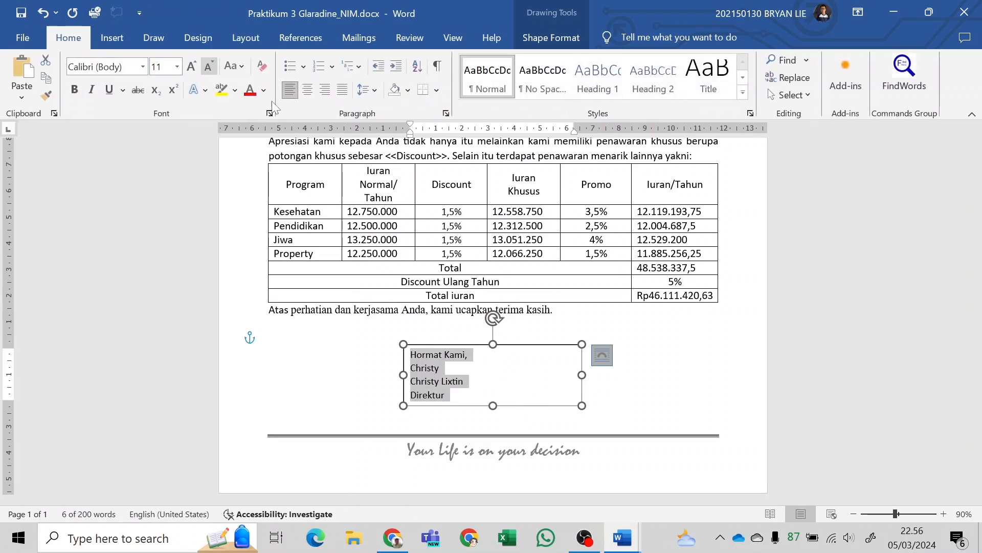
pyautogui.click(307, 90)
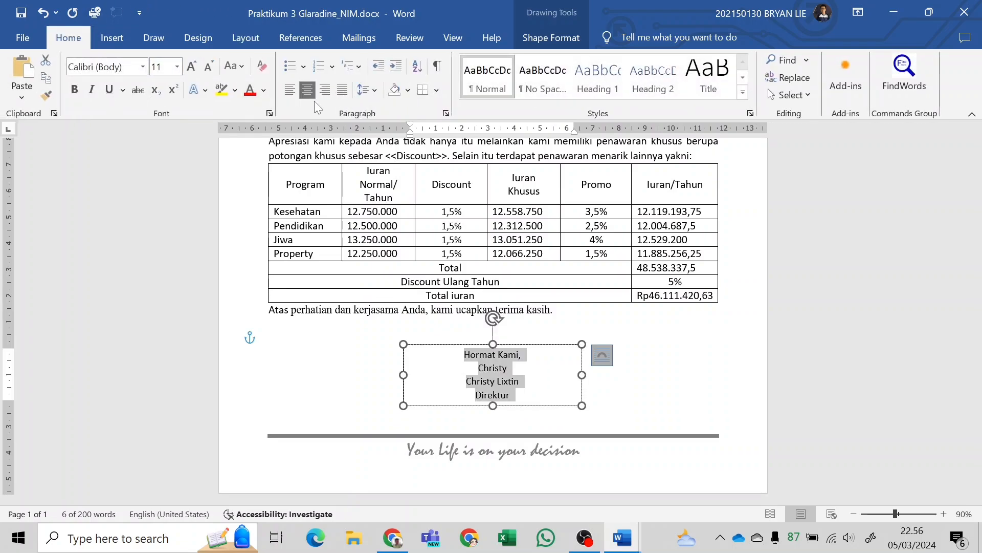
# Underline the signer's full name in the signature block and narrow the text box by moving its left edge inward.
pyautogui.click(499, 396)
pyautogui.moveTo(466, 382); pyautogui.dragTo(519, 382)
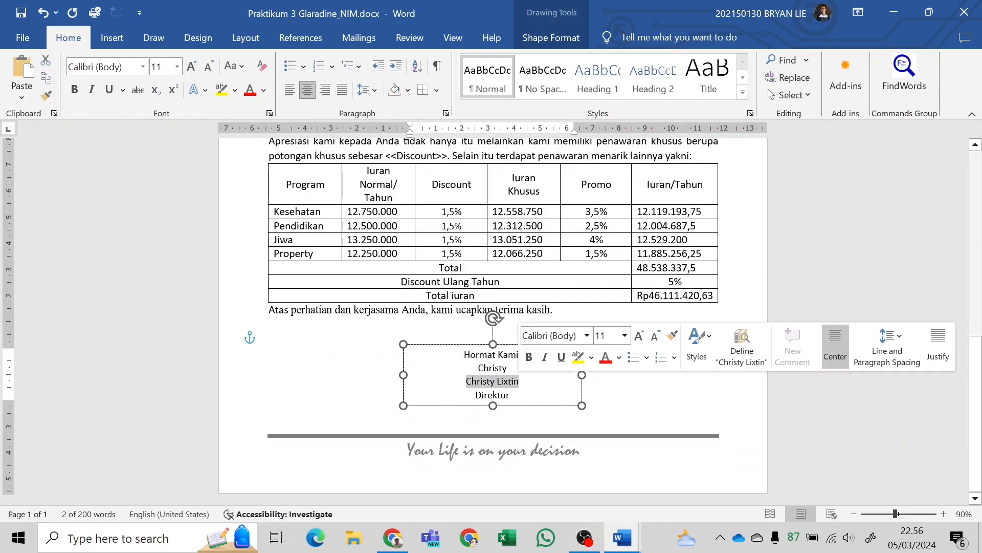
pyautogui.click(502, 395)
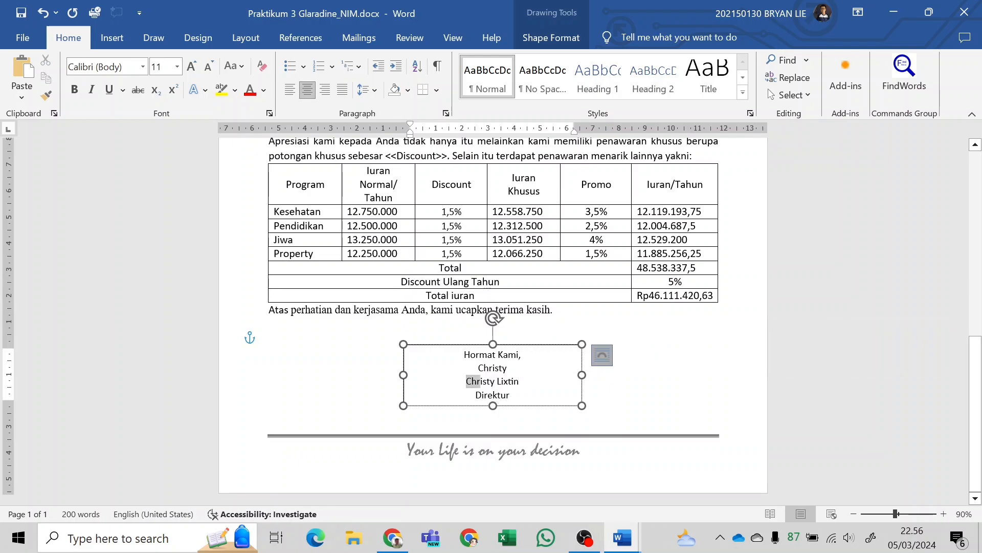
pyautogui.moveTo(480, 381); pyautogui.dragTo(518, 382)
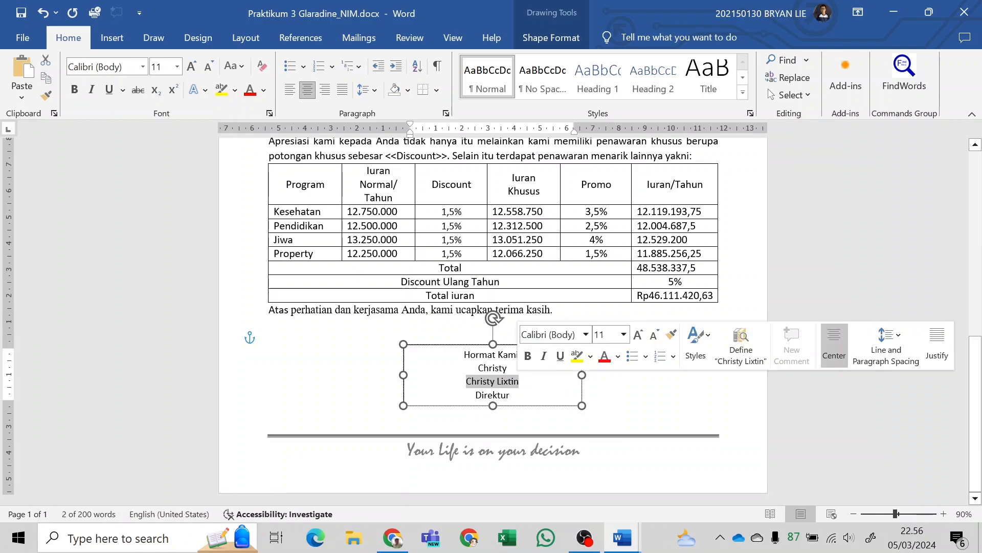
pyautogui.click(561, 357)
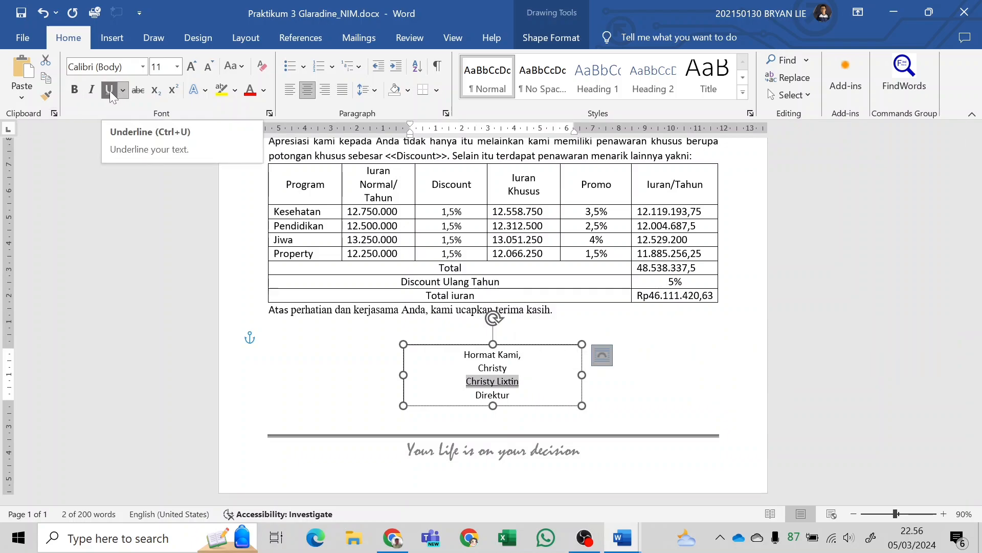
pyautogui.click(454, 379)
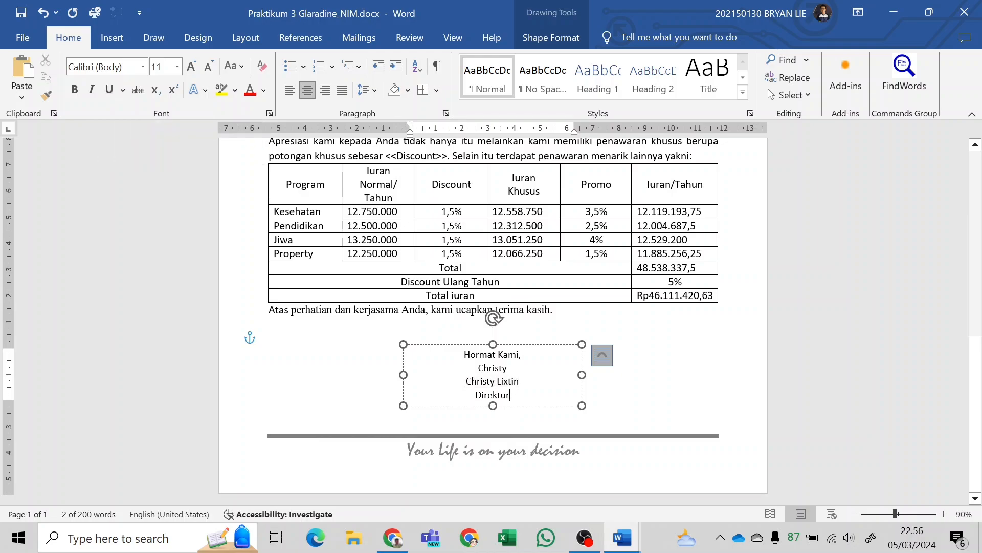
pyautogui.moveTo(403, 375); pyautogui.dragTo(485, 378)
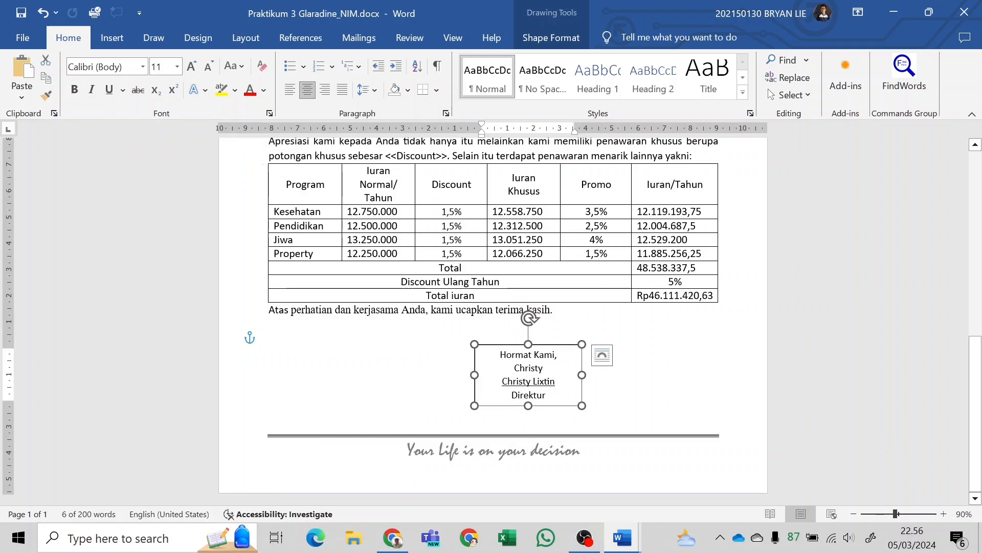
# Set the signer's first name in the signature block to Kunstler Script at 36 pt, following the finished KELAR document.
pyautogui.doubleClick(529, 367)
pyautogui.hotkey('alt', 'Tab')
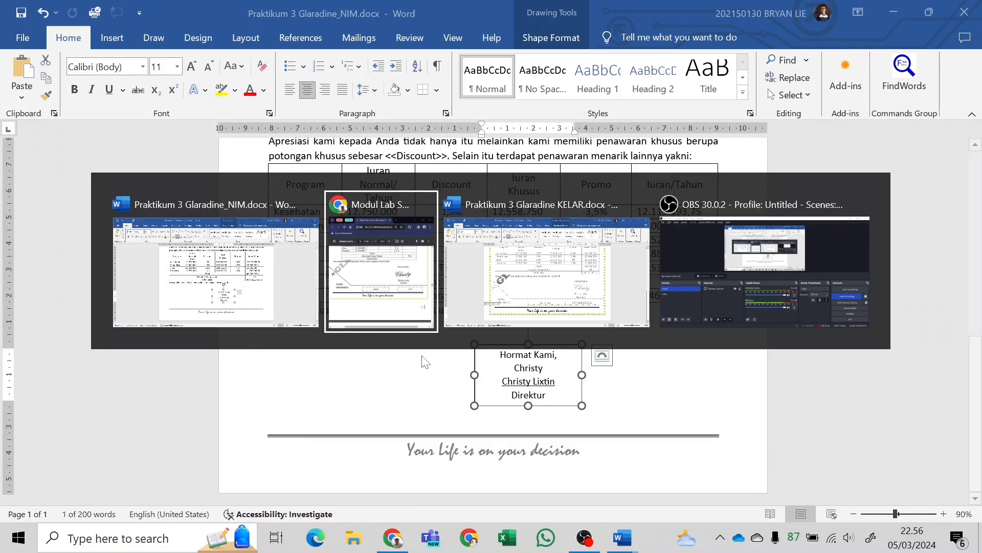
pyautogui.hotkey('alt', 'Tab')
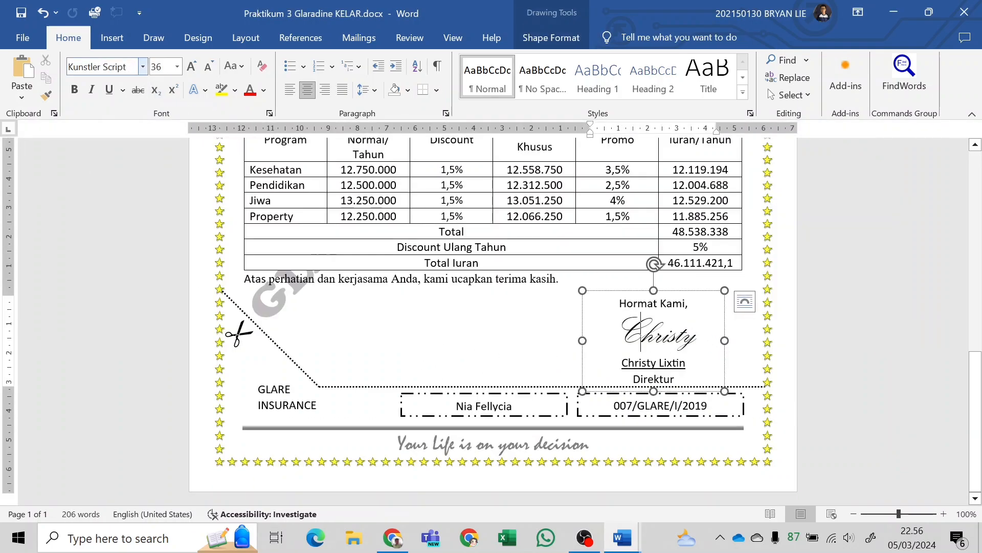
pyautogui.hotkey('alt', 'Tab')
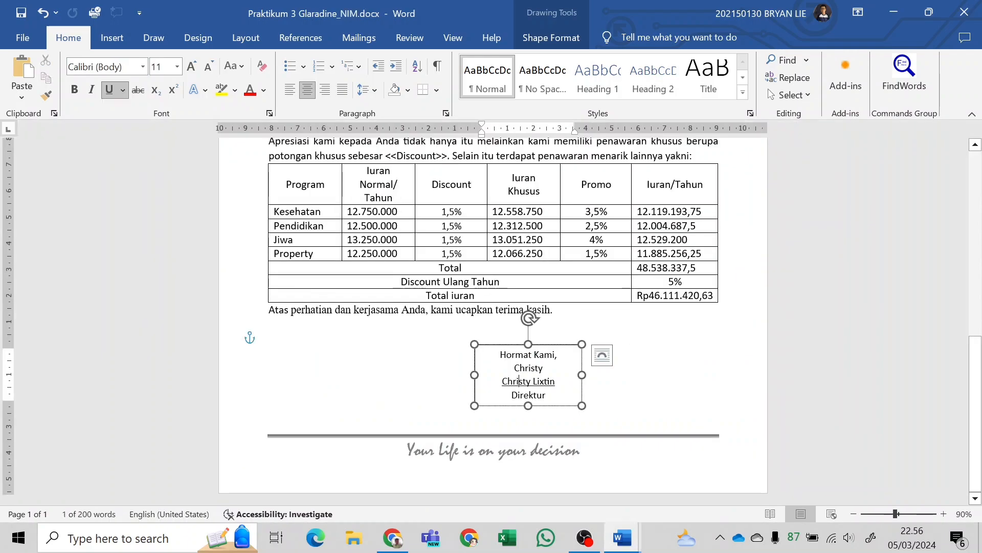
pyautogui.moveTo(515, 368); pyautogui.dragTo(549, 368)
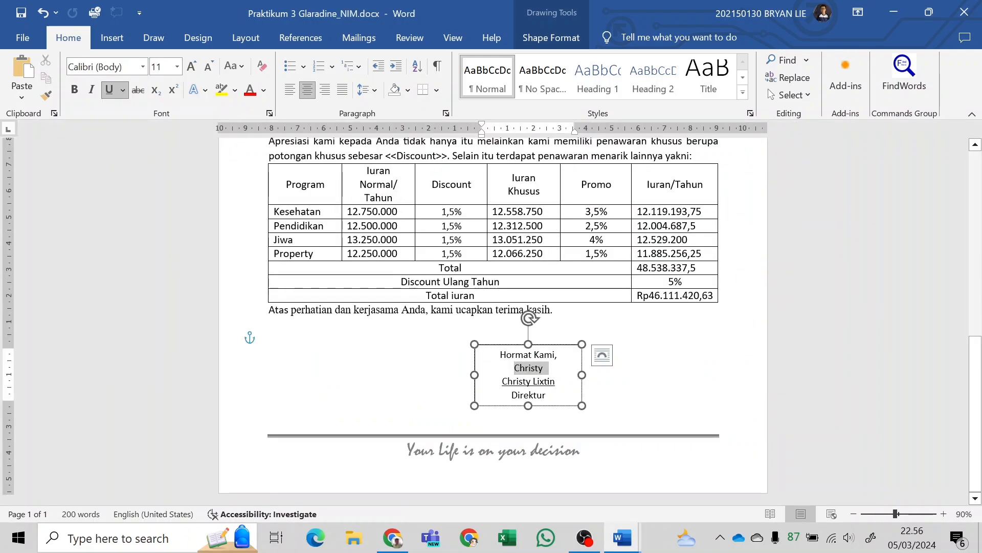
pyautogui.click(143, 67)
pyautogui.write('Kunstler Script')
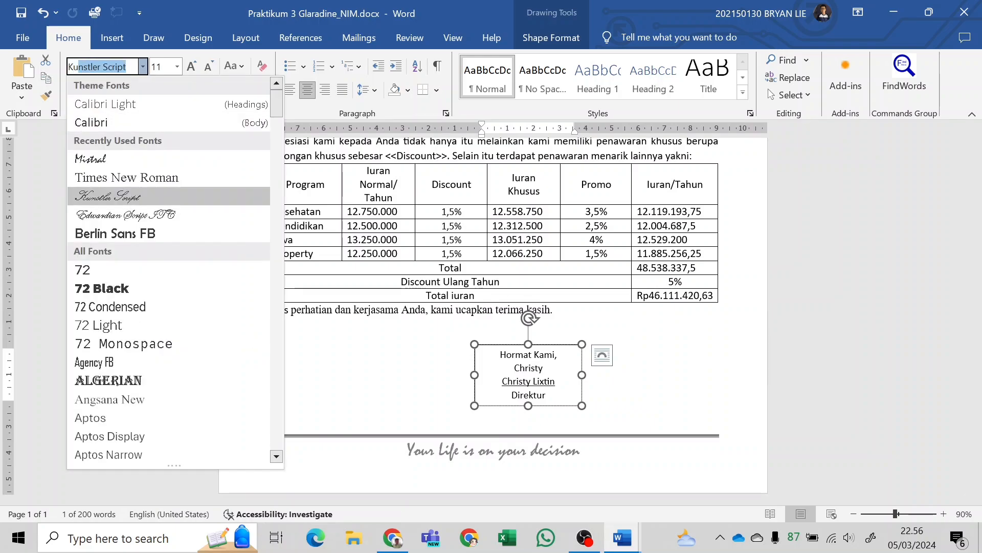
pyautogui.press('Return')
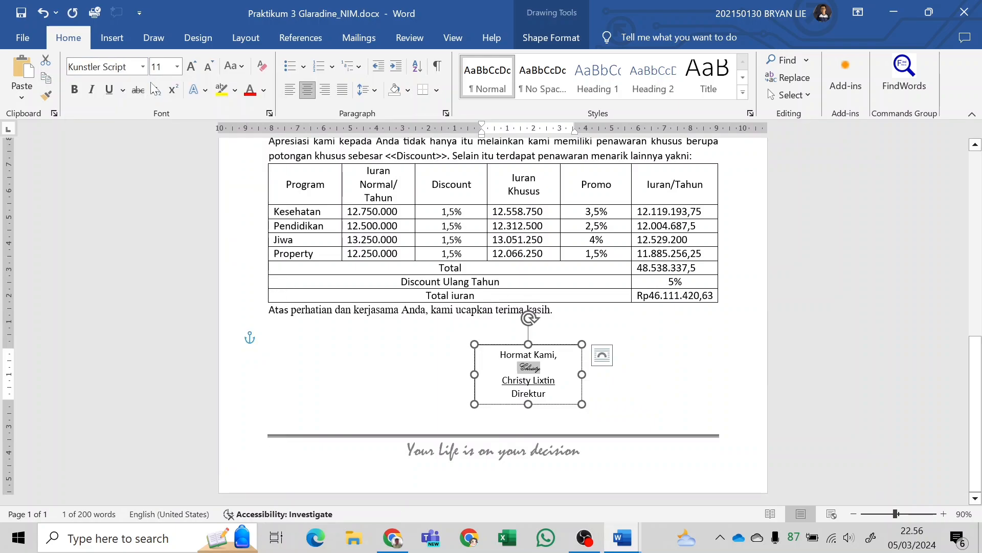
pyautogui.click(178, 67)
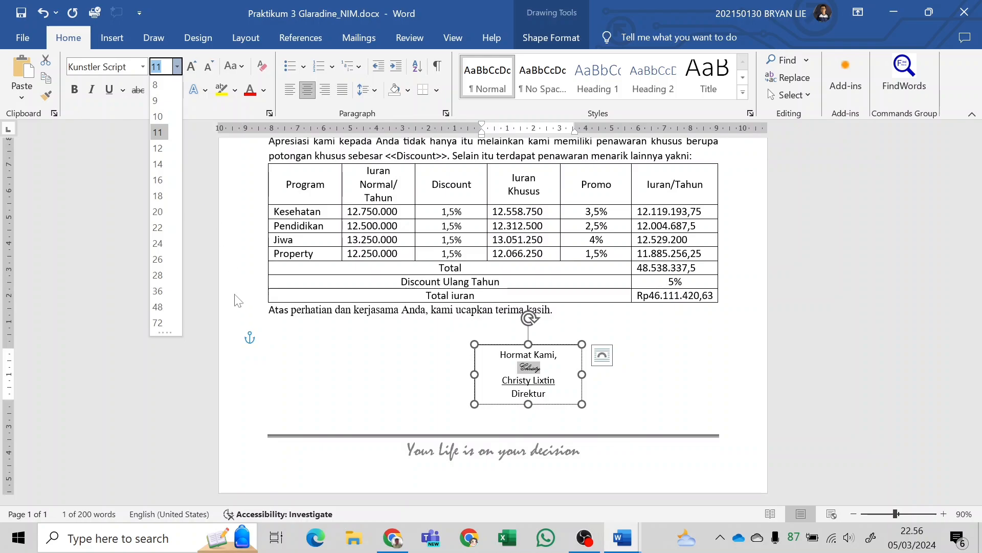
pyautogui.click(159, 297)
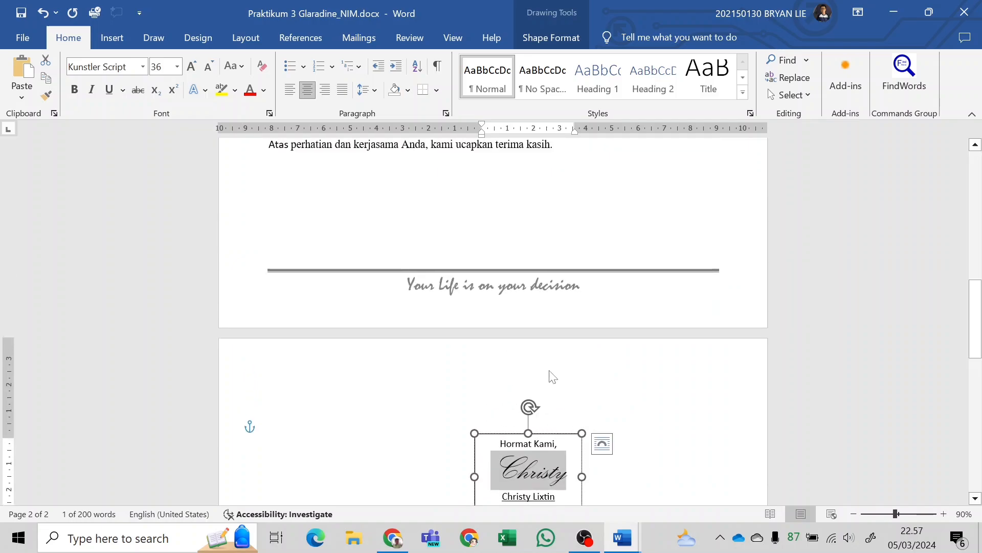
# Try to pull the signature box up by deleting the empty paragraphs below the closing sentence, and undo the deletions.
pyautogui.scroll(3, 550, 375)
pyautogui.click(476, 305)
pyautogui.press('BackSpace')
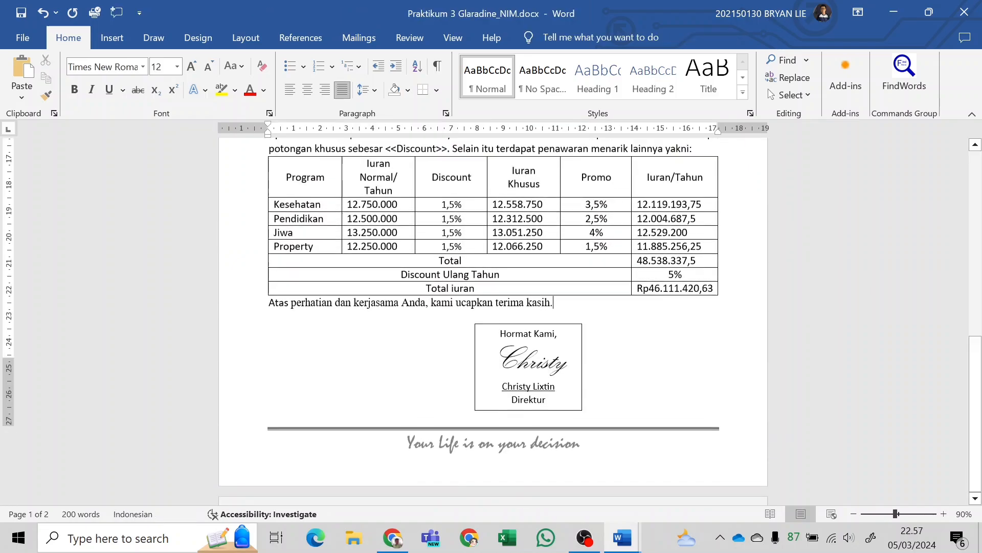
pyautogui.press('Down')
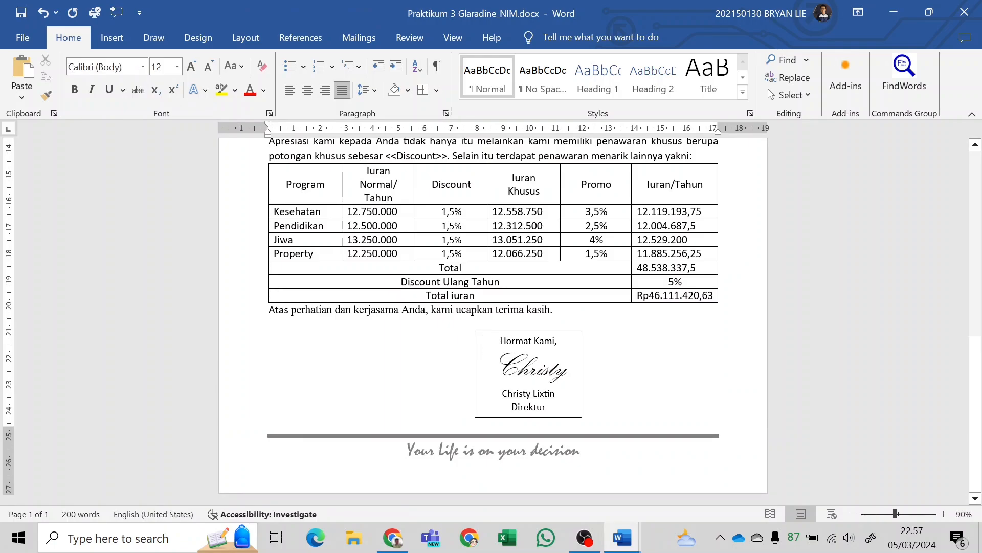
pyautogui.press('BackSpace')
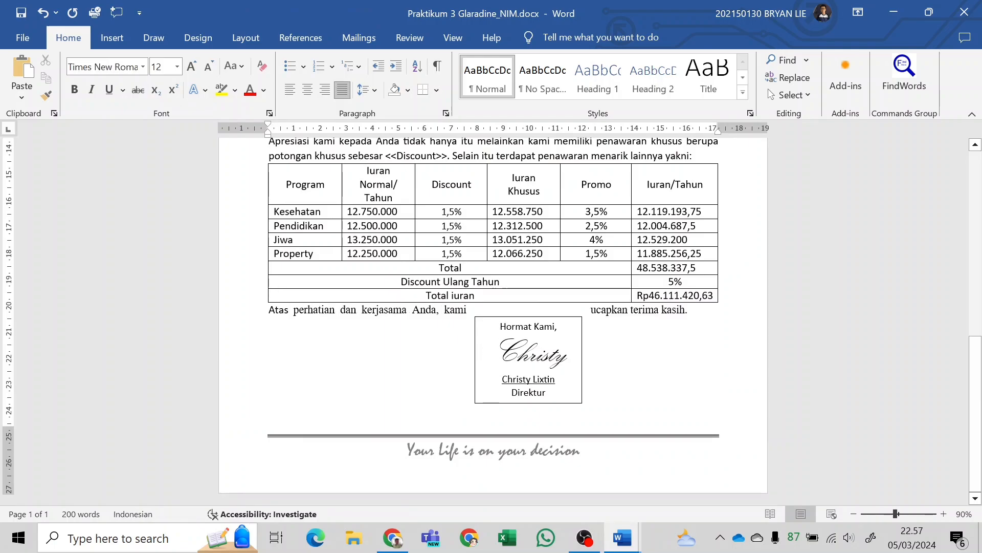
pyautogui.hotkey('ctrl', 'z')
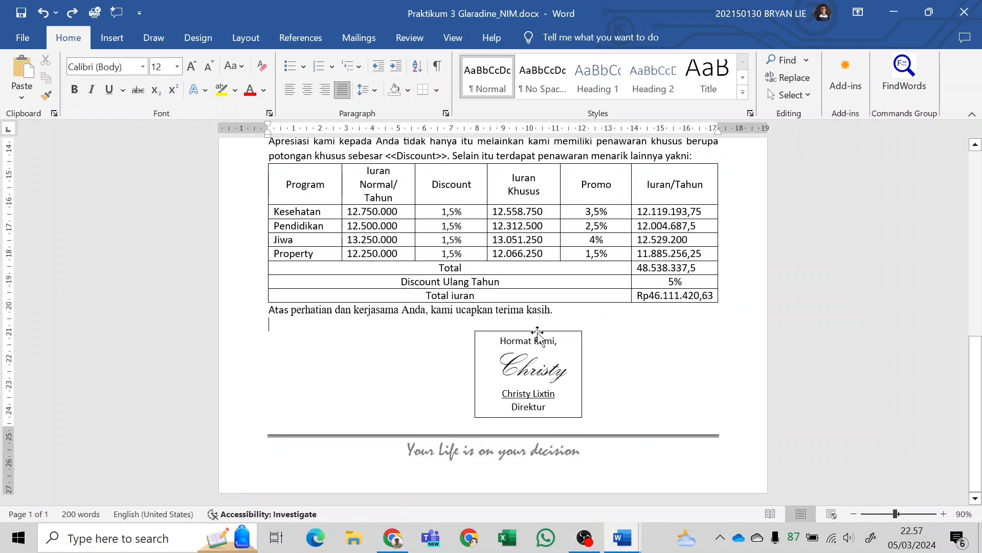
pyautogui.click(538, 335)
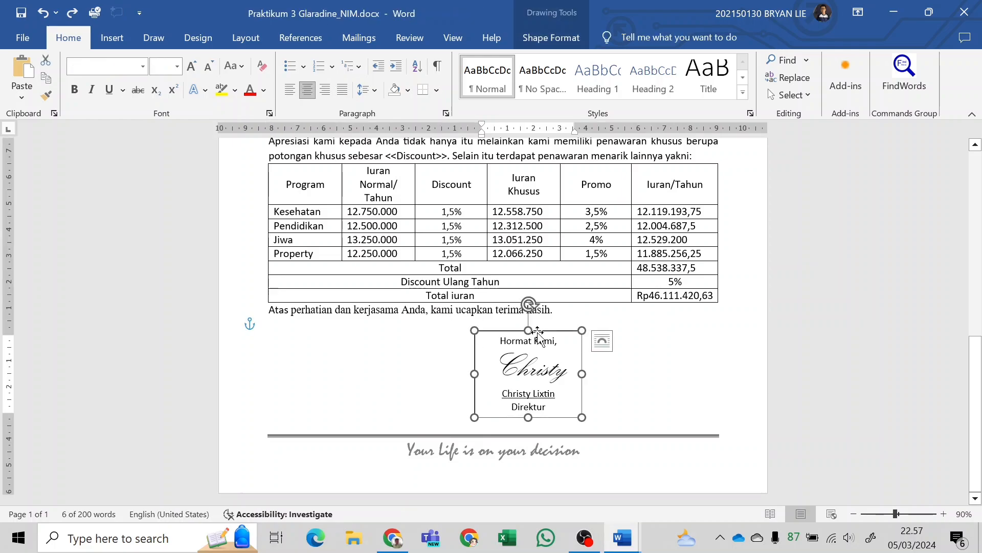
pyautogui.hotkey('ctrl', 'y')
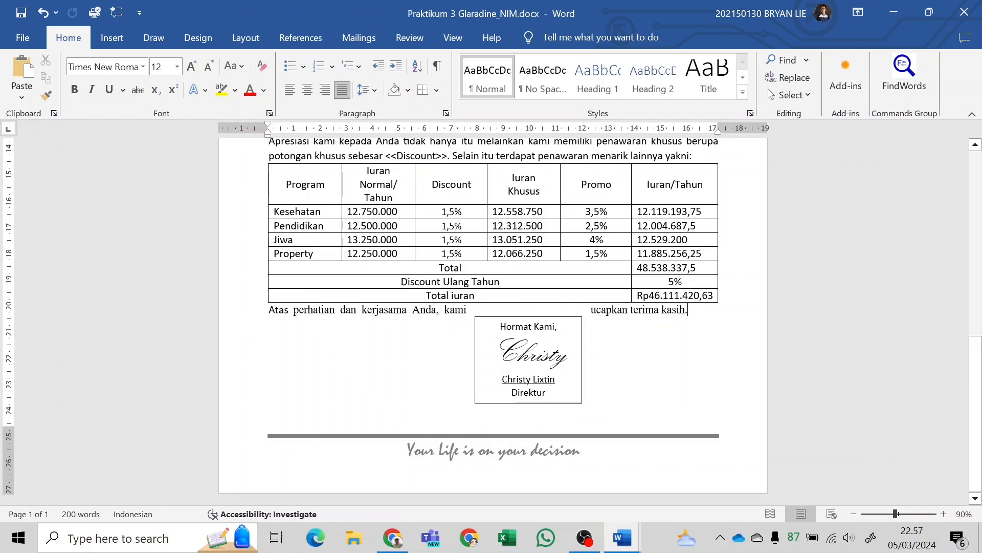
pyautogui.hotkey('ctrl', 'z')
pyautogui.scroll(-6, 534, 337)
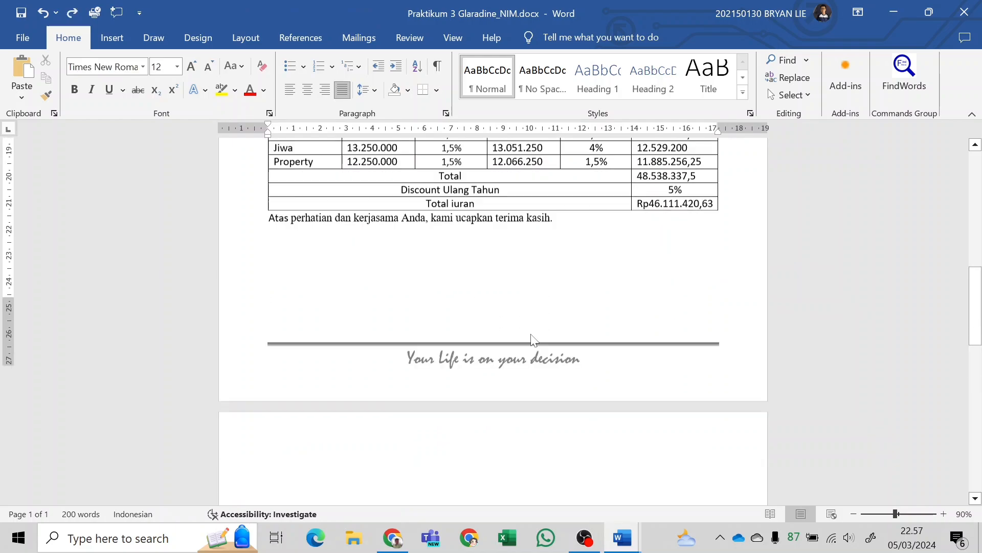
# Set the signature text box's wrapping to In Front of Text.
pyautogui.click(539, 343)
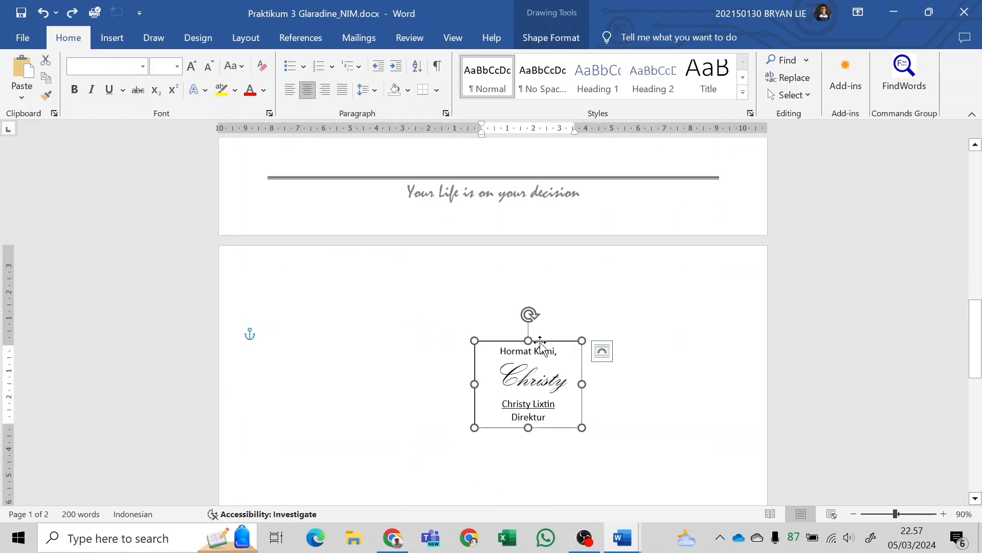
pyautogui.click(601, 359)
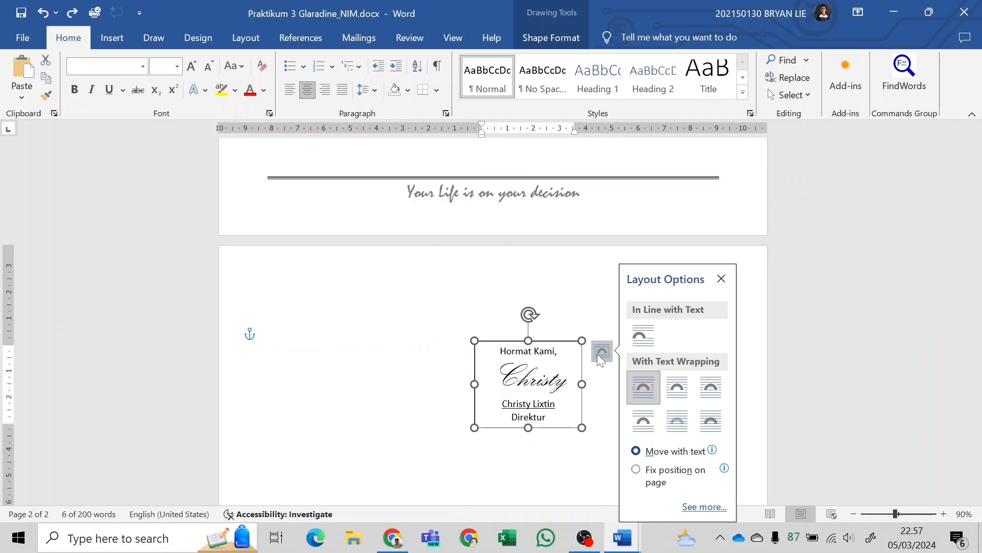
pyautogui.press('Escape')
pyautogui.press('Escape')
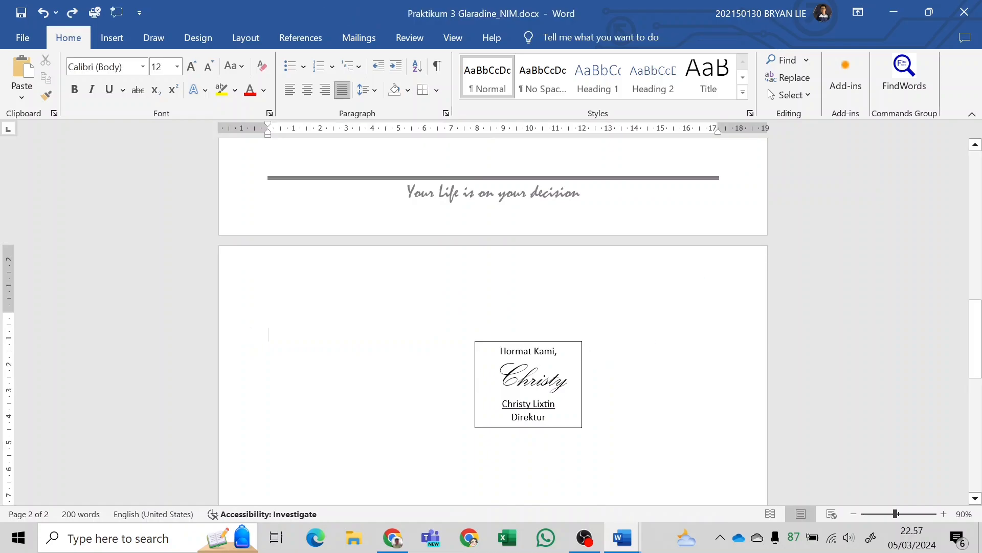
pyautogui.click(570, 343)
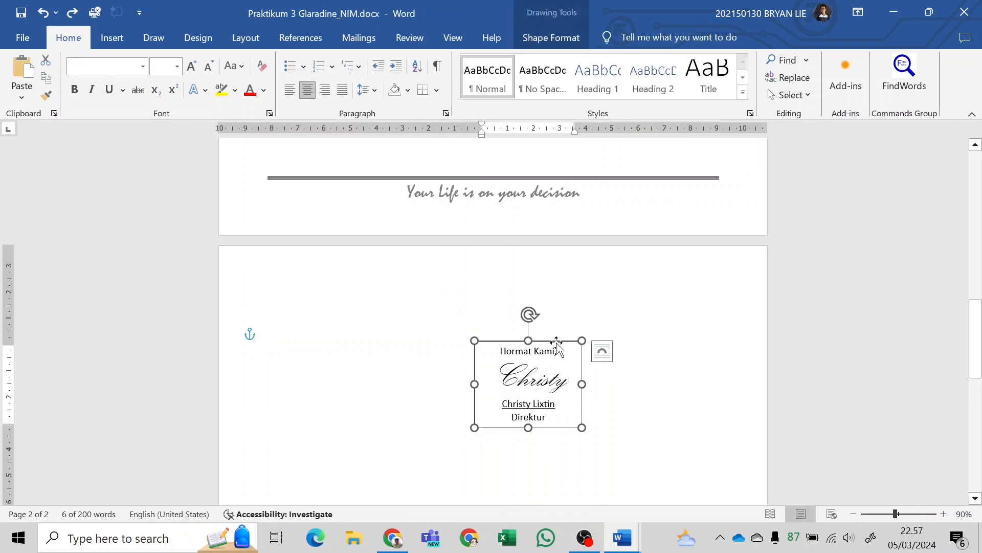
pyautogui.click(605, 355)
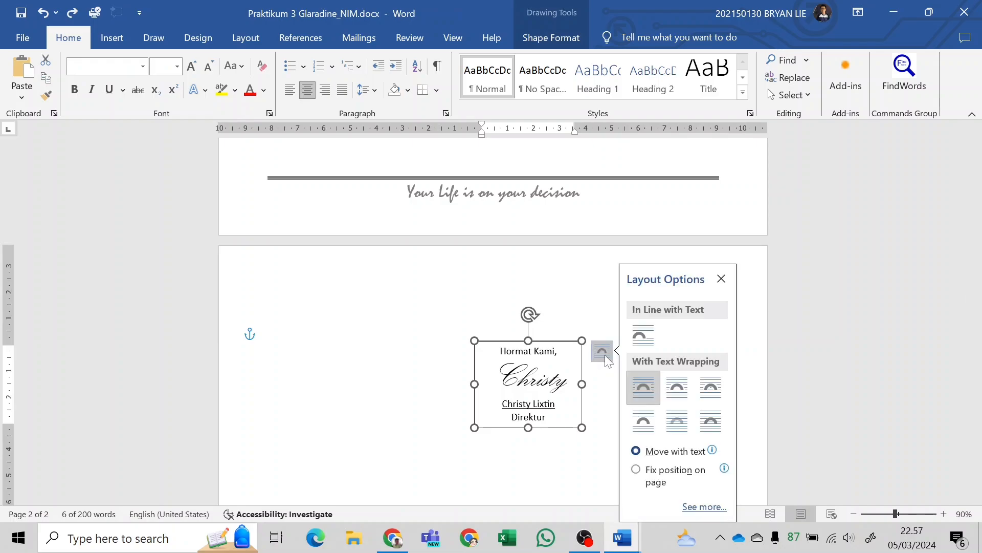
pyautogui.click(720, 431)
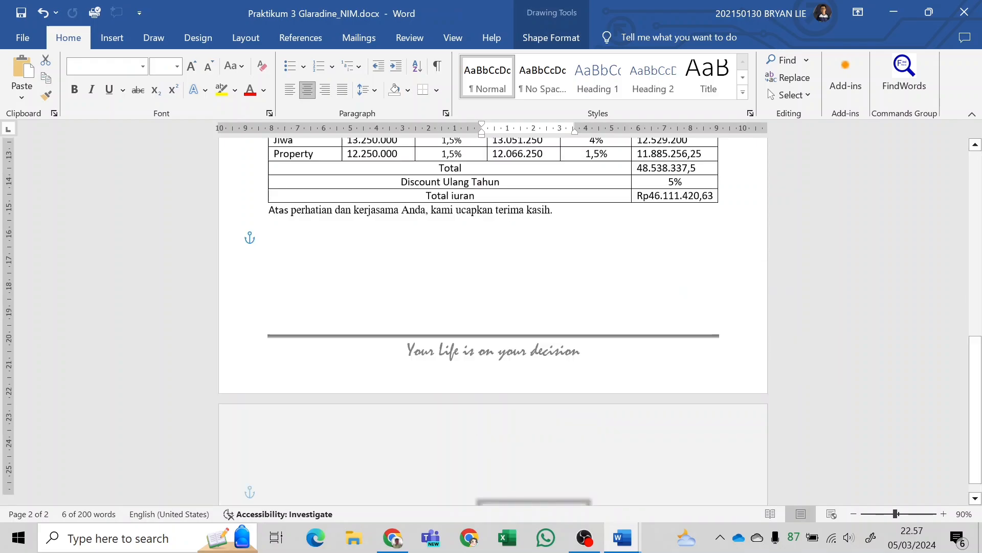
# Move the signature text box to the right side of the page, between the closing sentence and the slogan footer line.
pyautogui.scroll(8, 558, 332)
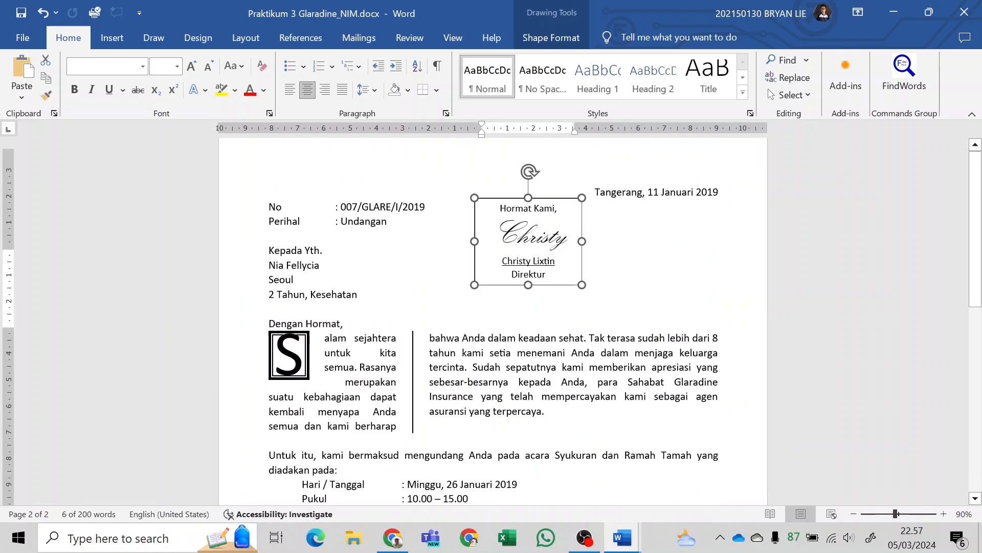
pyautogui.scroll(-1, 559, 332)
pyautogui.keyDown('ctrl'); pyautogui.scroll(-4, 559, 333); pyautogui.keyUp('ctrl')
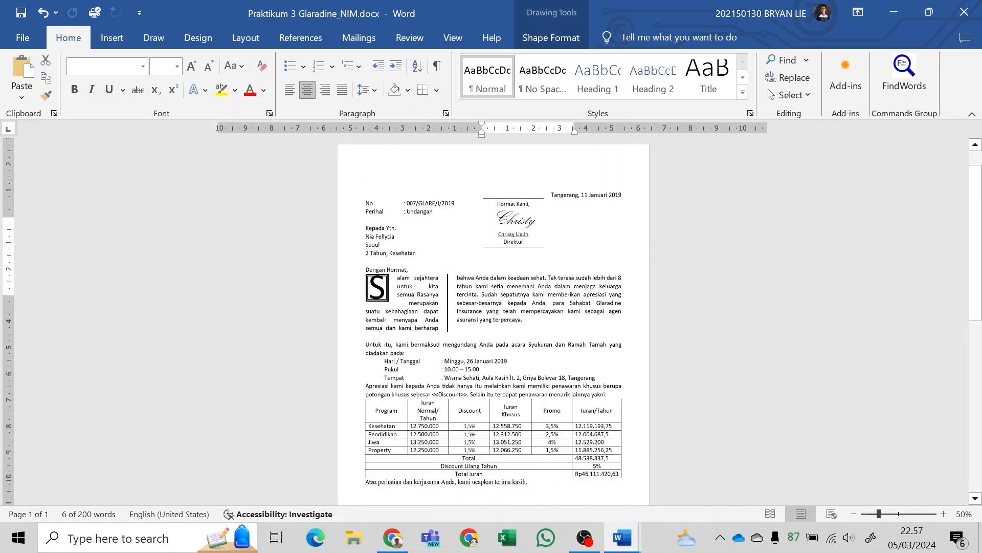
pyautogui.moveTo(530, 255)
pyautogui.mouseDown()
pyautogui.moveTo(552, 435)
pyautogui.moveTo(561, 412)
pyautogui.moveTo(504, 362)
pyautogui.mouseUp()
pyautogui.keyDown('ctrl'); pyautogui.scroll(4, 563, 307); pyautogui.keyUp('ctrl')
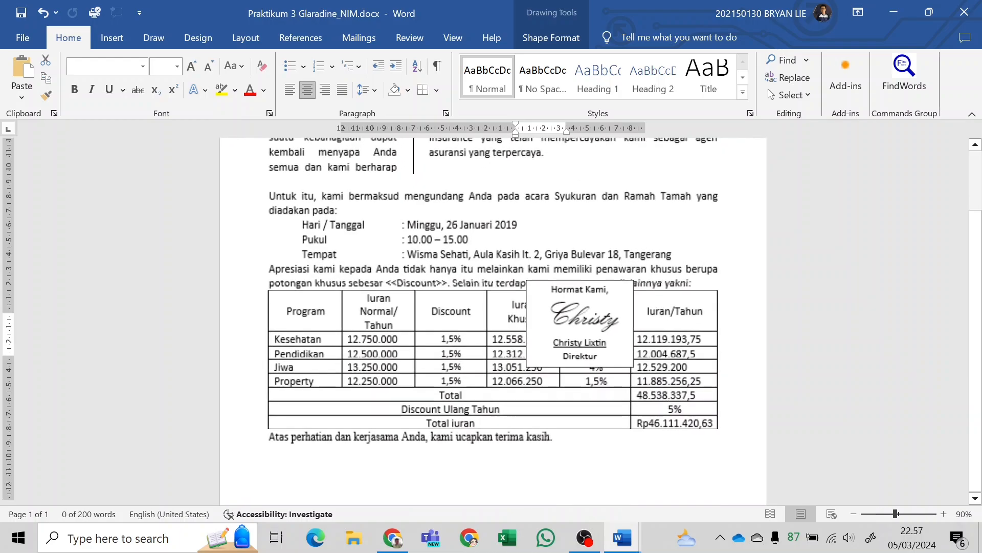
pyautogui.scroll(-3, 588, 286)
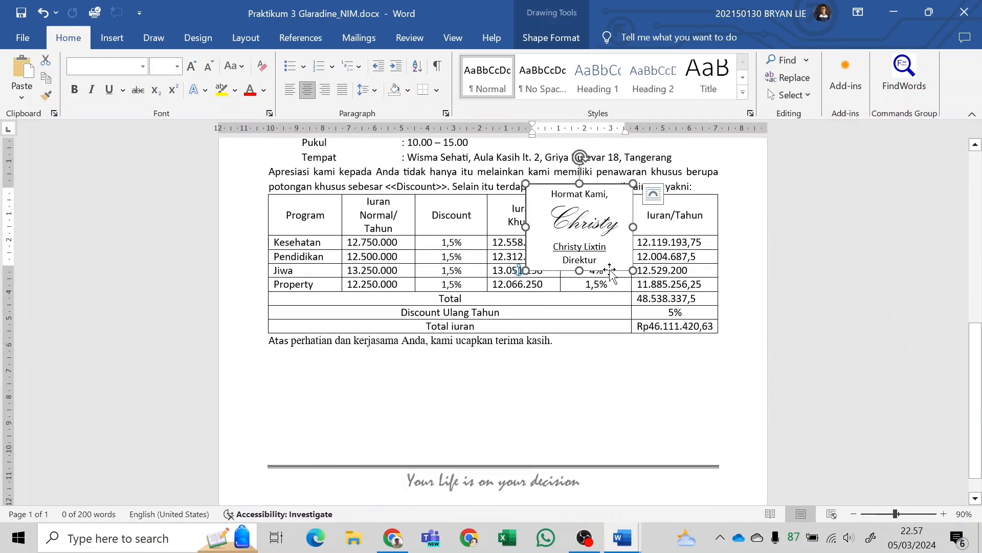
pyautogui.moveTo(614, 277)
pyautogui.mouseDown()
pyautogui.moveTo(658, 381)
pyautogui.moveTo(665, 471)
pyautogui.moveTo(670, 426)
pyautogui.moveTo(678, 446)
pyautogui.moveTo(705, 449)
pyautogui.moveTo(696, 441)
pyautogui.moveTo(664, 449)
pyautogui.moveTo(651, 435)
pyautogui.mouseUp()
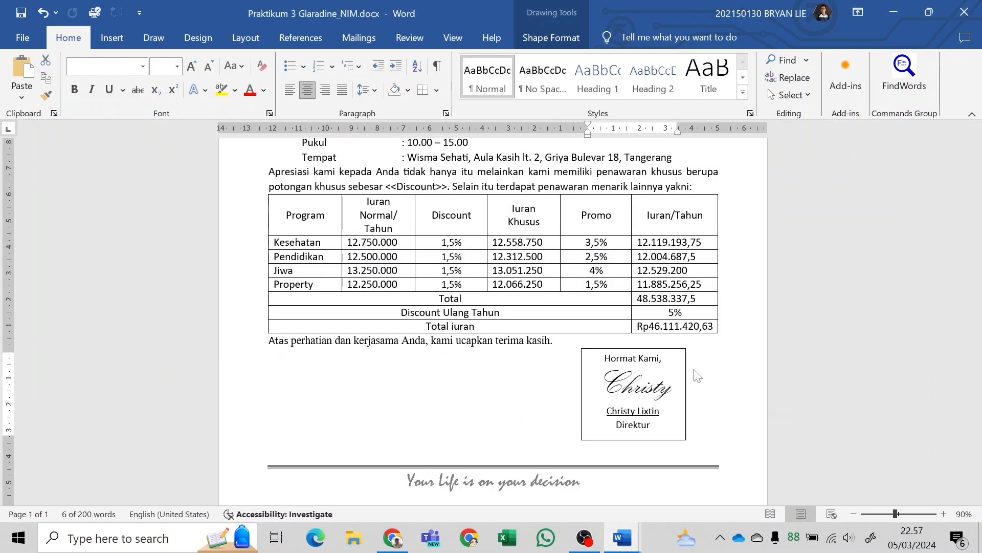
# Compare the signature block with the sample letter in the module PDF and the finished KELAR document.
pyautogui.hotkey('alt', 'Tab')
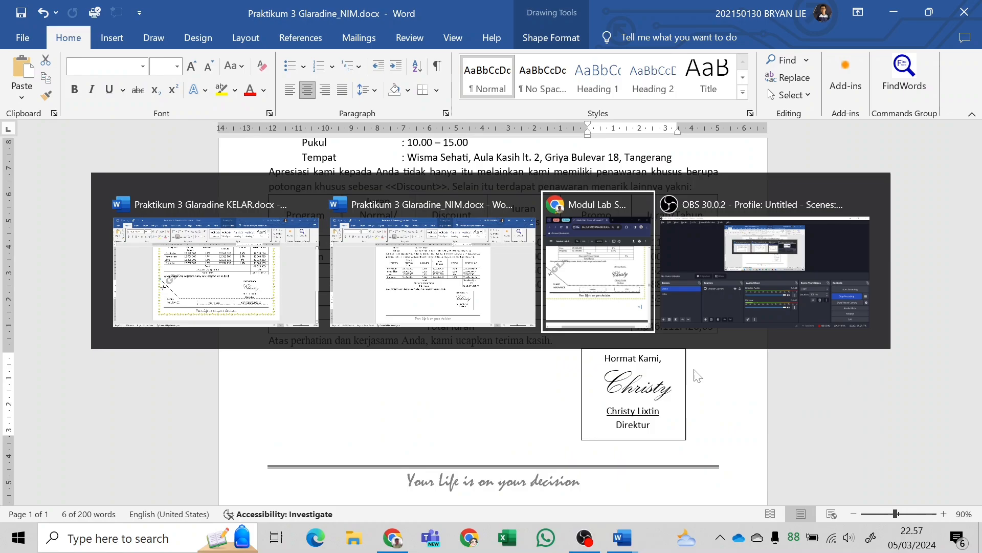
pyautogui.hotkey('alt', 'Tab')
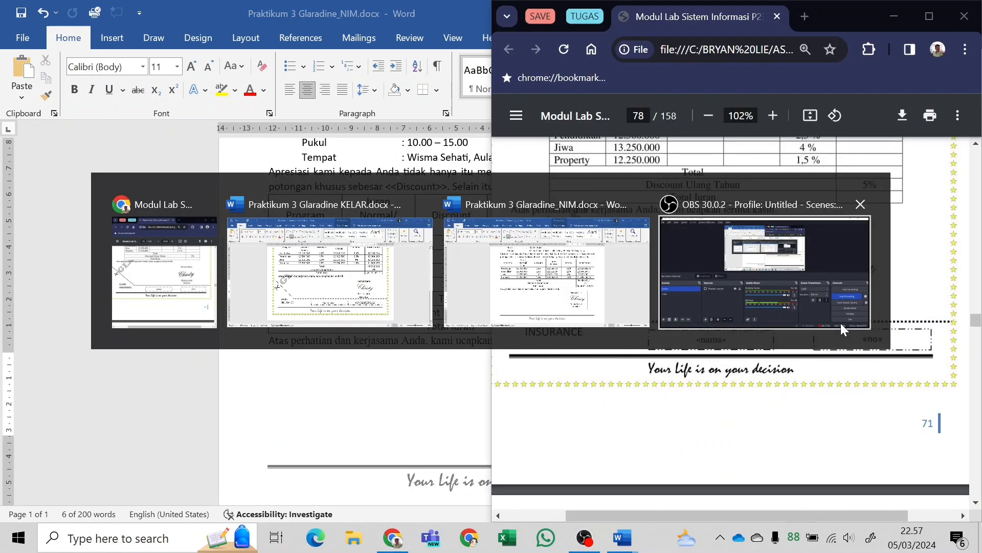
pyautogui.click(668, 338)
pyautogui.hotkey('alt', 'Tab')
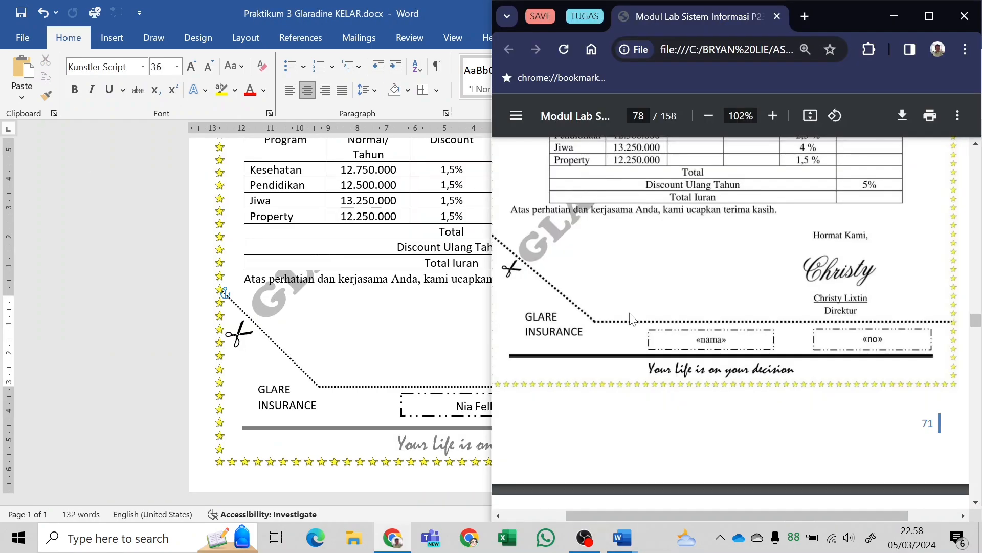
pyautogui.hotkey('alt', 'Tab')
pyautogui.press('Tab')
pyautogui.hotkey('alt', 'Tab')
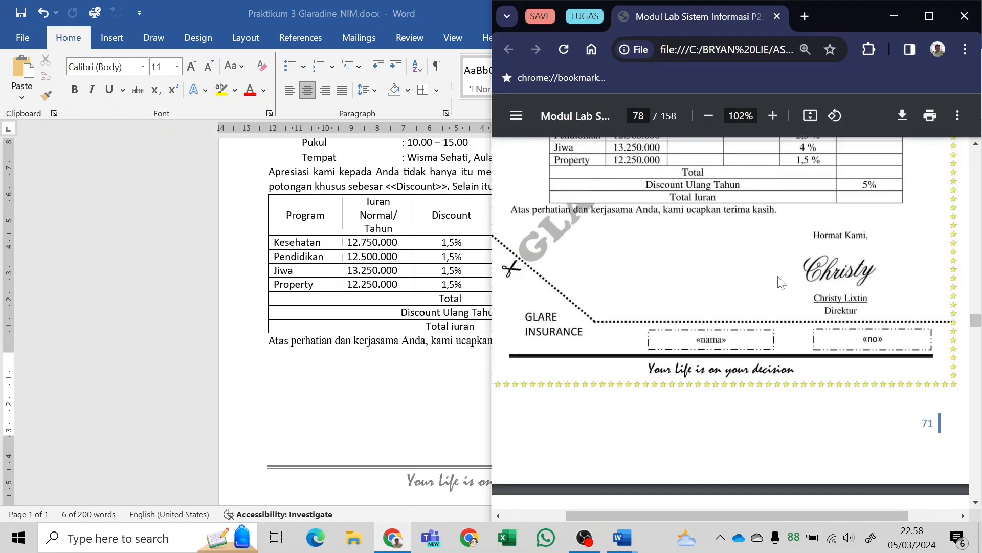
pyautogui.hotkey('alt', 'Tab')
# Remove the outline and the fill of the signature text box.
pyautogui.click(625, 353)
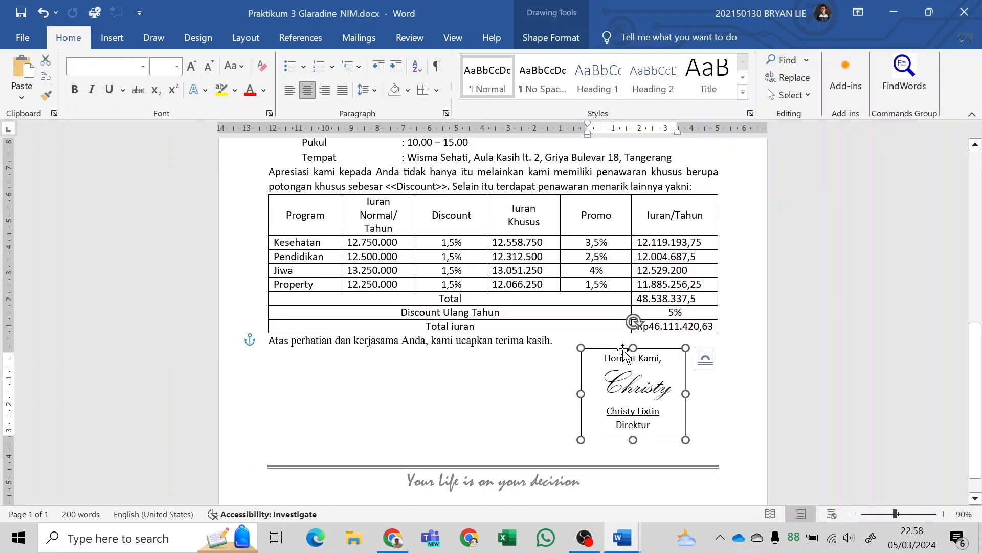
pyautogui.click(570, 45)
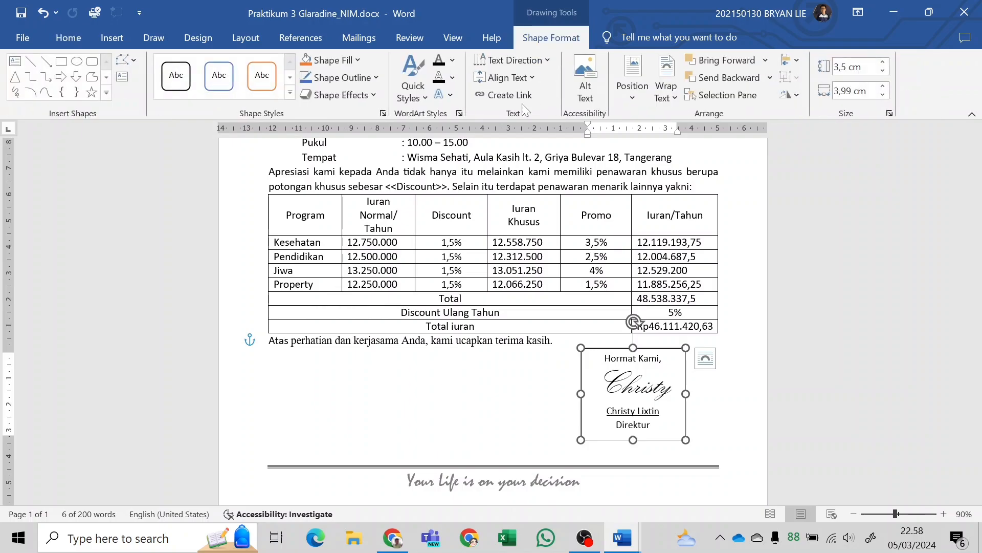
pyautogui.click(342, 81)
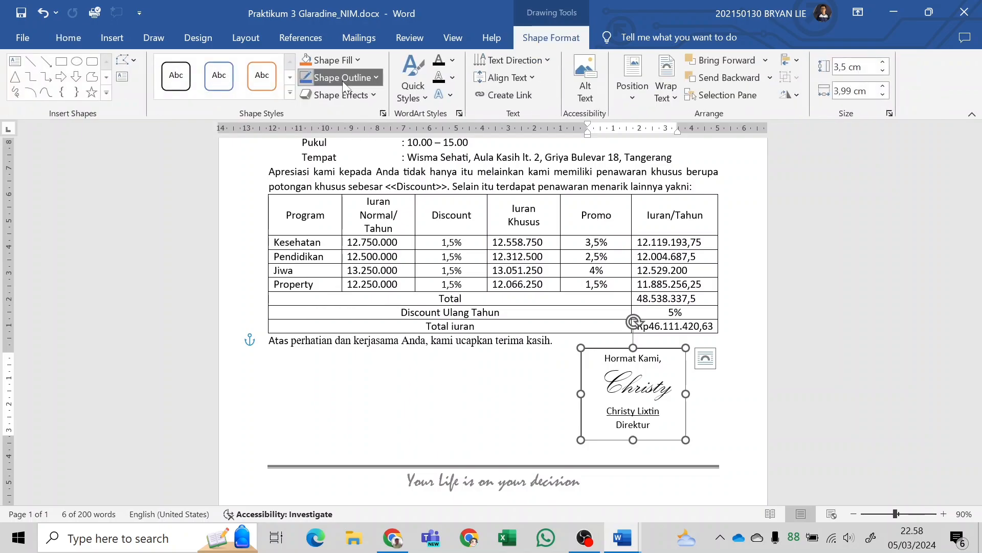
pyautogui.click(367, 272)
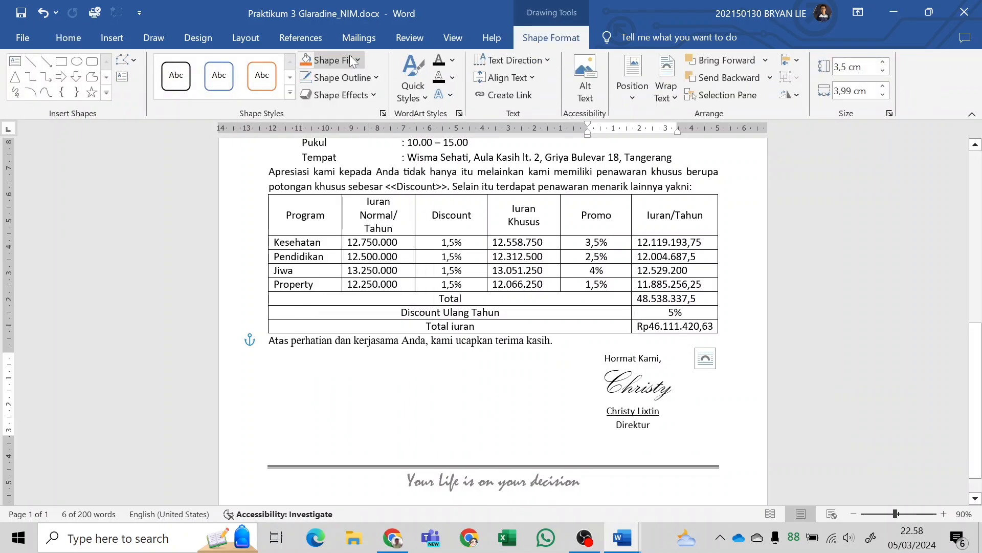
pyautogui.click(348, 61)
pyautogui.click(354, 263)
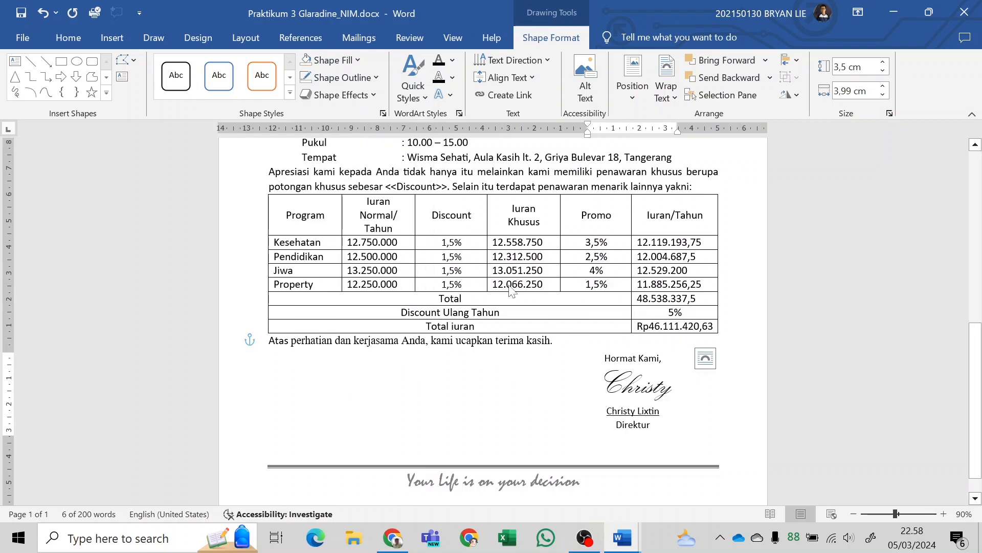
# Nudge the signature text box slightly upward so it sits closer beneath the price table.
pyautogui.click(770, 472)
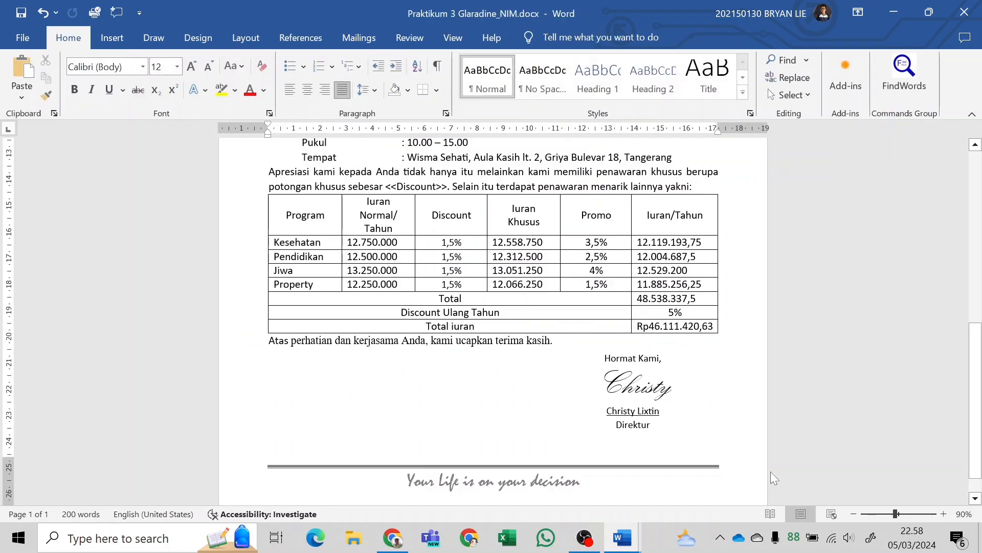
pyautogui.click(652, 440)
pyautogui.moveTo(652, 439); pyautogui.dragTo(652, 433)
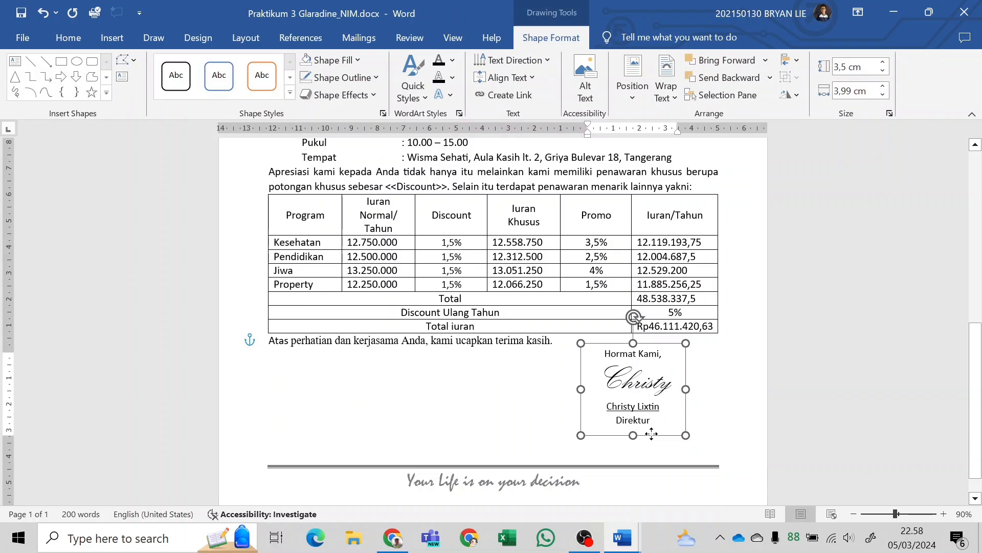
pyautogui.scroll(10, 652, 434)
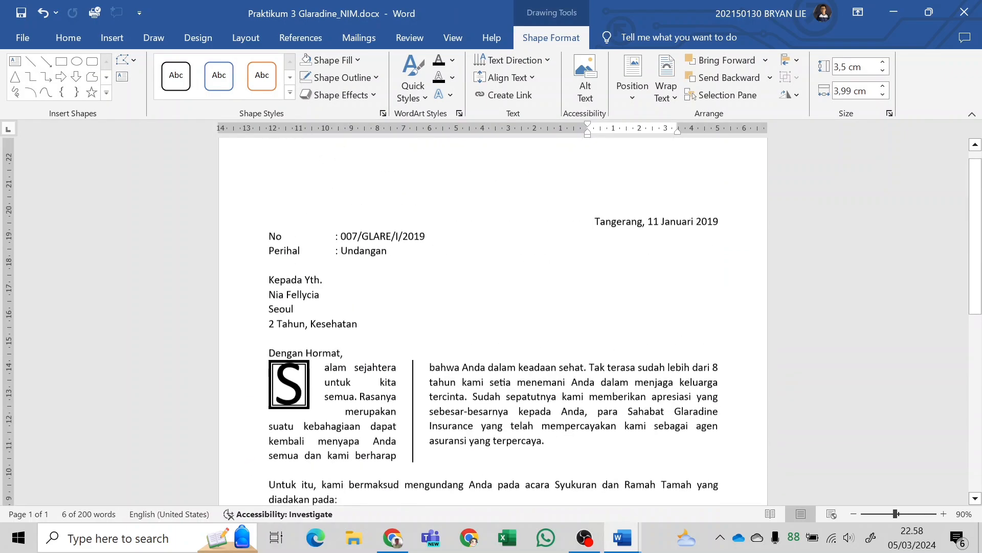
pyautogui.scroll(-10, 634, 285)
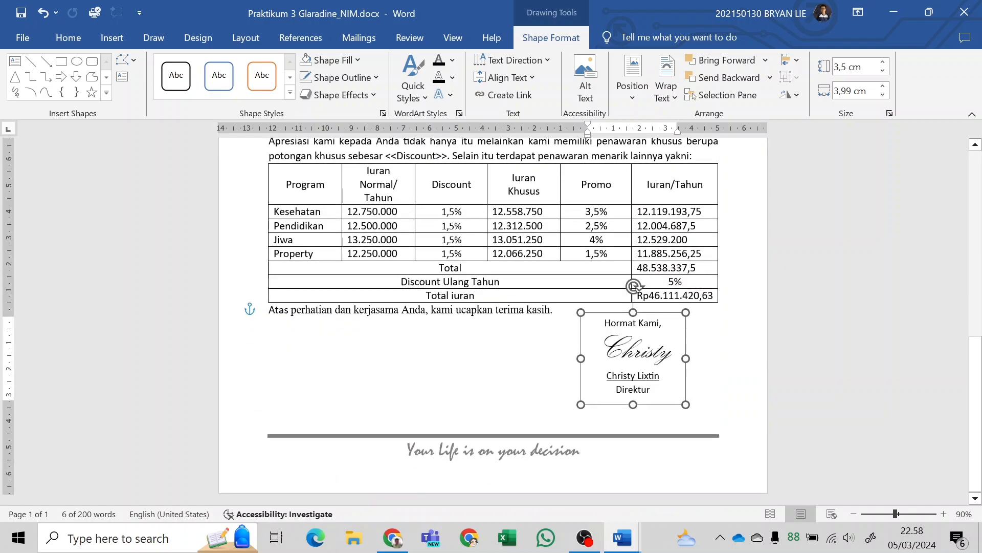
pyautogui.click(527, 416)
# Insert a simple text box below the closing sentence and replace its placeholder text with <<Nama>>, following the sample letter in the module PDF.
pyautogui.hotkey('alt', 'Tab')
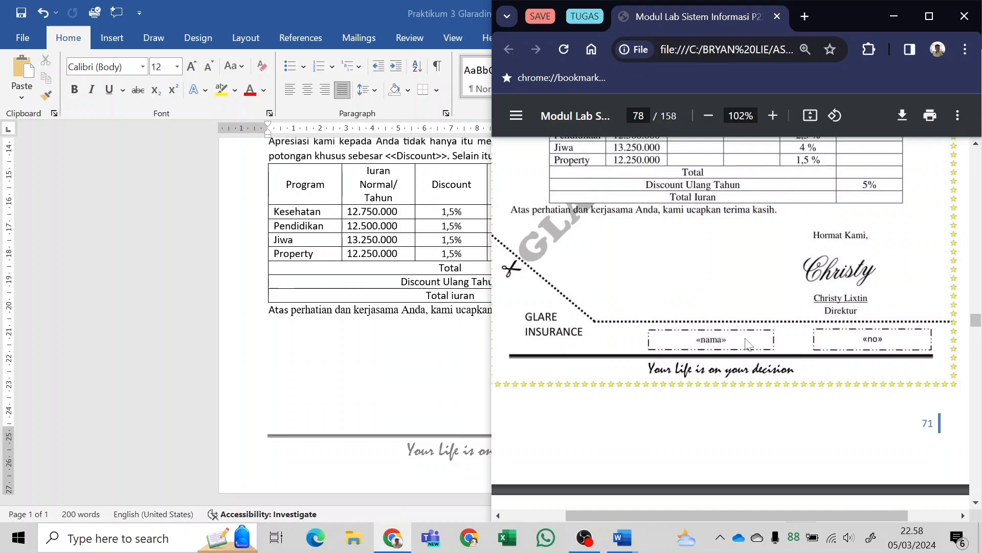
pyautogui.hotkey('alt', 'Tab')
pyautogui.click(112, 41)
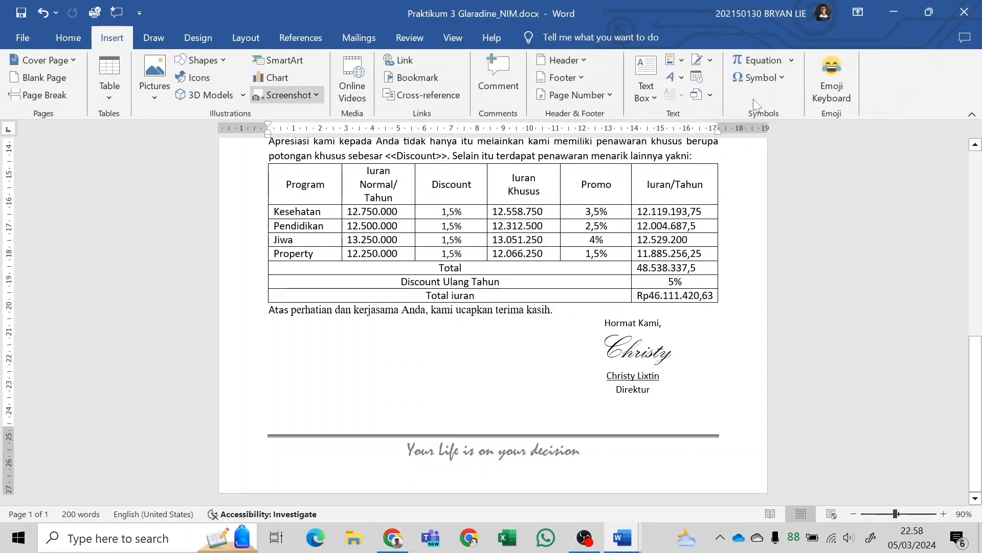
pyautogui.click(644, 97)
pyautogui.click(689, 164)
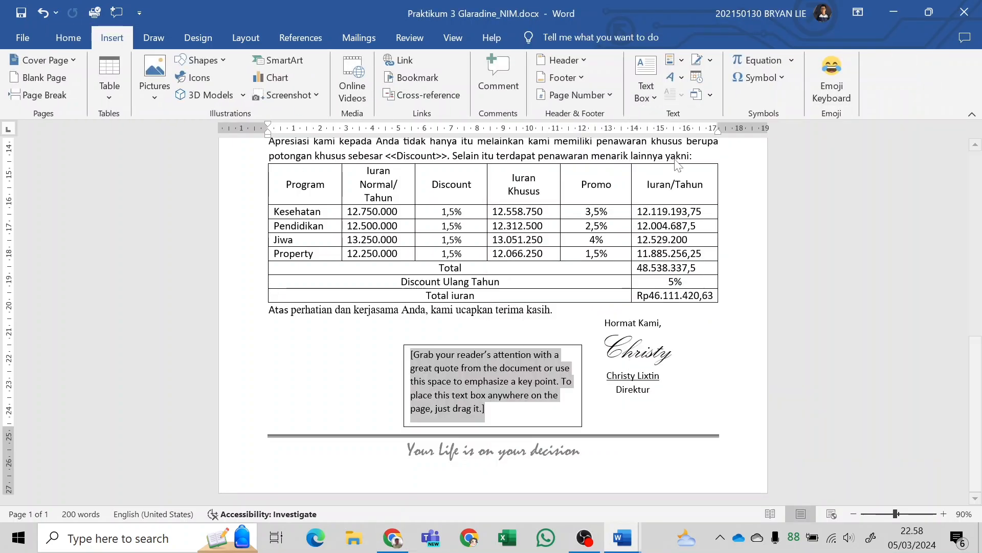
pyautogui.hotkey('alt', 'Tab')
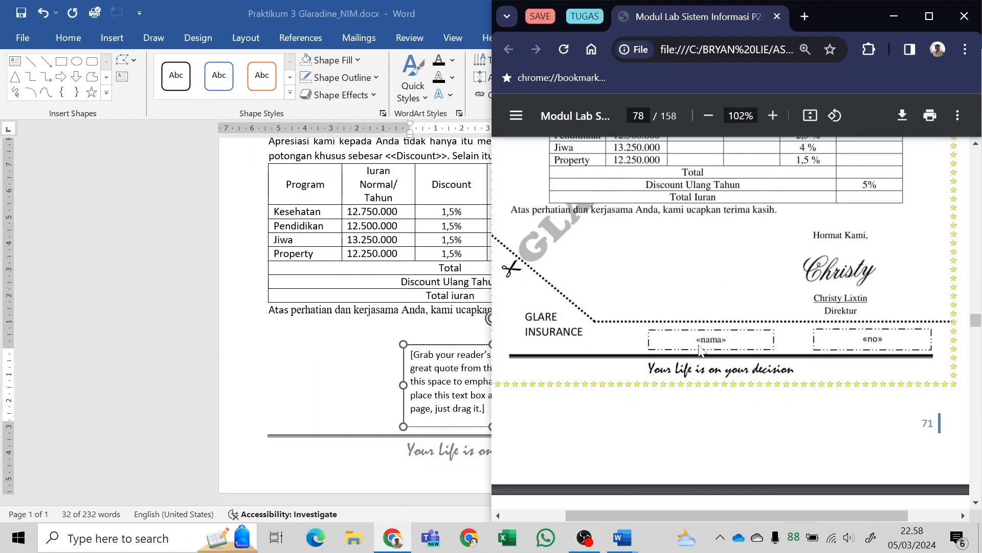
pyautogui.hotkey('alt', 'Tab')
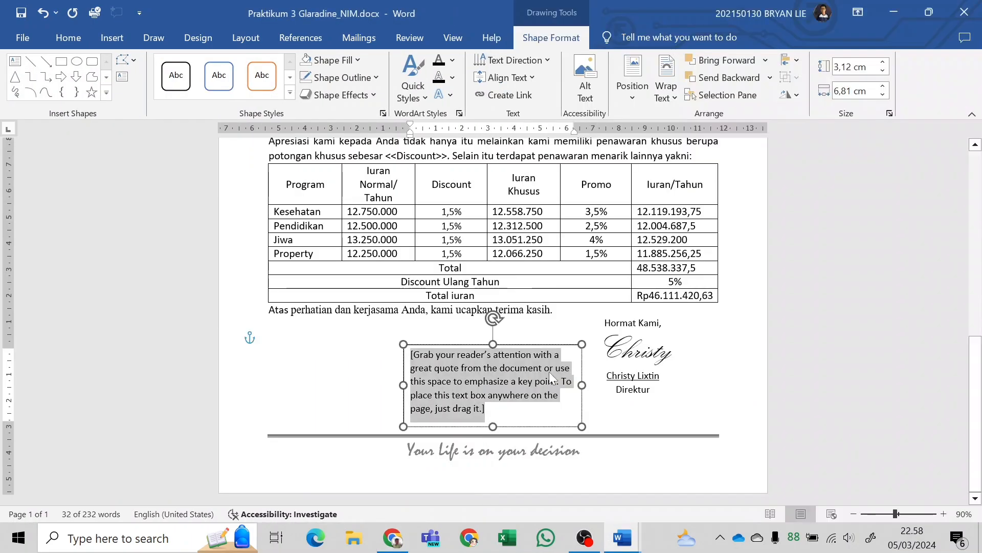
pyautogui.write('<<Nama>>')
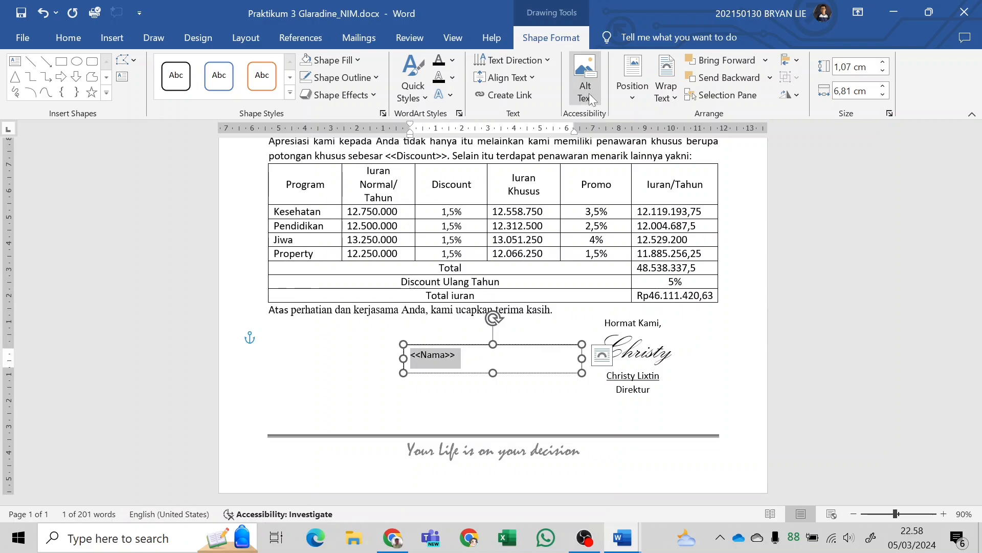
# Center the <<Nama>> text horizontally in its text box.
pyautogui.click(528, 82)
pyautogui.click(526, 156)
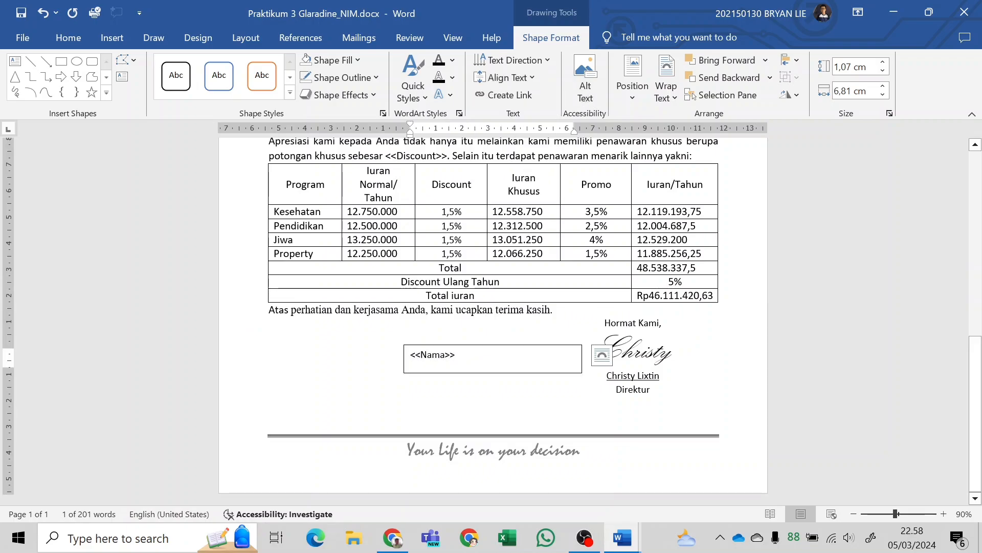
pyautogui.click(81, 36)
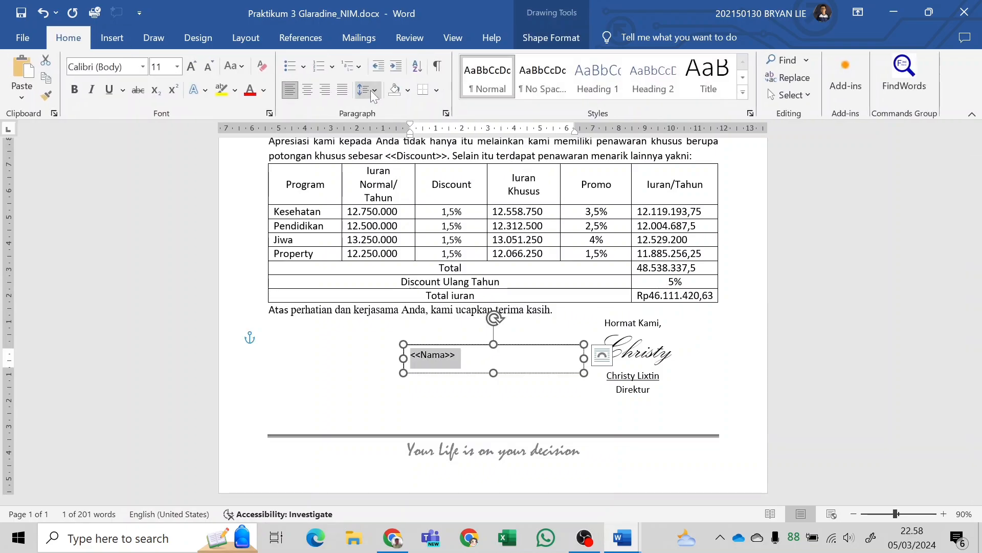
pyautogui.click(307, 90)
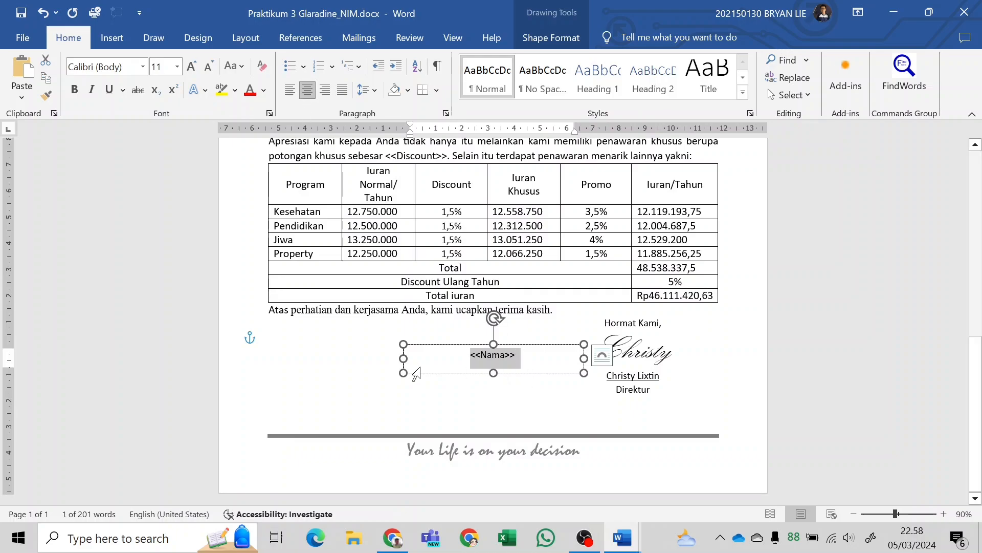
# Shrink the <<Nama>> text box to about 0,78 cm by 5,31 cm and place it just above the slogan footer line.
pyautogui.moveTo(404, 357); pyautogui.dragTo(447, 358)
pyautogui.moveTo(527, 372); pyautogui.dragTo(505, 435)
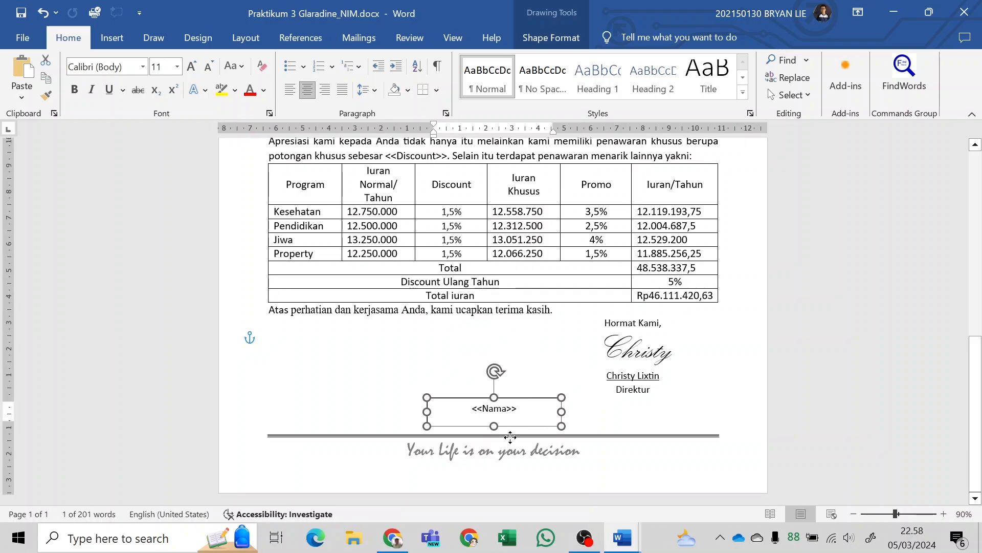
pyautogui.moveTo(494, 397); pyautogui.dragTo(494, 404)
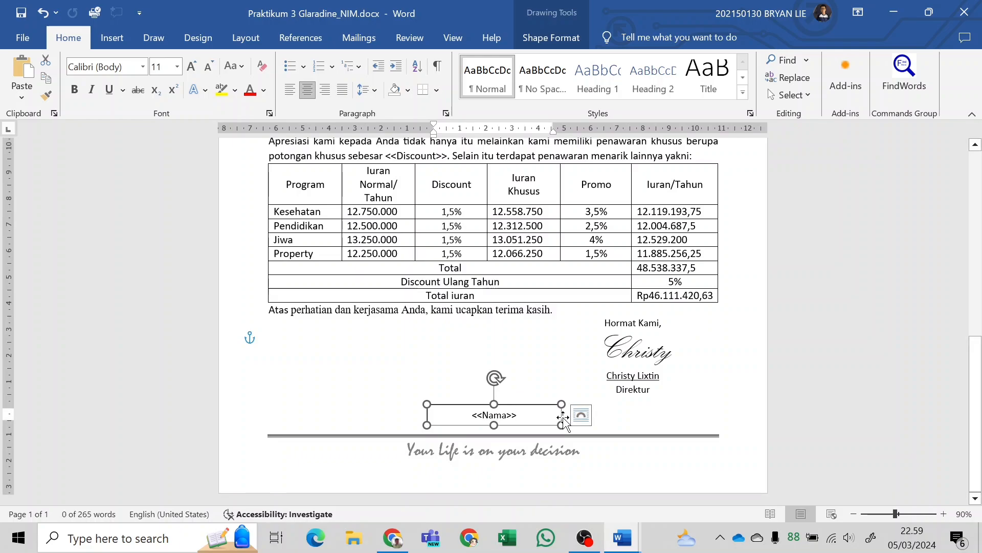
pyautogui.moveTo(563, 425); pyautogui.dragTo(571, 428)
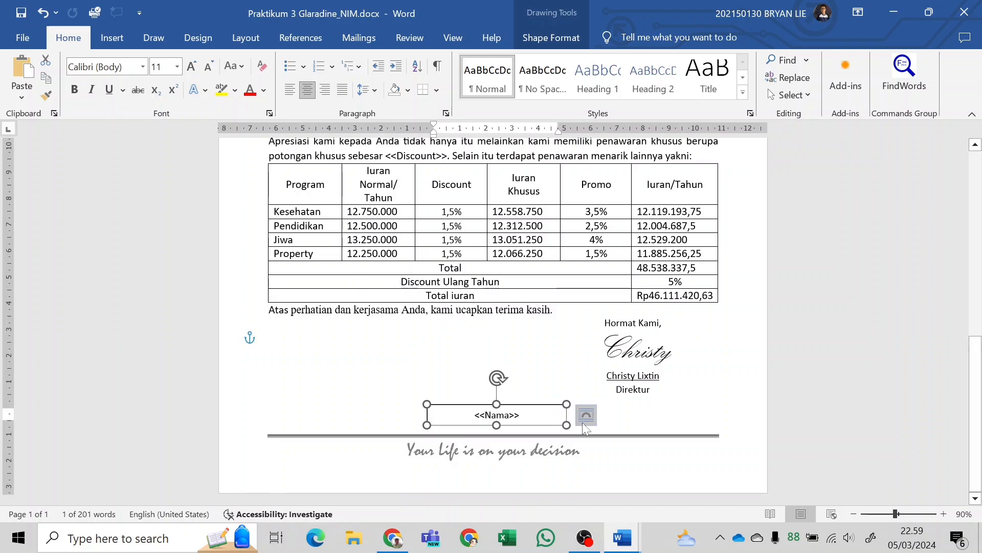
# Check the «nama» box border in the module PDF and give the <<Nama>> text box a matching long dash-dot-dot outline.
pyautogui.hotkey('alt', 'Tab')
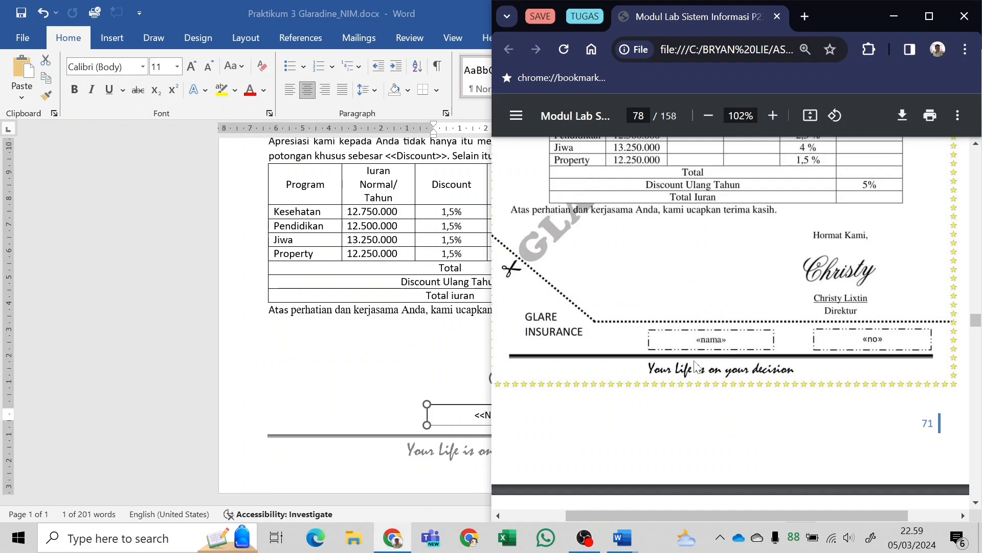
pyautogui.scroll(6, 694, 365)
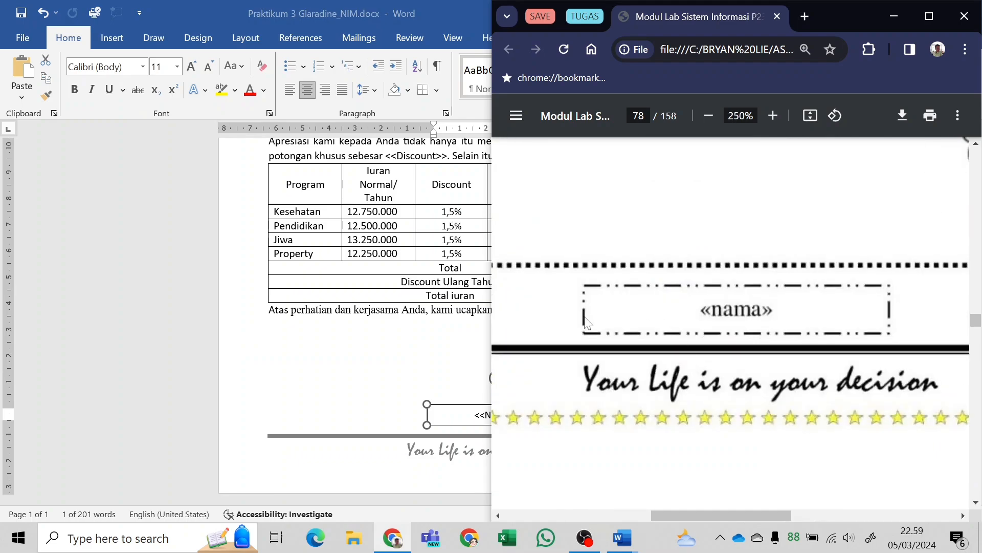
pyautogui.hotkey('alt', 'Tab')
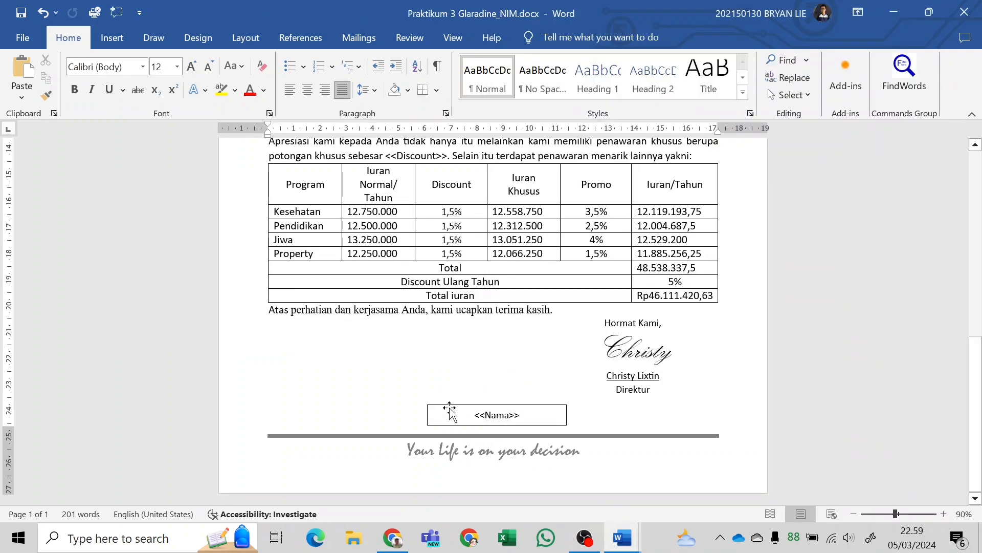
pyautogui.click(449, 408)
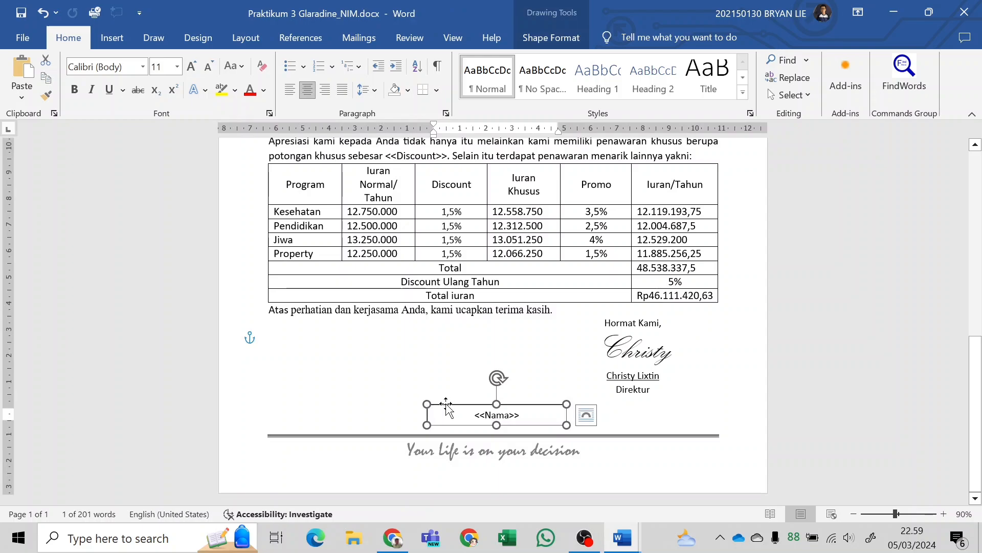
pyautogui.click(569, 37)
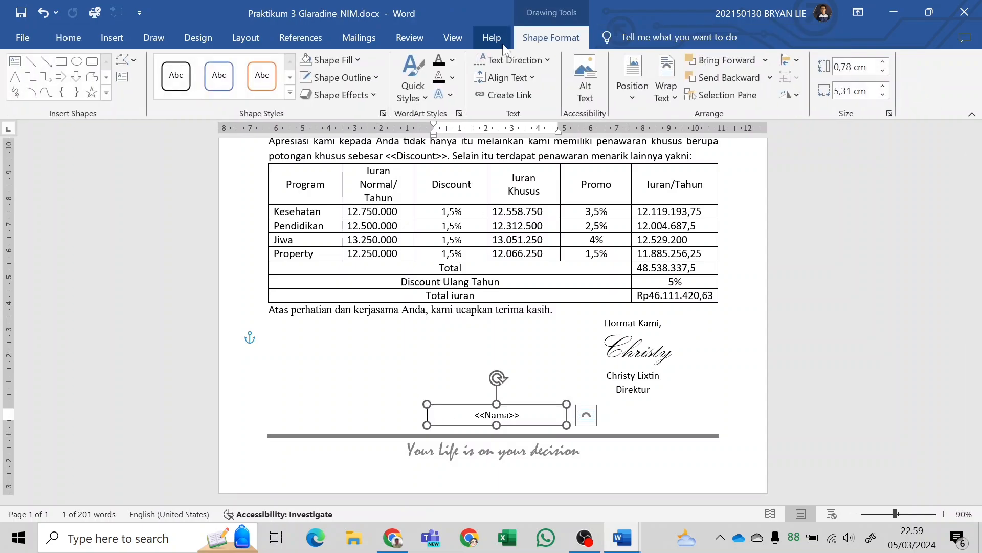
pyautogui.click(352, 77)
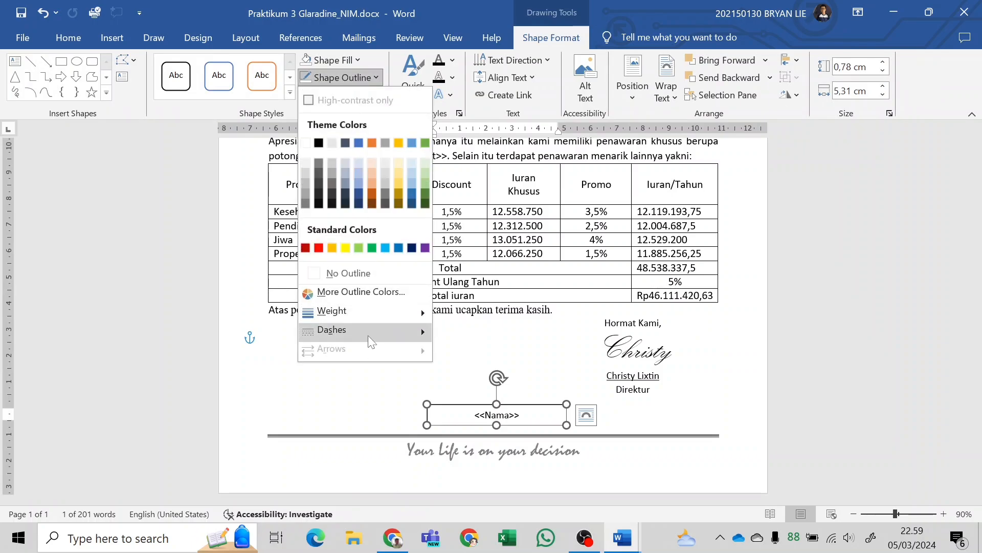
pyautogui.moveTo(368, 332)
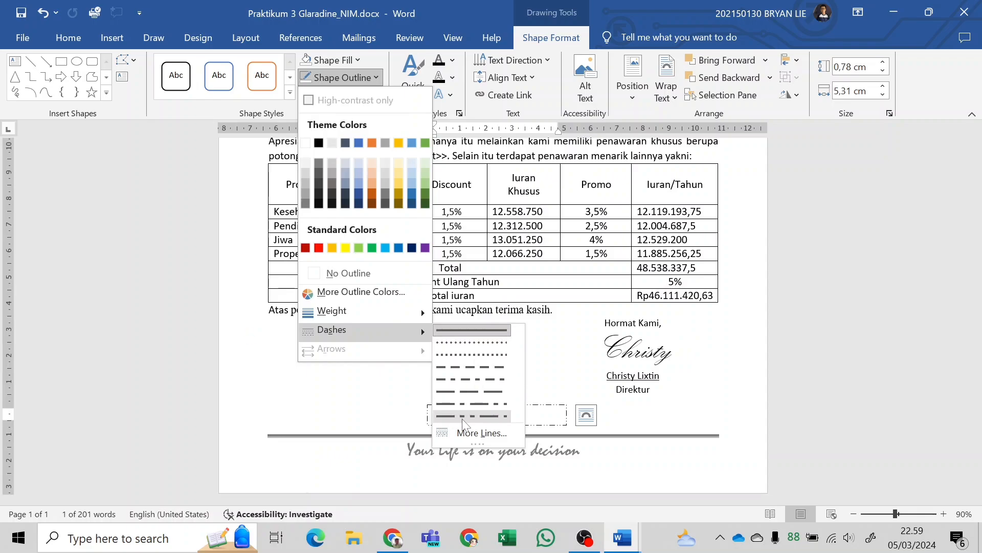
pyautogui.click(490, 422)
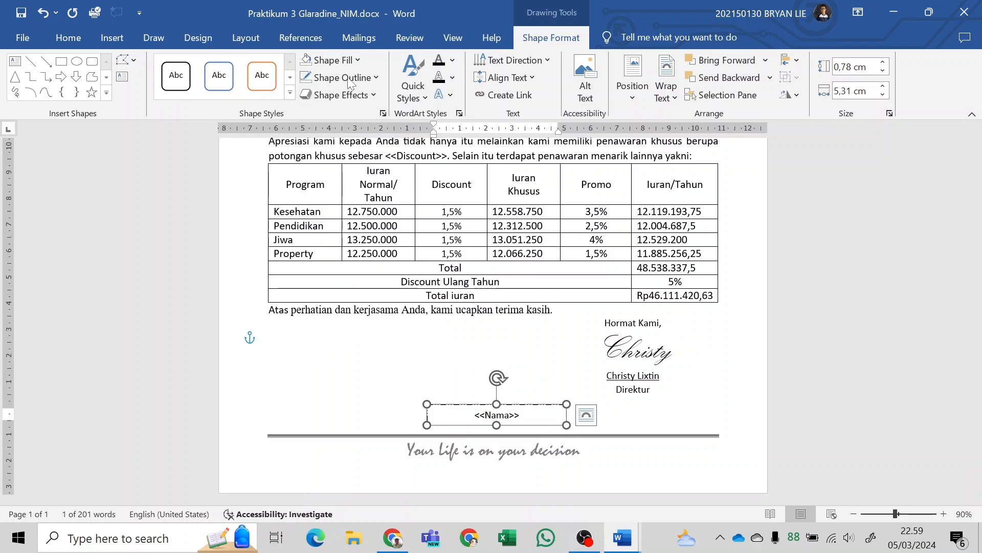
# Set the outline weight of the <<Nama>> text box to 1½ pt.
pyautogui.click(449, 426)
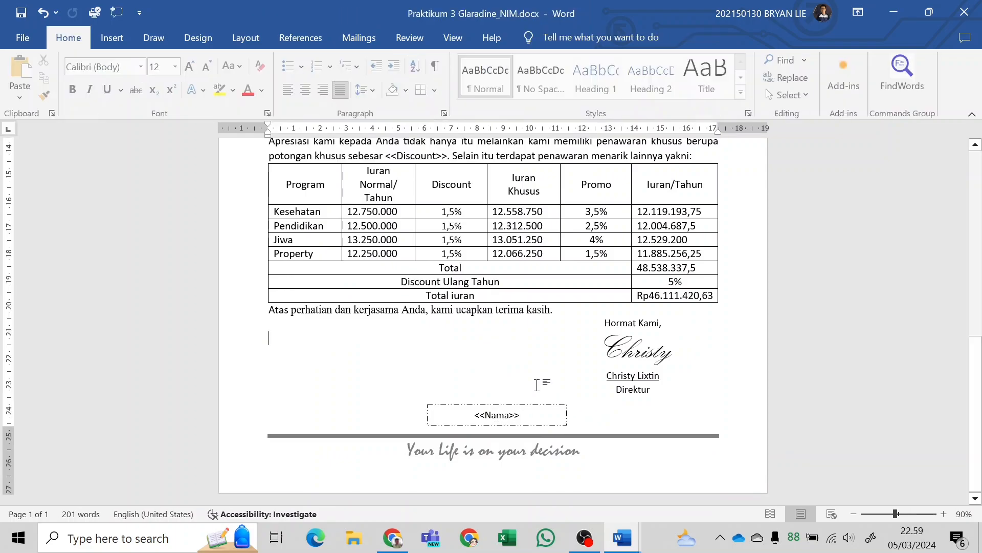
pyautogui.click(453, 427)
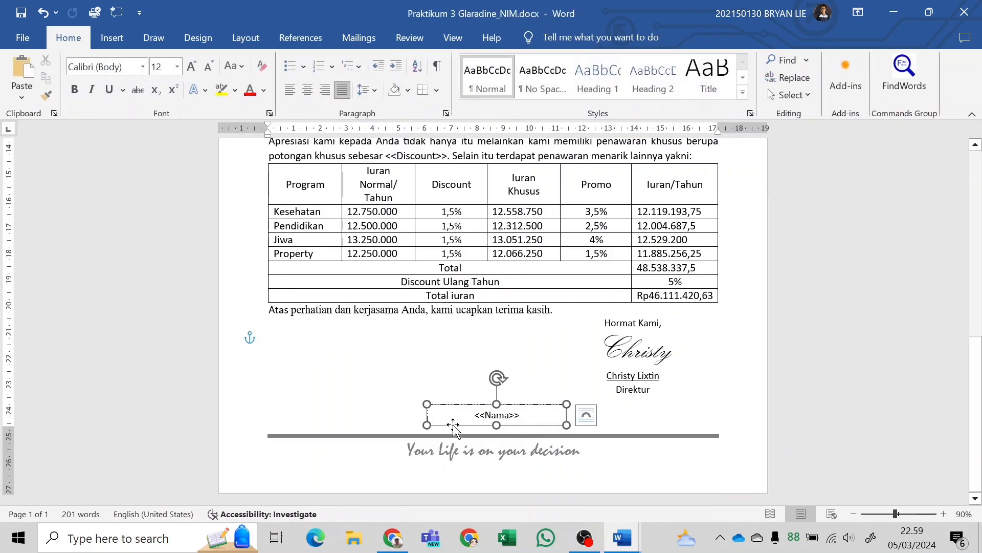
pyautogui.click(374, 78)
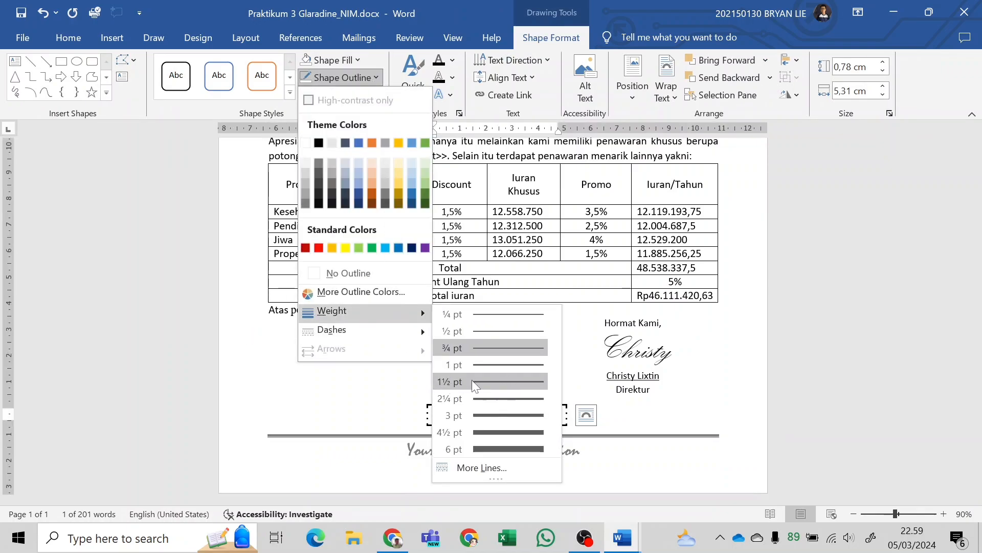
pyautogui.click(492, 381)
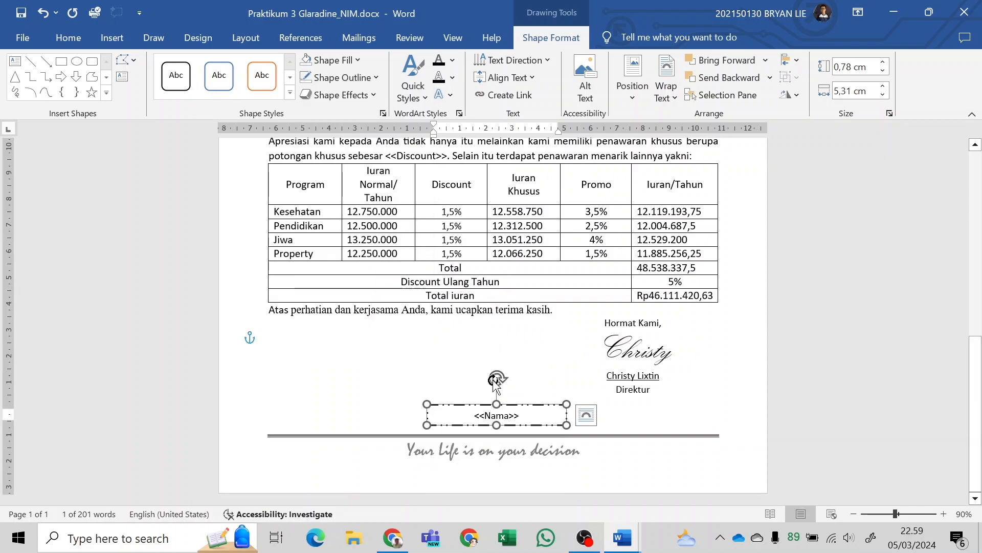
pyautogui.rightClick(633, 375)
pyautogui.click(539, 373)
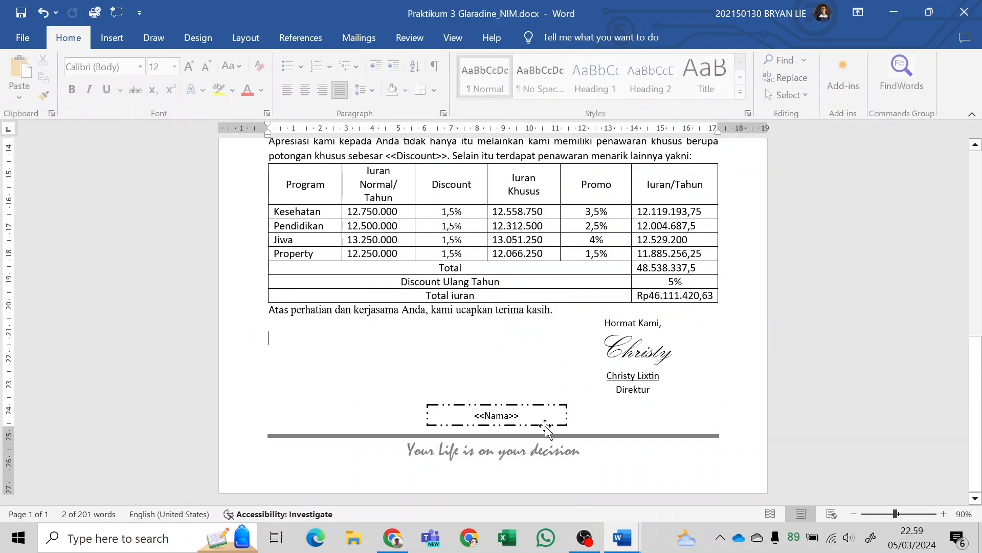
# Compare the <<Nama>> text box with the «nama» and «no» coupon boxes in the module PDF.
pyautogui.click(545, 425)
pyautogui.hotkey('alt', 'Tab')
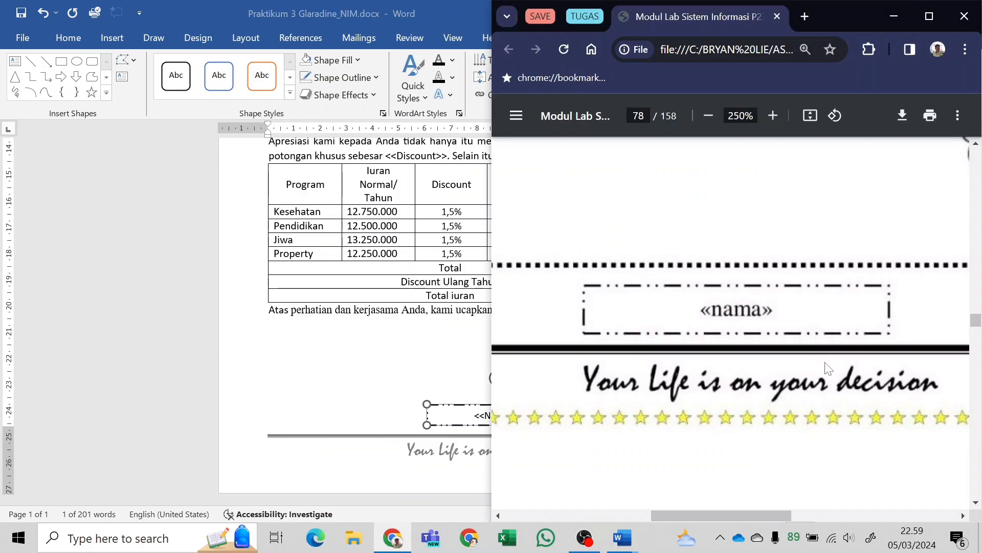
pyautogui.scroll(-3, 825, 362)
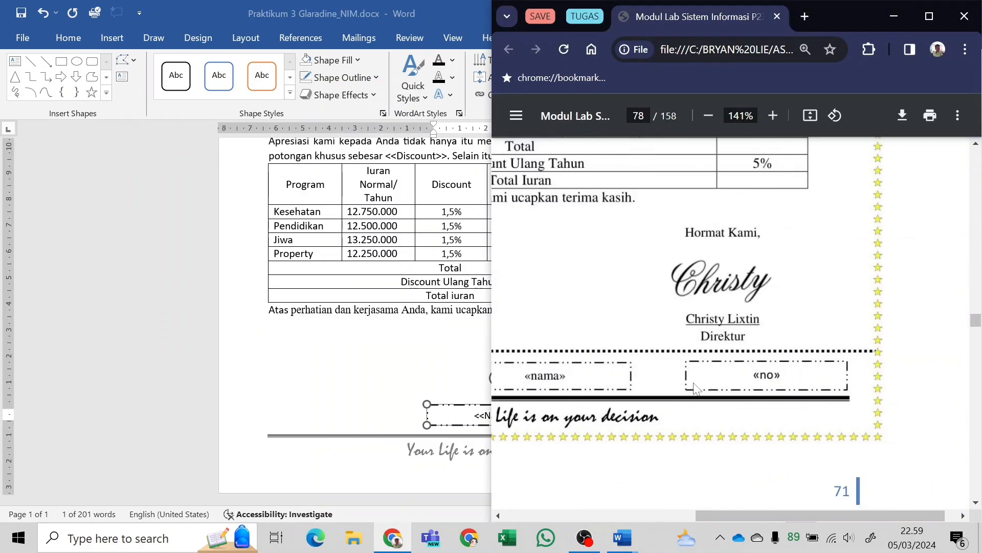
pyautogui.hotkey('alt', 'Tab')
pyautogui.press('ctrl')
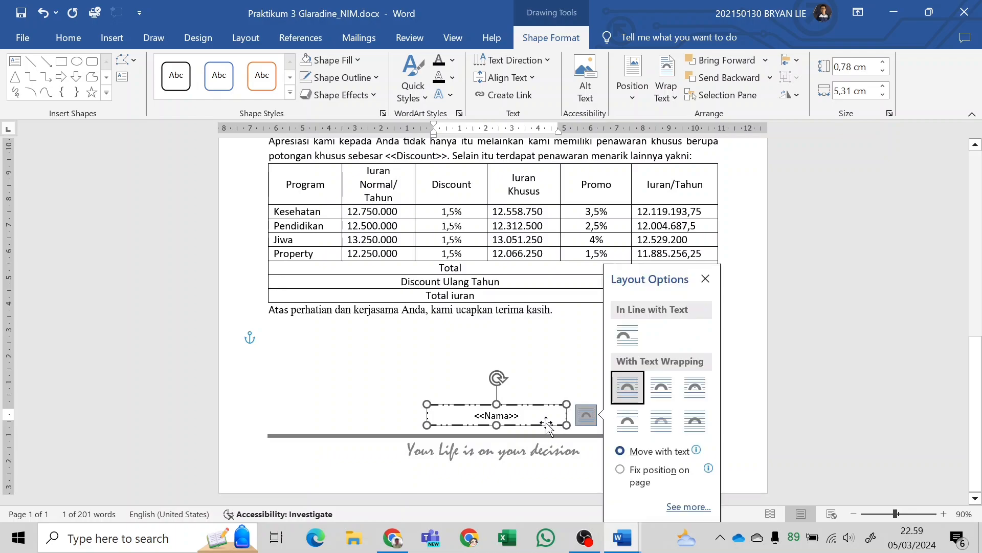
pyautogui.click(706, 278)
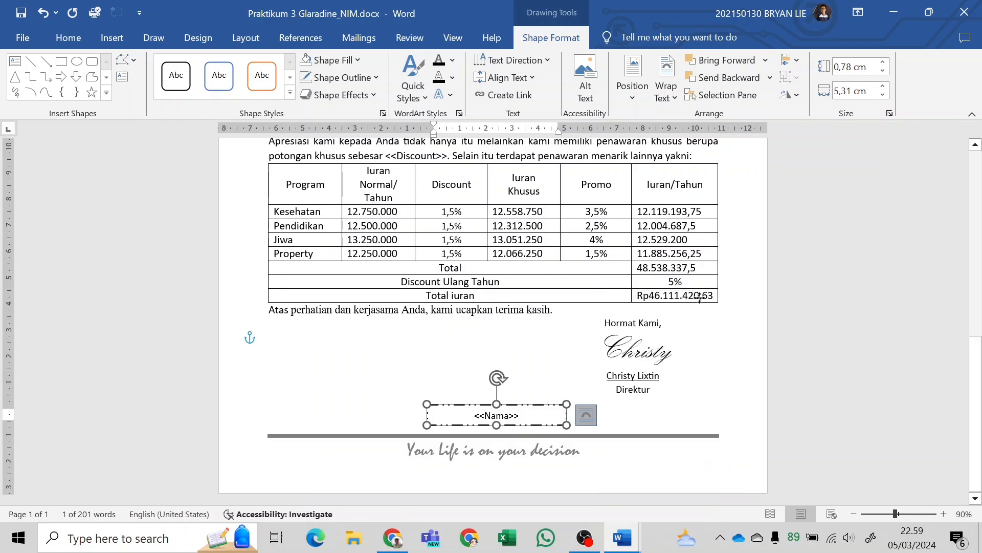
pyautogui.click(590, 416)
pyautogui.click(558, 374)
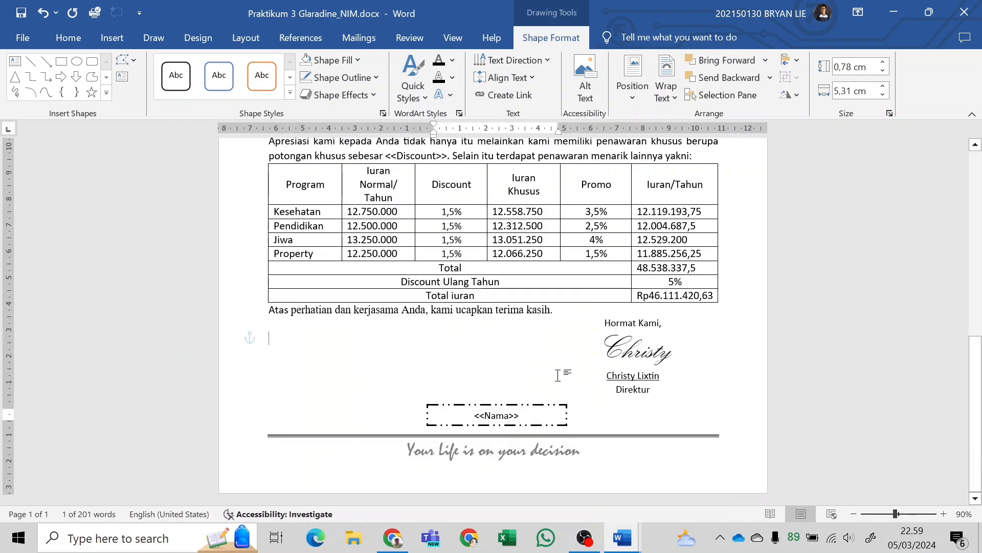
# Set the <<Nama>> text box's wrapping to In Front of Text and move it down close to the slogan footer line.
pyautogui.click(550, 405)
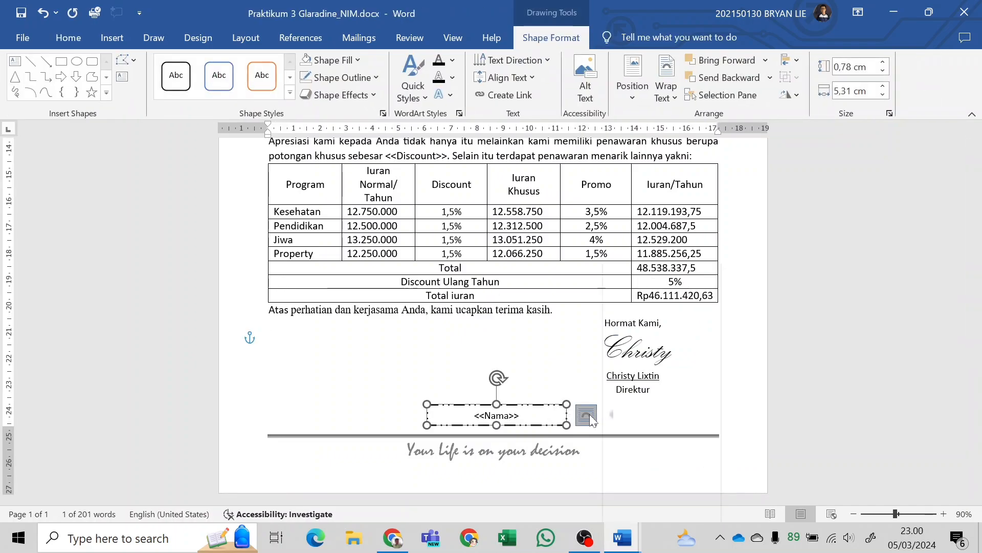
pyautogui.click(589, 413)
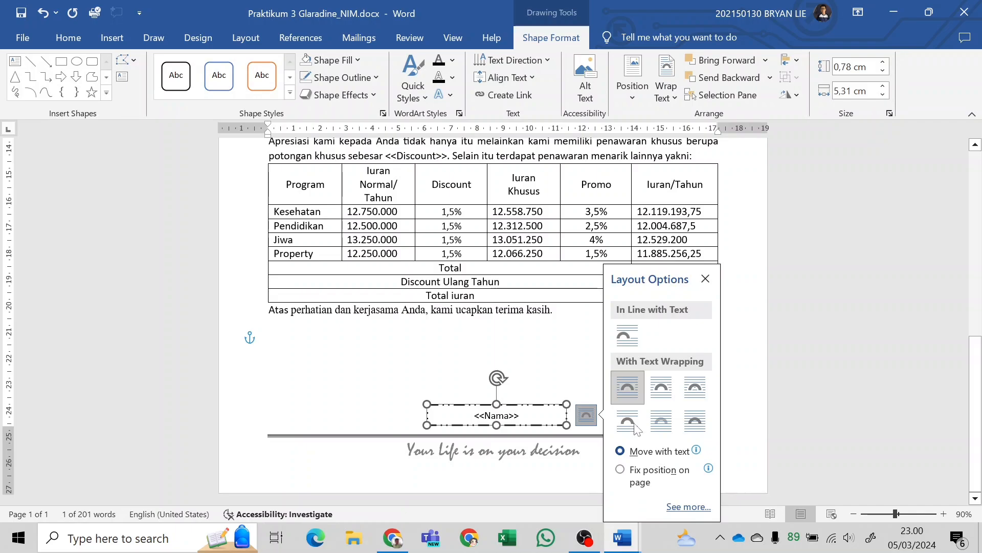
pyautogui.click(695, 422)
pyautogui.click(524, 395)
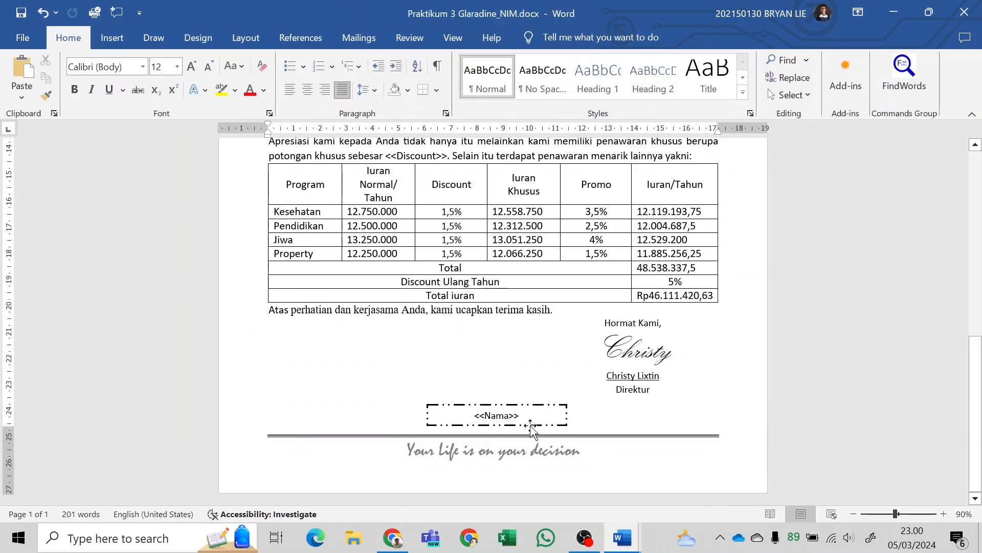
pyautogui.click(524, 404)
pyautogui.moveTo(543, 425)
pyautogui.mouseDown()
pyautogui.moveTo(528, 464)
pyautogui.moveTo(547, 432)
pyautogui.moveTo(533, 432)
pyautogui.mouseUp()
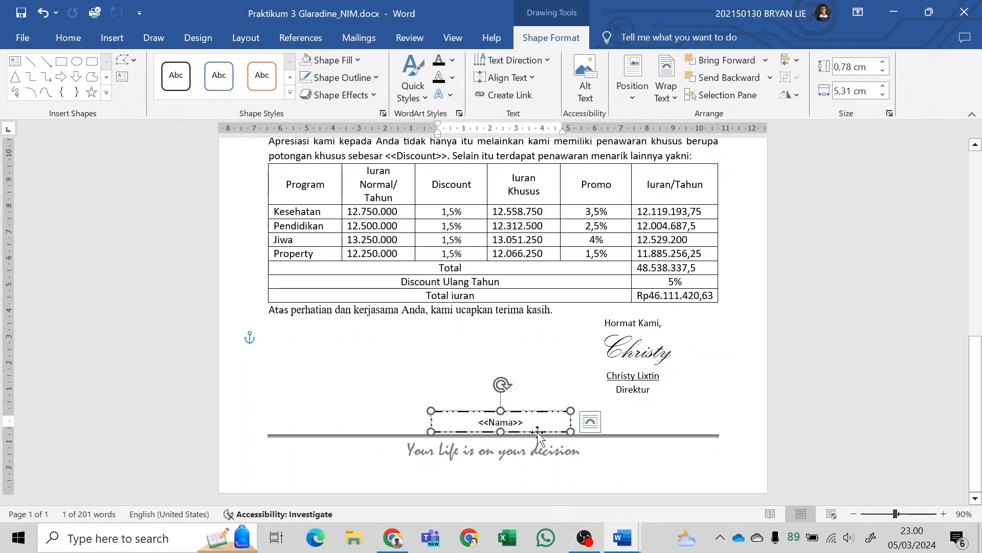
pyautogui.click(590, 421)
pyautogui.click(533, 399)
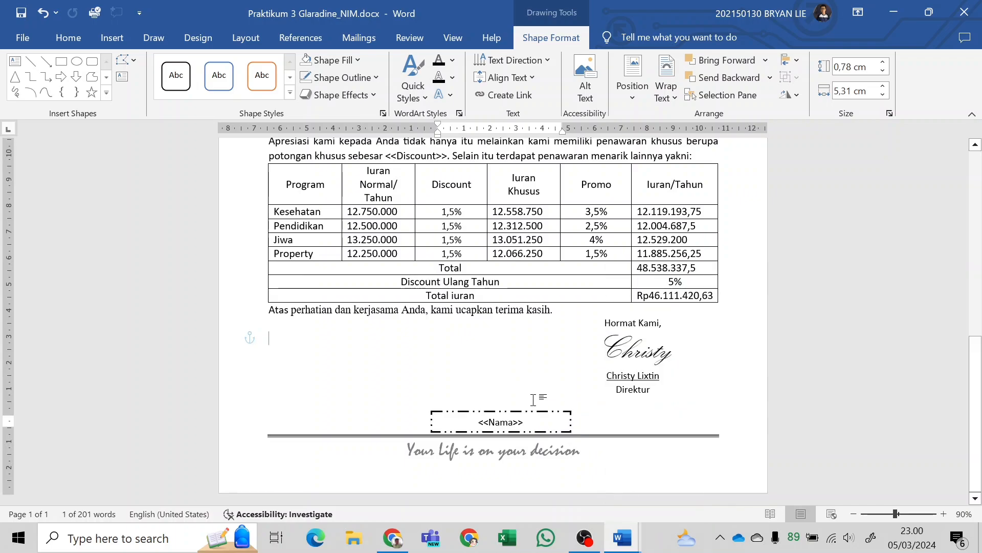
pyautogui.click(540, 412)
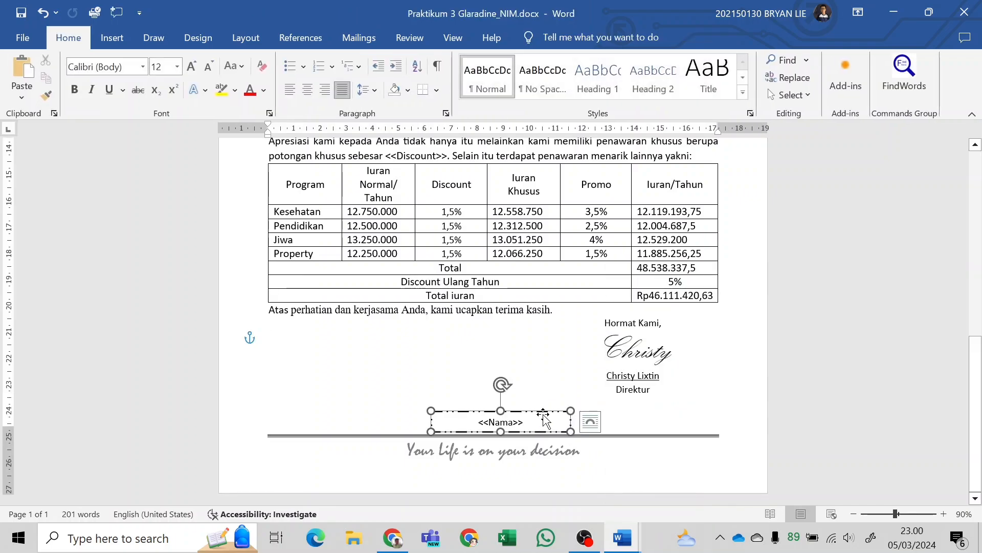
pyautogui.click(591, 422)
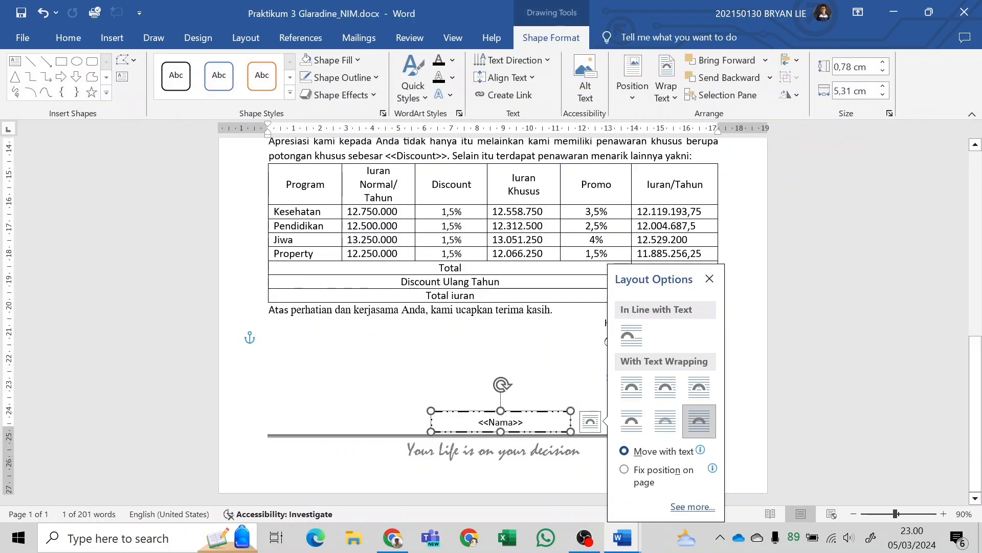
pyautogui.rightClick(558, 410)
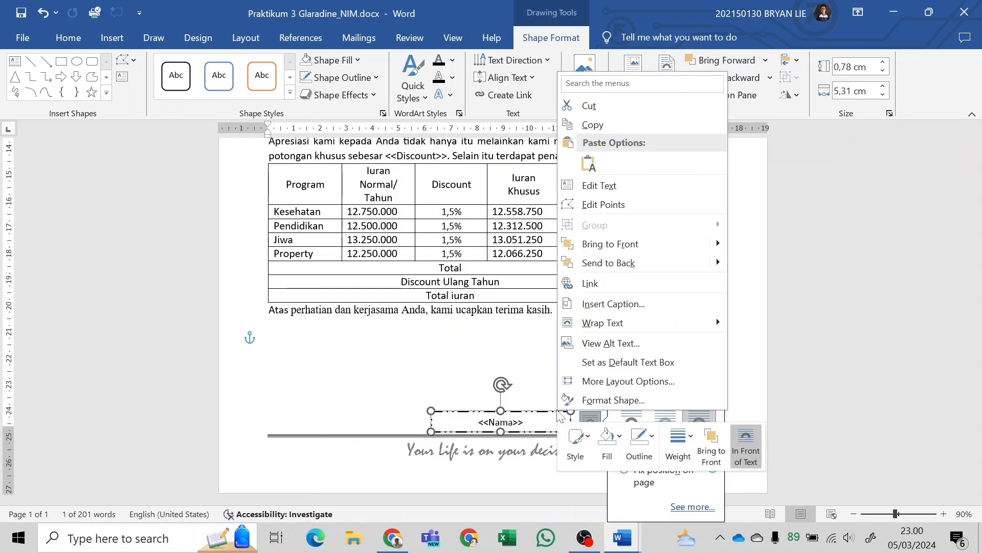
pyautogui.press('Escape')
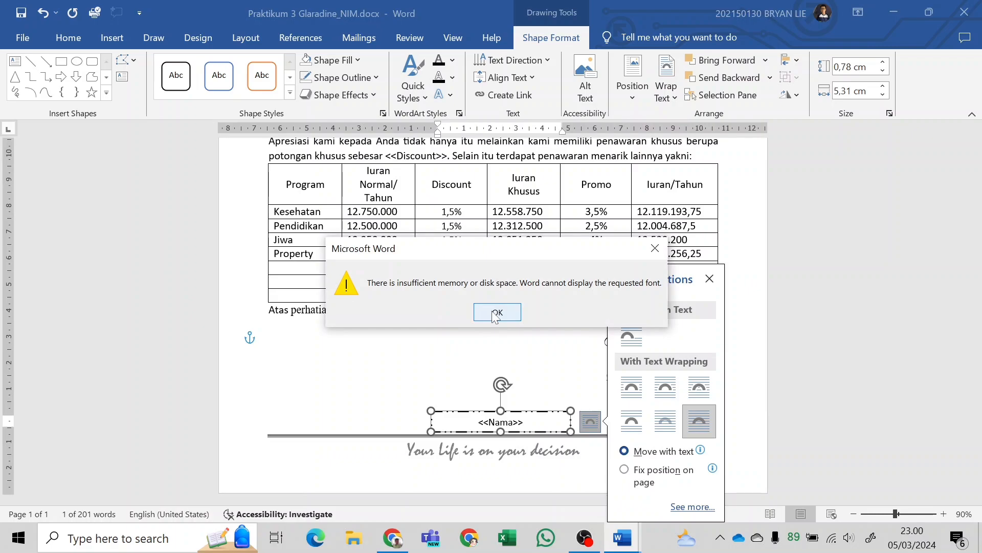
pyautogui.click(495, 313)
pyautogui.click(710, 279)
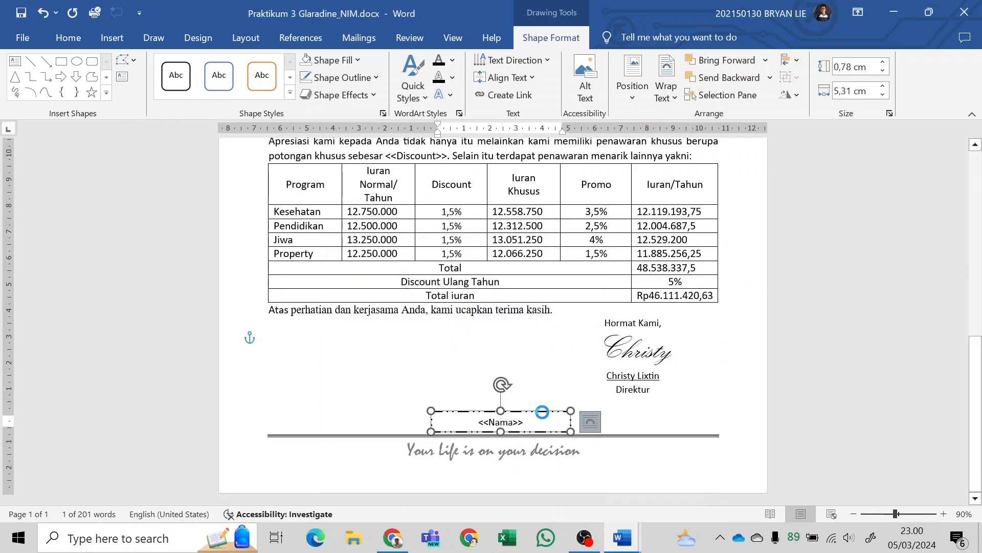
# Paste a copy of the <<Nama>> text box beside it at the page's right margin and shift the original slightly left.
pyautogui.tripleClick(603, 397)
pyautogui.click(530, 383)
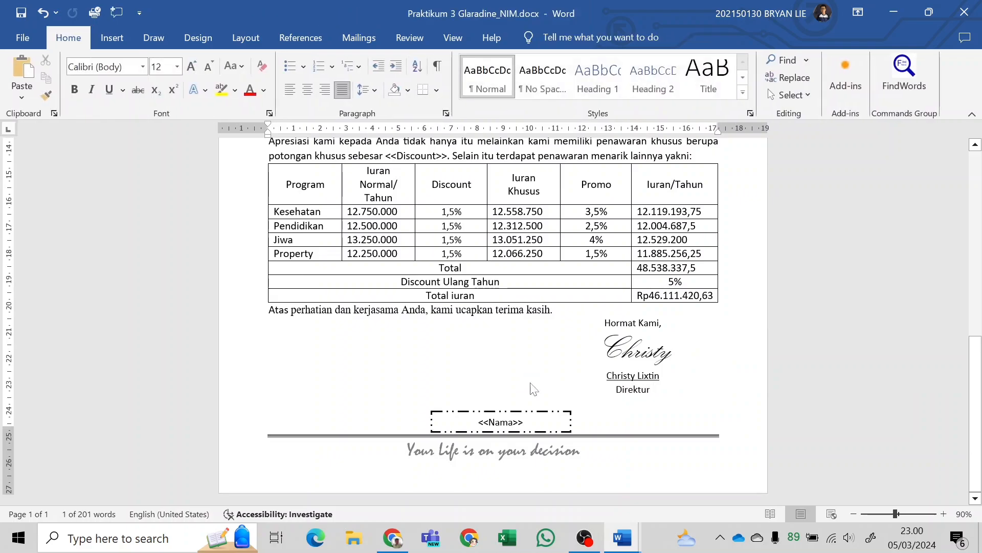
pyautogui.hotkey('ctrl', 'v')
pyautogui.moveTo(374, 355); pyautogui.dragTo(688, 431)
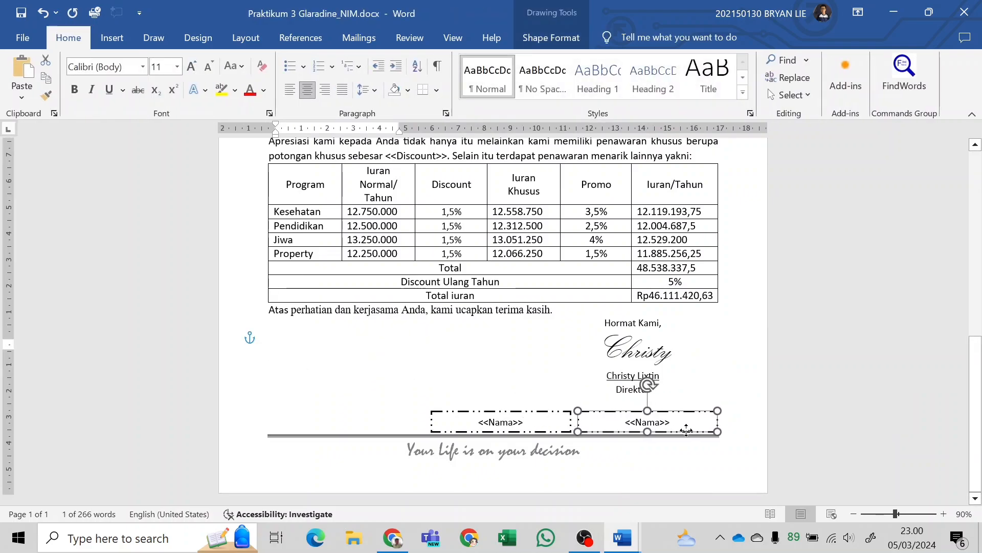
pyautogui.moveTo(566, 431); pyautogui.dragTo(555, 431)
# Check the «no» box in the module PDF and change the text of the copied box at the right margin to <<No>>.
pyautogui.hotkey('alt', 'Tab')
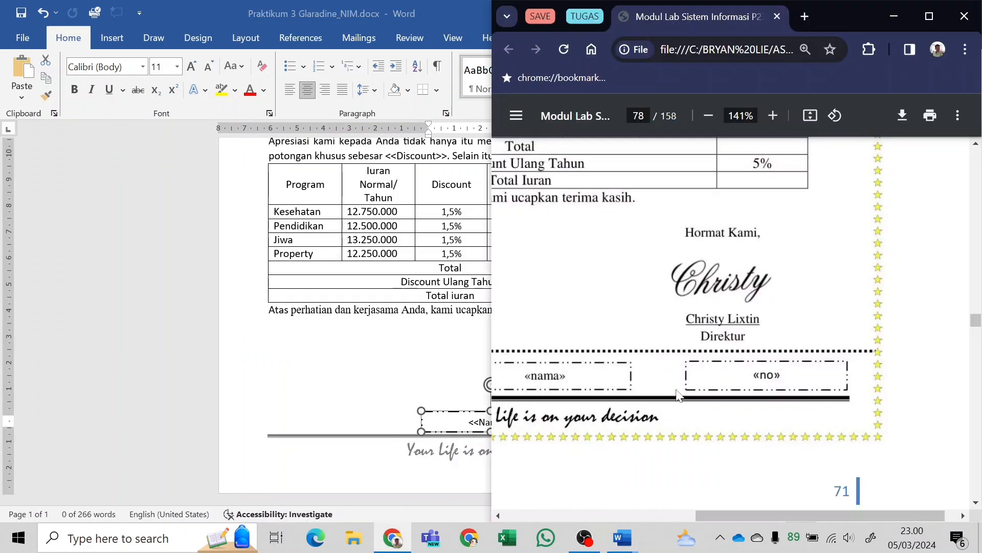
pyautogui.hotkey('alt', 'Tab')
pyautogui.click(529, 433)
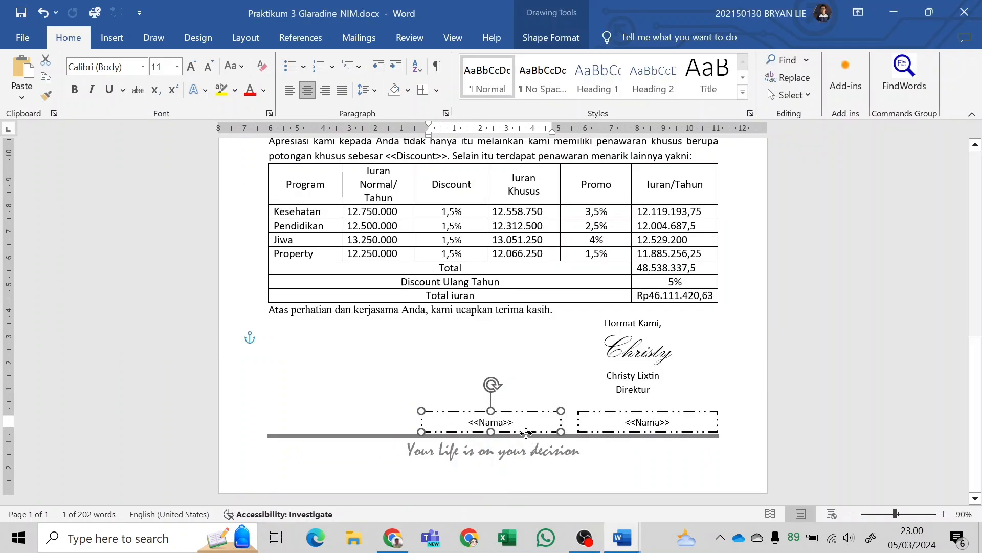
pyautogui.click(702, 433)
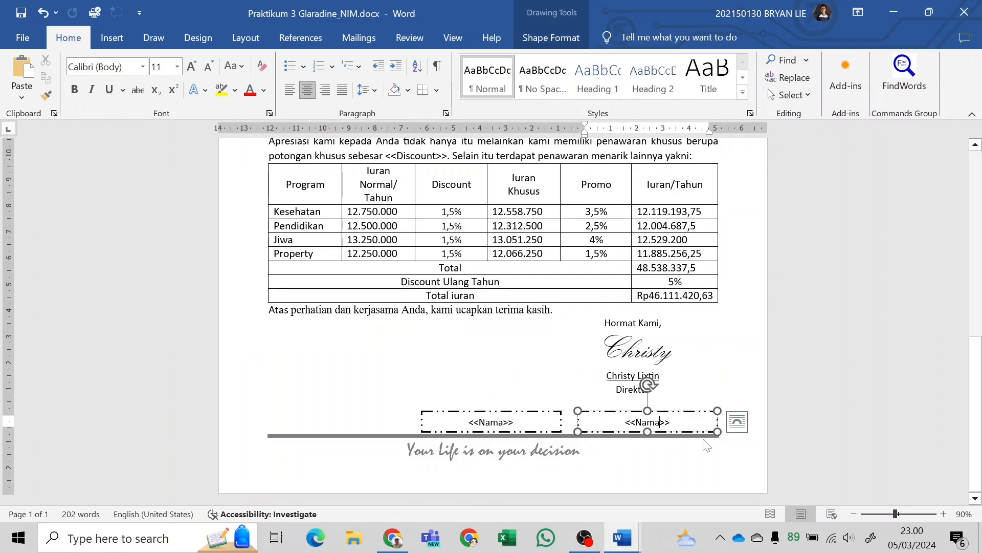
pyautogui.press('BackSpace')
pyautogui.press('BackSpace')
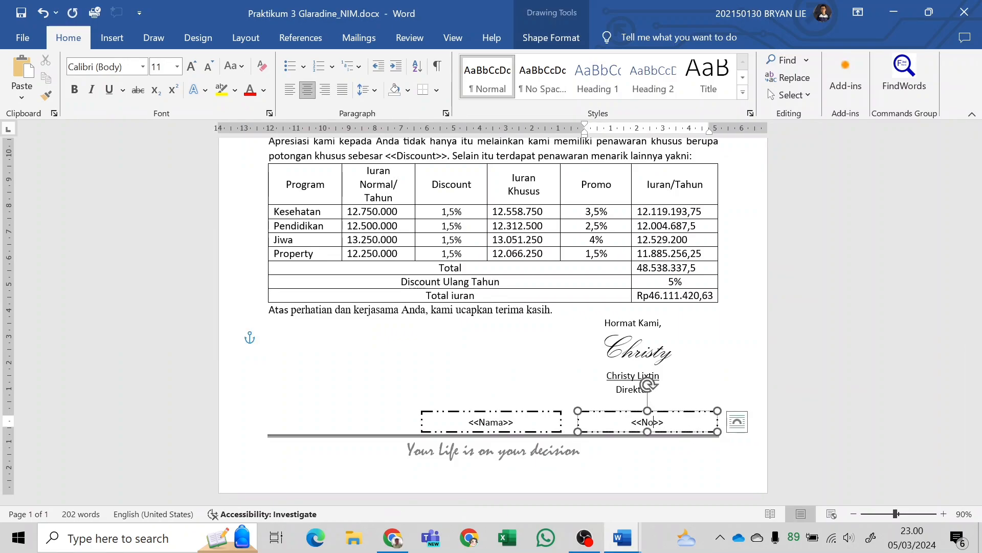
pyautogui.click(368, 379)
# Check the coupon's left corner in the module PDF, then duplicate the <<Nama>> text box and place one at the left margin above the footer line.
pyautogui.hotkey('alt', 'Tab')
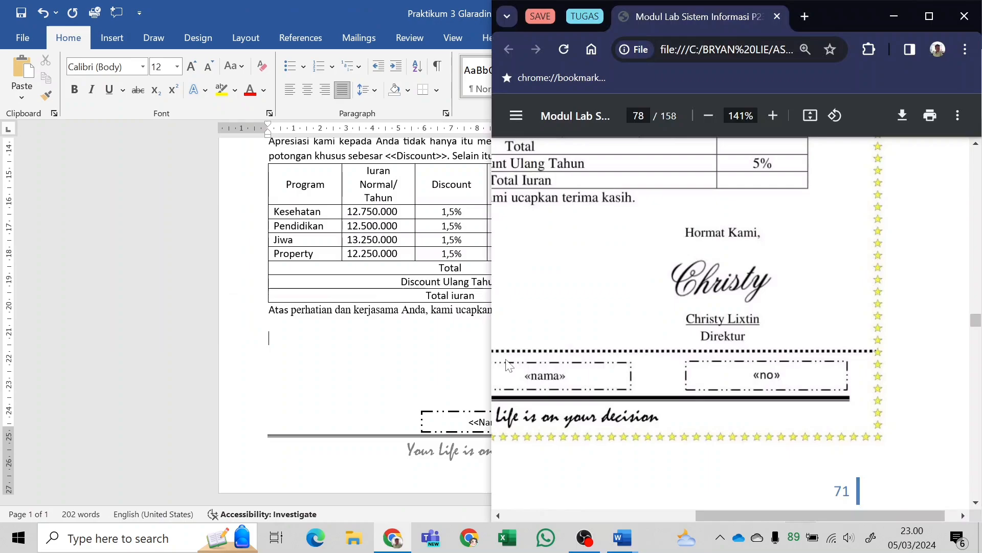
pyautogui.hscroll(-5, 553, 361)
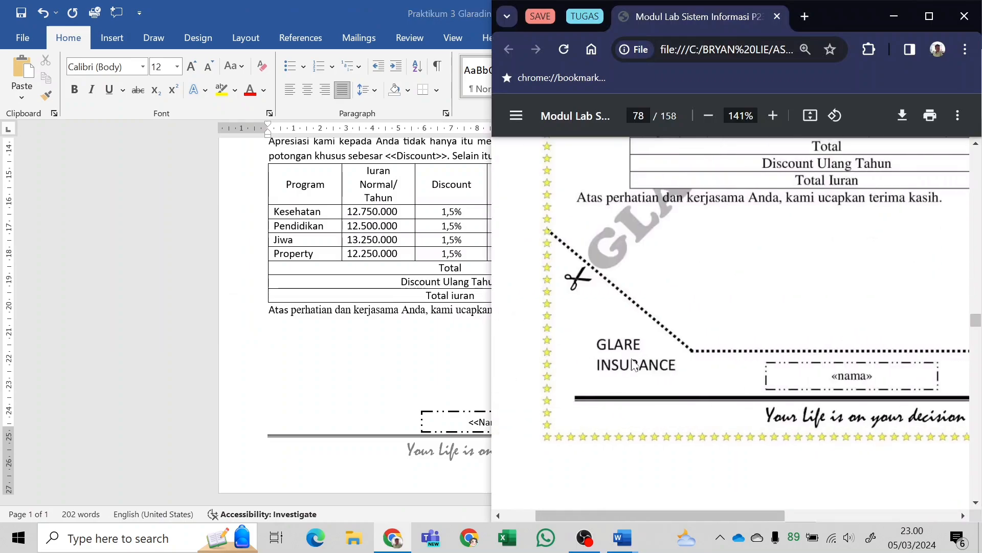
pyautogui.hotkey('alt', 'Tab')
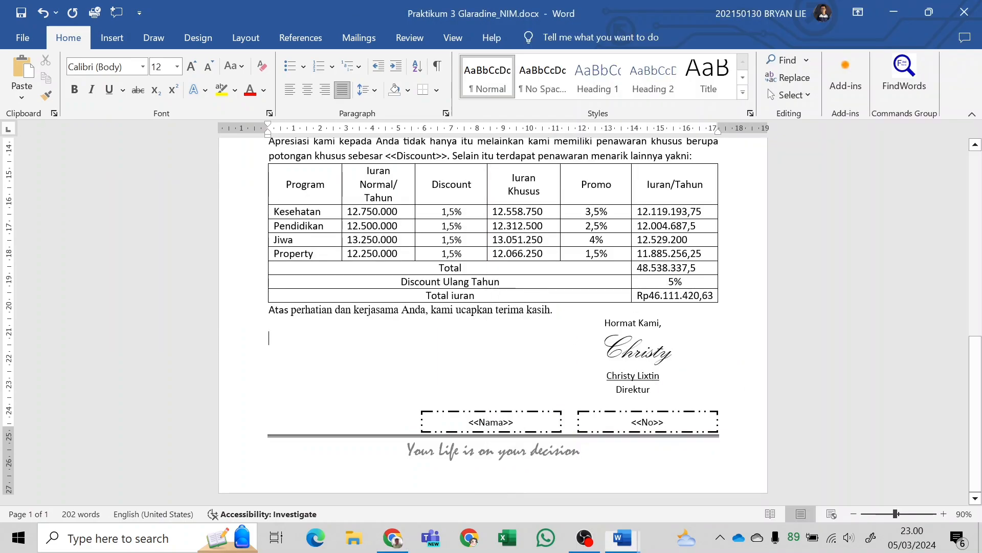
pyautogui.click(512, 412)
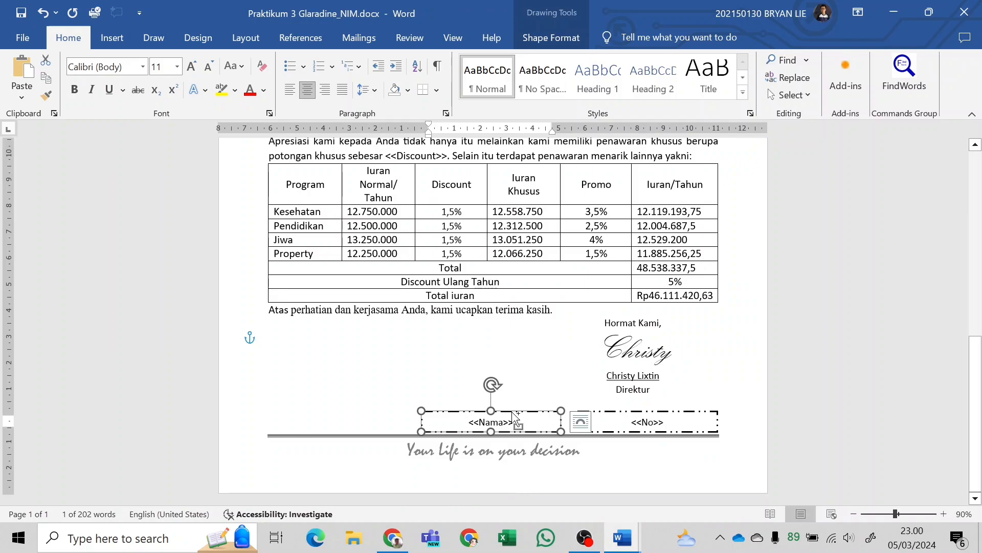
pyautogui.hotkey('ctrl', 'c')
pyautogui.hotkey('ctrl', 'v')
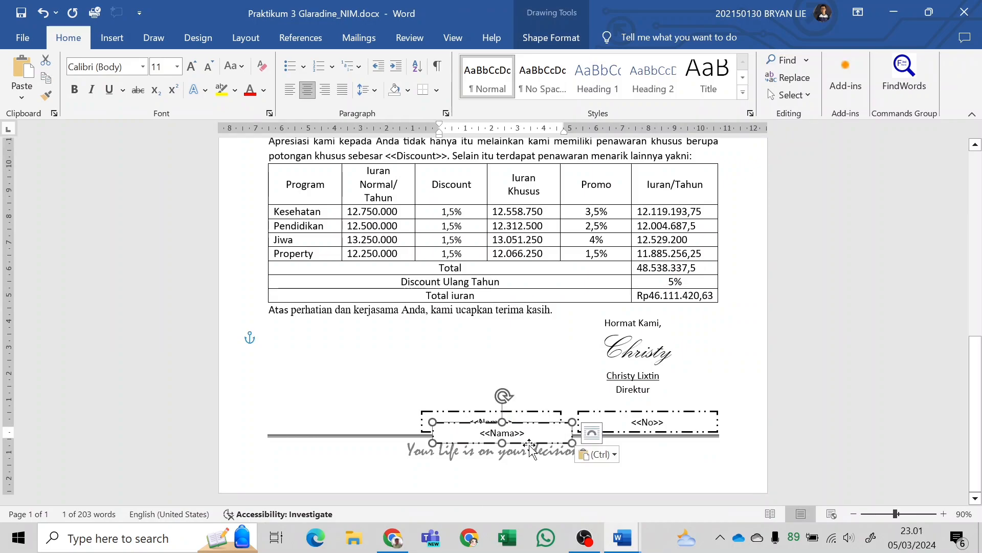
pyautogui.click(597, 436)
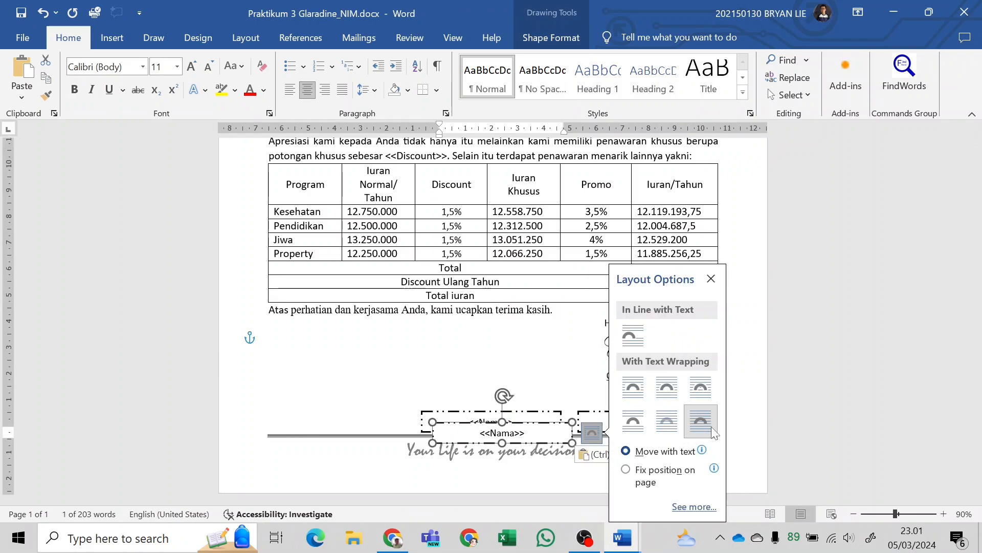
pyautogui.press('Escape')
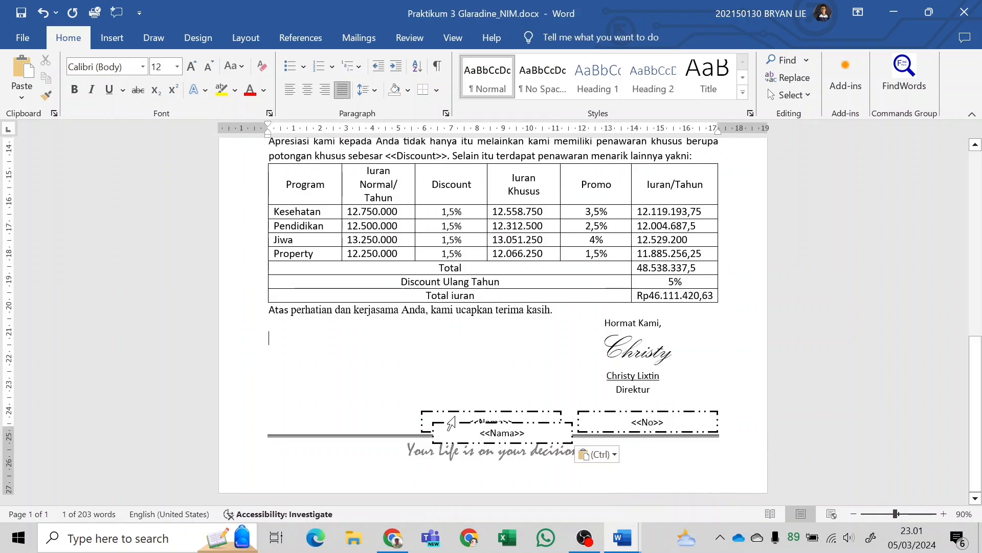
pyautogui.click(450, 416)
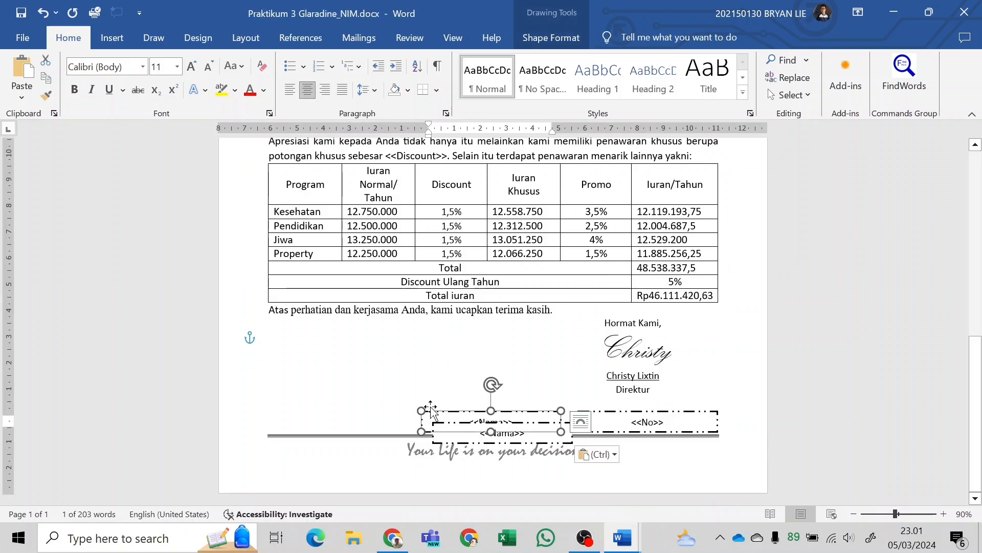
pyautogui.moveTo(437, 437); pyautogui.dragTo(315, 405)
# Replace the text of the box at the left margin with GLARE and INSURANCE on two lines, and extend the box down to the footer line.
pyautogui.hotkey('alt', 'Tab')
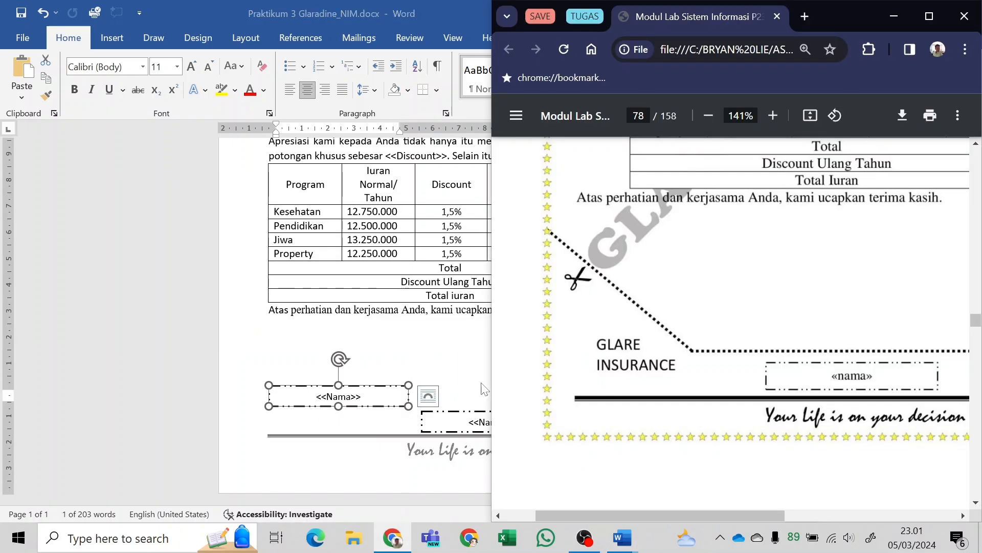
pyautogui.hotkey('alt', 'Tab')
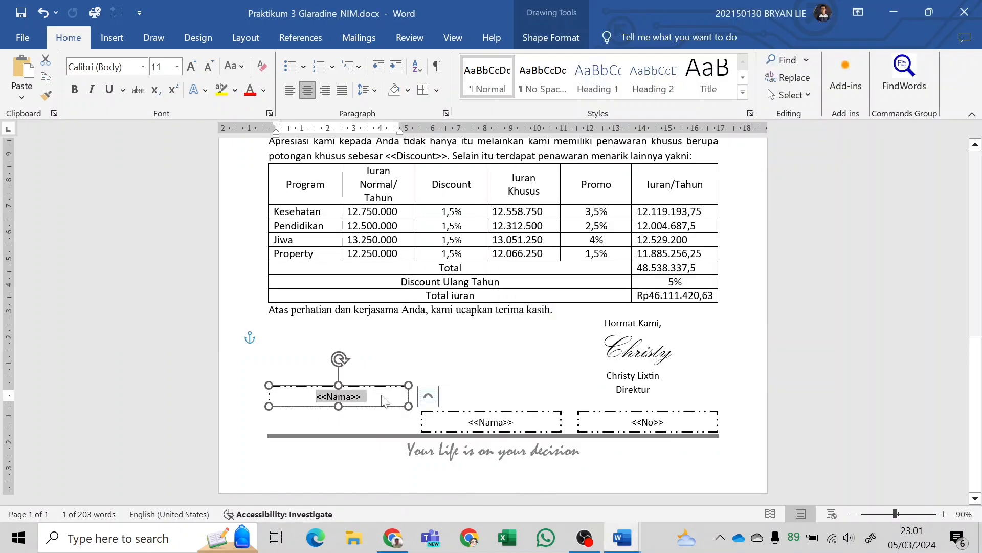
pyautogui.write('Glare')
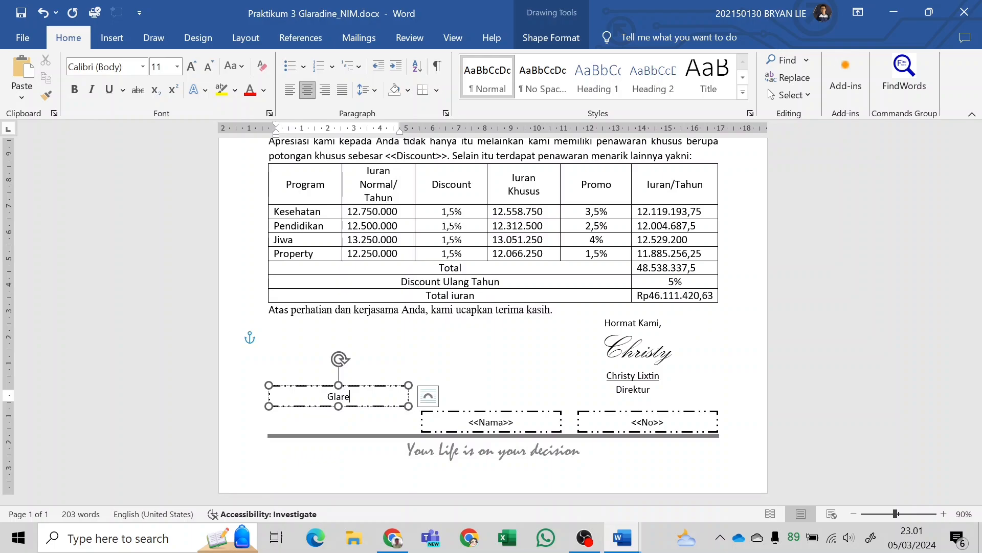
pyautogui.hotkey('alt', 'Tab')
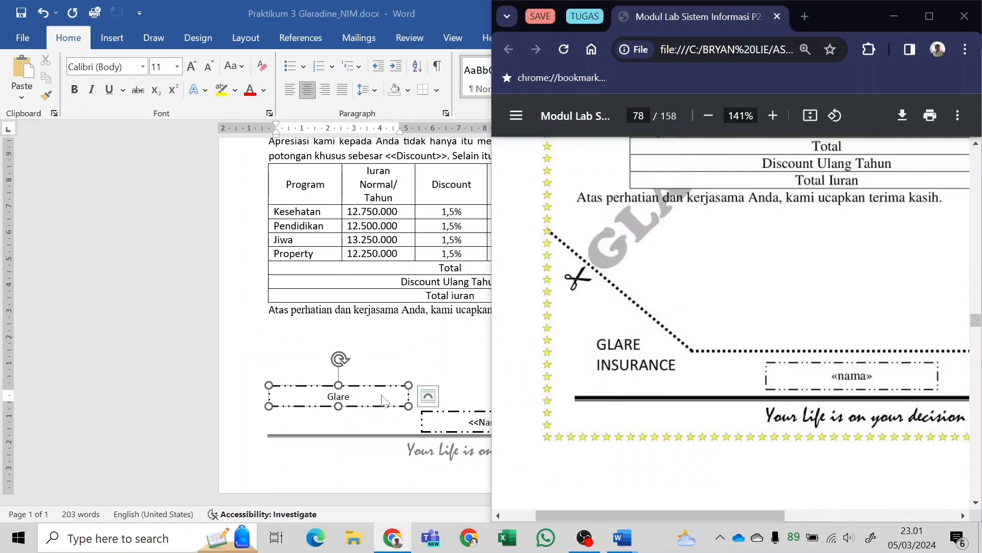
pyautogui.hotkey('alt', 'Tab')
pyautogui.press('BackSpace')
pyautogui.press('BackSpace')
pyautogui.press('BackSpace')
pyautogui.press('BackSpace')
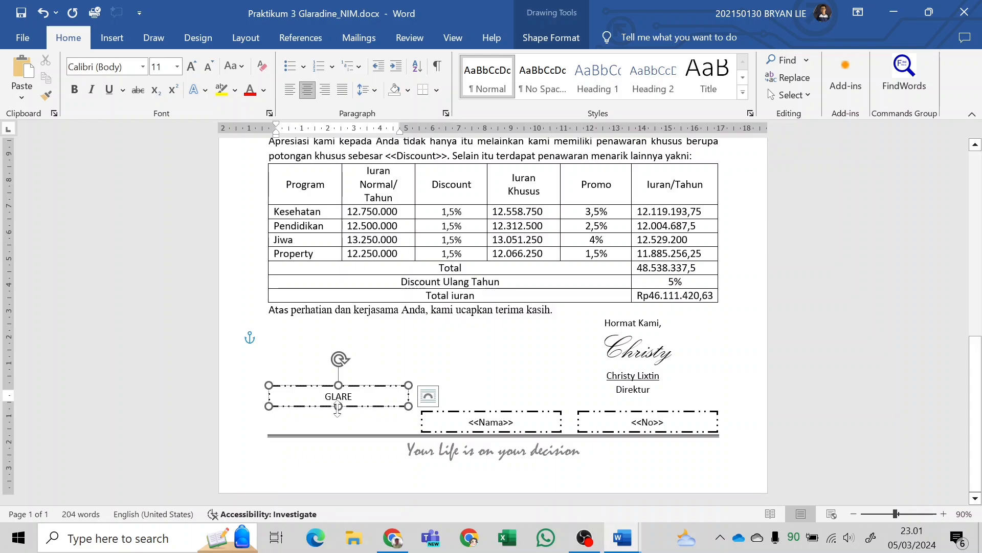
pyautogui.moveTo(338, 407); pyautogui.dragTo(339, 436)
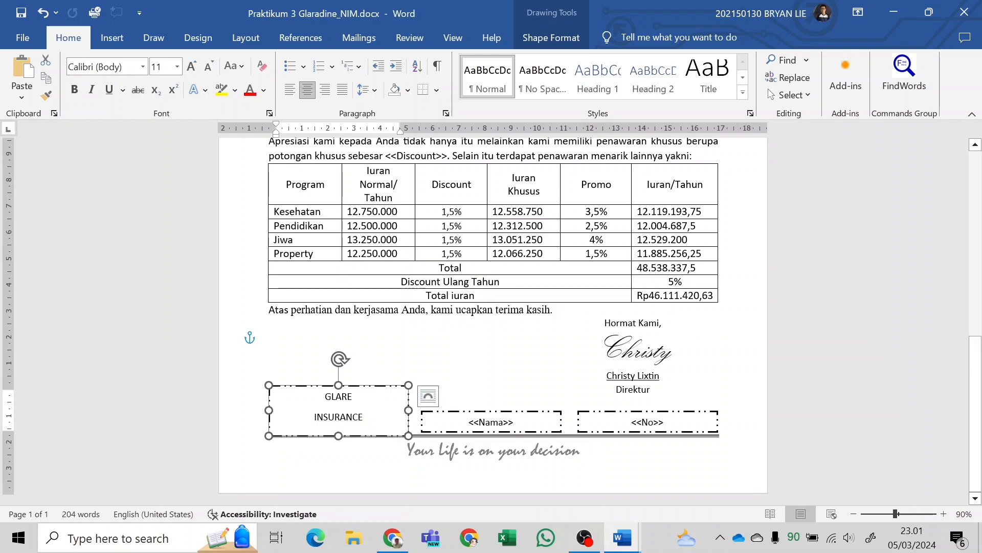
# Set the spacing after both lines in the GLARE INSURANCE text box to 0 pt and reduce the box's height slightly.
pyautogui.click(335, 416)
pyautogui.hotkey('ctrl', 'a')
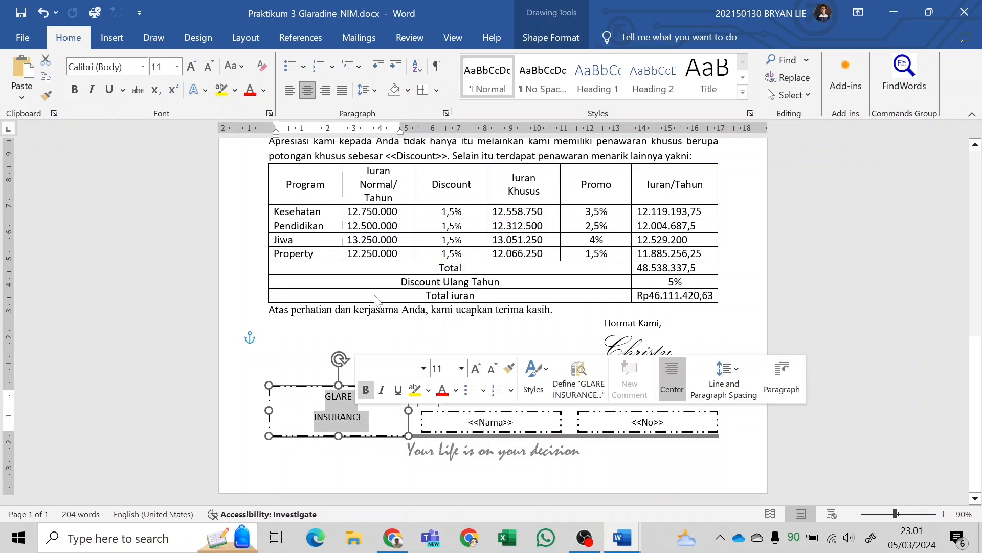
pyautogui.click(300, 38)
pyautogui.click(245, 37)
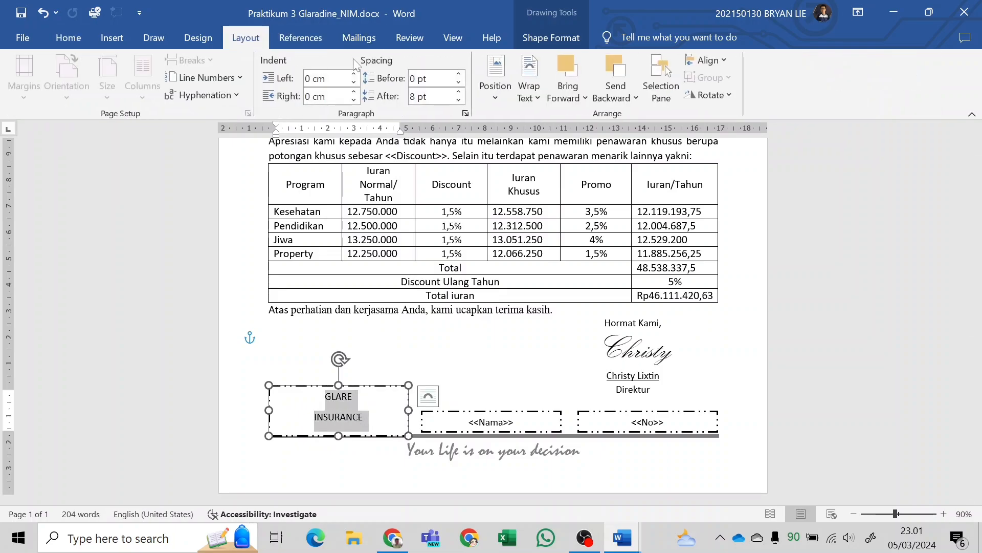
pyautogui.click(459, 101)
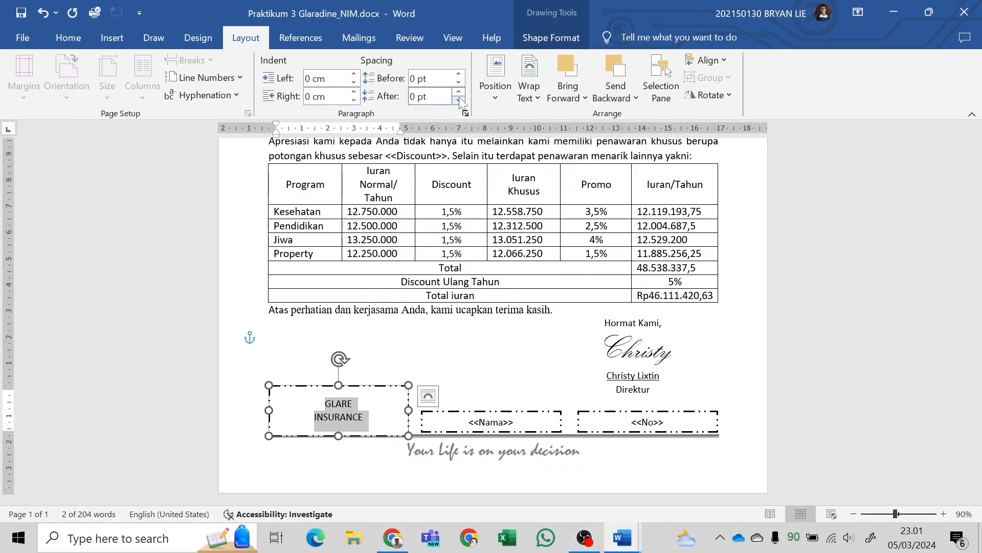
pyautogui.moveTo(340, 385); pyautogui.dragTo(340, 391)
# Left-align the GLARE INSURANCE text and move its box slightly up and to the right.
pyautogui.click(75, 38)
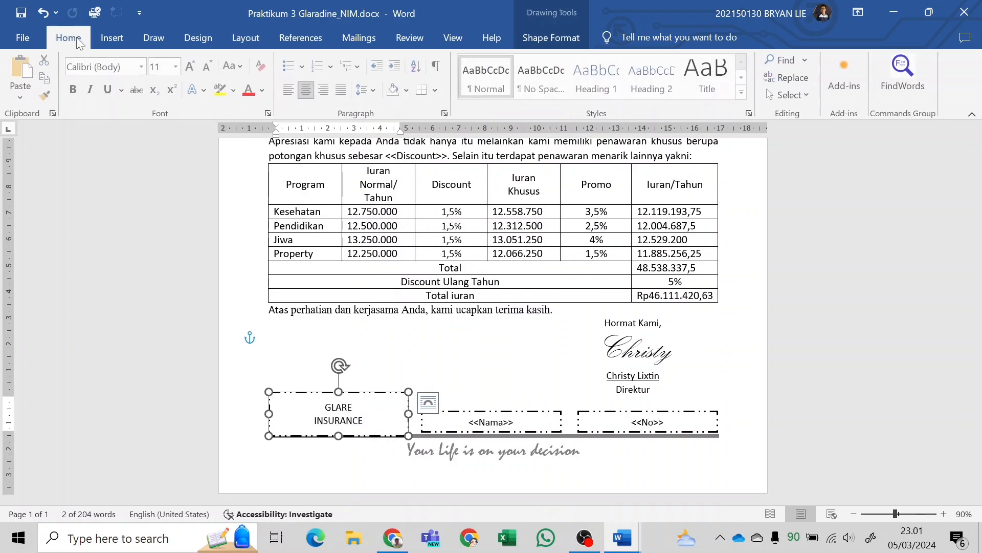
pyautogui.click(293, 92)
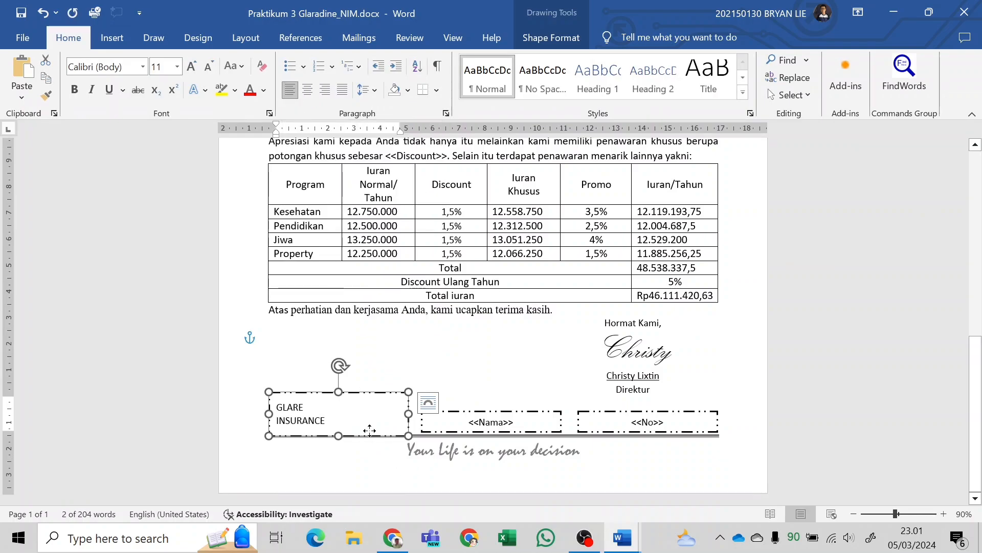
pyautogui.moveTo(369, 430); pyautogui.dragTo(415, 413)
pyautogui.click(522, 386)
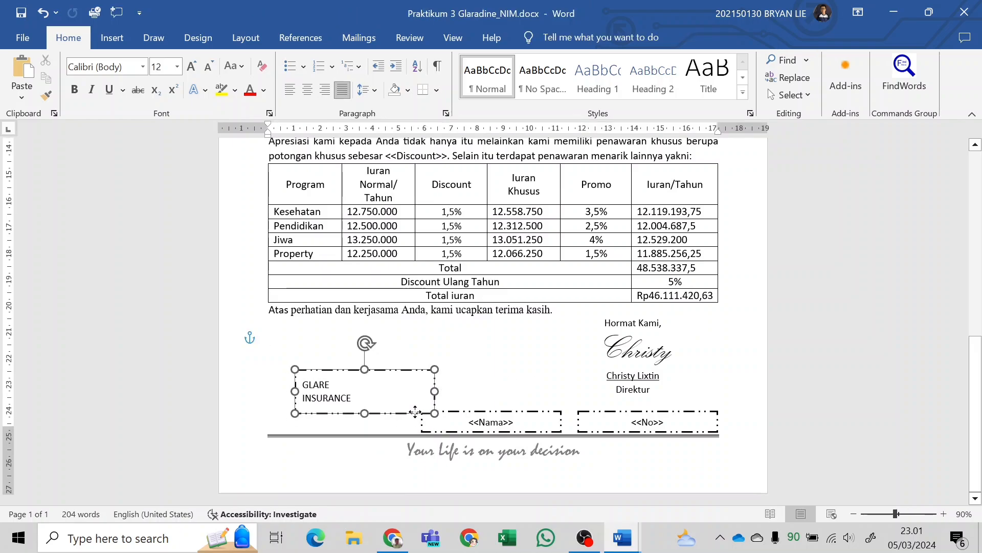
# Remove the outline and the fill from the GLARE INSURANCE text box.
pyautogui.click(480, 411)
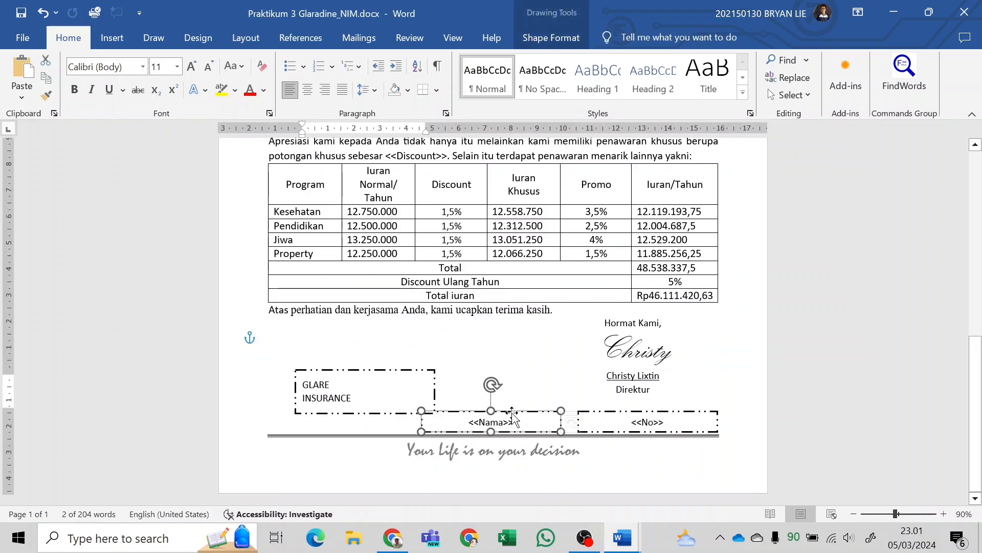
pyautogui.click(377, 413)
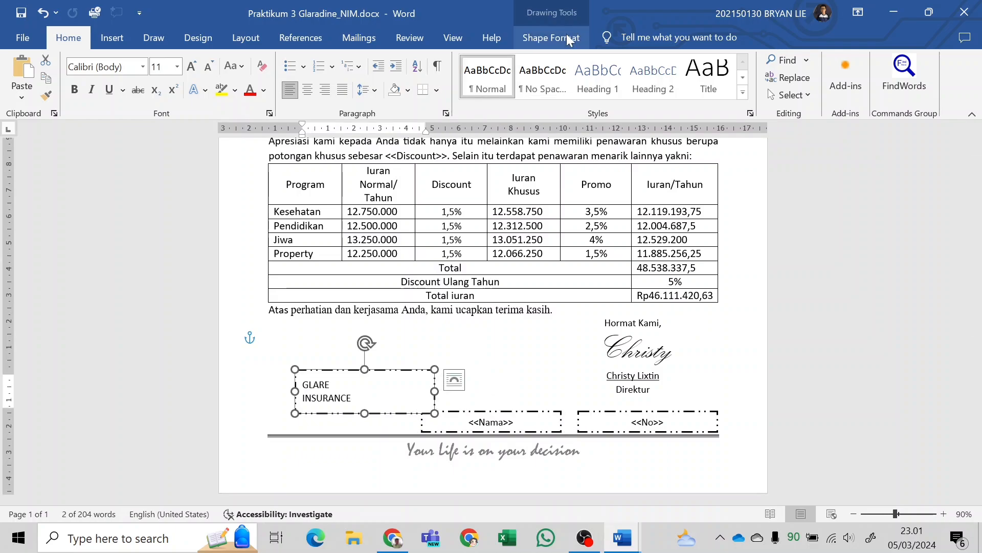
pyautogui.click(528, 45)
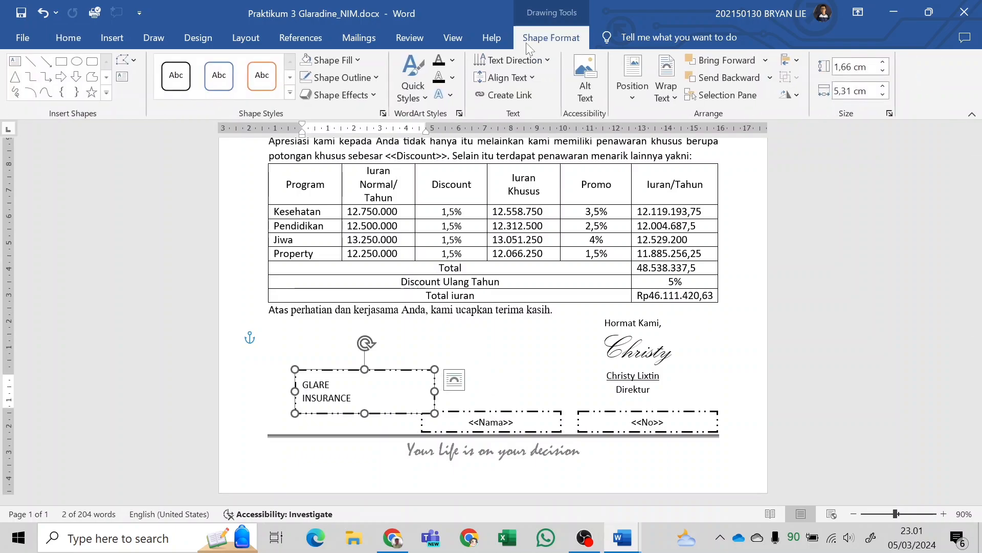
pyautogui.click(348, 78)
pyautogui.click(367, 273)
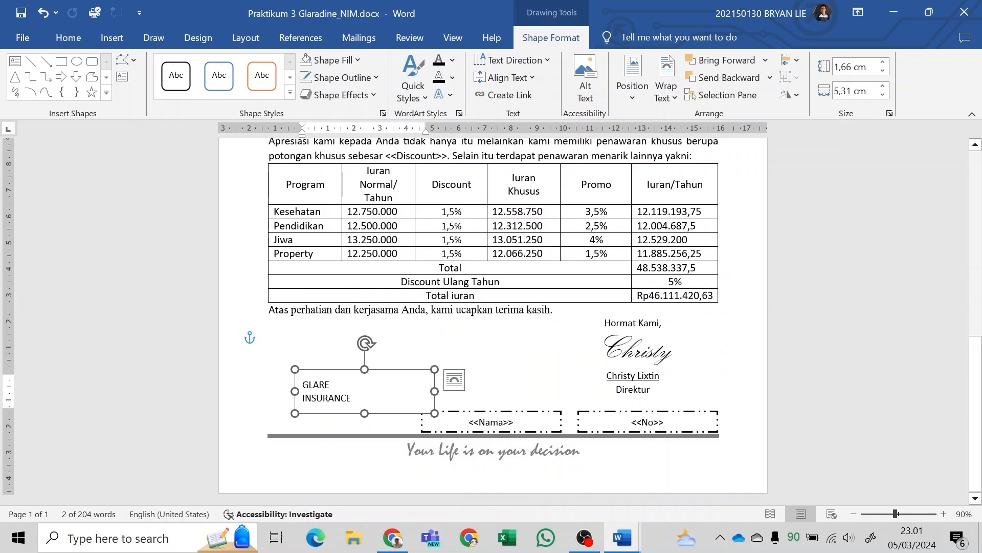
pyautogui.click(332, 60)
pyautogui.click(366, 256)
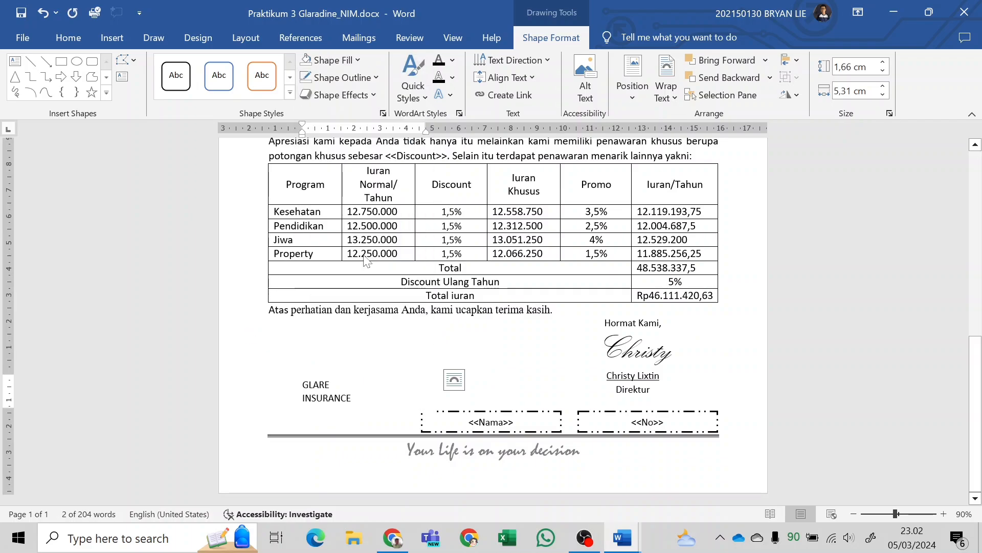
pyautogui.click(377, 368)
pyautogui.click(393, 357)
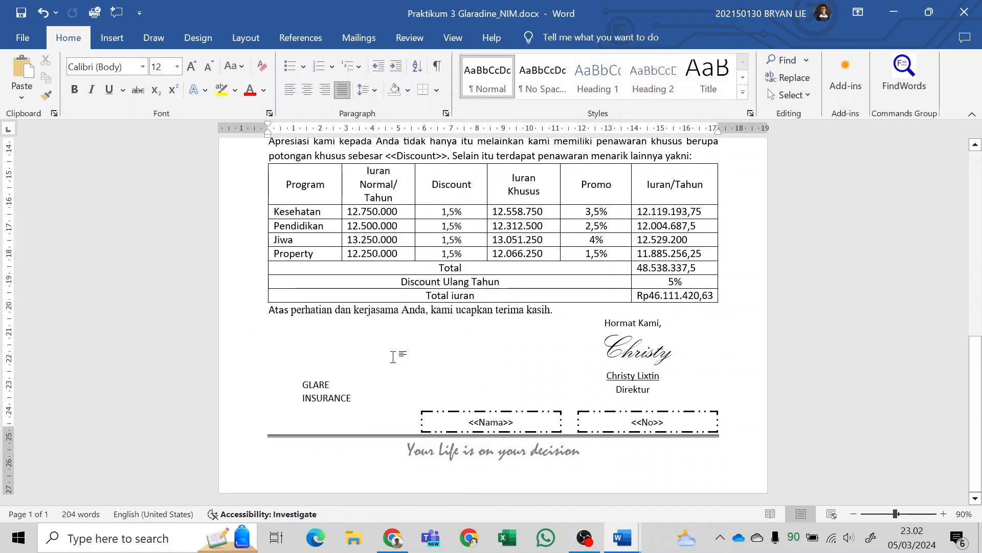
# Check the coupon in the module PDF, then replace the <<Nama>> placeholder in the middle box with the NAMA merge field.
pyautogui.hotkey('alt', 'Tab')
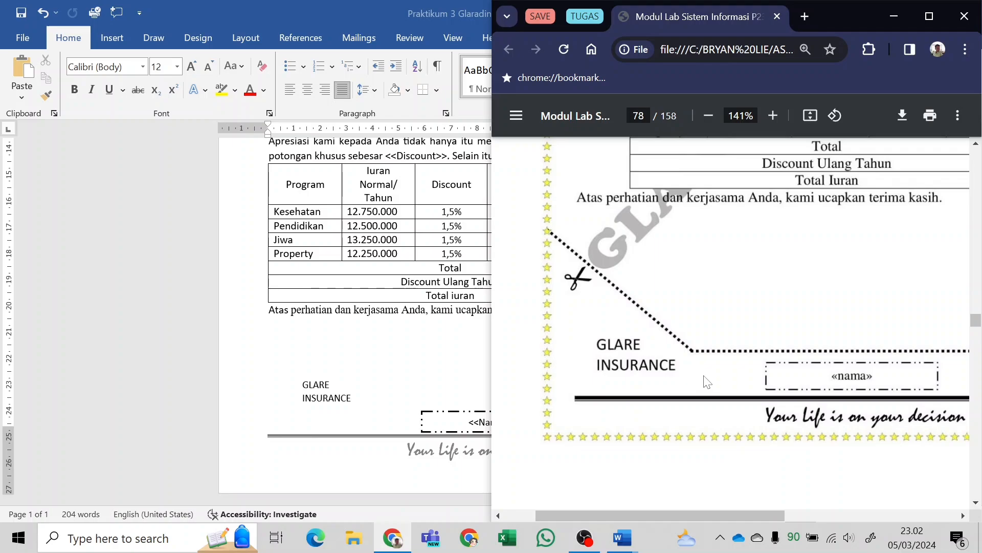
pyautogui.keyDown('ctrl'); pyautogui.scroll(-5, 708, 382); pyautogui.keyUp('ctrl')
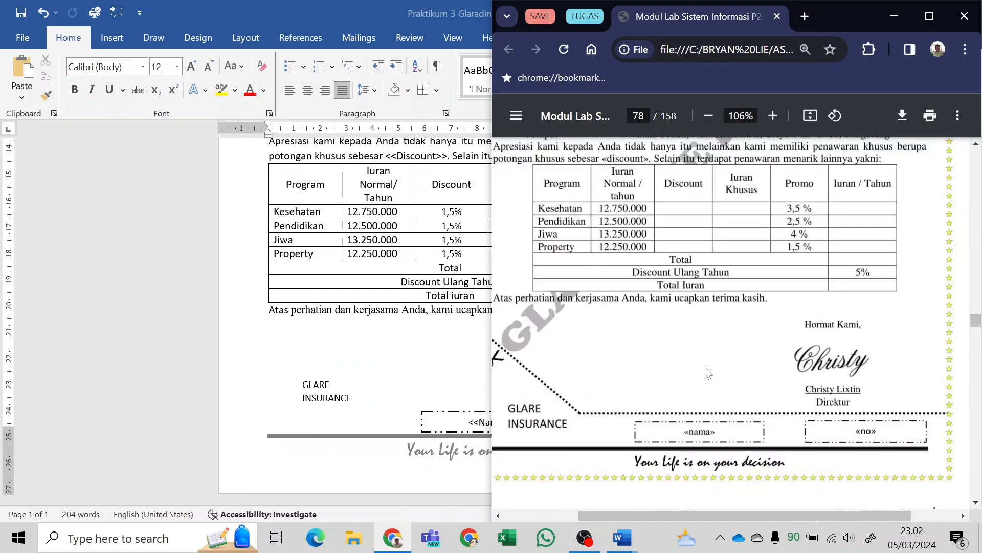
pyautogui.scroll(-3, 716, 394)
pyautogui.hotkey('alt', 'Tab')
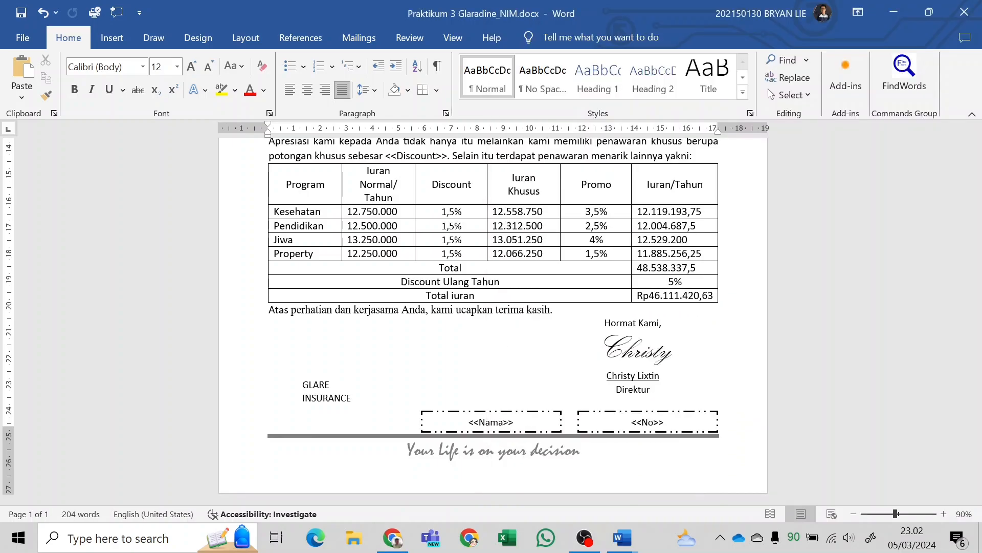
pyautogui.click(474, 422)
pyautogui.moveTo(469, 422); pyautogui.dragTo(519, 422)
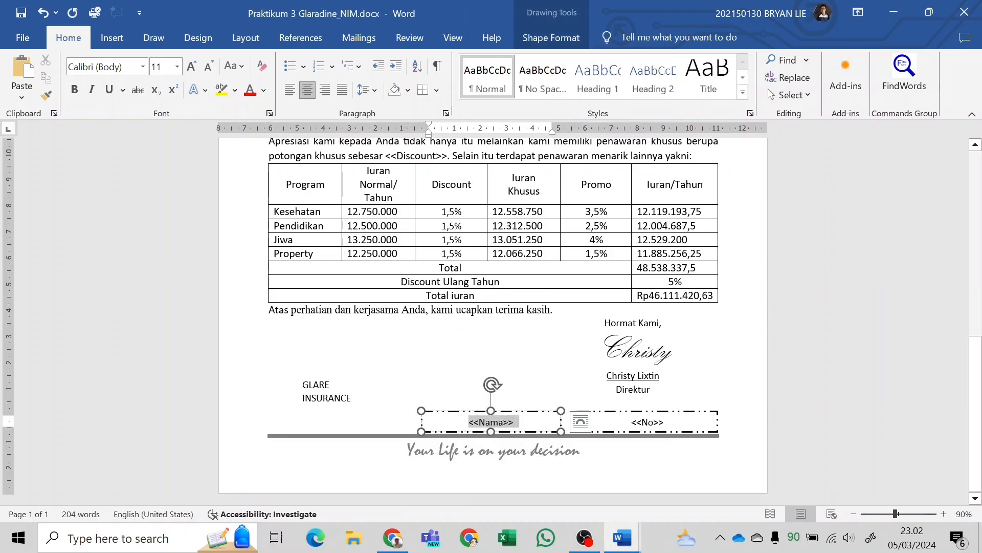
pyautogui.moveTo(519, 422); pyautogui.dragTo(513, 422)
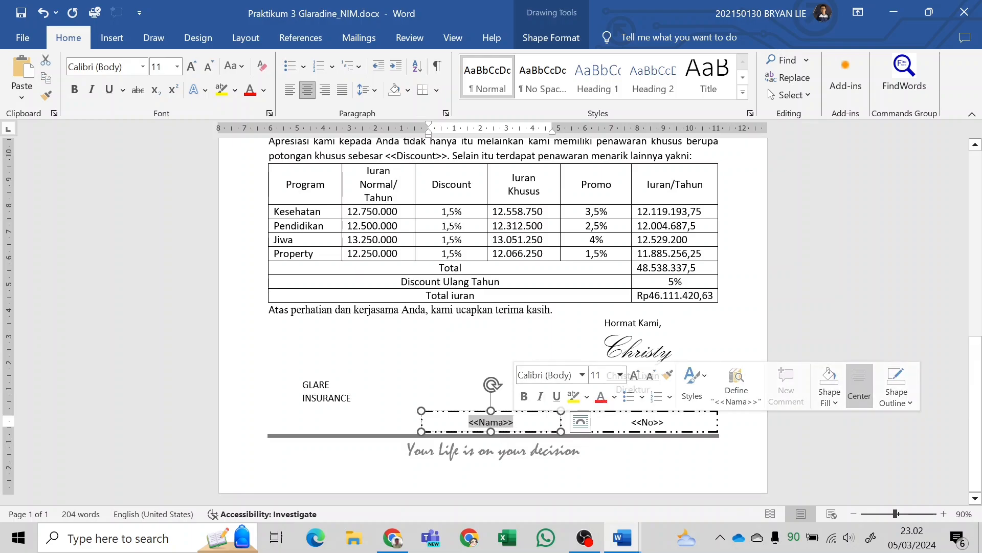
pyautogui.click(366, 37)
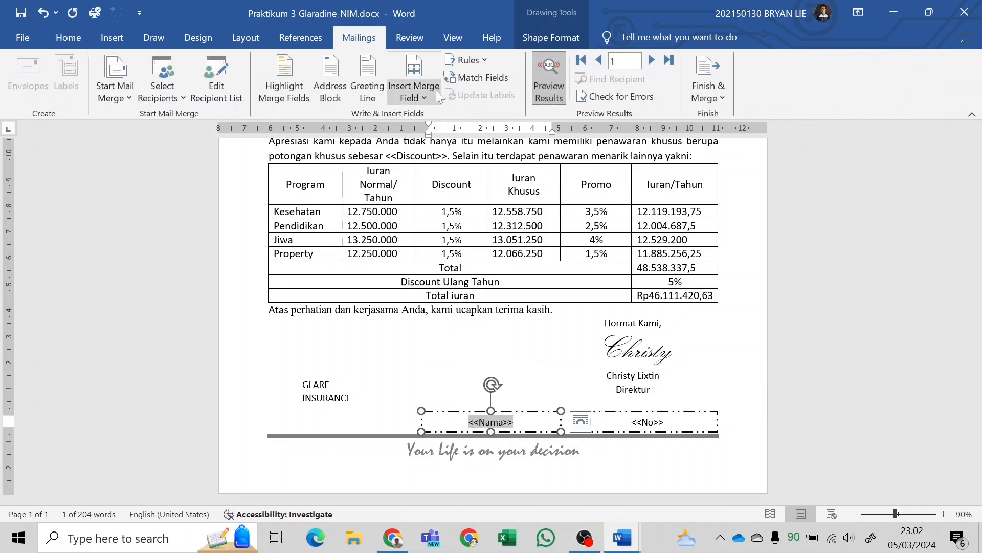
pyautogui.click(424, 97)
pyautogui.click(443, 135)
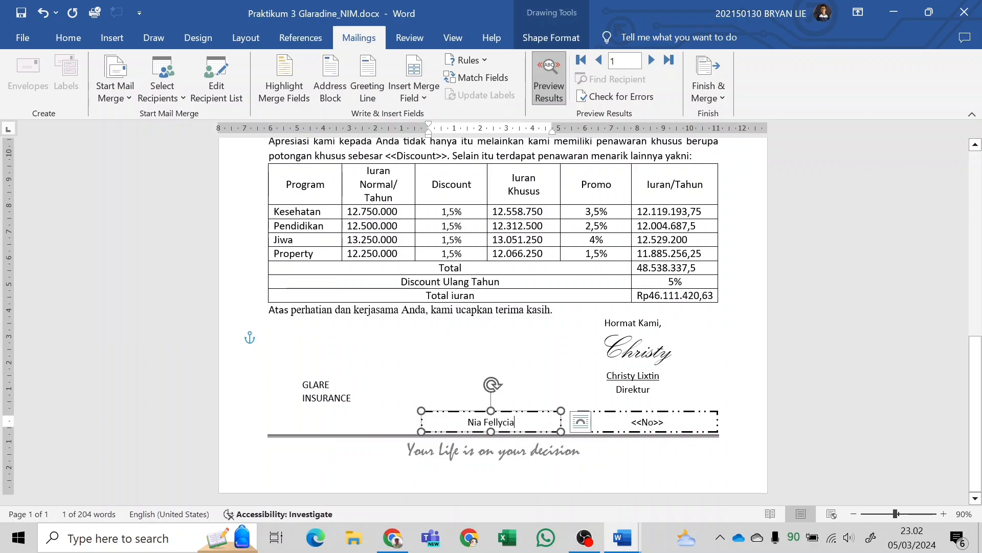
# Replace the <<No>> placeholder in the box at the right margin with the NO merge field.
pyautogui.moveTo(632, 422); pyautogui.dragTo(669, 422)
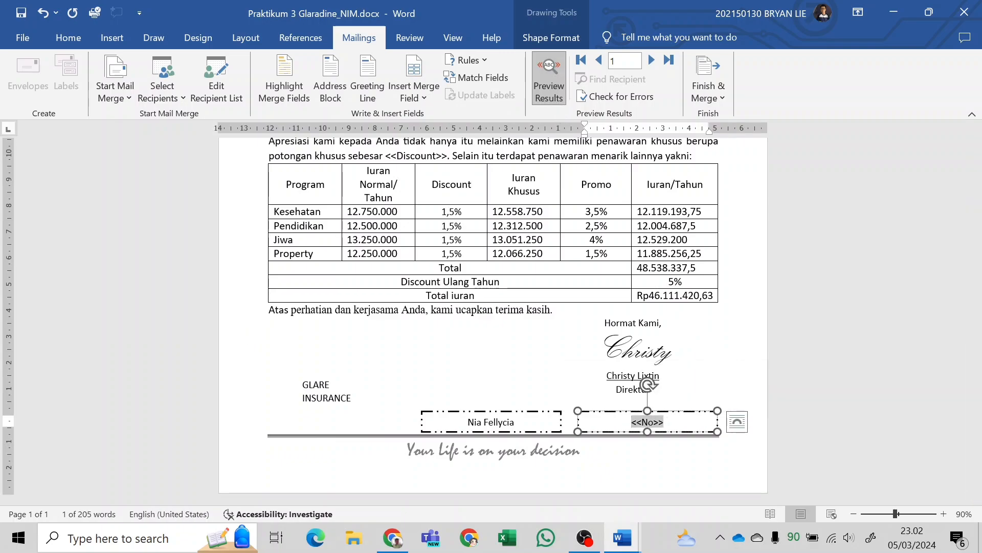
pyautogui.click(414, 92)
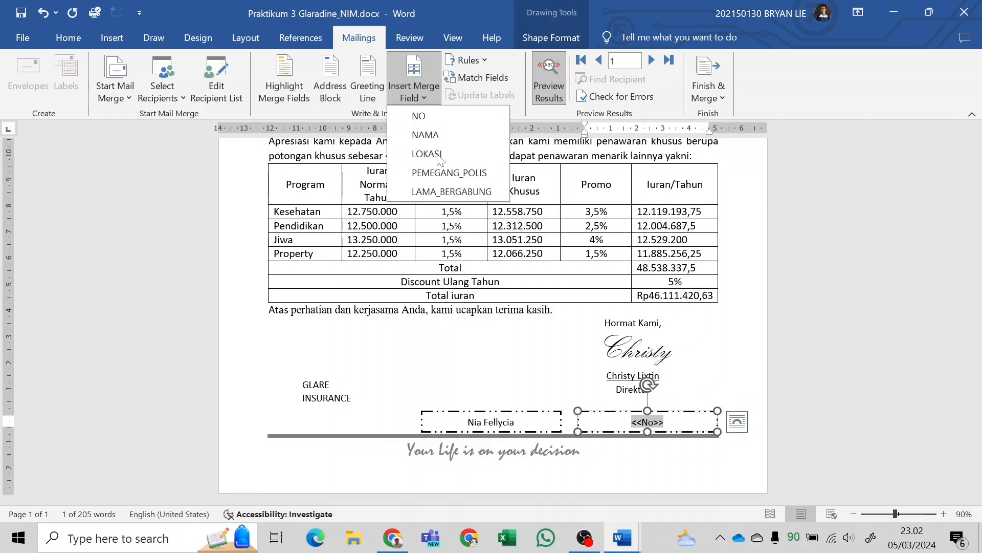
pyautogui.click(429, 119)
pyautogui.click(467, 277)
pyautogui.scroll(6, 466, 278)
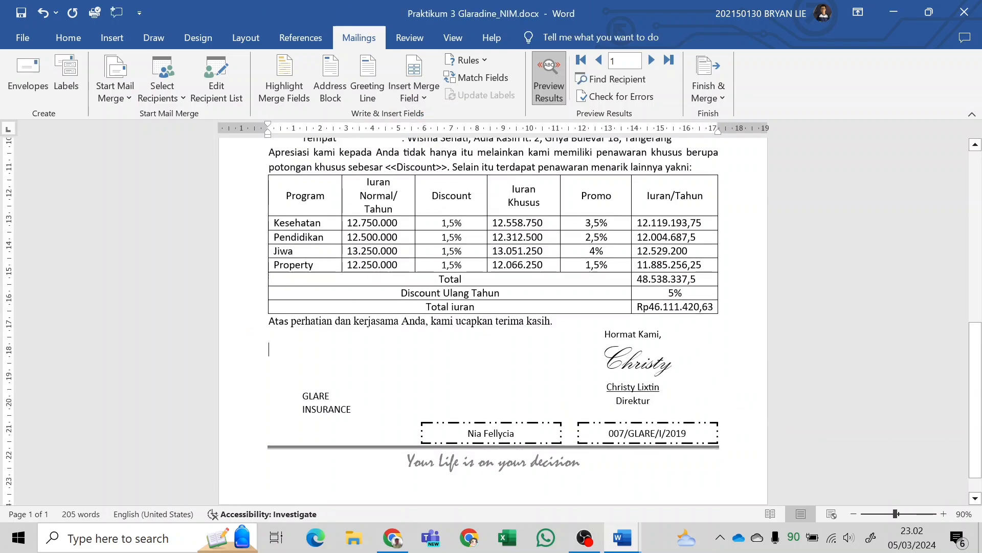
pyautogui.scroll(2, 372, 370)
pyautogui.scroll(-8, 372, 370)
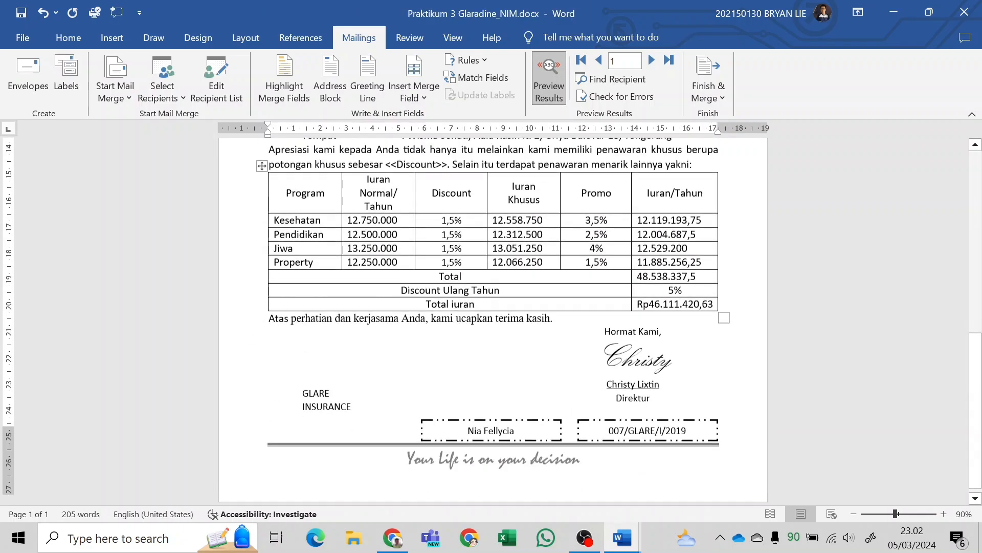
# Examine the star page border and the dotted cut line around the coupon in the module PDF against the letter.
pyautogui.hotkey('alt', 'Tab')
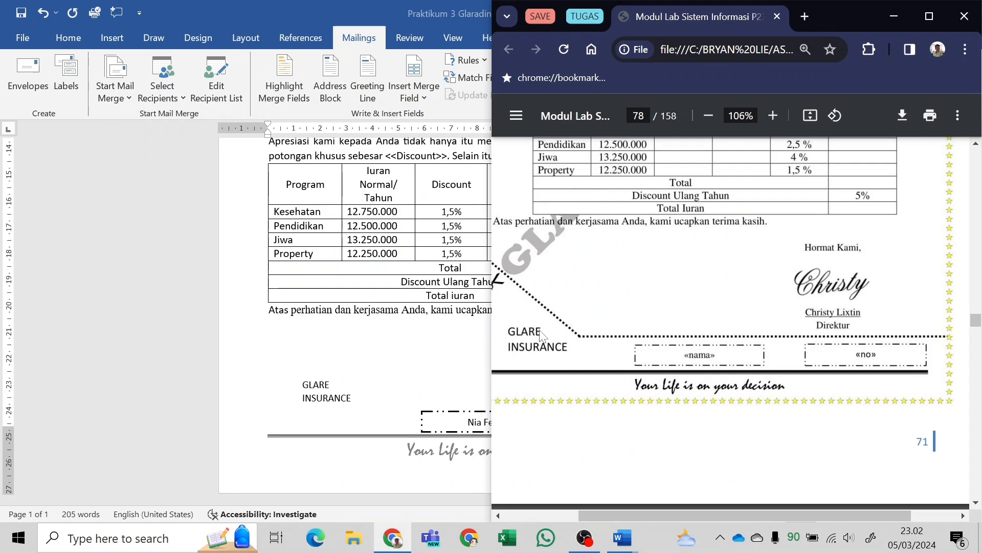
pyautogui.hscroll(-2, 522, 246)
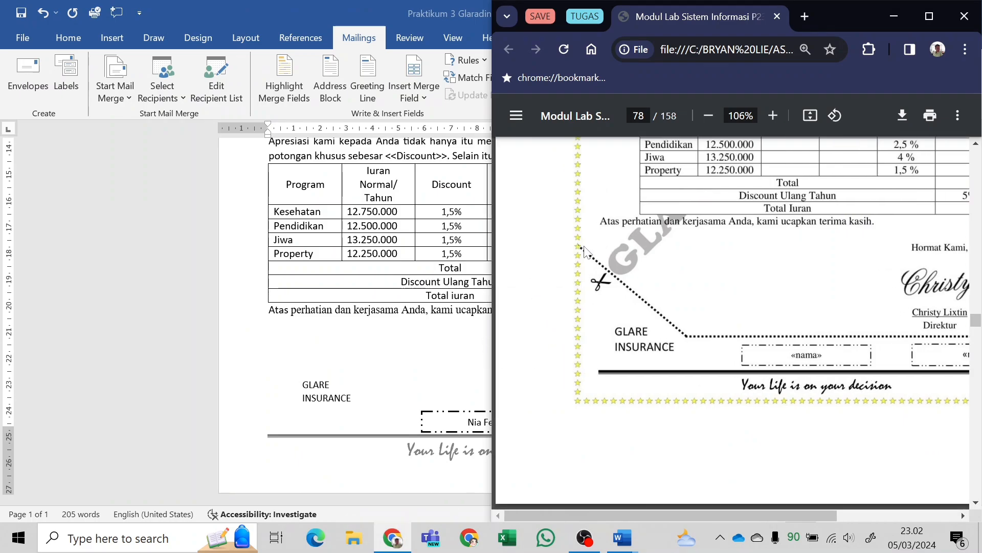
pyautogui.scroll(-3, 599, 283)
pyautogui.scroll(8, 599, 283)
pyautogui.hscroll(2, 563, 333)
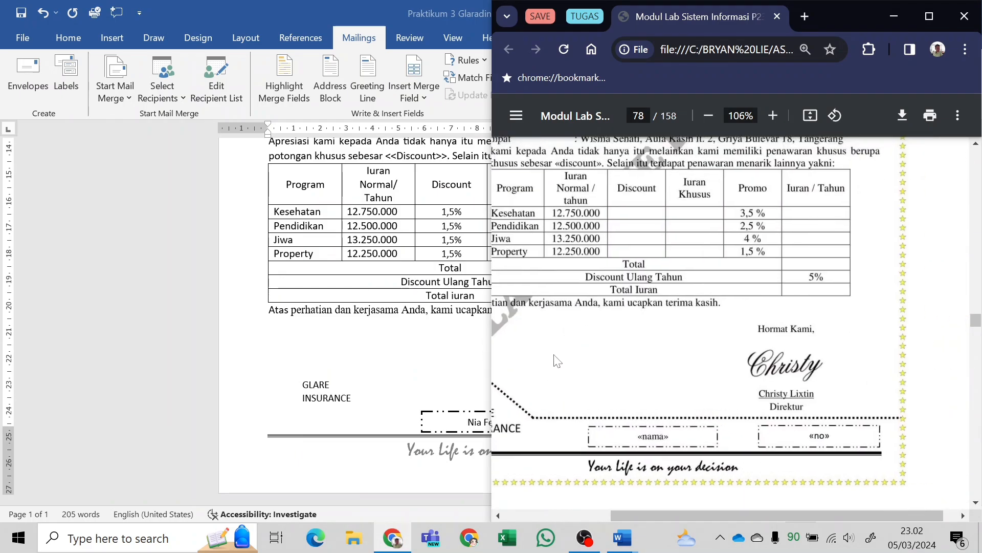
pyautogui.scroll(-2, 558, 363)
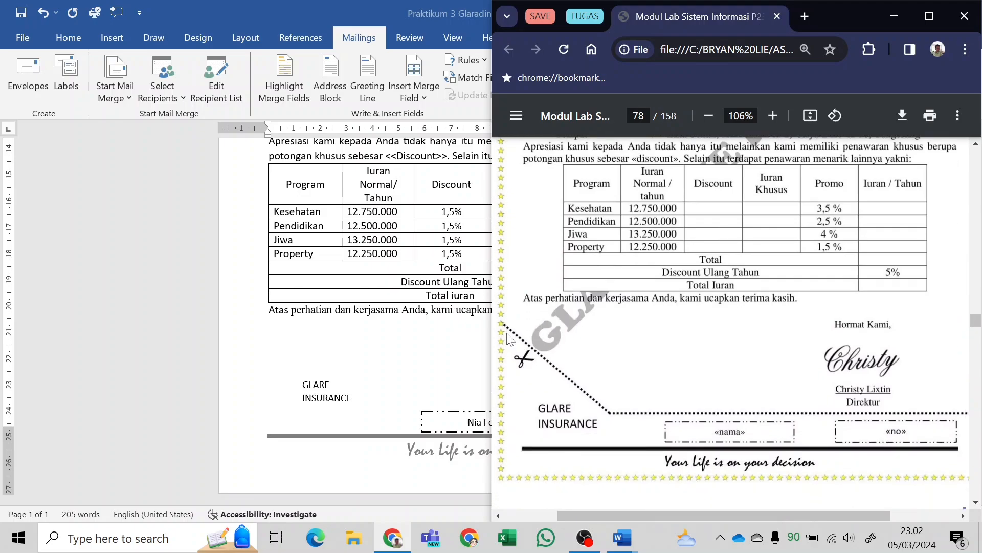
pyautogui.click(296, 352)
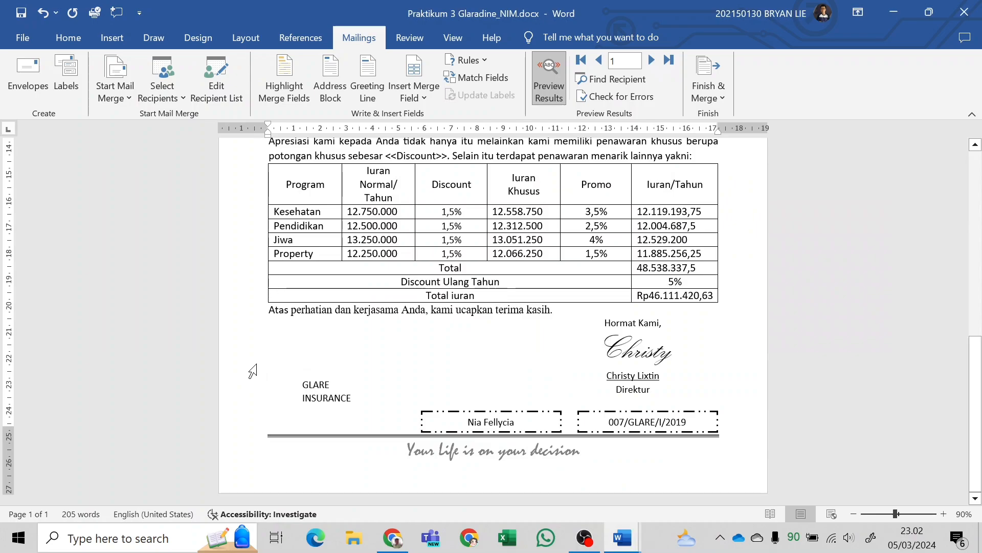
pyautogui.hotkey('alt', 'Tab')
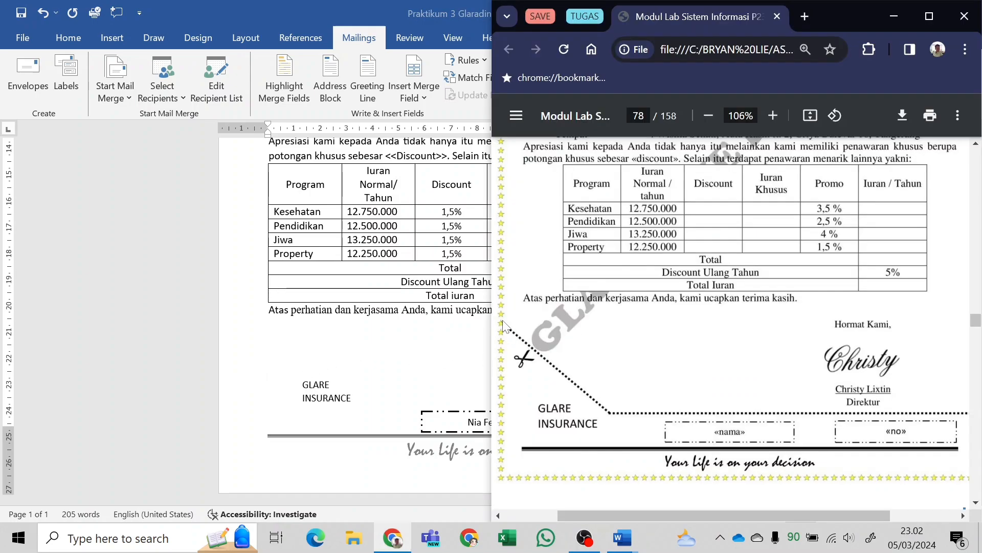
pyautogui.hotkey('alt', 'Tab')
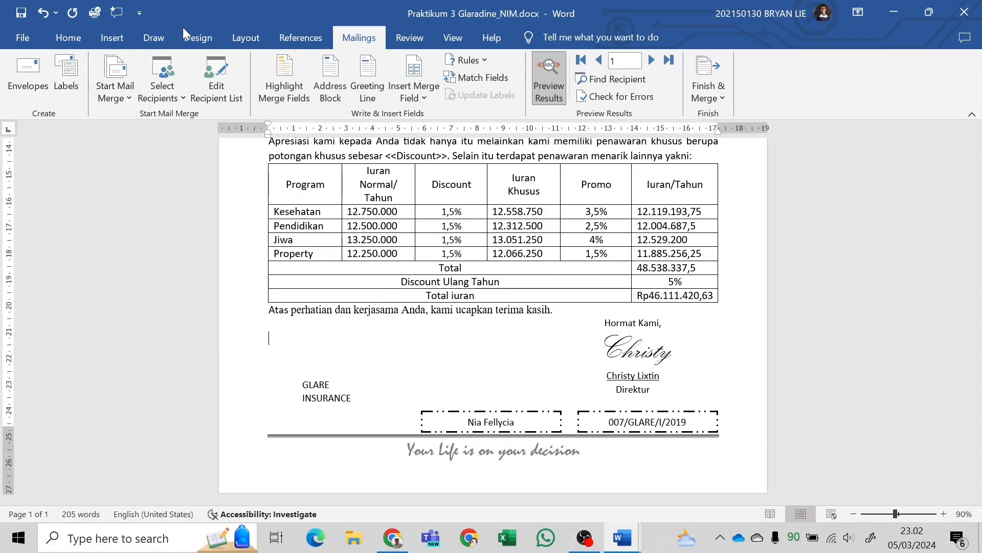
# Apply a yellow star art page border to the whole document.
pyautogui.click(186, 45)
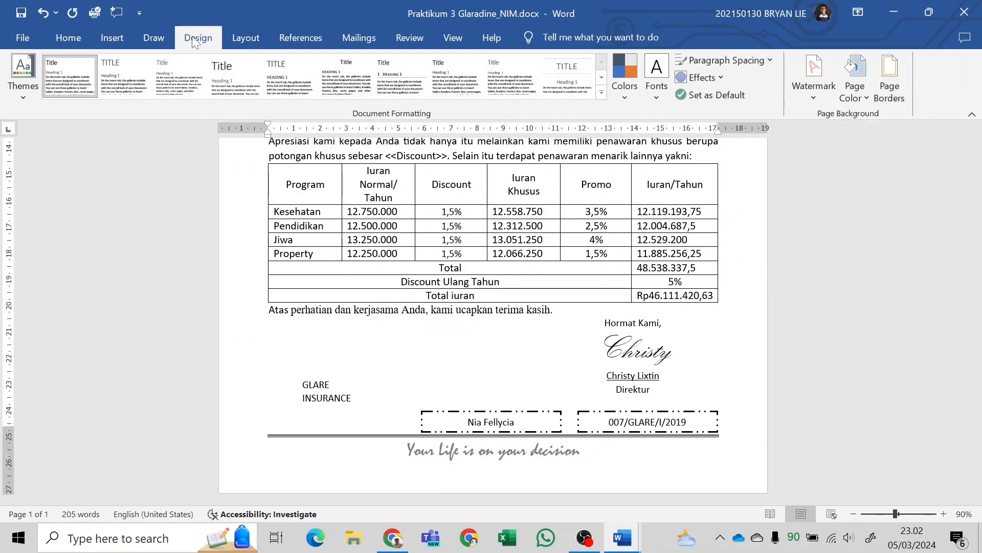
pyautogui.click(890, 77)
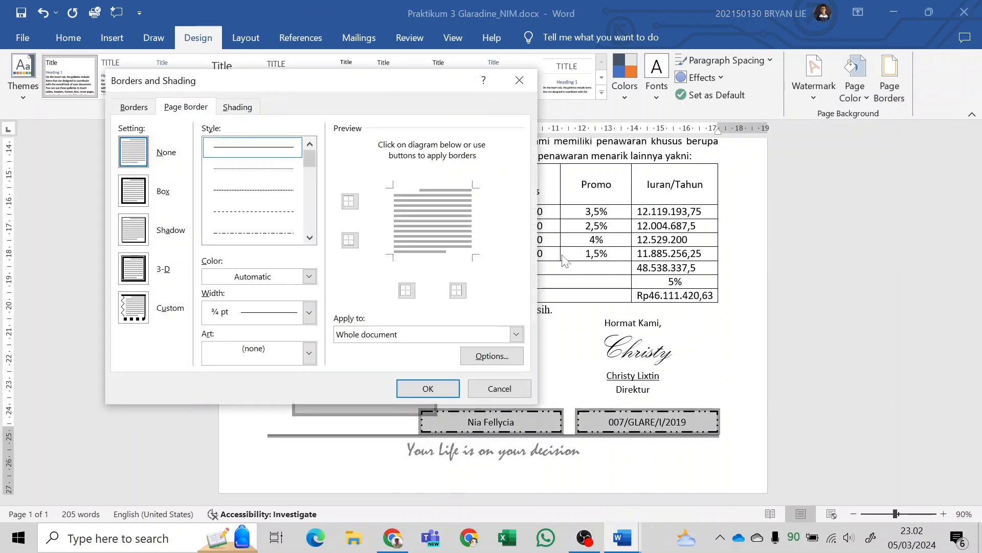
pyautogui.click(520, 382)
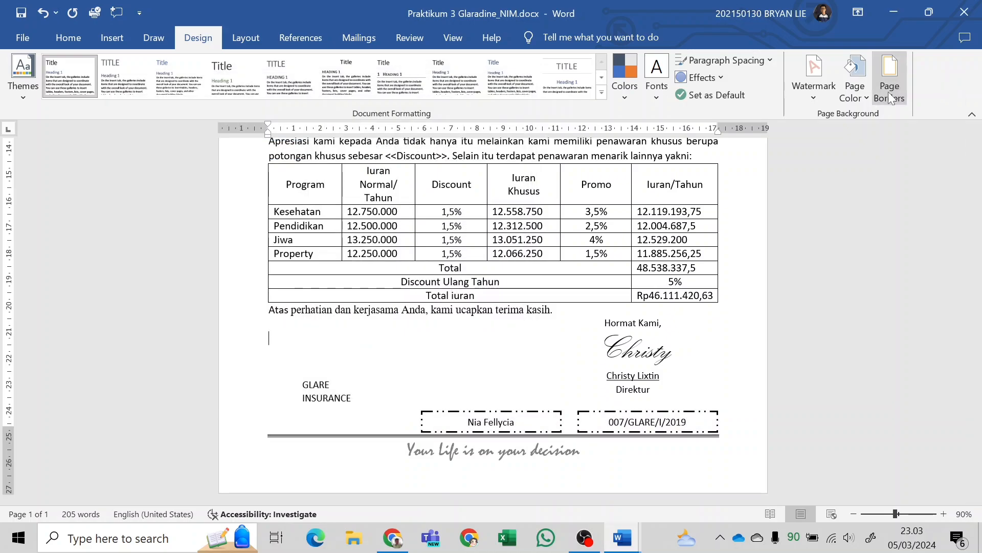
pyautogui.click(890, 95)
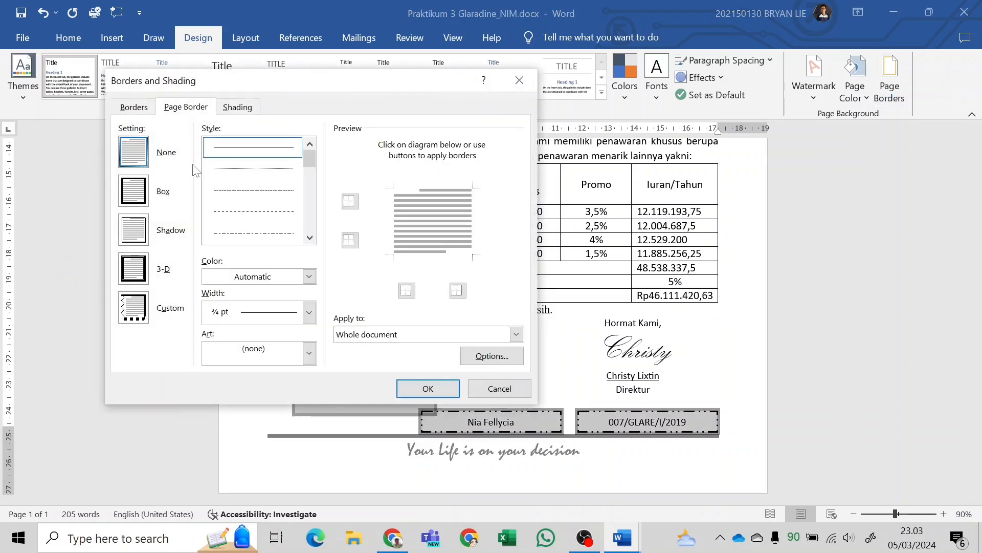
pyautogui.click(309, 353)
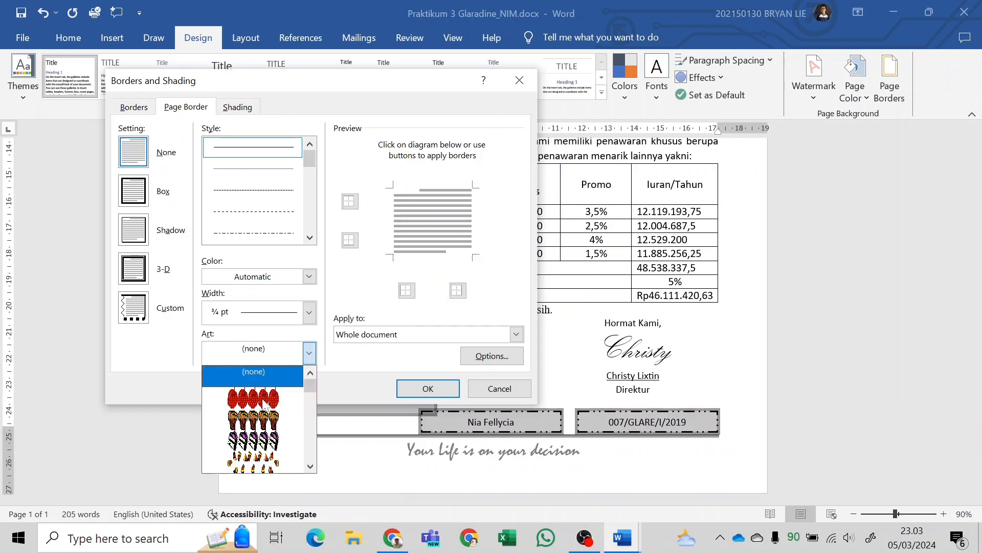
pyautogui.scroll(-5, 264, 405)
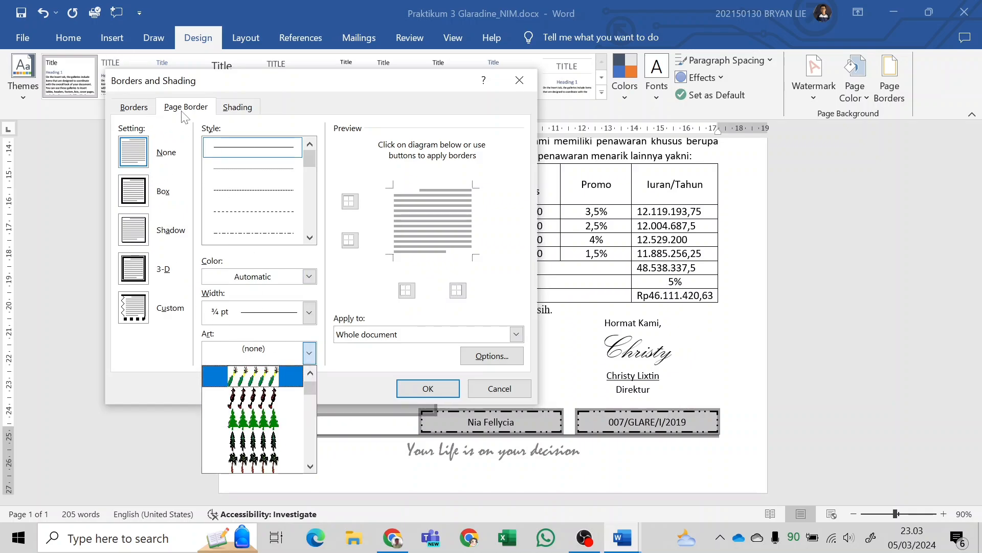
pyautogui.scroll(-8, 279, 436)
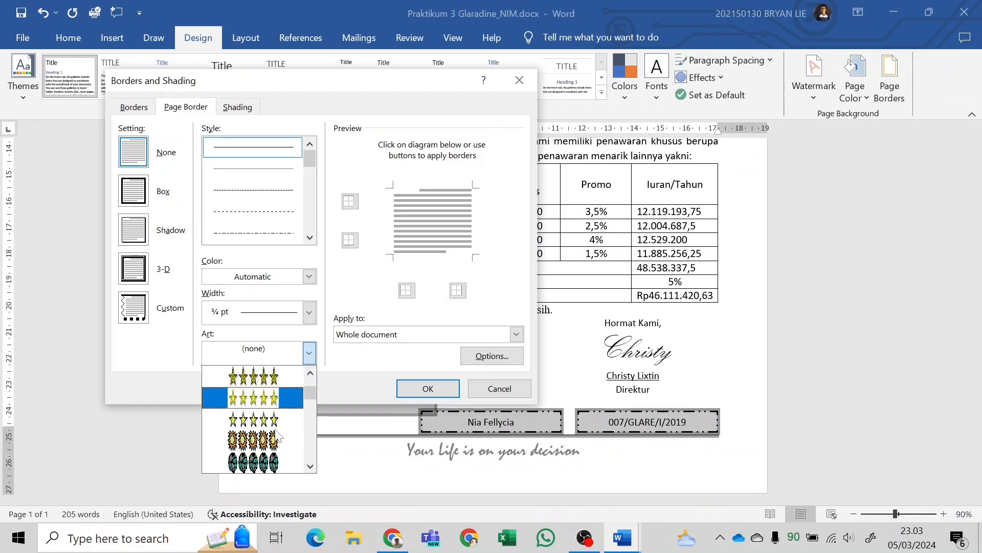
pyautogui.click(274, 398)
pyautogui.click(428, 389)
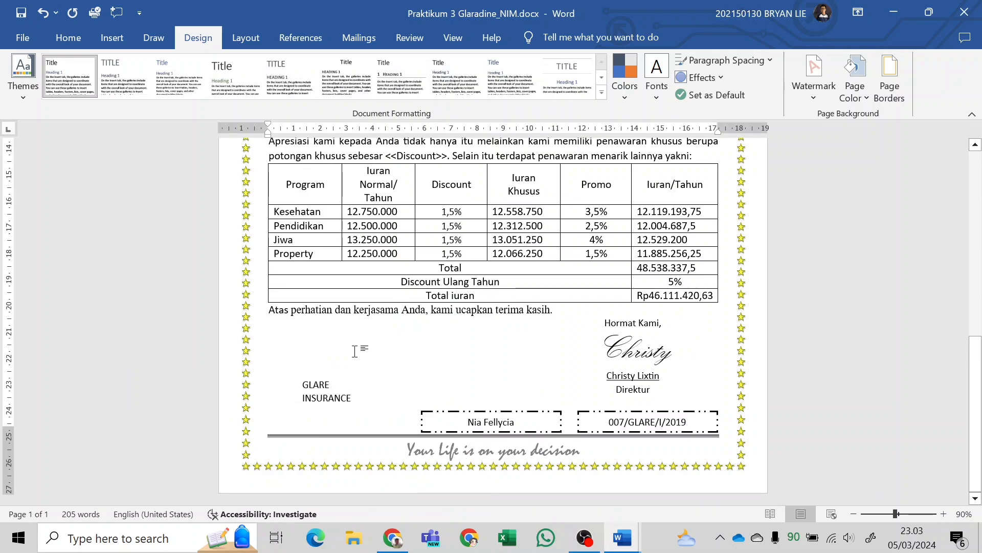
# Move the GLARE INSURANCE text box slightly lower, closer to the line above the footer slogan.
pyautogui.click(351, 357)
pyautogui.moveTo(339, 414); pyautogui.dragTo(339, 418)
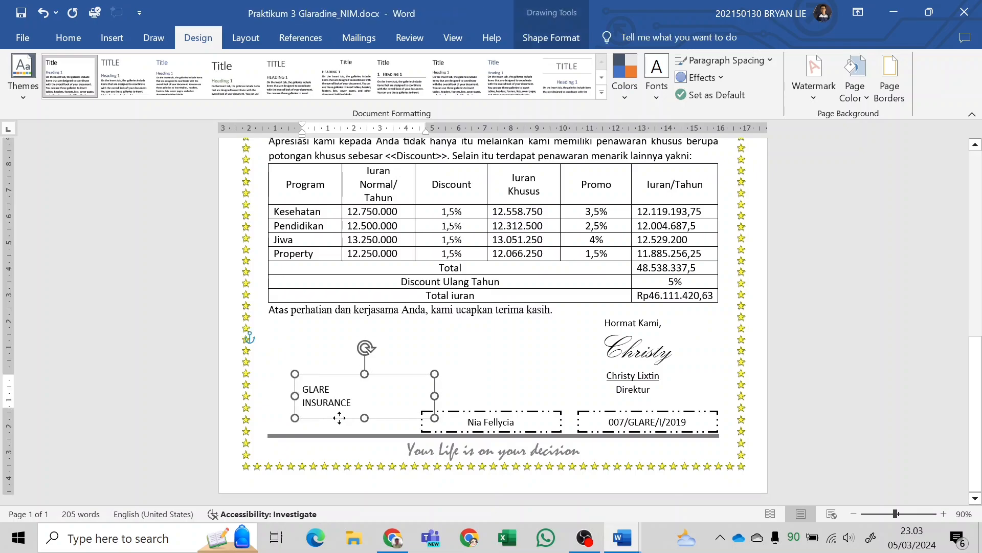
pyautogui.click(301, 361)
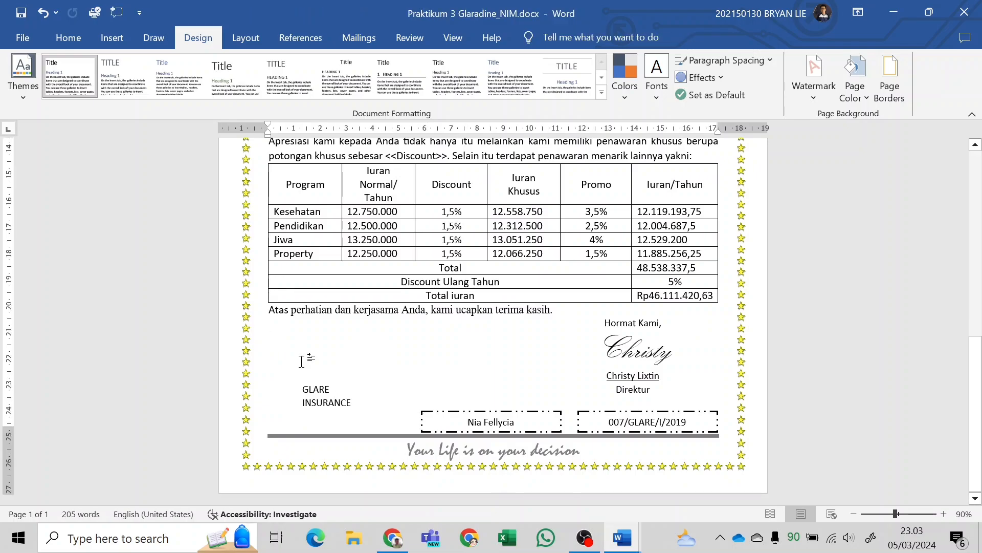
# Check the diagonal watermark in the module PDF, then start a custom text watermark for the letter.
pyautogui.hotkey('alt', 'Tab')
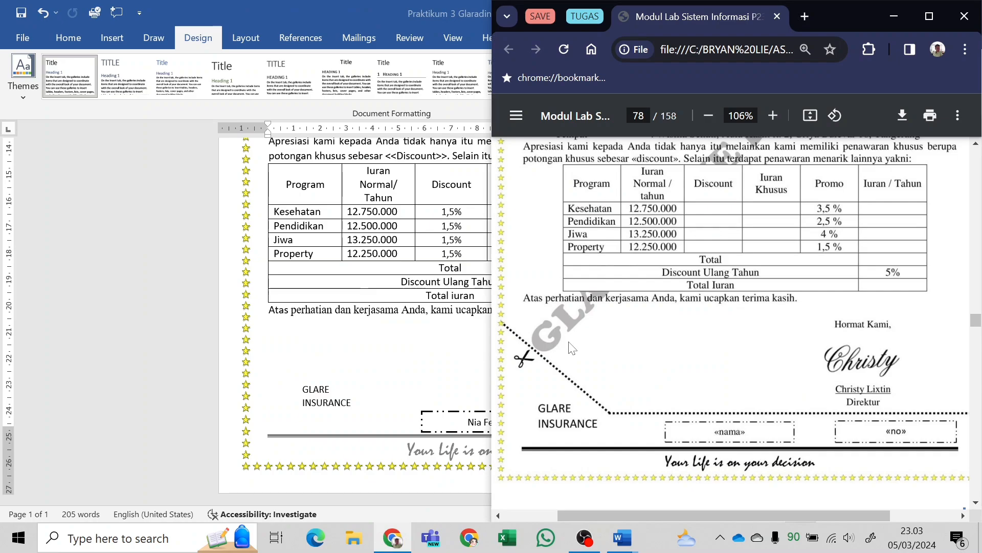
pyautogui.scroll(6, 567, 352)
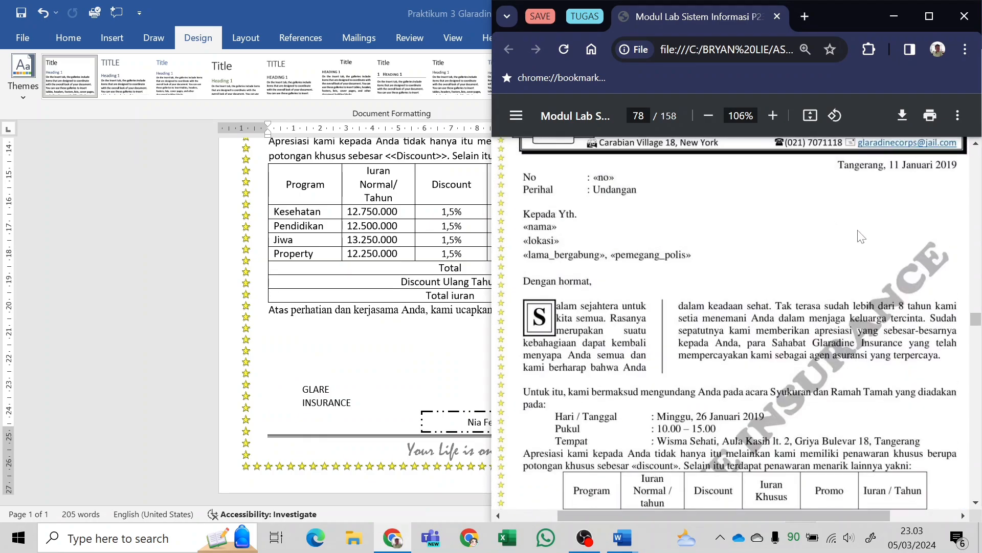
pyautogui.scroll(-5, 906, 299)
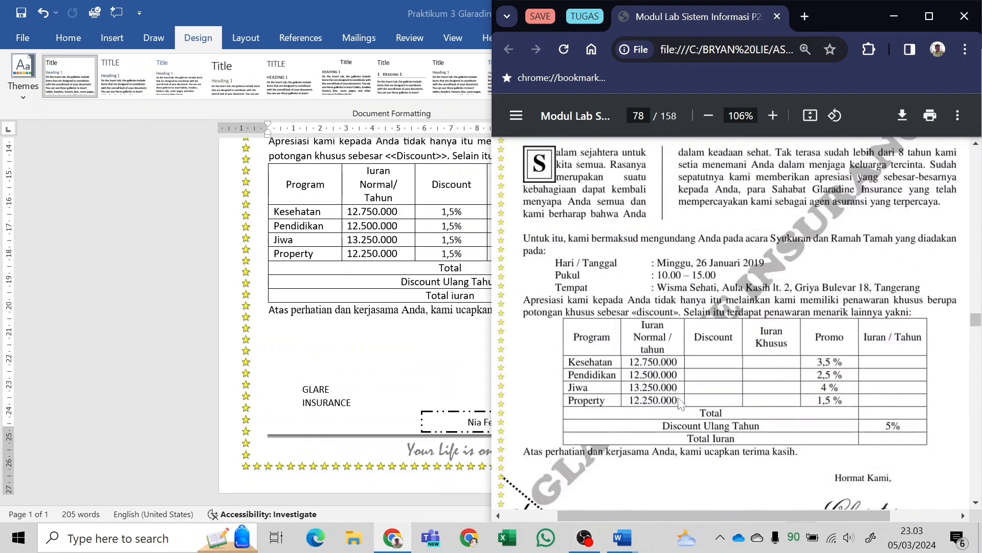
pyautogui.hotkey('alt', 'Tab')
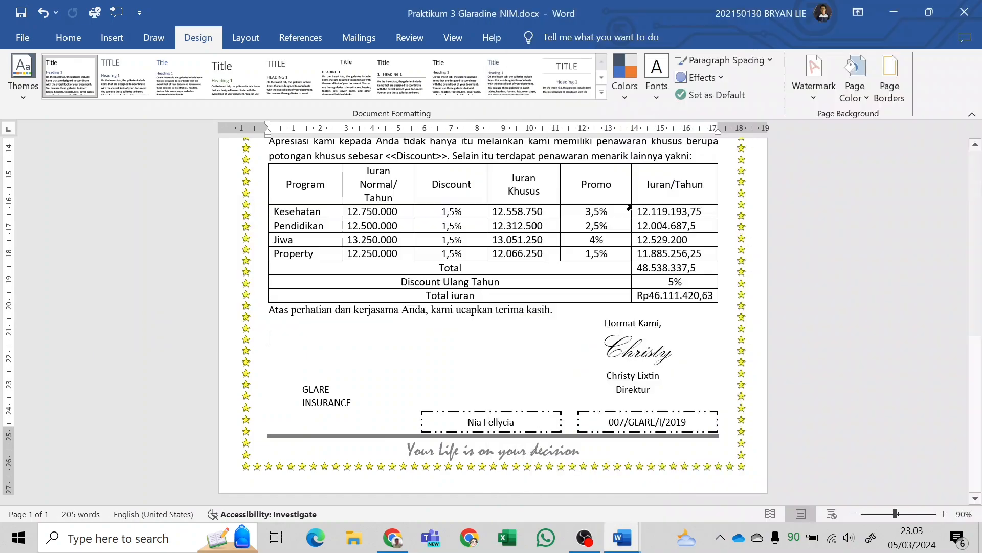
pyautogui.click(825, 91)
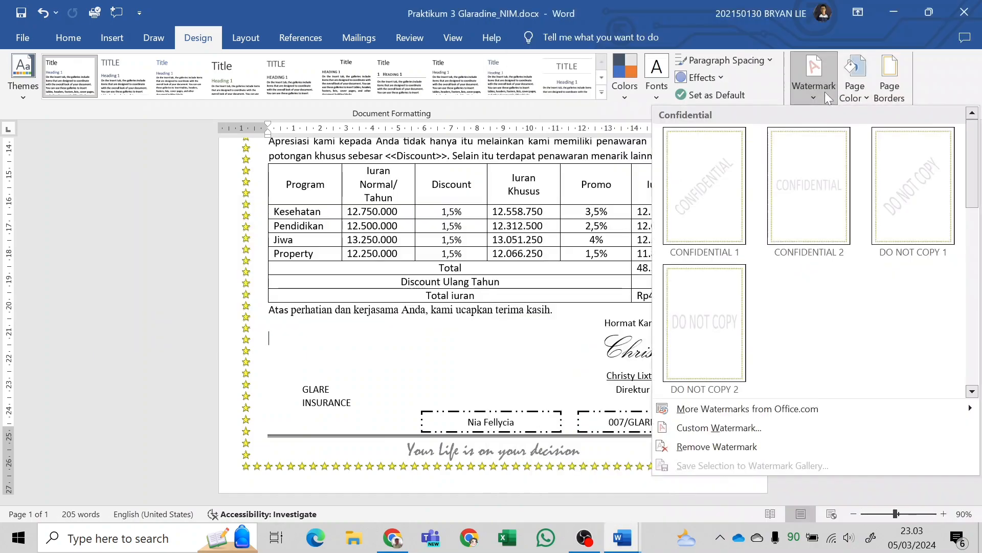
pyautogui.click(830, 77)
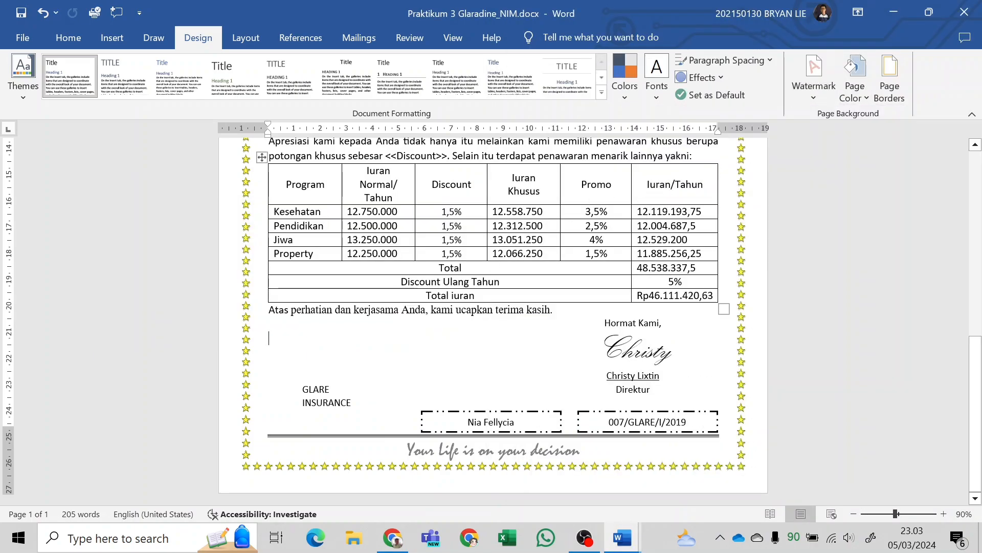
pyautogui.click(832, 77)
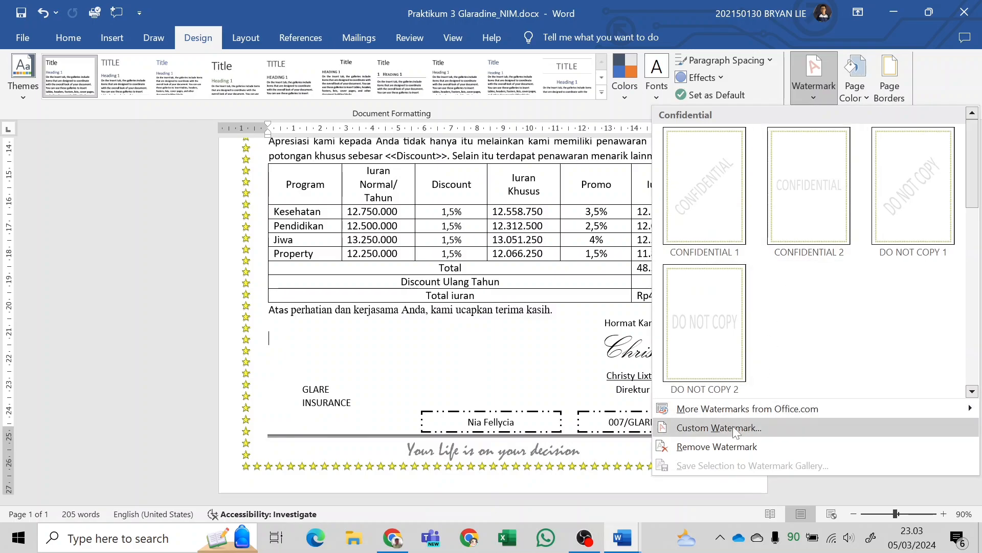
pyautogui.click(727, 364)
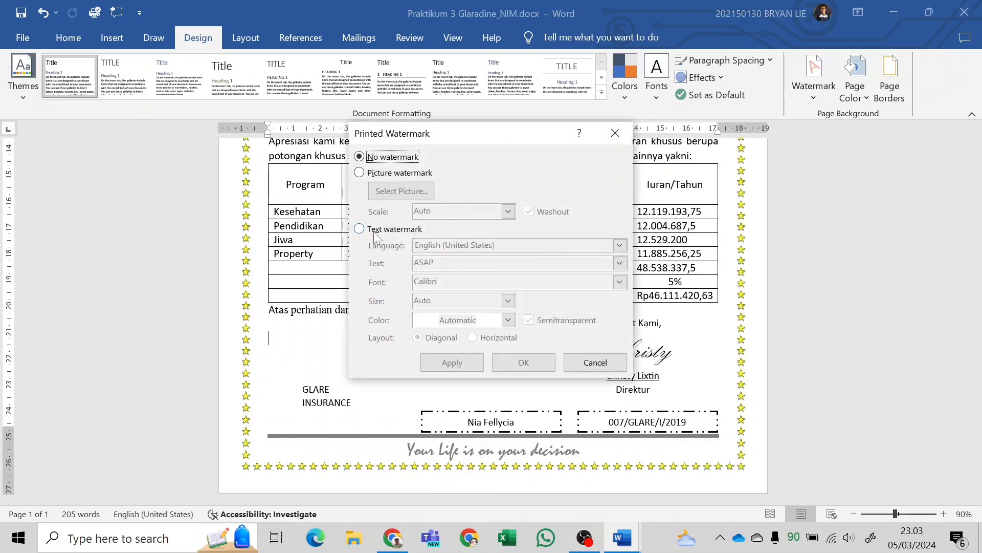
pyautogui.click(376, 235)
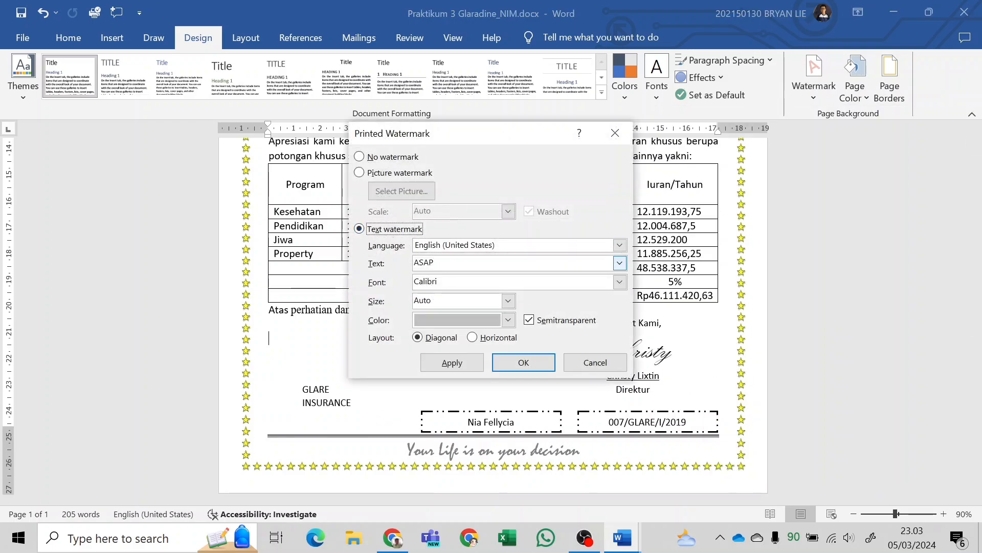
# Check the watermark's wording in the module PDF and set the watermark text to GLARADINE INSURANCE.
pyautogui.moveTo(441, 263); pyautogui.dragTo(388, 266)
pyautogui.hotkey('alt', 'Tab')
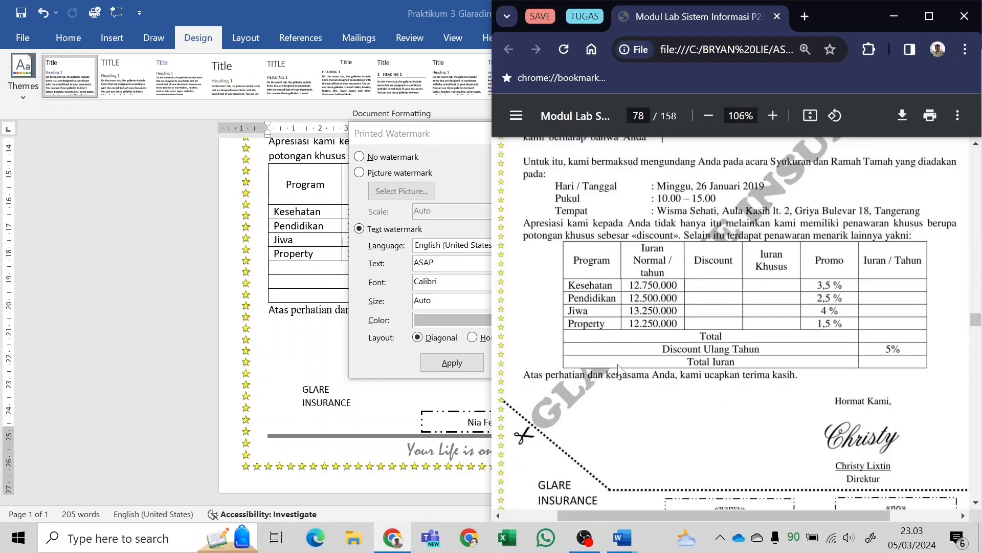
pyautogui.scroll(3, 635, 368)
pyautogui.scroll(2, 755, 283)
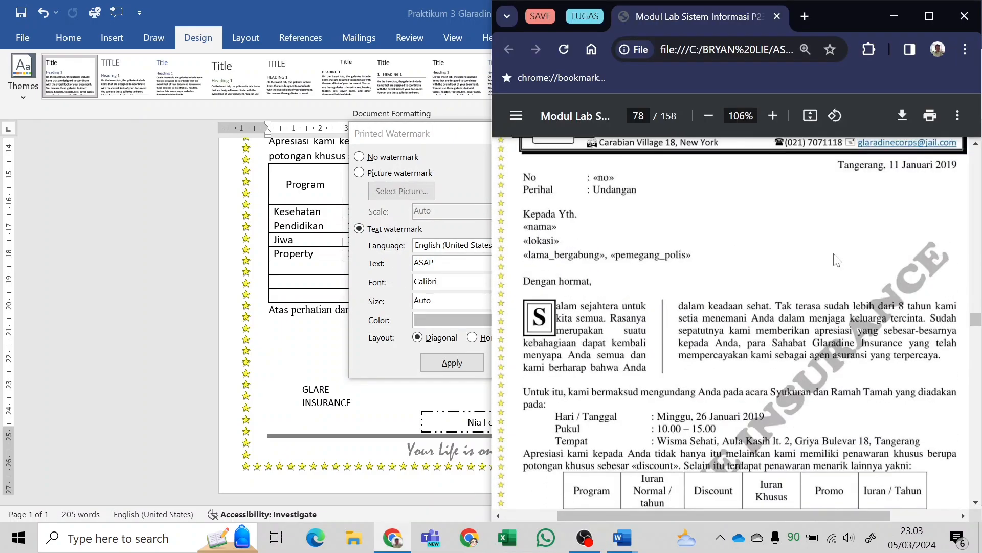
pyautogui.scroll(-5, 755, 283)
pyautogui.hotkey('alt', 'Tab')
pyautogui.write('G')
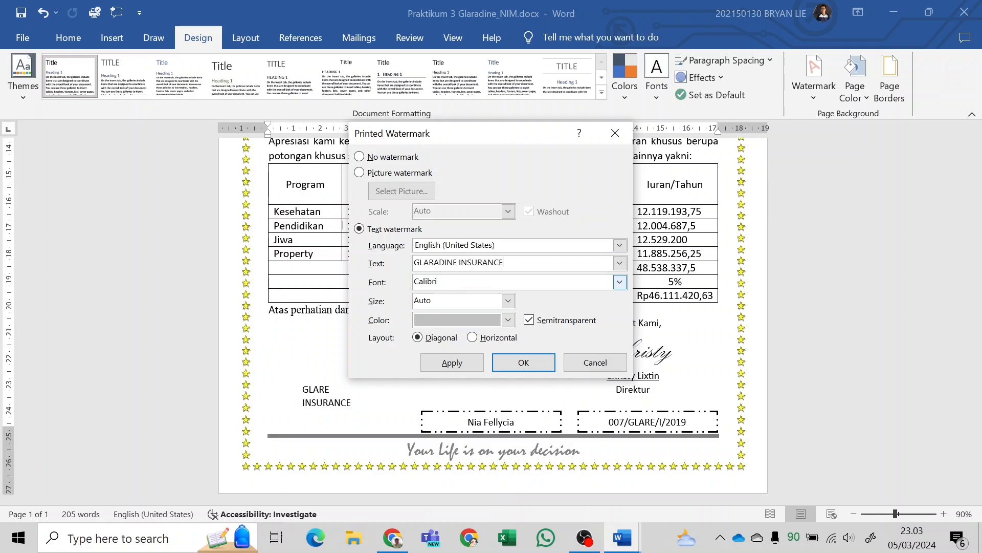
# Set the watermark's colour to black and its font to Cooper Black, and apply it to the letter.
pyautogui.click(509, 320)
pyautogui.click(434, 373)
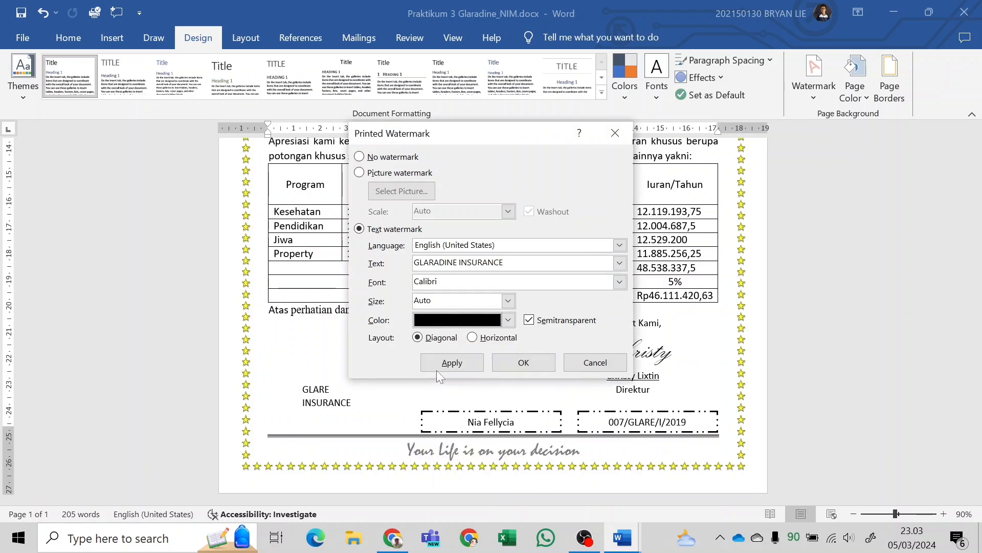
pyautogui.click(531, 323)
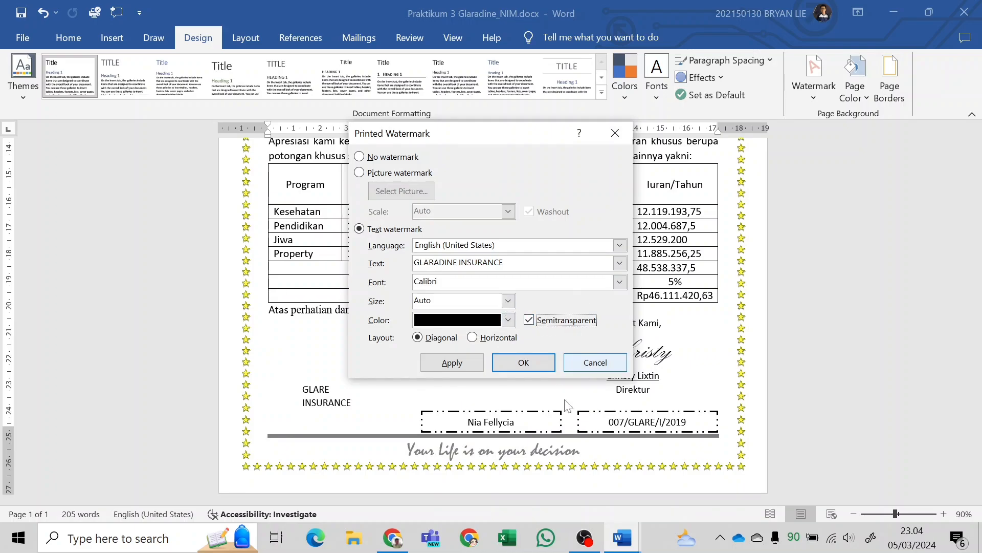
pyautogui.click(622, 282)
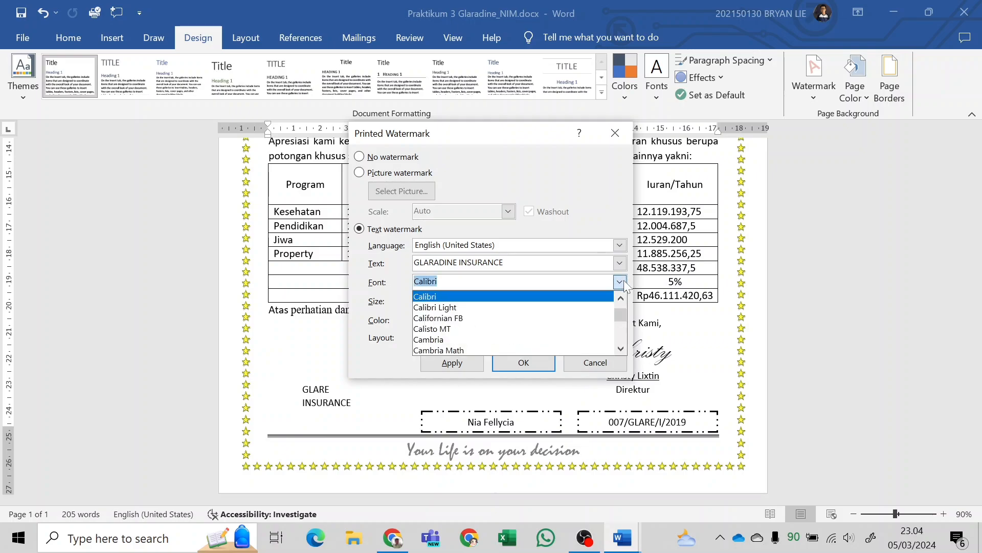
pyautogui.write('COOPER')
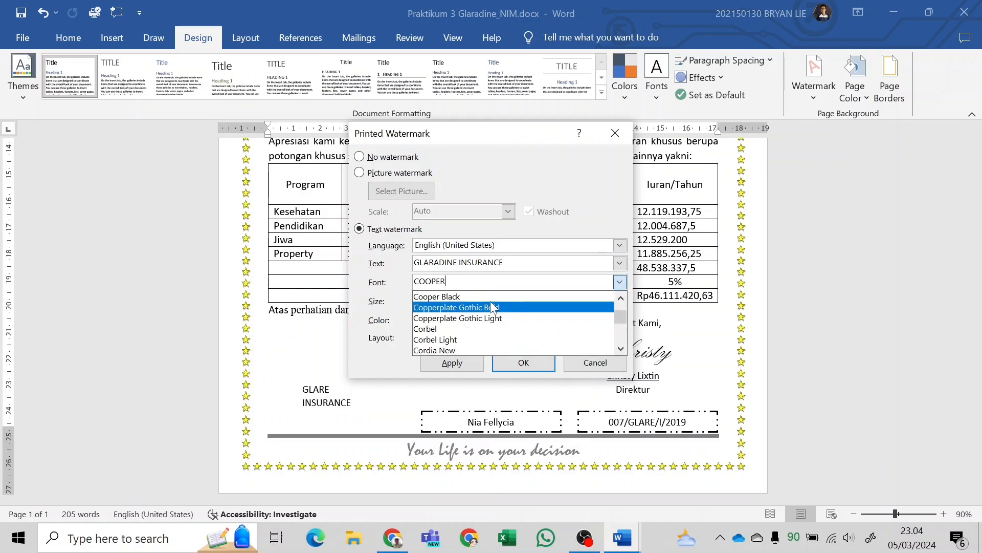
pyautogui.click(450, 296)
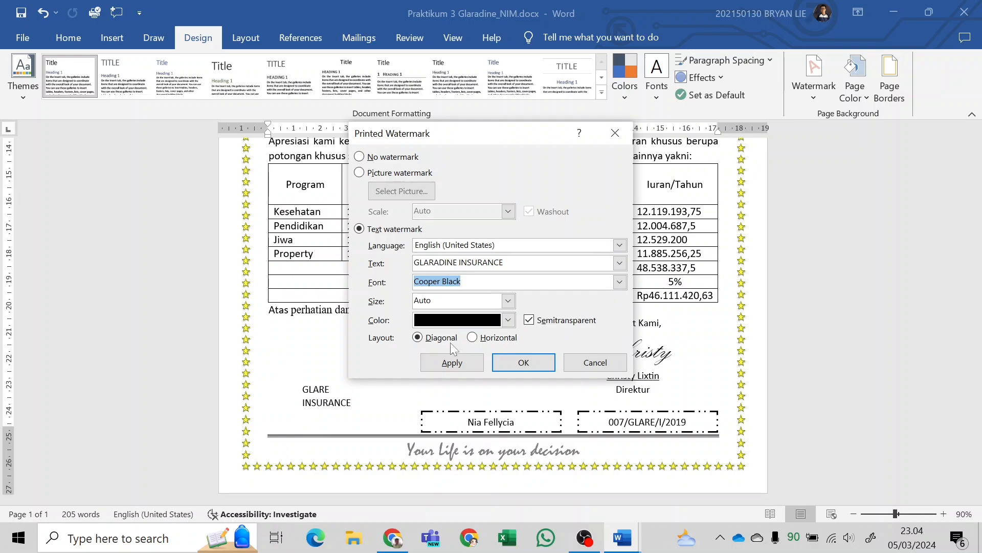
pyautogui.click(465, 361)
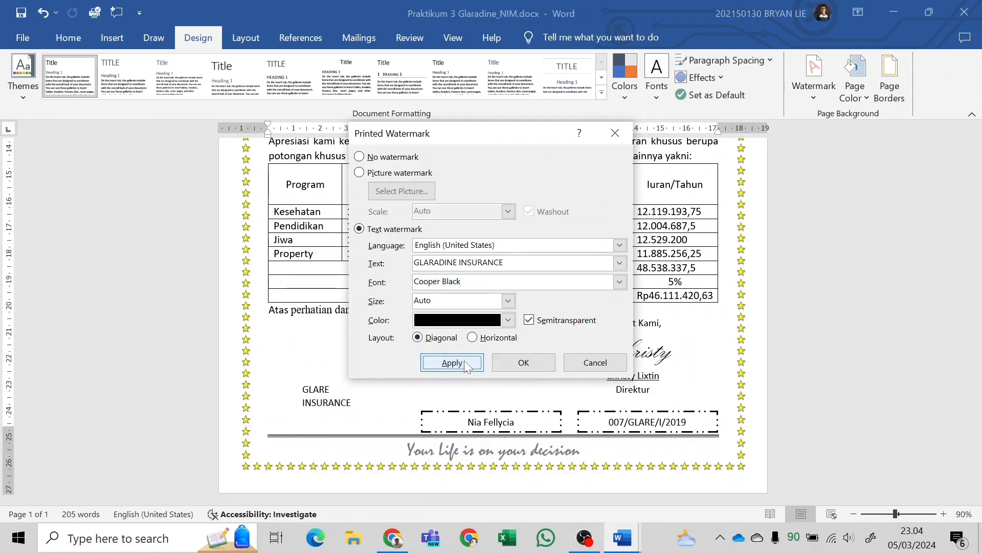
pyautogui.click(578, 362)
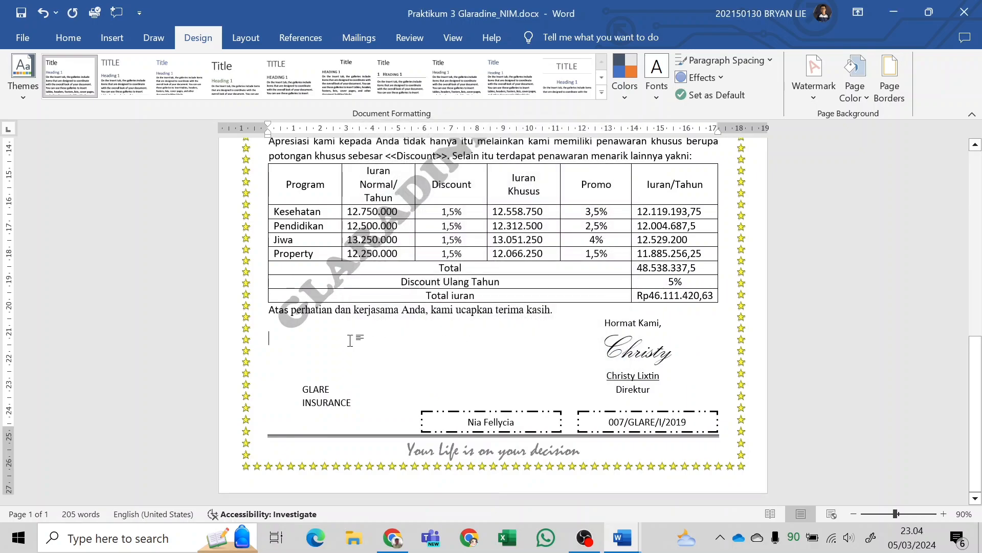
# Compare the letter's watermark, border and coupon with the sample in the module PDF, and look through the task requirements below it.
pyautogui.hotkey('alt', 'Tab')
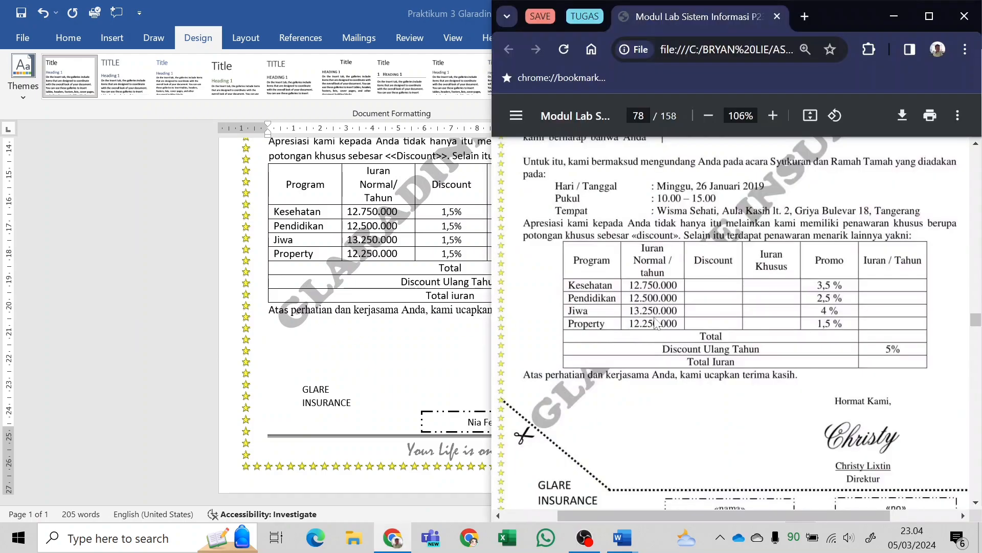
pyautogui.scroll(-3, 563, 398)
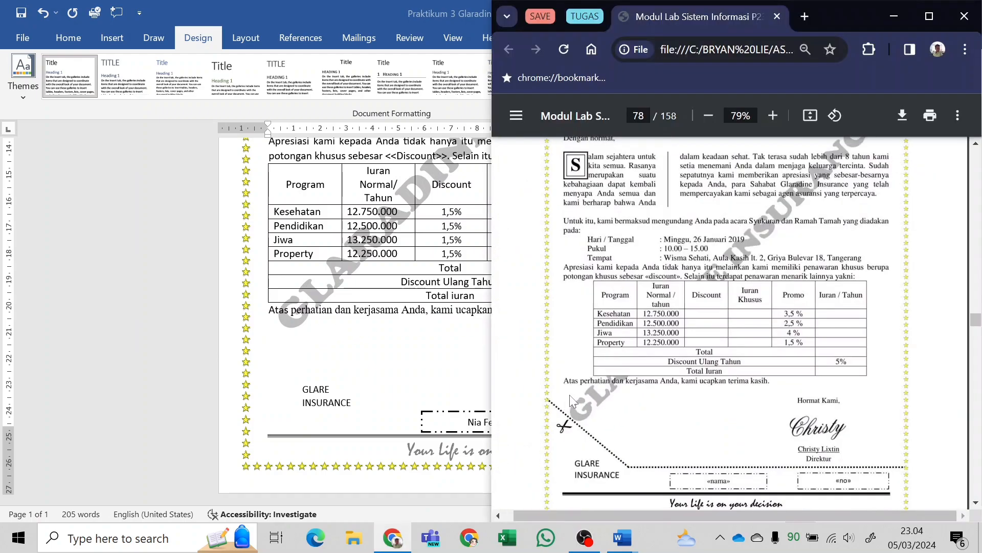
pyautogui.hotkey('alt', 'Tab')
pyautogui.scroll(4, 307, 355)
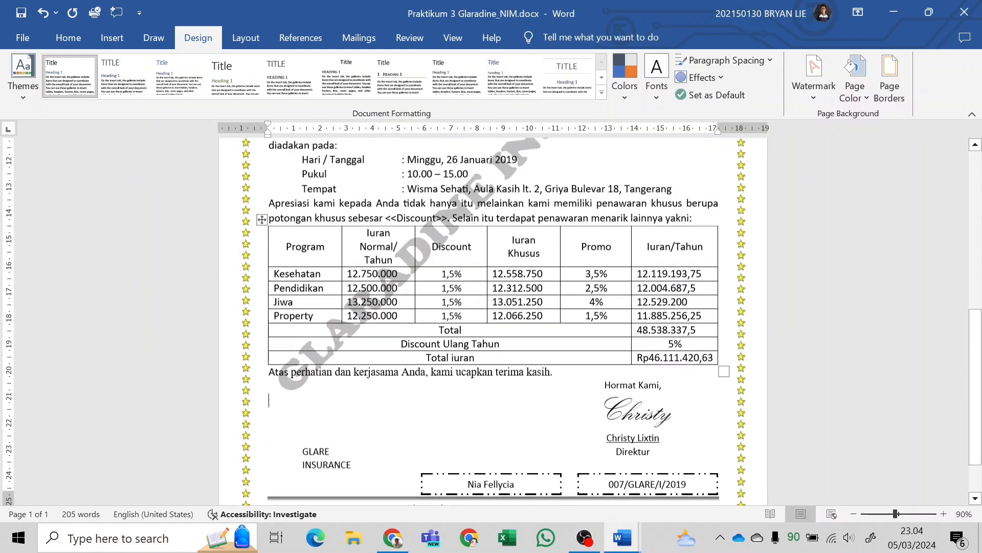
pyautogui.scroll(5, 493, 322)
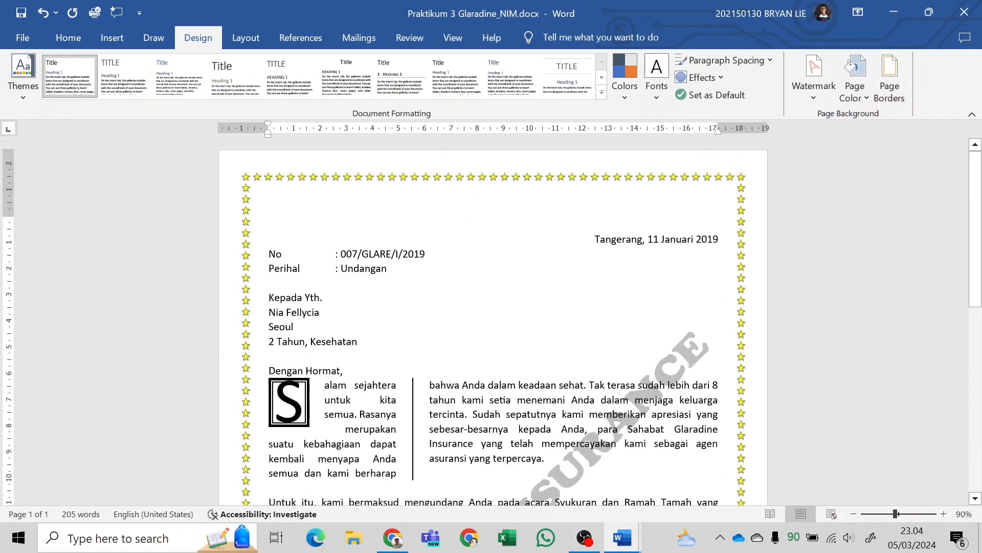
pyautogui.scroll(-5, 493, 322)
pyautogui.hotkey('alt', 'Tab')
pyautogui.scroll(-3, 589, 339)
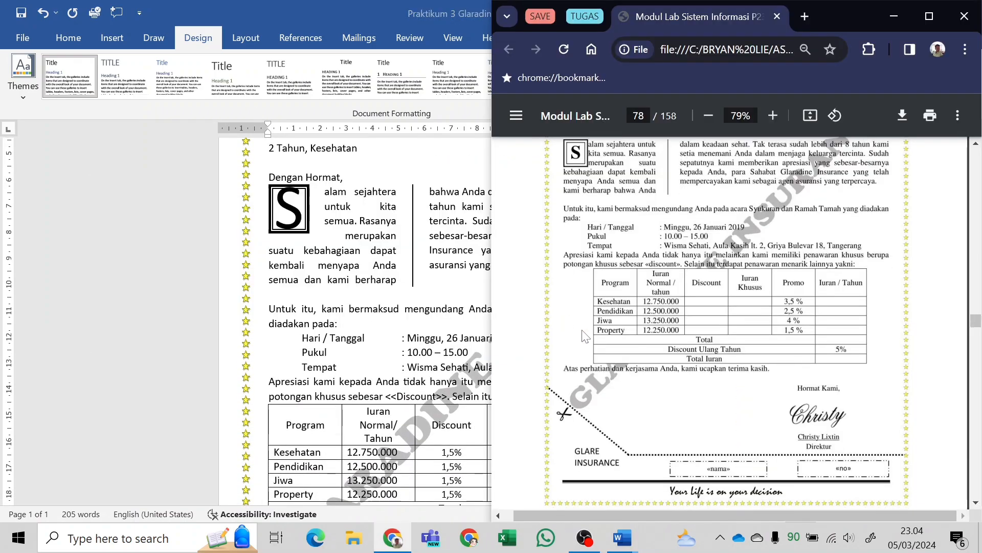
pyautogui.scroll(-2, 589, 339)
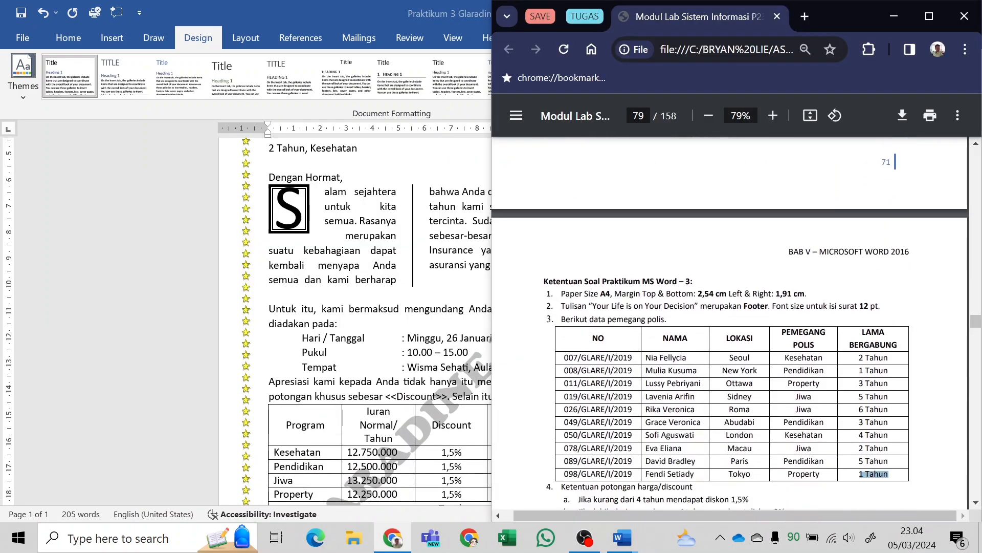
# Set the letter's paper size to A4 in Word and recheck the page requirements in the module PDF.
pyautogui.hotkey('alt', 'Tab')
pyautogui.scroll(-3, 494, 322)
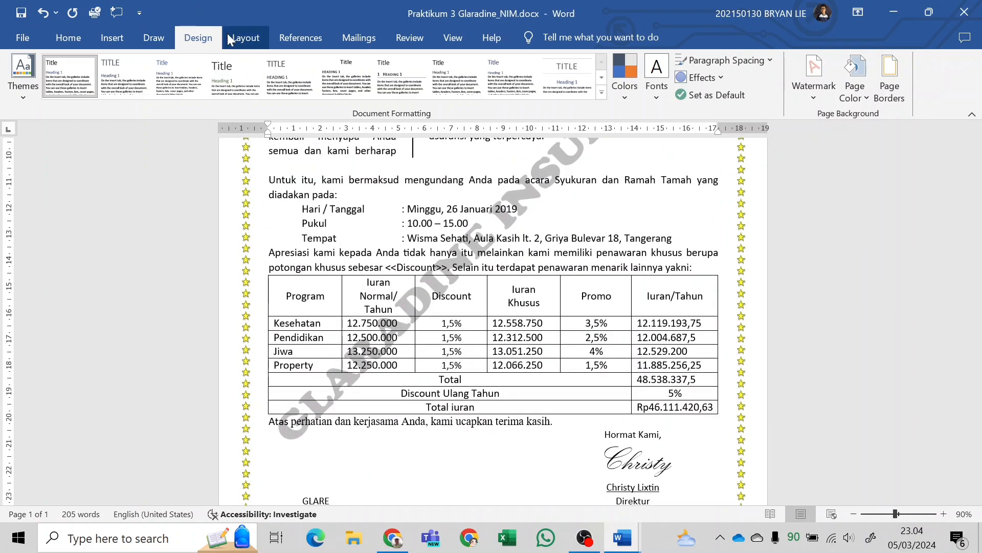
pyautogui.click(245, 37)
pyautogui.click(107, 82)
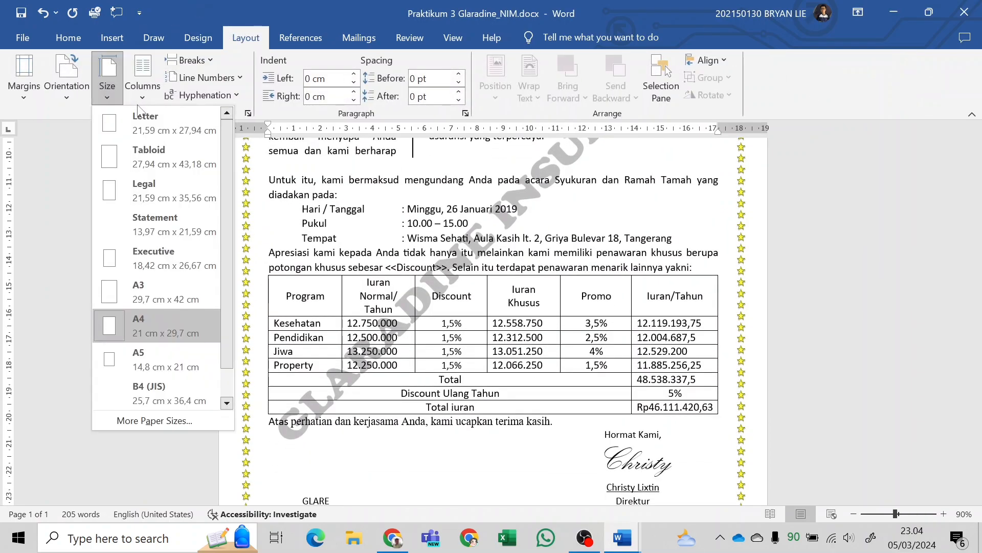
pyautogui.click(173, 330)
pyautogui.scroll(-2, 384, 358)
pyautogui.hotkey('alt', 'Tab')
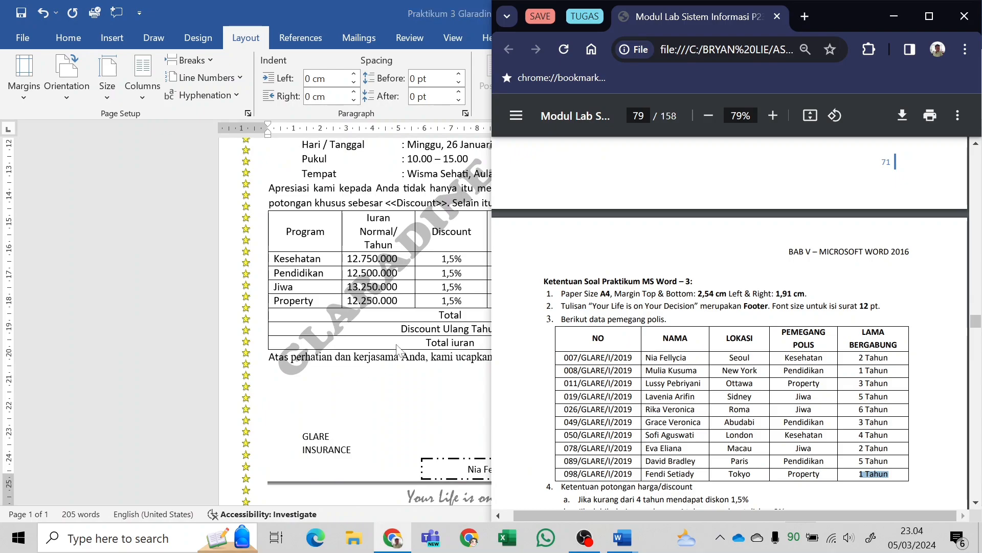
# Shade the whole premium table in the letter with White, Background 1.
pyautogui.hotkey('alt', 'Tab')
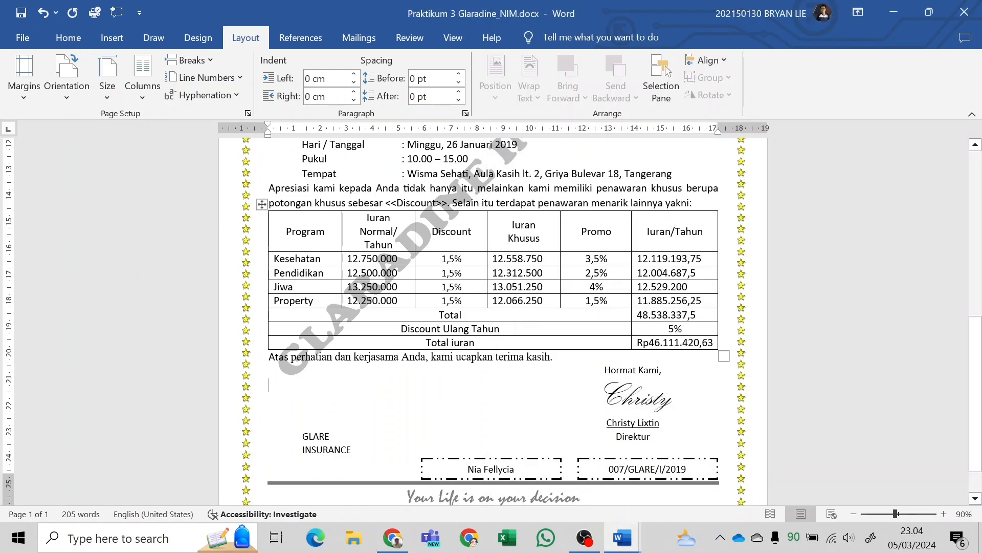
pyautogui.moveTo(287, 232)
pyautogui.mouseDown()
pyautogui.moveTo(460, 233)
pyautogui.moveTo(676, 287)
pyautogui.moveTo(714, 343)
pyautogui.mouseUp()
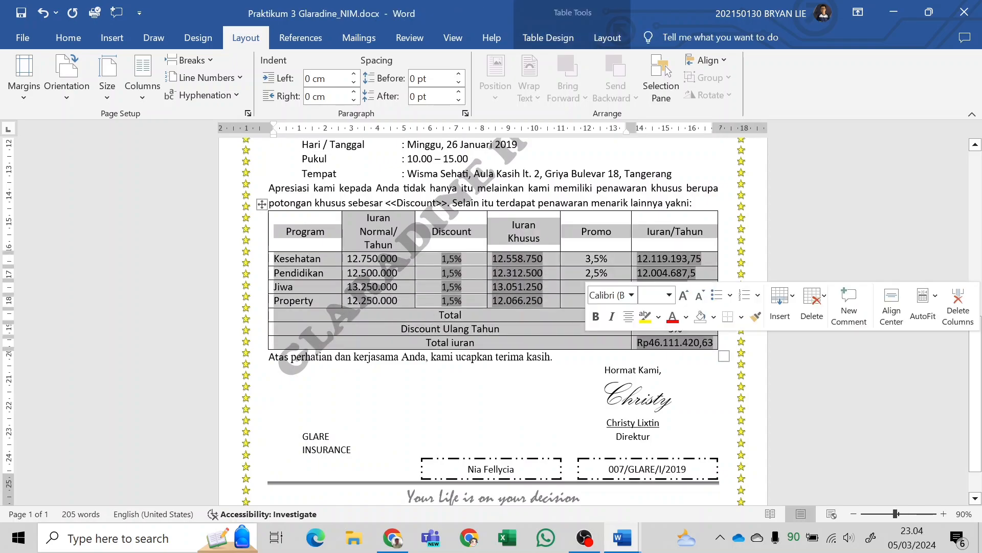
pyautogui.press('F9')
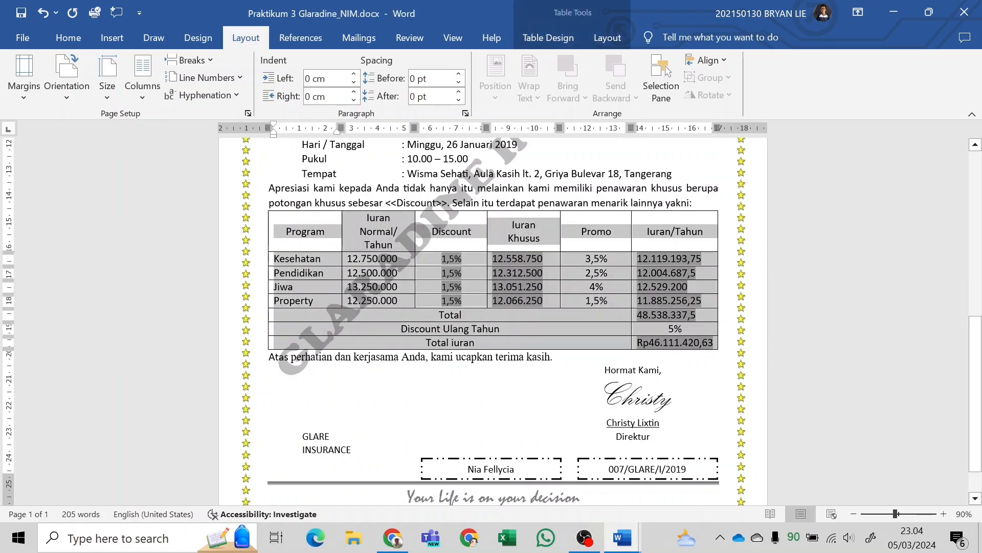
pyautogui.click(593, 41)
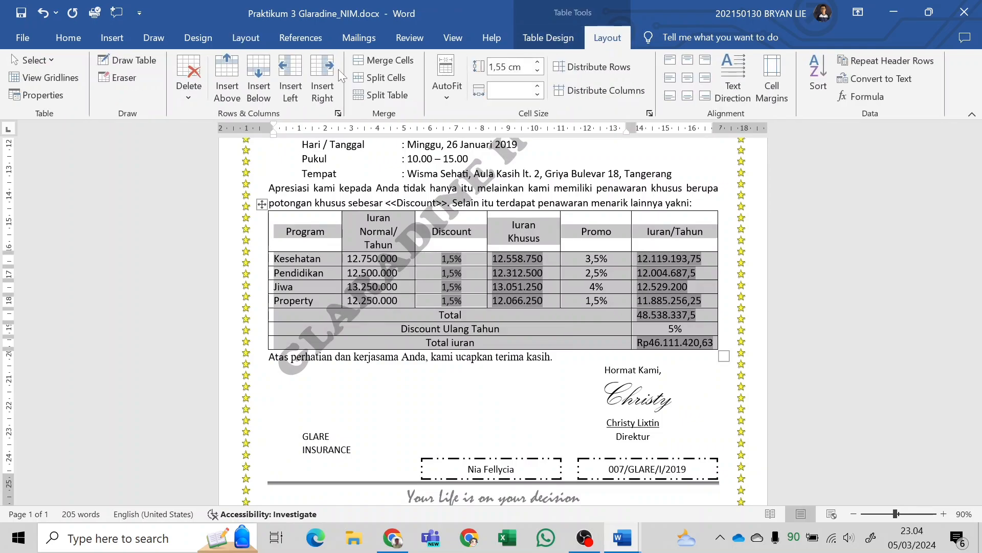
pyautogui.click(553, 36)
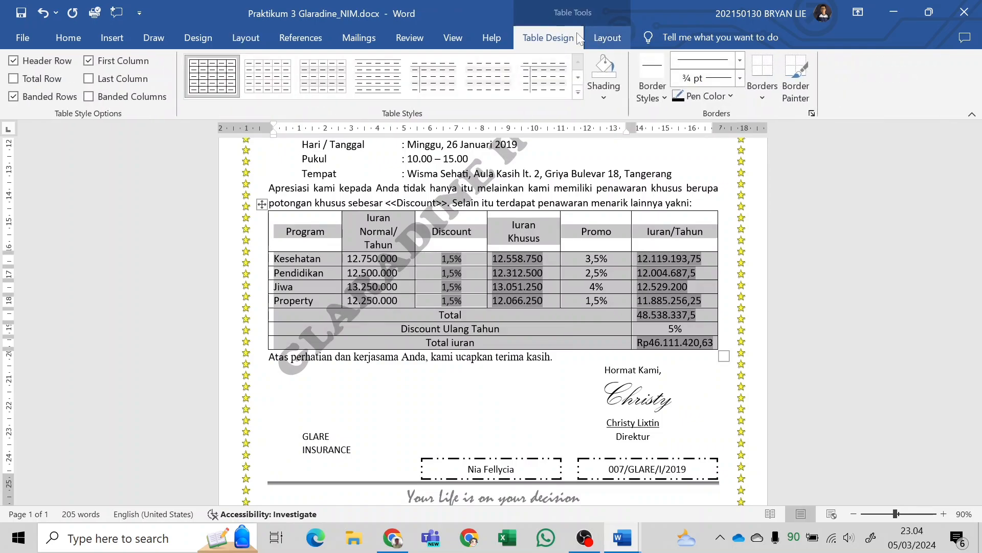
pyautogui.click(604, 98)
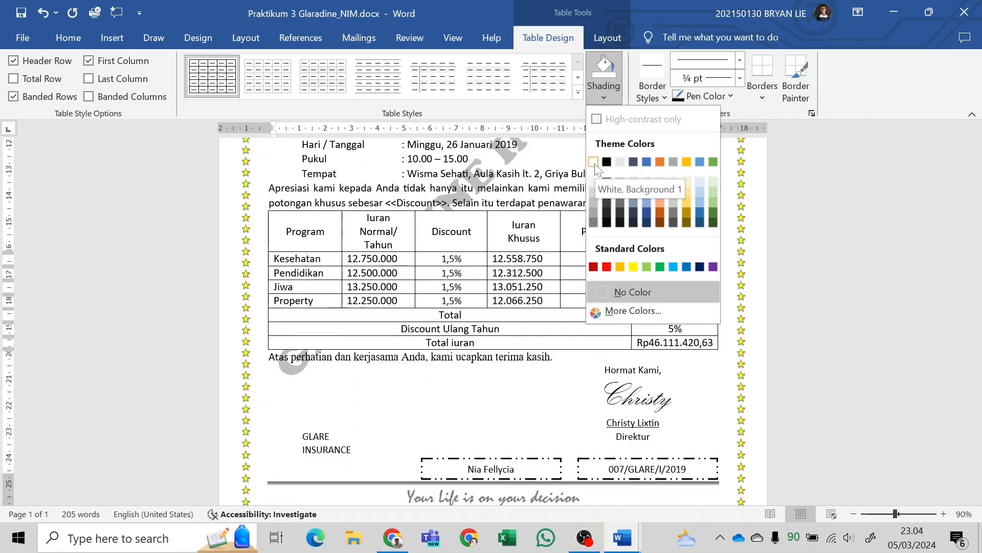
pyautogui.click(594, 162)
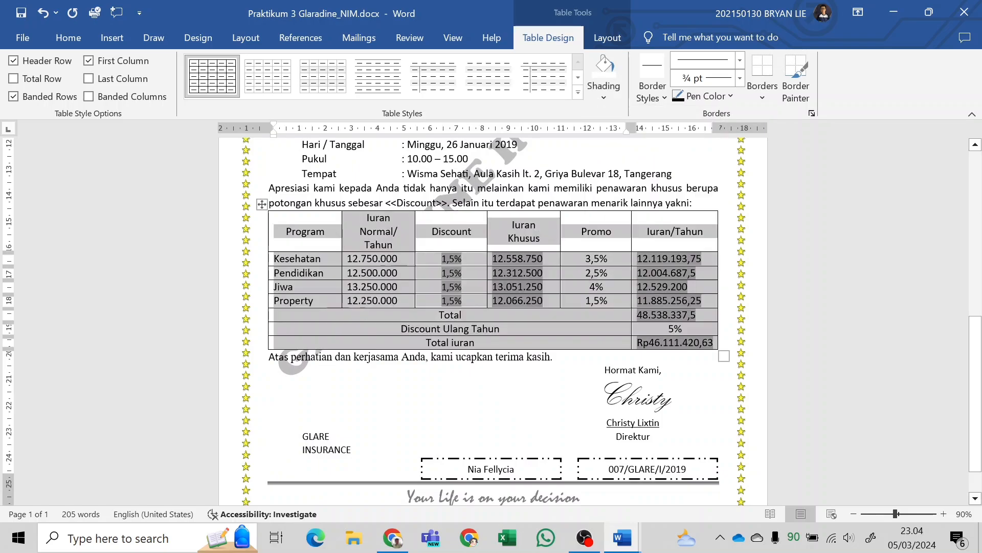
pyautogui.click(314, 368)
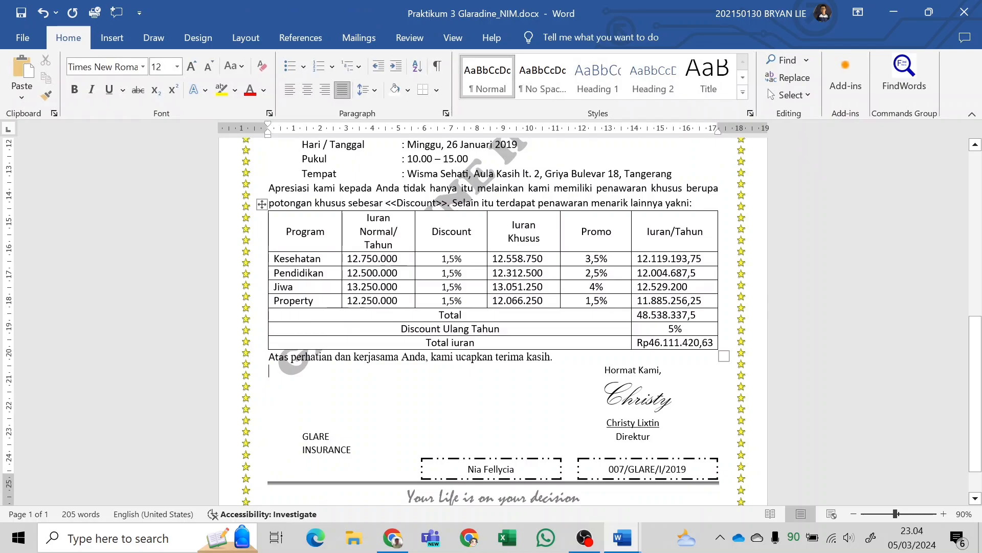
pyautogui.scroll(1, 459, 219)
pyautogui.scroll(-3, 459, 219)
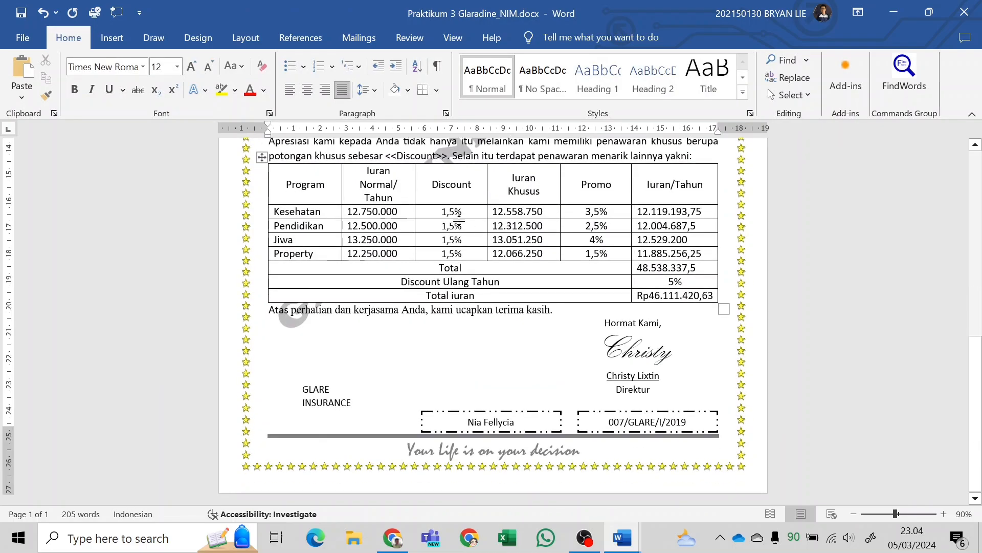
# Check the coupon's cut line in the module PDF and draw a diagonal line about 3.95 cm high and 5.26 cm wide above GLARE INSURANCE.
pyautogui.hotkey('alt', 'Tab')
pyautogui.scroll(5, 614, 342)
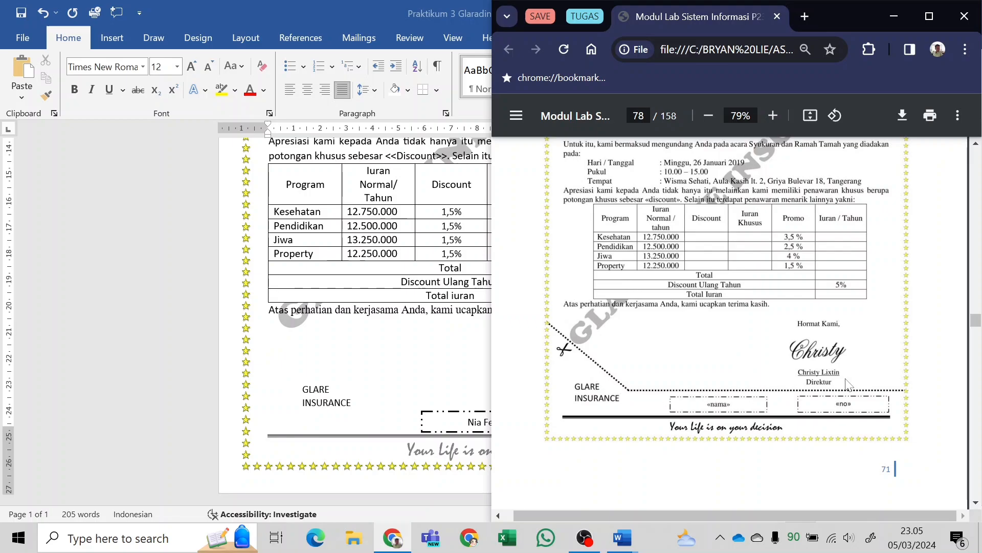
pyautogui.hotkey('alt', 'Tab')
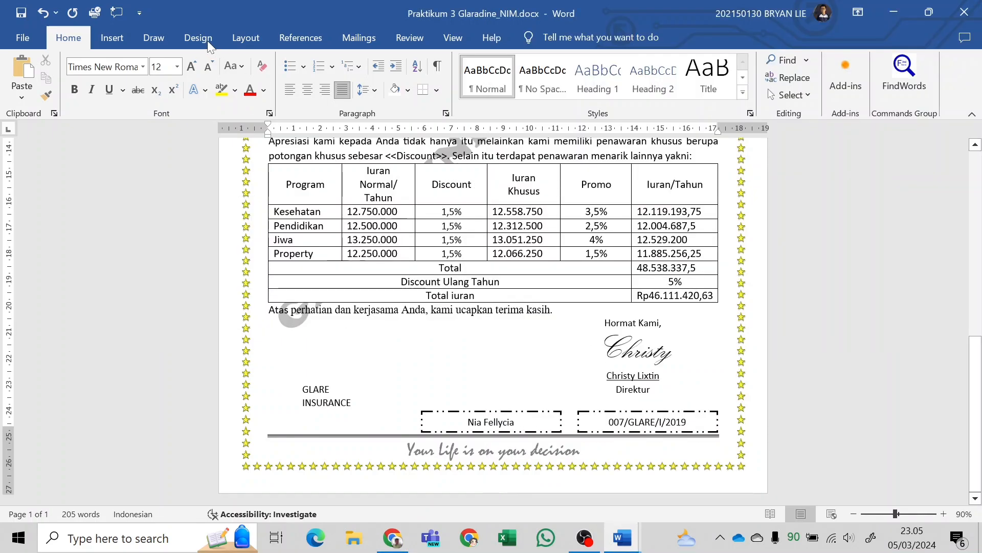
pyautogui.click(130, 37)
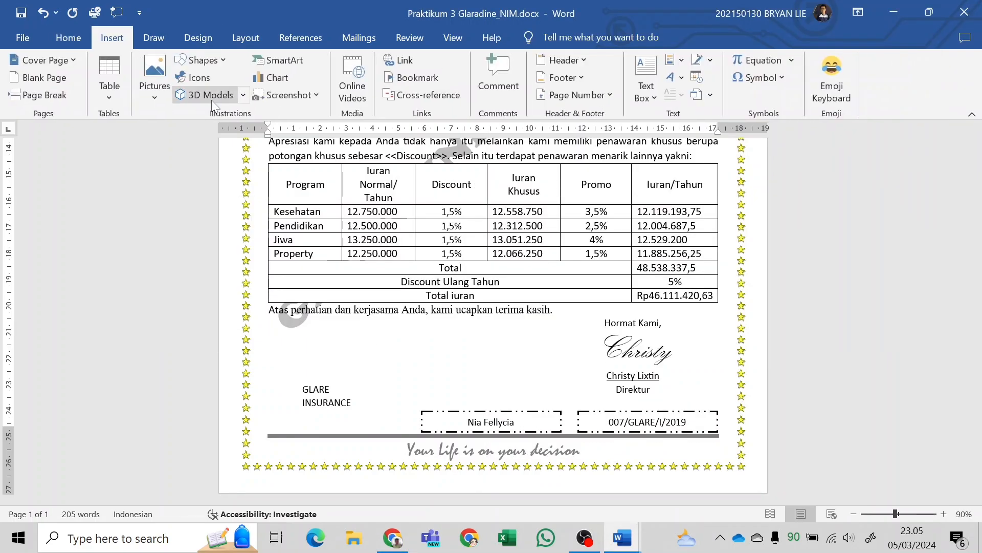
pyautogui.click(206, 64)
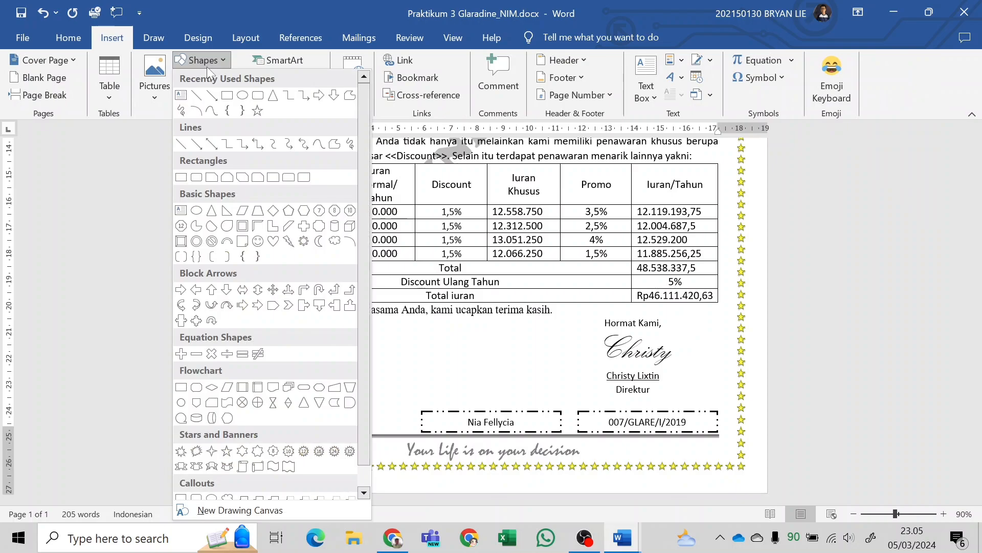
pyautogui.click(197, 97)
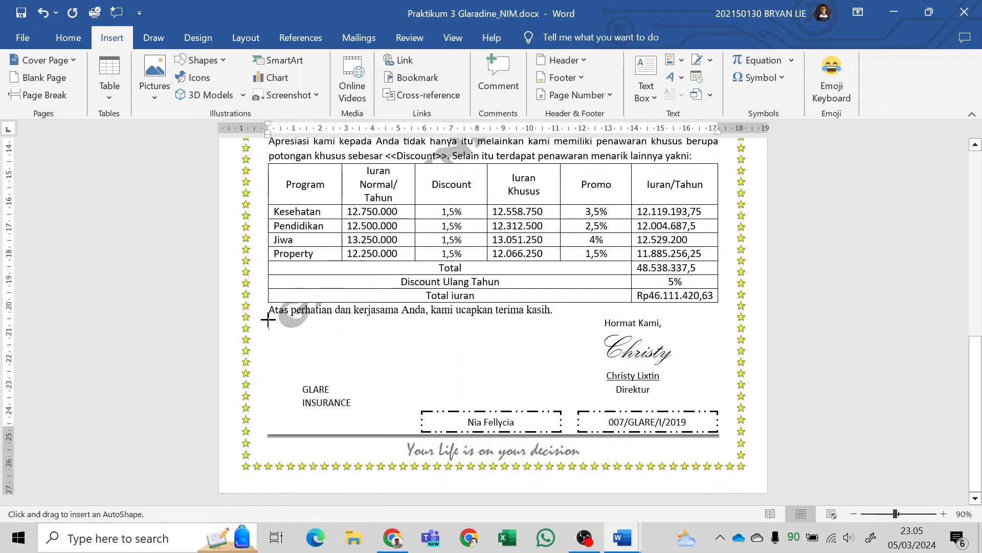
pyautogui.moveTo(248, 305); pyautogui.dragTo(385, 408)
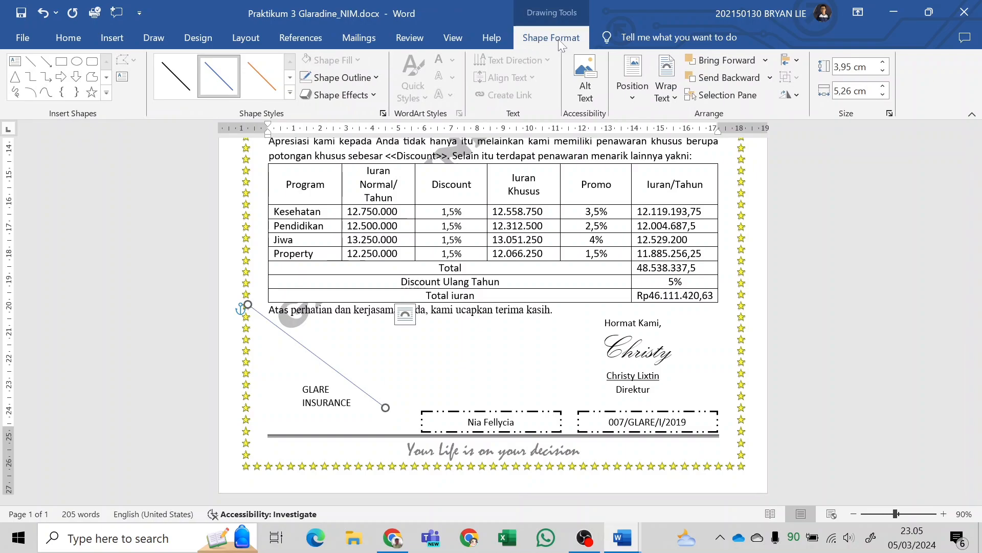
# Give the coupon's diagonal line the Round Dot dash style.
pyautogui.click(290, 95)
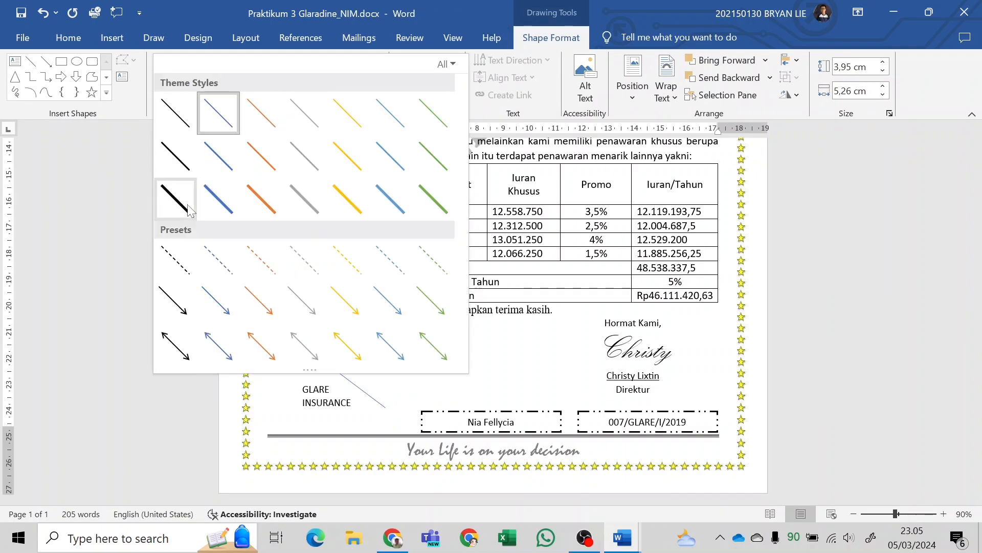
pyautogui.click(124, 163)
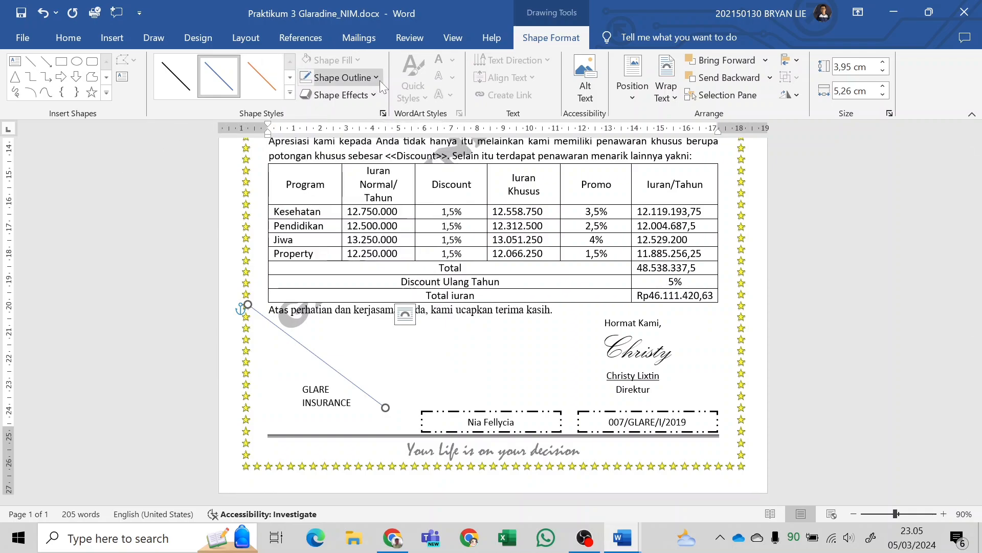
pyautogui.click(364, 79)
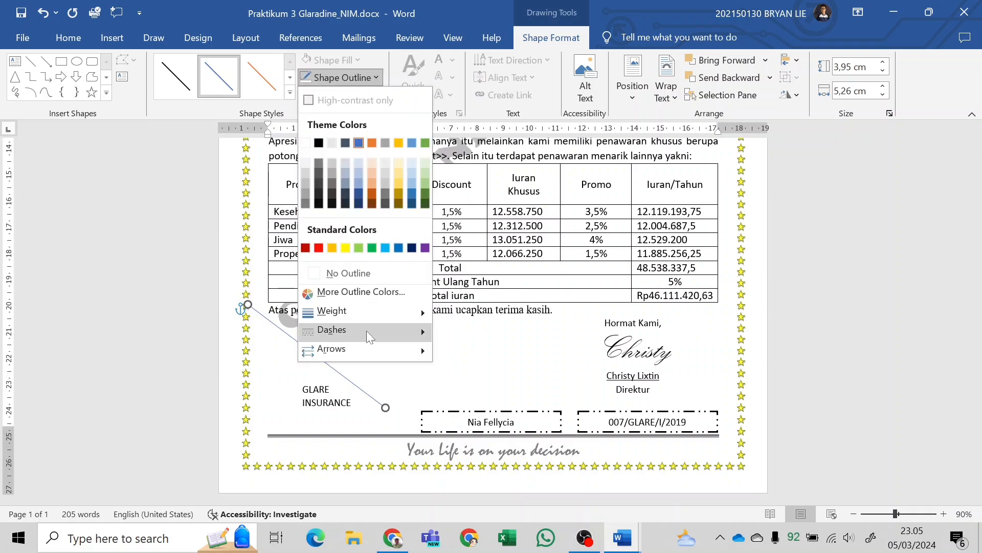
pyautogui.moveTo(366, 330)
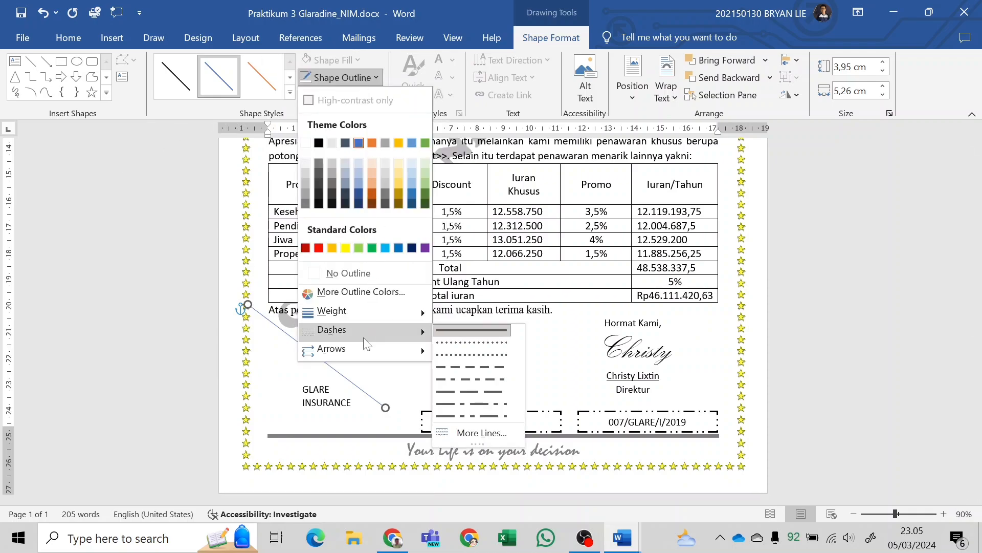
pyautogui.click(452, 343)
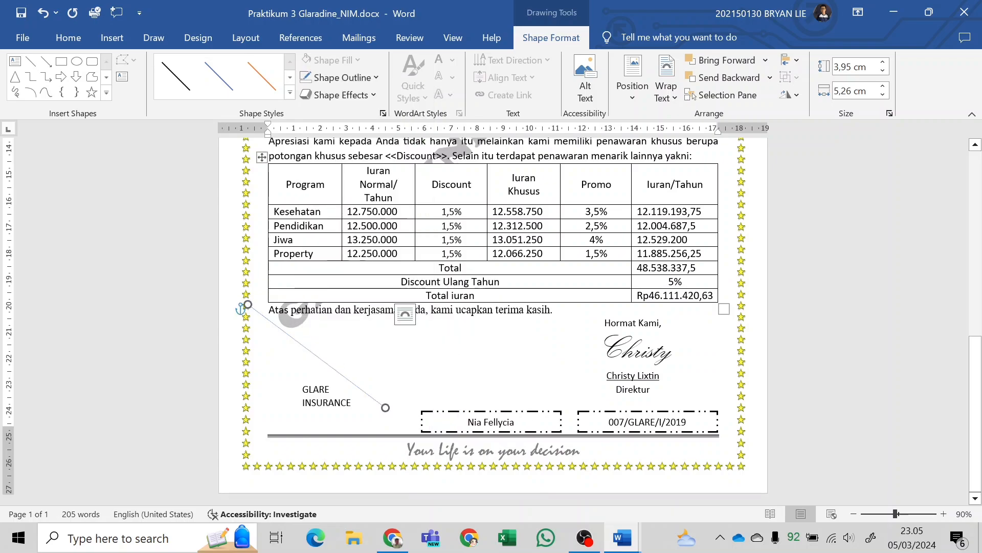
# Set the coupon's diagonal line to a 1½ pt weight and black colour.
pyautogui.click(342, 77)
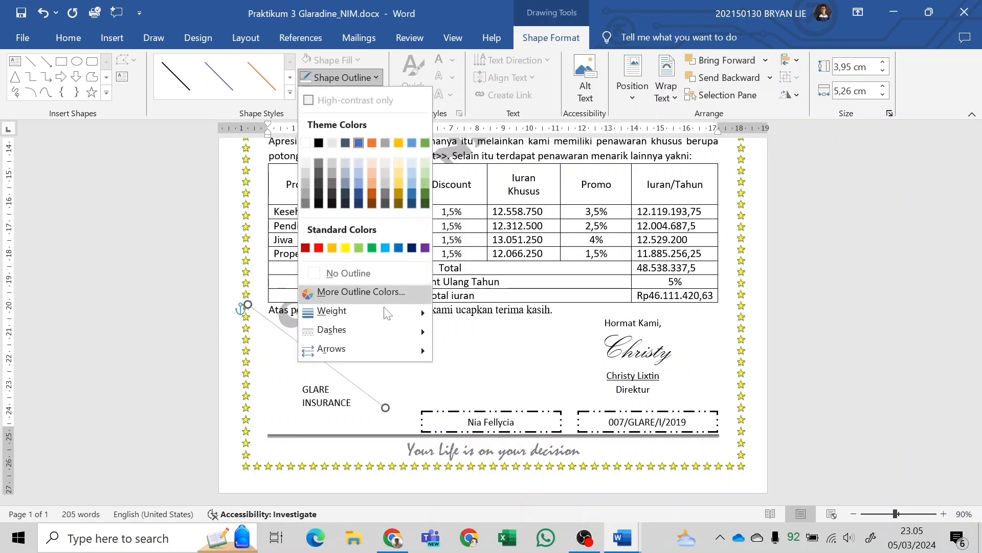
pyautogui.moveTo(385, 315)
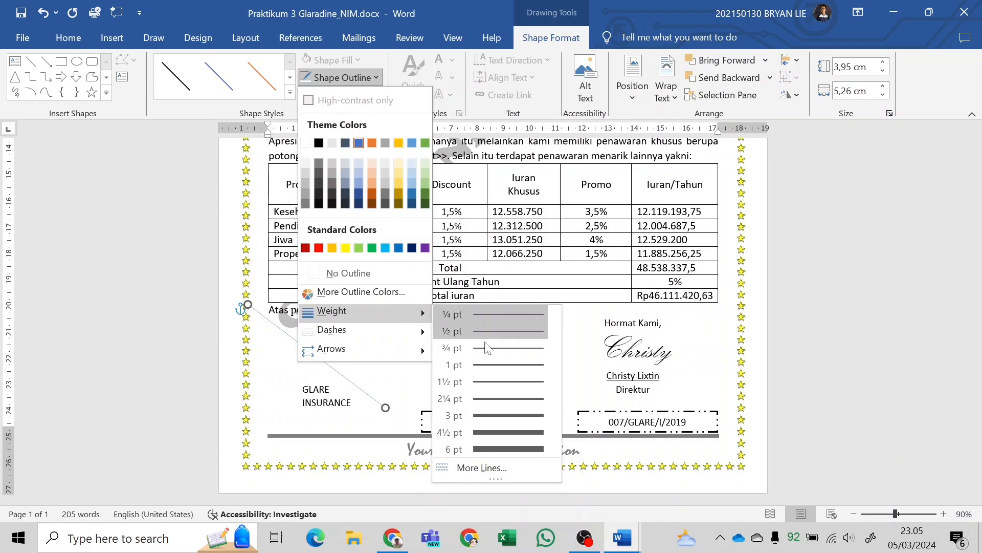
pyautogui.click(505, 383)
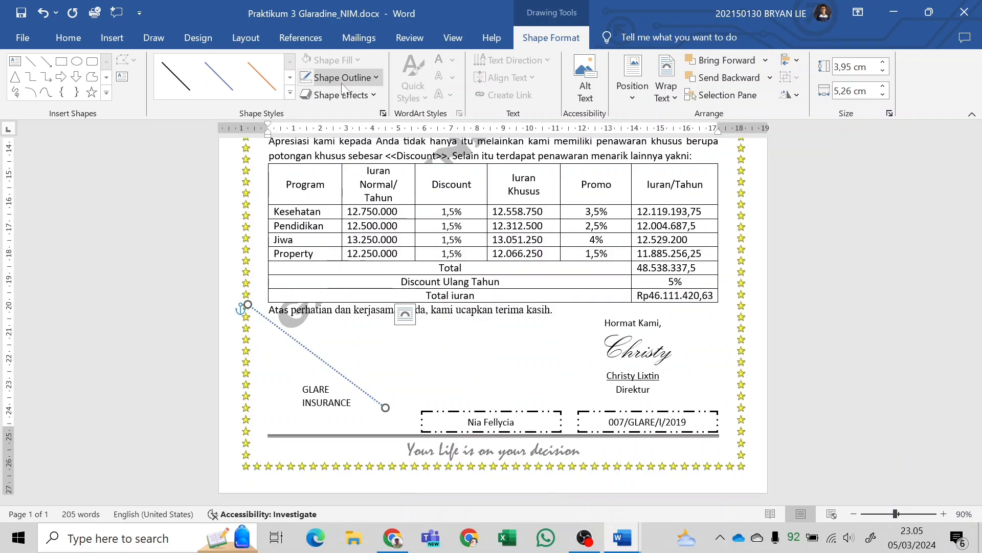
pyautogui.click(357, 83)
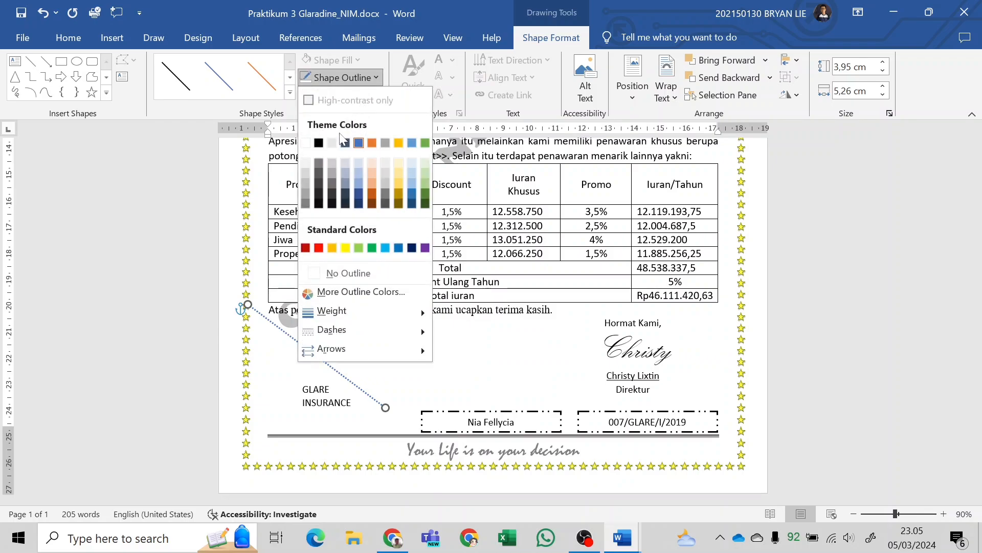
pyautogui.click(319, 144)
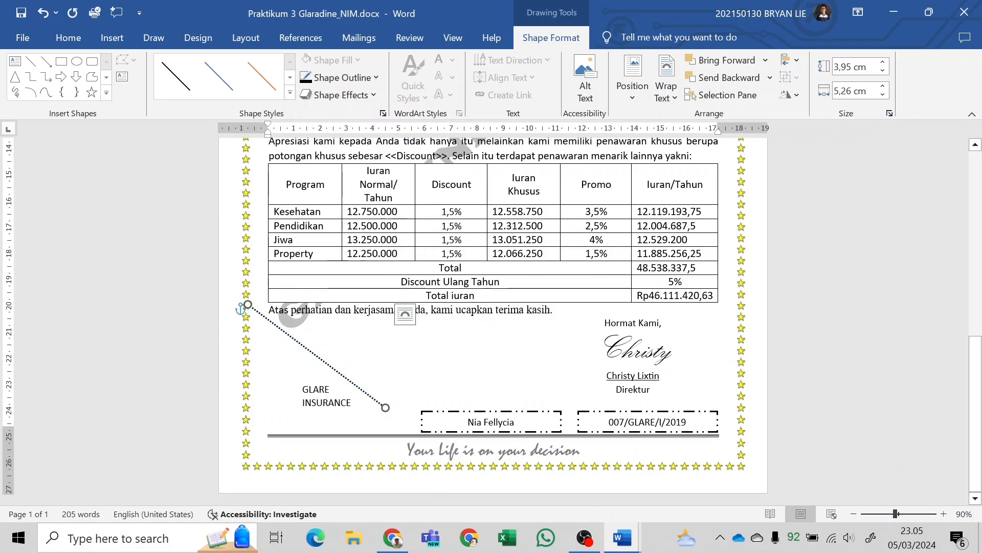
# Compare the dotted cut line with the sample in the module PDF and set the diagonal line's weight to 2¼ pt.
pyautogui.hotkey('alt', 'Tab')
pyautogui.scroll(5, 601, 342)
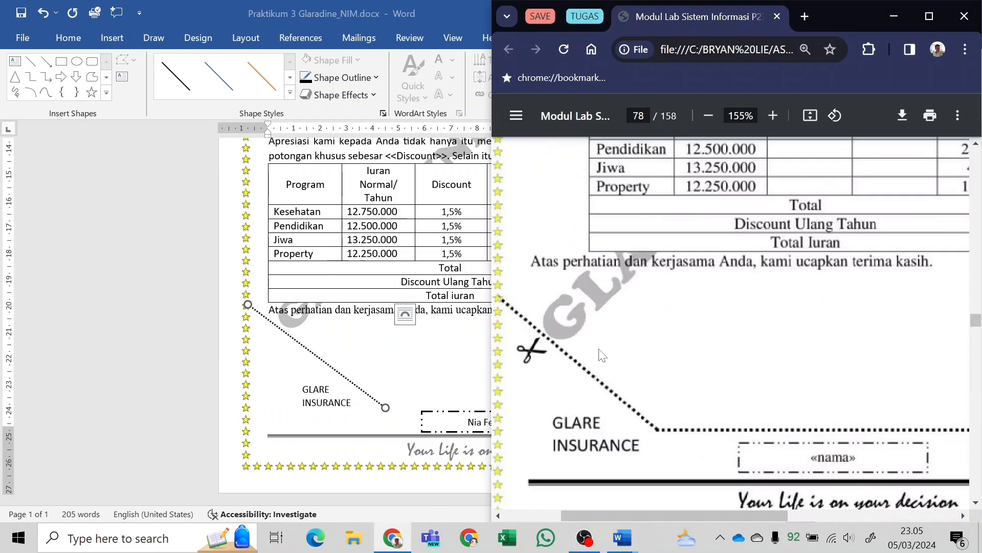
pyautogui.hotkey('alt', 'Tab')
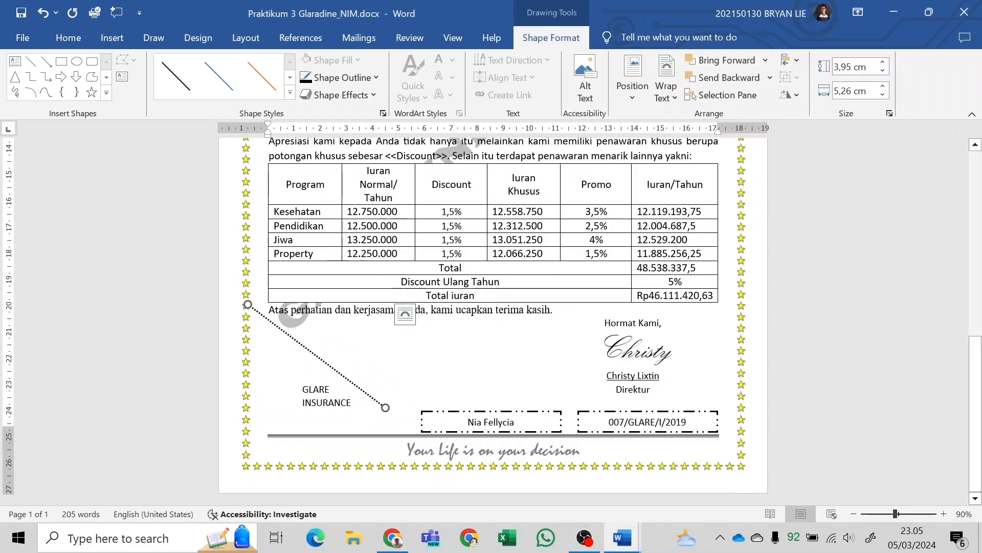
pyautogui.scroll(2, 391, 361)
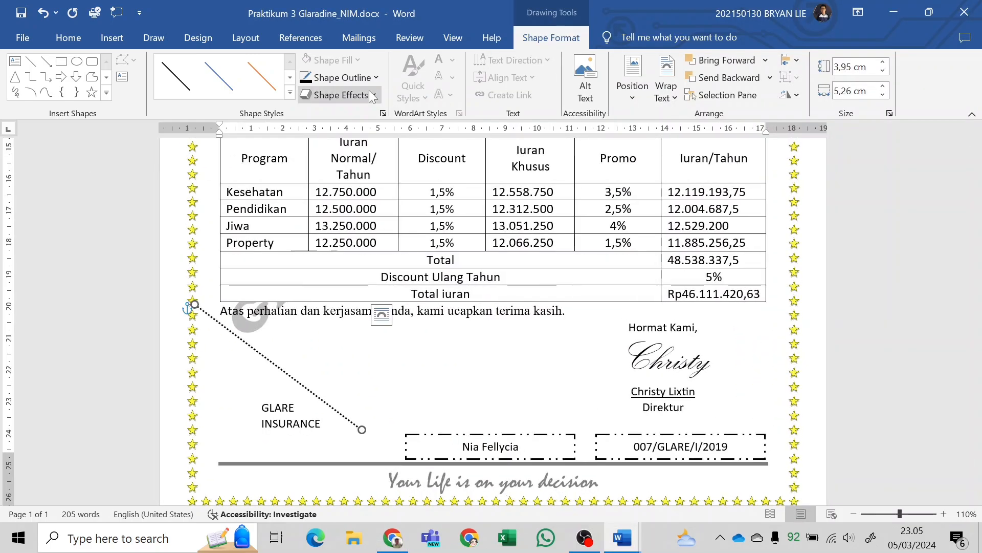
pyautogui.click(353, 77)
pyautogui.moveTo(376, 317)
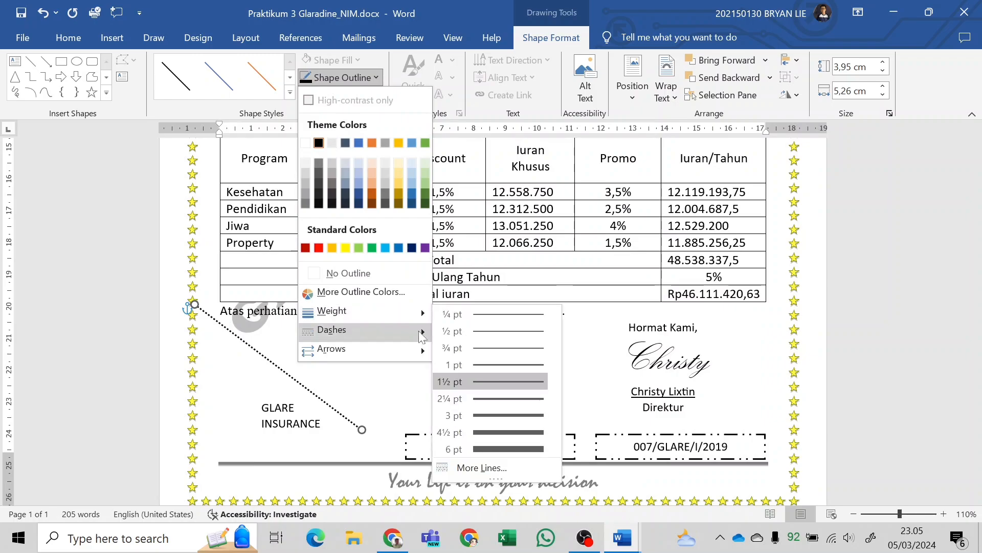
pyautogui.click(483, 401)
pyautogui.click(486, 407)
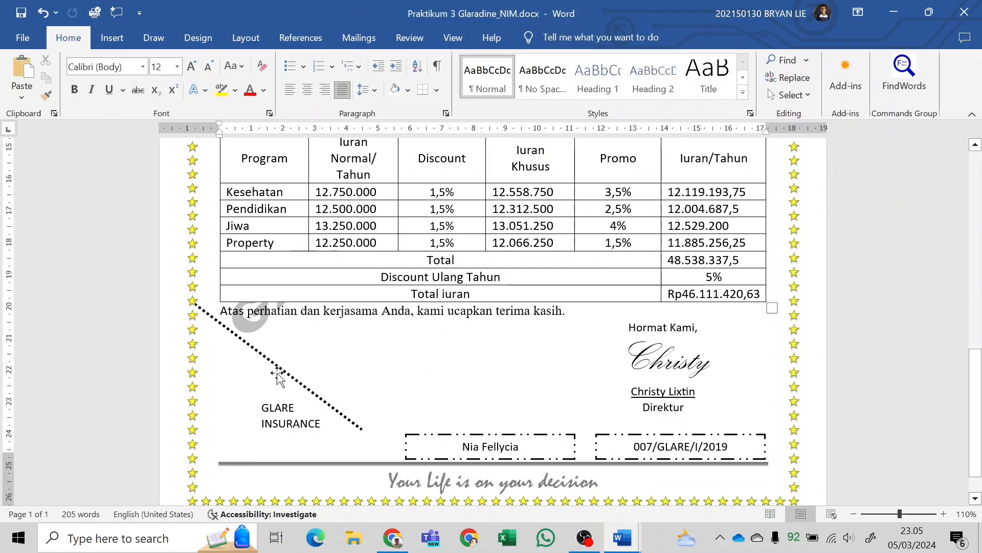
# Apply the 2¼ pt weight to the coupon's dotted diagonal line and compare it with the sample in the module PDF.
pyautogui.click(278, 376)
pyautogui.click(542, 40)
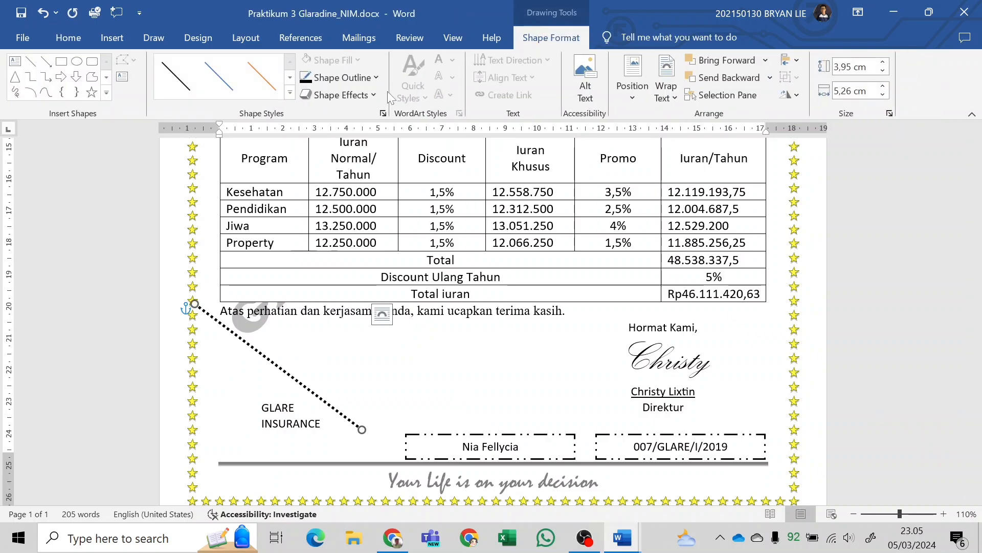
pyautogui.click(342, 77)
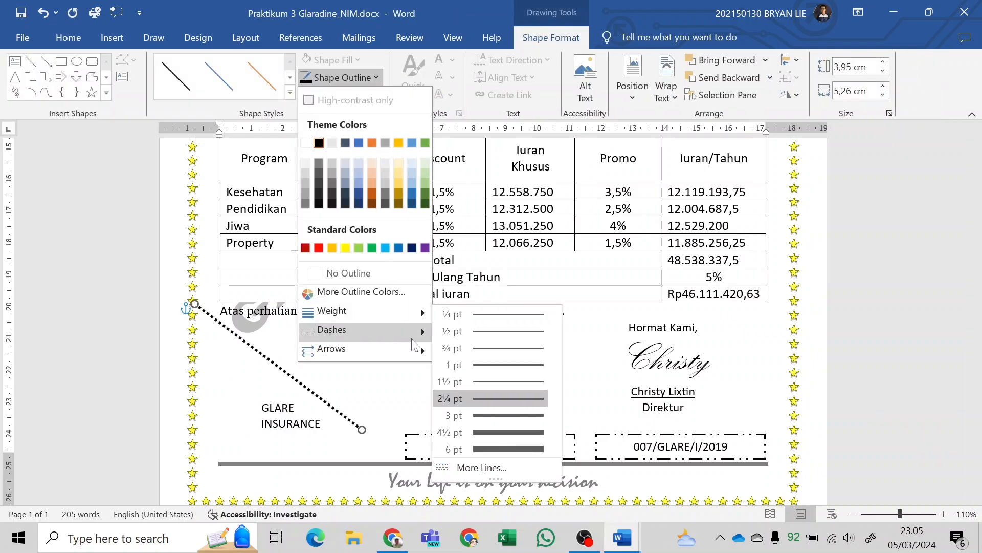
pyautogui.click(498, 399)
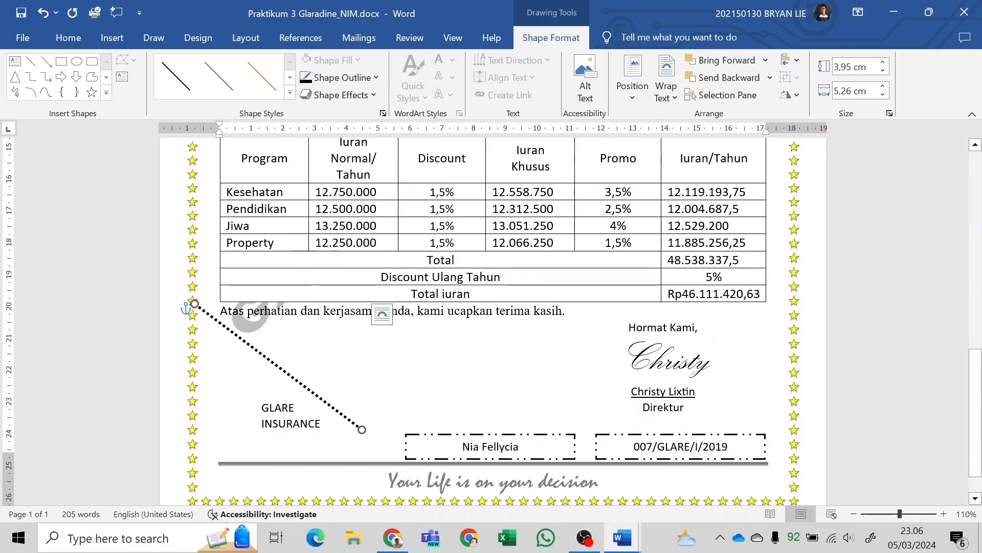
pyautogui.hotkey('alt', 'Tab')
pyautogui.hotkey('alt', 'Tab')
pyautogui.click(278, 369)
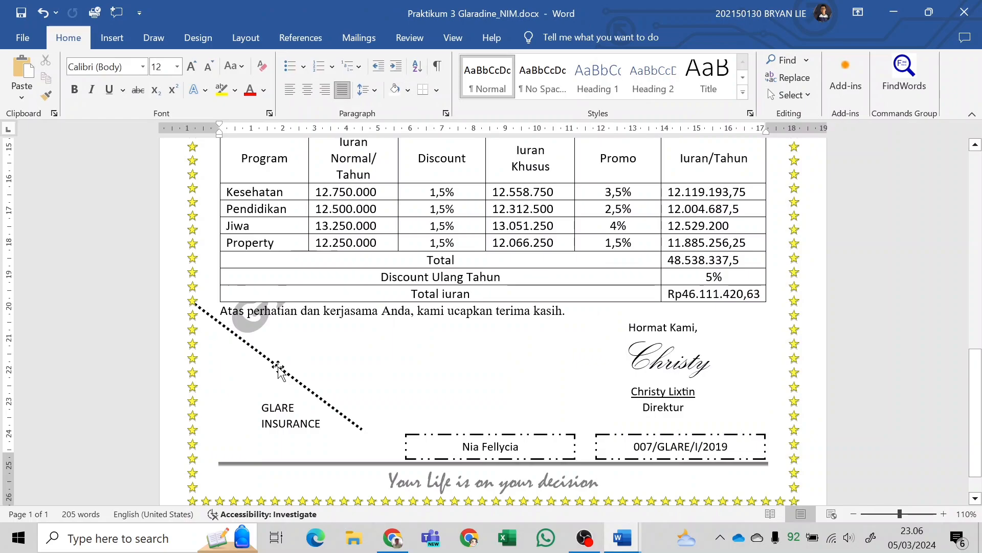
pyautogui.click(279, 370)
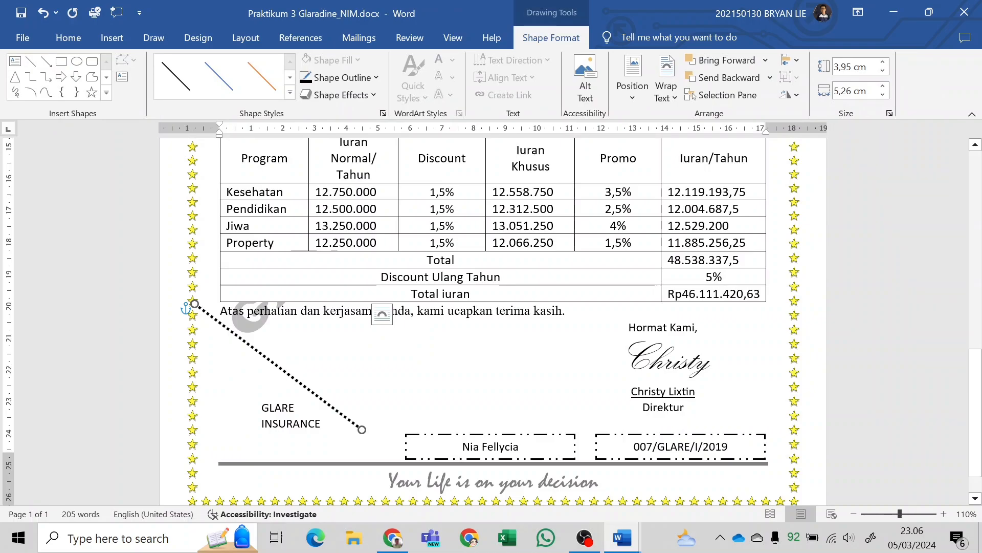
pyautogui.click(421, 384)
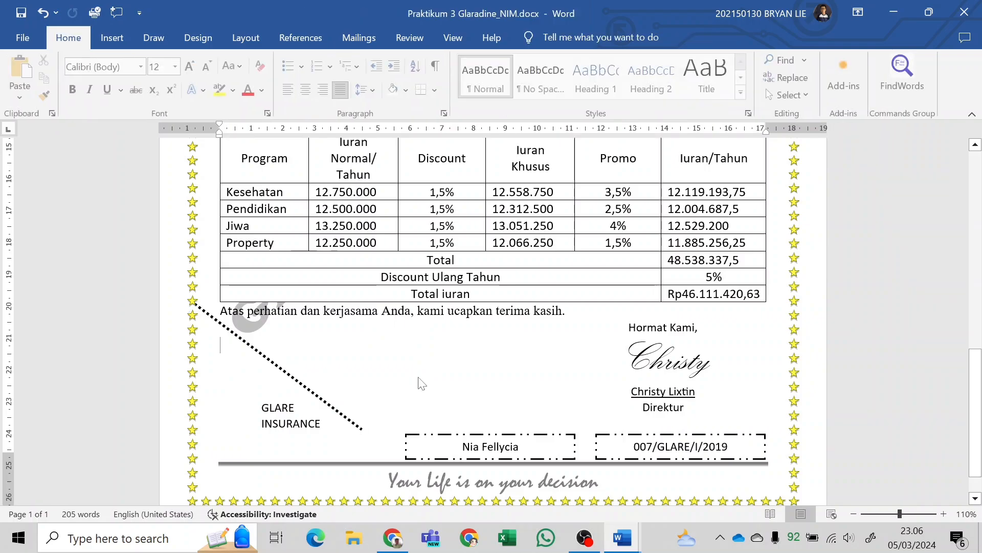
pyautogui.hotkey('ctrl', 'v')
pyautogui.hotkey('ctrl', 'z')
# Duplicate the coupon's dotted diagonal line, keeping the source formatting of the pasted copy.
pyautogui.click(302, 382)
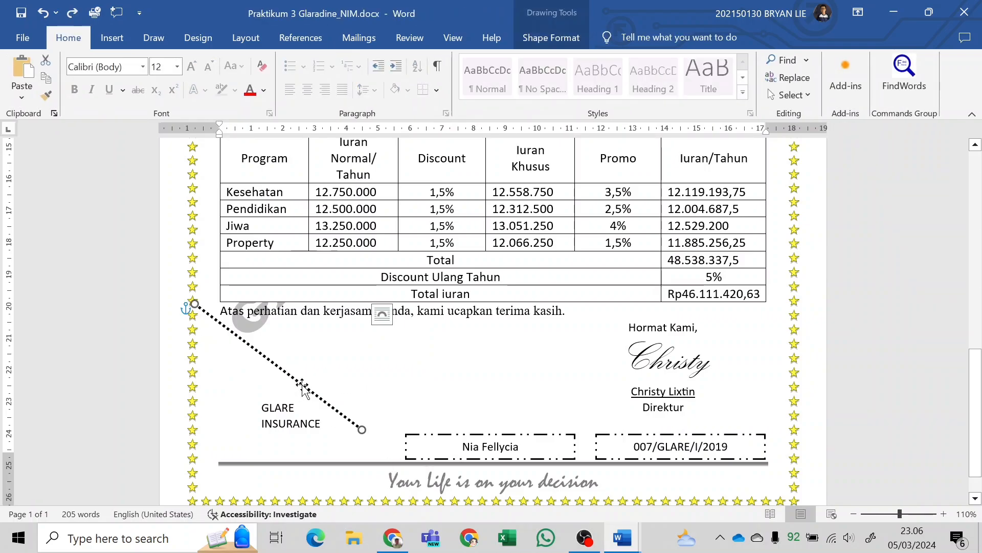
pyautogui.rightClick(301, 384)
pyautogui.click(343, 146)
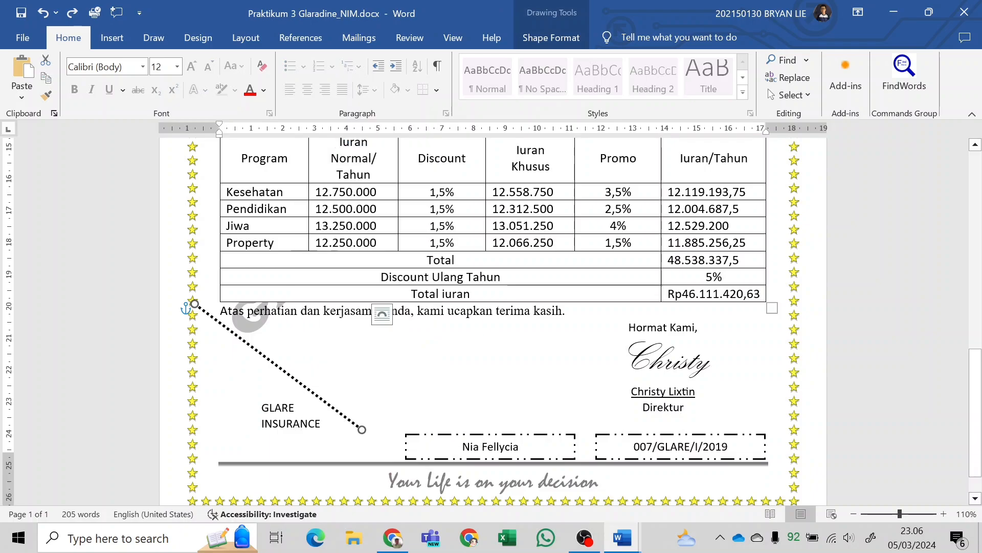
pyautogui.rightClick(360, 381)
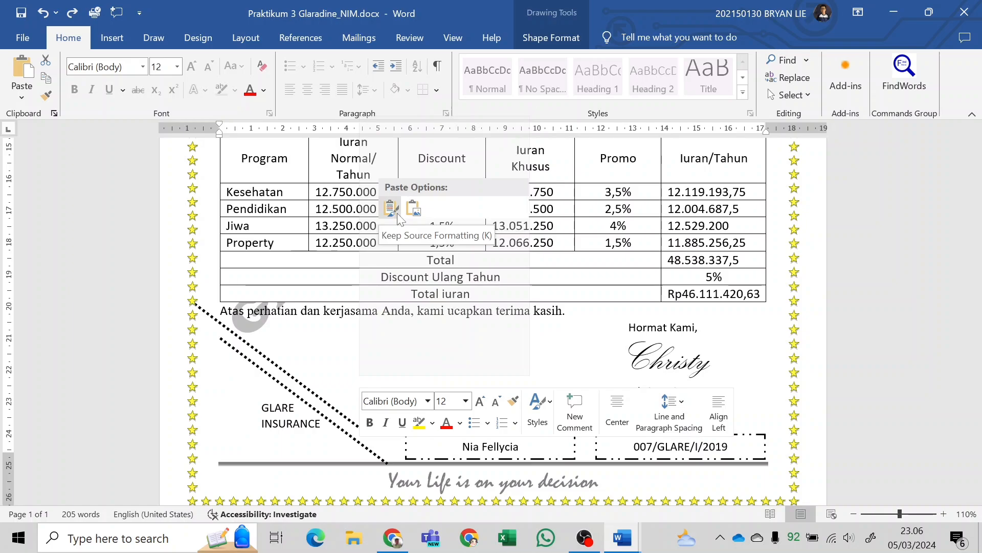
pyautogui.click(397, 214)
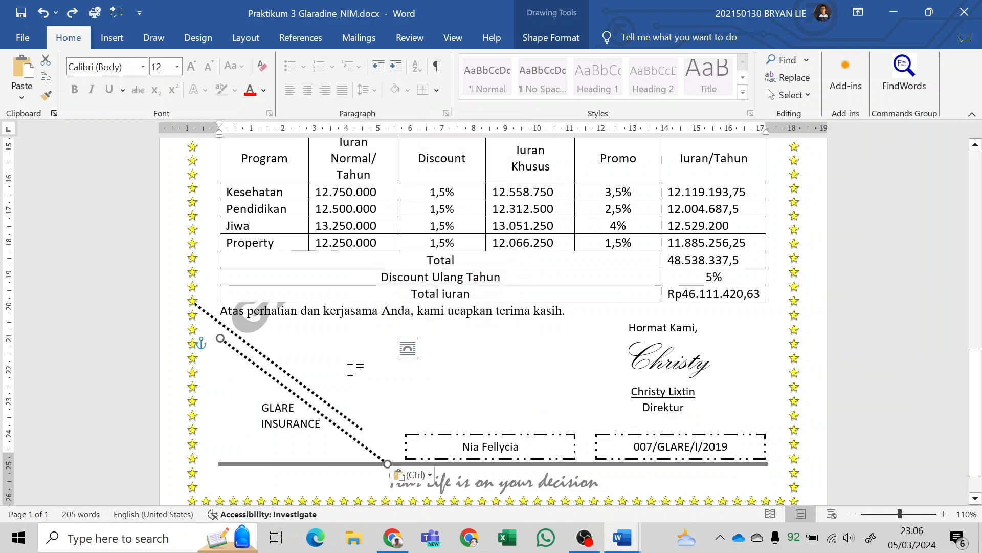
# Try pasting another copy of the original diagonal line and undo the pasted duplicates.
pyautogui.click(351, 420)
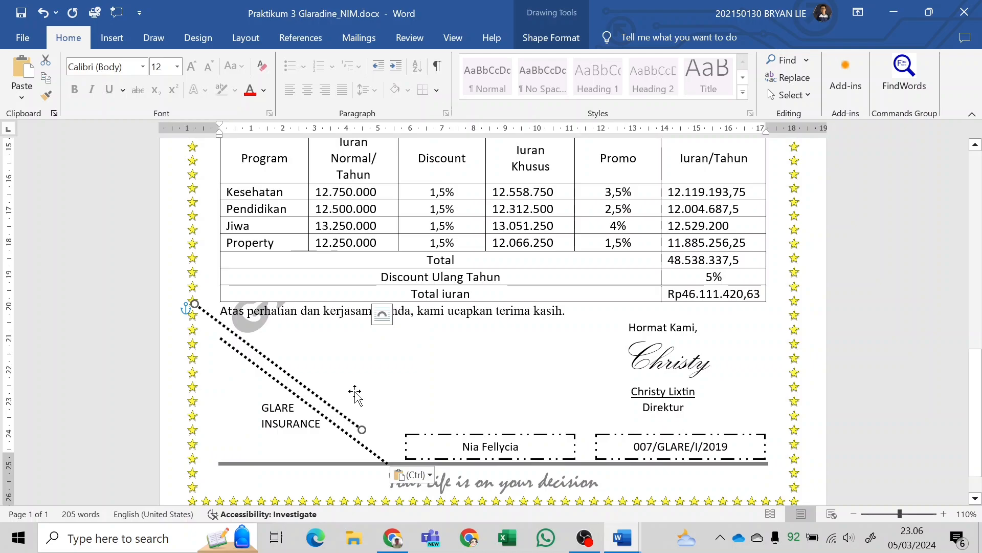
pyautogui.hotkey('ctrl', 'c')
pyautogui.hotkey('ctrl', 'v')
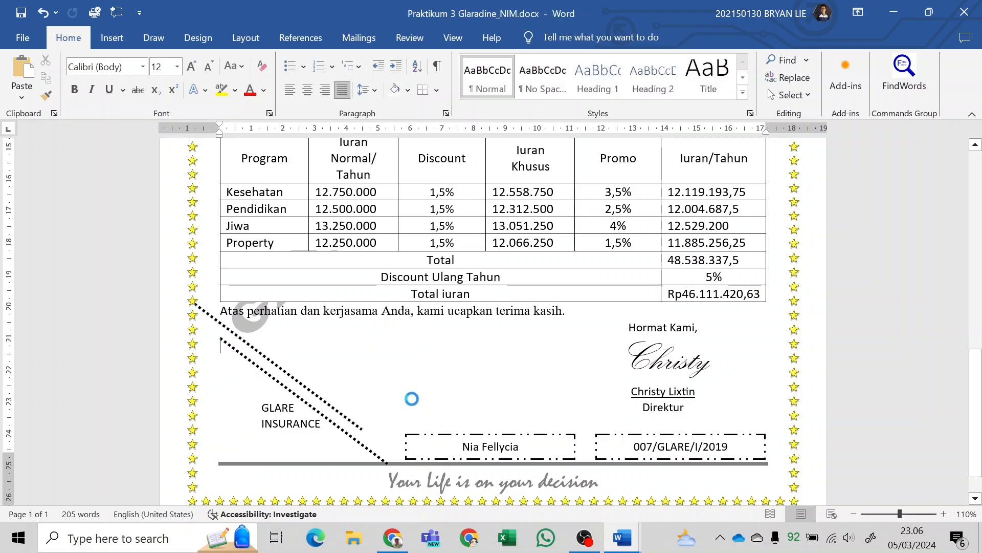
pyautogui.hotkey('ctrl', 'v')
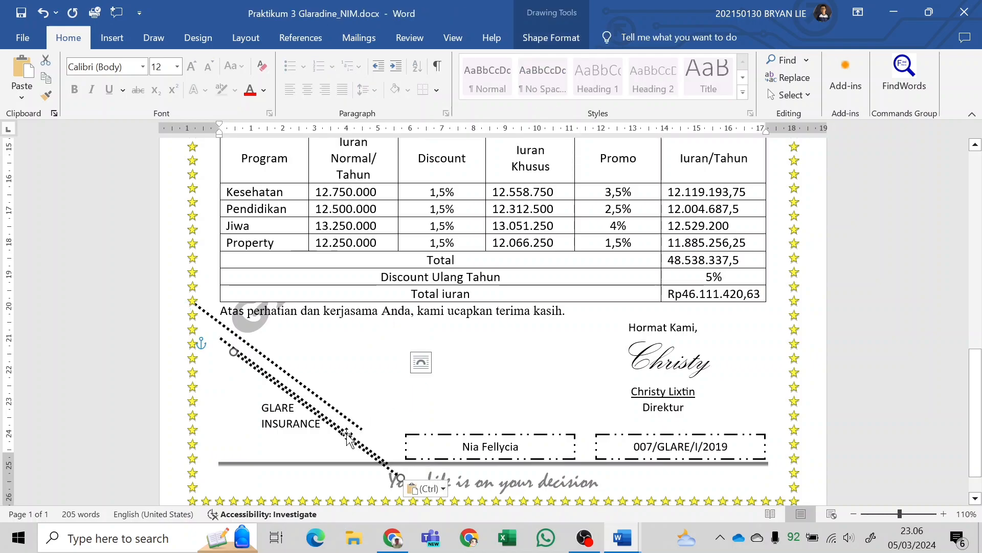
pyautogui.hotkey('ctrl', 'z')
pyautogui.hotkey('ctrl', 'z')
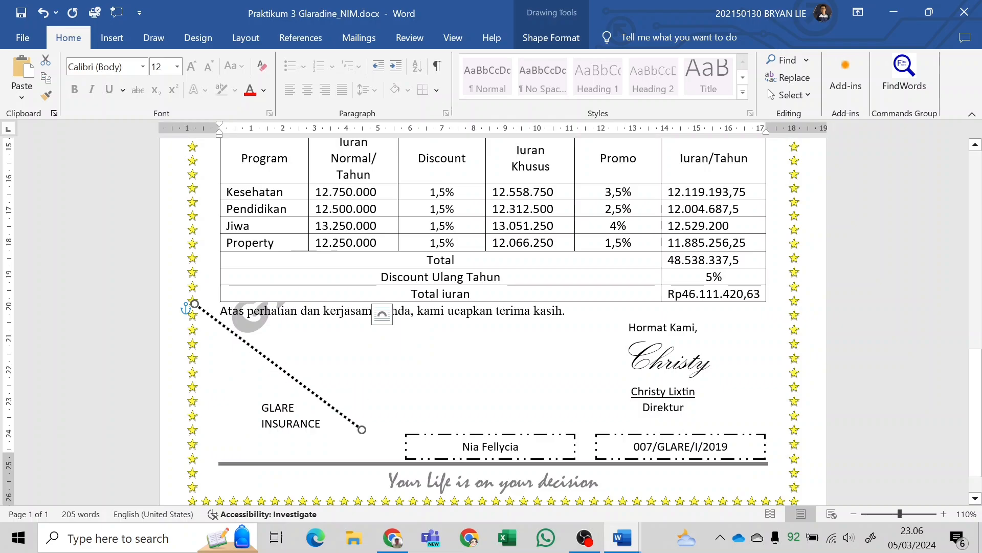
# Paste a copy of the coupon's dotted diagonal line and attach its upper end to the original line's lower end.
pyautogui.click(398, 359)
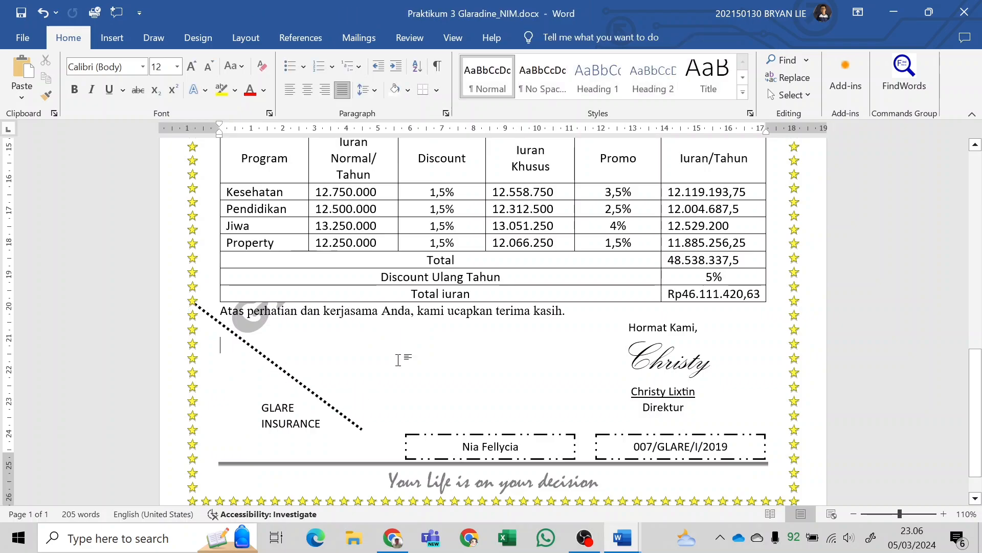
pyautogui.hotkey('ctrl', 'v')
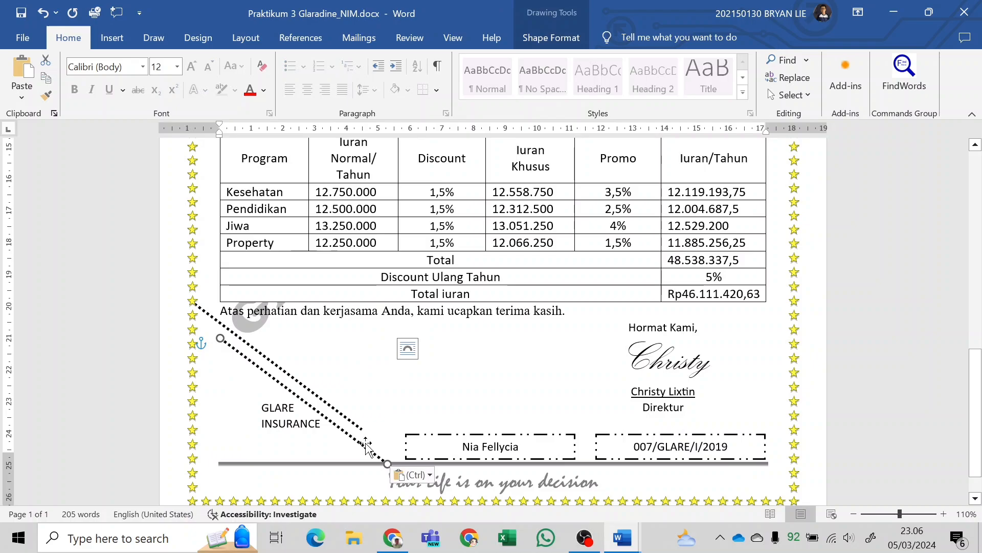
pyautogui.moveTo(366, 446); pyautogui.dragTo(635, 374)
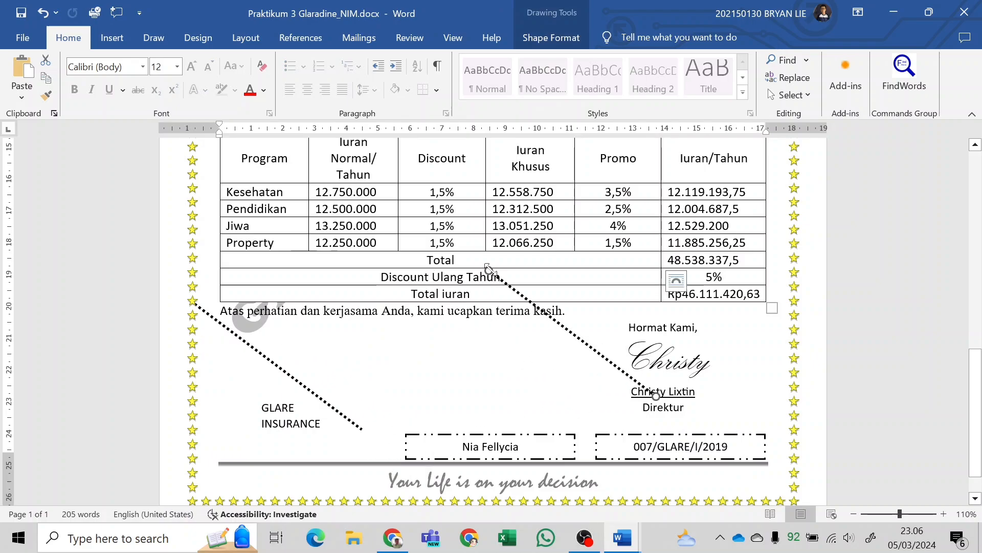
pyautogui.moveTo(490, 270); pyautogui.dragTo(362, 429)
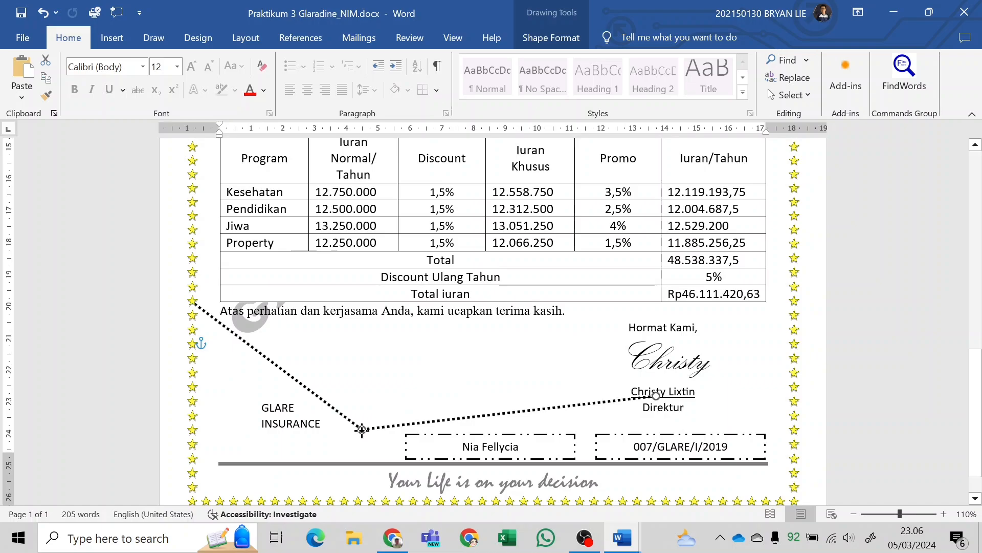
pyautogui.click(438, 388)
pyautogui.hotkey('ctrl', 'z')
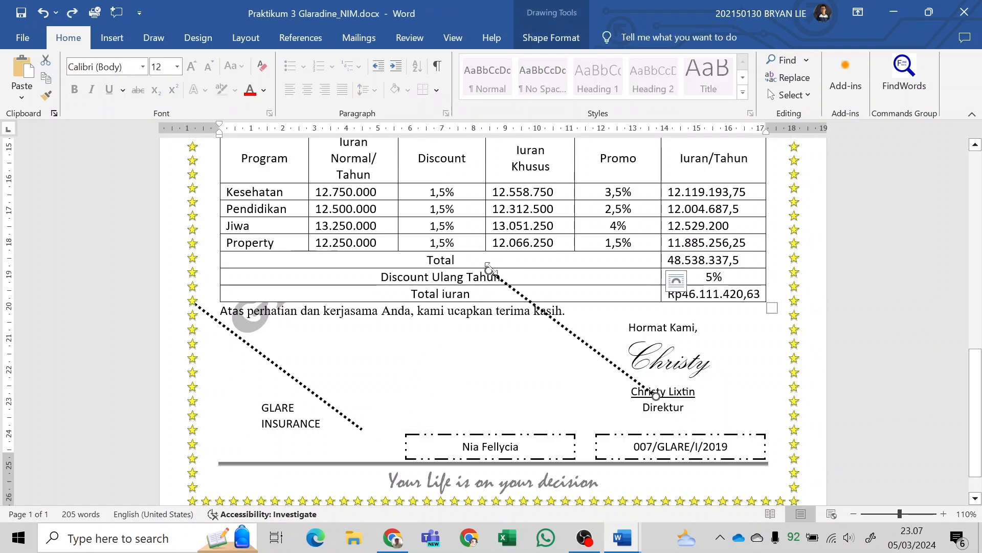
pyautogui.moveTo(488, 268); pyautogui.dragTo(362, 428)
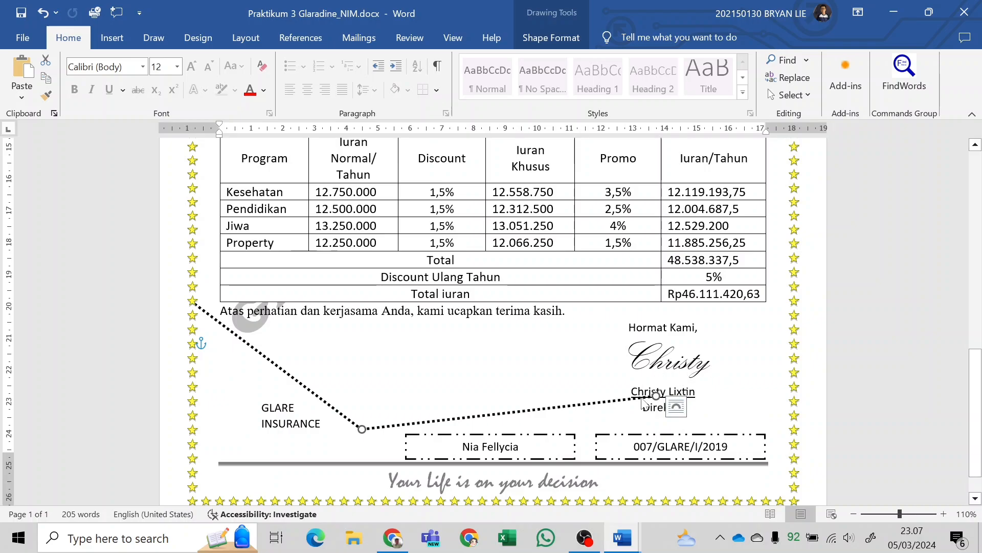
# Extend the pasted dotted line's free end to the right page border above the coupon boxes, about 13,4 cm wide.
pyautogui.scroll(5, 362, 416)
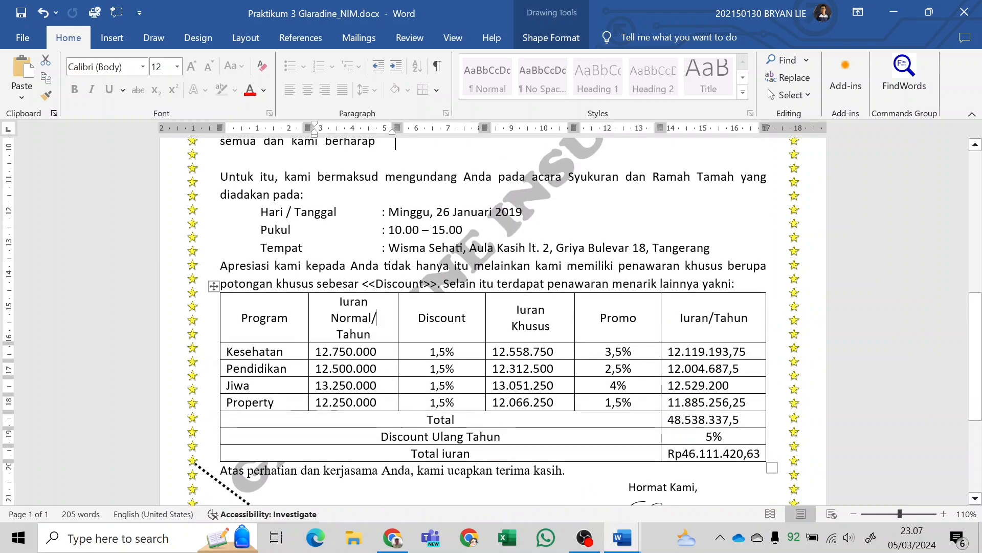
pyautogui.click(435, 318)
pyautogui.scroll(-5, 492, 321)
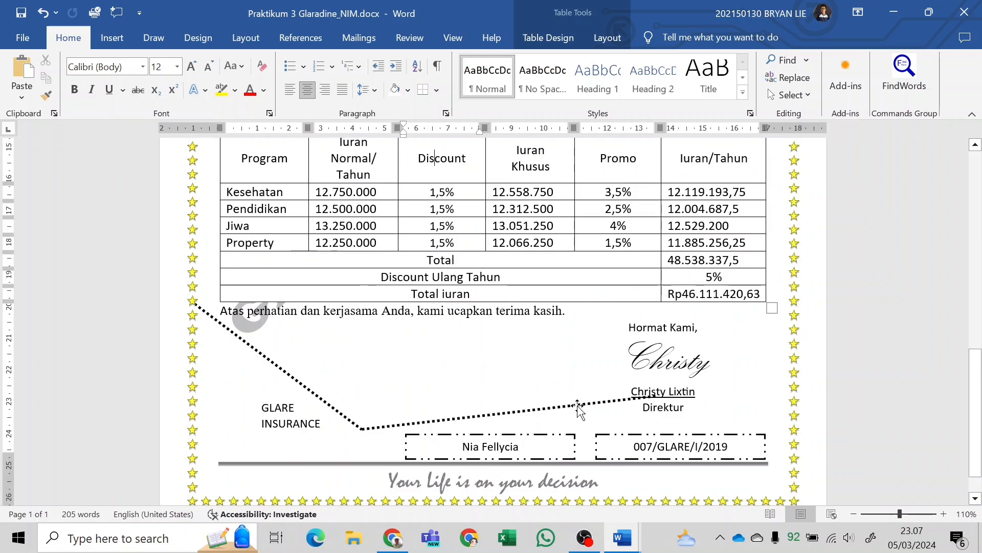
pyautogui.click(651, 399)
pyautogui.moveTo(655, 397); pyautogui.dragTo(787, 429)
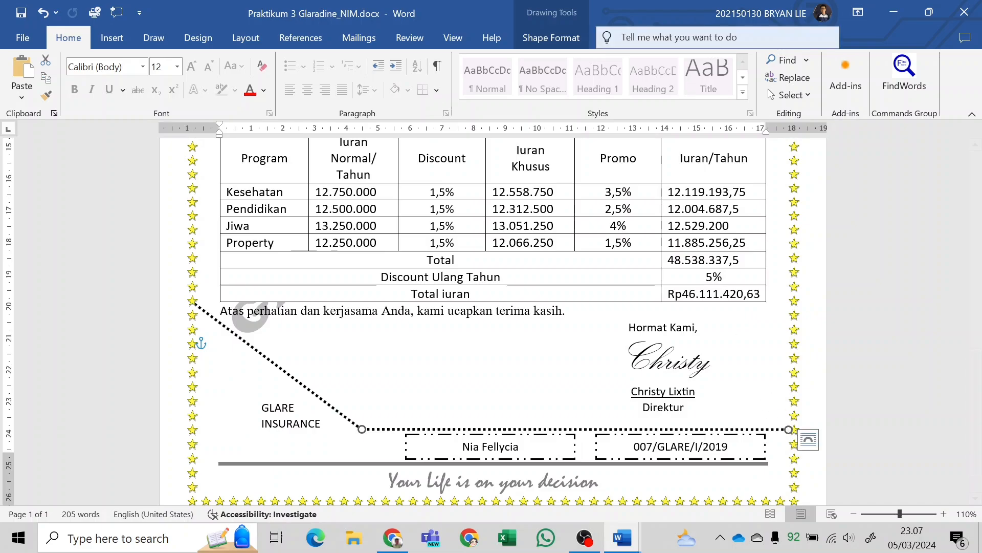
# Level the dotted line above the coupon boxes by trying a height of 0,5 cm and then setting it to 0 cm.
pyautogui.click(564, 42)
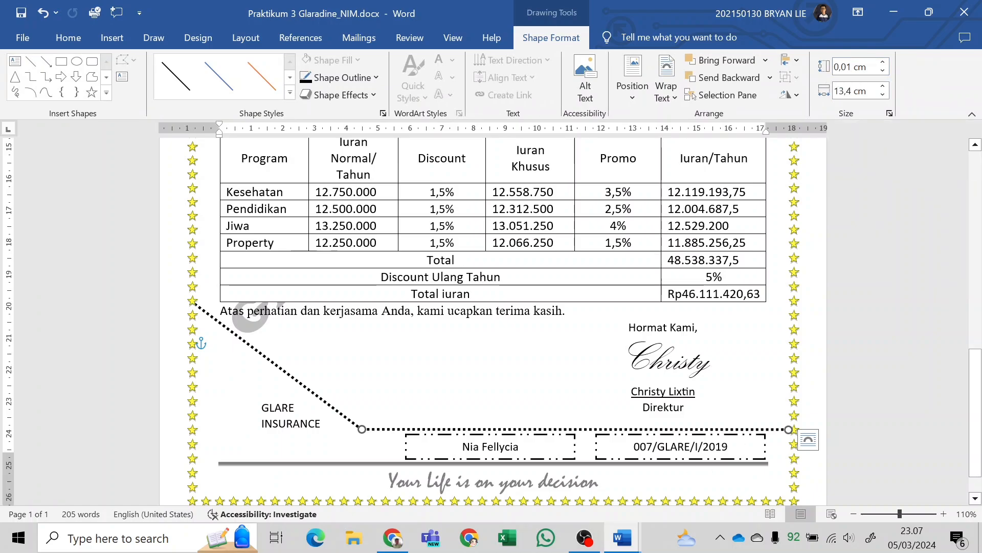
pyautogui.doubleClick(844, 71)
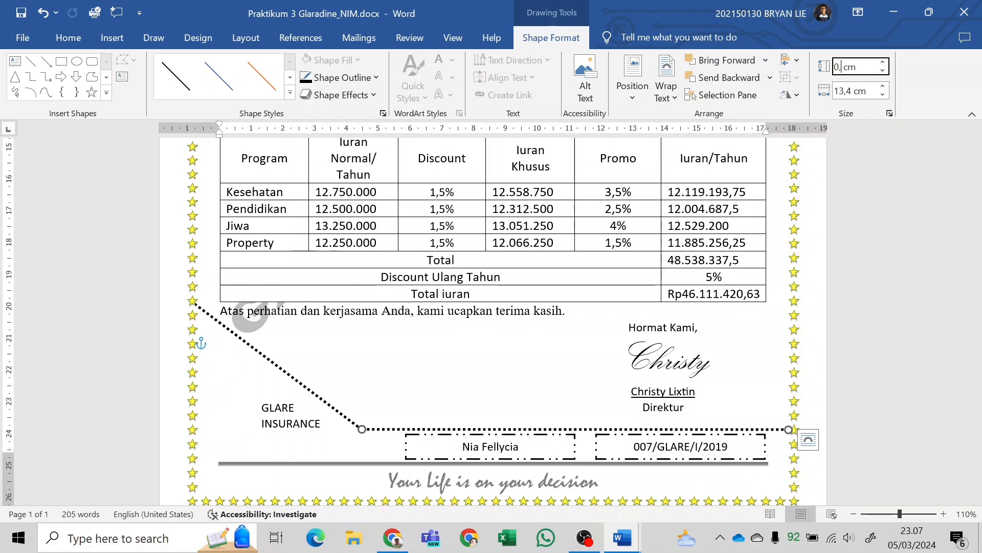
pyautogui.write('0,50')
pyautogui.press('Return')
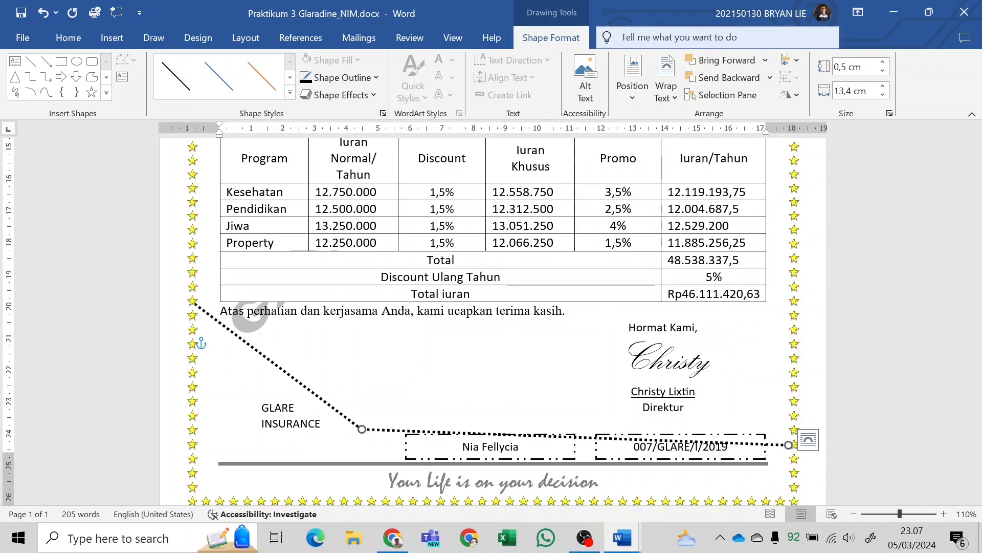
pyautogui.click(853, 67)
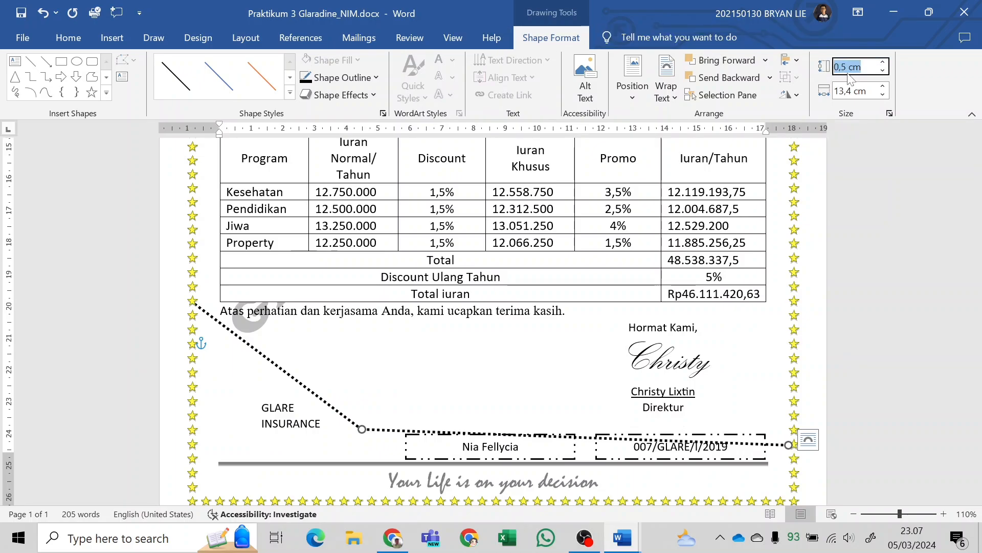
pyautogui.click(849, 68)
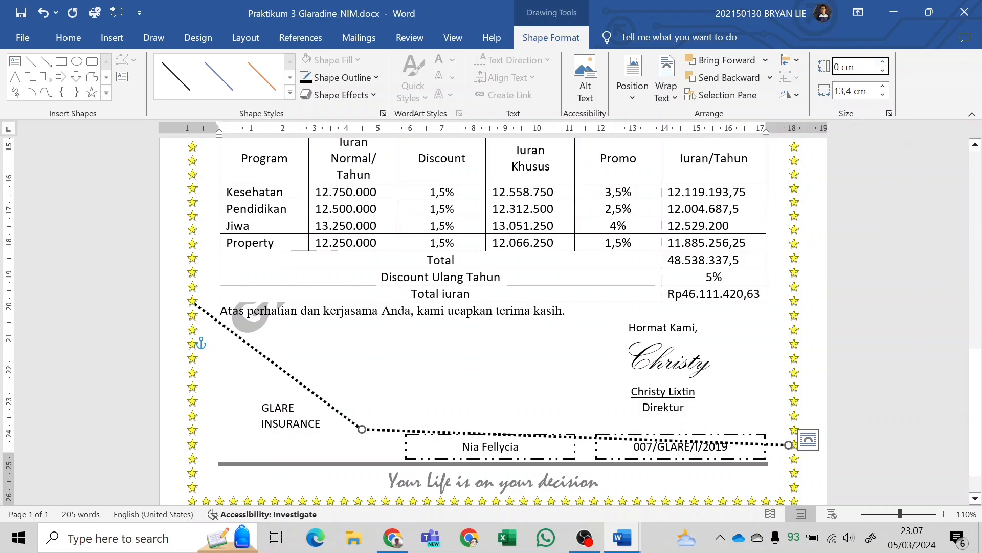
pyautogui.click(785, 239)
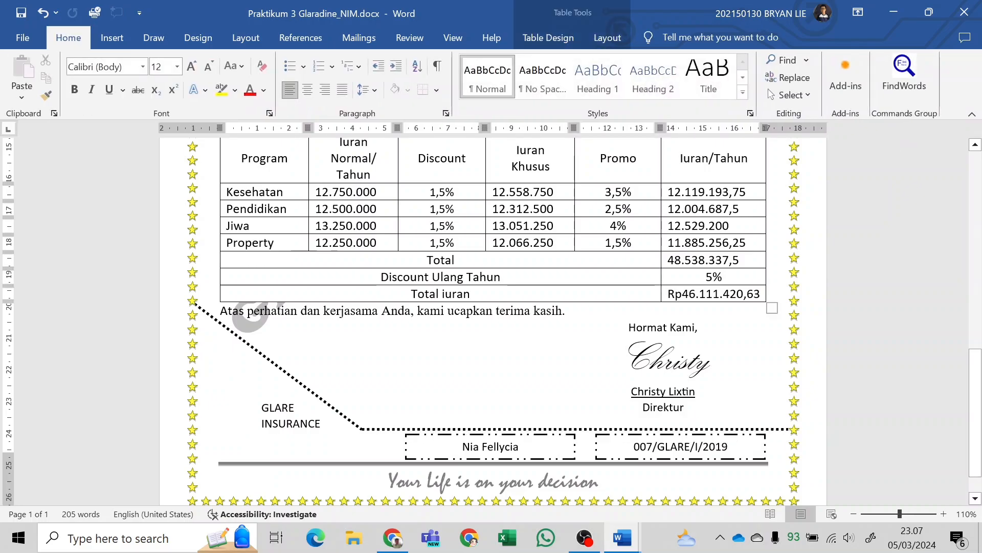
# Compare the coupon's dotted cut lines and scissors mark with the sample in the module PDF.
pyautogui.hotkey('alt', 'Tab')
pyautogui.scroll(-5, 693, 428)
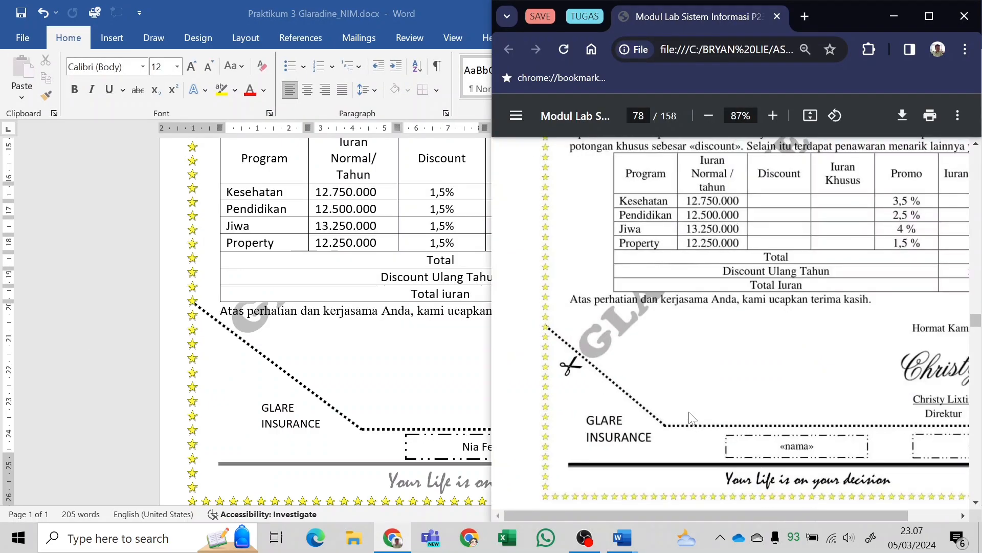
pyautogui.hotkey('alt', 'Tab')
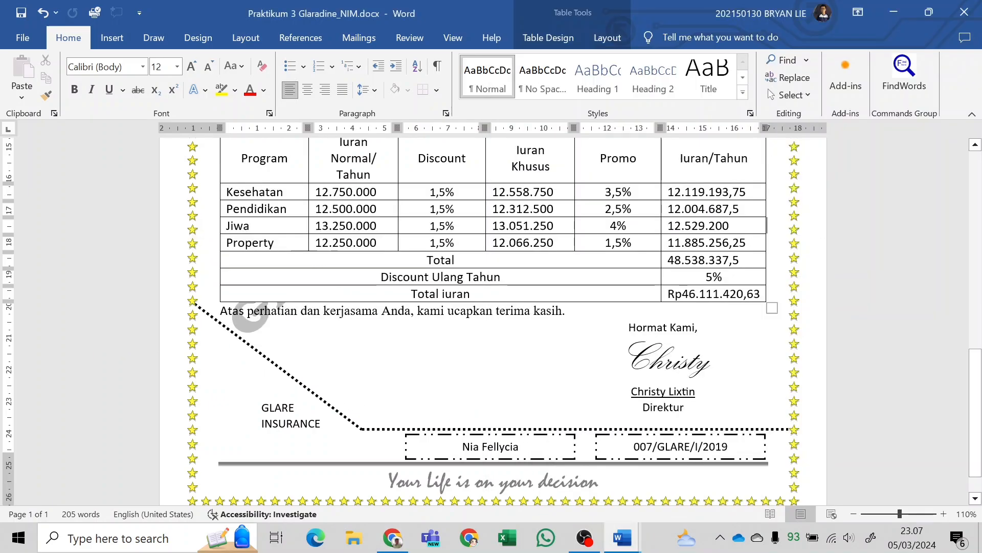
pyautogui.click(221, 345)
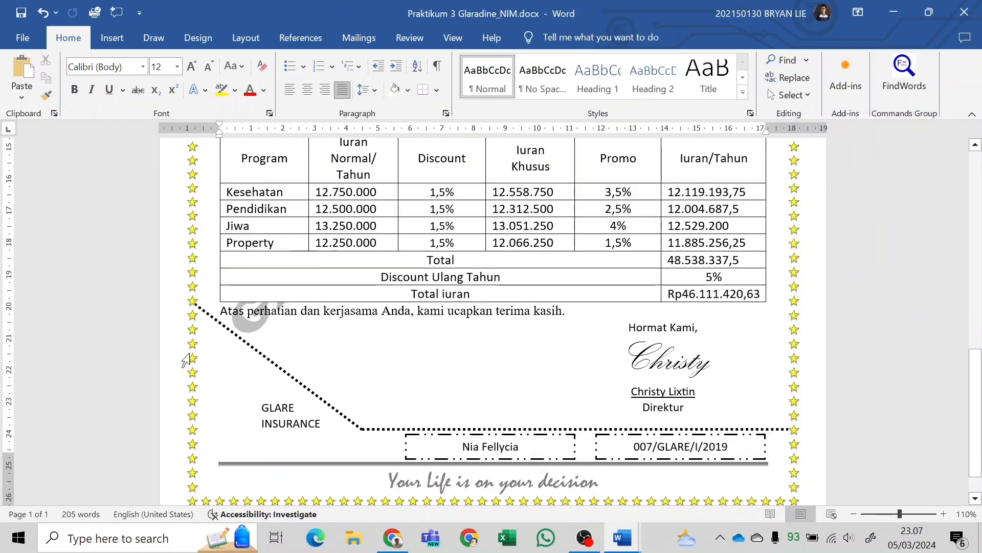
pyautogui.click(113, 38)
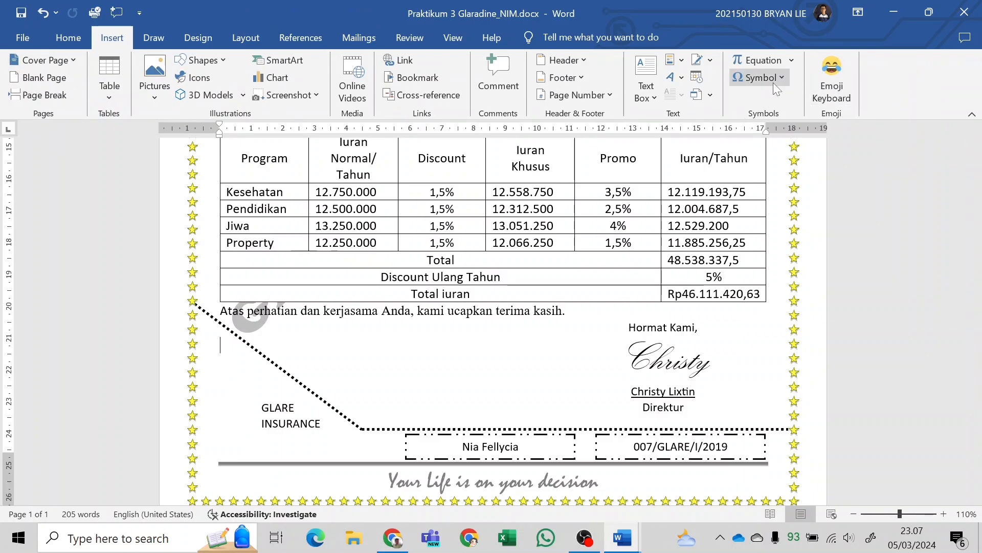
pyautogui.hotkey('alt', 'Tab')
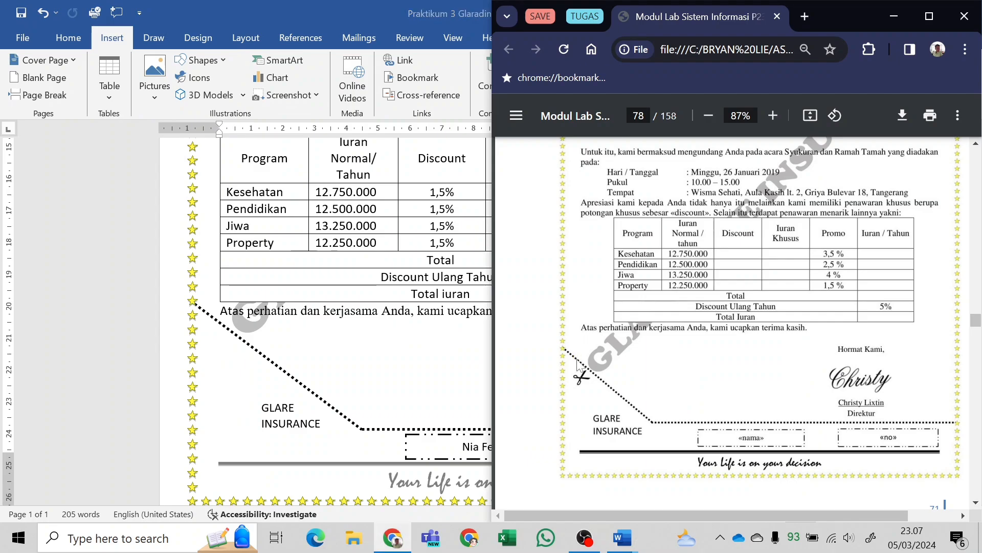
pyautogui.hotkey('alt', 'Tab')
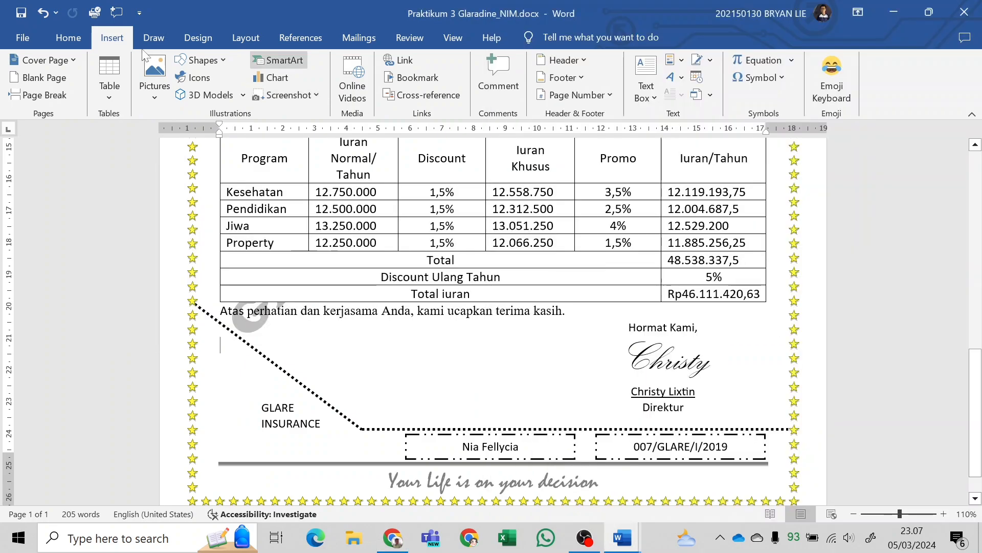
# Insert a Simple Text Box and place it below the closing sentence, between GLARE INSURANCE and the signature block.
pyautogui.click(657, 97)
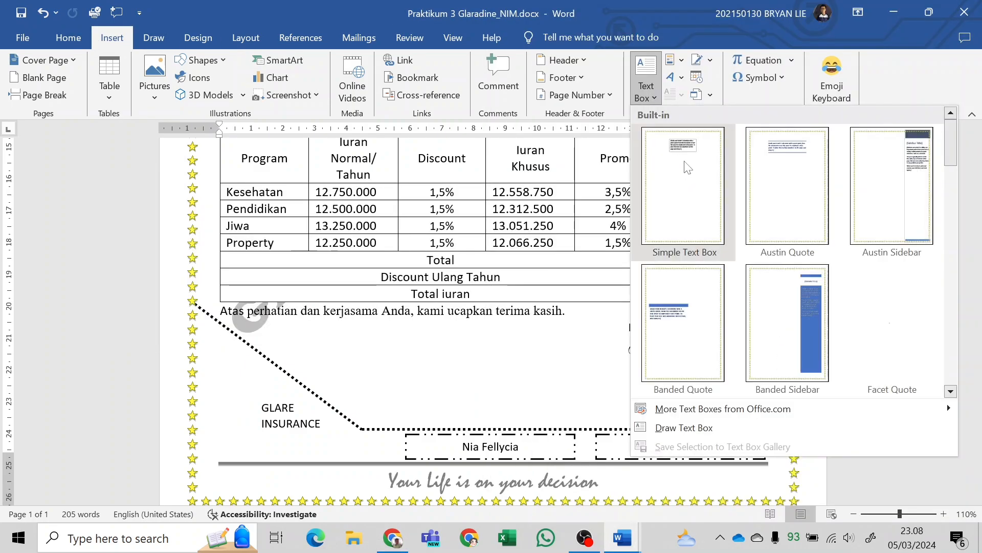
pyautogui.click(683, 194)
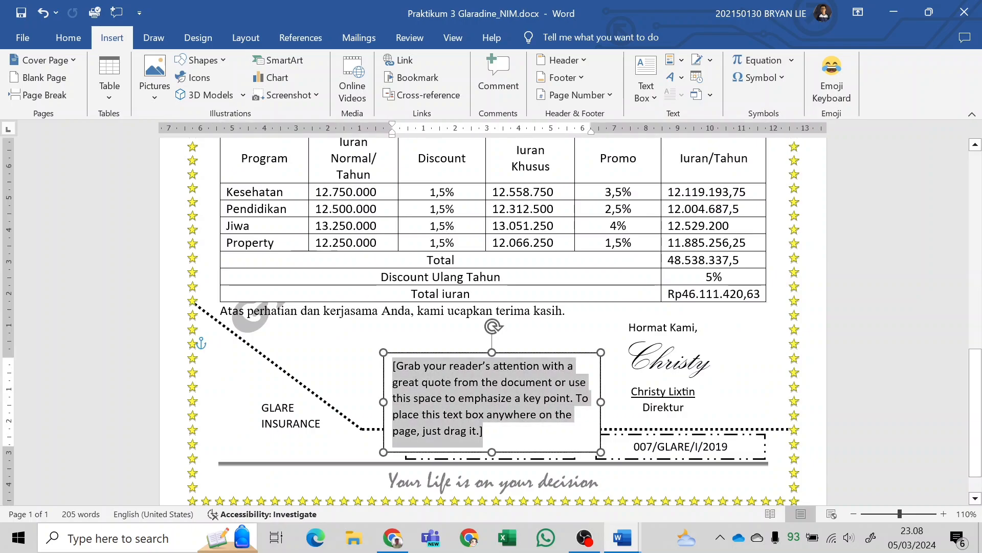
pyautogui.moveTo(526, 457); pyautogui.dragTo(500, 424)
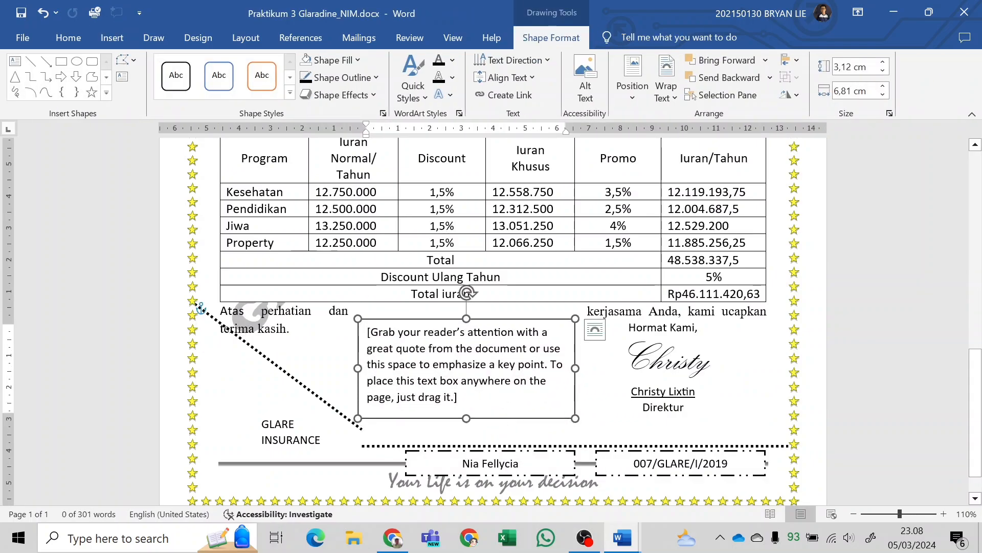
# Set the new text box's wrapping to In Front of Text and delete its placeholder text.
pyautogui.click(595, 329)
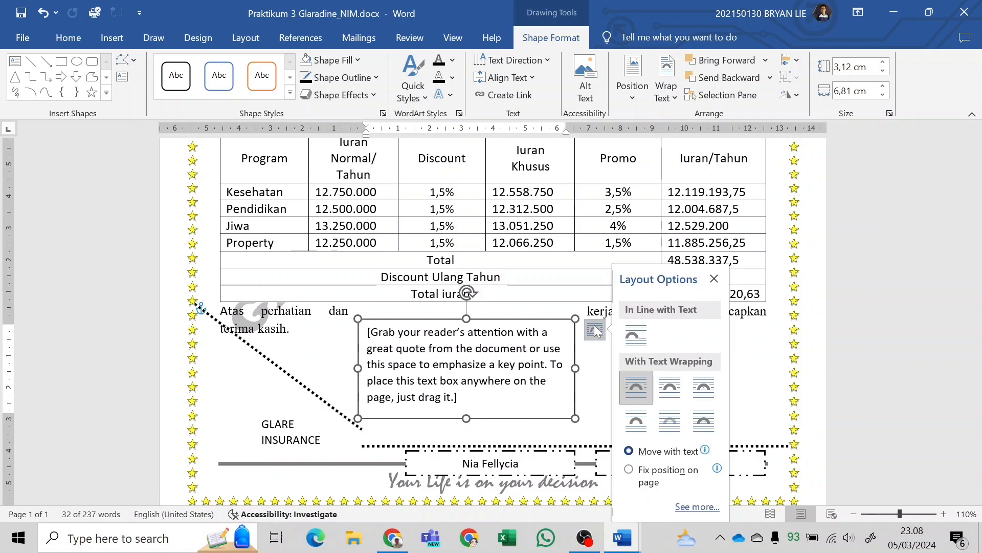
pyautogui.click(696, 428)
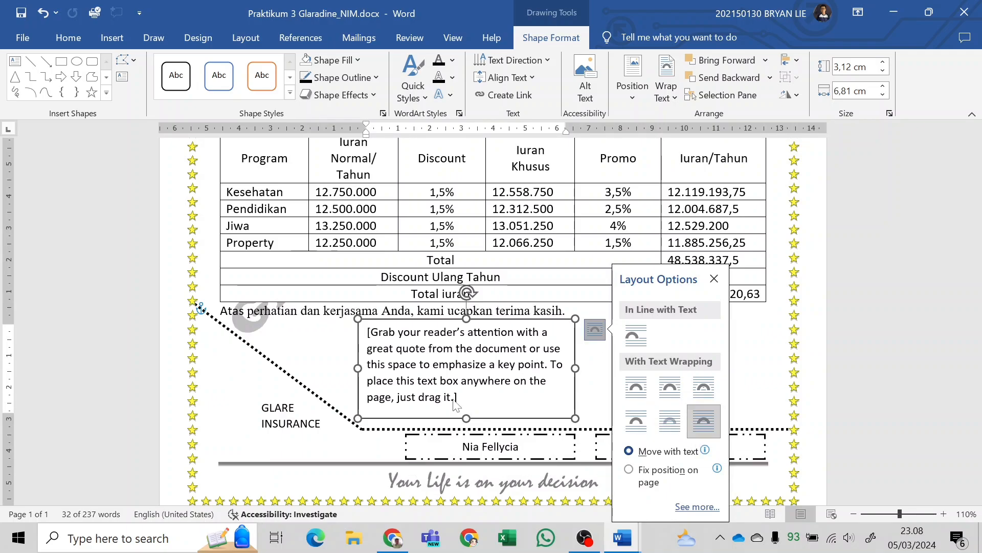
pyautogui.click(544, 311)
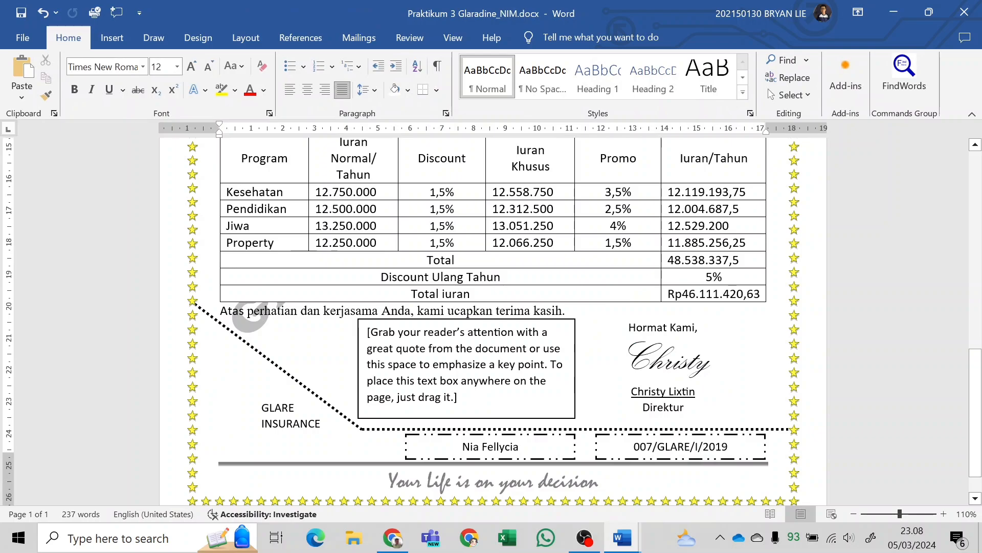
pyautogui.hotkey('ctrl', 'z')
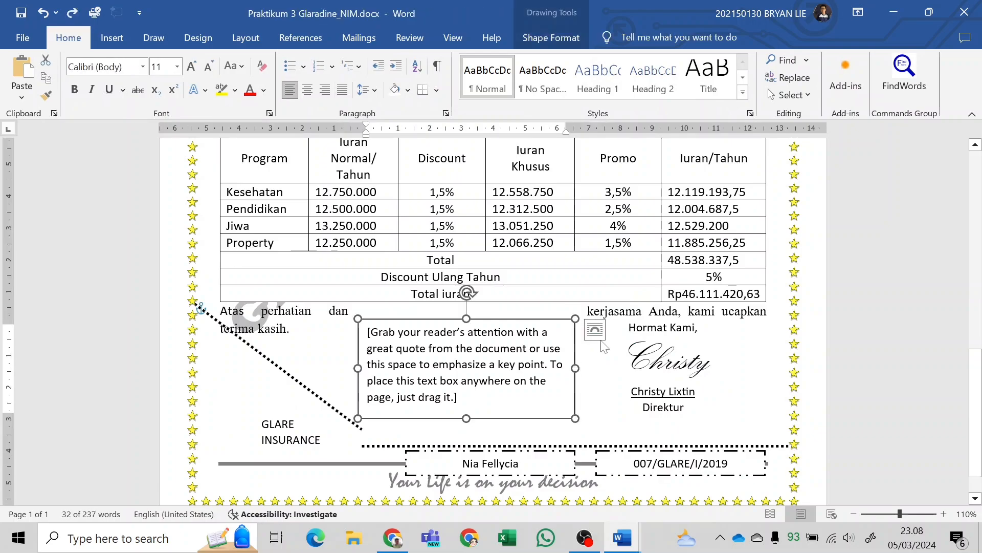
pyautogui.click(601, 339)
pyautogui.click(710, 434)
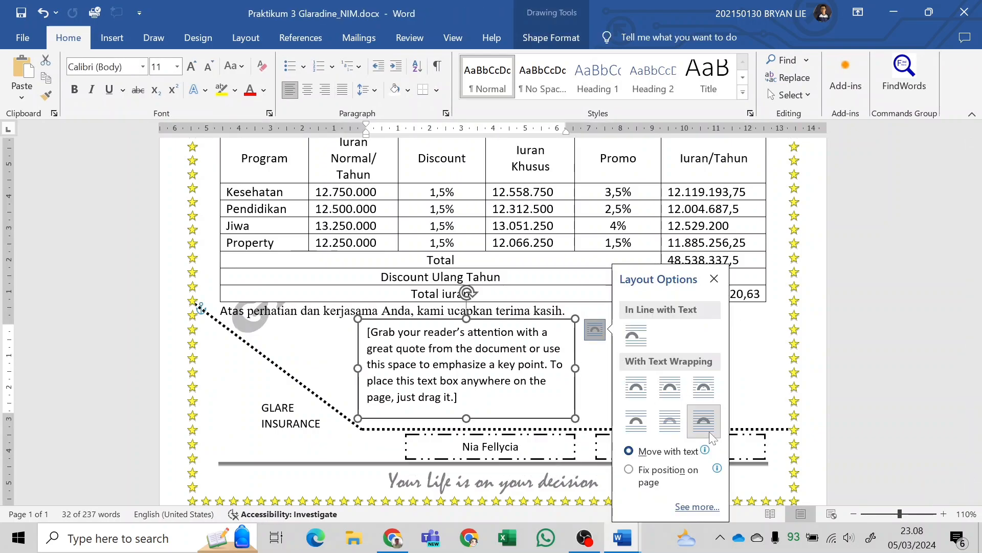
pyautogui.click(462, 386)
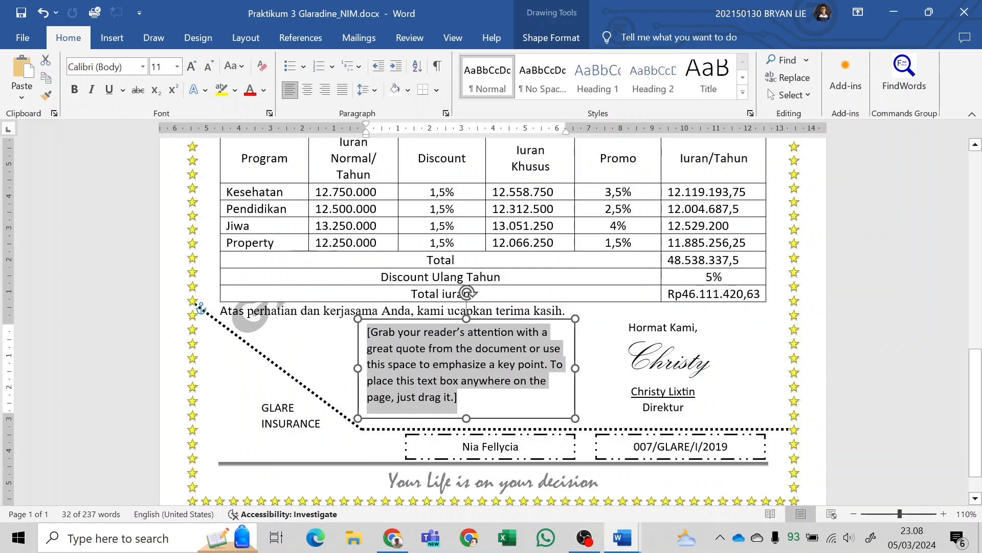
pyautogui.press('Delete')
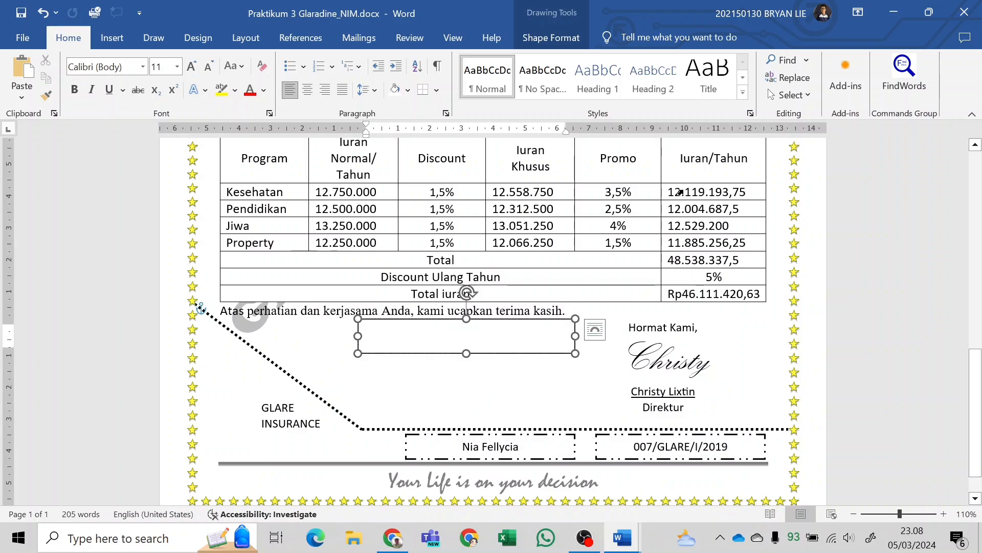
# Insert the Wingdings scissors symbol (character code 34) into the empty text box below the closing sentence.
pyautogui.click(113, 37)
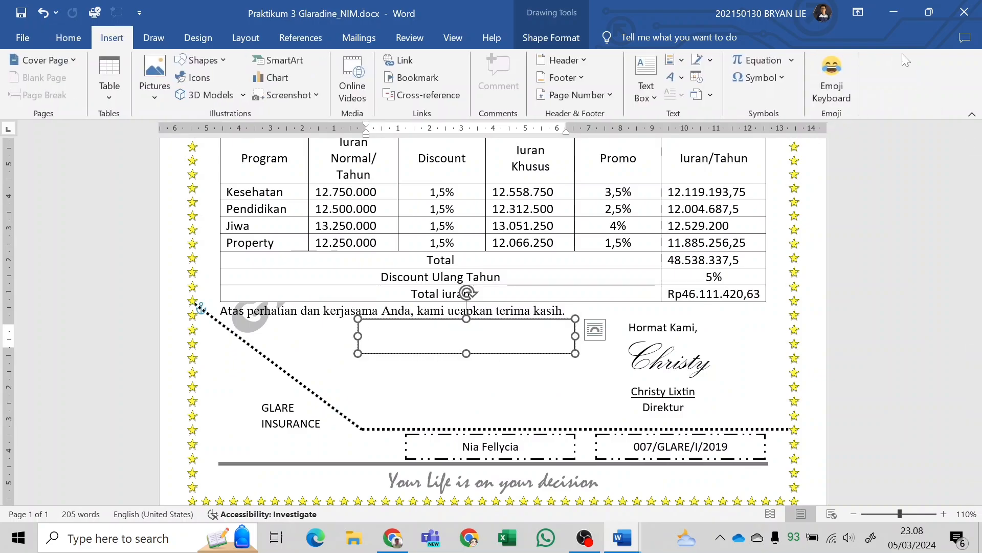
pyautogui.click(760, 77)
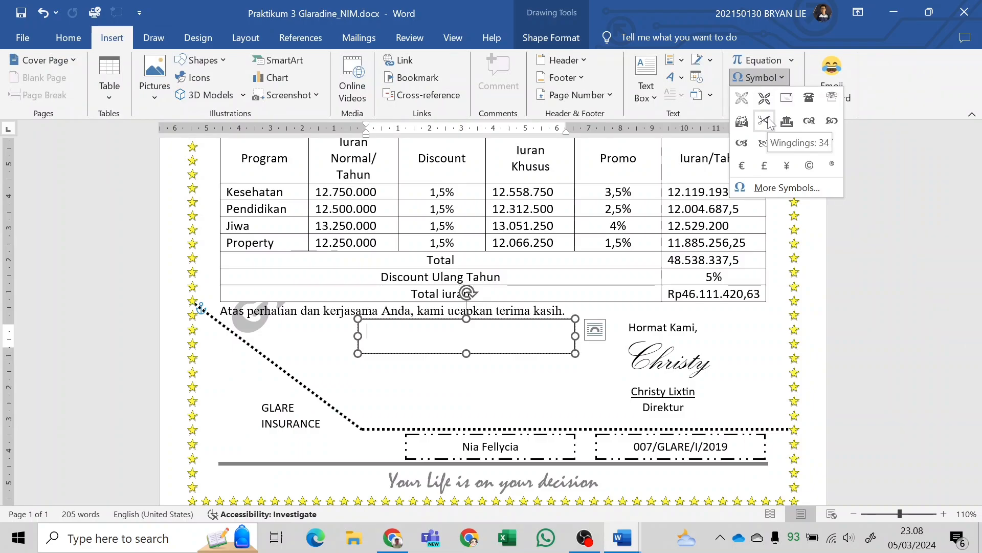
pyautogui.click(764, 189)
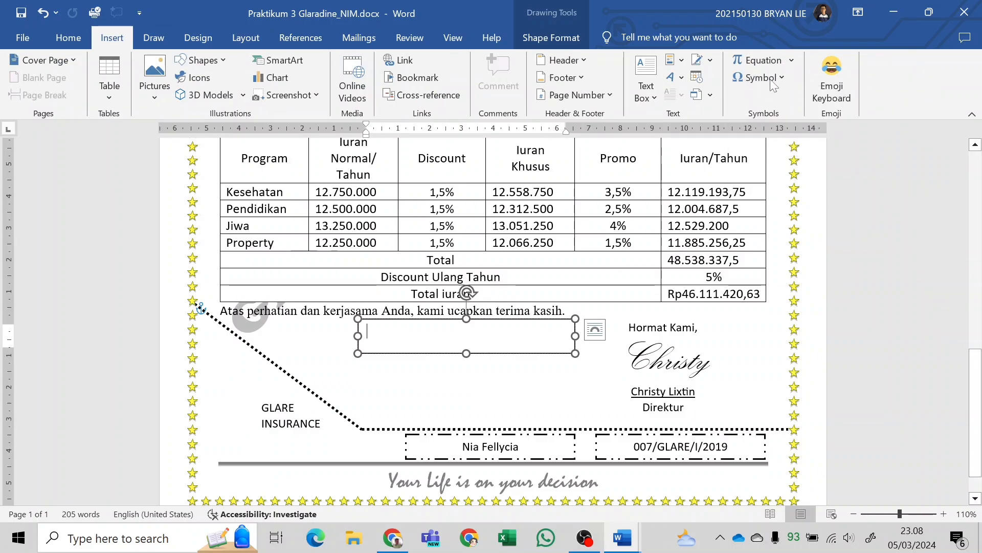
pyautogui.press('Escape')
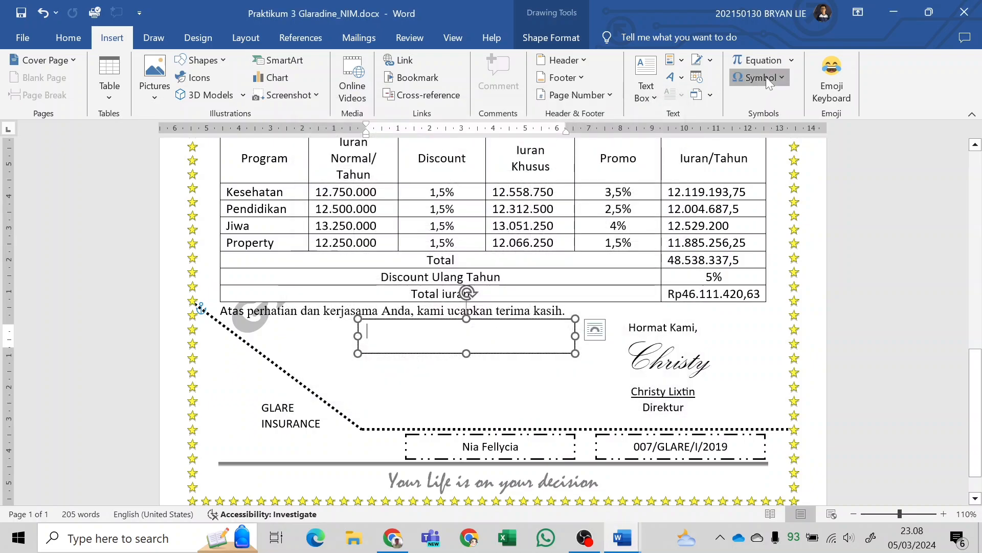
pyautogui.click(766, 76)
pyautogui.click(778, 188)
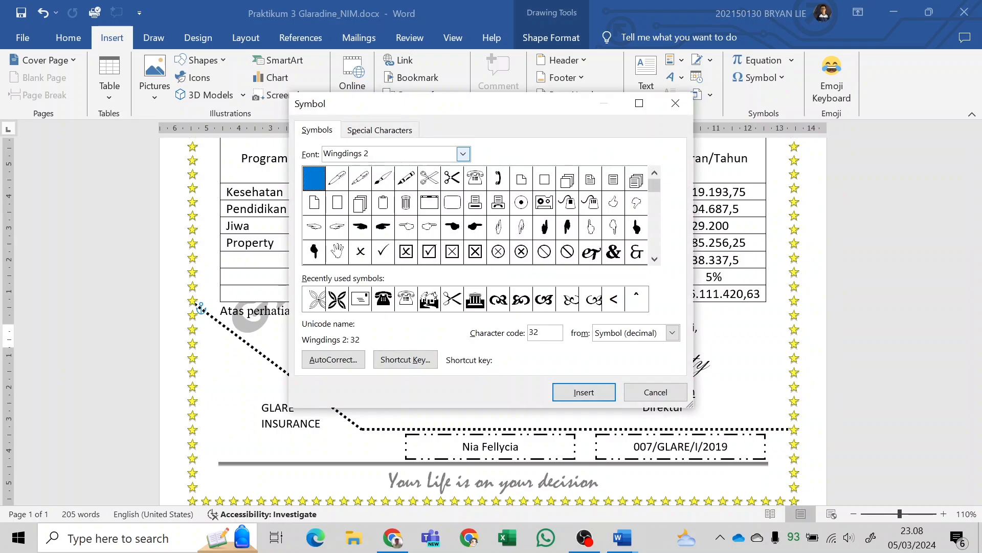
pyautogui.click(463, 155)
pyautogui.click(372, 226)
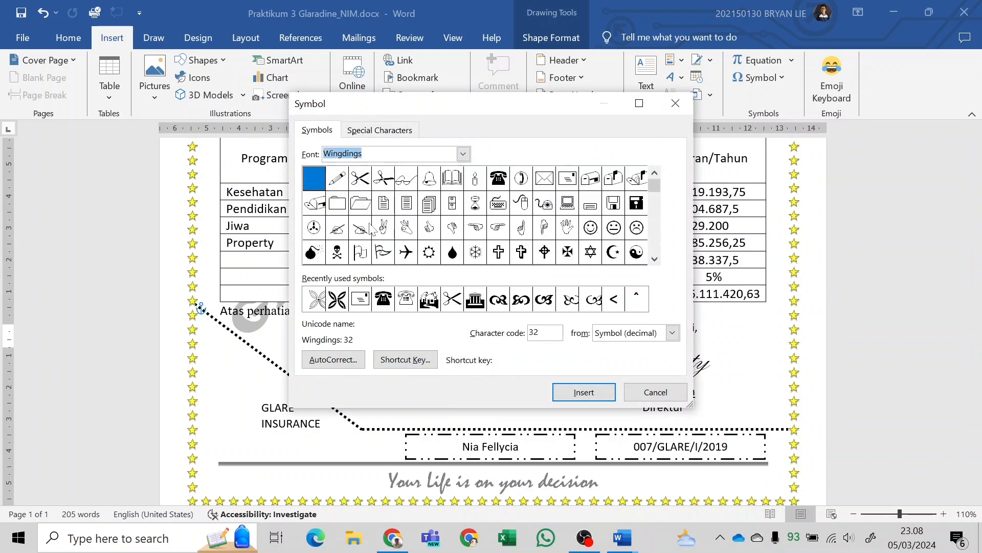
pyautogui.click(360, 179)
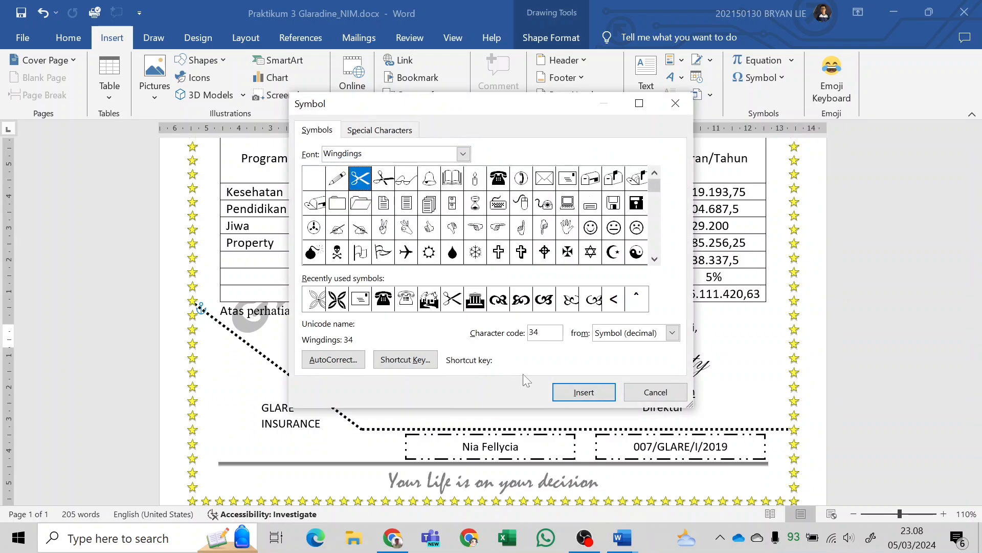
pyautogui.click(569, 395)
pyautogui.press('Escape')
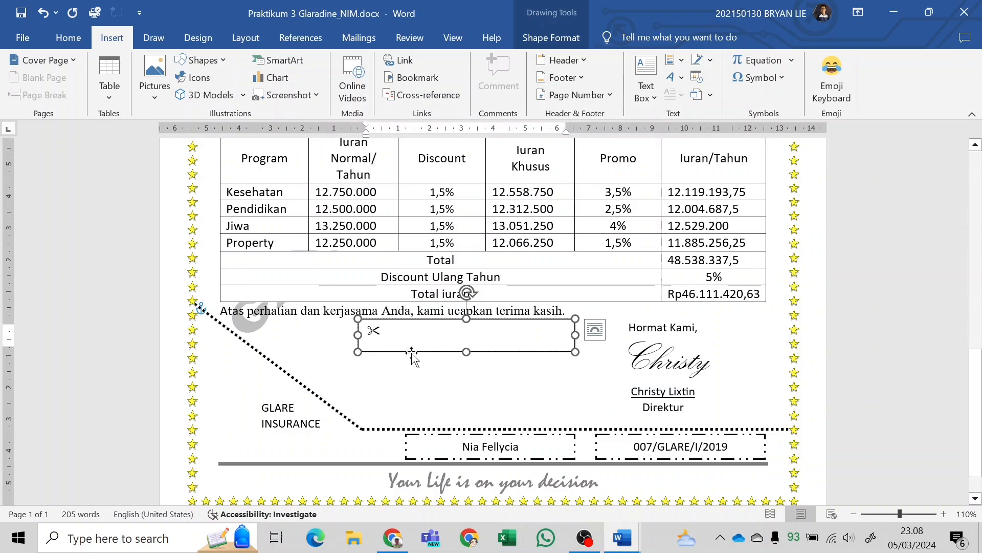
# Shrink the scissors text box to about 1,11 cm high by 1,49 cm wide and centre the symbol horizontally and vertically in it.
pyautogui.moveTo(573, 336); pyautogui.dragTo(406, 340)
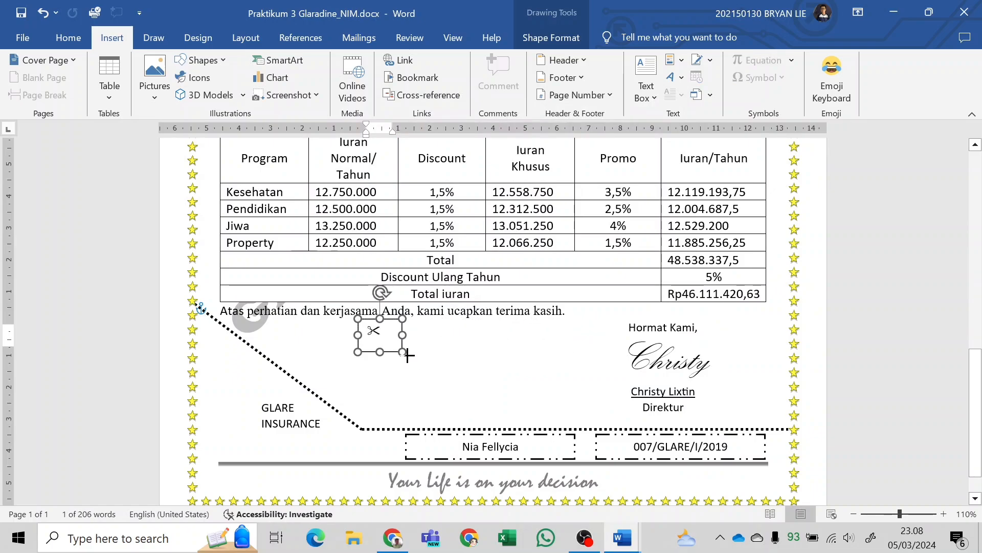
pyautogui.moveTo(404, 350); pyautogui.dragTo(408, 353)
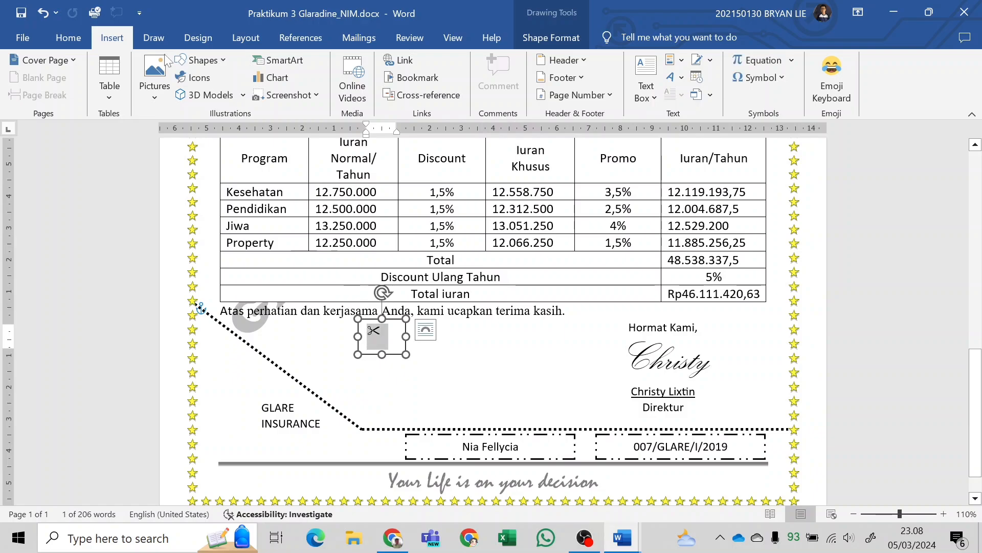
pyautogui.click(68, 38)
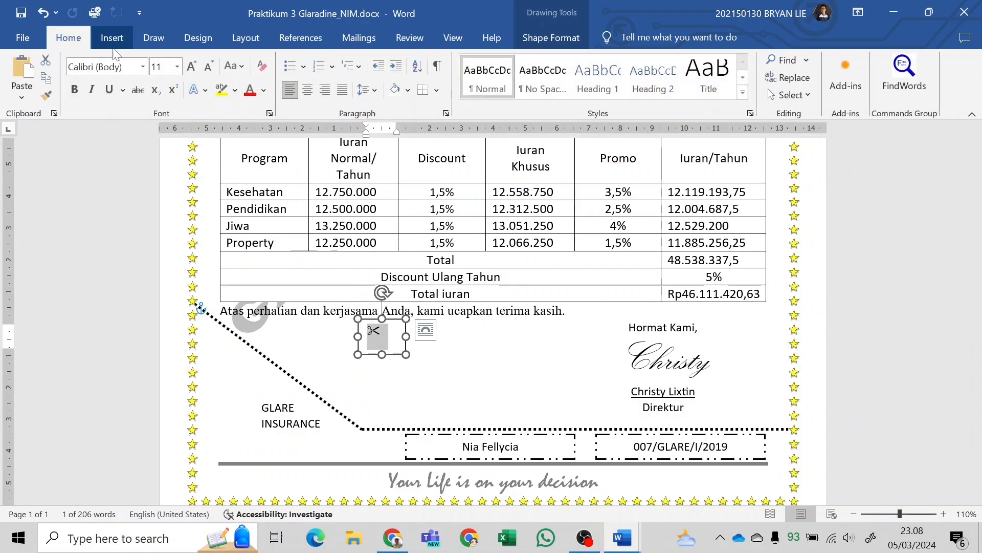
pyautogui.click(307, 89)
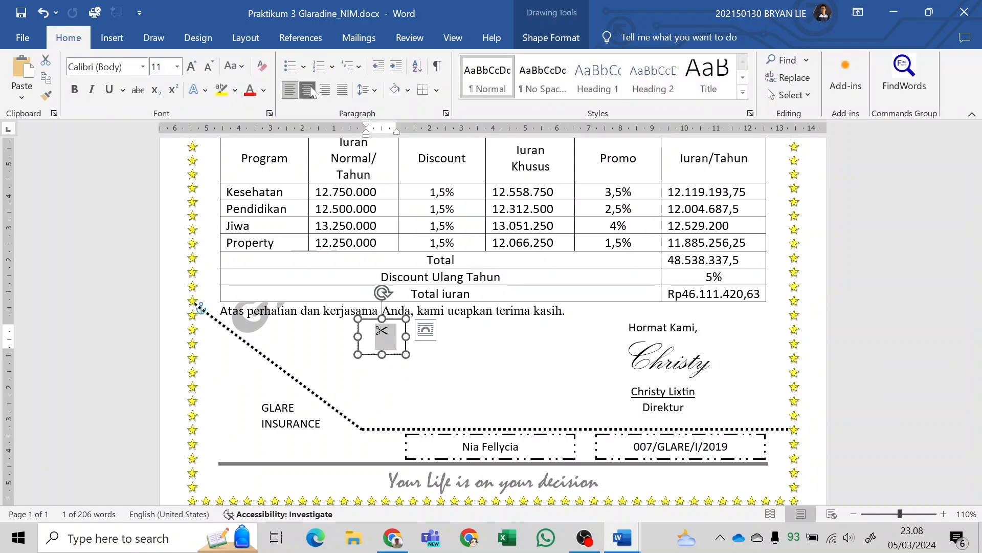
pyautogui.click(561, 37)
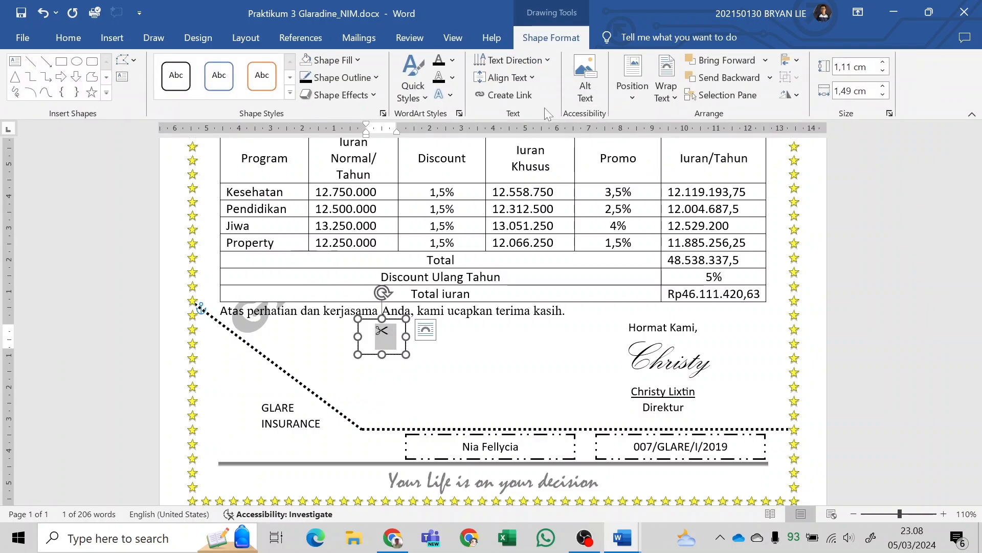
pyautogui.click(508, 80)
pyautogui.click(523, 152)
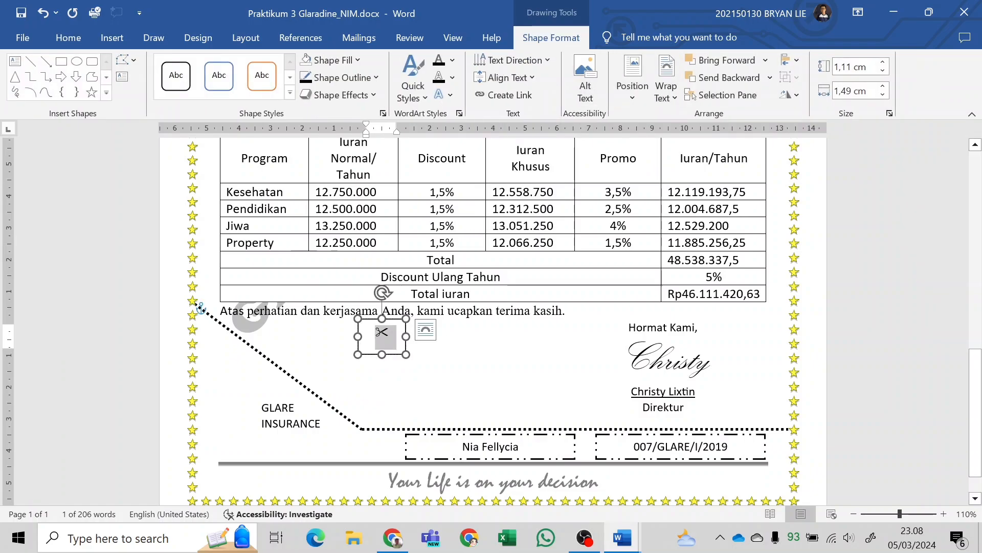
# Set the font size of the scissors symbol to 18.
pyautogui.click(122, 37)
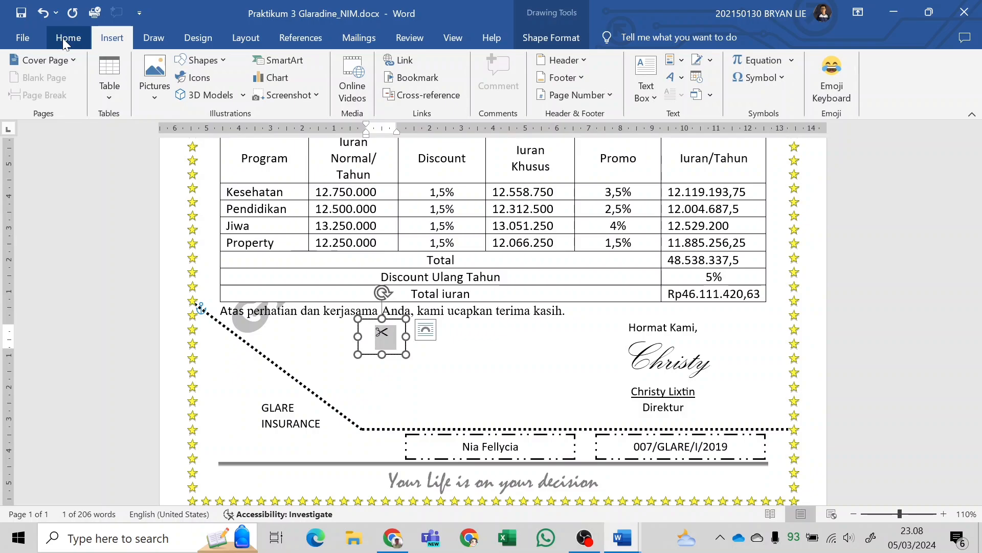
pyautogui.click(66, 38)
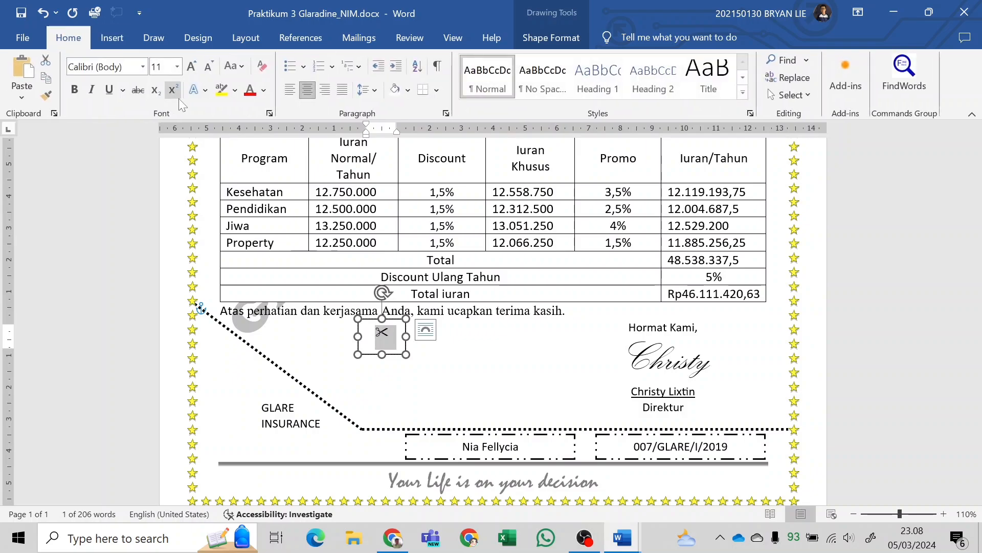
pyautogui.click(177, 74)
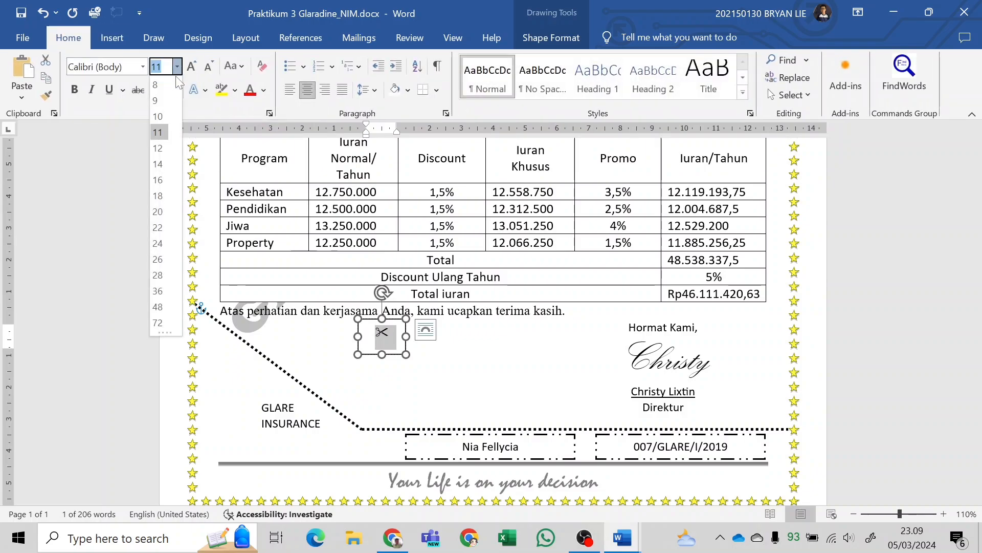
pyautogui.click(163, 197)
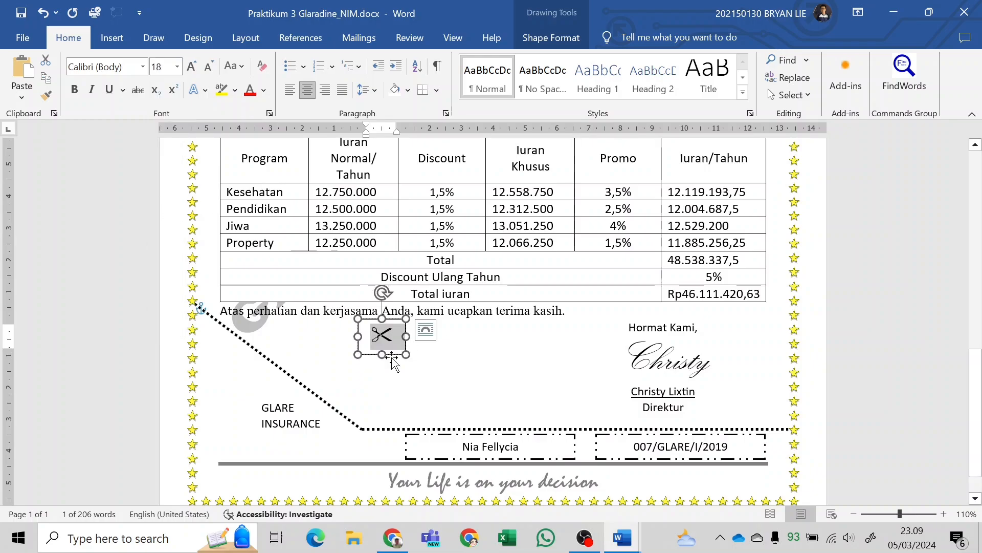
# Move the scissors text box onto the upper end of the diagonal dotted line and rotate it counterclockwise to sit across the line.
pyautogui.moveTo(392, 357); pyautogui.dragTo(243, 370)
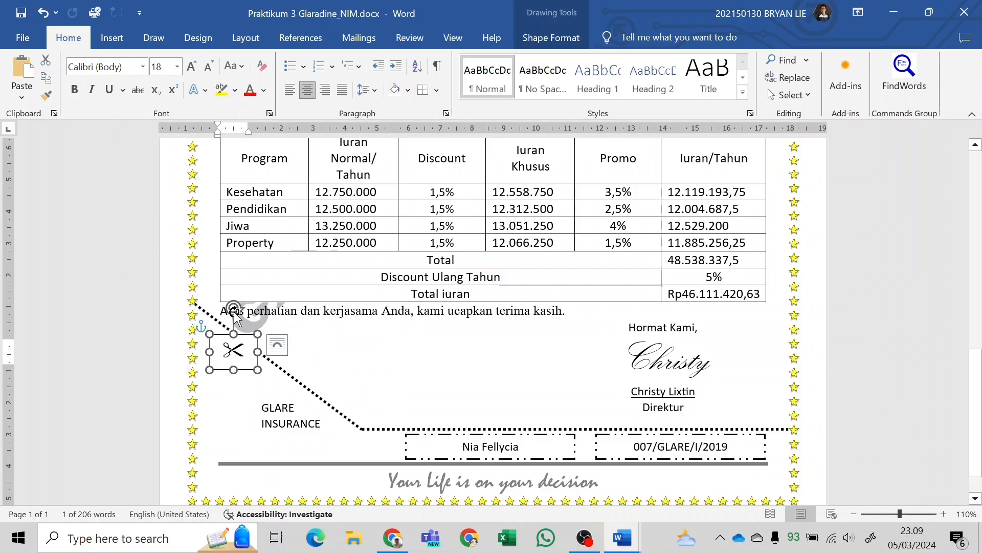
pyautogui.moveTo(234, 309); pyautogui.dragTo(202, 322)
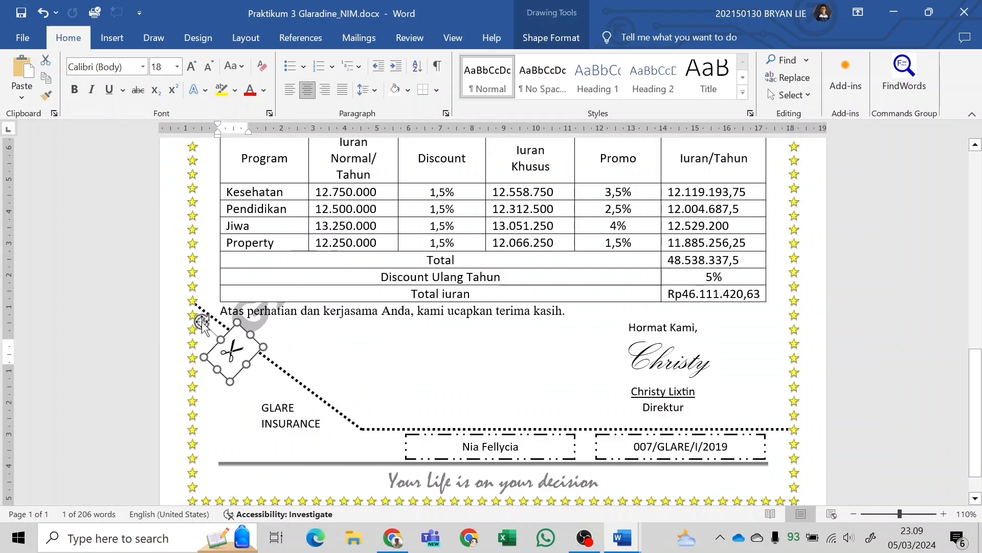
pyautogui.moveTo(255, 357); pyautogui.dragTo(222, 340)
pyautogui.click(357, 345)
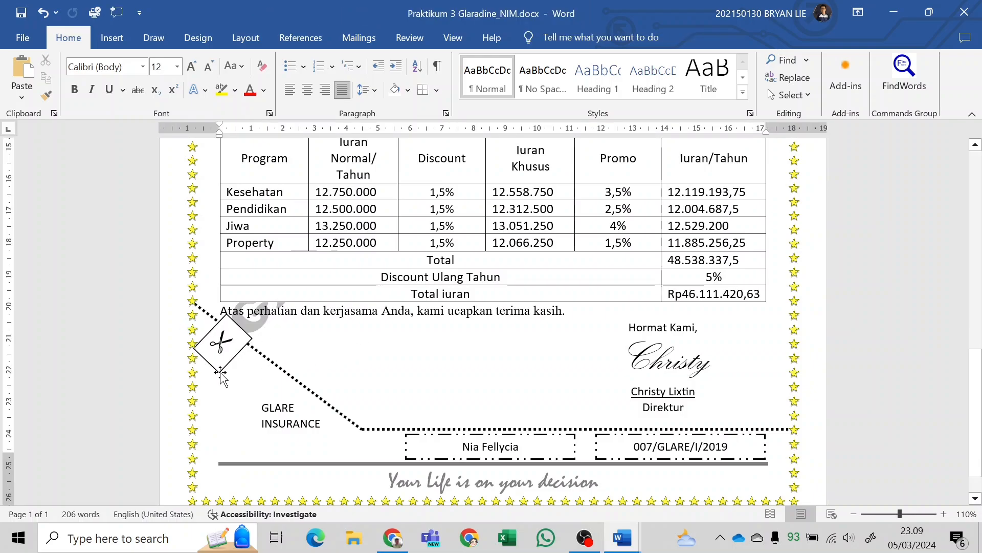
# Remove both the outline and the fill of the scissors text box.
pyautogui.click(220, 364)
pyautogui.click(552, 44)
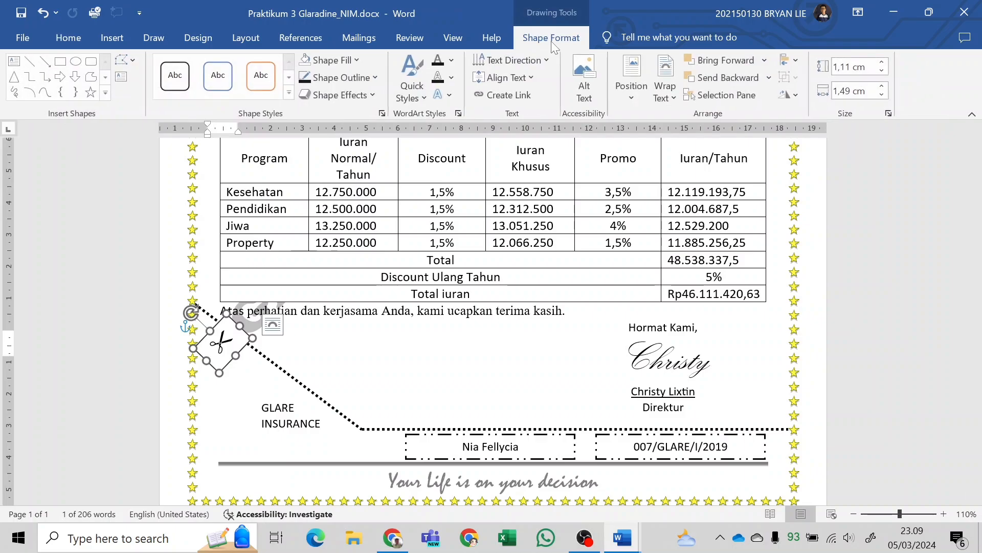
pyautogui.click(337, 78)
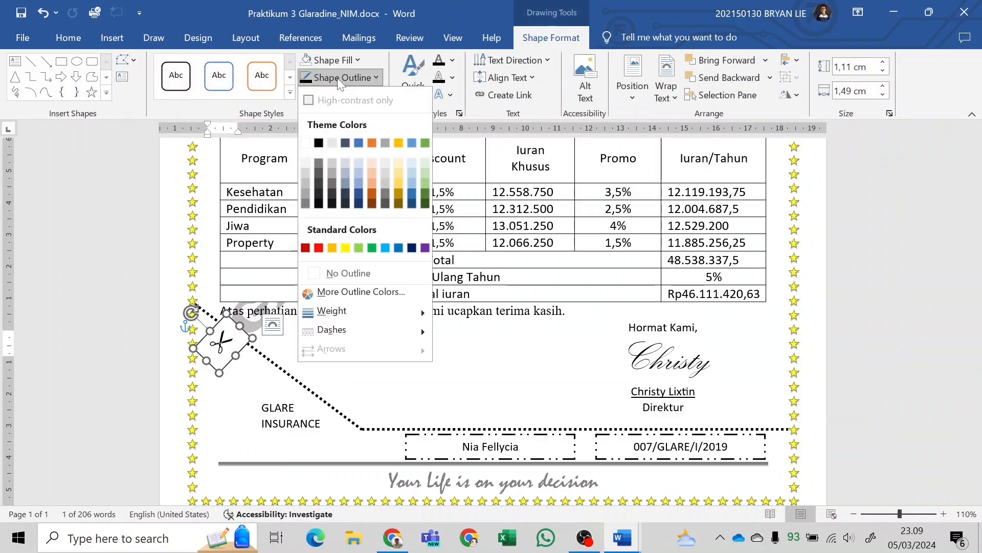
pyautogui.click(370, 272)
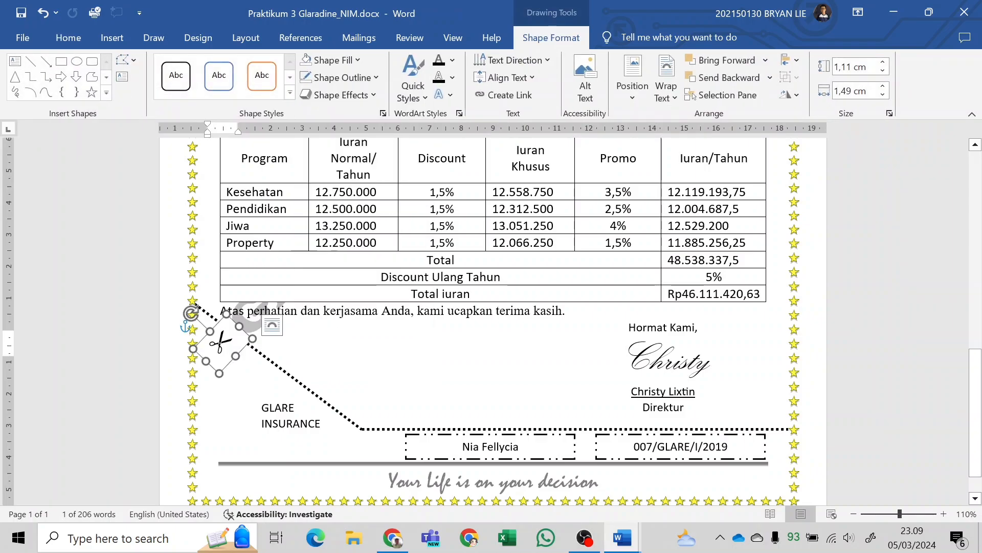
pyautogui.click(341, 60)
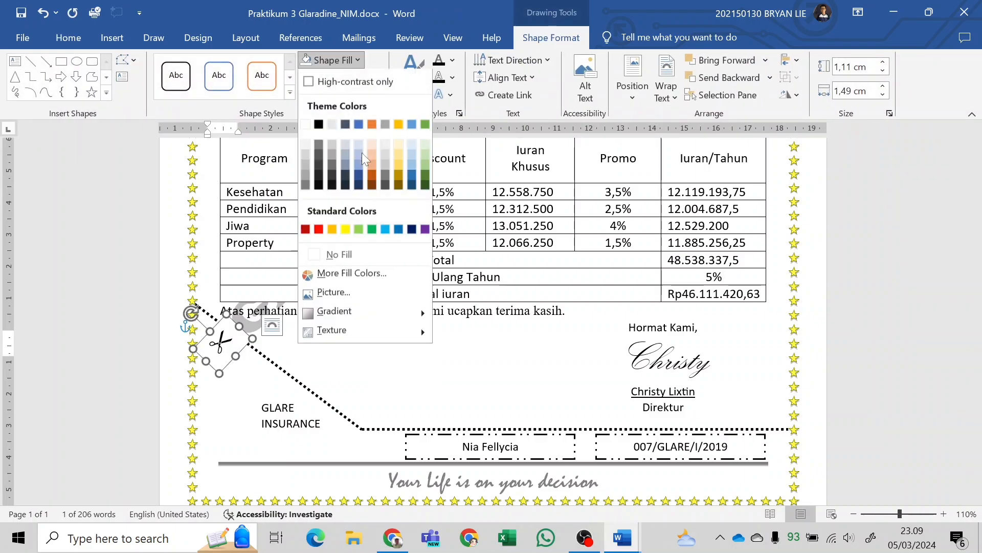
pyautogui.click(361, 255)
pyautogui.click(378, 349)
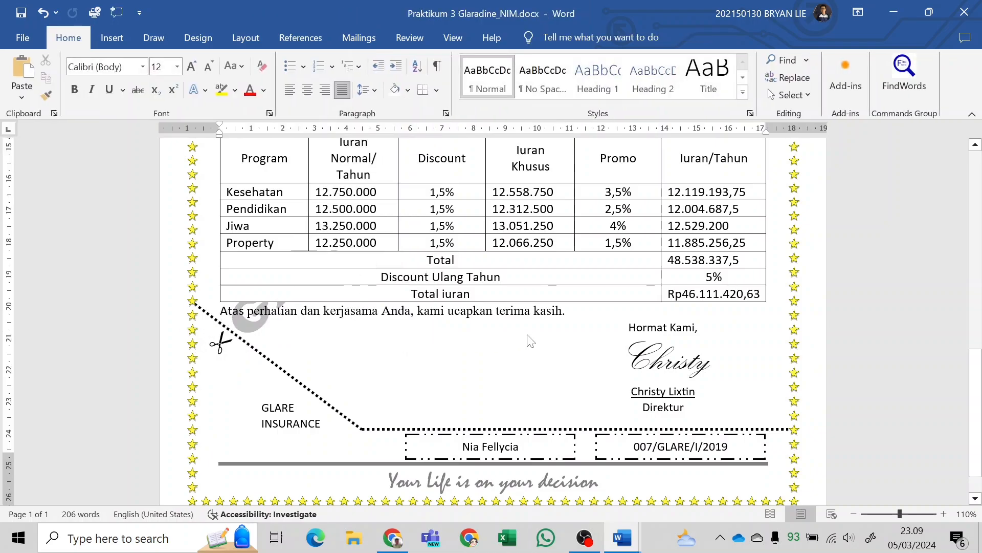
# Compare the scissors mark and the dotted cut line with the sample letter in the module PDF.
pyautogui.hotkey('alt', 'Tab')
pyautogui.scroll(5, 616, 342)
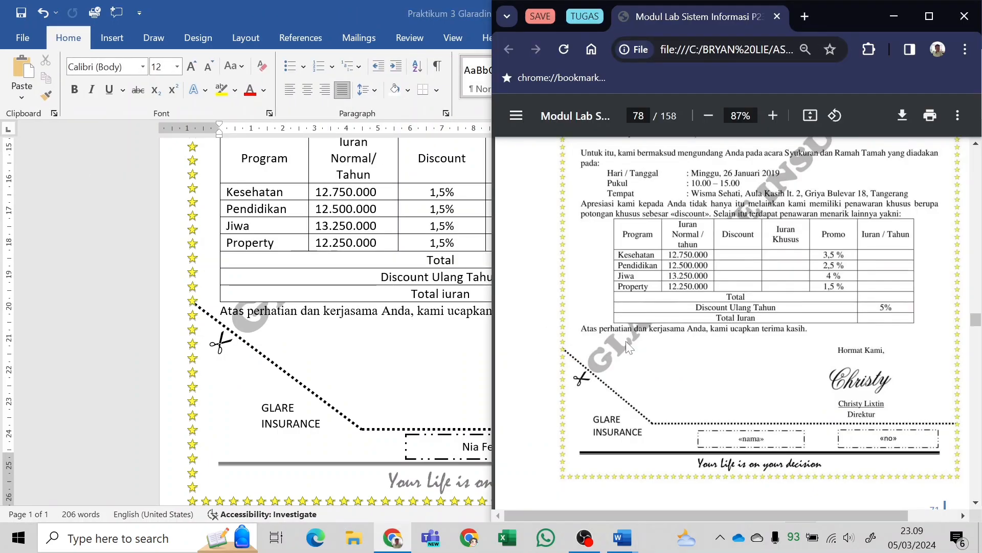
pyautogui.hotkey('alt', 'Tab')
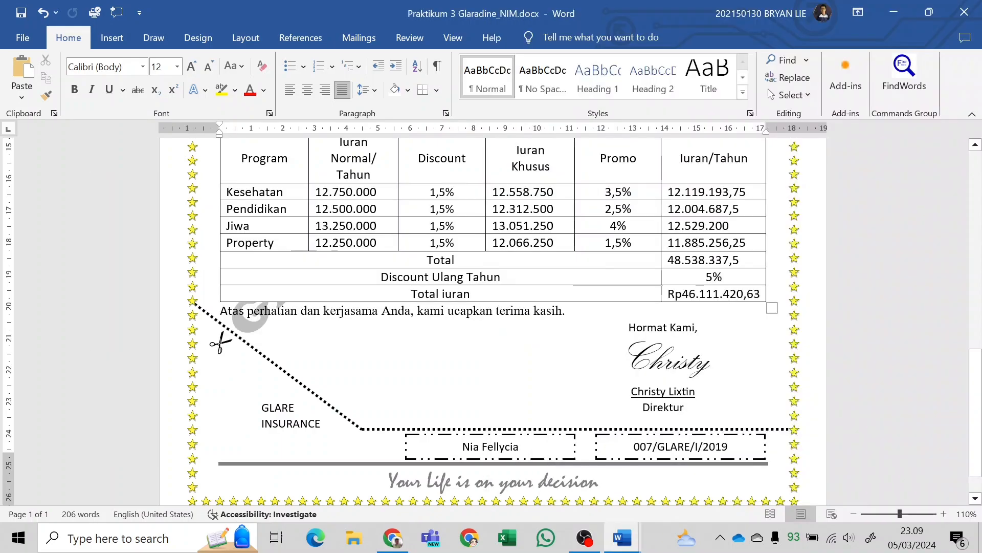
# Open the page header above the letter's date for editing and add blank line space in it.
pyautogui.scroll(10, 491, 317)
pyautogui.scroll(6, 491, 317)
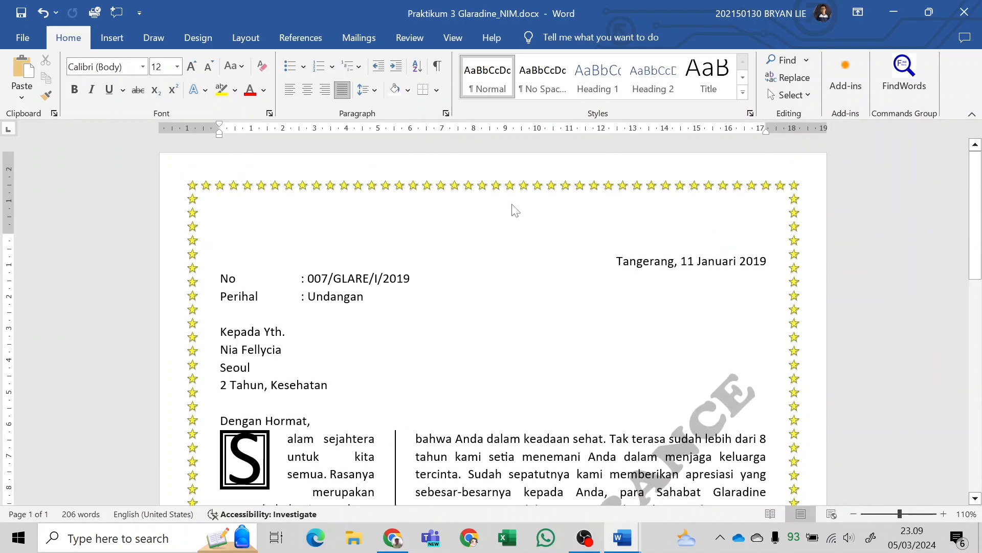
pyautogui.doubleClick(286, 198)
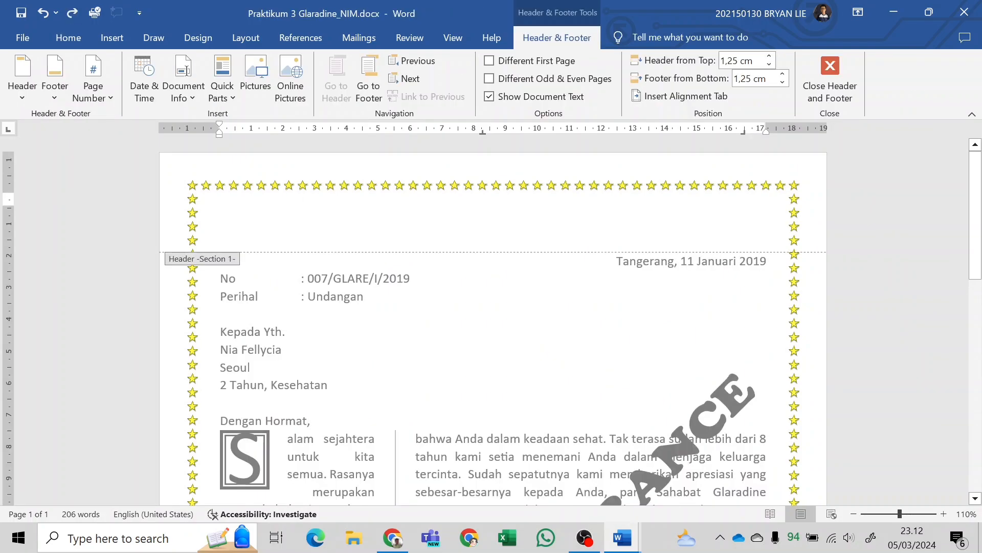
pyautogui.click(830, 76)
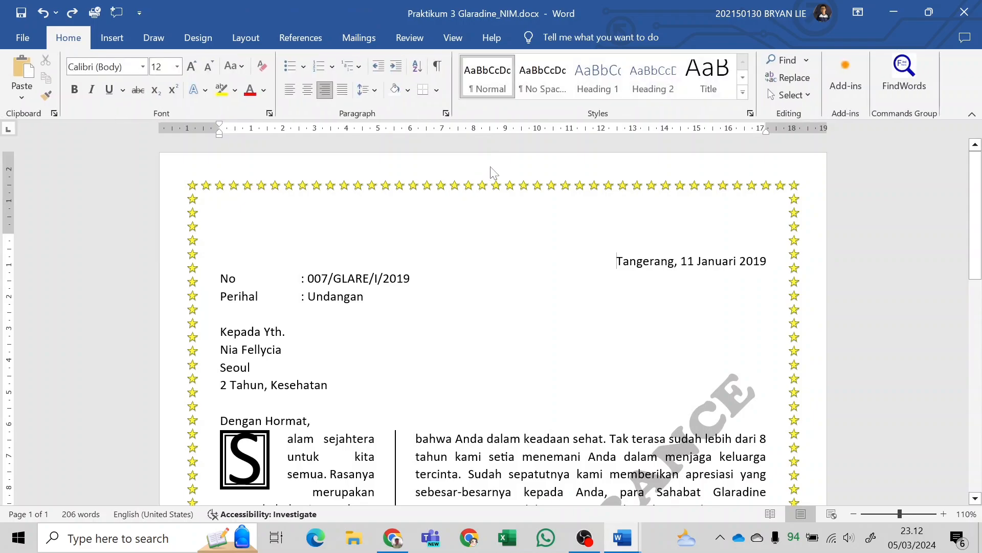
pyautogui.doubleClick(314, 207)
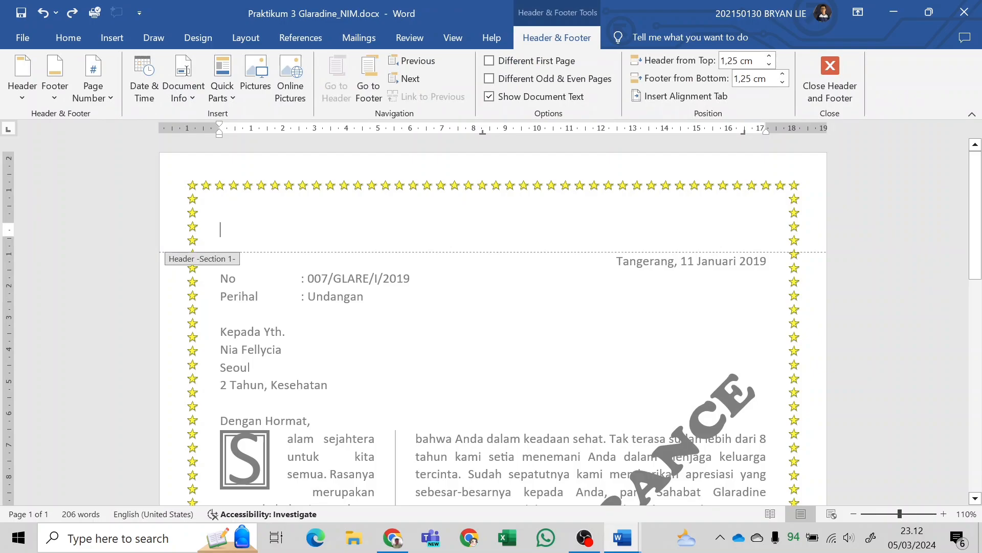
pyautogui.press('Return')
pyautogui.press('Return')
pyautogui.press('Return')
# Put a box border in the 3 pt thick-and-thin line style around the last blank header paragraph, applied to Paragraph.
pyautogui.hotkey('ctrl', 'a')
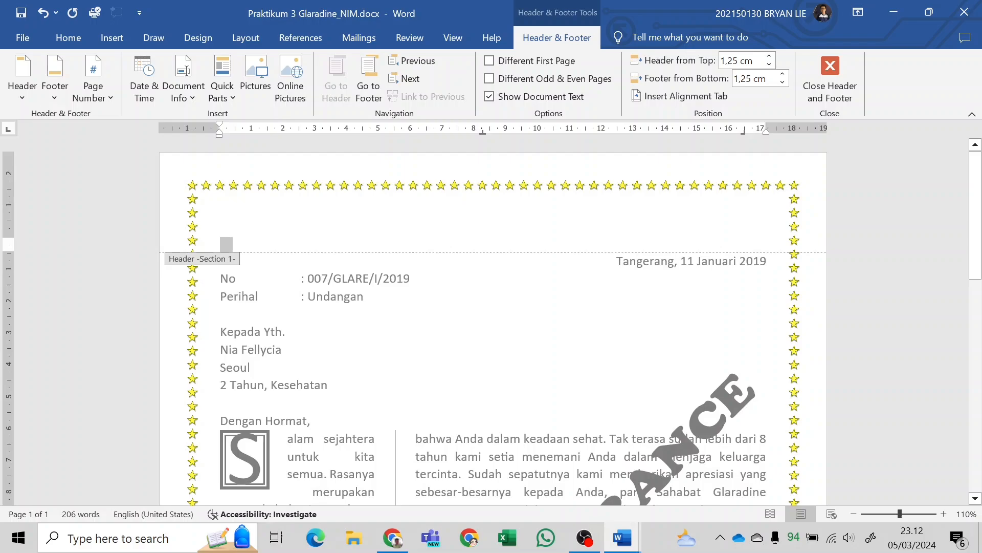
pyautogui.click(228, 245)
pyautogui.hotkey('ctrl', 'a')
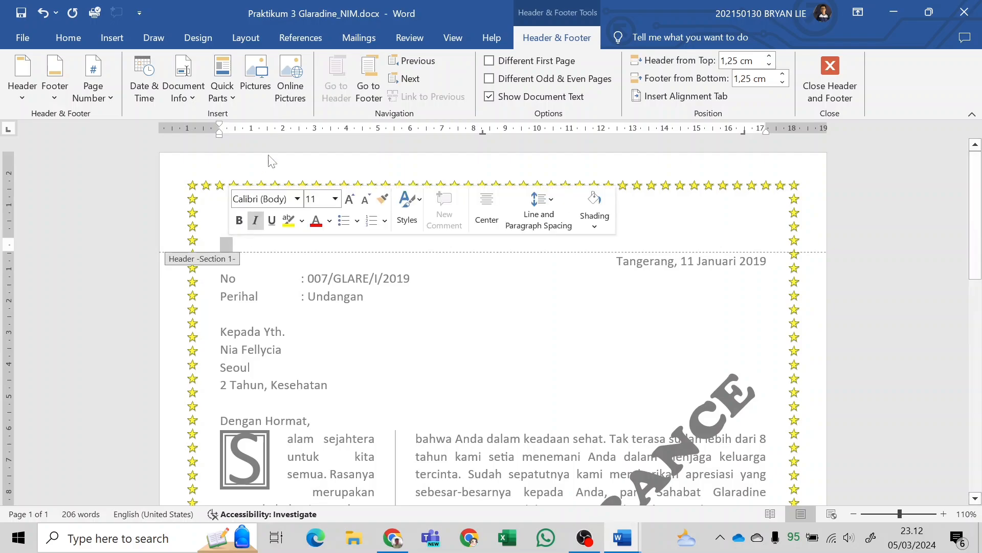
pyautogui.click(197, 38)
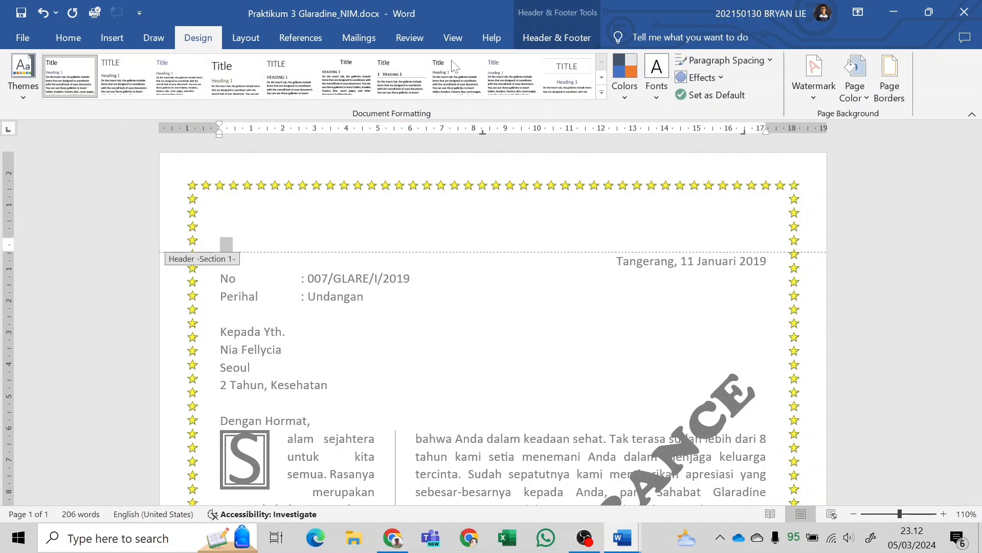
pyautogui.click(890, 77)
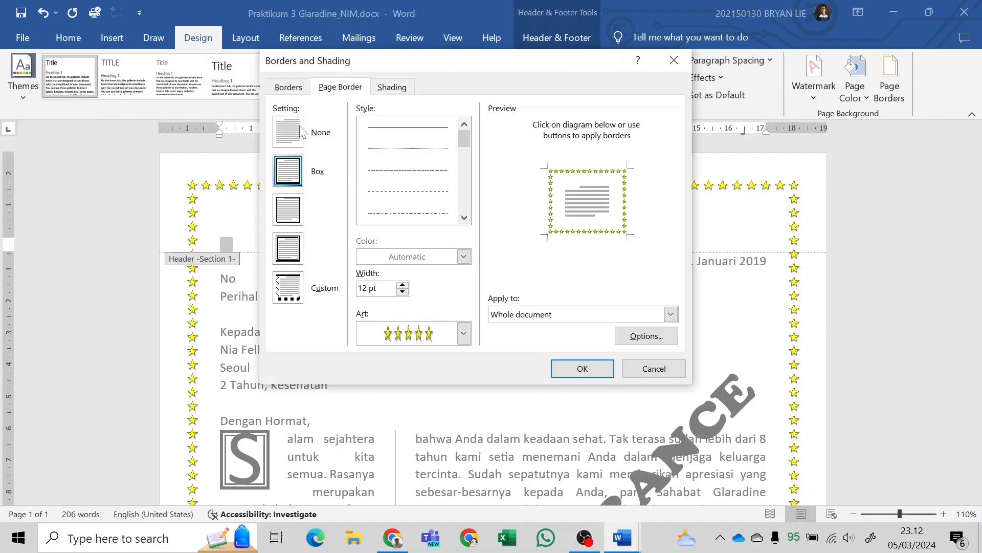
pyautogui.click(288, 88)
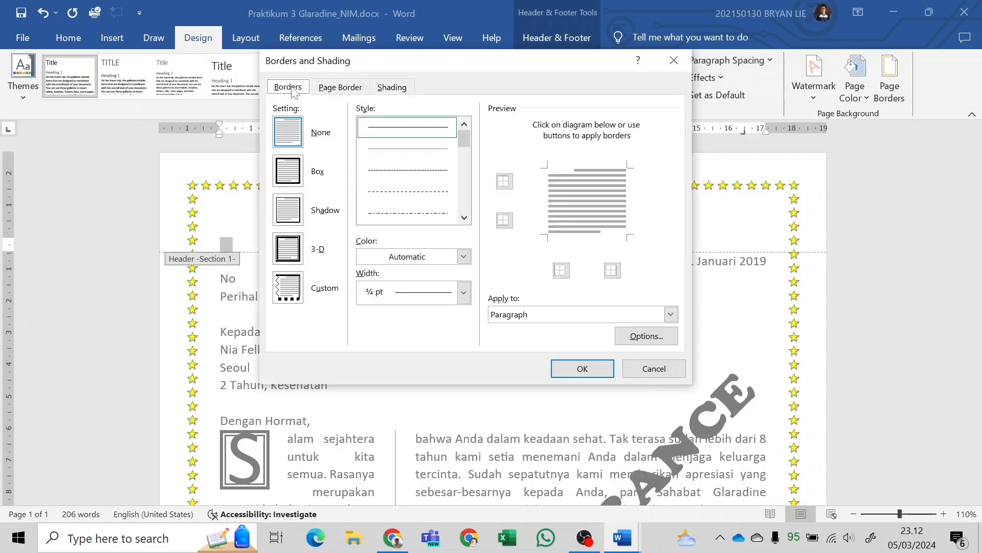
pyautogui.click(289, 176)
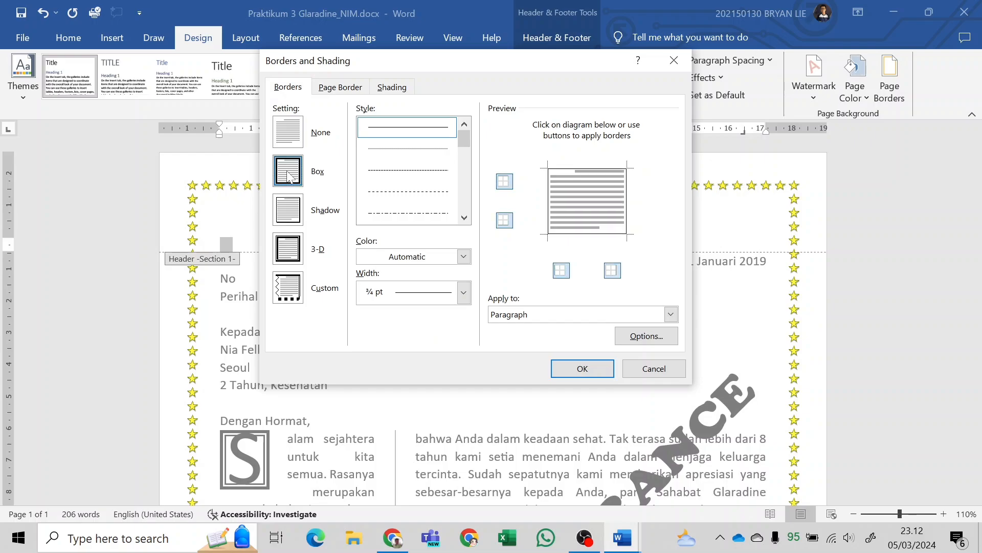
pyautogui.scroll(-3, 439, 171)
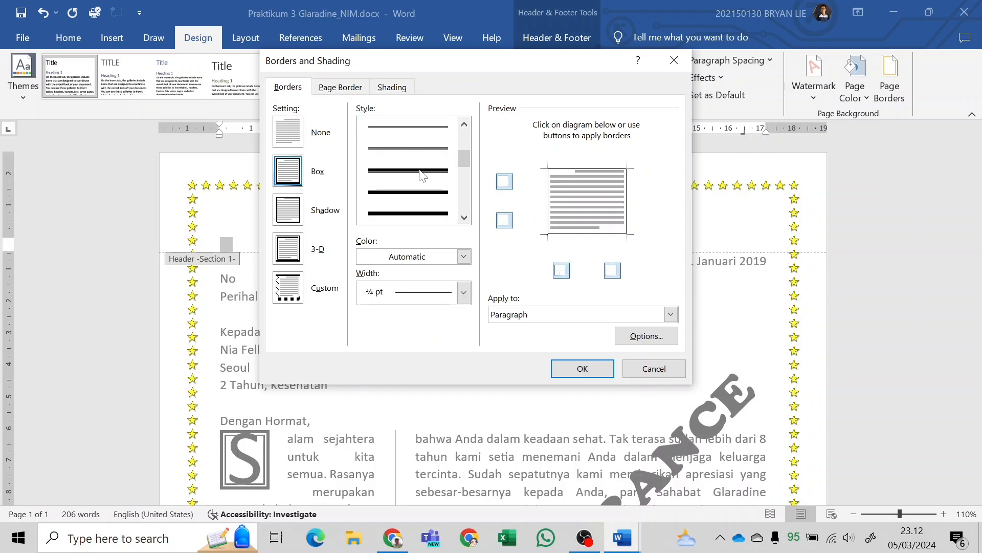
pyautogui.click(423, 174)
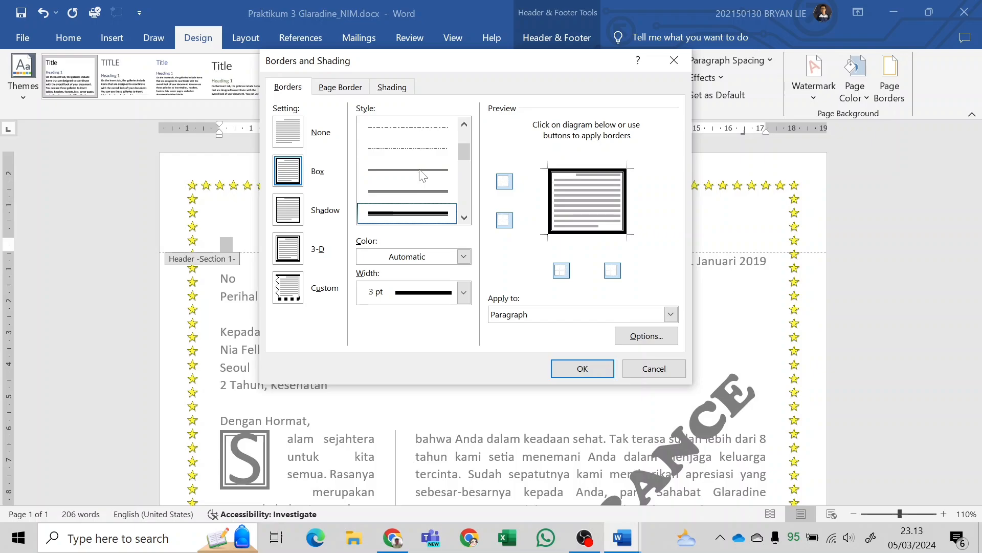
pyautogui.click(537, 320)
pyautogui.click(529, 339)
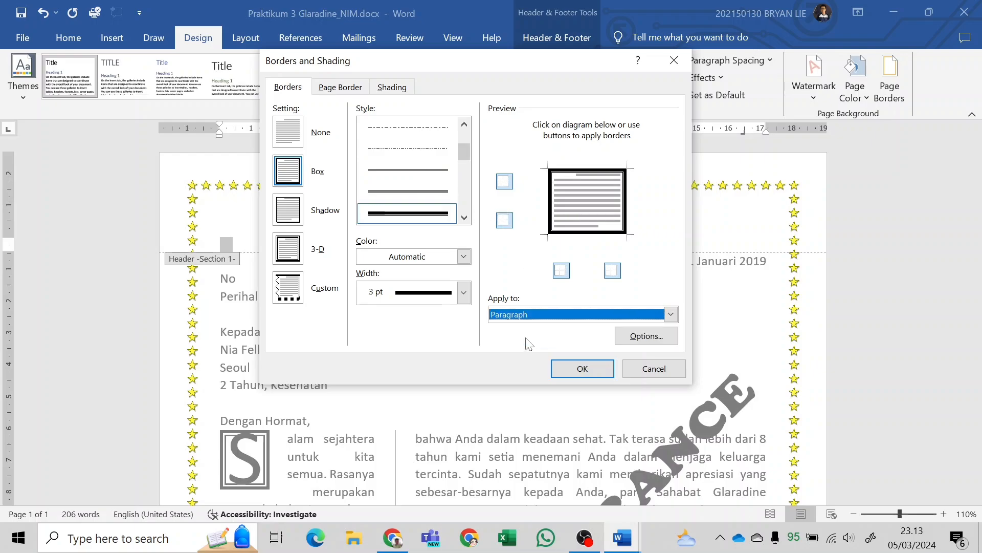
pyautogui.click(568, 365)
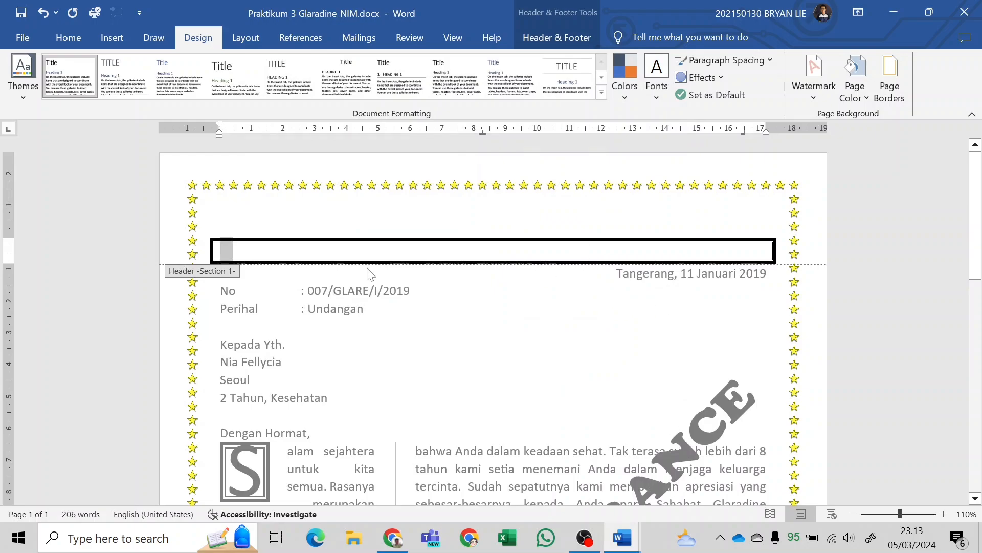
# Delete one blank line above the bordered header paragraph and check the coupon area against the footer line.
pyautogui.press('Up')
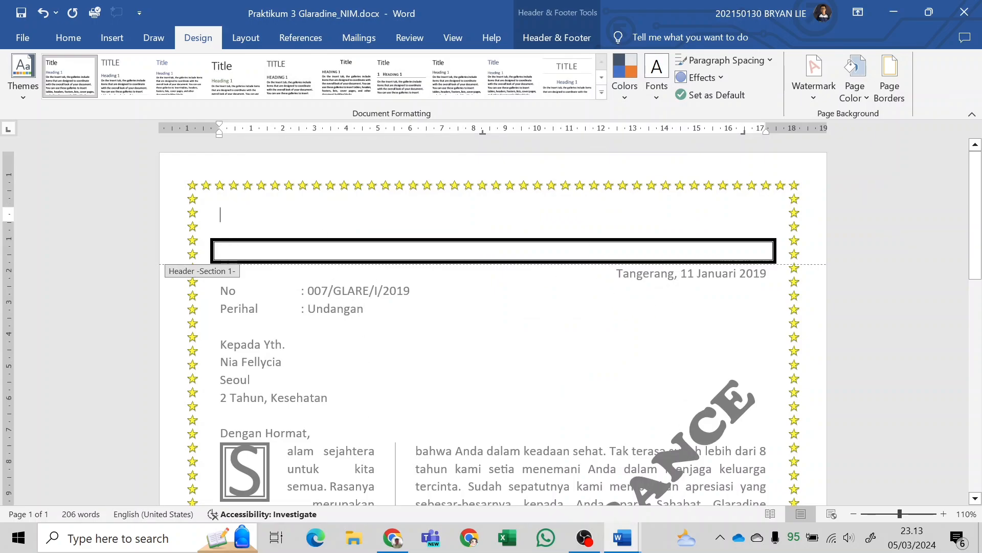
pyautogui.scroll(-10, 486, 415)
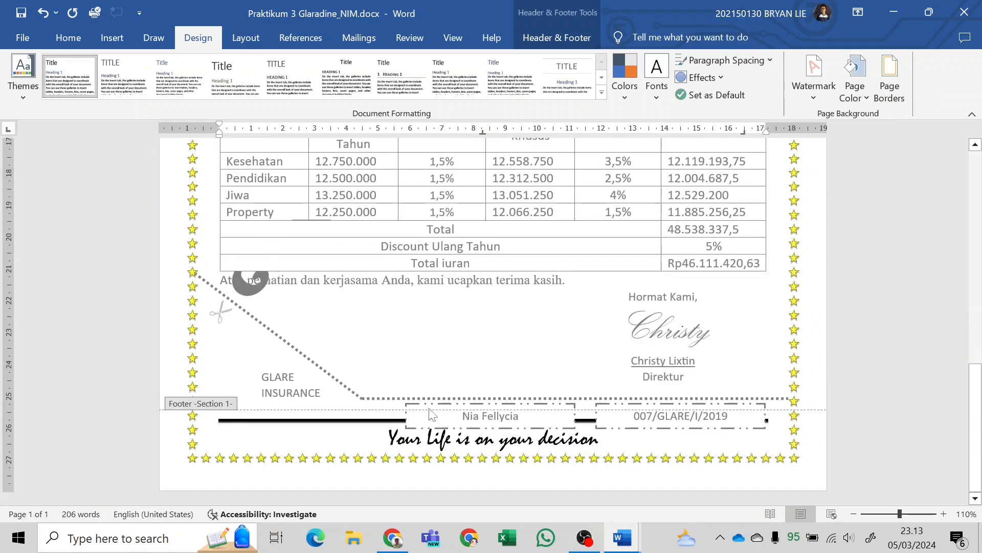
pyautogui.scroll(10, 538, 395)
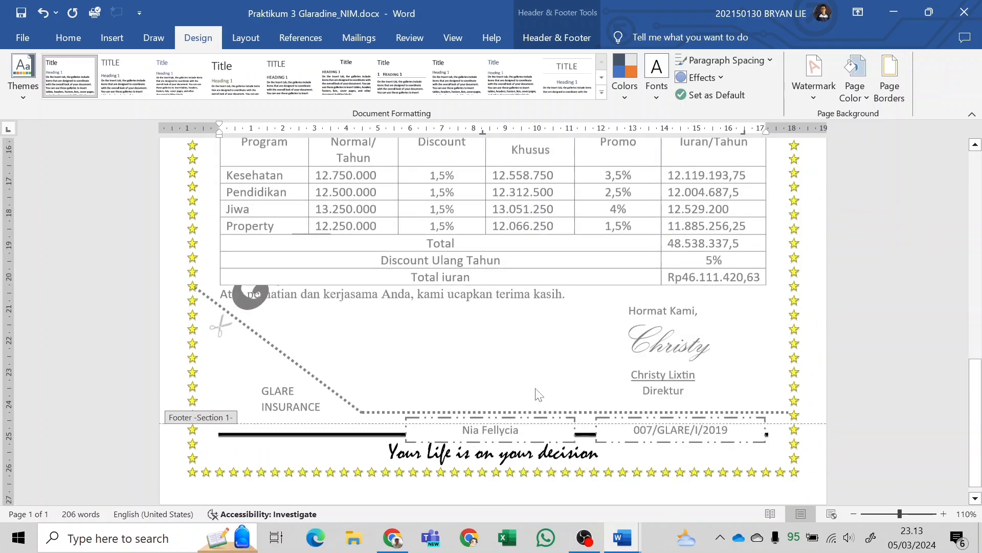
pyautogui.scroll(1, 538, 395)
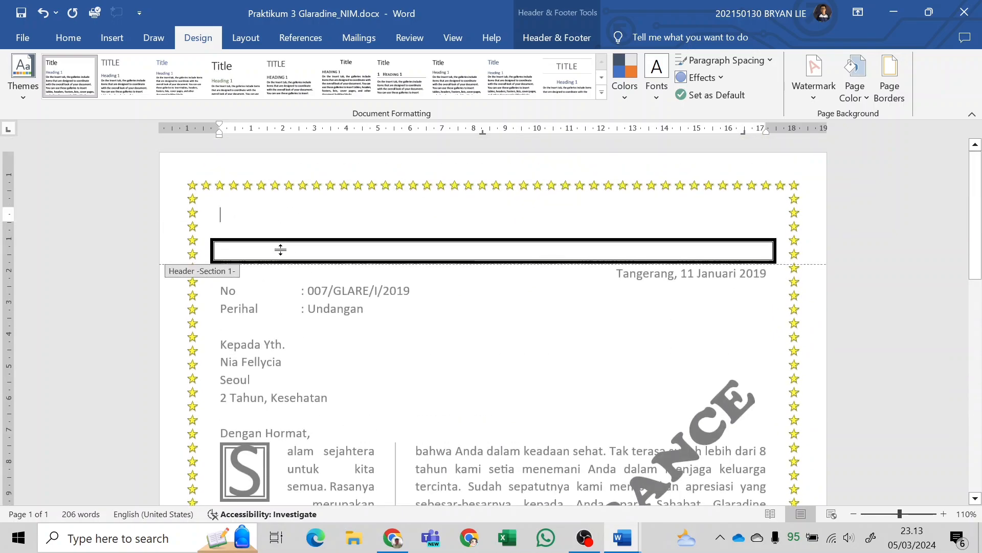
pyautogui.press('Down')
pyautogui.press('Down')
pyautogui.press('Up')
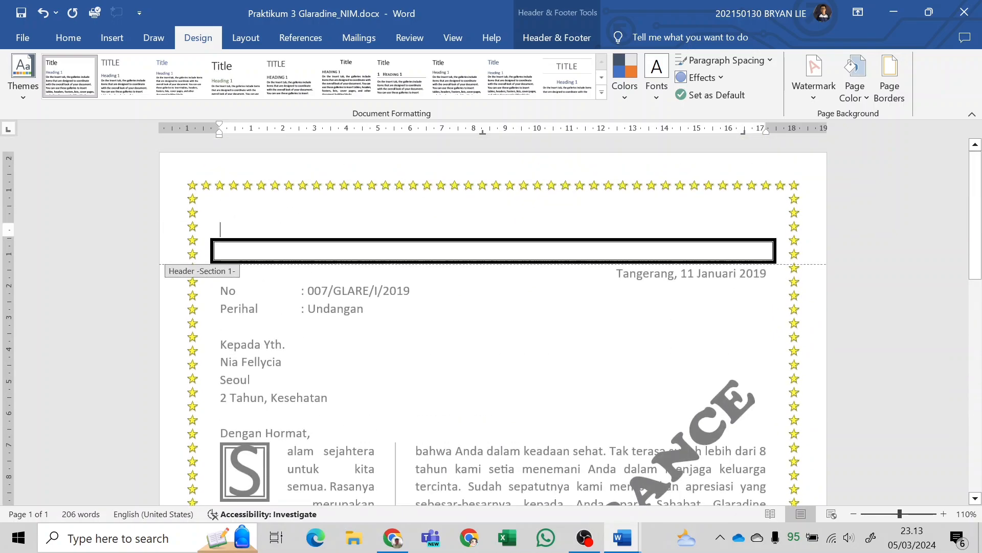
pyautogui.press('BackSpace')
pyautogui.scroll(-15, 427, 381)
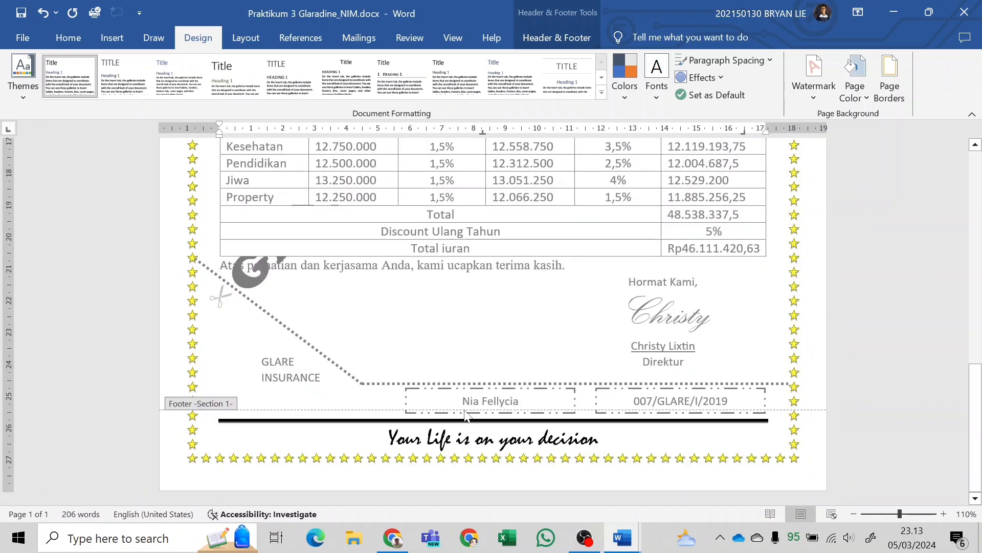
pyautogui.scroll(5, 455, 367)
pyautogui.scroll(10, 457, 367)
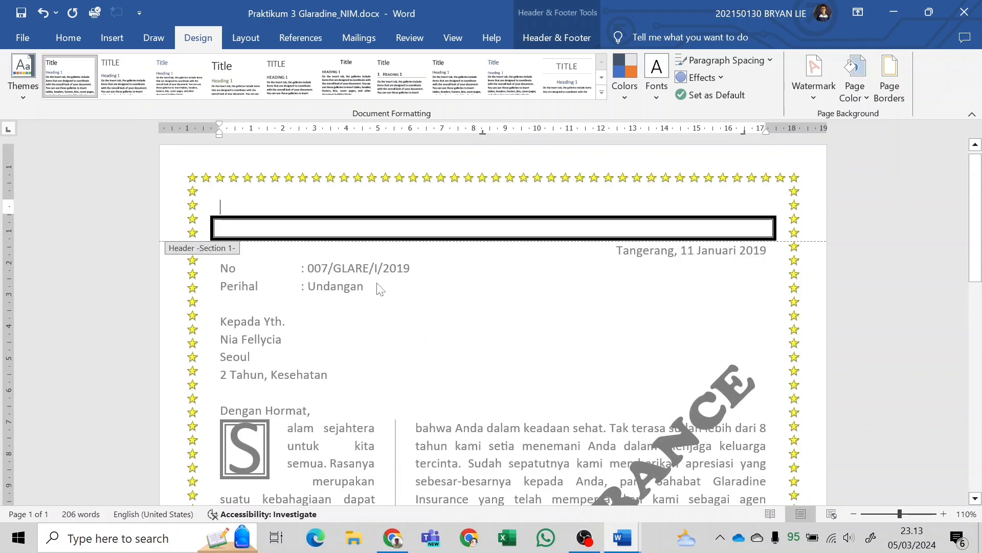
pyautogui.scroll(1, 377, 283)
# Examine the sample letterhead in the module PDF in Chrome, and return to the letter in Word.
pyautogui.hotkey('alt', 'Tab')
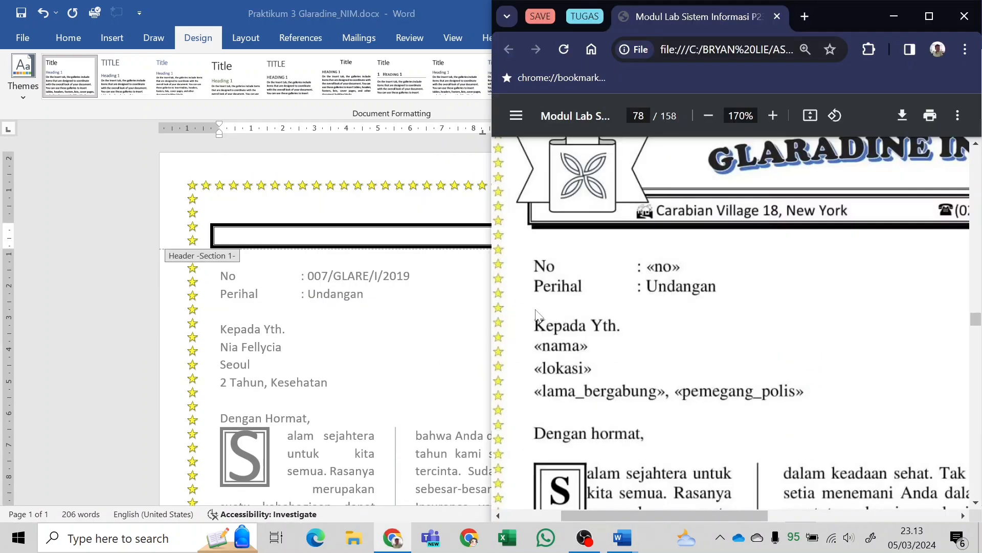
pyautogui.scroll(-3, 700, 303)
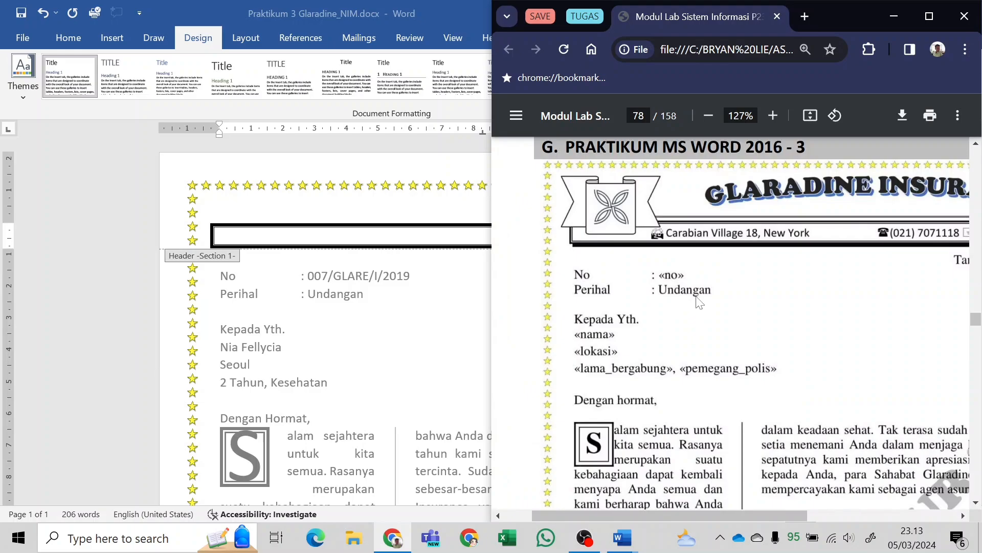
pyautogui.scroll(-2, 700, 307)
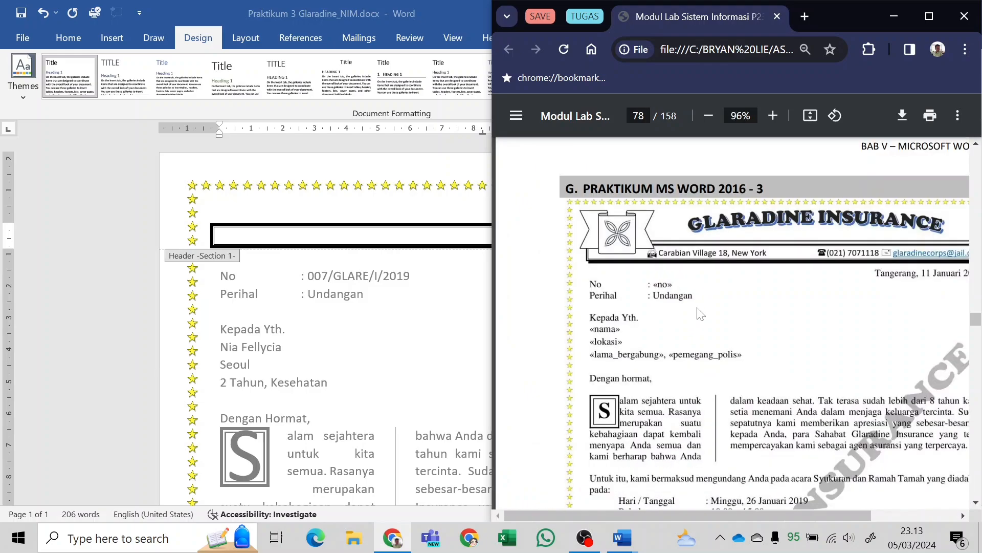
pyautogui.hscroll(3, 700, 313)
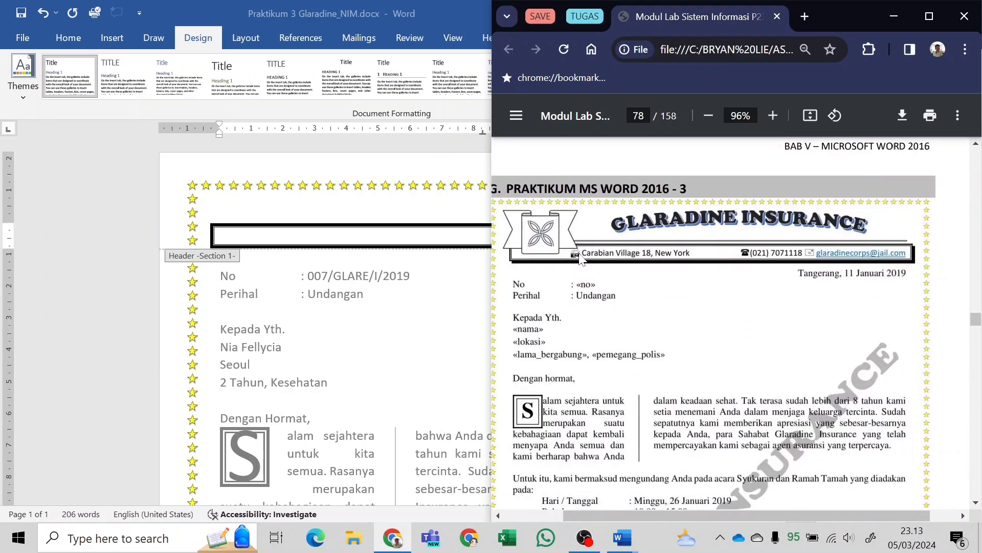
pyautogui.click(621, 537)
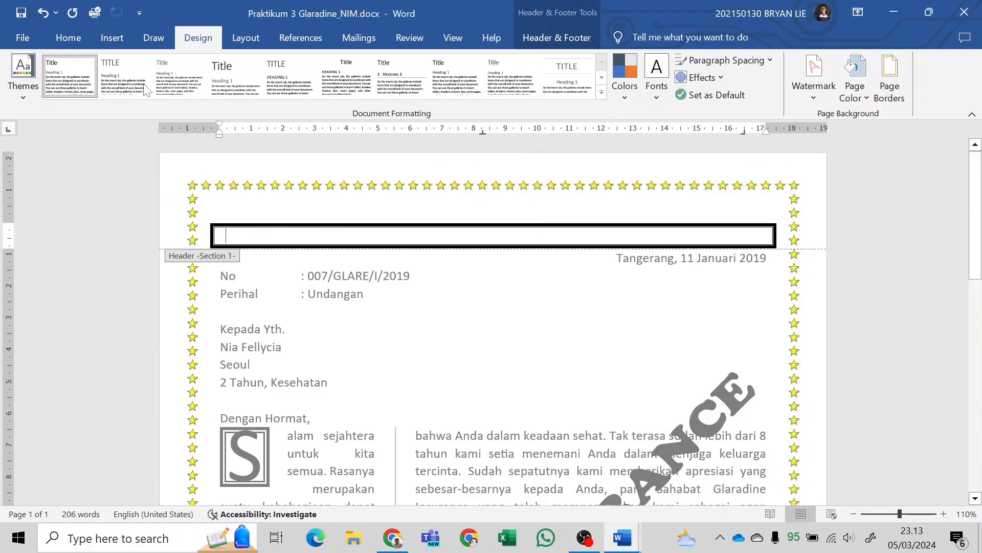
# Insert a simple text box over the bordered header bar and set its text wrapping to Behind Text.
pyautogui.click(109, 40)
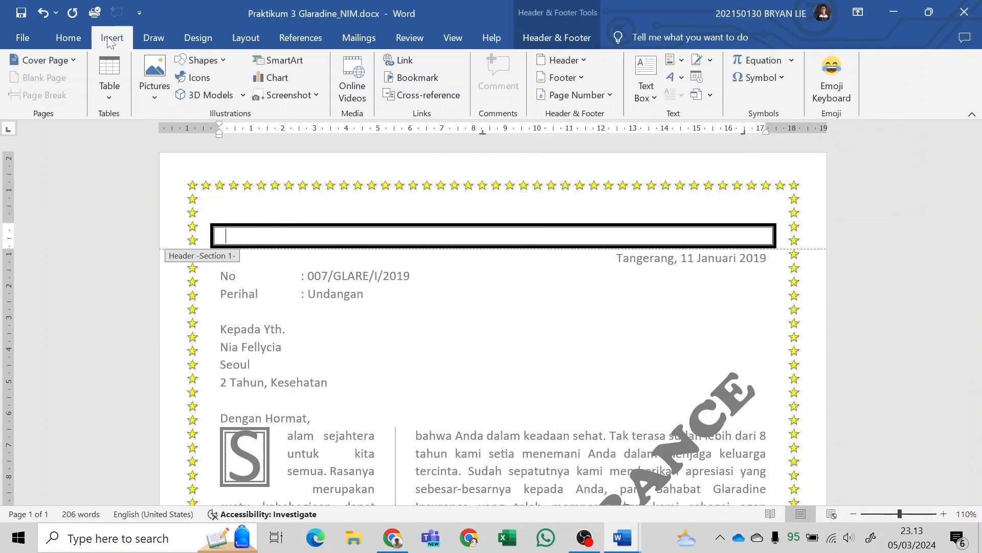
pyautogui.click(648, 97)
pyautogui.click(680, 175)
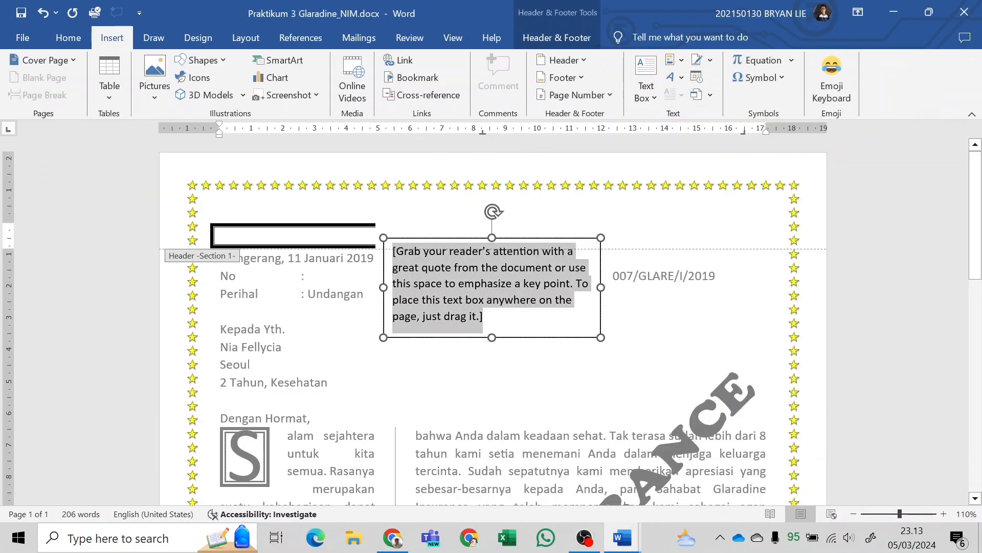
pyautogui.moveTo(435, 240); pyautogui.dragTo(353, 222)
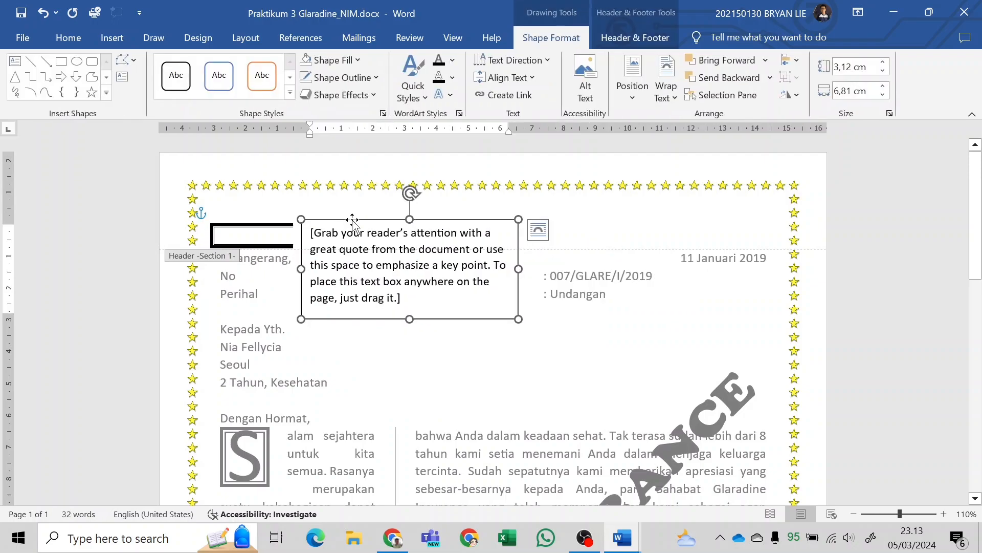
pyautogui.click(542, 232)
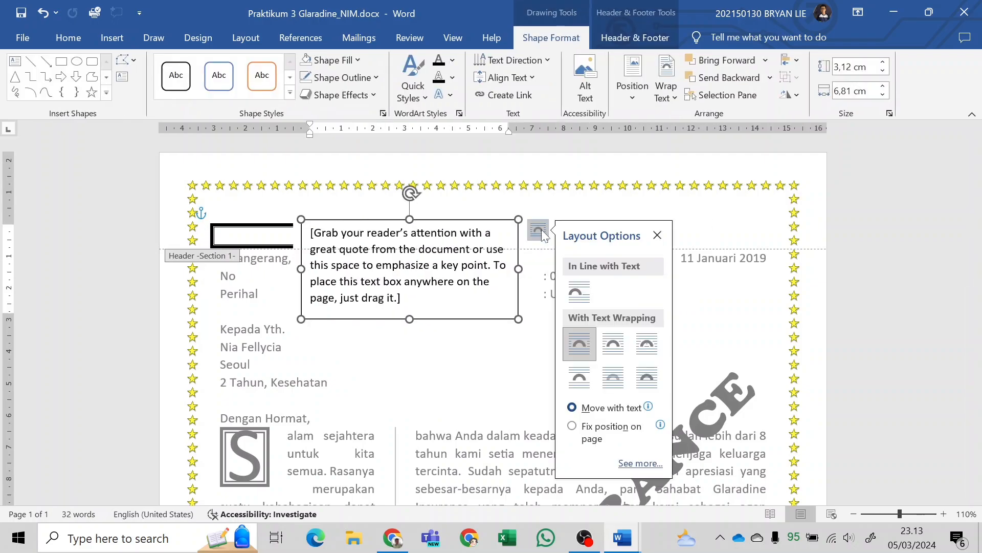
pyautogui.click(618, 385)
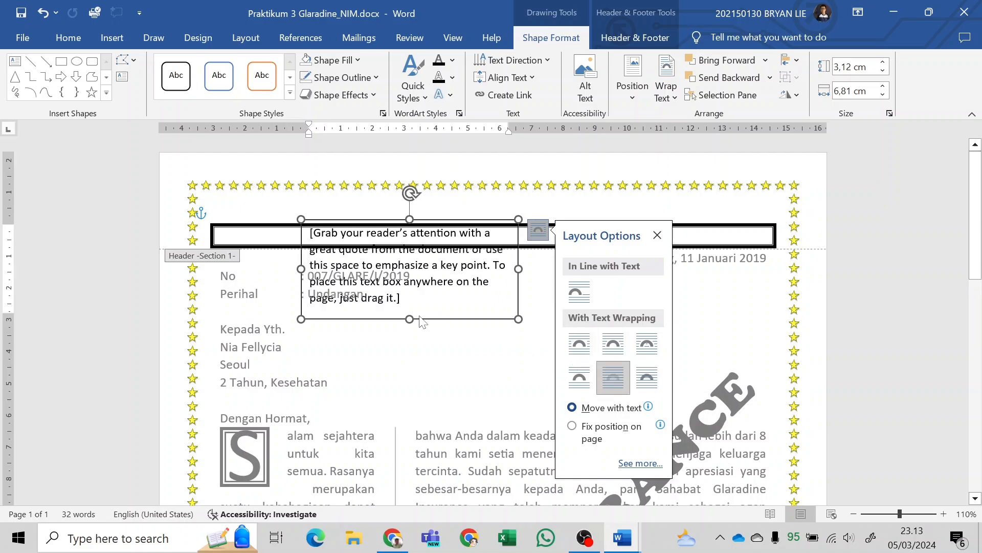
pyautogui.press('Escape')
# Replace the header text box's placeholder text with the company address from the sample letterhead in the module PDF.
pyautogui.hotkey('alt', 'Tab')
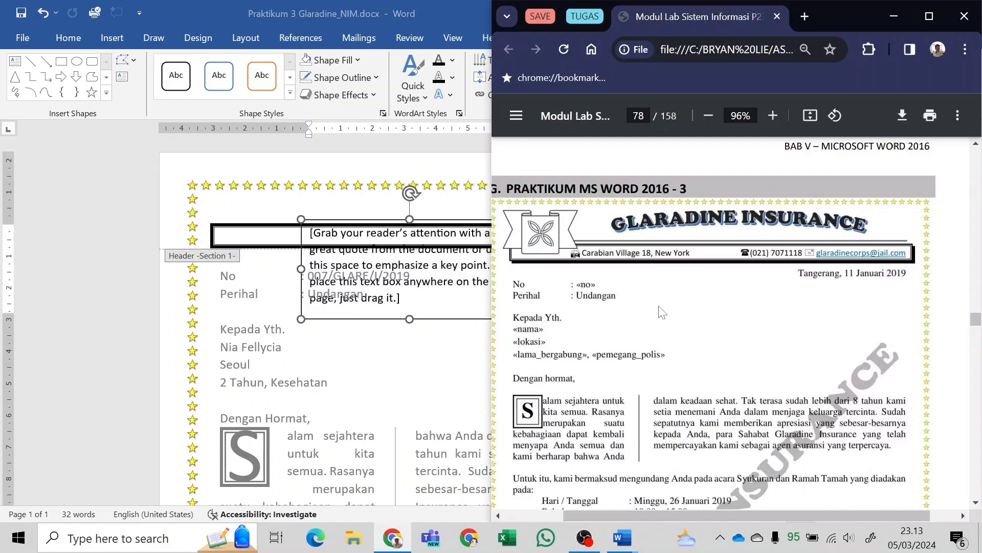
pyautogui.hotkey('alt', 'Tab')
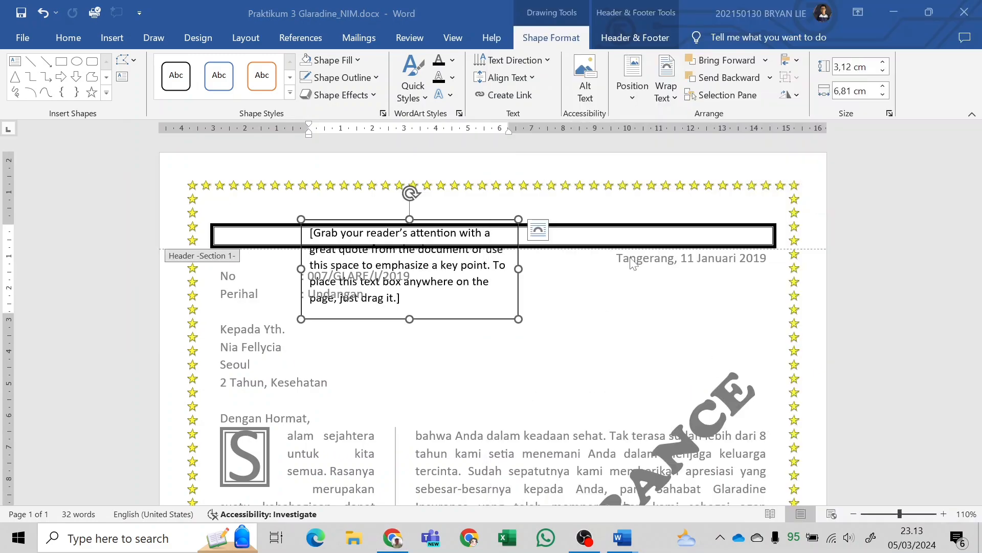
pyautogui.hotkey('ctrl', 'a')
pyautogui.write('cARAB')
pyautogui.press('BackSpace')
pyautogui.press('BackSpace')
pyautogui.press('BackSpace')
pyautogui.press('BackSpace')
pyautogui.press('BackSpace')
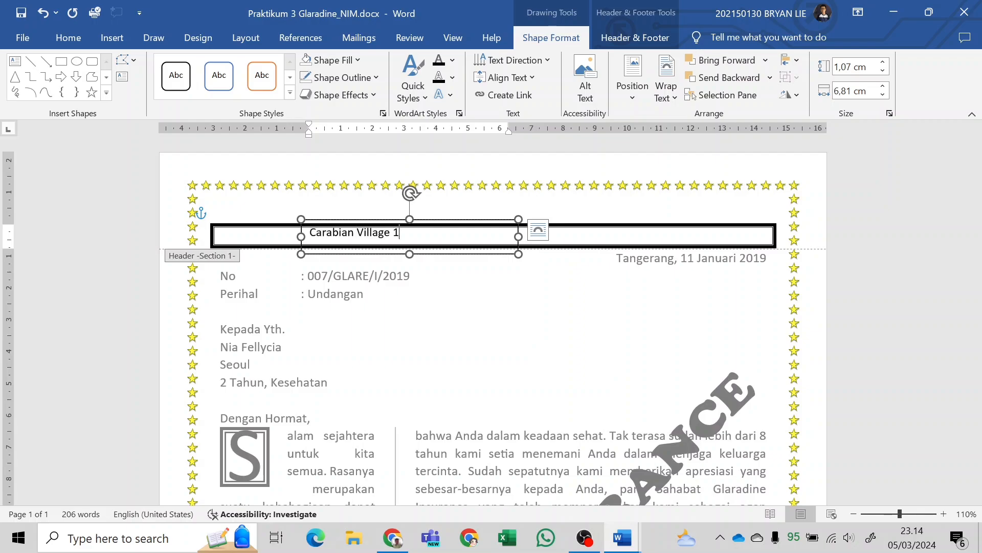
pyautogui.write('New York')
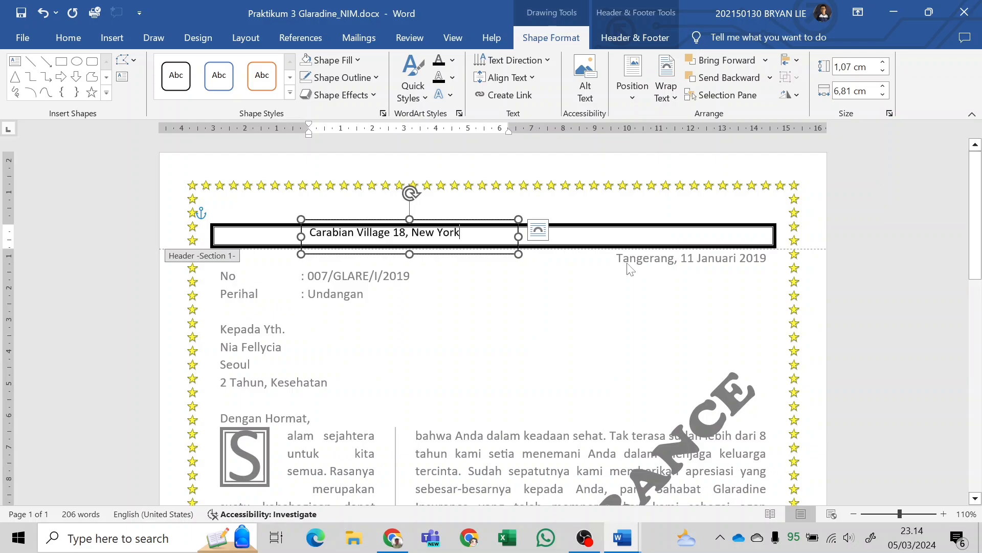
# Position the address text box along the bordered header bar, its text vertically centred in the bar, following the sample letterhead in the PDF.
pyautogui.moveTo(373, 255); pyautogui.dragTo(431, 257)
pyautogui.hotkey('alt', 'Tab')
pyautogui.scroll(-2, 845, 260)
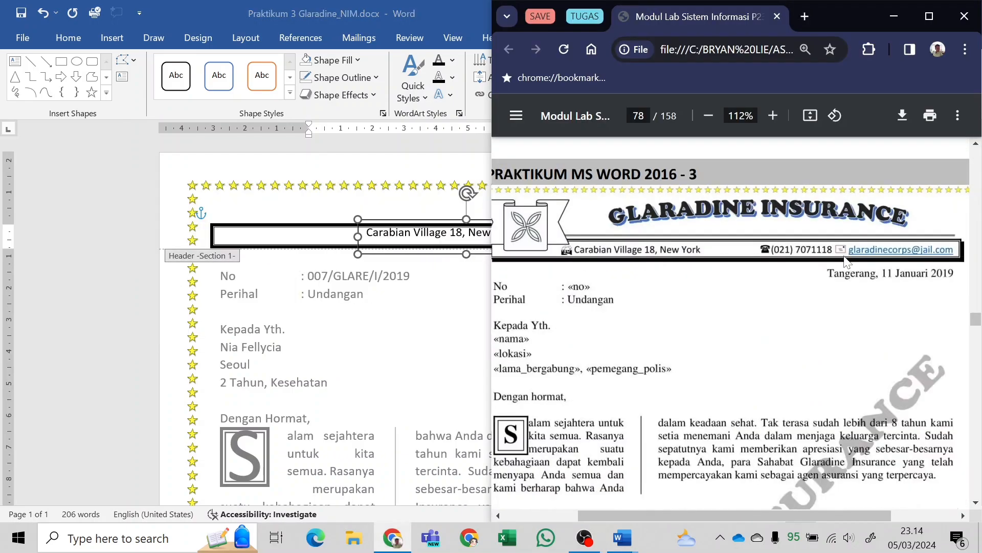
pyautogui.hotkey('alt', 'Tab')
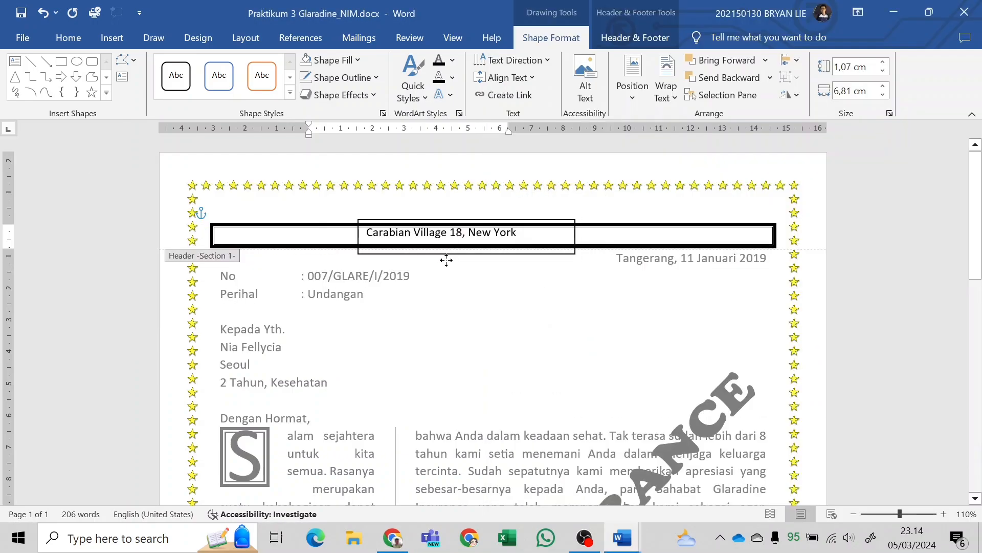
pyautogui.click(388, 257)
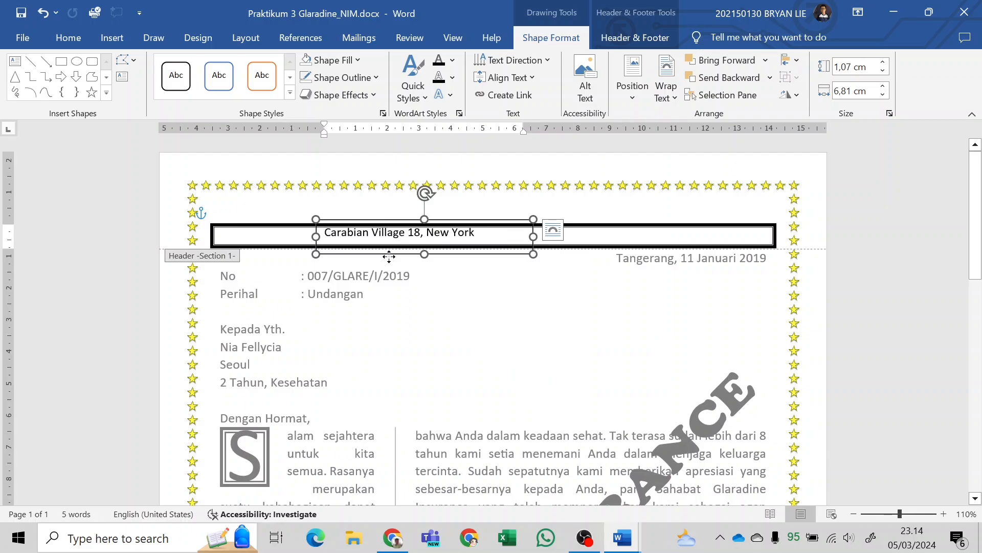
pyautogui.moveTo(390, 257); pyautogui.dragTo(392, 262)
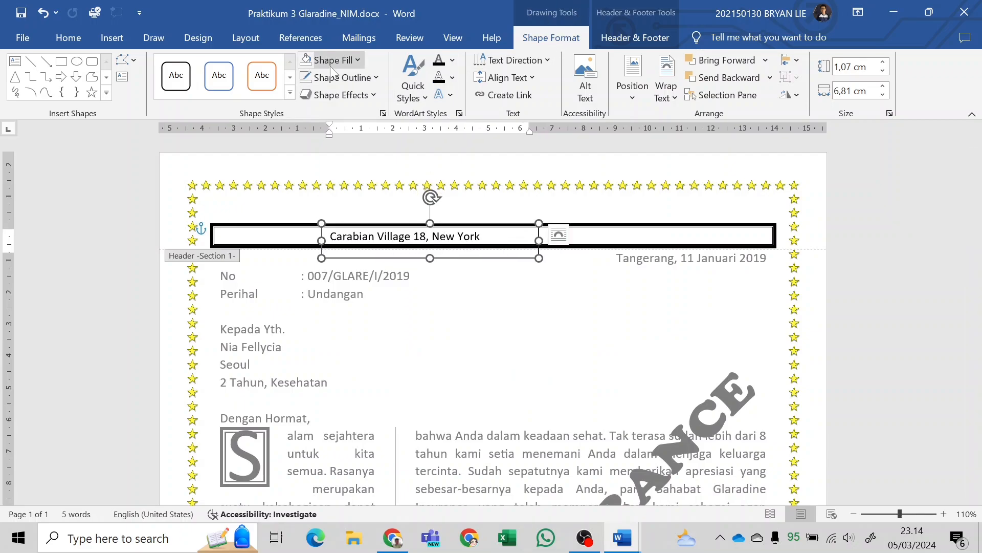
# Remove the outline and the fill from the address text box in the bordered header bar.
pyautogui.click(342, 77)
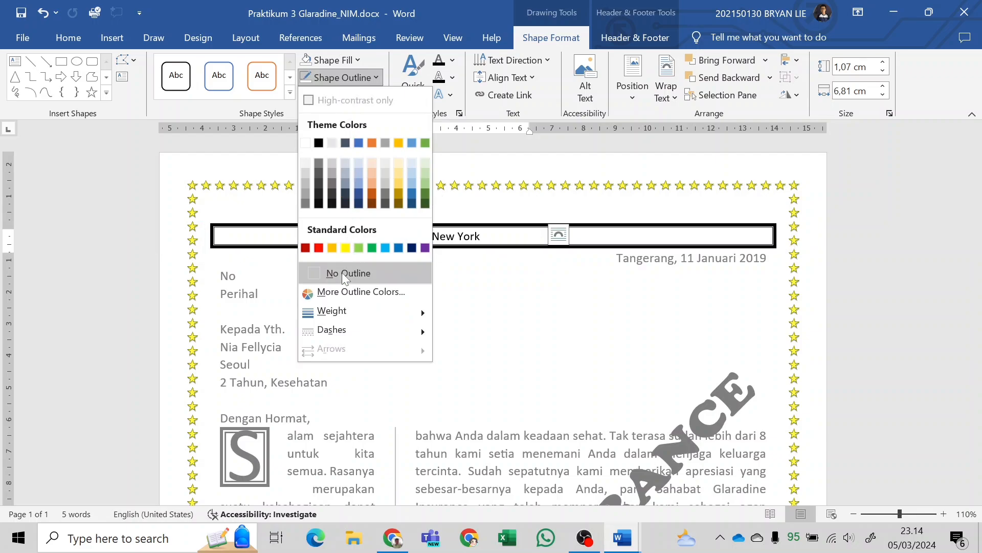
pyautogui.click(341, 273)
pyautogui.click(351, 63)
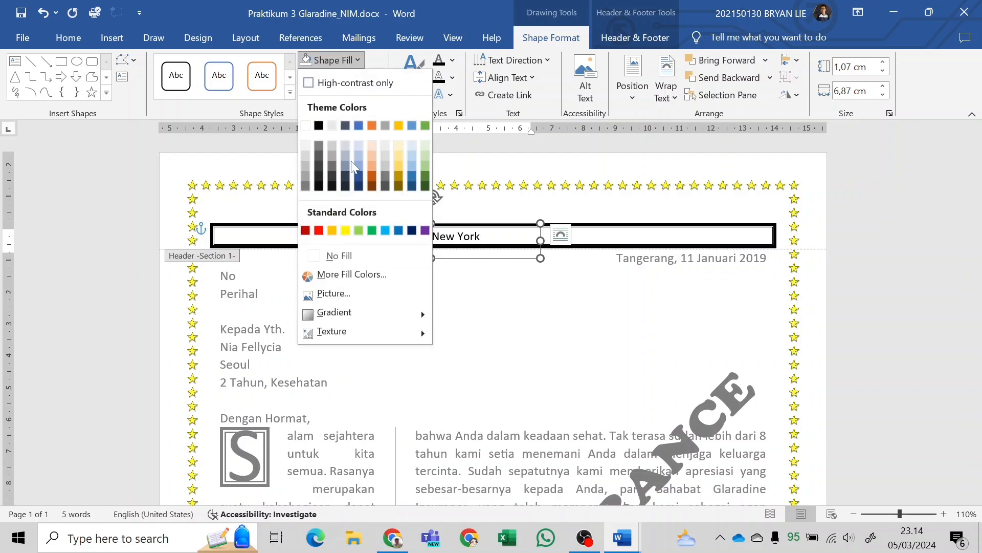
pyautogui.click(353, 261)
pyautogui.click(486, 259)
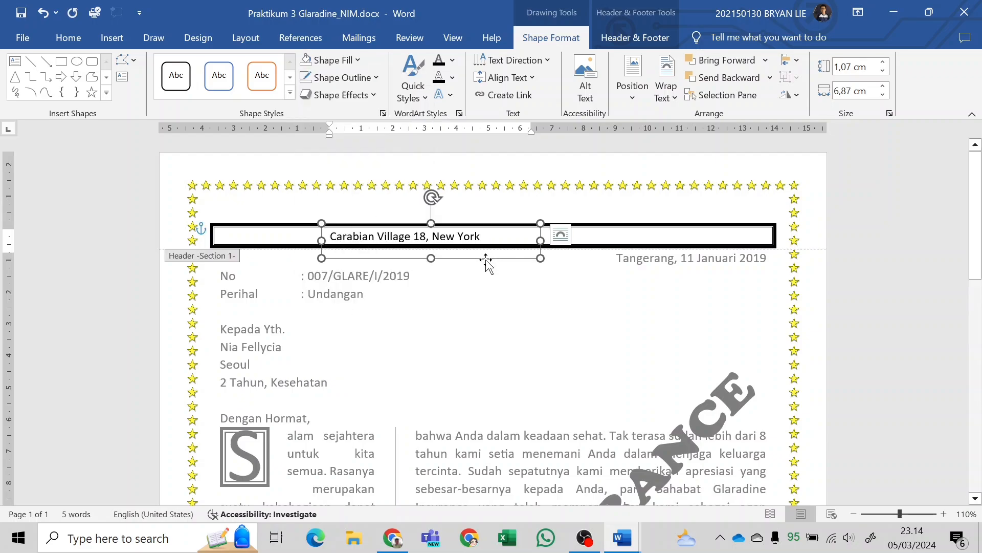
pyautogui.press('Escape')
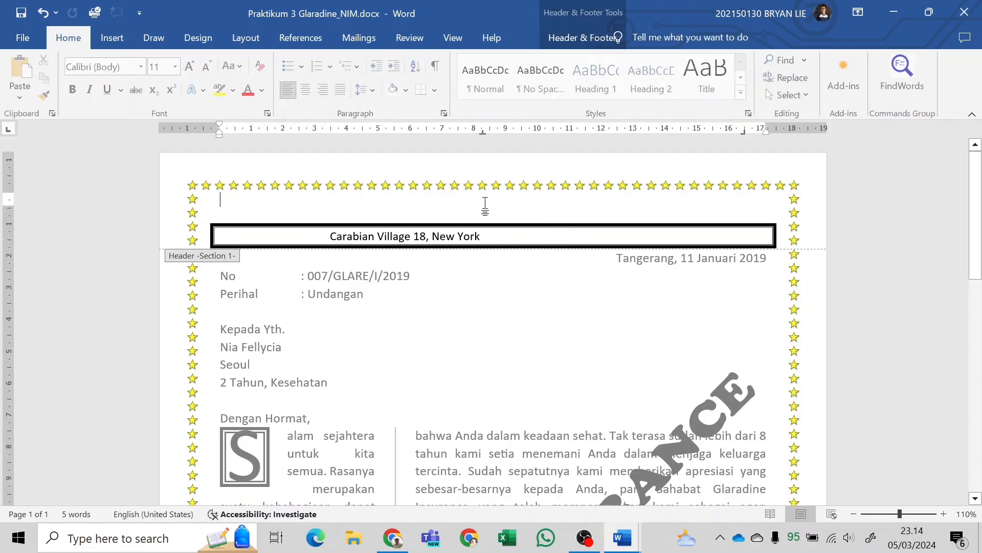
# Insert the house symbol (Webdings 66) before the company address in the header, matching the sample letterhead in the PDF.
pyautogui.click(322, 247)
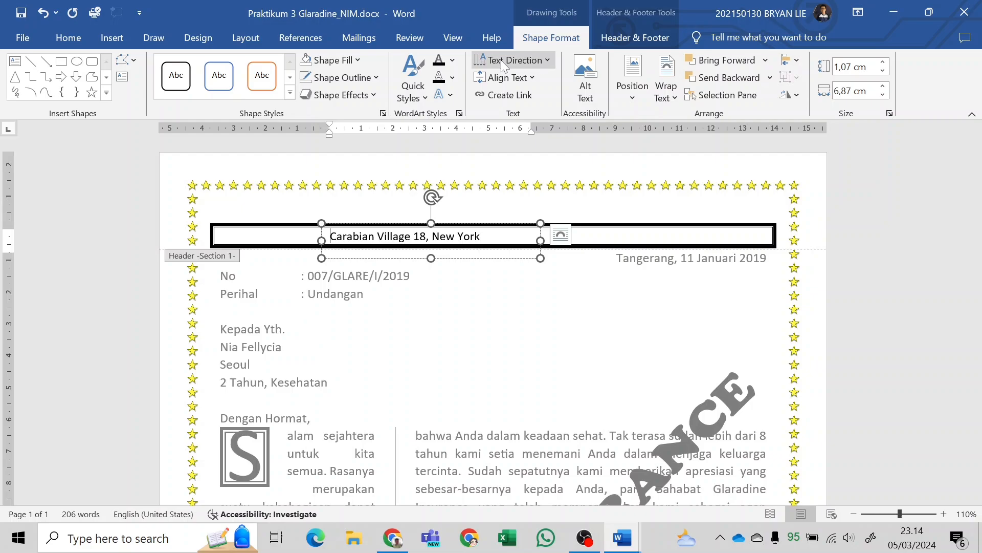
pyautogui.click(113, 38)
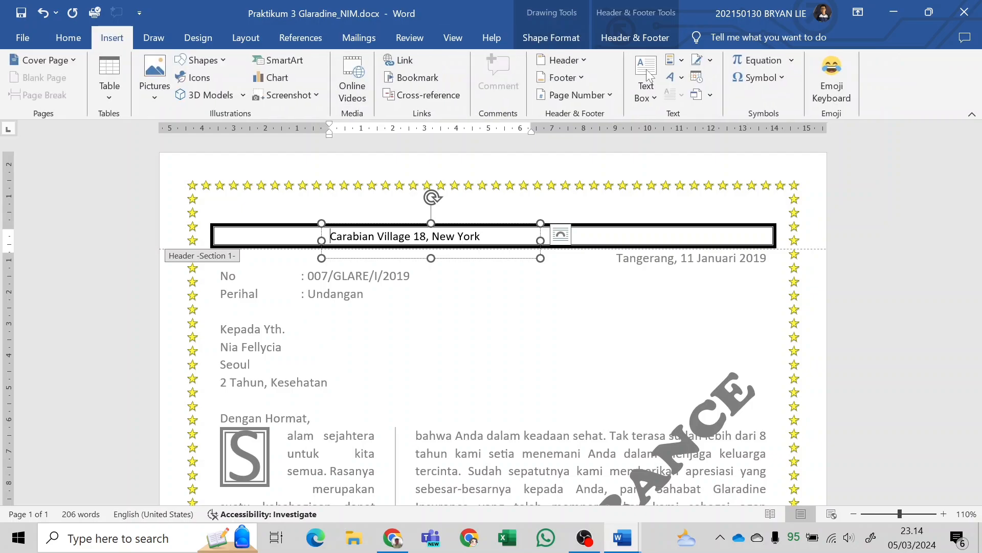
pyautogui.hotkey('alt', 'Tab')
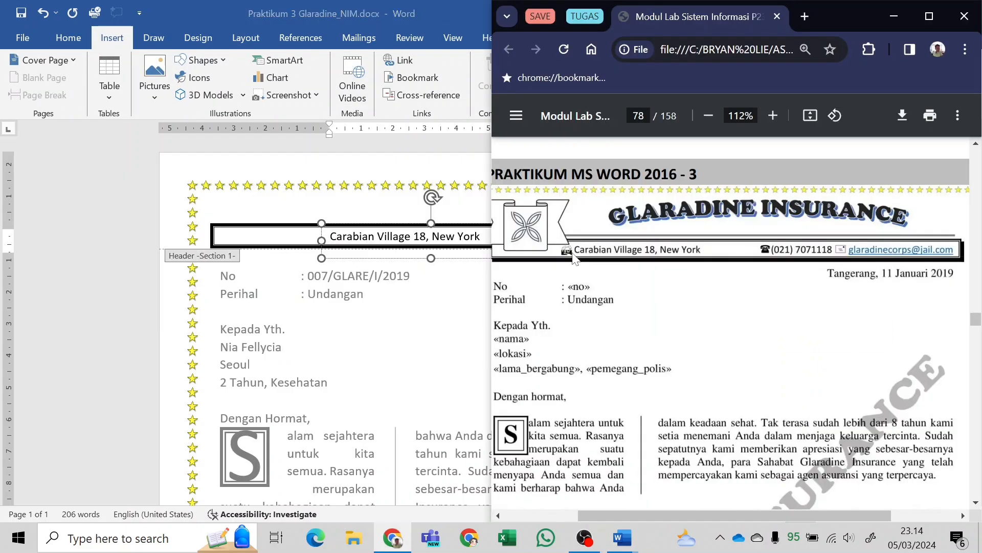
pyautogui.scroll(3, 568, 256)
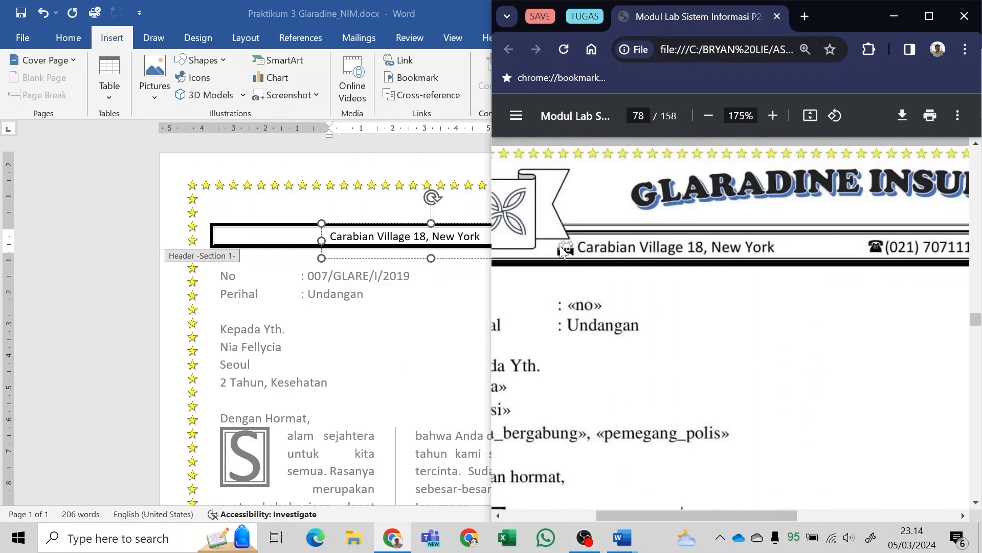
pyautogui.hotkey('alt', 'Tab')
pyautogui.click(776, 81)
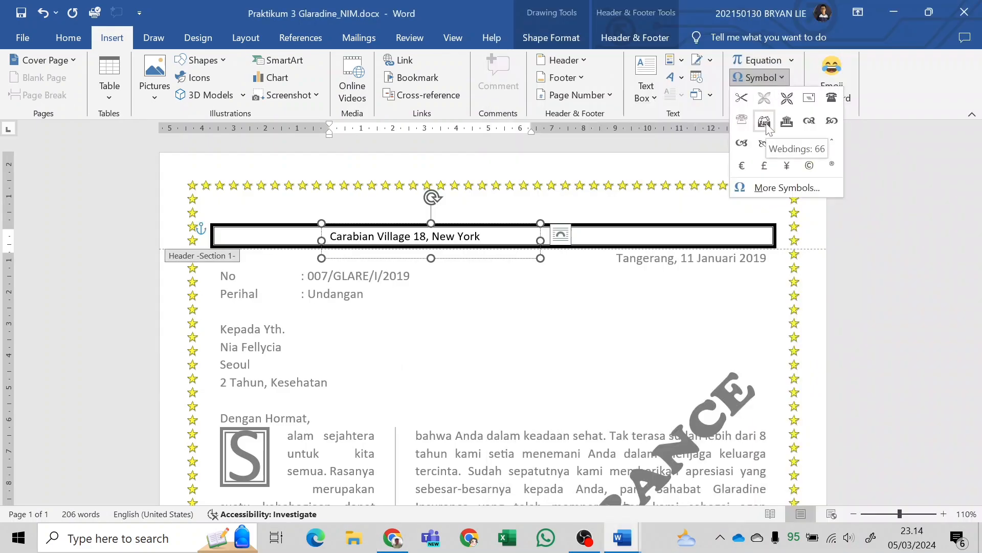
pyautogui.click(765, 121)
pyautogui.click(772, 80)
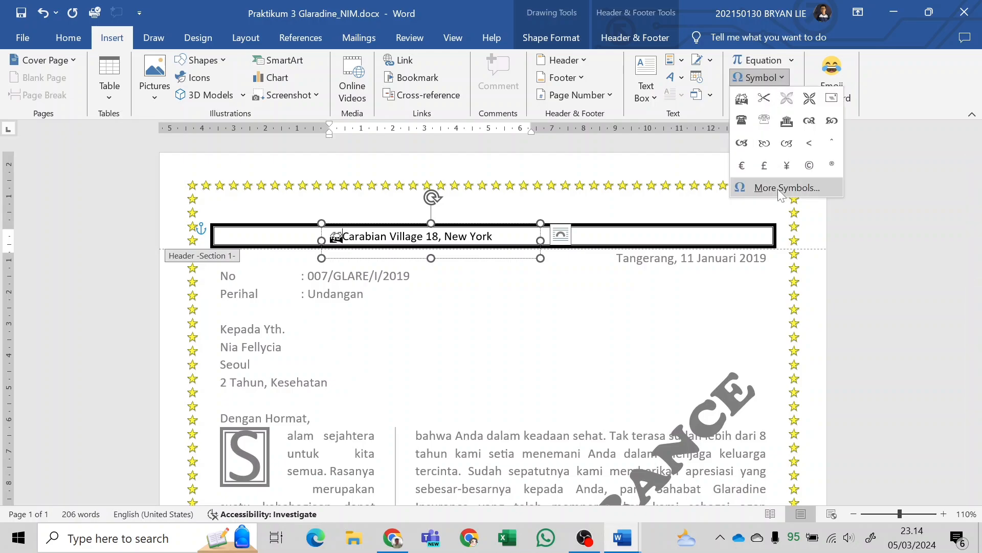
pyautogui.click(778, 189)
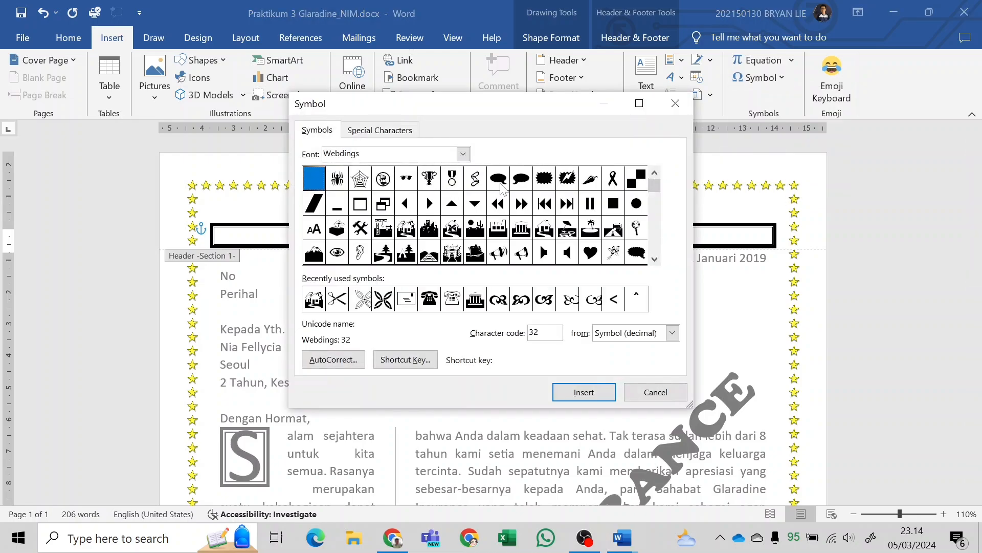
pyautogui.click(408, 231)
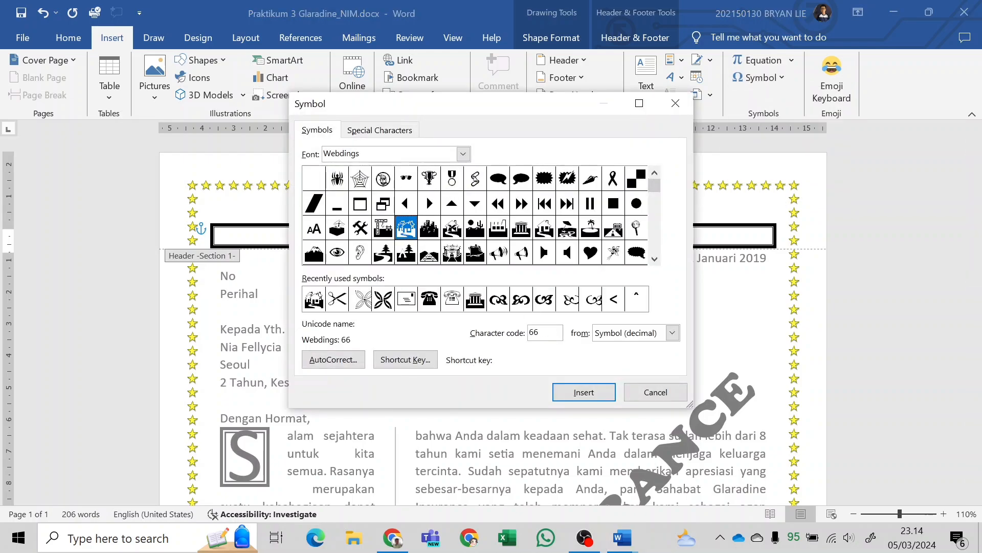
pyautogui.click(584, 392)
pyautogui.click(653, 392)
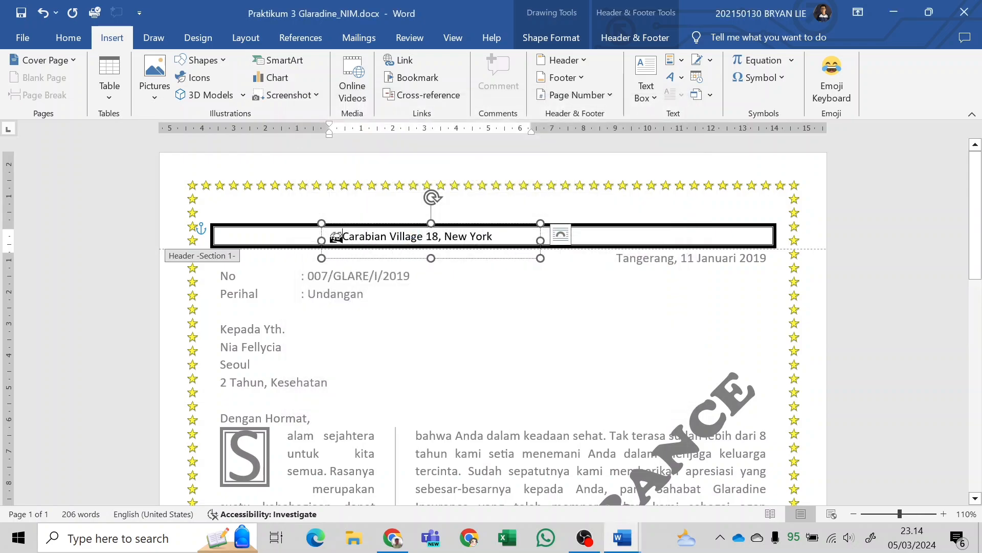
# Duplicate the address text box and place the copy at the right end of the bordered header bar, level with the original.
pyautogui.click(470, 259)
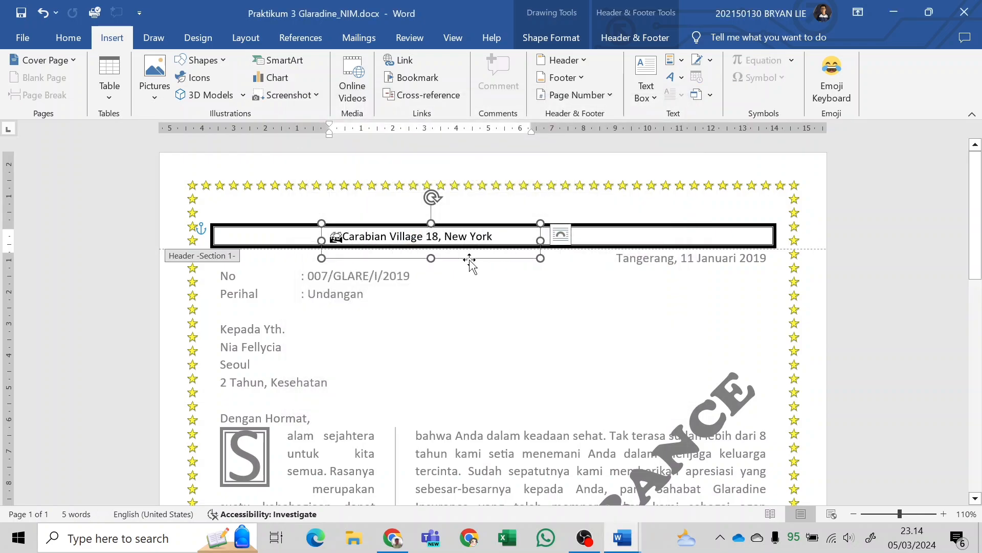
pyautogui.click(507, 207)
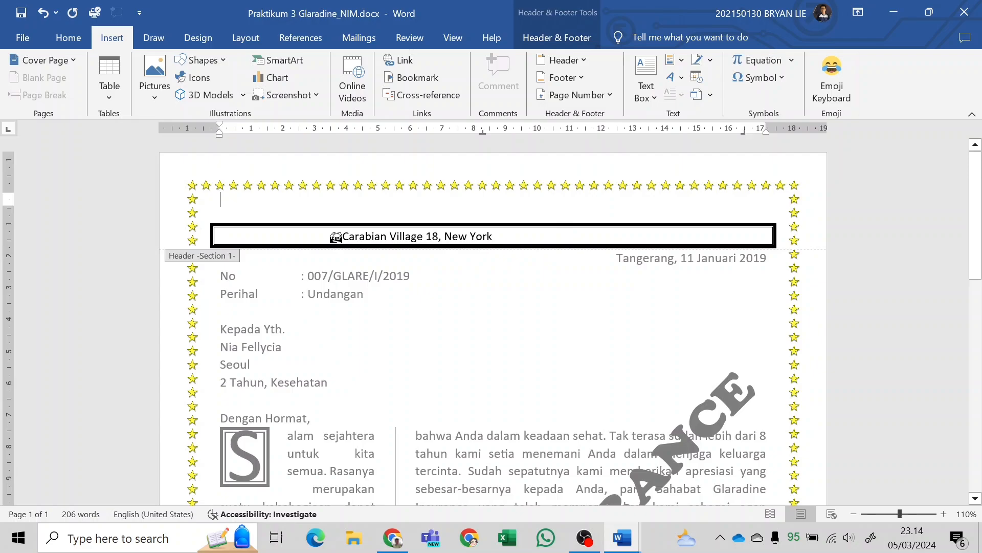
pyautogui.click(487, 259)
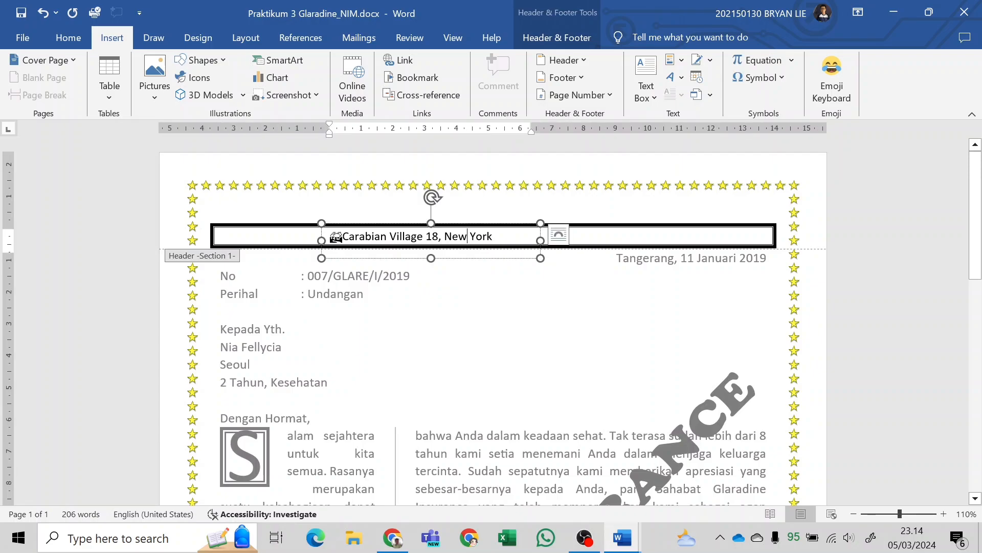
pyautogui.click(489, 259)
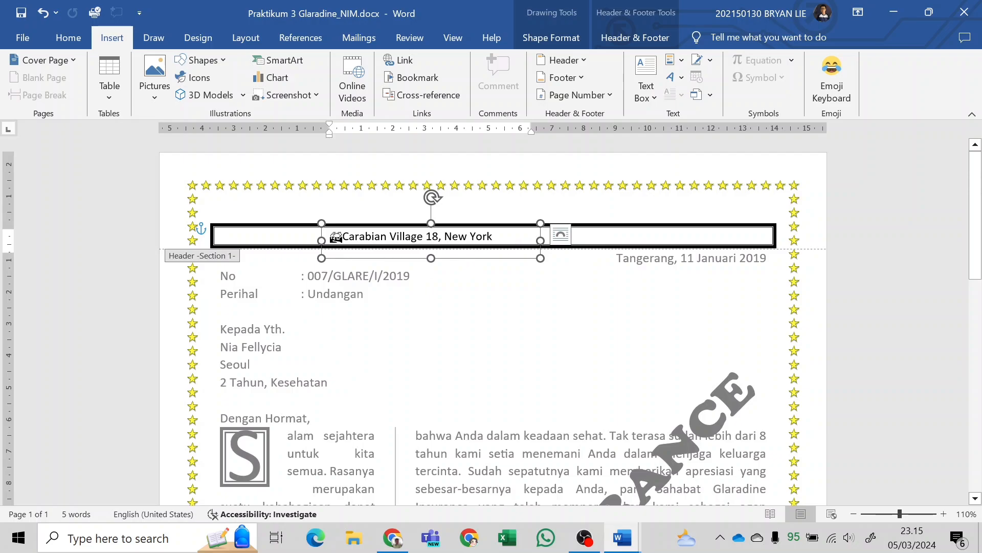
pyautogui.hotkey('ctrl', 'b')
pyautogui.hotkey('ctrl', 'v')
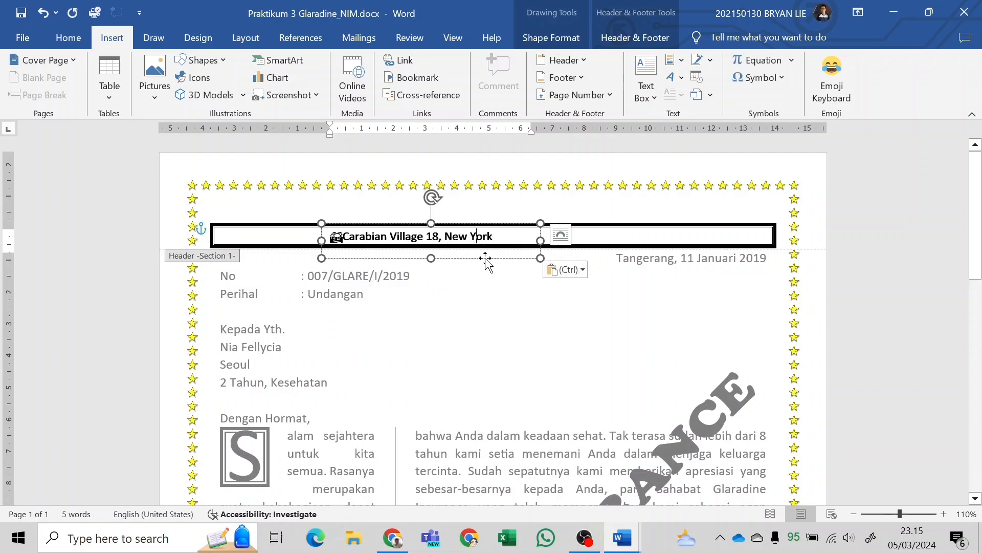
pyautogui.moveTo(502, 262); pyautogui.dragTo(714, 260)
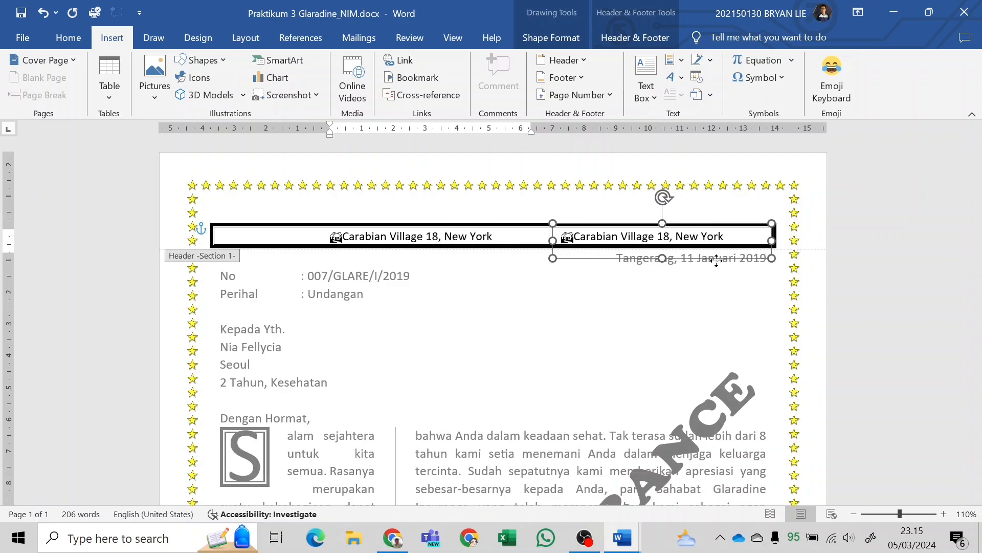
# Replace the duplicated text box's content with the company's phone number and e-mail address from the sample letterhead in the PDF.
pyautogui.hotkey('alt', 'Tab')
pyautogui.hscroll(5, 793, 266)
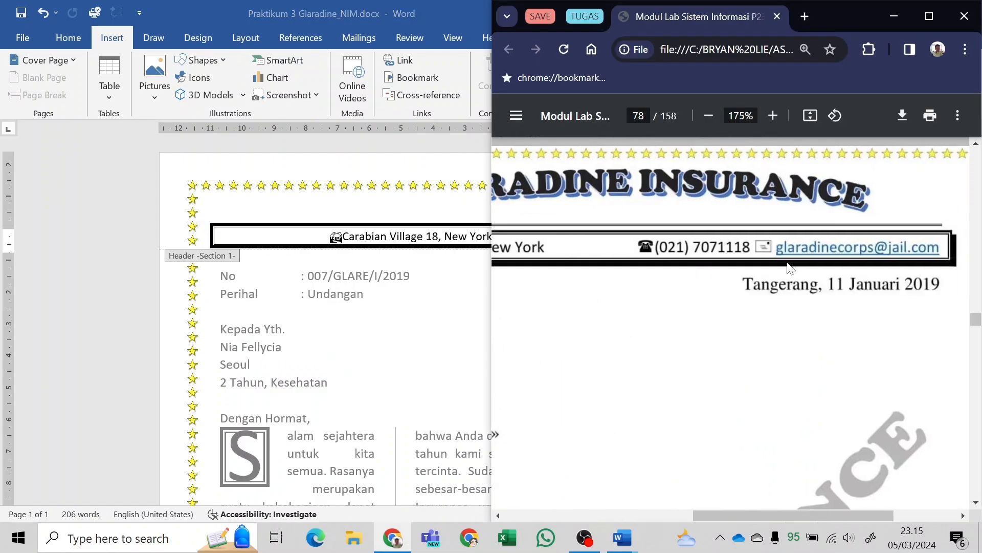
pyautogui.hotkey('alt', 'Tab')
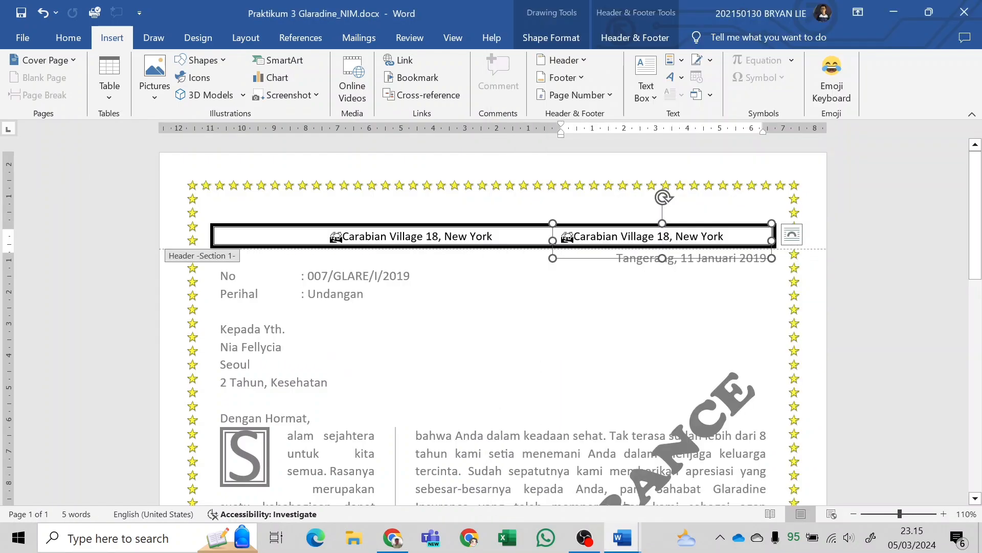
pyautogui.hotkey('ctrl', 'a')
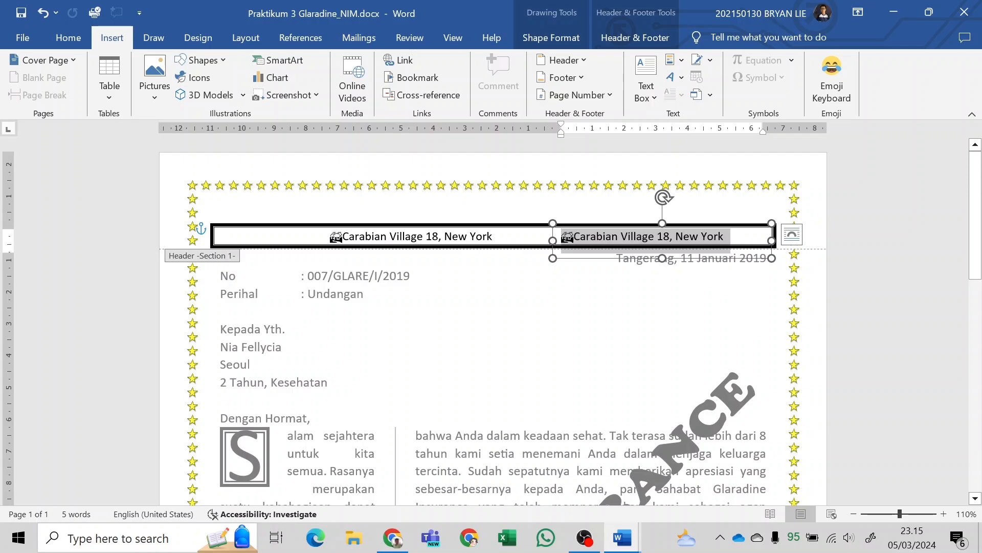
pyautogui.rightClick(726, 240)
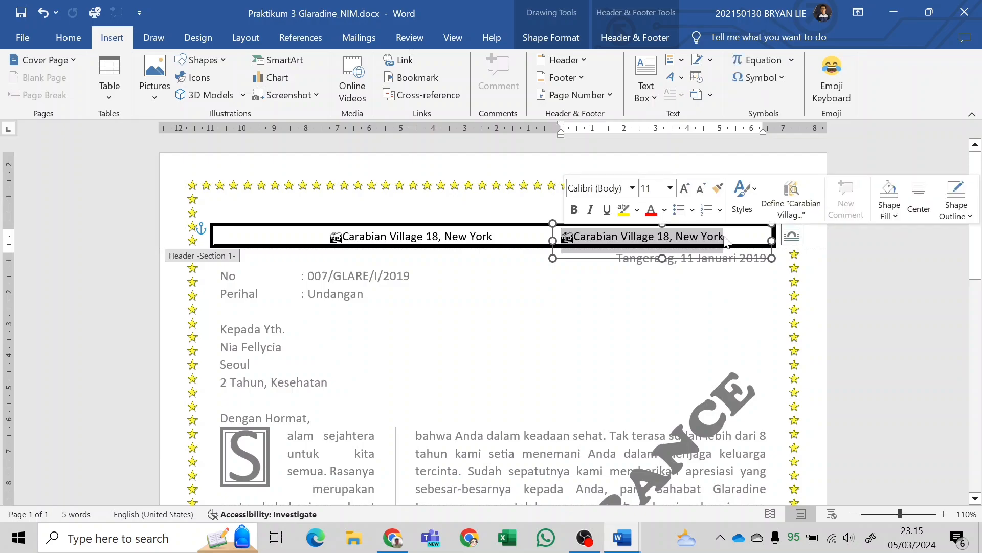
pyautogui.press('BackSpace')
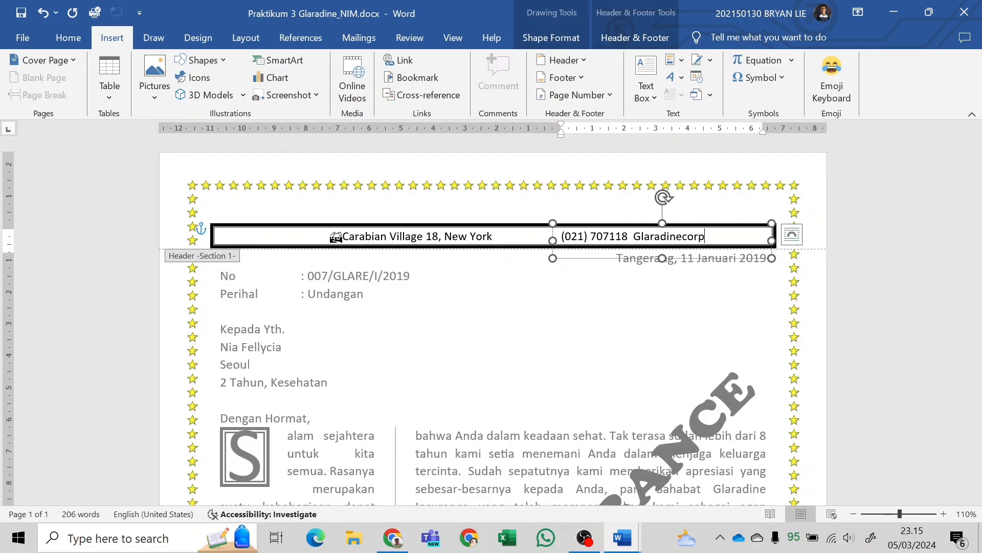
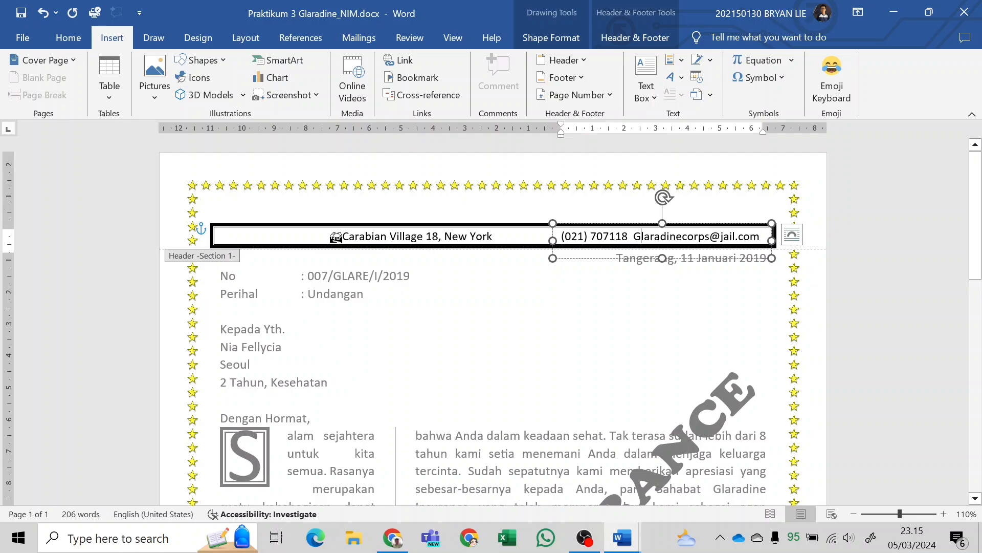
# Make the first letter of the header e-mail address lowercase and turn the address into a hyperlink, keeping the text on one line.
pyautogui.press('BackSpace')
pyautogui.write('g')
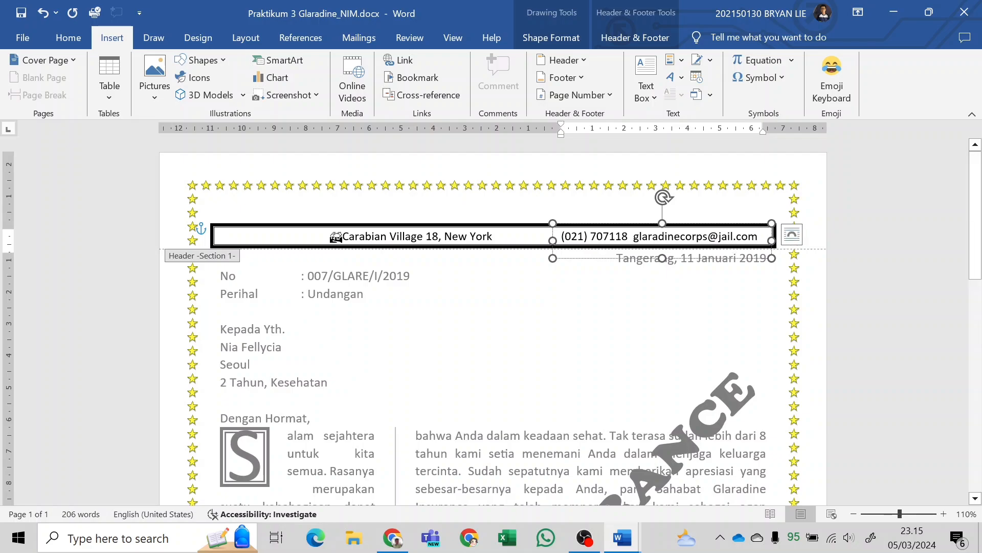
pyautogui.press('Return')
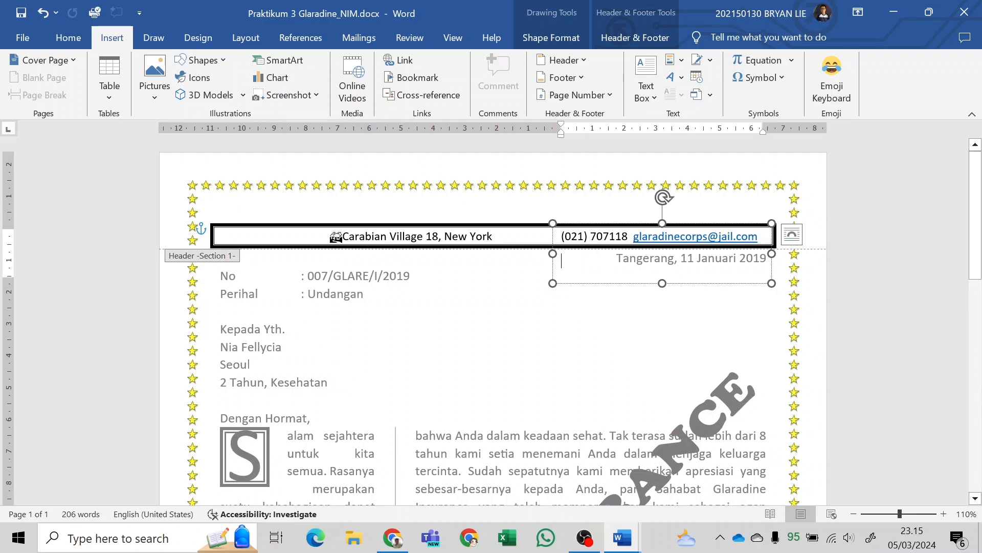
pyautogui.hotkey('ctrl', 'z')
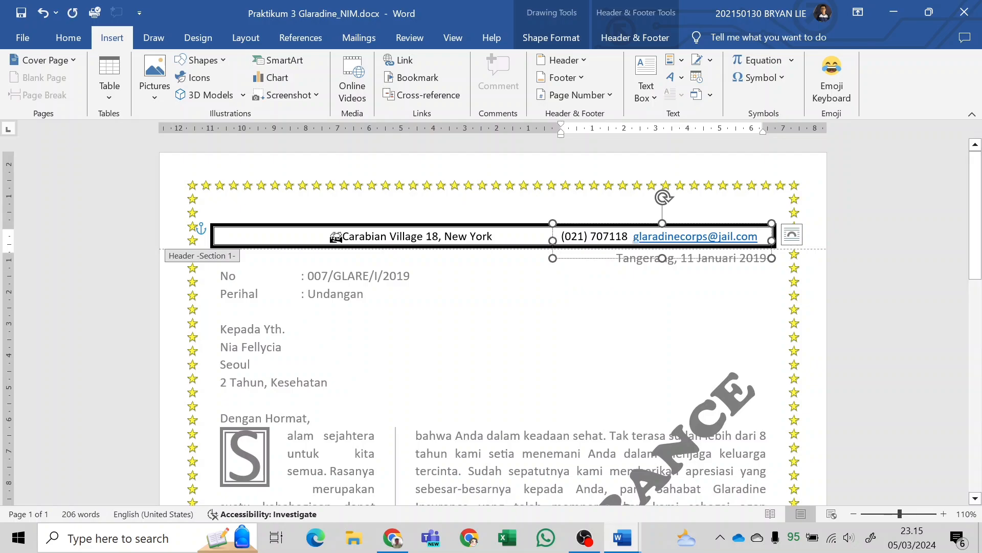
pyautogui.click(577, 259)
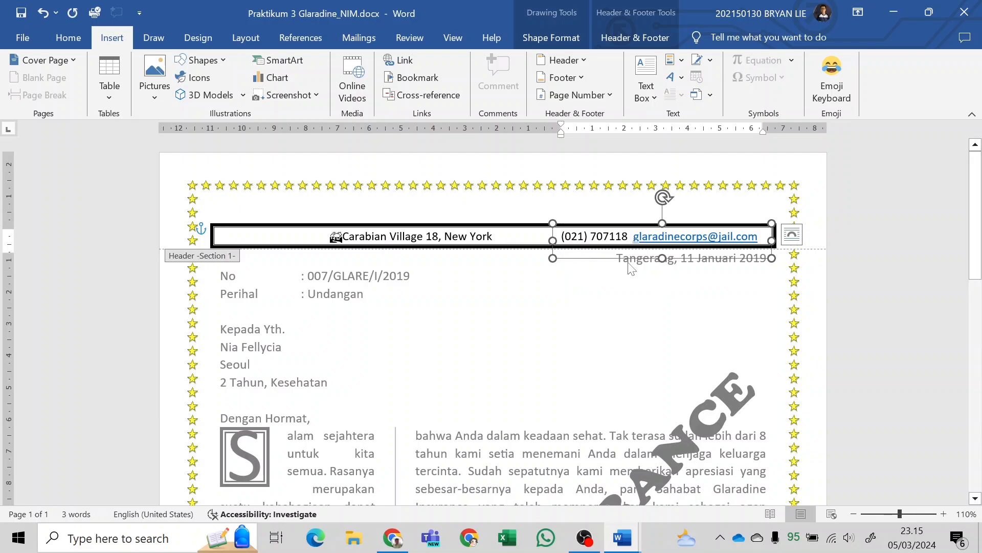
pyautogui.click(564, 276)
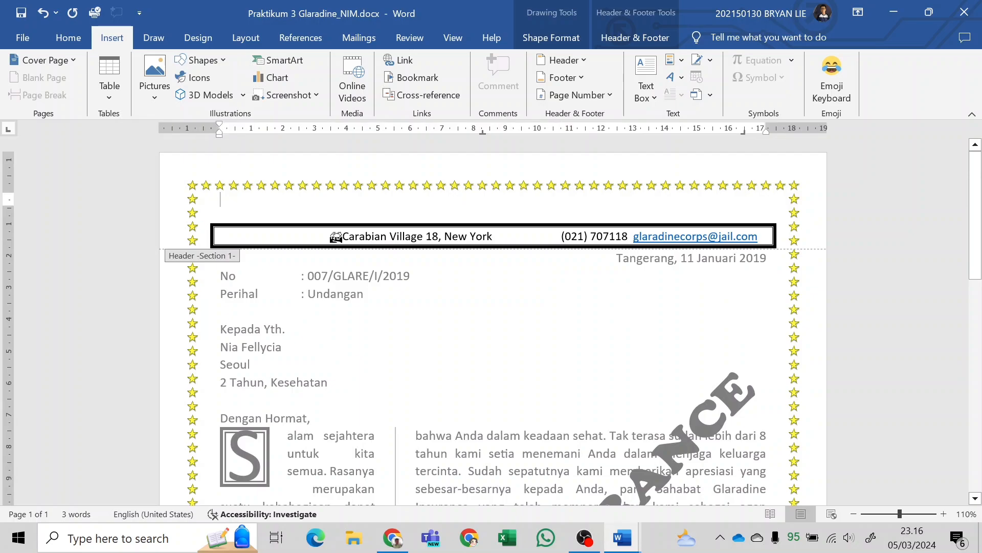
# Insert the solid telephone symbol before the phone number in the header, matching the sample letterhead in the PDF.
pyautogui.click(578, 236)
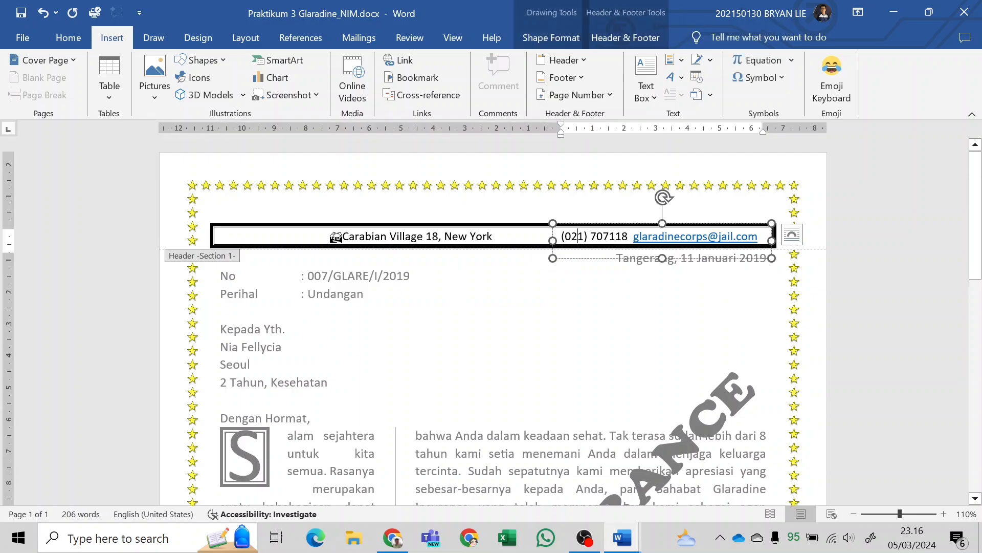
pyautogui.click(553, 234)
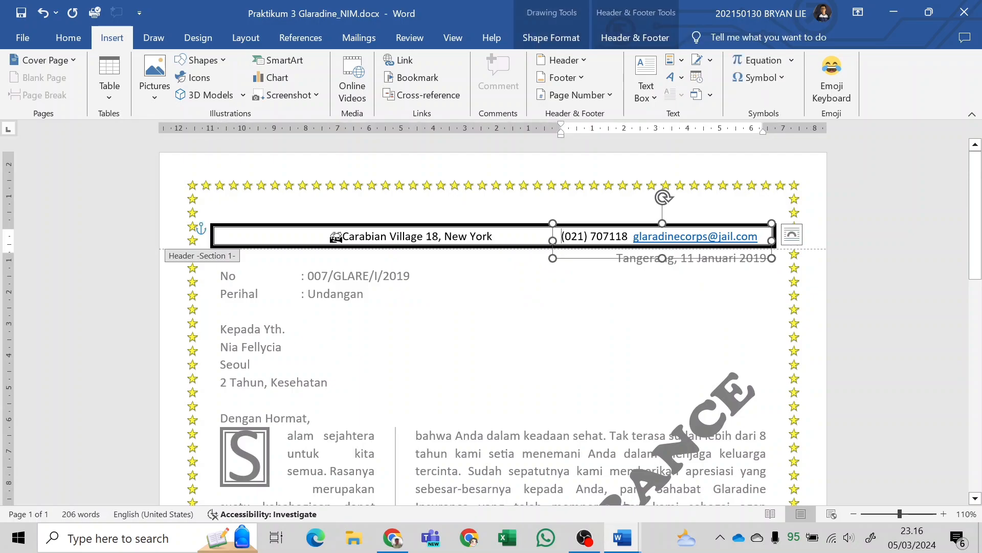
pyautogui.hotkey('alt', 'Tab')
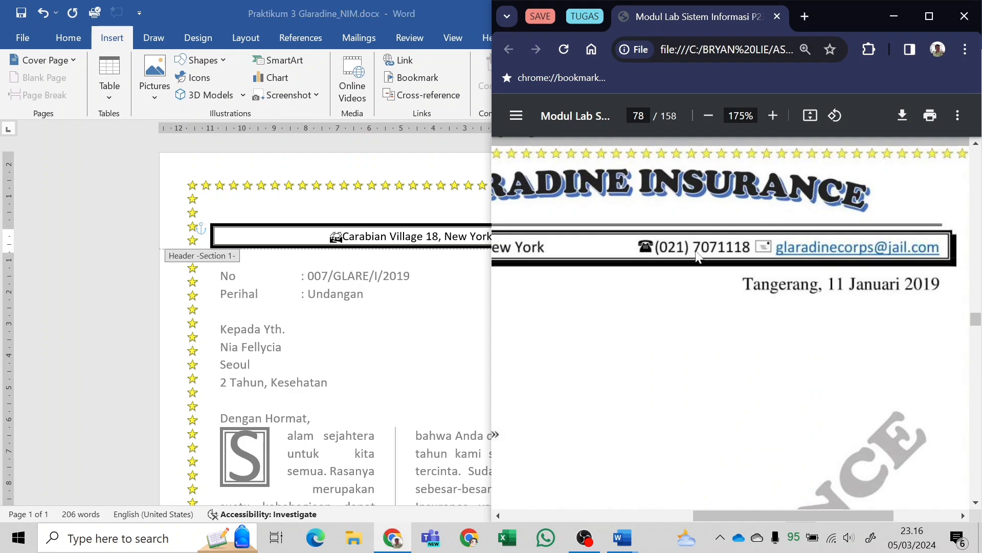
pyautogui.hotkey('alt', 'Tab')
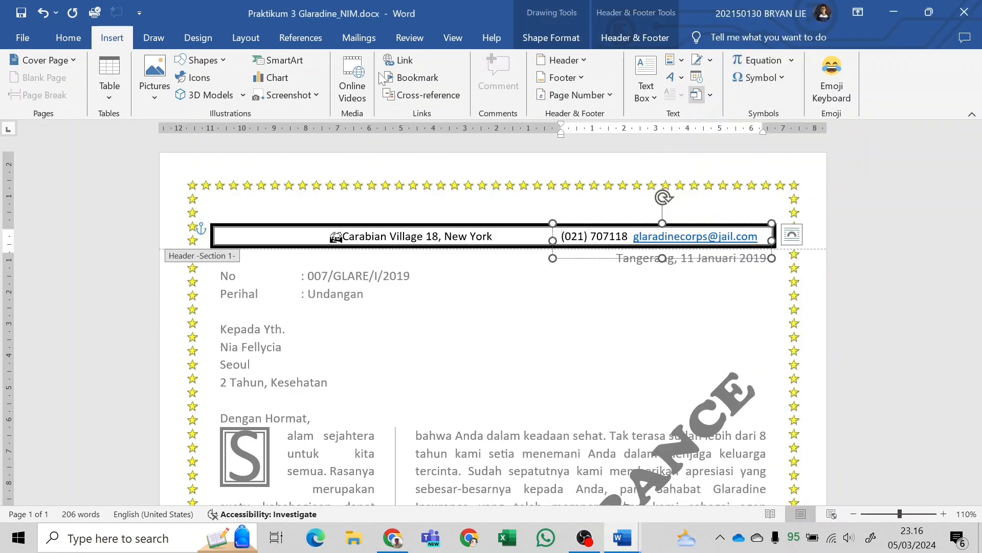
pyautogui.click(762, 78)
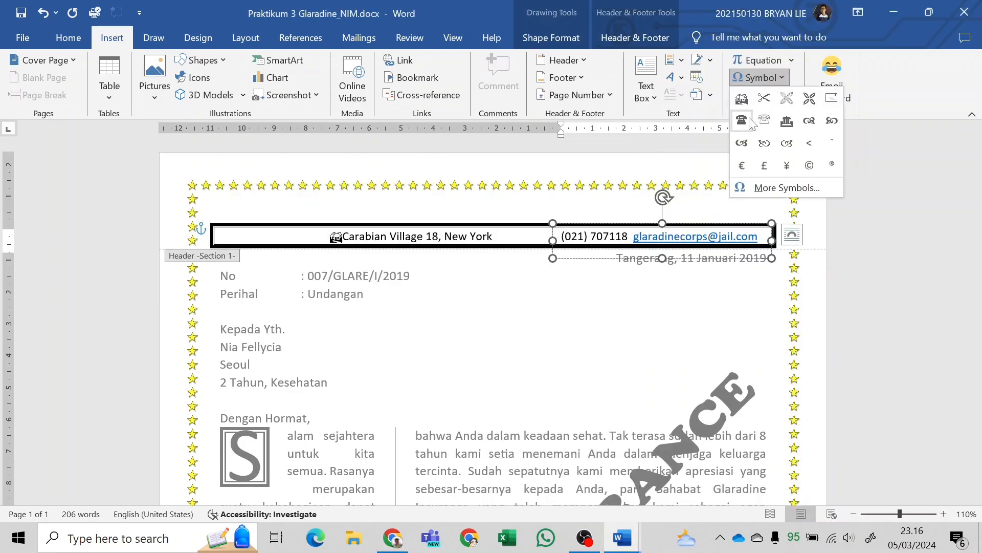
pyautogui.click(750, 123)
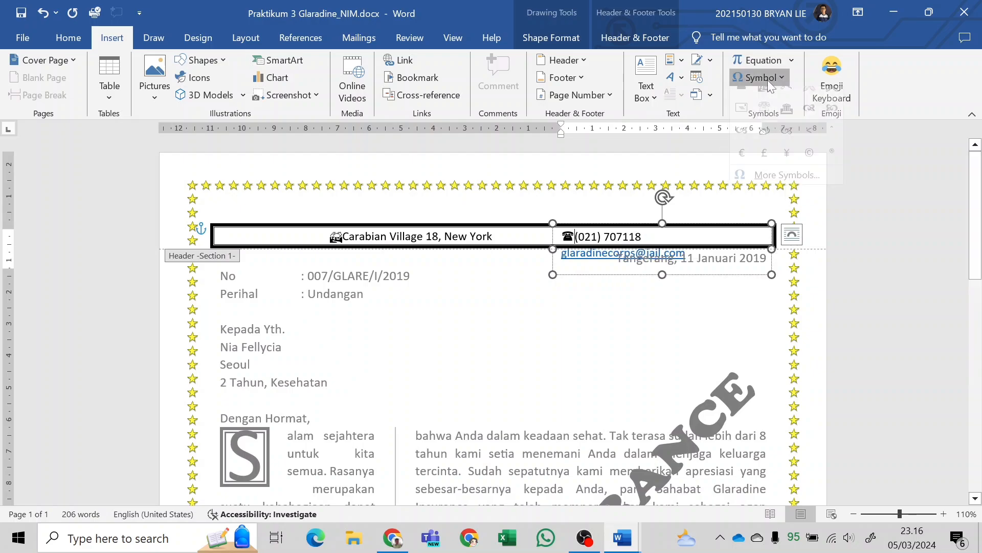
pyautogui.click(768, 80)
pyautogui.click(770, 189)
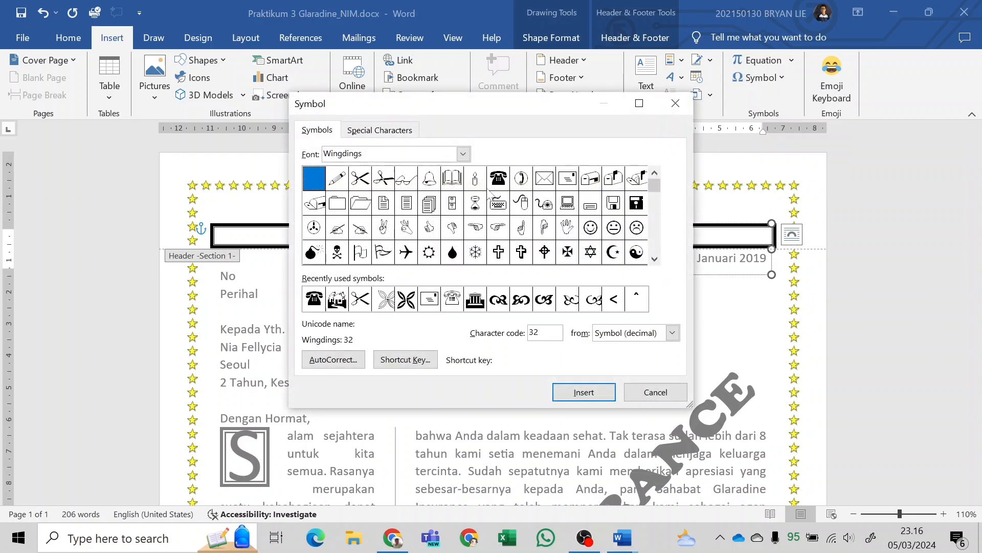
pyautogui.click(498, 178)
pyautogui.click(654, 391)
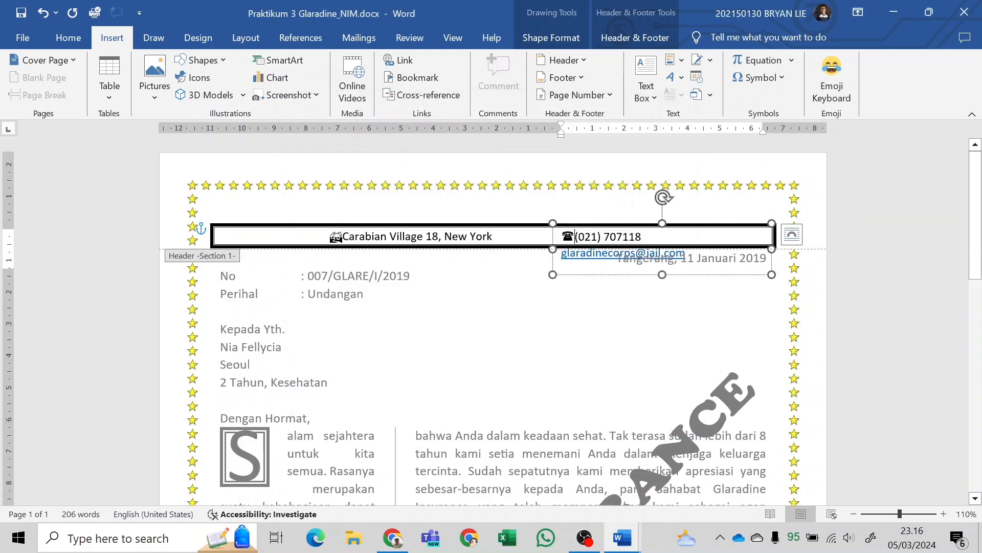
# Widen the phone and e-mail text box so its content fits on one line, and insert the envelope symbol (Wingdings 43) before the e-mail address.
pyautogui.click(553, 250)
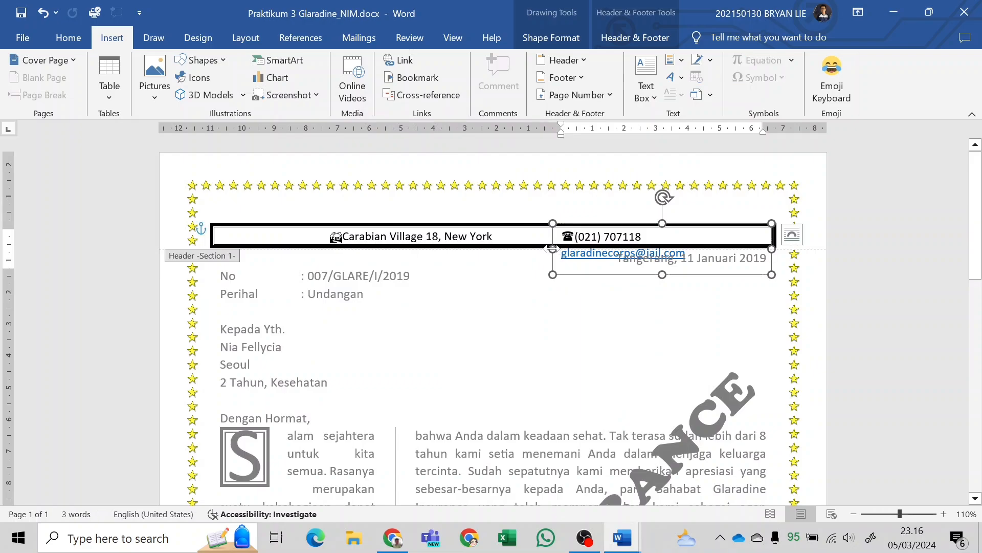
pyautogui.moveTo(552, 251); pyautogui.dragTo(521, 250)
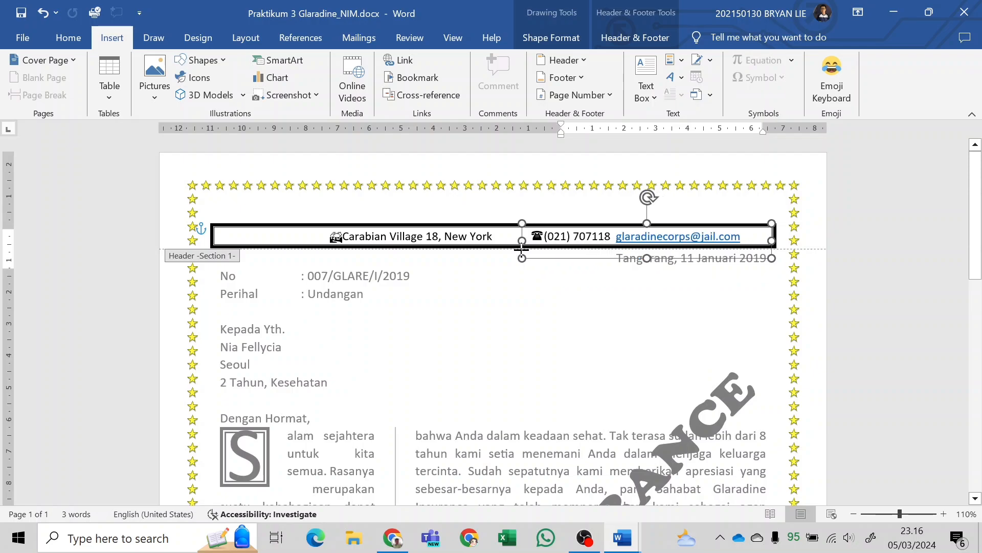
pyautogui.click(599, 234)
pyautogui.hotkey('alt', 'Tab')
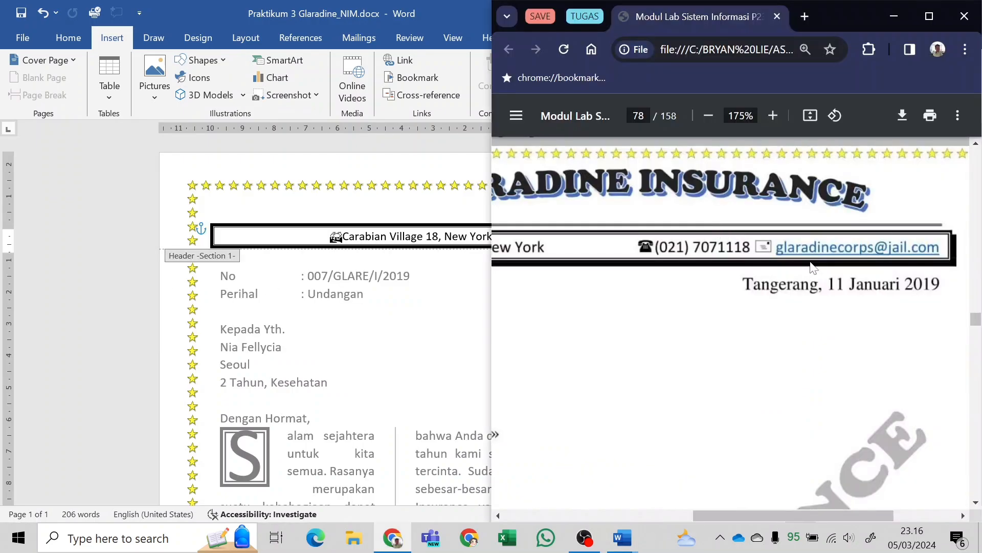
pyautogui.hotkey('alt', 'Tab')
pyautogui.click(760, 78)
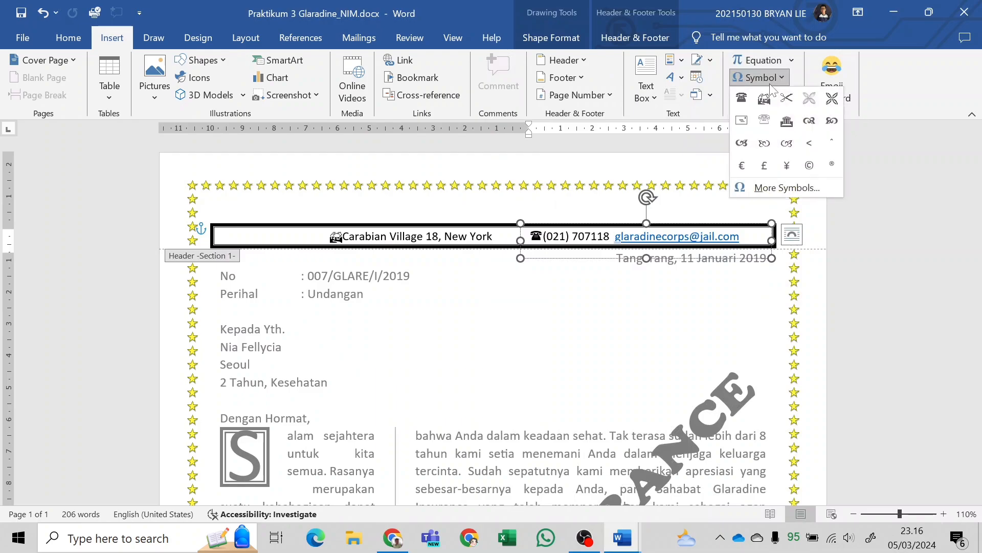
pyautogui.click(766, 77)
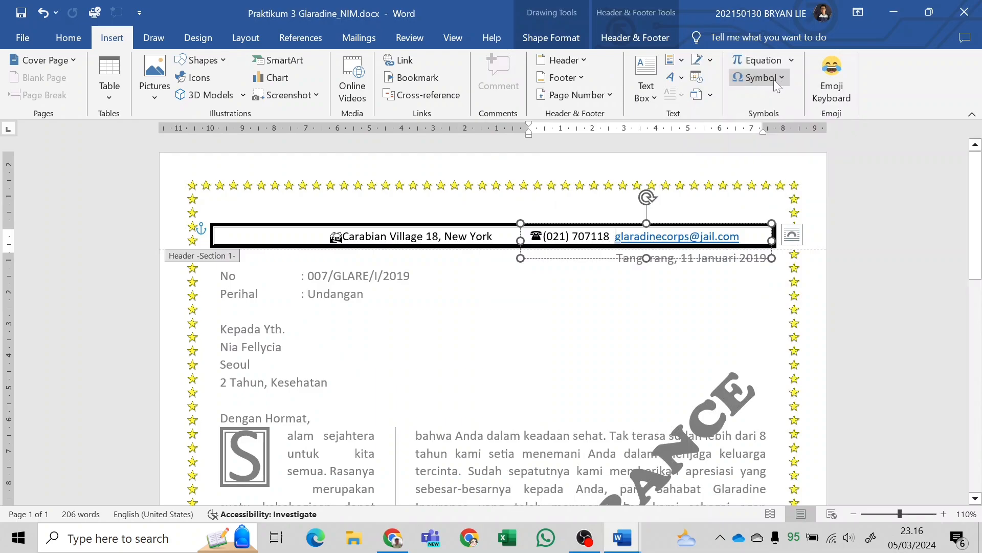
pyautogui.click(774, 79)
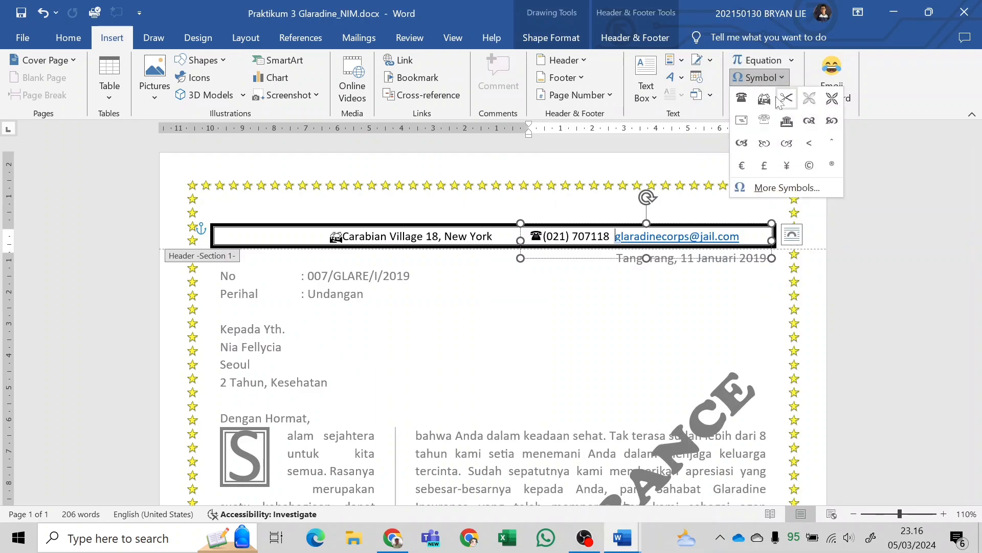
pyautogui.click(747, 120)
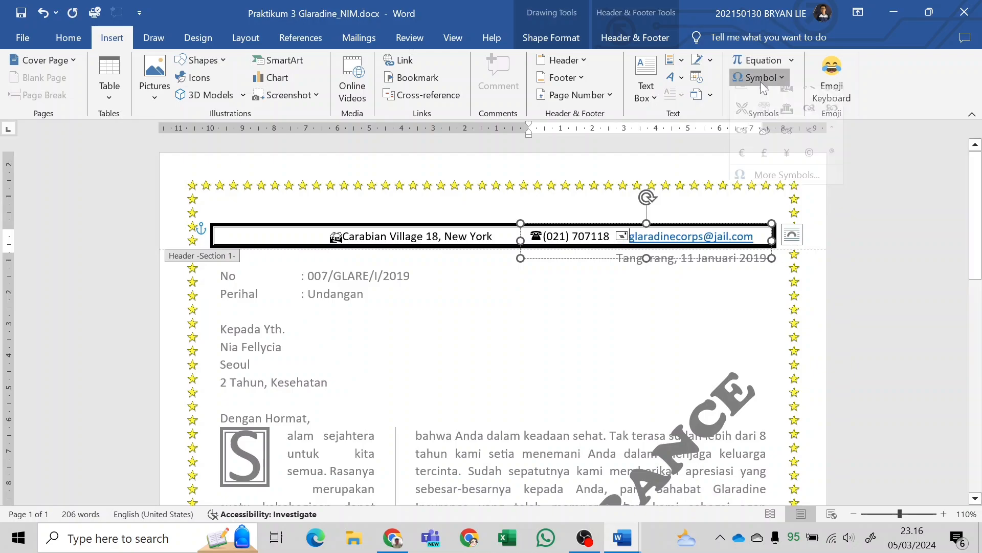
pyautogui.click(760, 79)
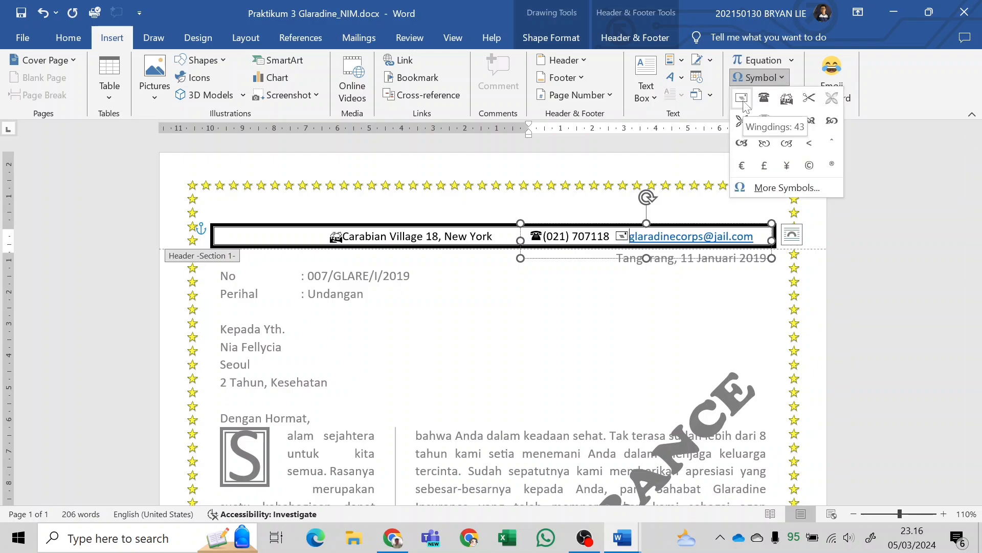
pyautogui.click(751, 190)
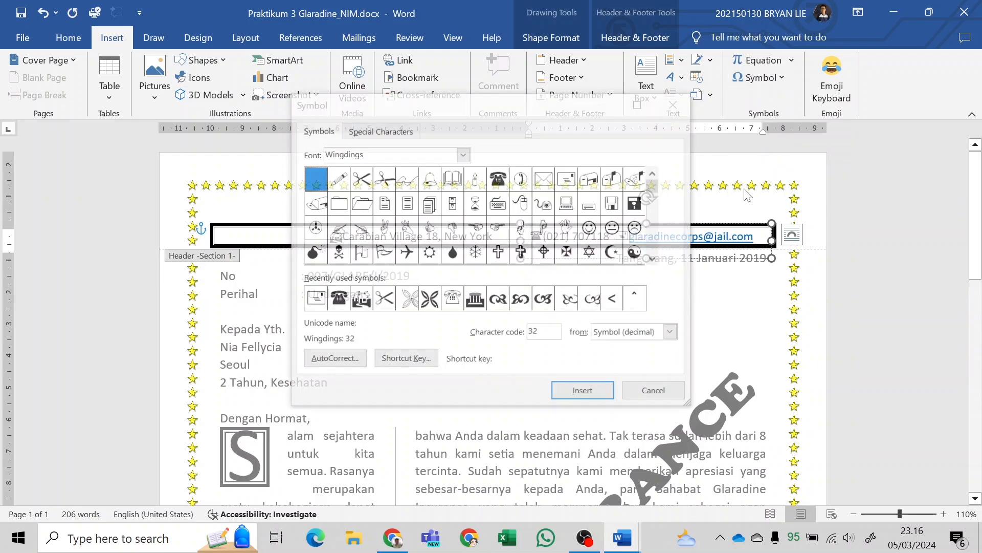
pyautogui.click(499, 229)
pyautogui.click(568, 185)
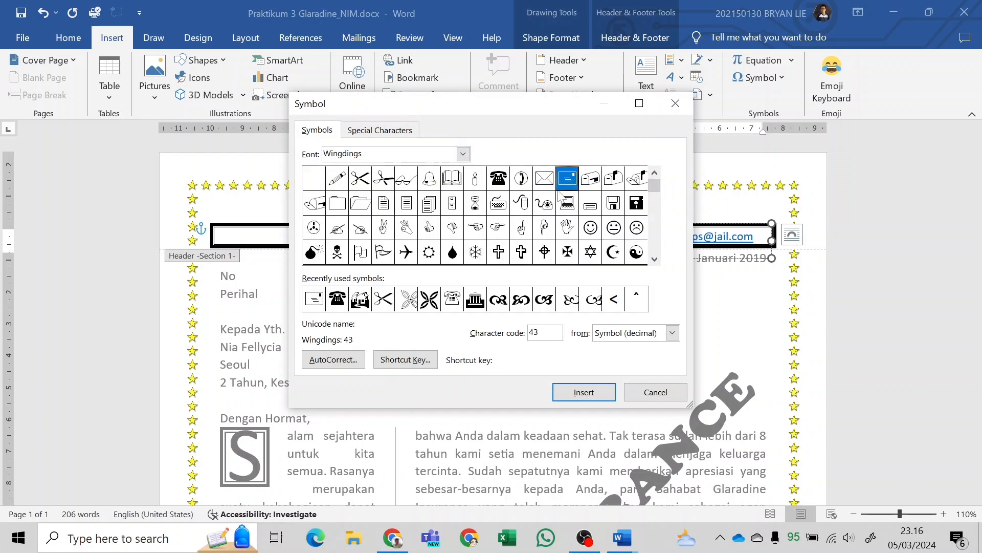
pyautogui.click(653, 390)
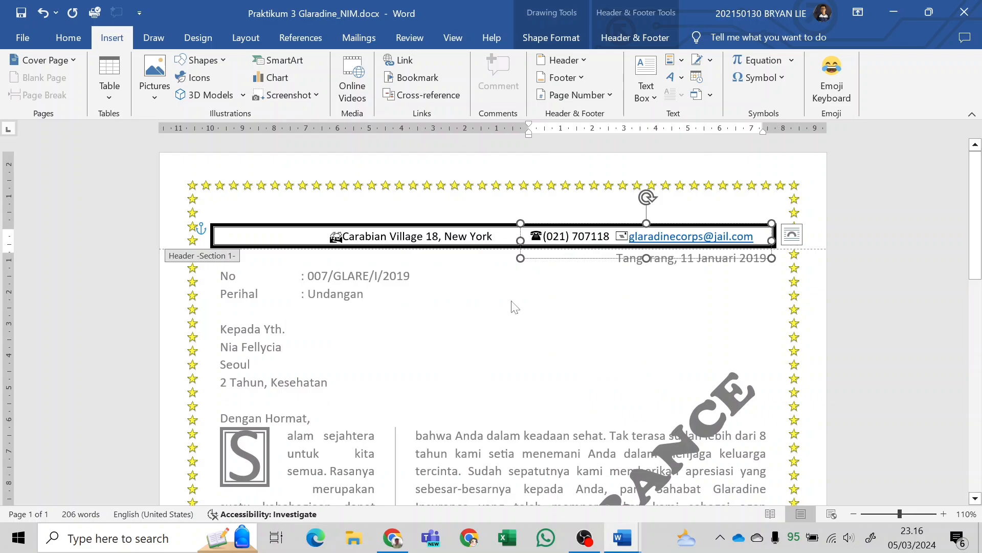
# Draw a straight horizontal line about 17.7 cm long just above the bordered header bar, matching the sample letterhead in the PDF.
pyautogui.hotkey('alt', 'Tab')
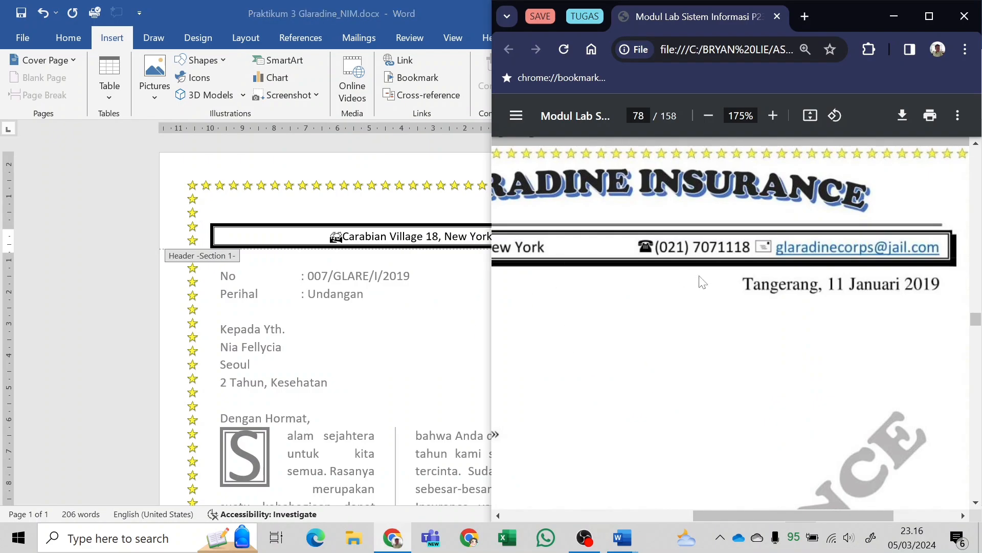
pyautogui.keyDown('ctrl'); pyautogui.scroll(-3, 702, 282); pyautogui.keyUp('ctrl')
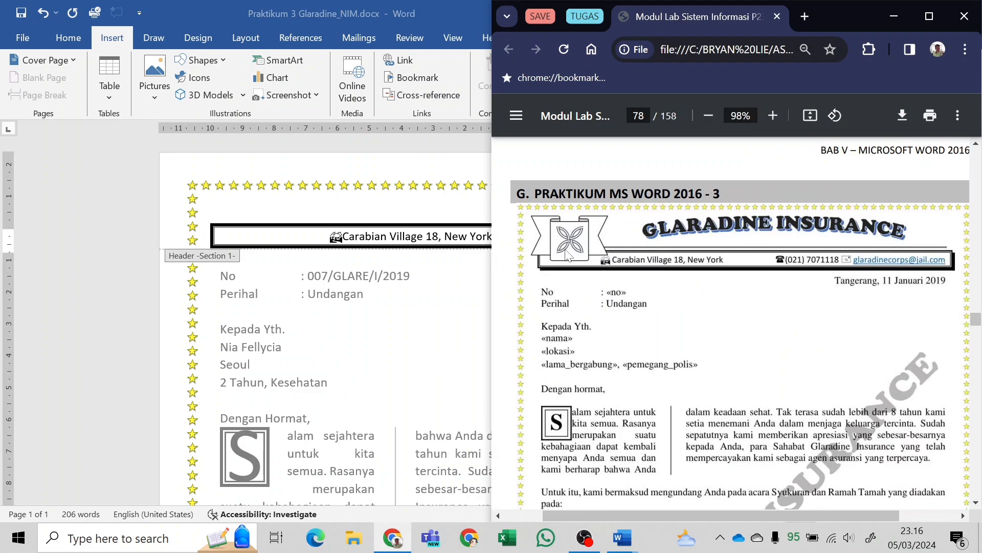
pyautogui.keyDown('ctrl'); pyautogui.scroll(2, 686, 248); pyautogui.keyUp('ctrl')
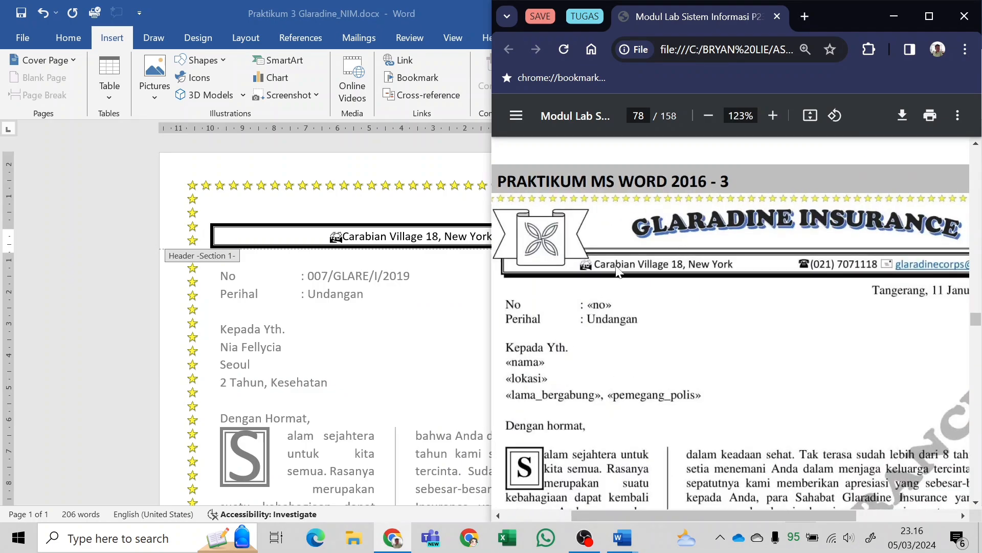
pyautogui.scroll(-1, 618, 271)
pyautogui.keyDown('ctrl'); pyautogui.scroll(5, 614, 261); pyautogui.keyUp('ctrl')
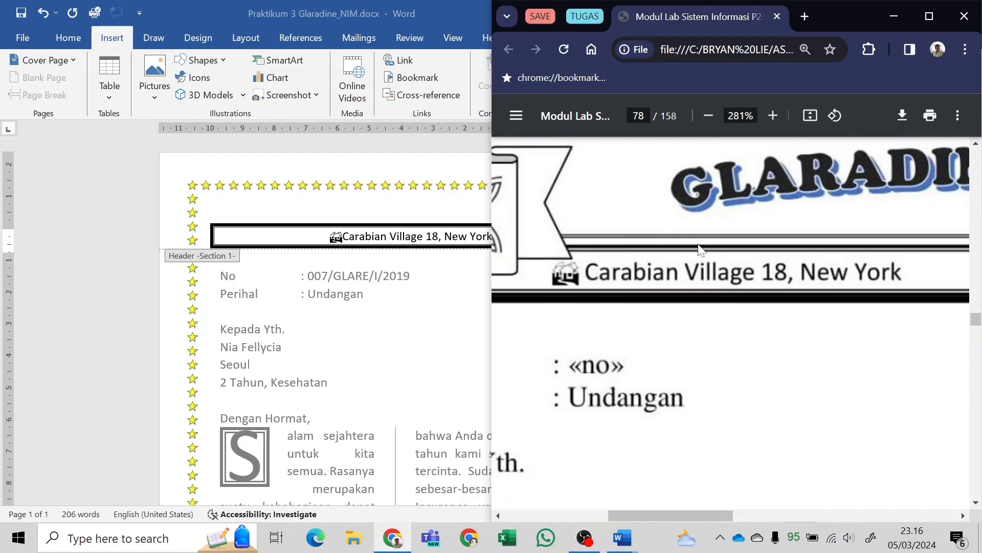
pyautogui.click(622, 538)
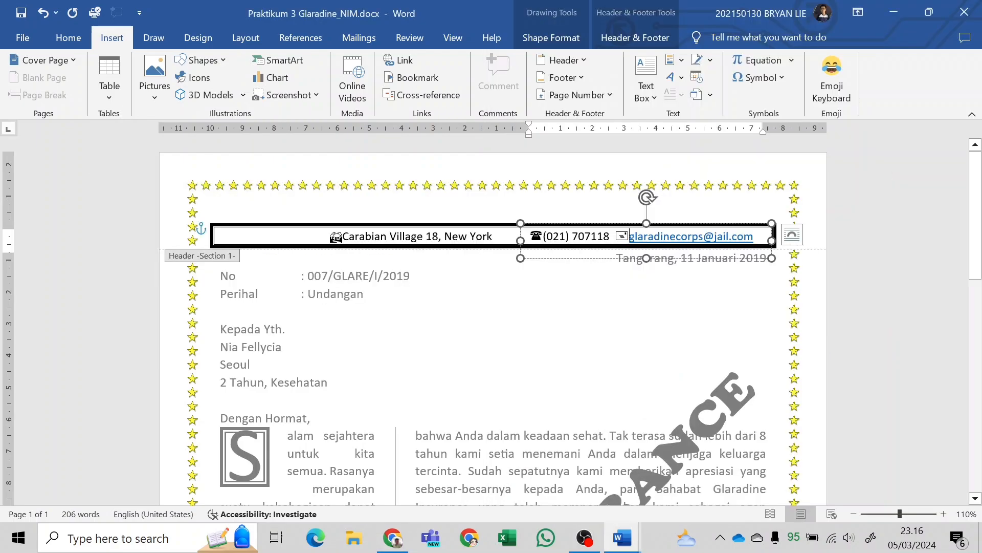
pyautogui.click(200, 60)
pyautogui.click(200, 108)
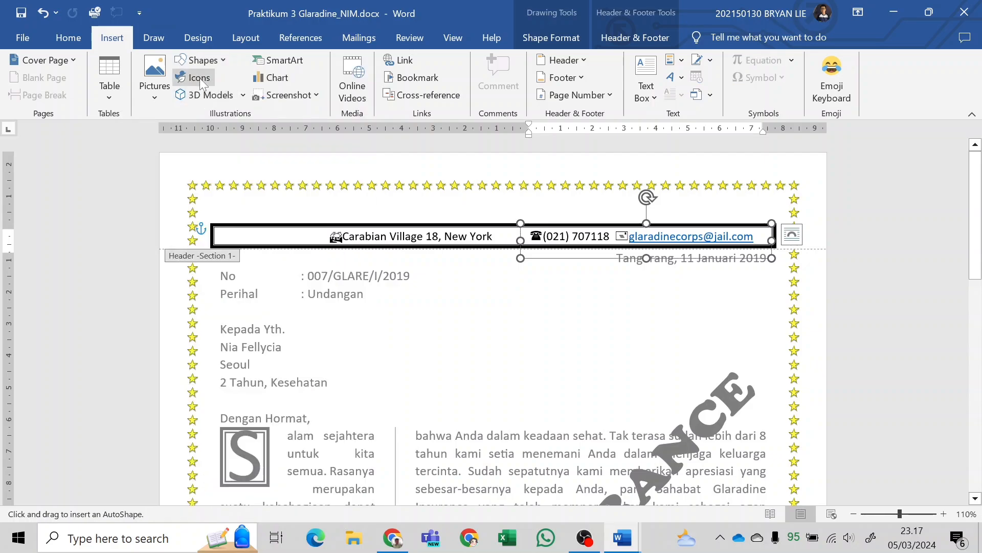
pyautogui.click(211, 67)
pyautogui.click(236, 168)
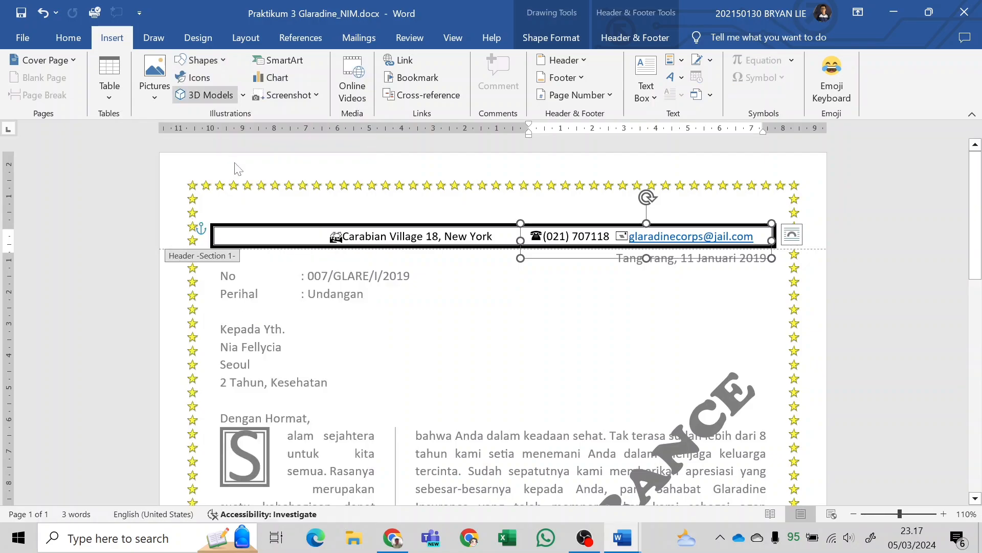
pyautogui.click(215, 62)
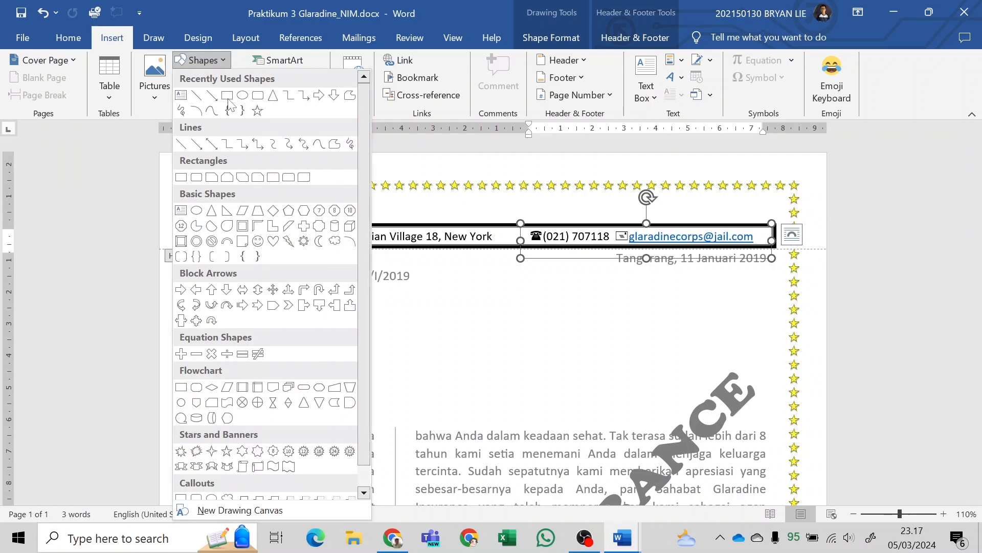
pyautogui.click(209, 110)
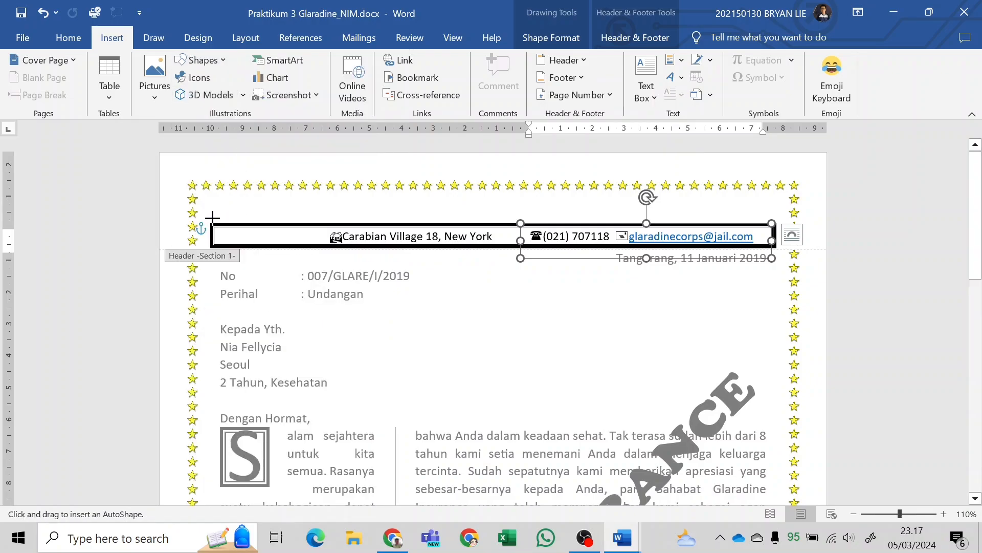
pyautogui.moveTo(212, 218); pyautogui.dragTo(775, 217)
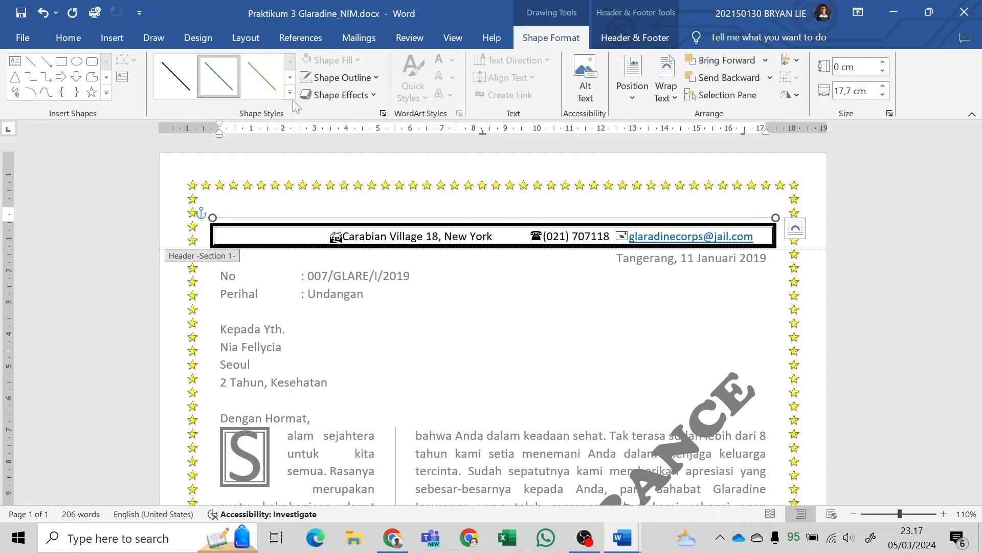
# Apply a thick black preset style to the line and fine-tune its gap above the header bar, comparing it with the PDF sample.
pyautogui.click(290, 93)
pyautogui.click(174, 194)
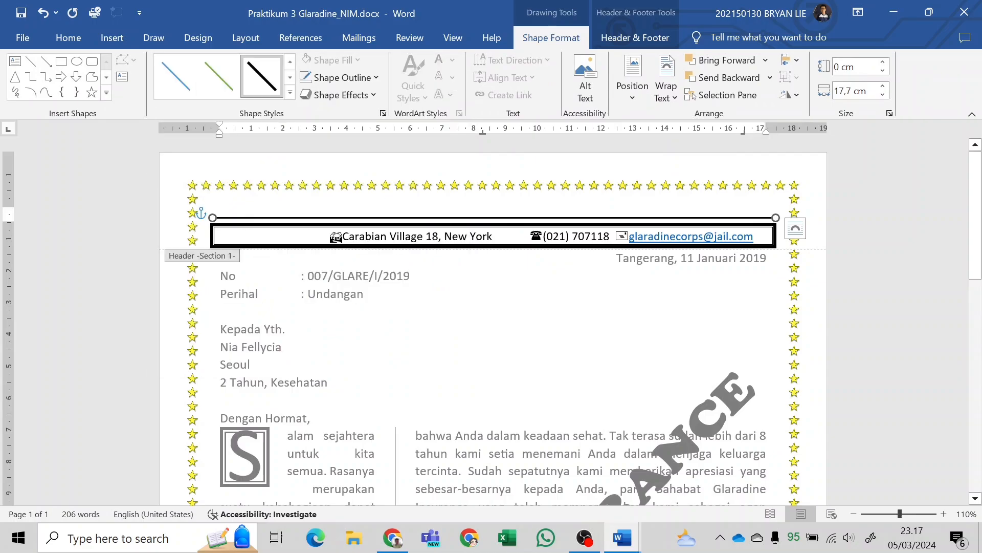
pyautogui.press('Down')
pyautogui.press('Down')
pyautogui.press('Down')
pyautogui.press('Down')
pyautogui.press('Down')
pyautogui.press('Down')
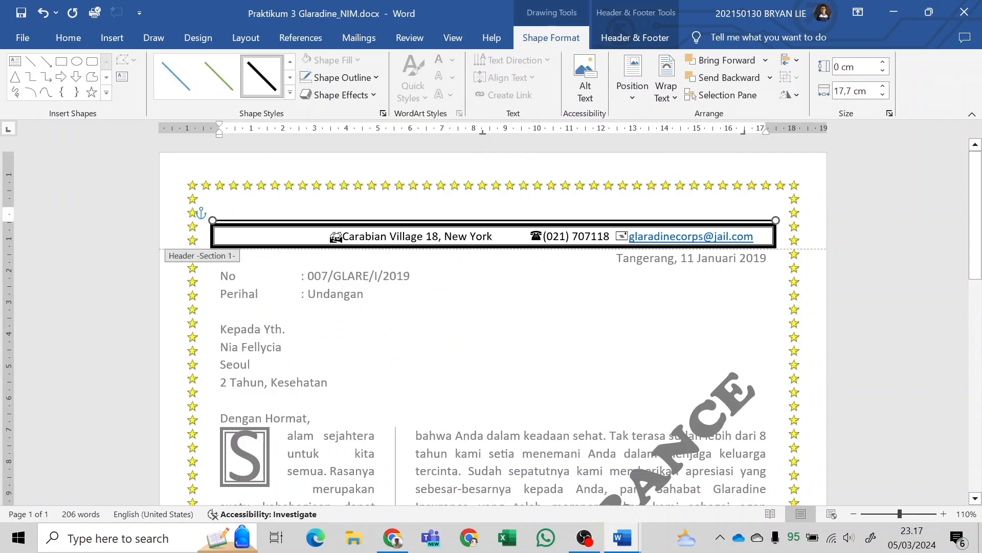
pyautogui.press('Up')
pyautogui.press('Up')
pyautogui.press('Up')
pyautogui.press('Up')
pyautogui.press('Up')
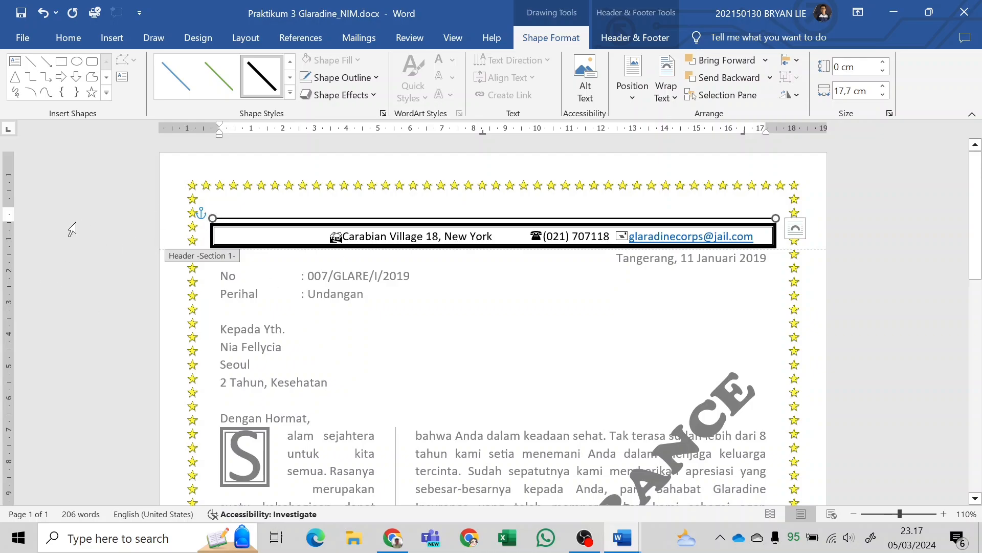
pyautogui.hotkey('alt', 'Tab')
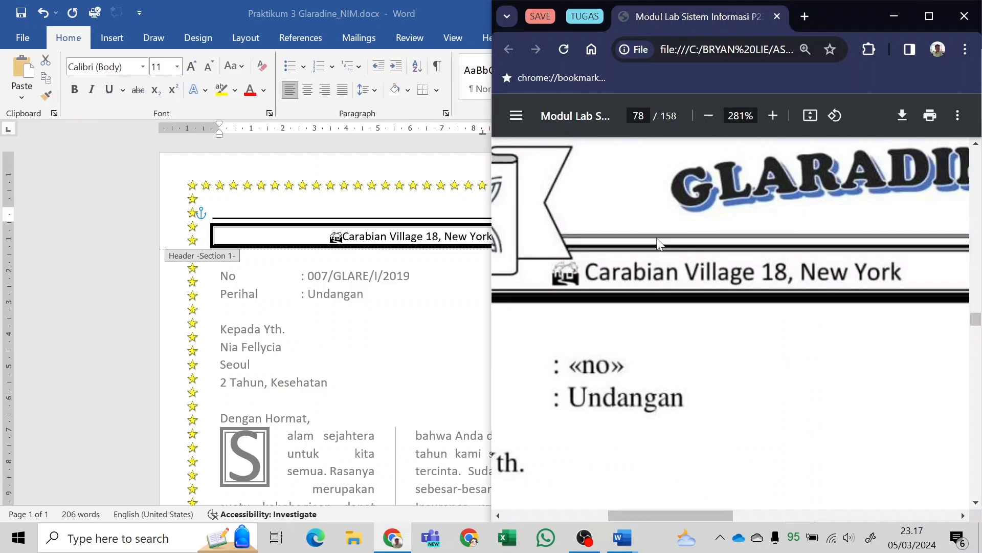
pyautogui.hotkey('alt', 'Tab')
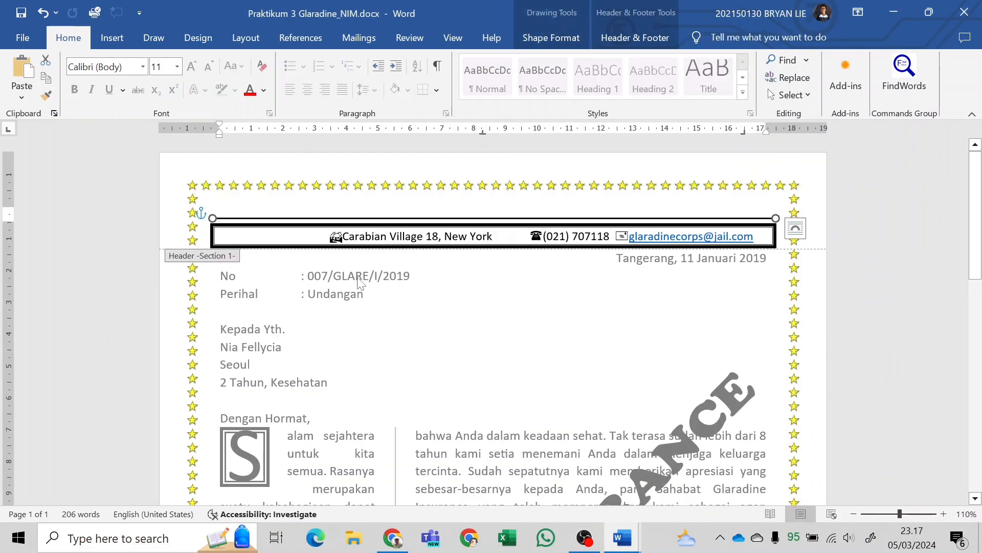
pyautogui.hotkey('alt', 'Tab')
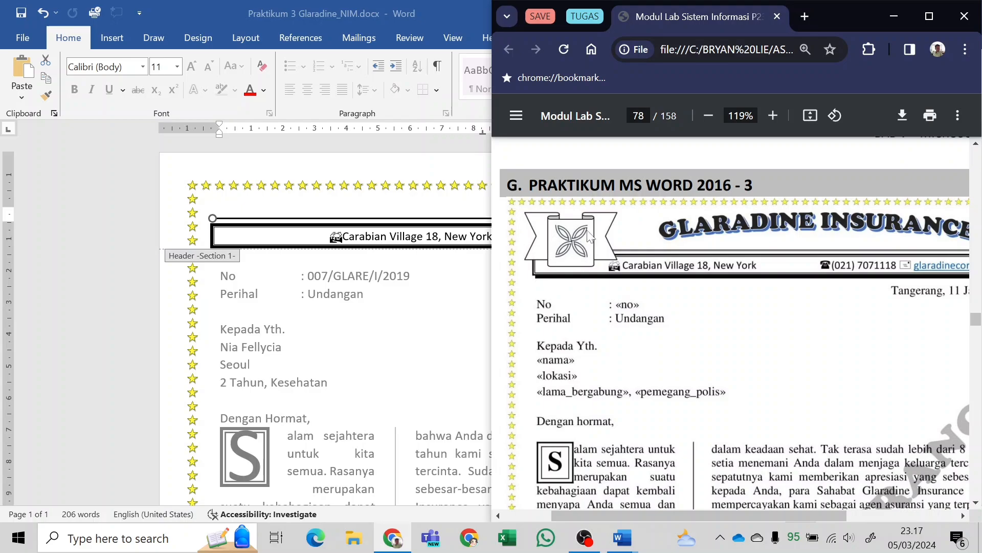
# Draw a Ribbon: Tilted Down banner about 1.61 cm high and 2.99 cm wide over the left end of the header bar.
pyautogui.click(290, 219)
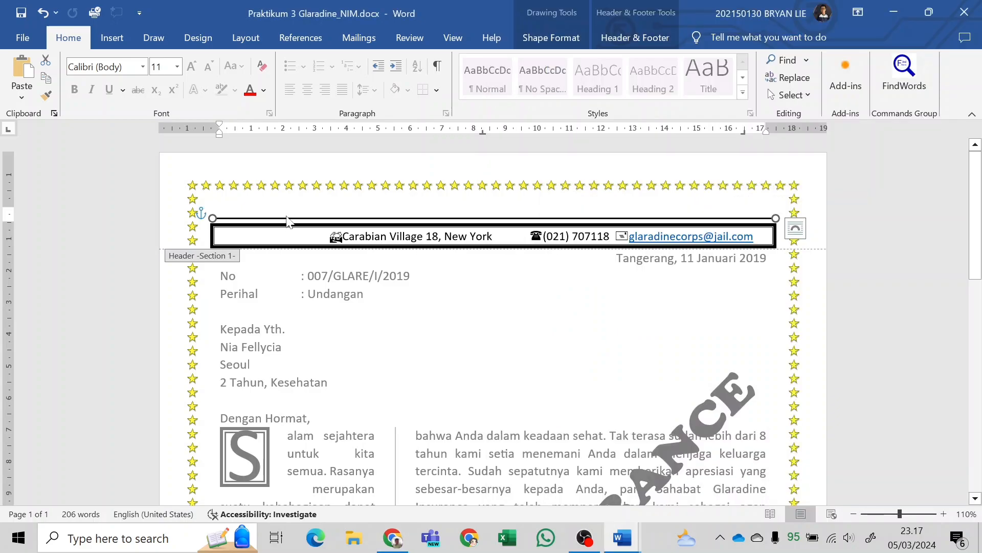
pyautogui.click(112, 37)
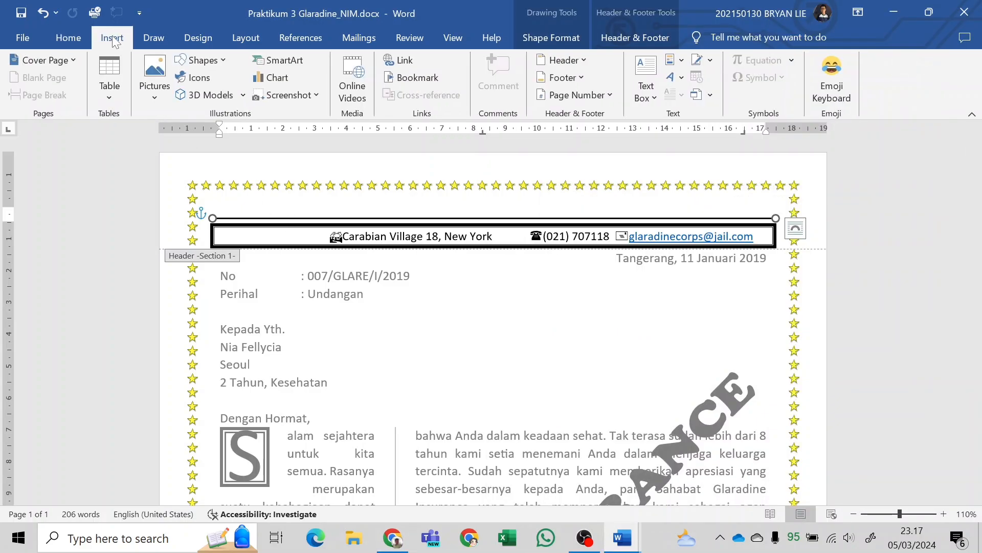
pyautogui.click(212, 64)
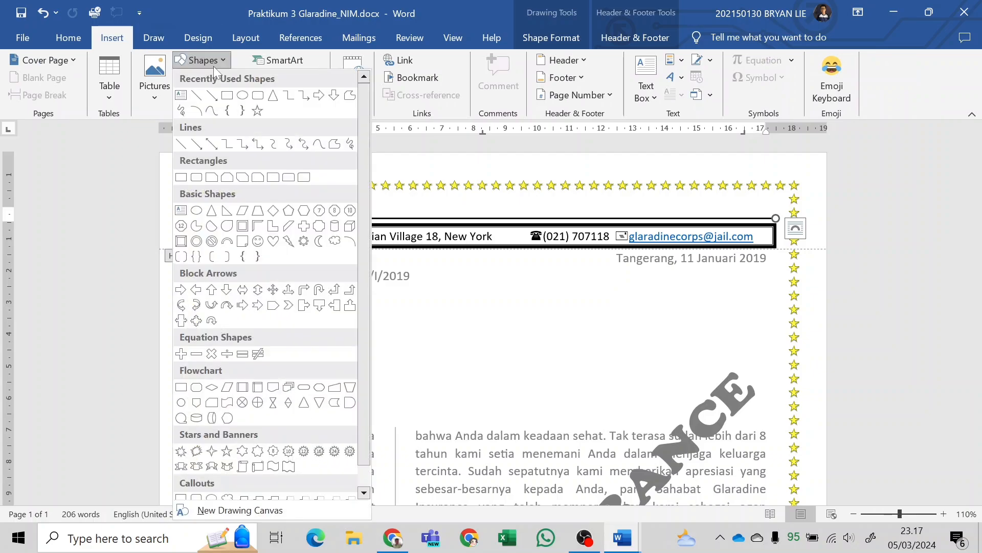
pyautogui.scroll(-1, 261, 395)
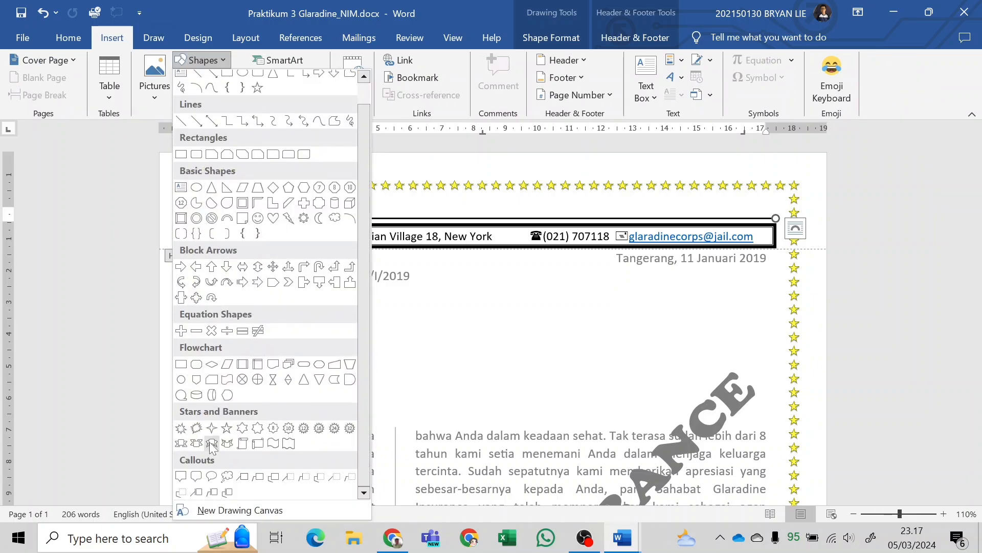
pyautogui.scroll(1, 212, 445)
pyautogui.scroll(-1, 212, 447)
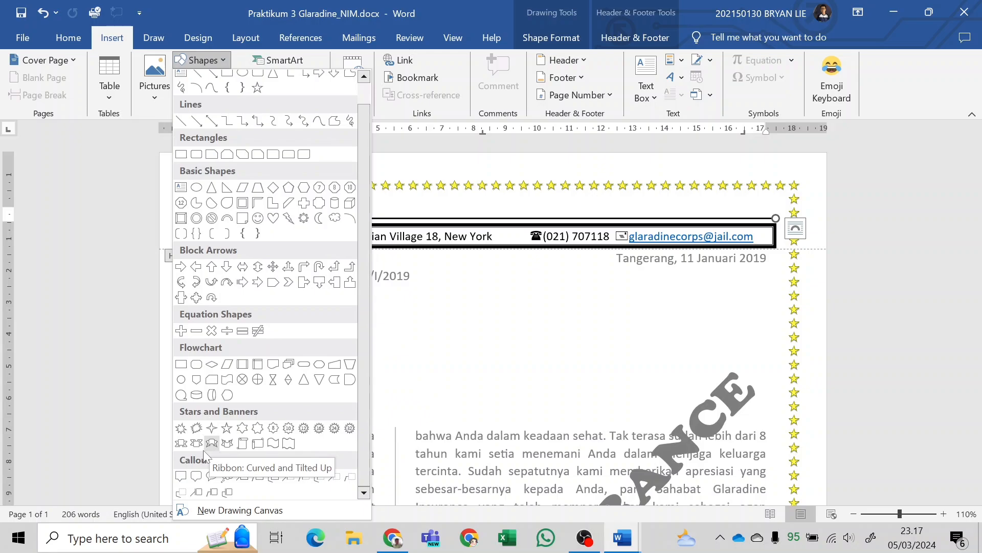
pyautogui.scroll(1, 196, 447)
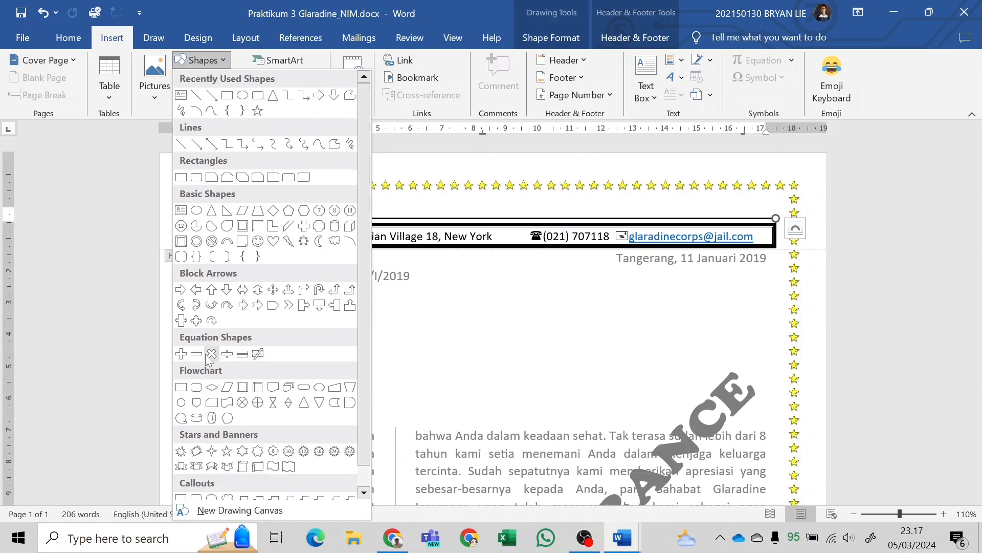
pyautogui.click(204, 63)
pyautogui.click(205, 61)
pyautogui.scroll(-1, 278, 312)
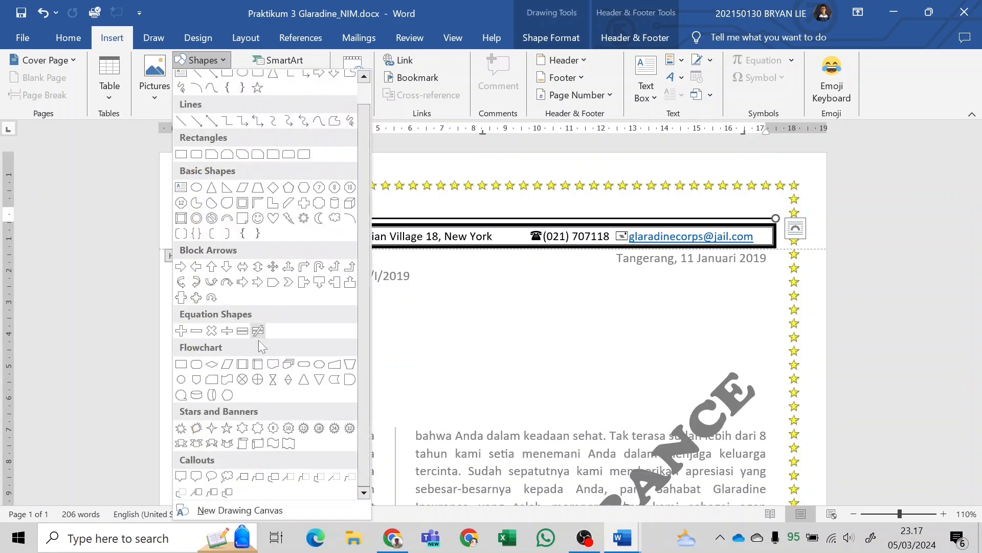
pyautogui.click(197, 443)
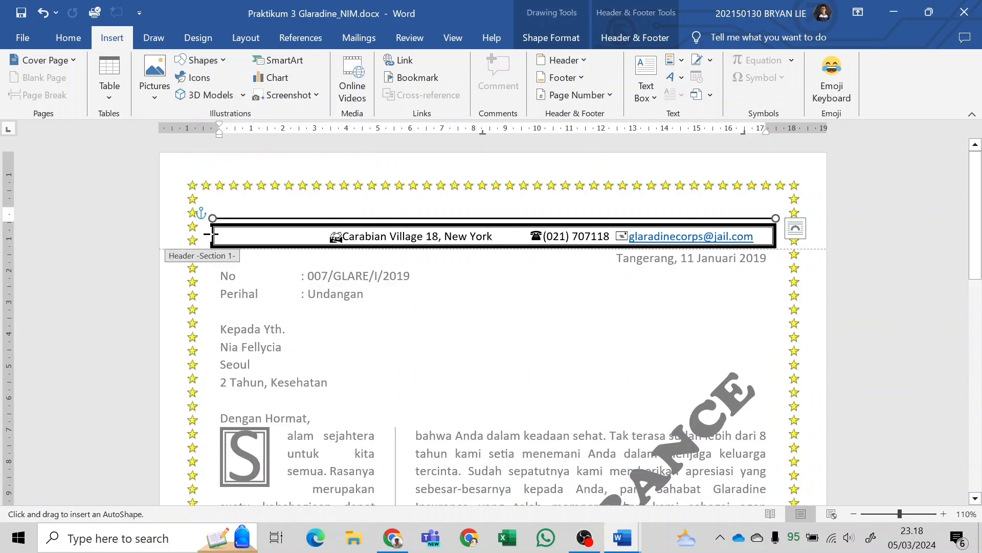
pyautogui.moveTo(217, 193)
pyautogui.mouseDown()
pyautogui.moveTo(259, 232)
pyautogui.moveTo(317, 245)
pyautogui.mouseUp()
pyautogui.moveTo(311, 247); pyautogui.dragTo(256, 230)
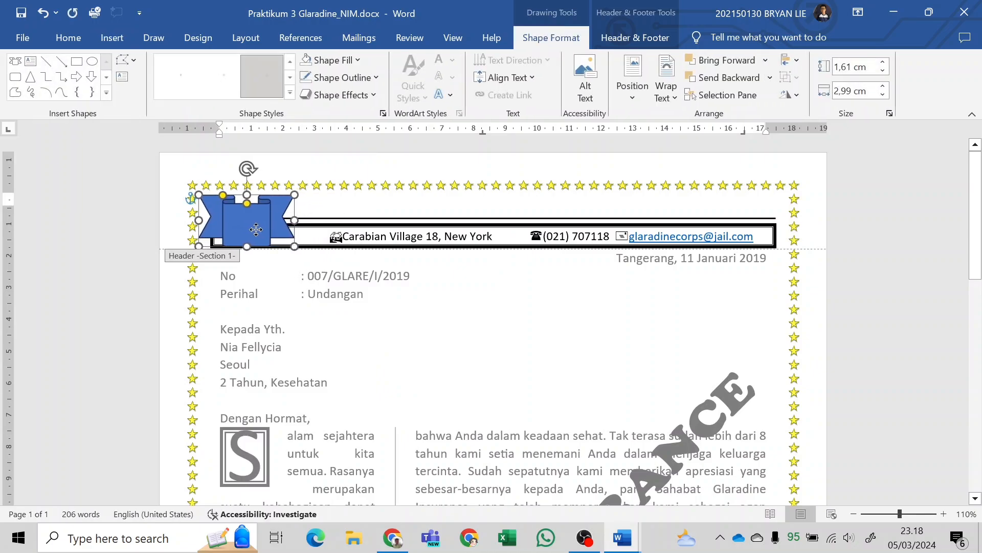
# Widen the ribbon banner to about 3.11 cm, comparing its proportions with the sample letterhead in the PDF.
pyautogui.hotkey('alt', 'Tab')
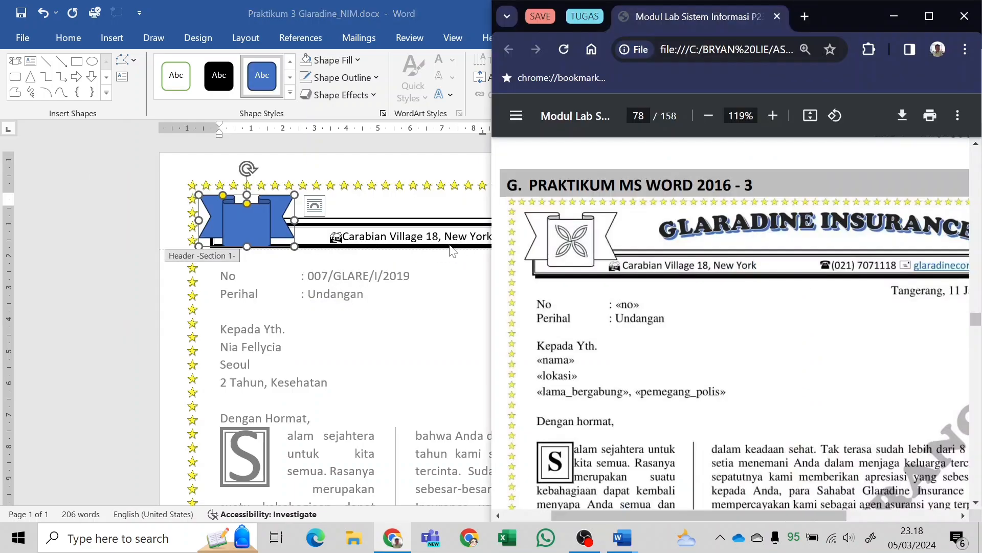
pyautogui.hotkey('alt', 'Tab')
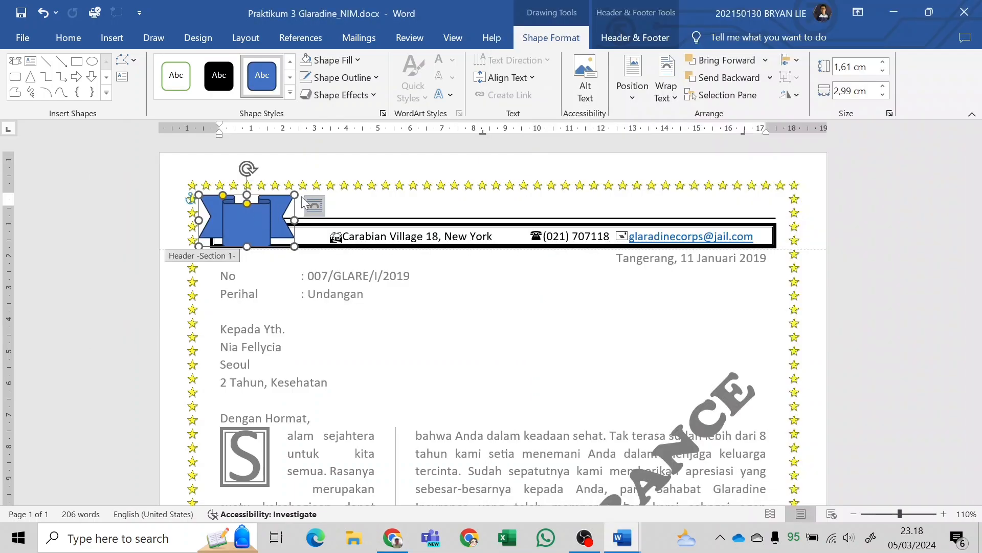
pyautogui.moveTo(295, 195); pyautogui.dragTo(301, 194)
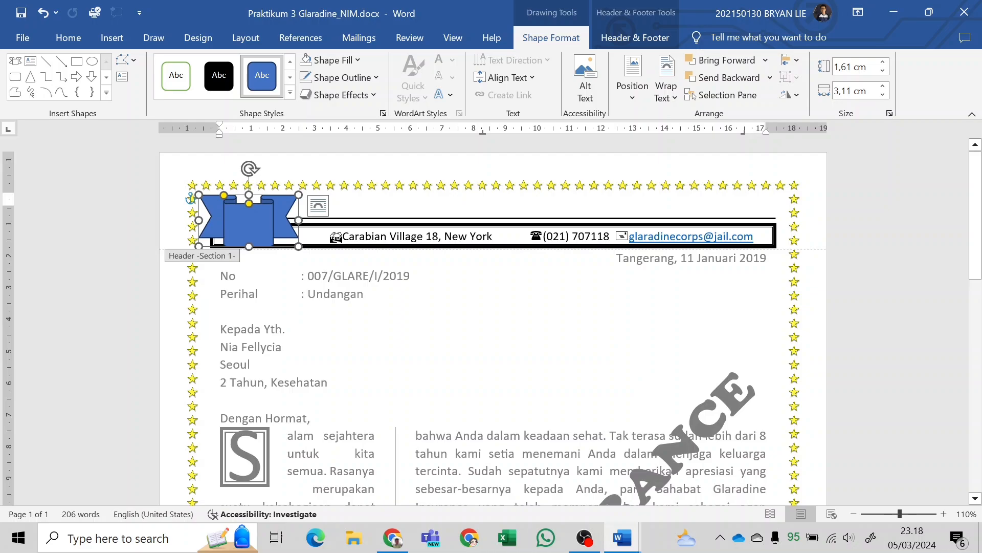
pyautogui.click(318, 200)
pyautogui.hotkey('alt', 'Tab')
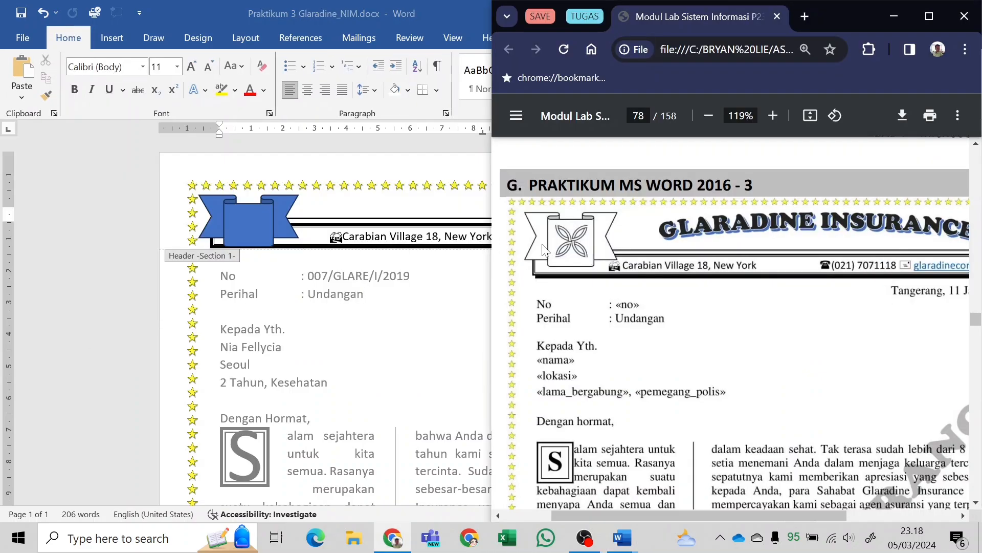
pyautogui.hotkey('alt', 'Tab')
pyautogui.click(261, 229)
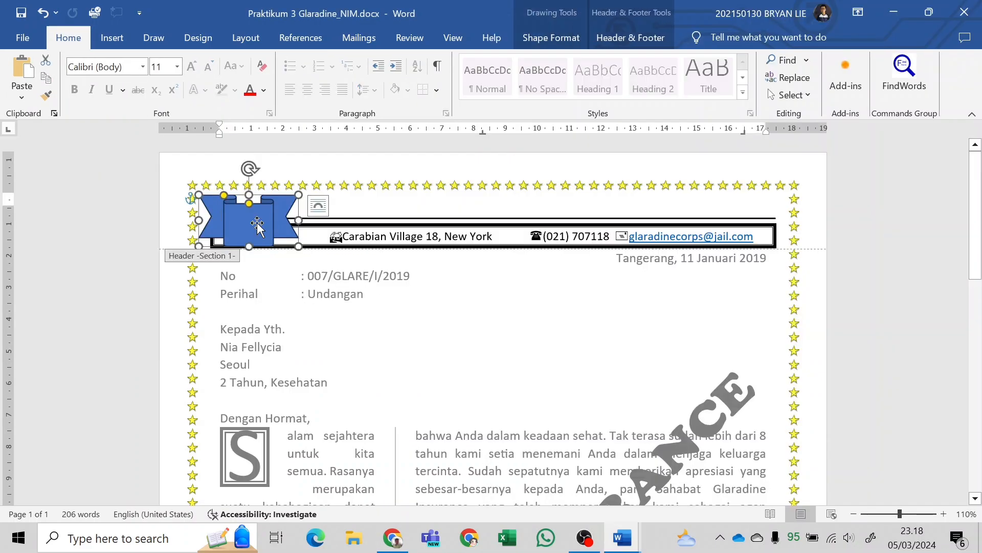
pyautogui.hotkey('alt', 'Tab')
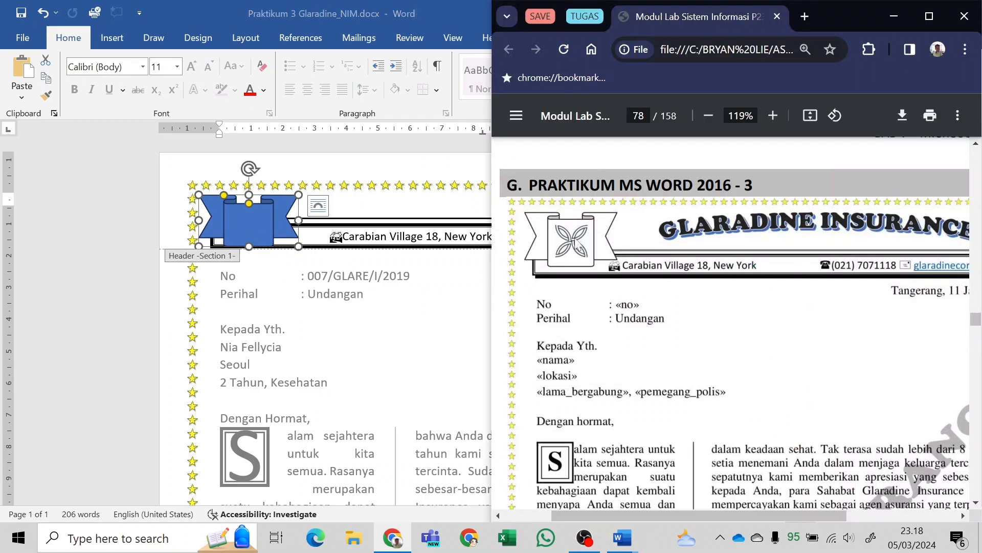
pyautogui.hotkey('alt', 'Tab')
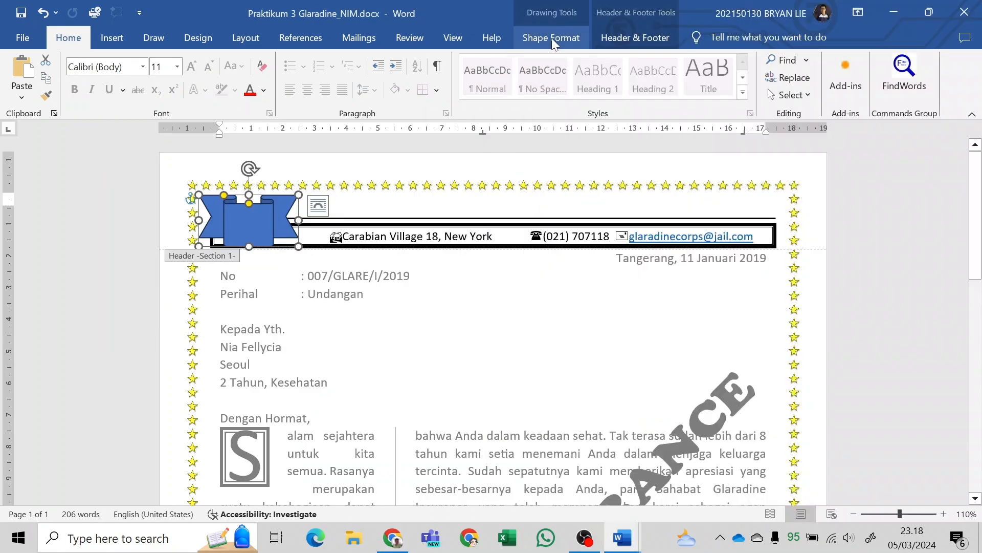
# Apply the theme style with white fill and black outline to the ribbon banner.
pyautogui.click(552, 38)
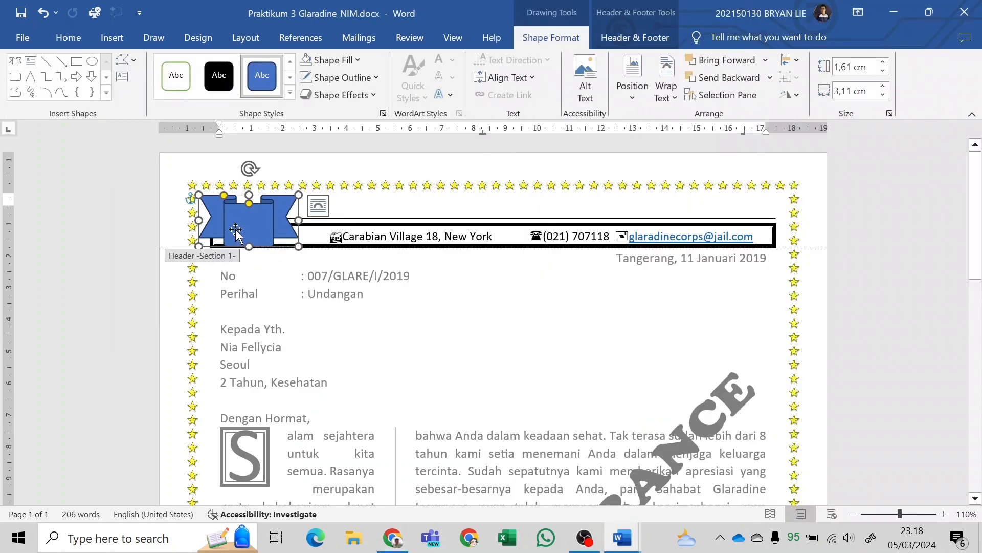
pyautogui.click(290, 94)
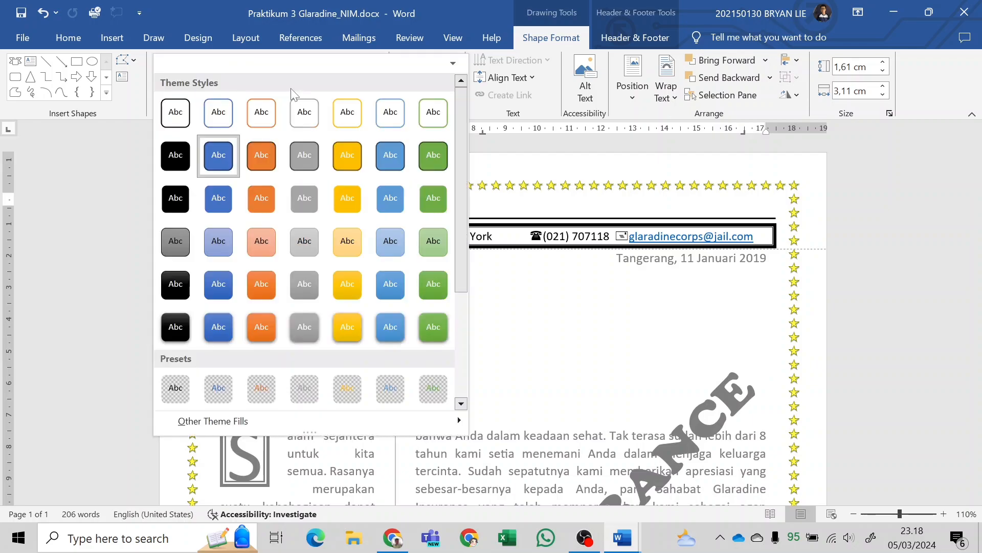
pyautogui.press('Escape')
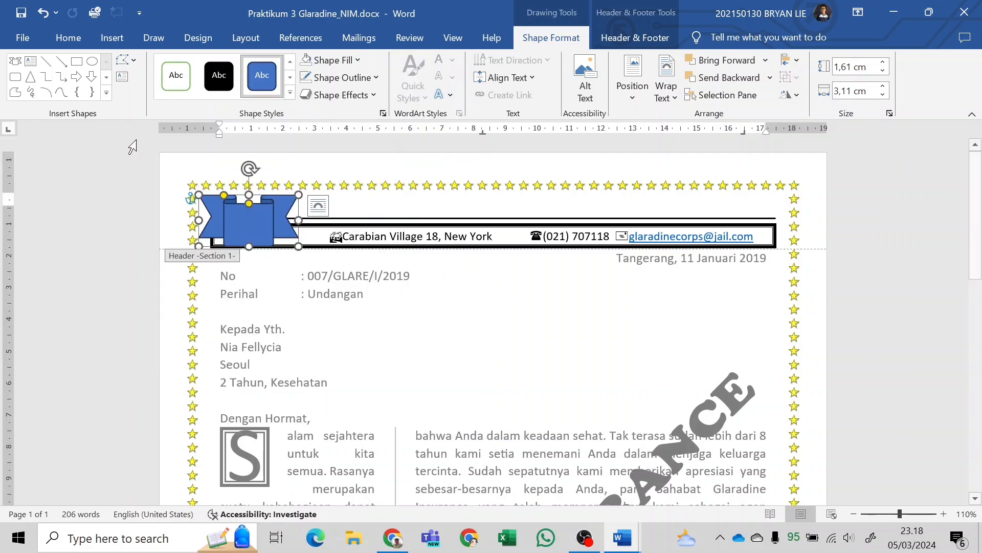
pyautogui.click(290, 93)
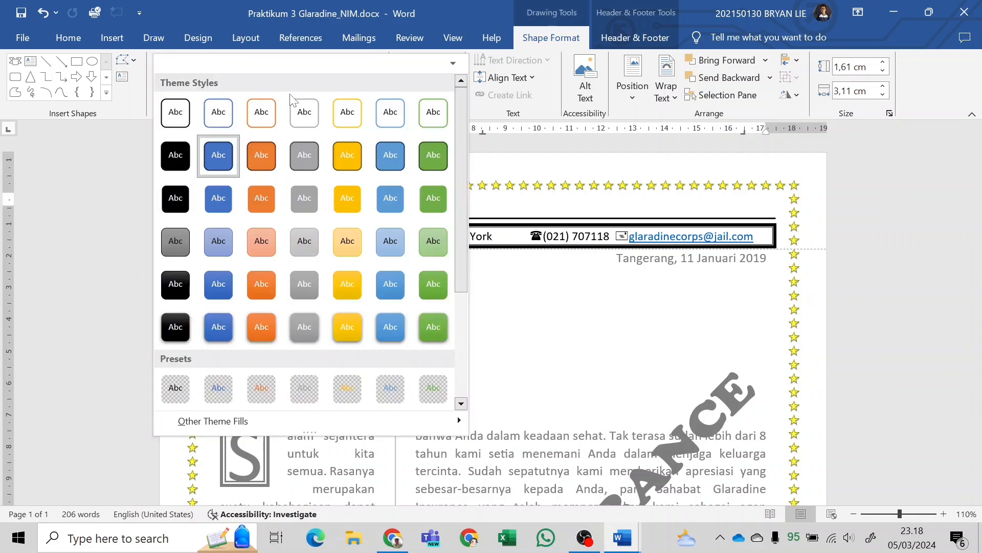
pyautogui.click(170, 122)
pyautogui.click(174, 221)
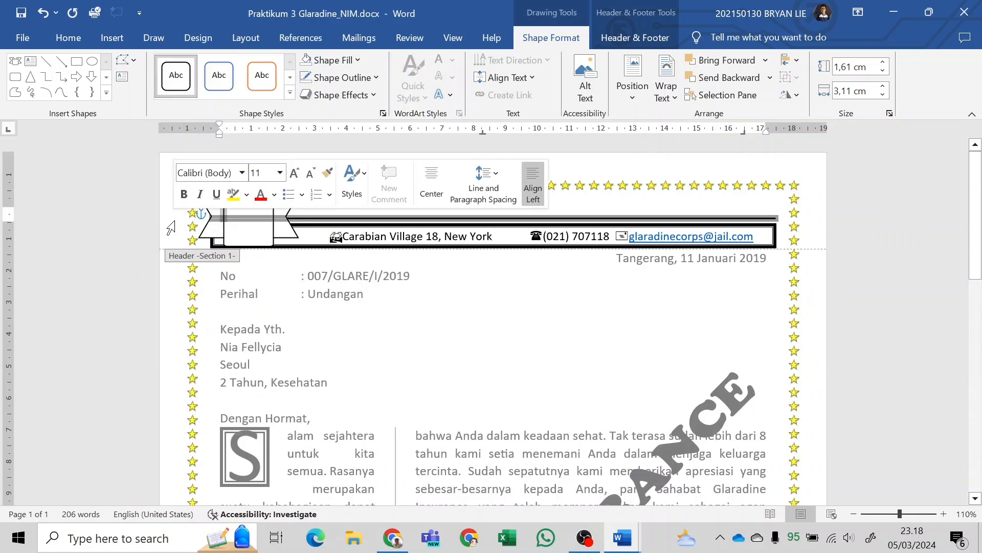
pyautogui.click(157, 246)
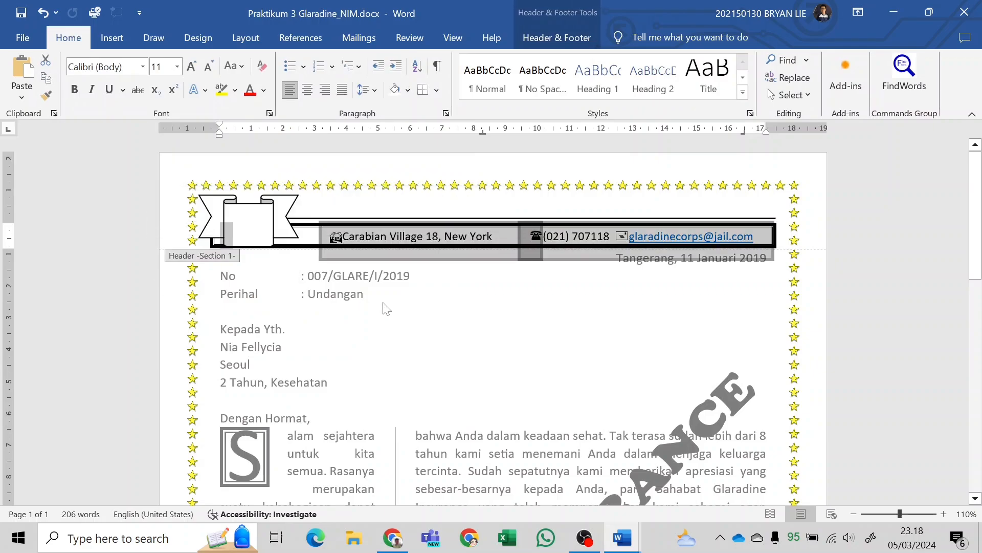
pyautogui.click(259, 229)
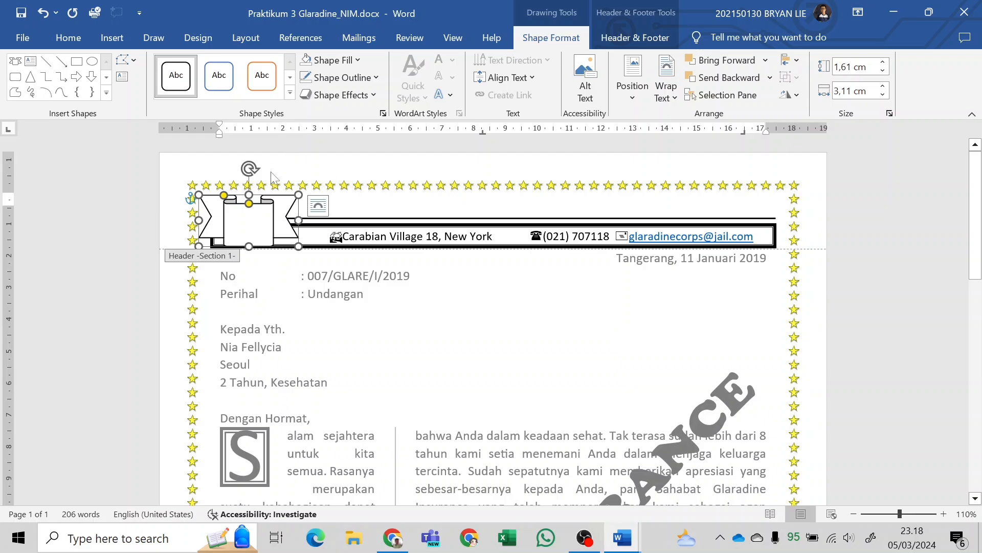
pyautogui.write('s')
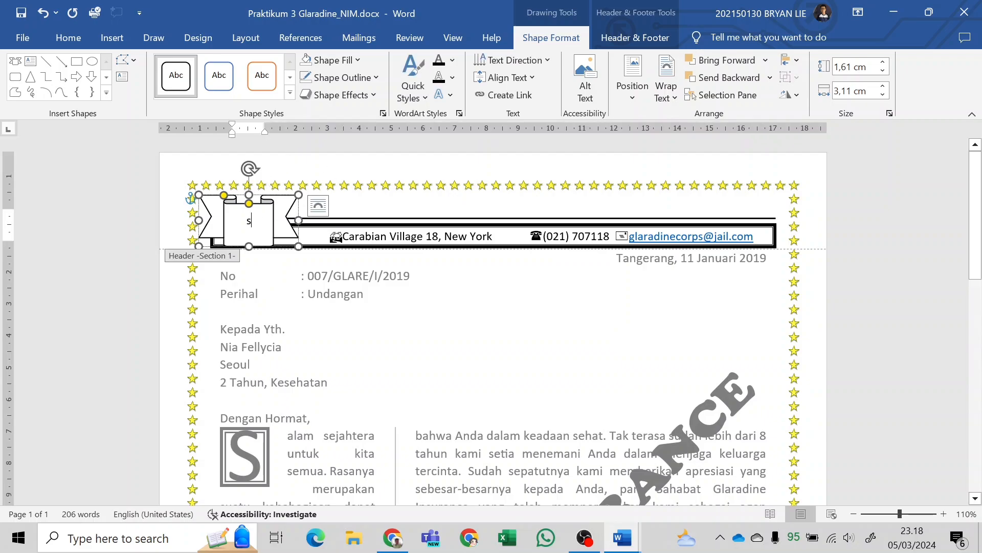
pyautogui.press('BackSpace')
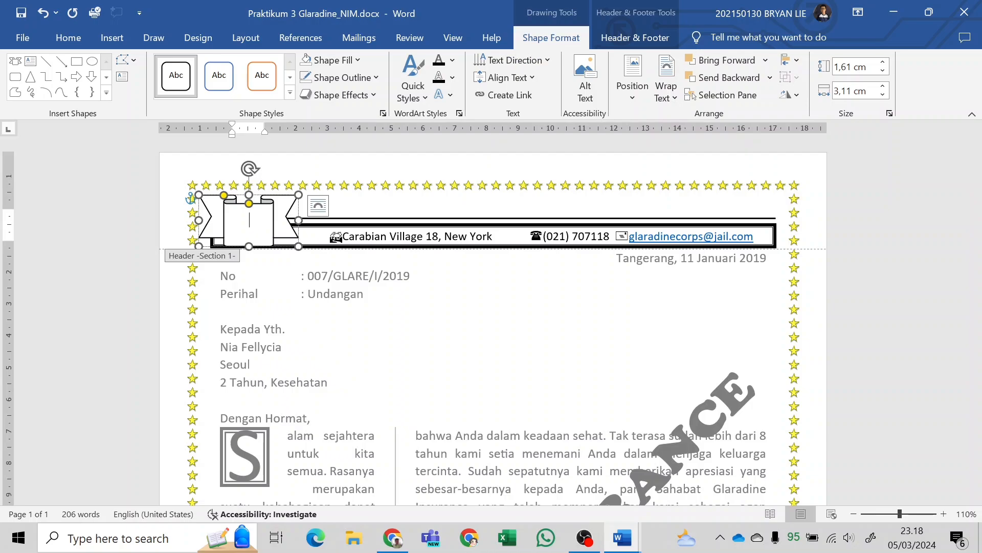
pyautogui.press('BackSpace')
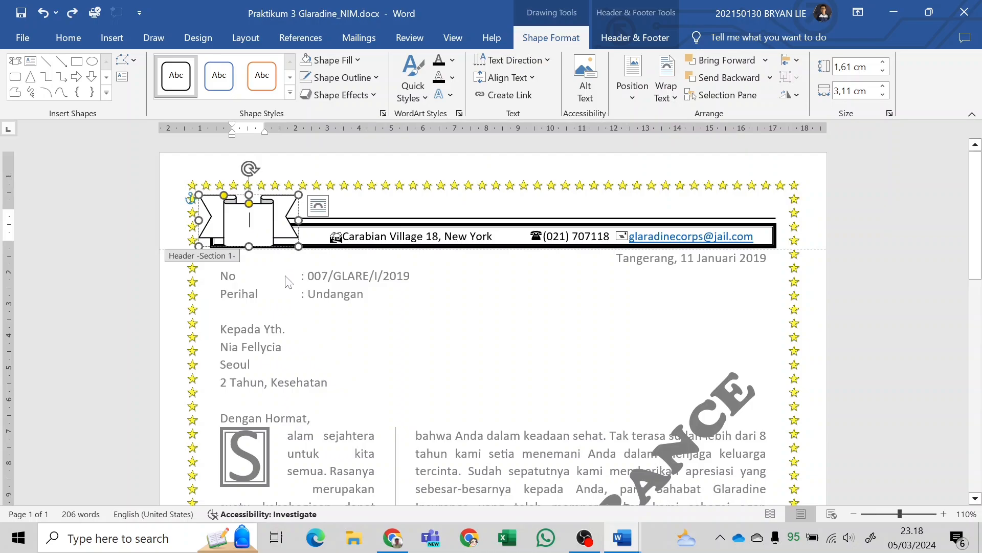
pyautogui.hotkey('ctrl', 'z')
pyautogui.hotkey('ctrl', 'z')
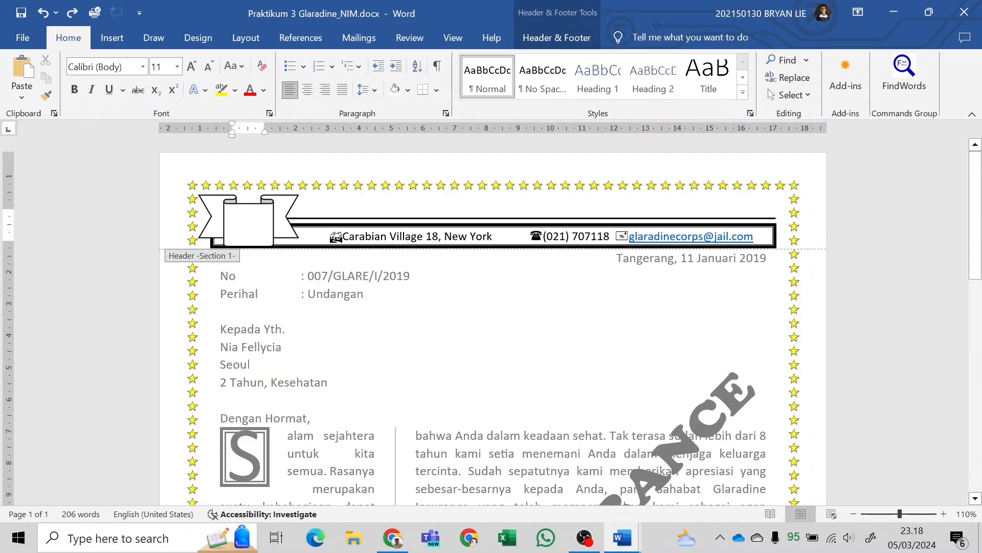
# Insert the outlined four-petal symbol inside the ribbon's centre panel, matching the logo in the PDF sample.
pyautogui.click(286, 214)
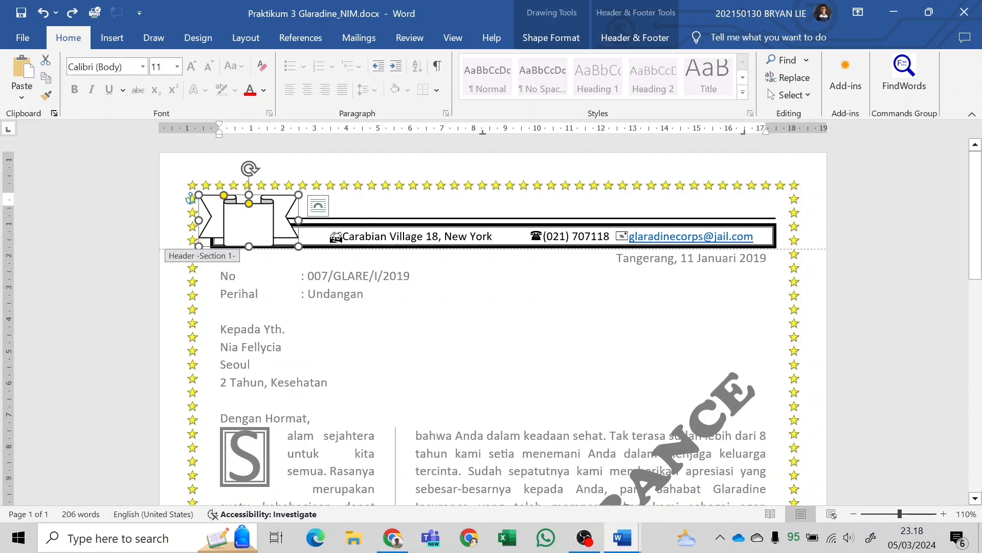
pyautogui.write('s')
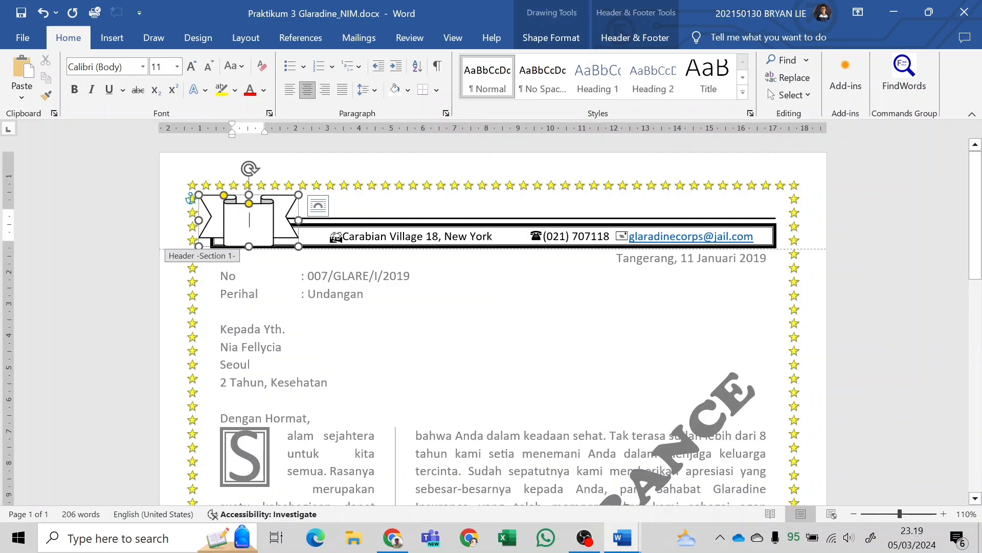
pyautogui.hotkey('alt', 'Tab')
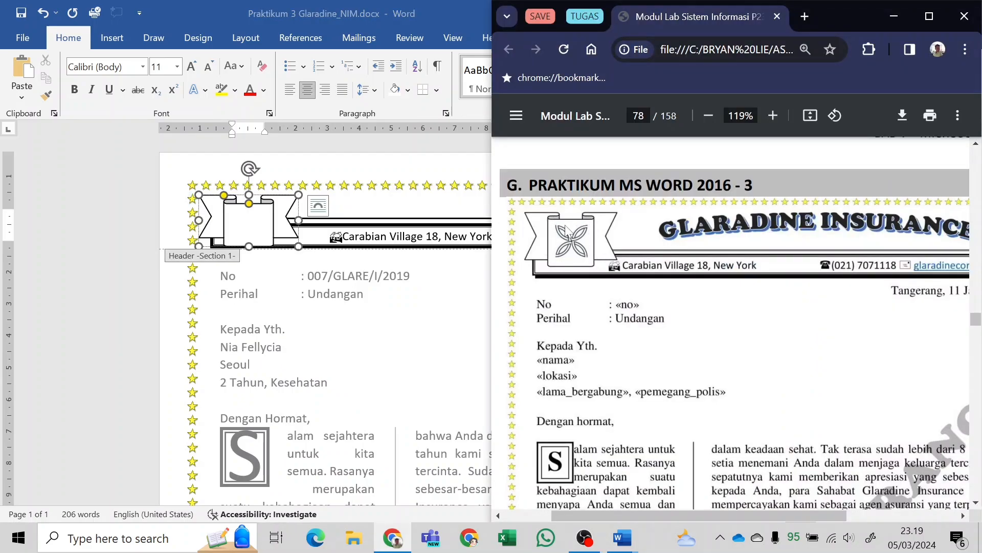
pyautogui.hotkey('alt', 'Tab')
pyautogui.click(112, 38)
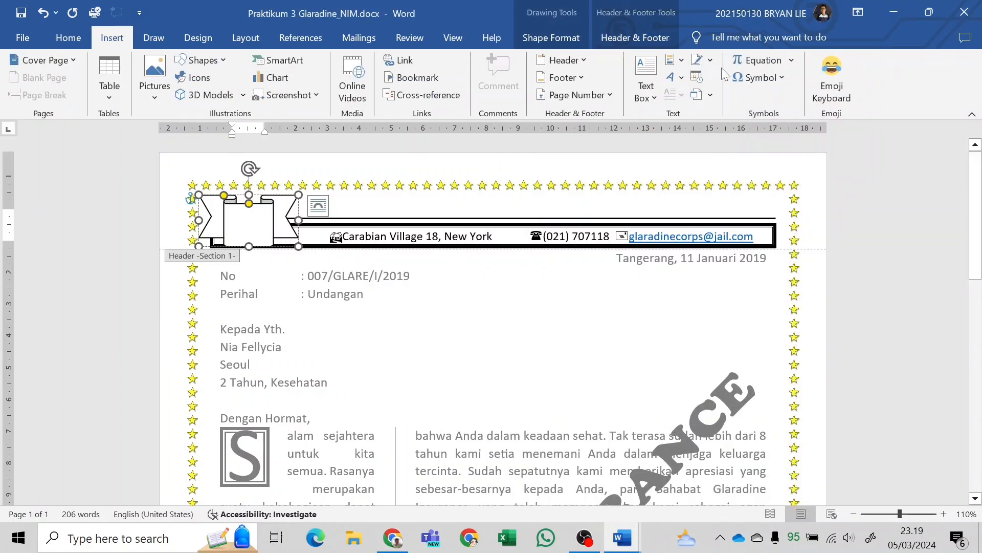
pyautogui.click(772, 77)
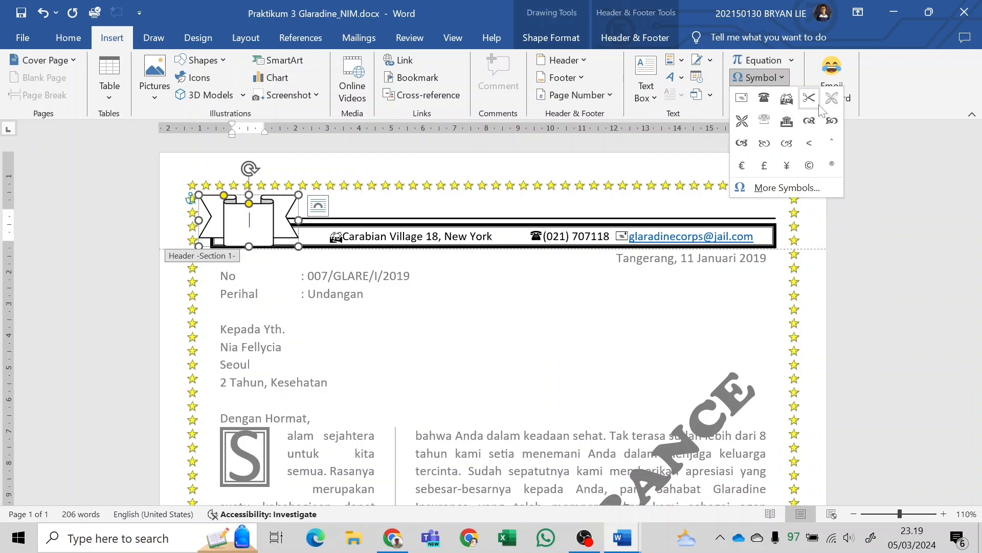
pyautogui.click(832, 103)
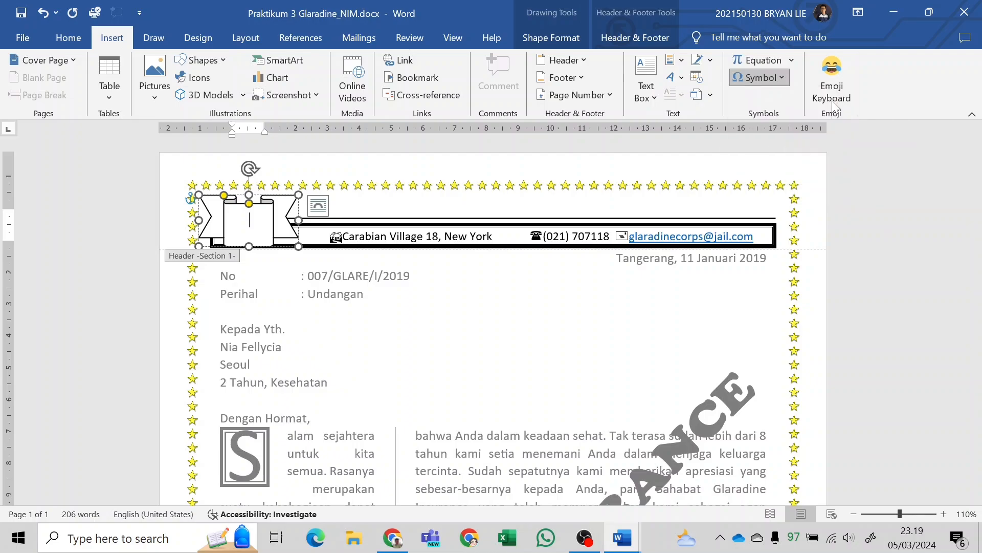
# Look up the outlined four-petal symbol in the Wingdings 2 character set and close the symbol dialog without inserting anything.
pyautogui.click(771, 77)
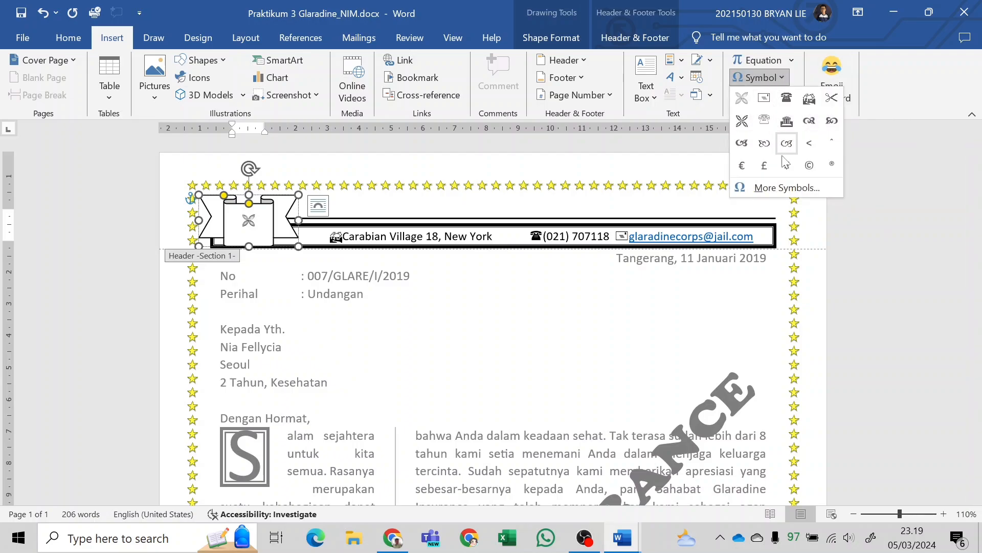
pyautogui.click(783, 188)
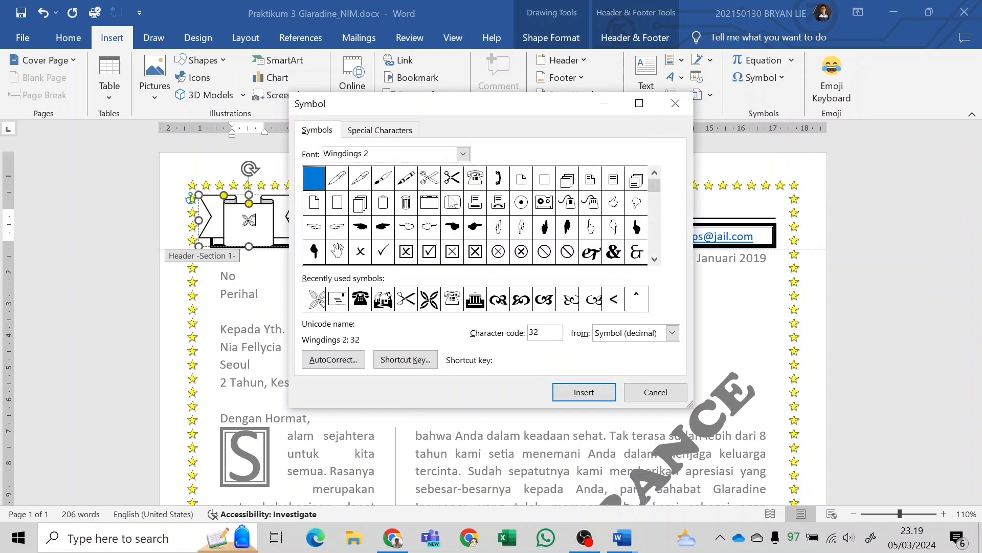
pyautogui.click(452, 203)
pyautogui.click(655, 260)
pyautogui.click(655, 259)
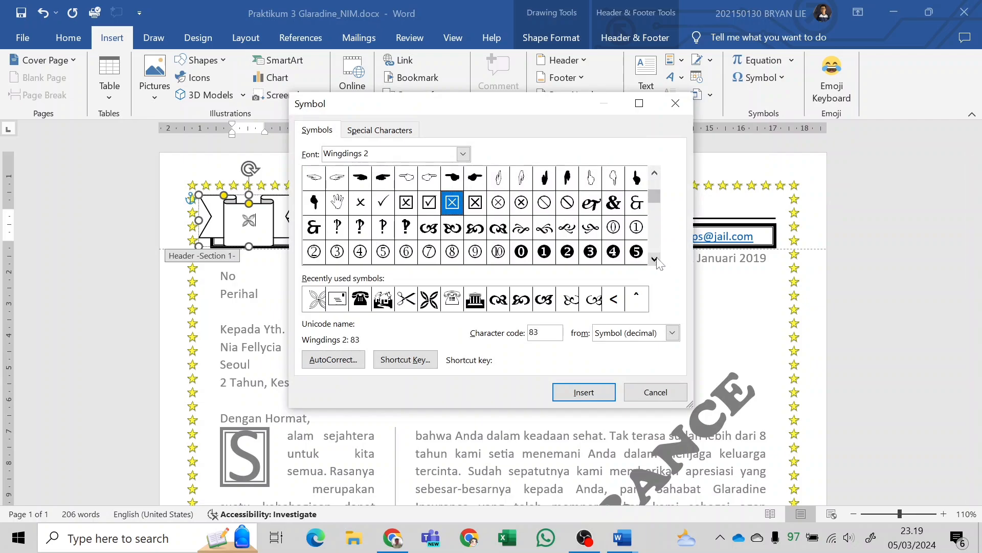
pyautogui.click(655, 260)
pyautogui.click(655, 260)
pyautogui.click(655, 260)
pyautogui.click(655, 259)
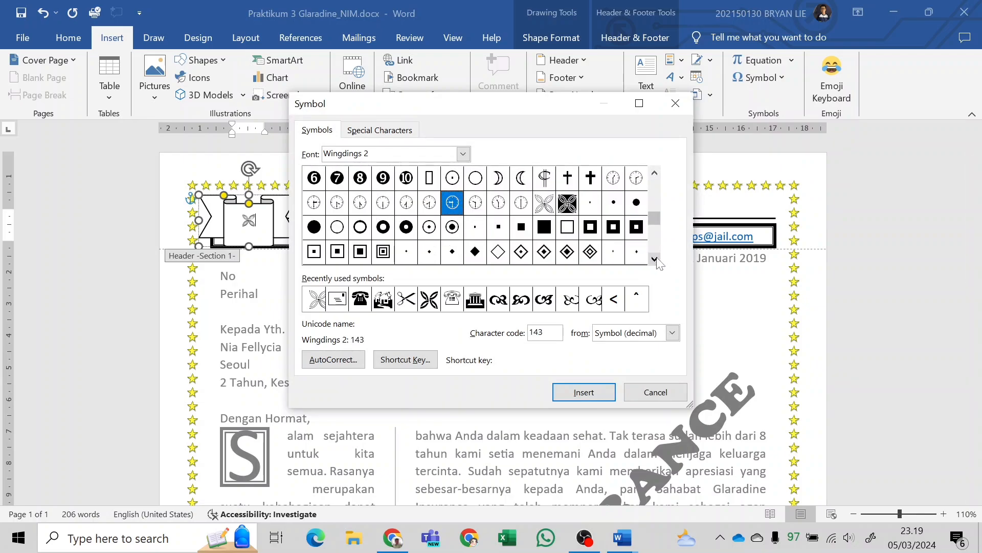
pyautogui.click(544, 202)
pyautogui.press('Left')
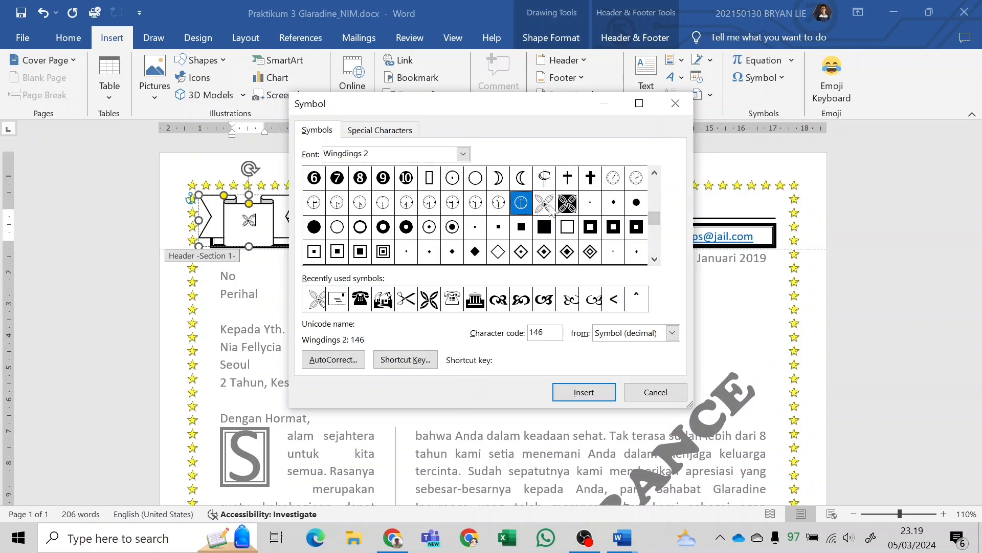
pyautogui.click(656, 392)
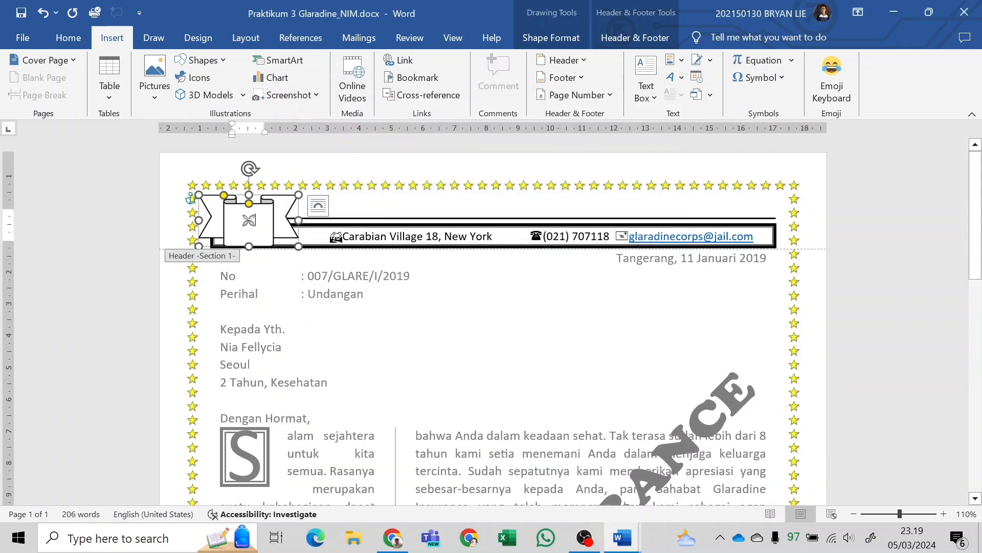
# Set the font size of the four-petal symbol in the ribbon banner to 28.
pyautogui.doubleClick(253, 224)
pyautogui.click(565, 43)
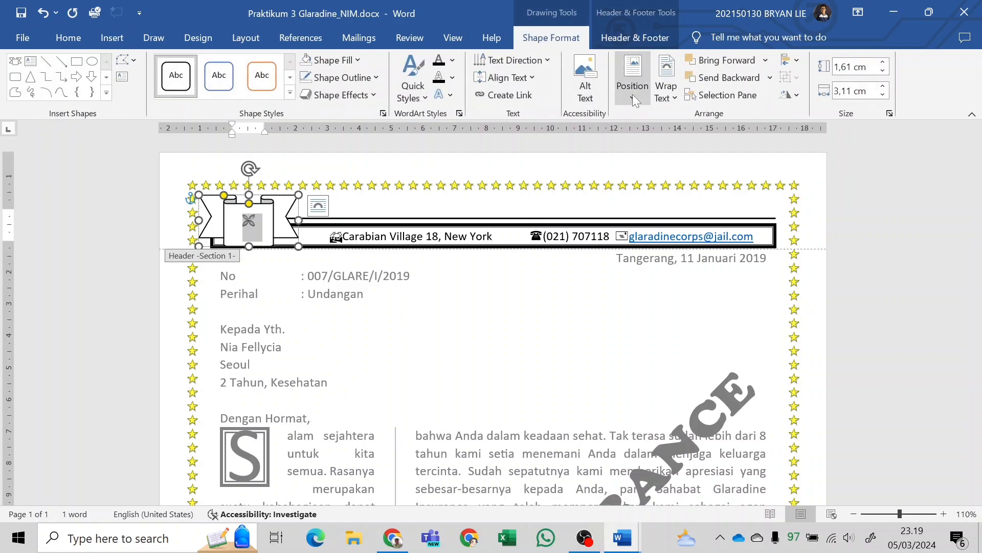
pyautogui.click(520, 78)
pyautogui.click(515, 156)
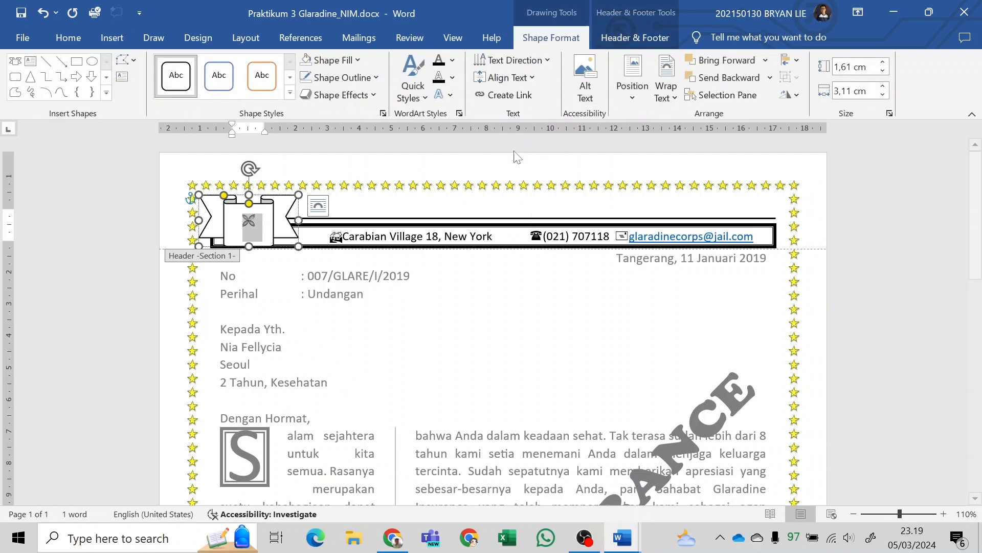
pyautogui.click(88, 38)
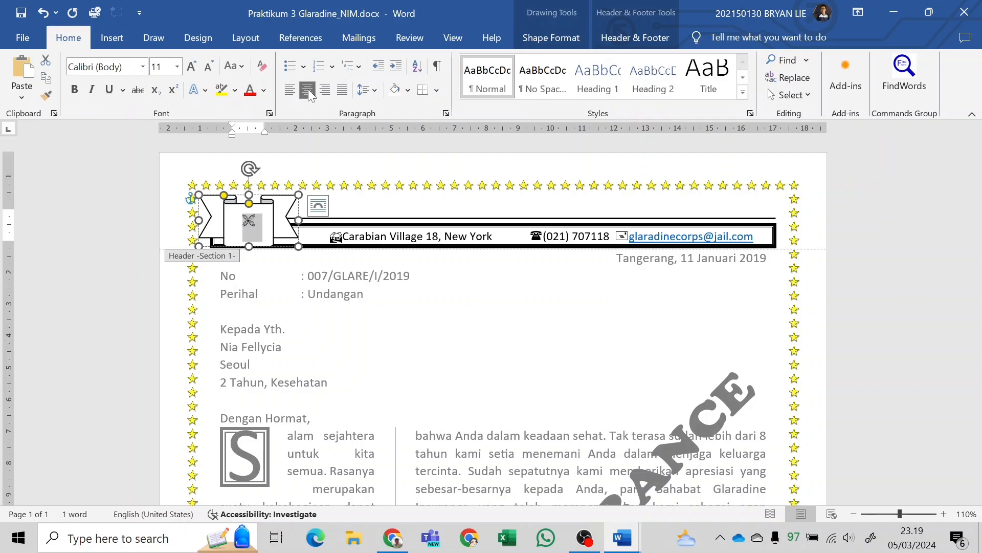
pyautogui.click(177, 67)
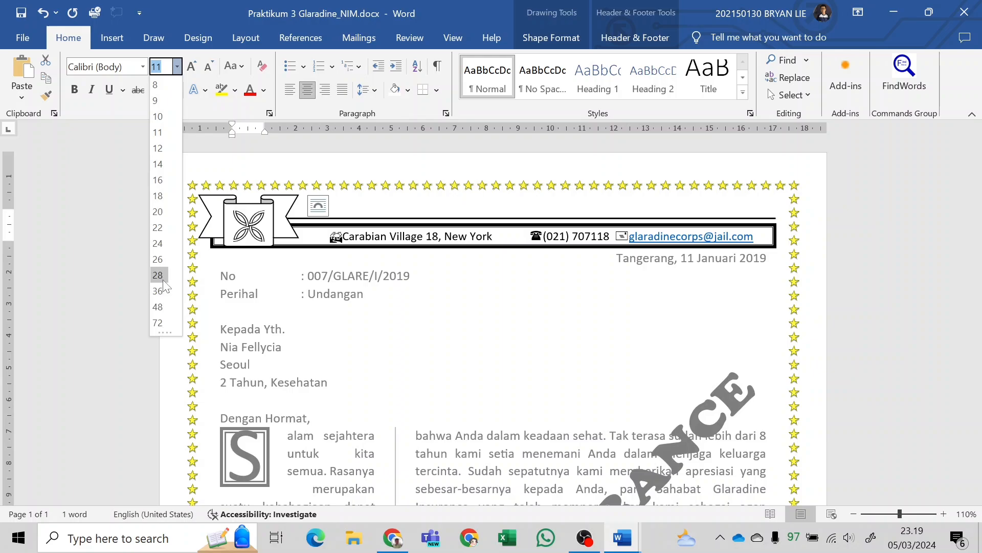
pyautogui.click(163, 279)
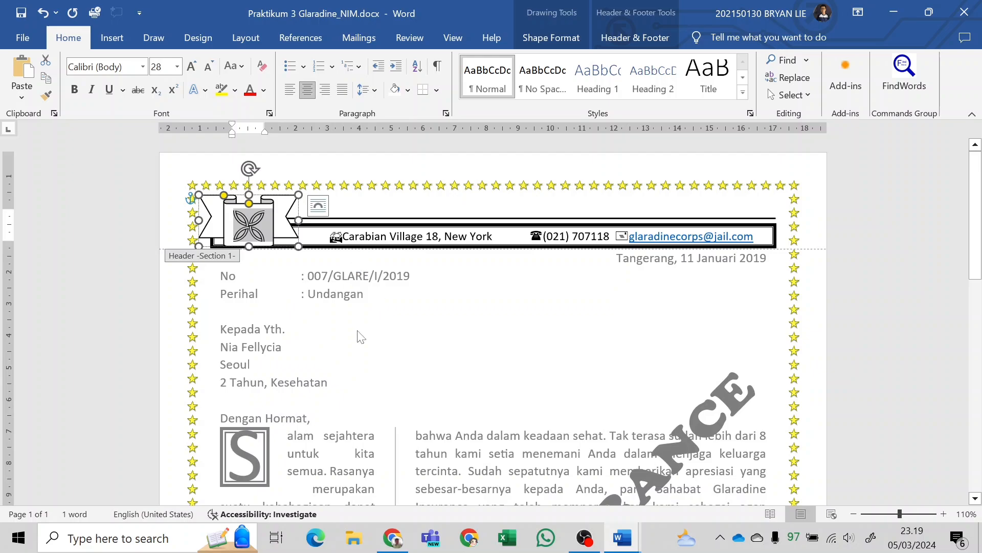
pyautogui.press('Escape')
# Insert black WordArt with a blue shadow in the header, matching the PDF sample's title, and place it just beside the ribbon banner.
pyautogui.hotkey('alt', 'Tab')
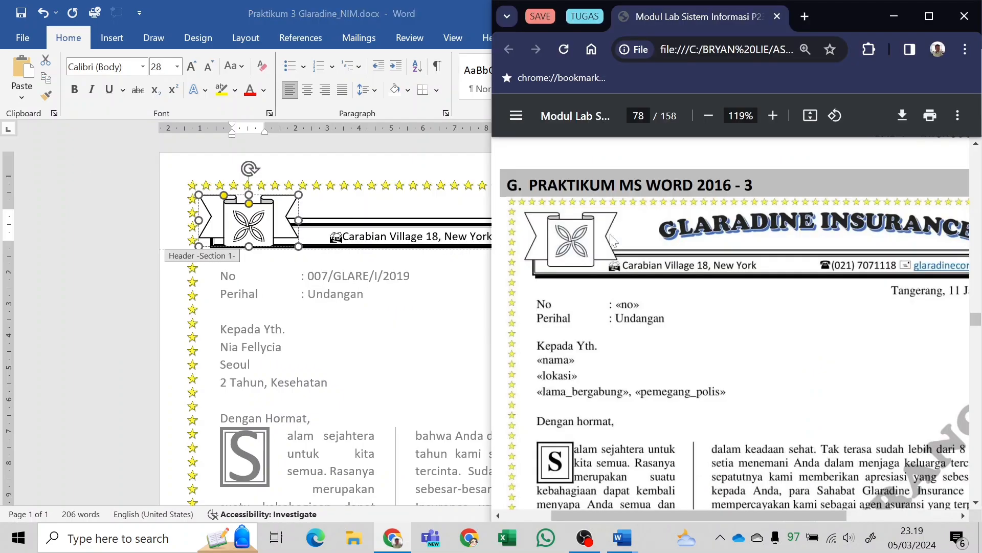
pyautogui.hscroll(5, 747, 230)
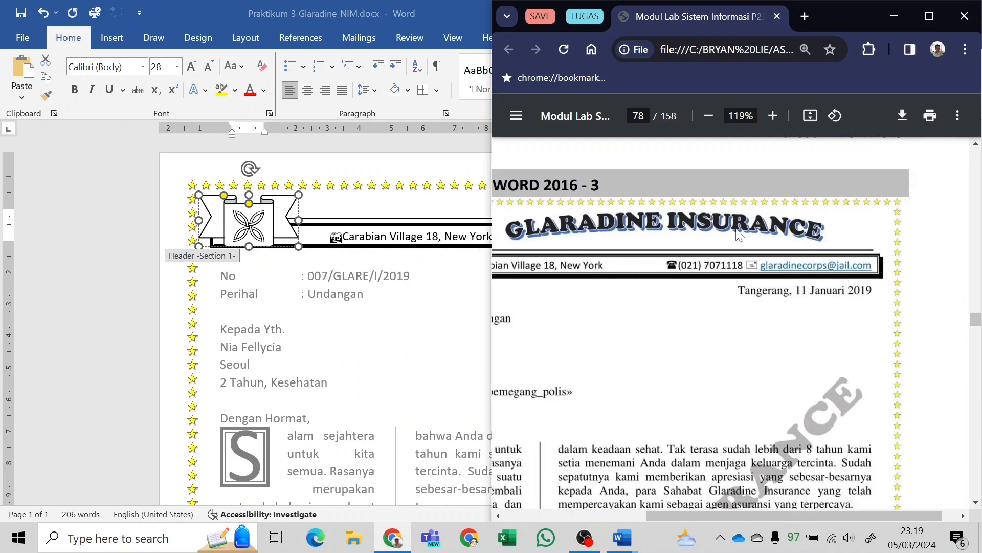
pyautogui.hotkey('alt', 'Tab')
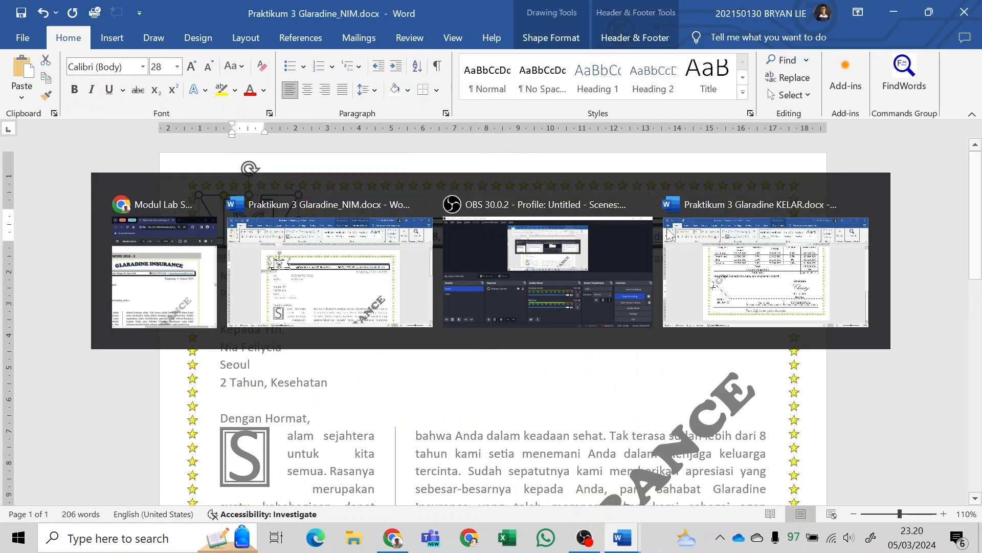
pyautogui.click(113, 41)
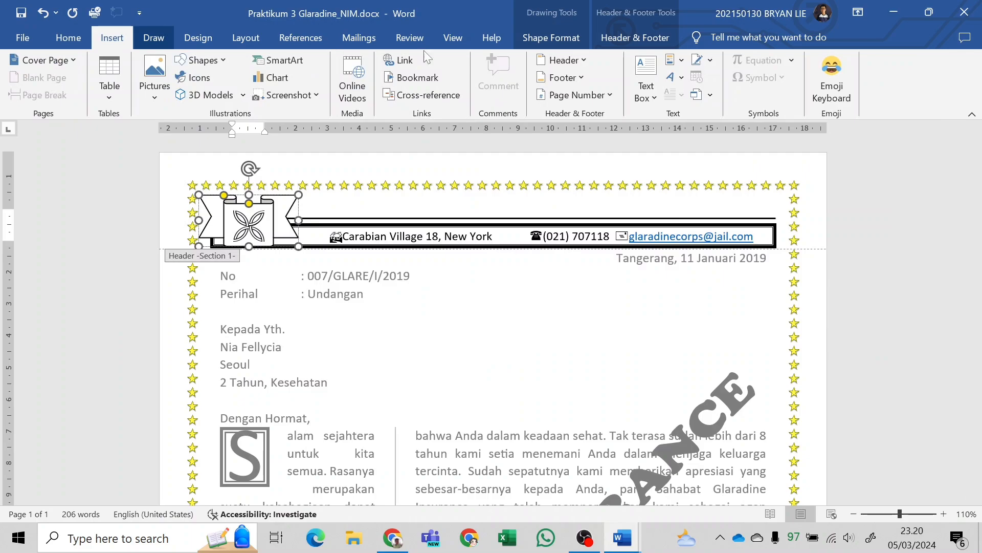
pyautogui.click(441, 205)
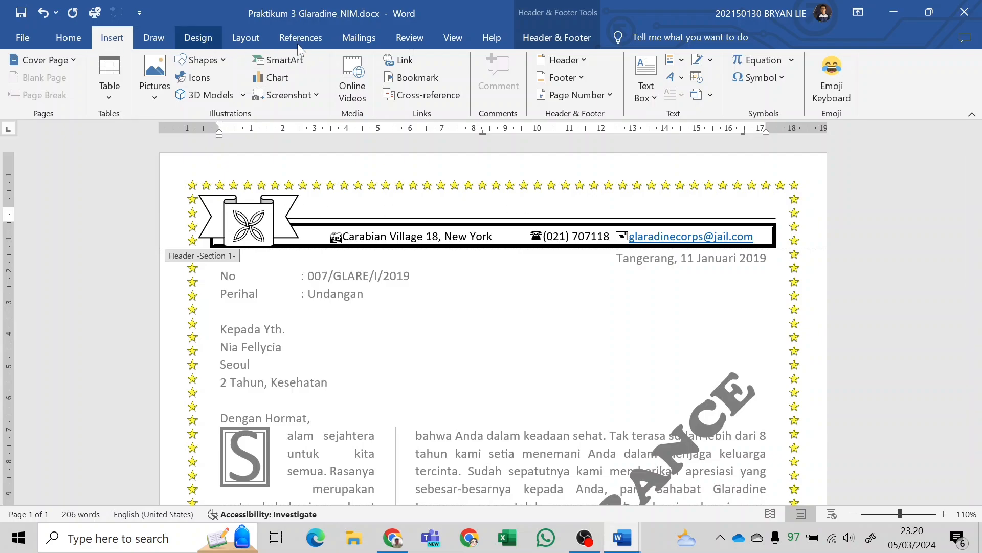
pyautogui.click(674, 78)
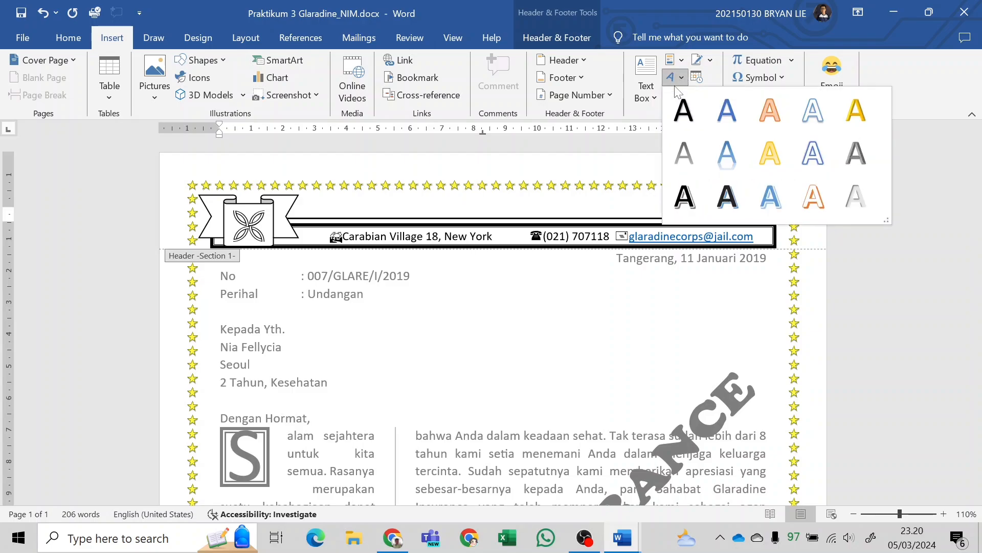
pyautogui.hotkey('alt', 'Tab')
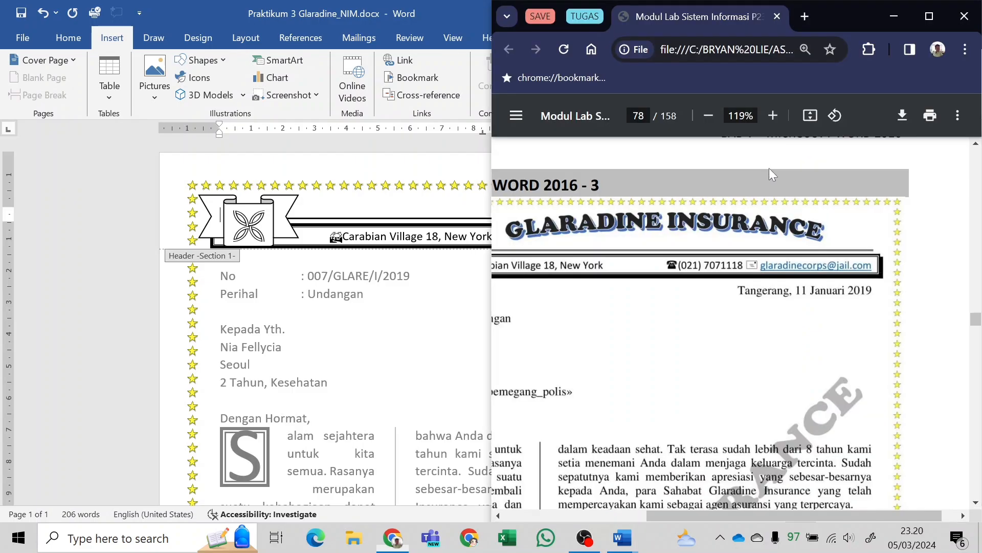
pyautogui.hotkey('alt', 'Tab')
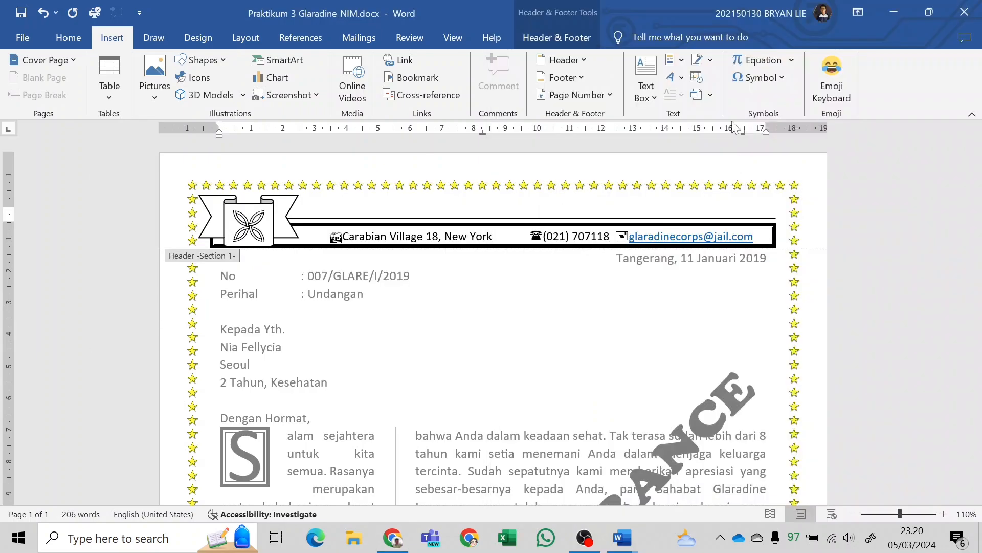
pyautogui.click(679, 80)
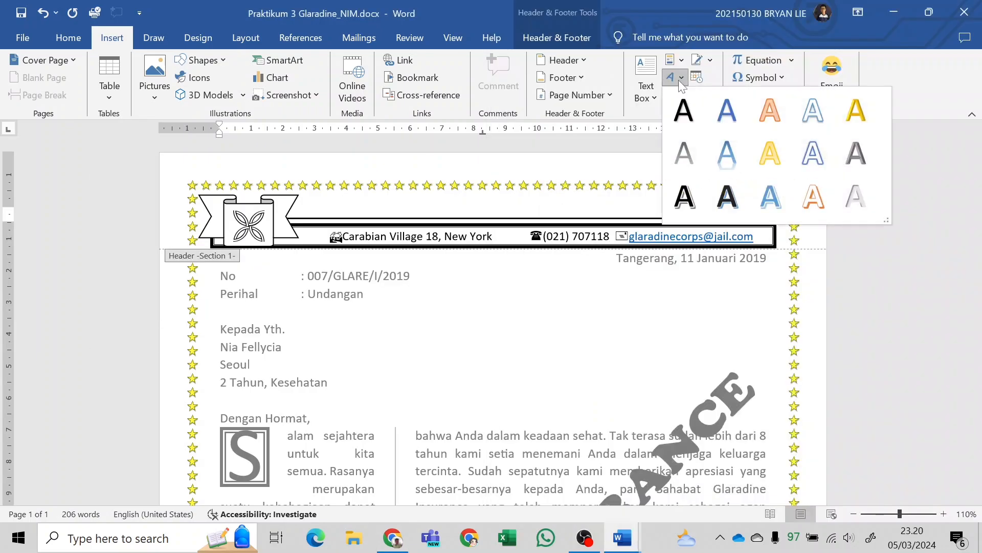
pyautogui.click(733, 204)
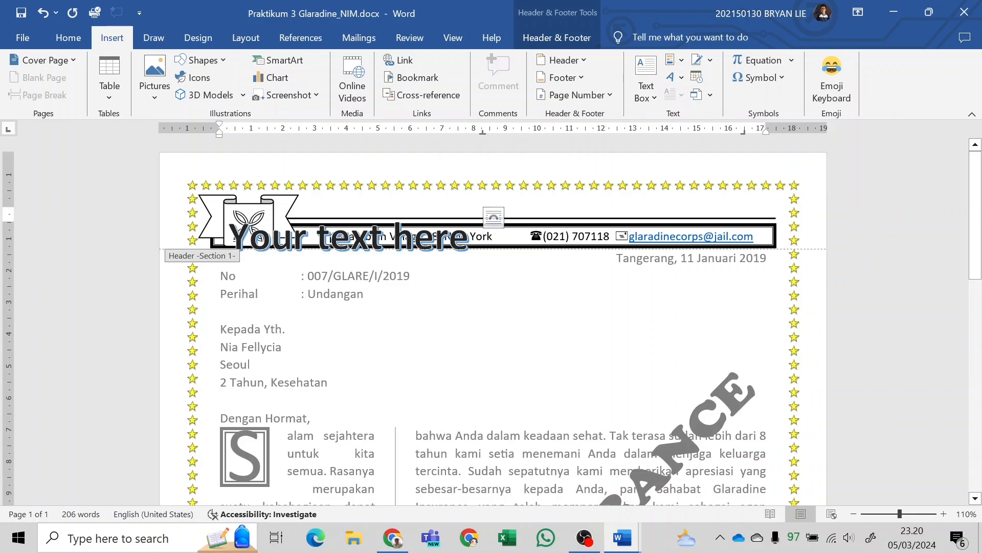
pyautogui.moveTo(440, 270); pyautogui.dragTo(518, 258)
# Replace the WordArt's placeholder text with the PDF sample's title, GLARADINE INSURANCE.
pyautogui.hotkey('alt', 'Tab')
pyautogui.hotkey('alt', 'Tab')
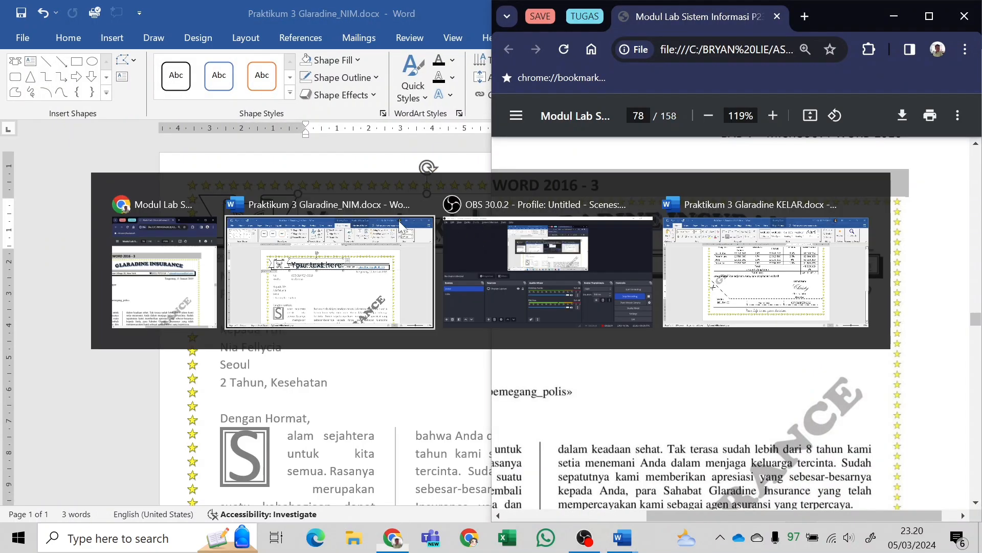
pyautogui.doubleClick(385, 223)
pyautogui.hotkey('alt', 'Tab')
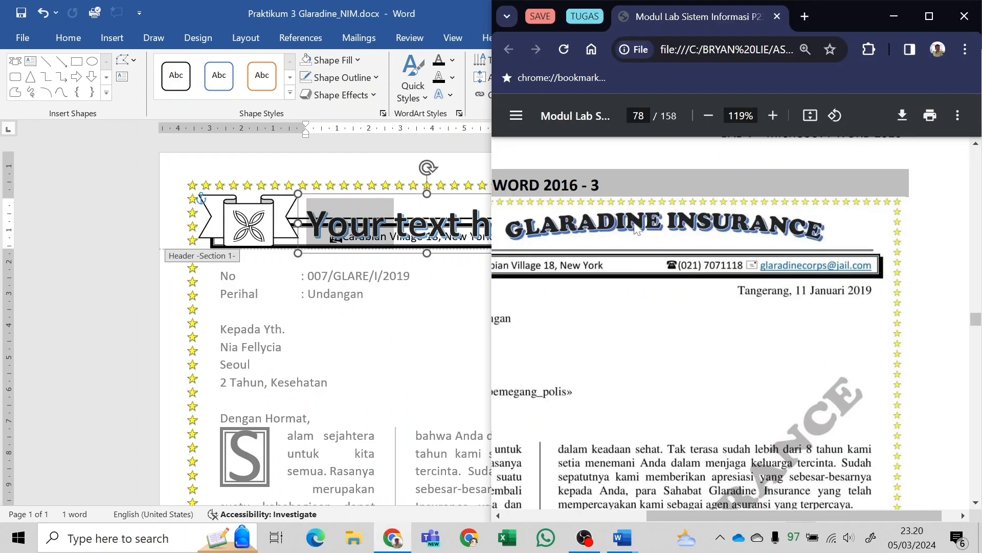
pyautogui.hotkey('alt', 'Tab')
pyautogui.hotkey('ctrl', 'a')
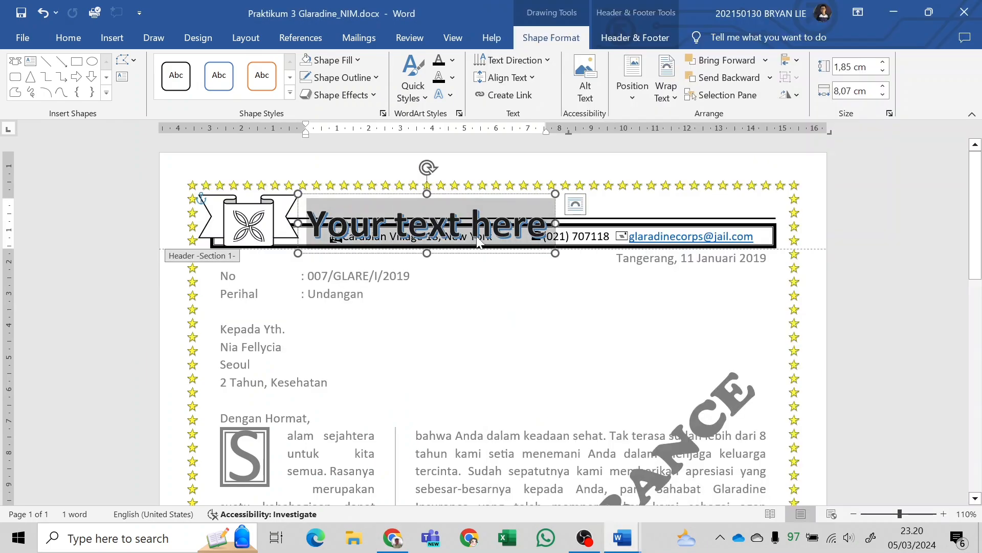
pyautogui.write('GLARA')
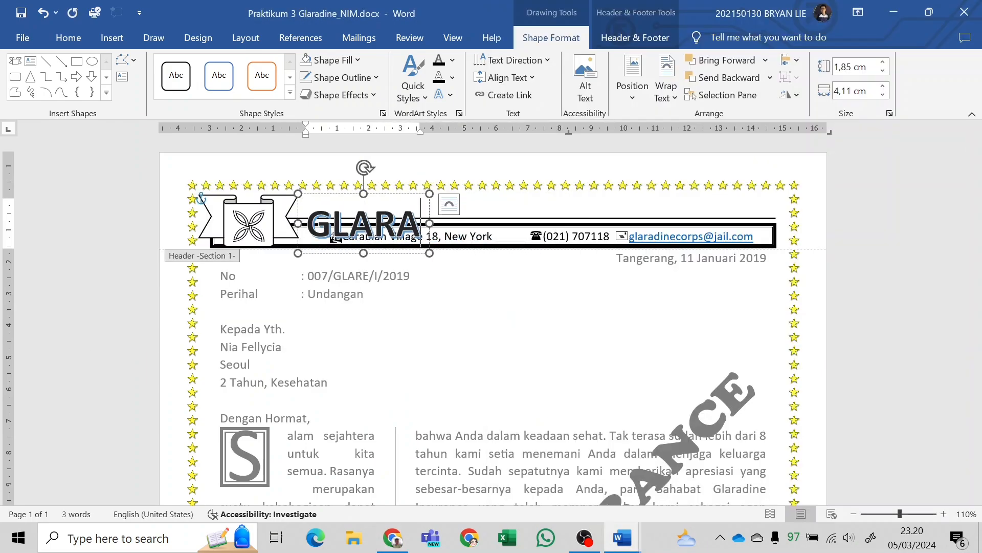
pyautogui.write('DINE I')
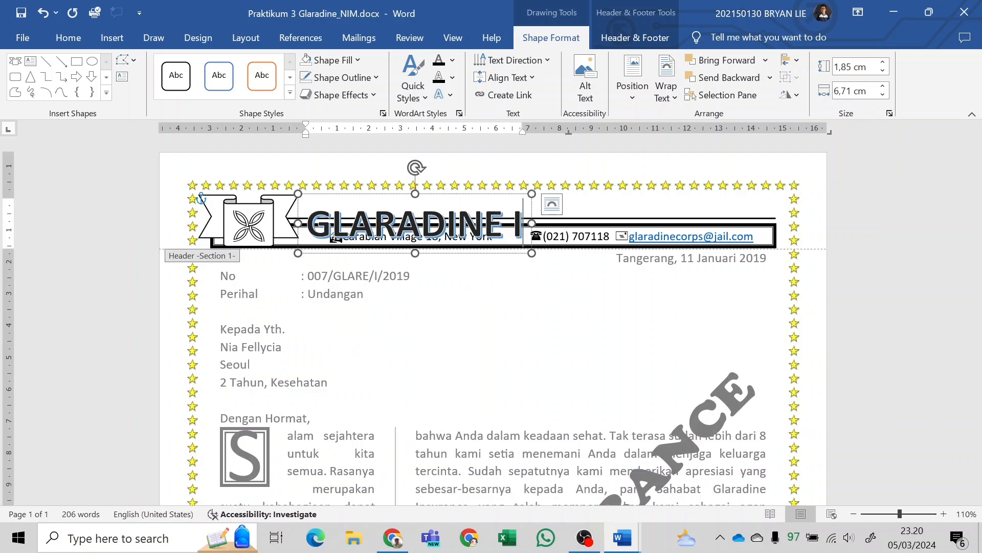
pyautogui.write('NSURANCE')
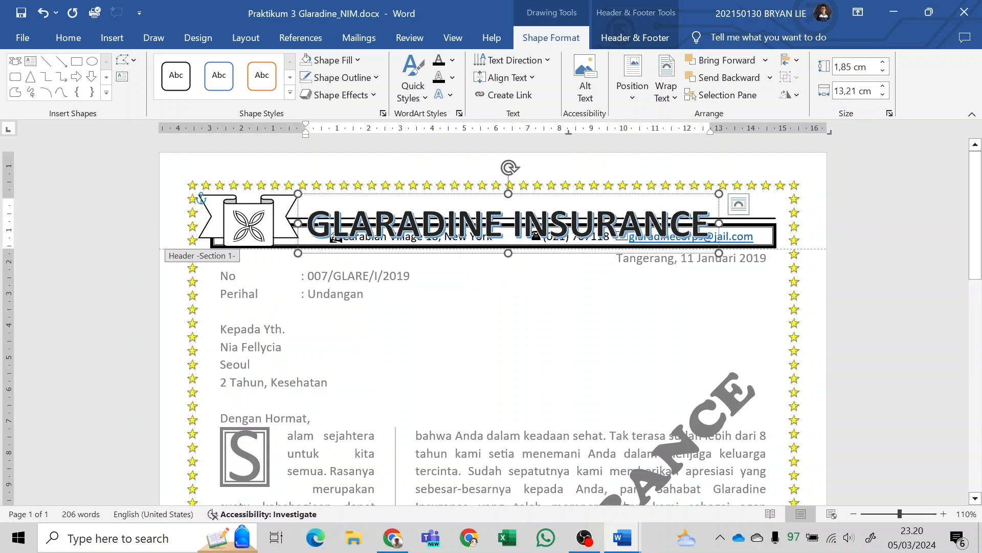
# Set the font size of the GLARADINE INSURANCE WordArt to 26.
pyautogui.hotkey('ctrl', 'a')
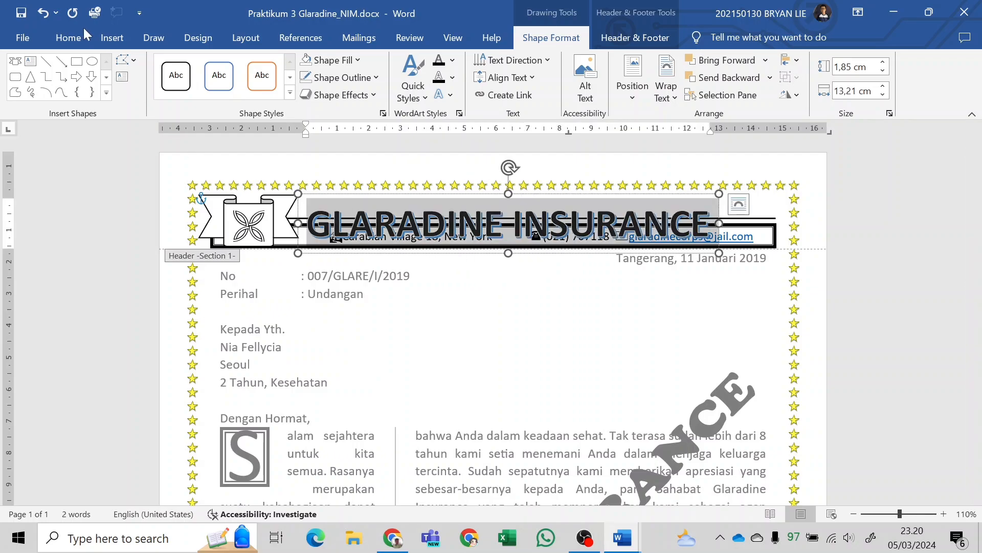
pyautogui.click(77, 37)
pyautogui.click(176, 67)
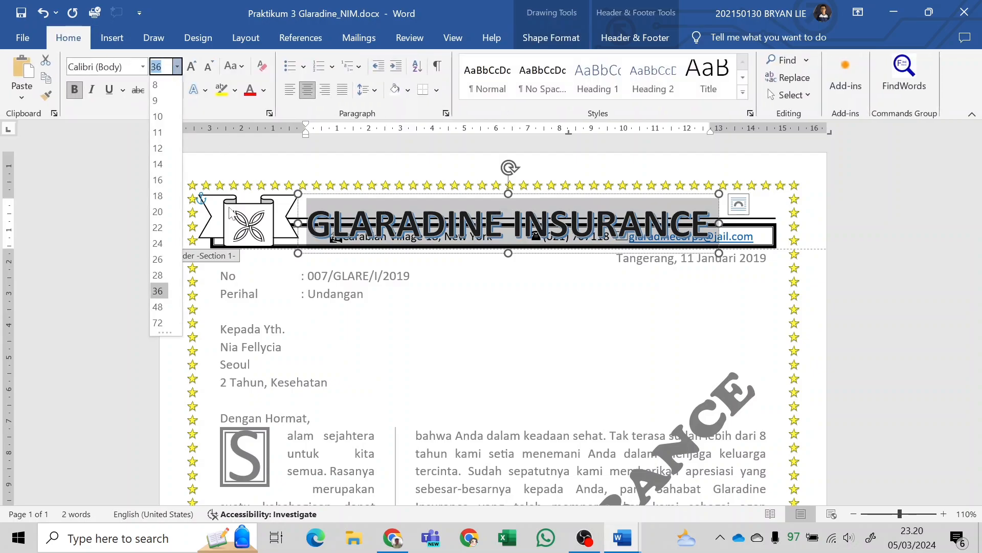
pyautogui.click(159, 260)
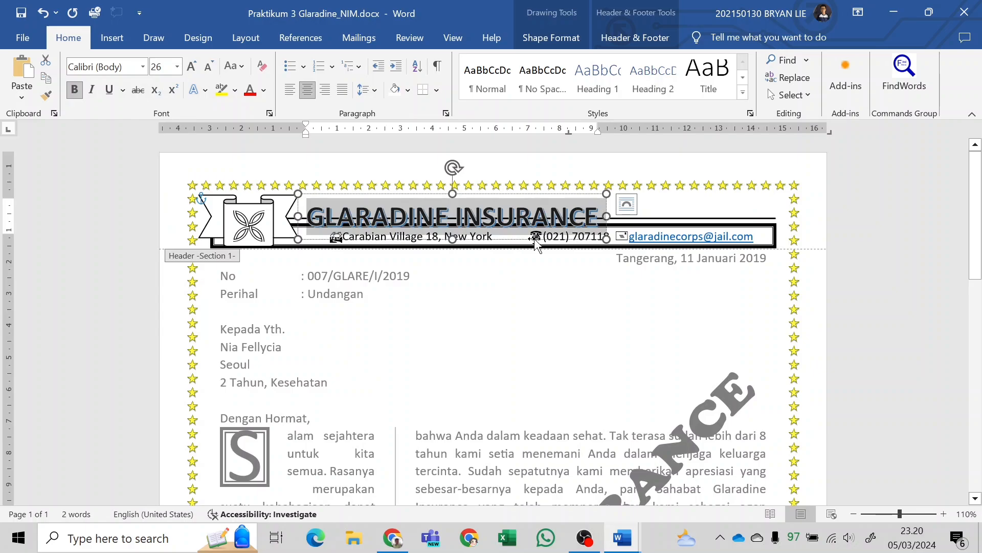
# Position the GLARADINE INSURANCE WordArt above the header line, between the ribbon and the right border, and compare it with the PDF sample.
pyautogui.click(563, 234)
pyautogui.moveTo(563, 234); pyautogui.dragTo(604, 233)
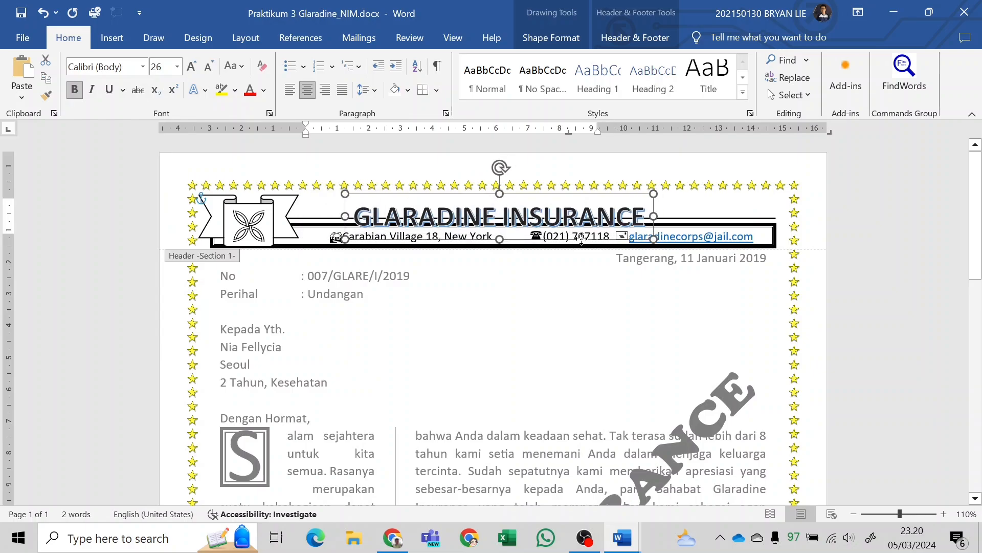
pyautogui.moveTo(668, 233); pyautogui.dragTo(722, 227)
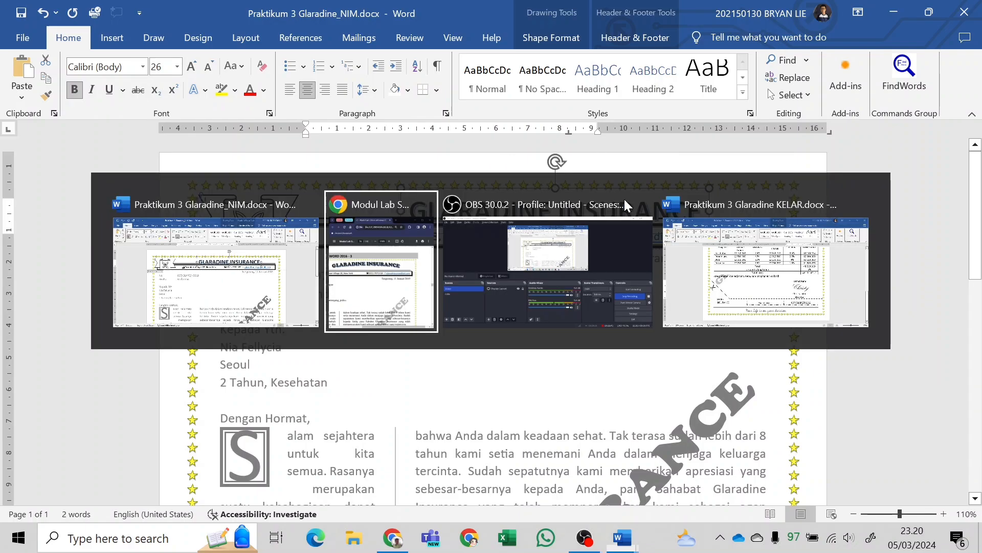
pyautogui.hotkey('alt', 'Tab')
pyautogui.scroll(-3, 737, 230)
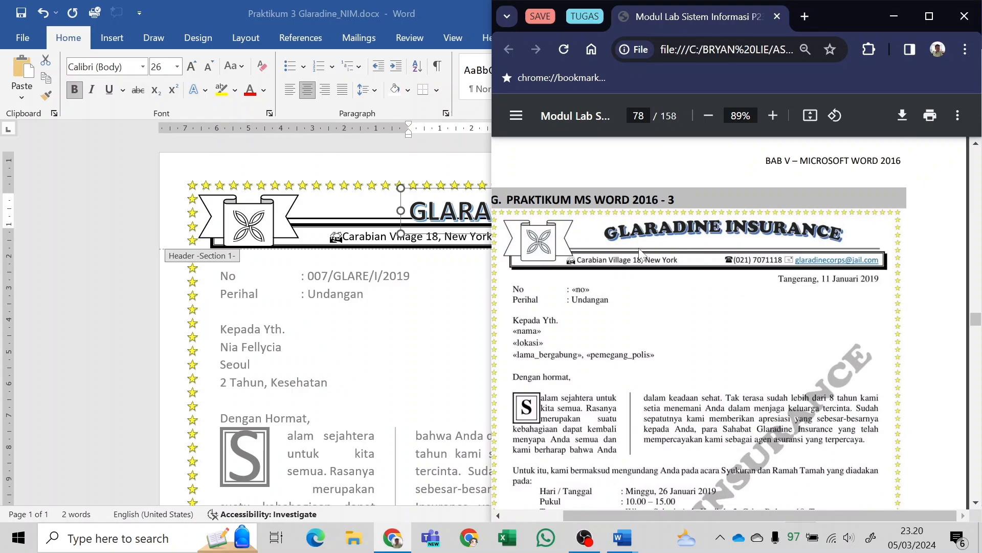
pyautogui.hotkey('alt', 'Tab')
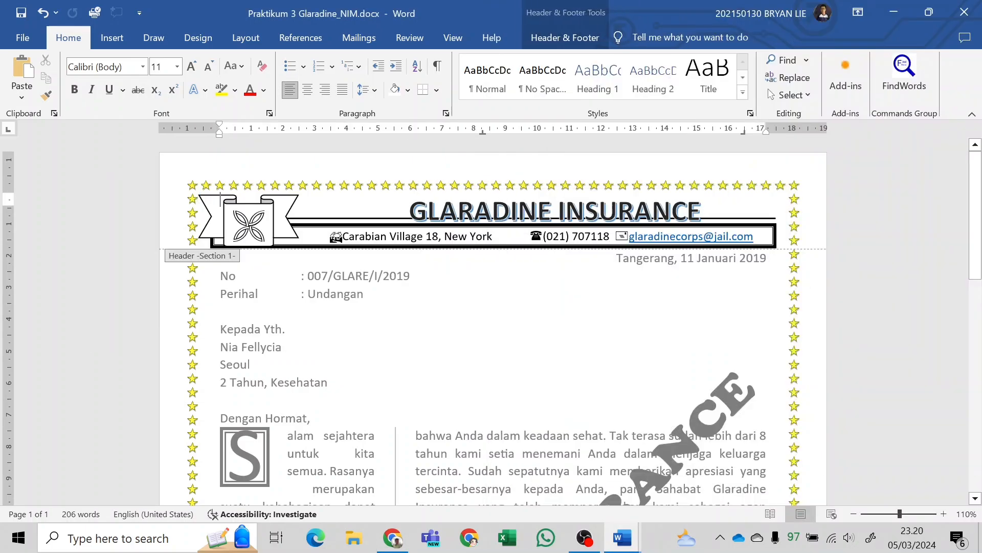
pyautogui.click(474, 211)
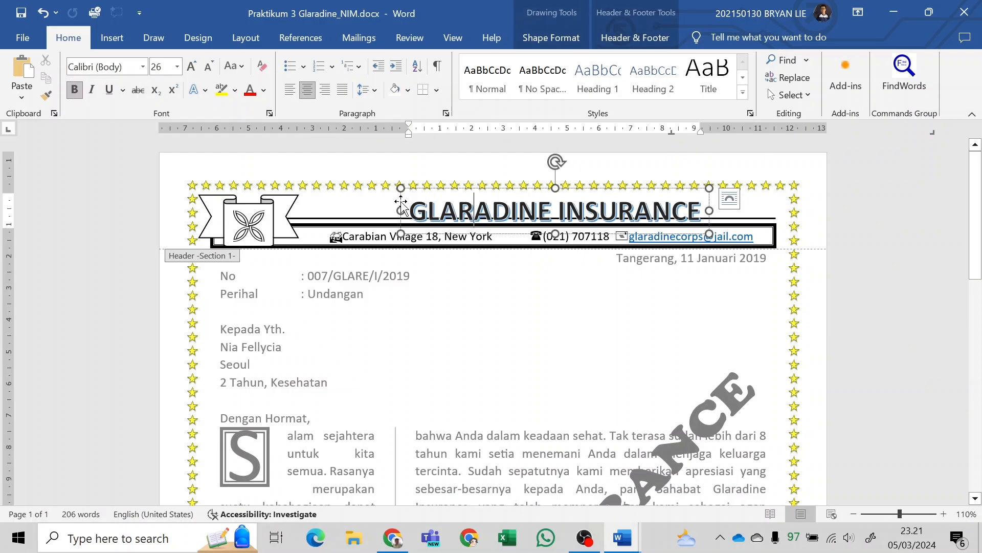
# Select the GLARADINE INSURANCE WordArt in the header as a whole object and bring up its shape formatting options.
pyautogui.click(402, 203)
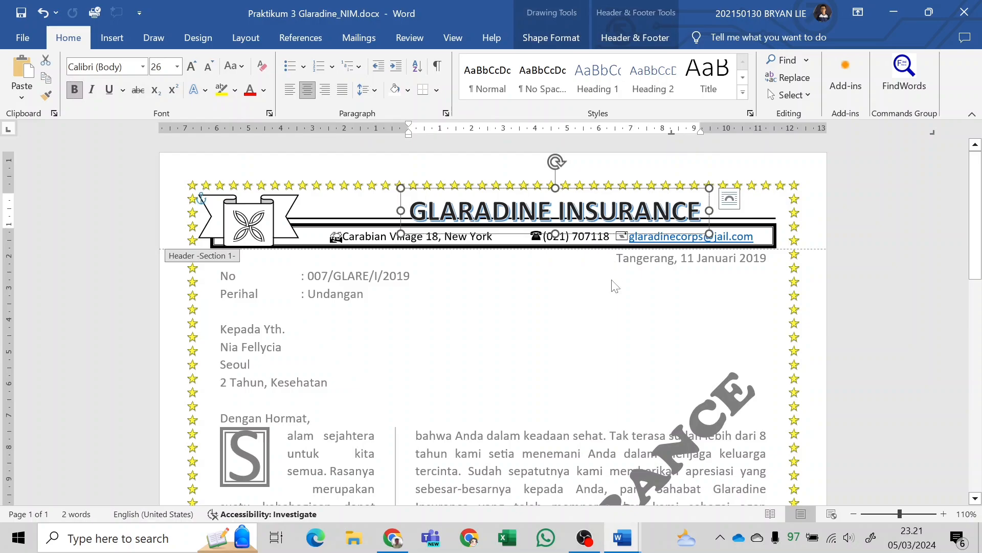
pyautogui.click(359, 205)
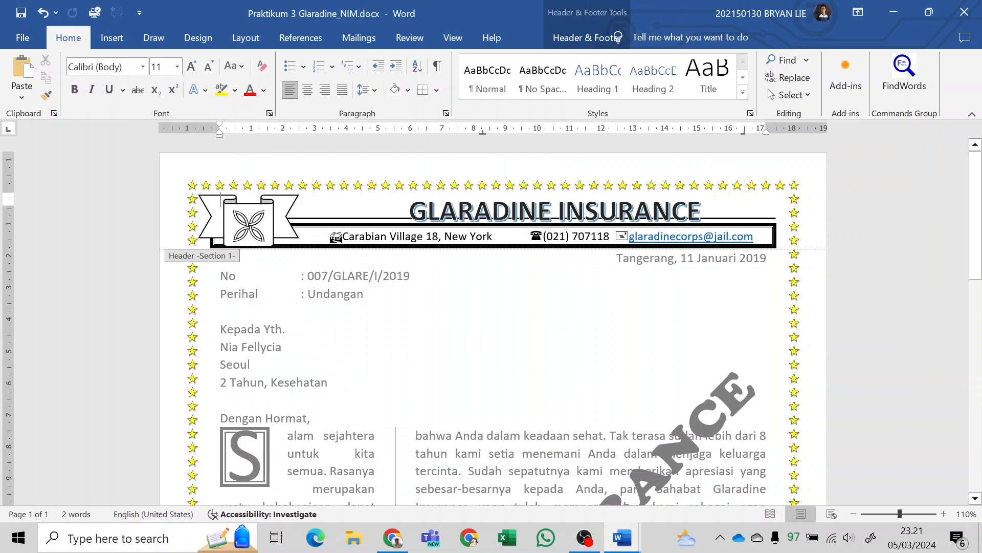
pyautogui.click(600, 209)
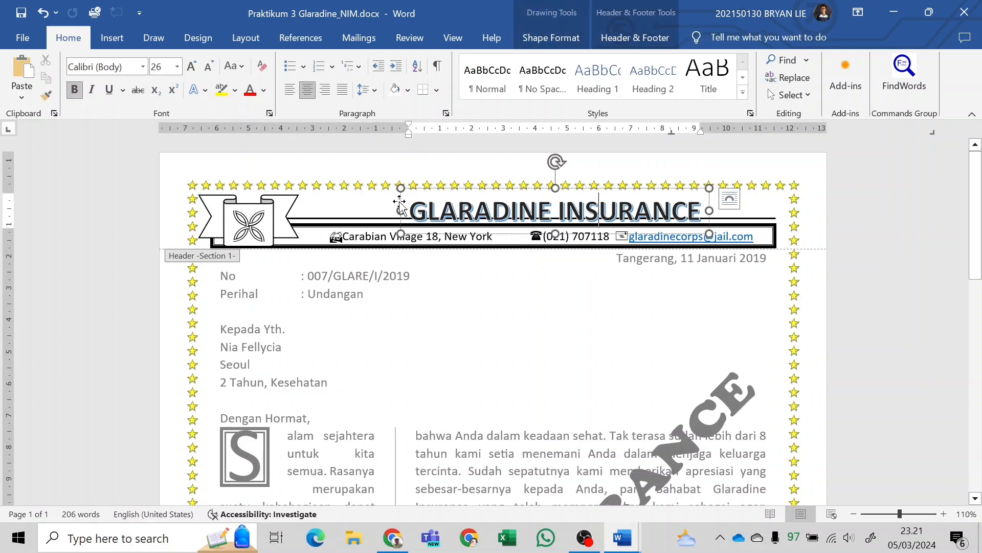
pyautogui.click(400, 205)
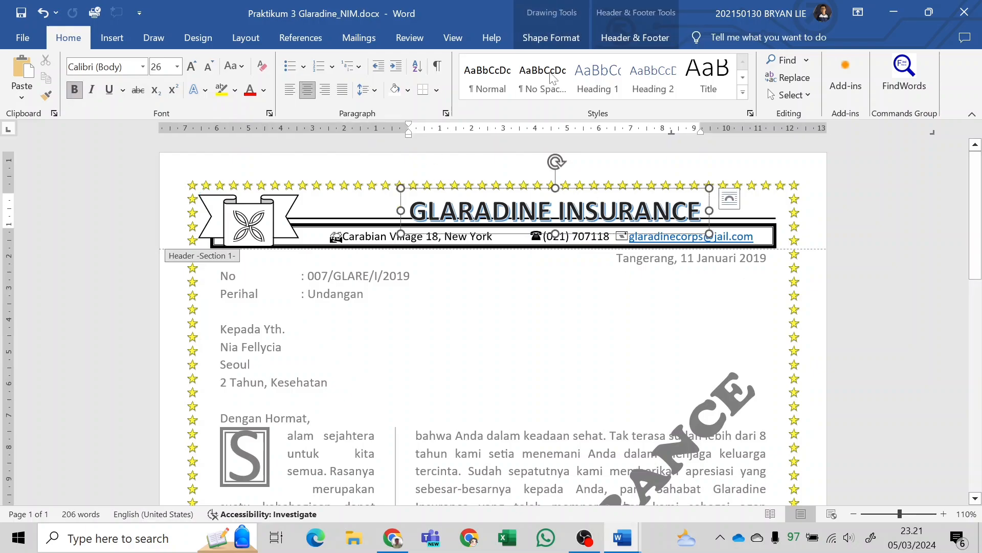
pyautogui.click(568, 40)
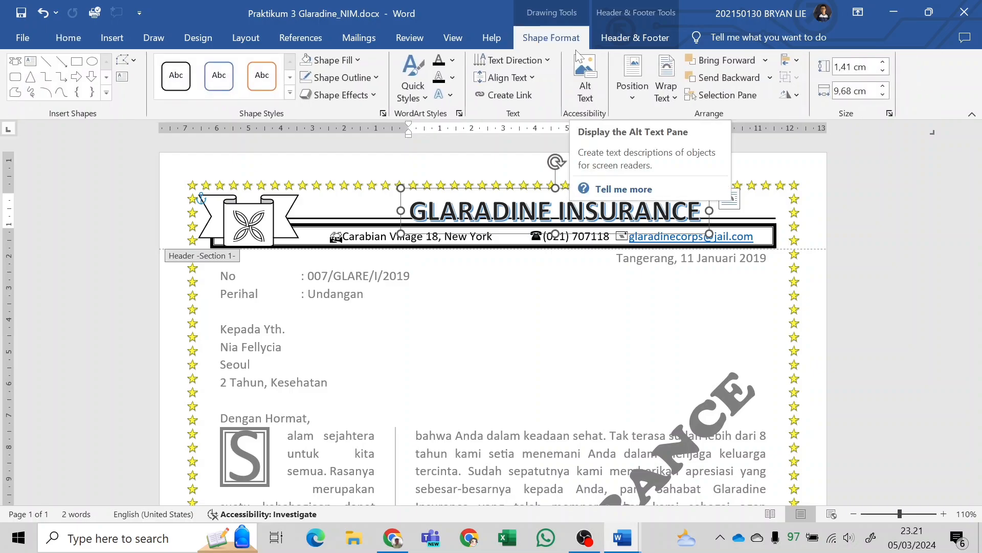
pyautogui.click(358, 99)
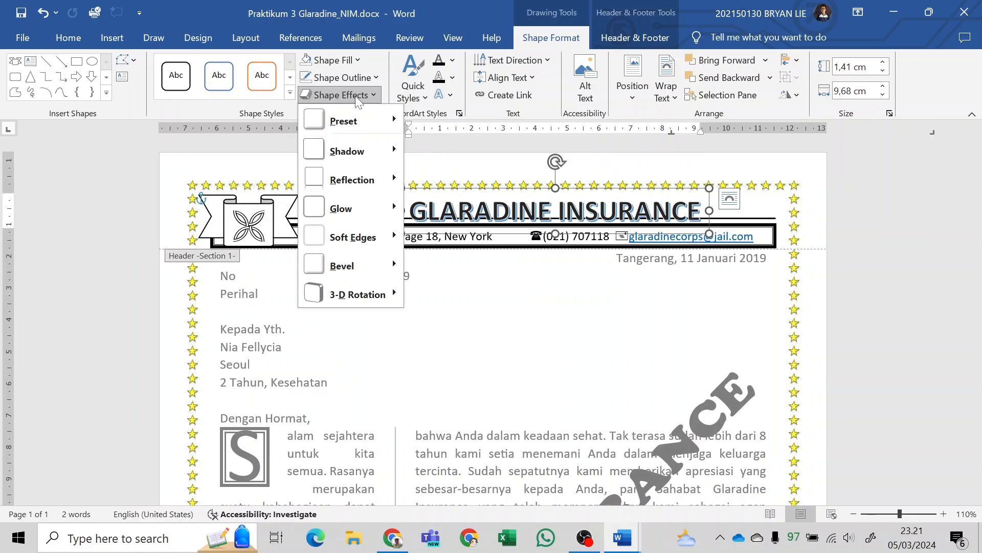
pyautogui.moveTo(379, 282)
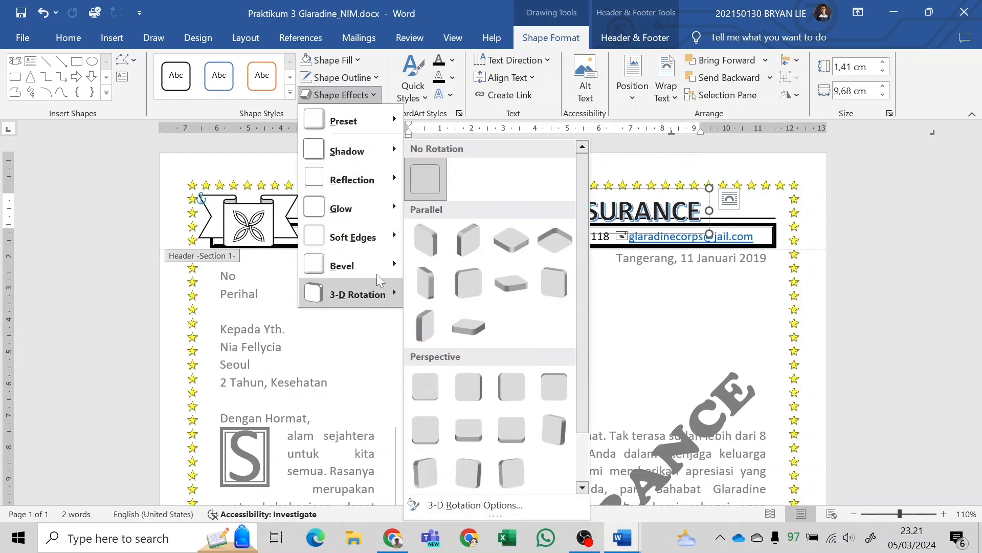
pyautogui.moveTo(381, 239)
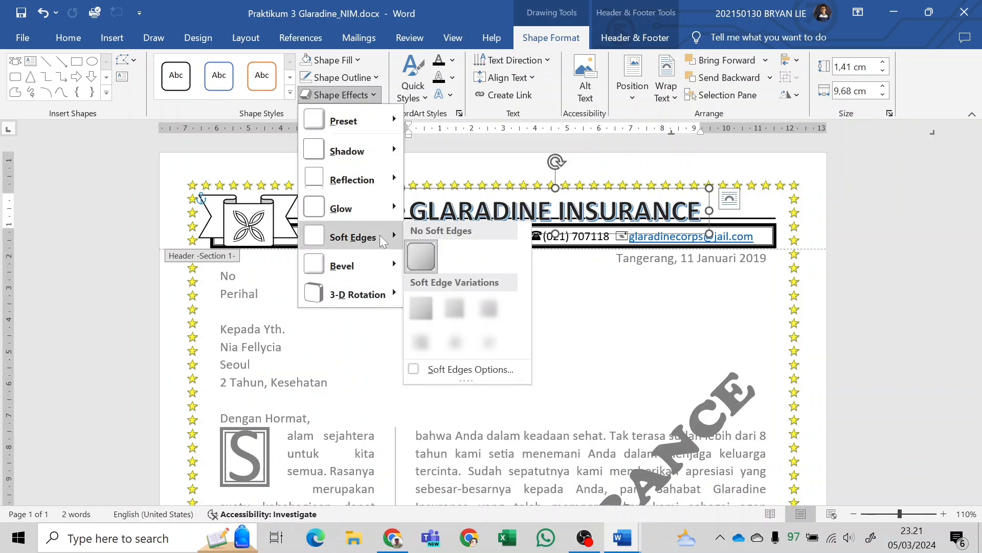
pyautogui.click(416, 84)
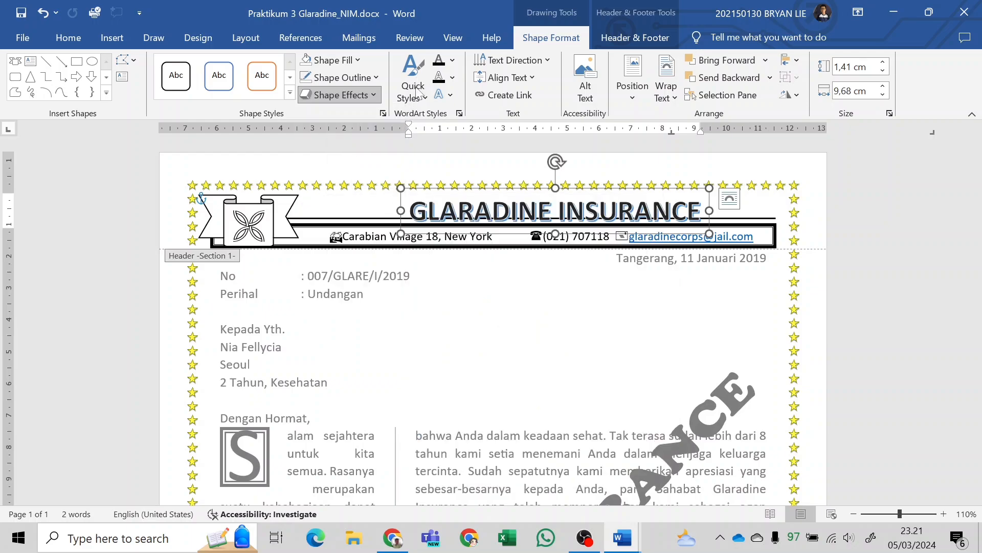
# Apply the upward arch follow-path transform to the text of the GLARADINE INSURANCE WordArt.
pyautogui.click(420, 92)
pyautogui.click(443, 94)
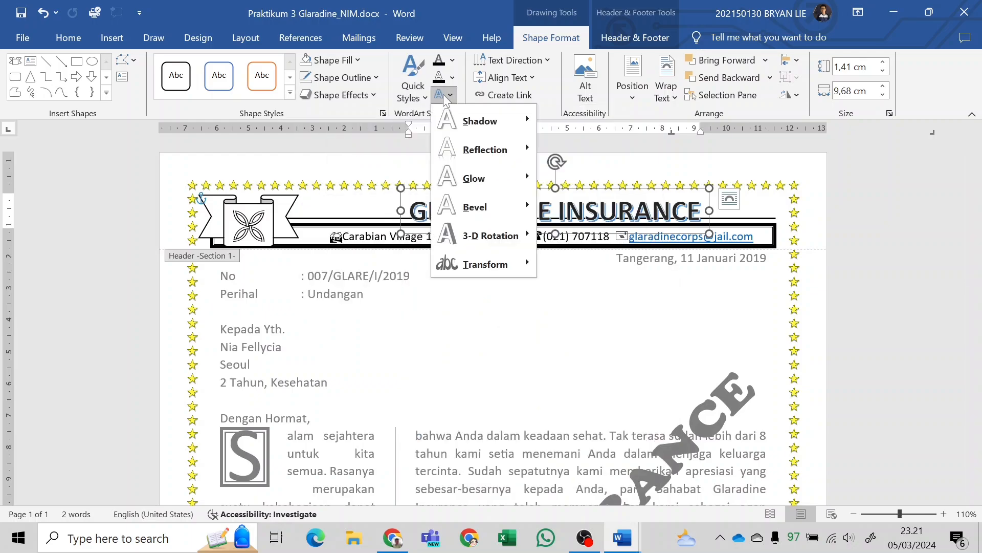
pyautogui.click(538, 42)
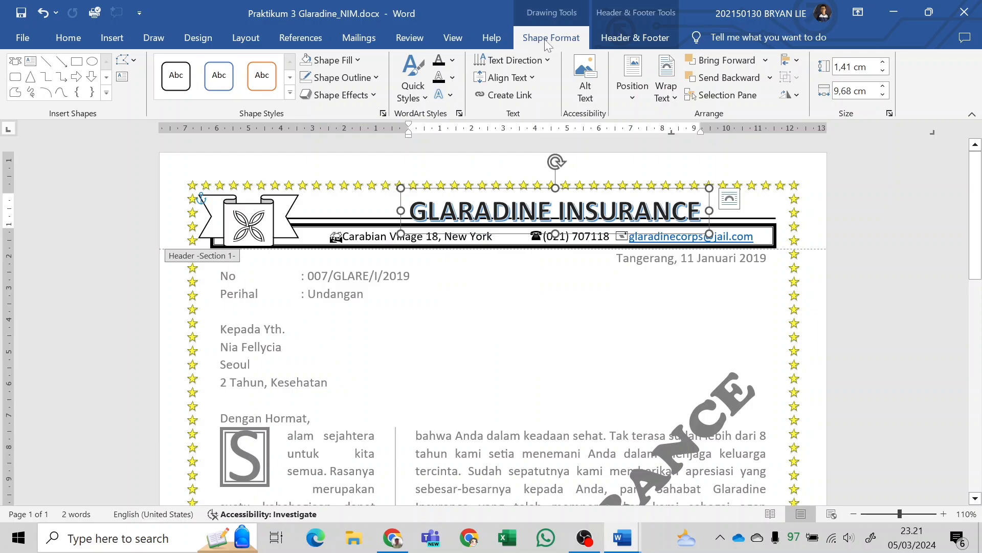
pyautogui.click(449, 96)
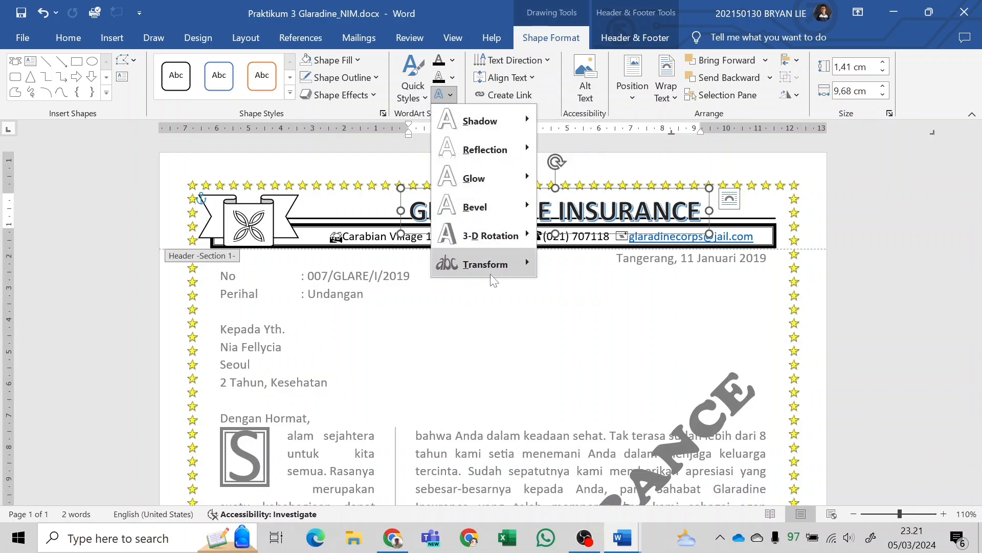
pyautogui.moveTo(489, 269)
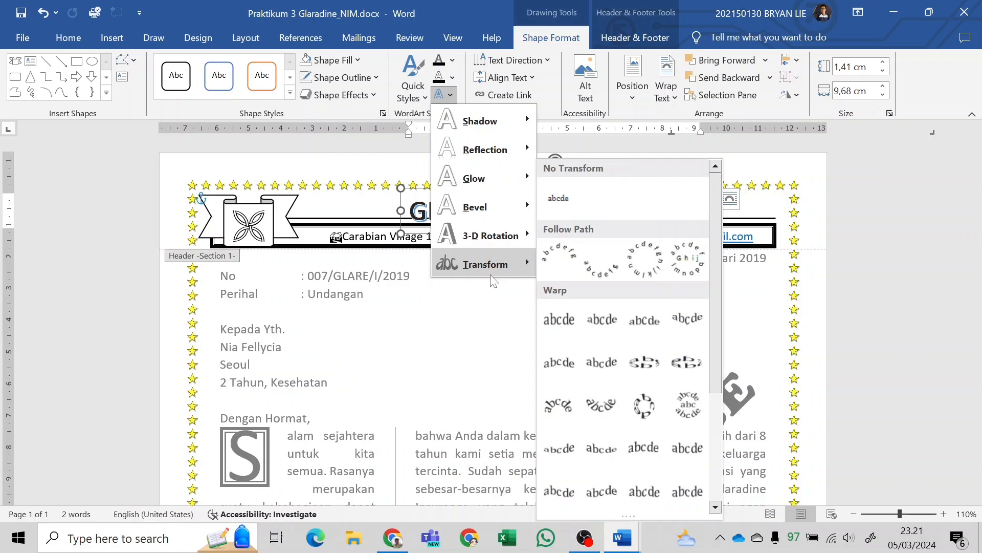
pyautogui.click(566, 264)
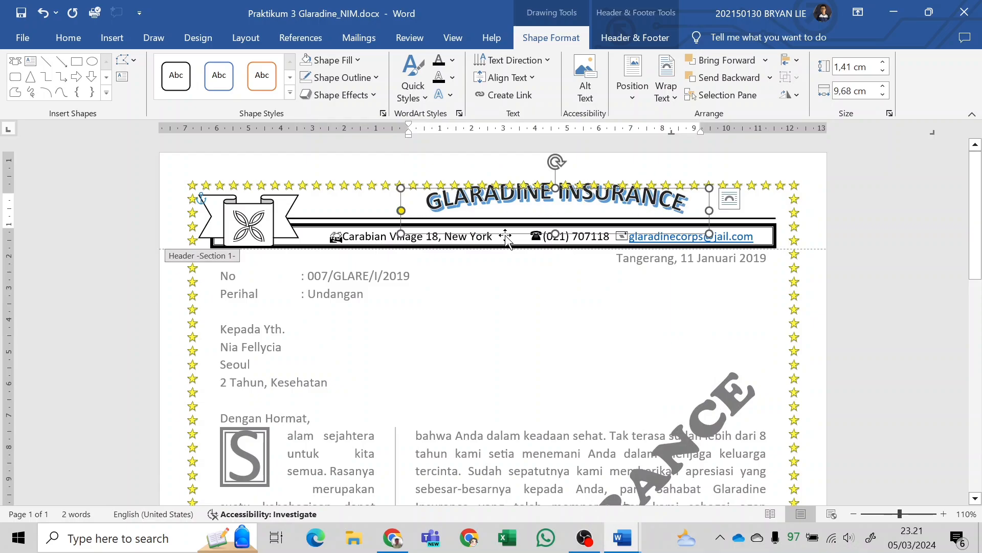
# Lower the arched WordArt slightly and enlarge its frame to about 13.41 cm wide and 1.51 cm high.
pyautogui.moveTo(513, 237); pyautogui.dragTo(513, 242)
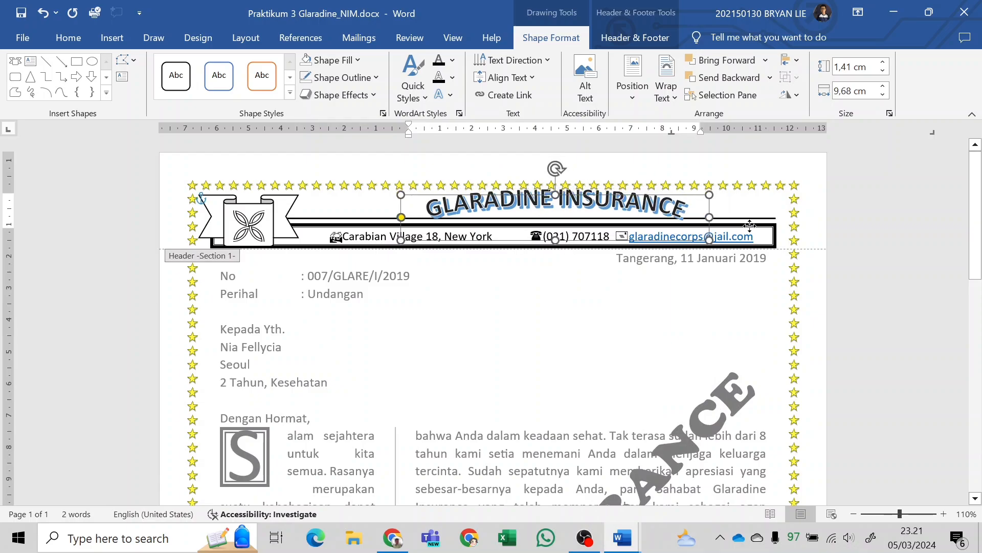
pyautogui.moveTo(710, 219); pyautogui.dragTo(814, 223)
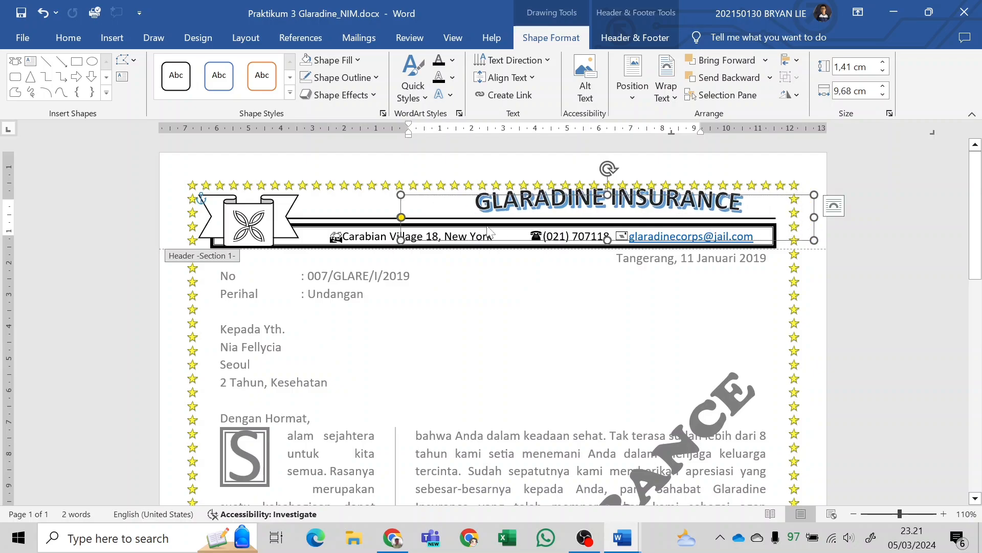
pyautogui.moveTo(402, 226); pyautogui.dragTo(388, 226)
# Try moving the arched WordArt nearer the ribbon and widening it to about 15.13 cm, and undo these changes.
pyautogui.moveTo(442, 249); pyautogui.dragTo(375, 251)
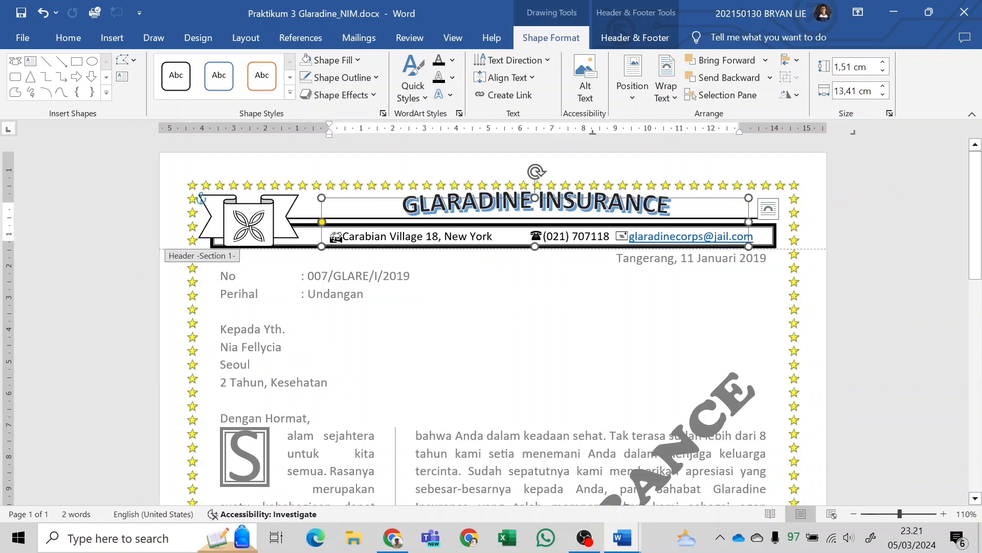
pyautogui.moveTo(749, 224); pyautogui.dragTo(803, 228)
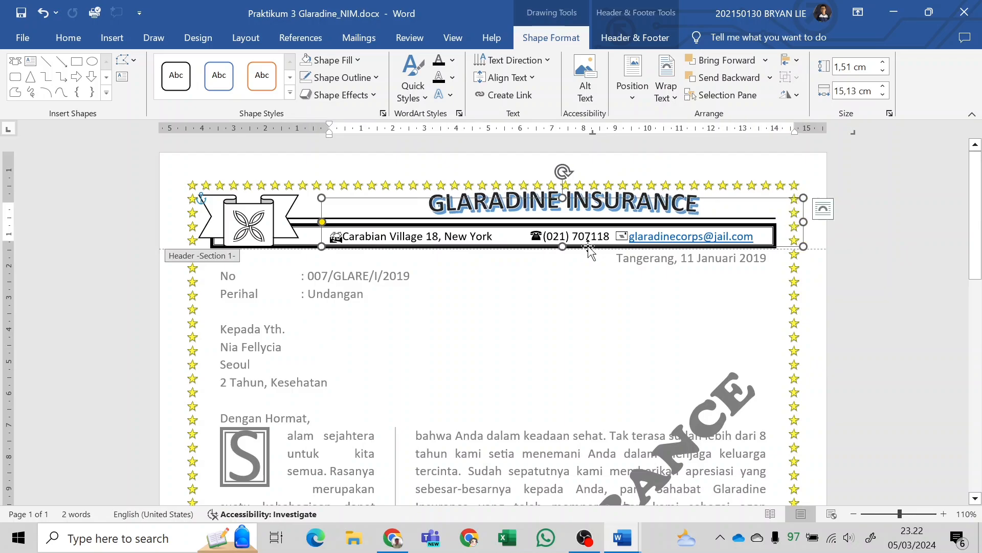
pyautogui.moveTo(588, 247)
pyautogui.mouseDown()
pyautogui.moveTo(588, 225)
pyautogui.moveTo(590, 250)
pyautogui.mouseUp()
pyautogui.hotkey('ctrl', 'z')
pyautogui.hotkey('ctrl', 'z')
pyautogui.hotkey('ctrl', 'z')
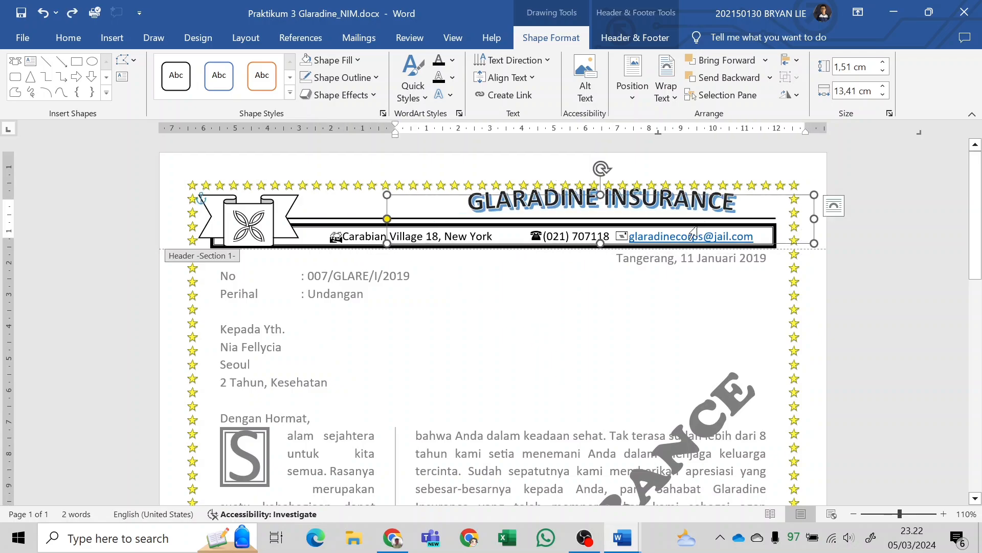
pyautogui.hotkey('ctrl', 'z')
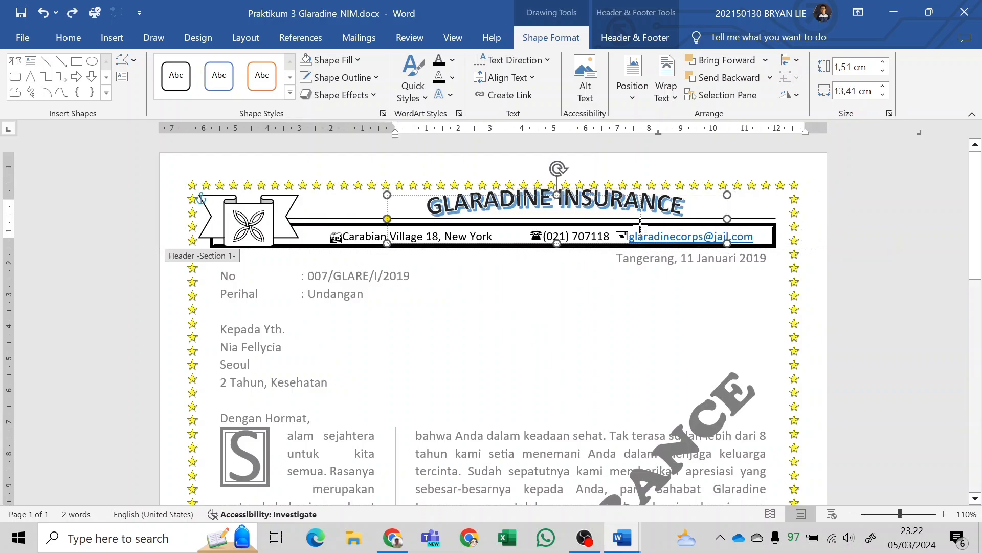
# Narrow the WordArt frame to about 12.6 cm, position it just above the header line, and compare it with the PDF sample.
pyautogui.moveTo(613, 224); pyautogui.dragTo(789, 236)
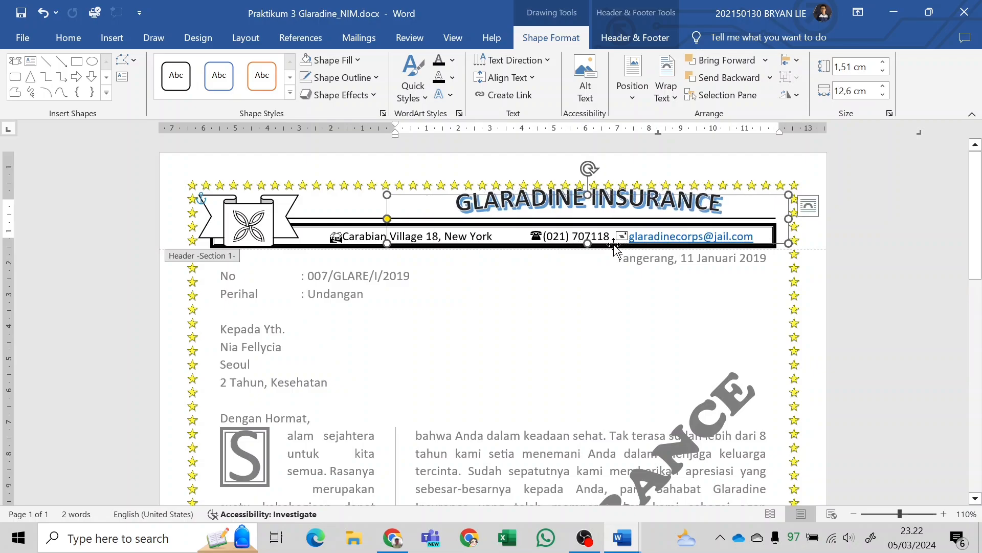
pyautogui.moveTo(612, 244); pyautogui.dragTo(596, 249)
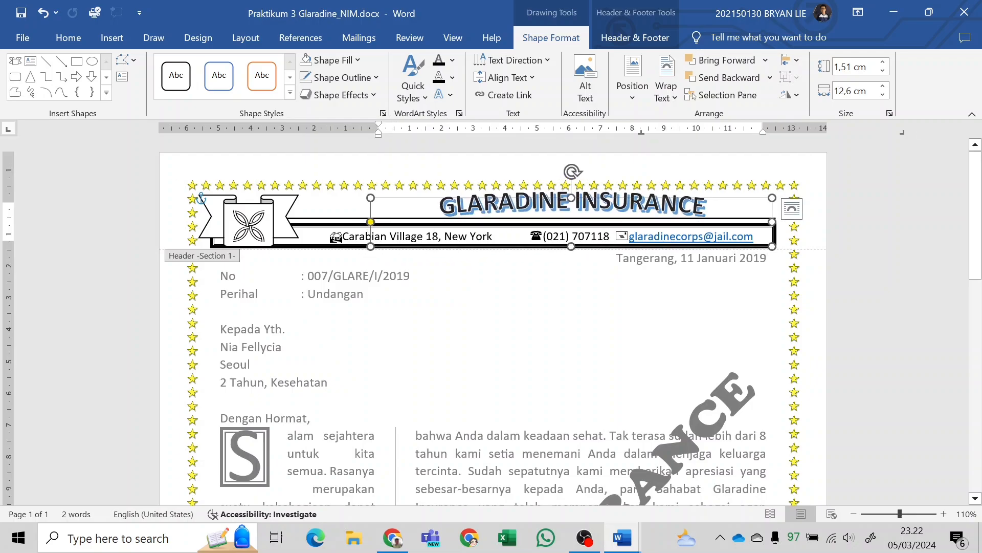
pyautogui.doubleClick(498, 420)
pyautogui.doubleClick(449, 217)
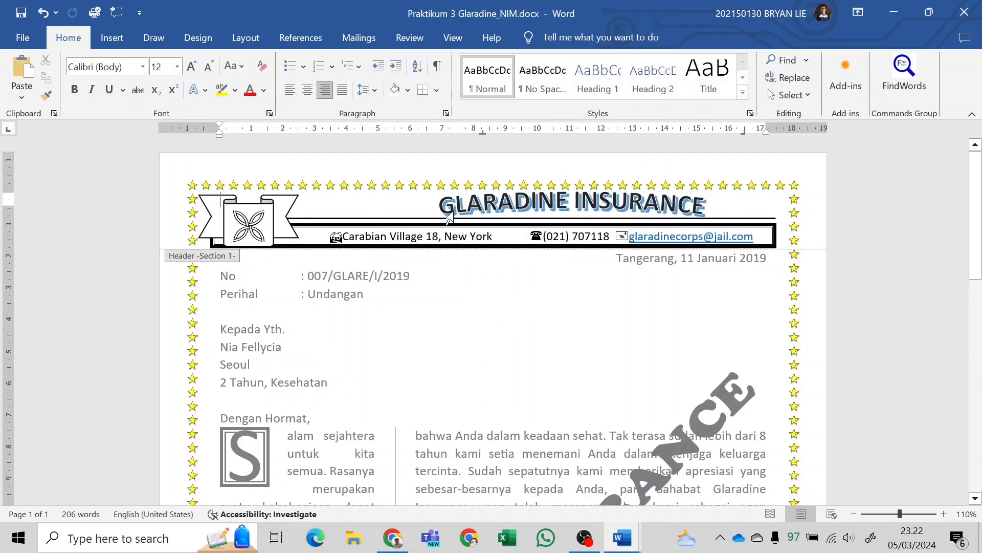
pyautogui.hotkey('alt', 'Tab')
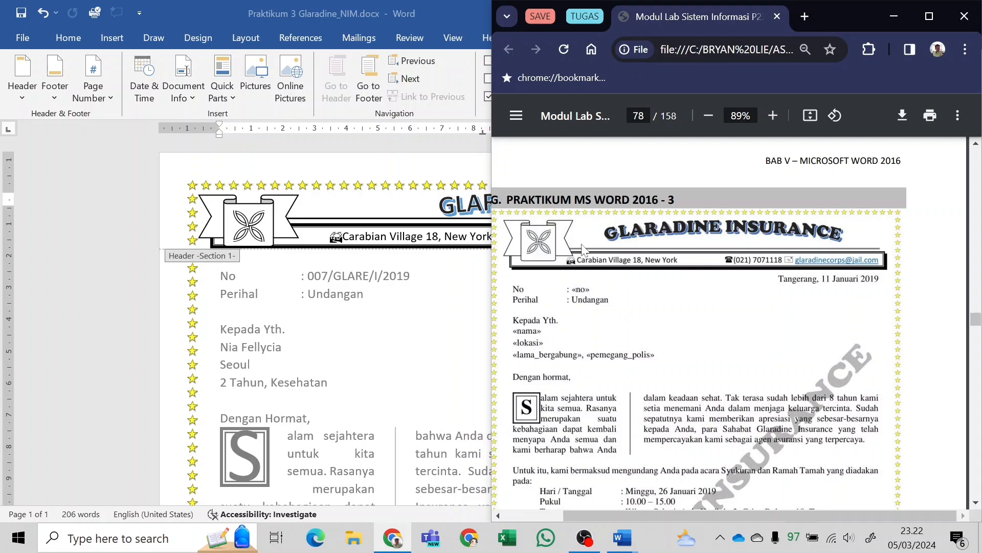
pyautogui.hotkey('alt', 'Tab')
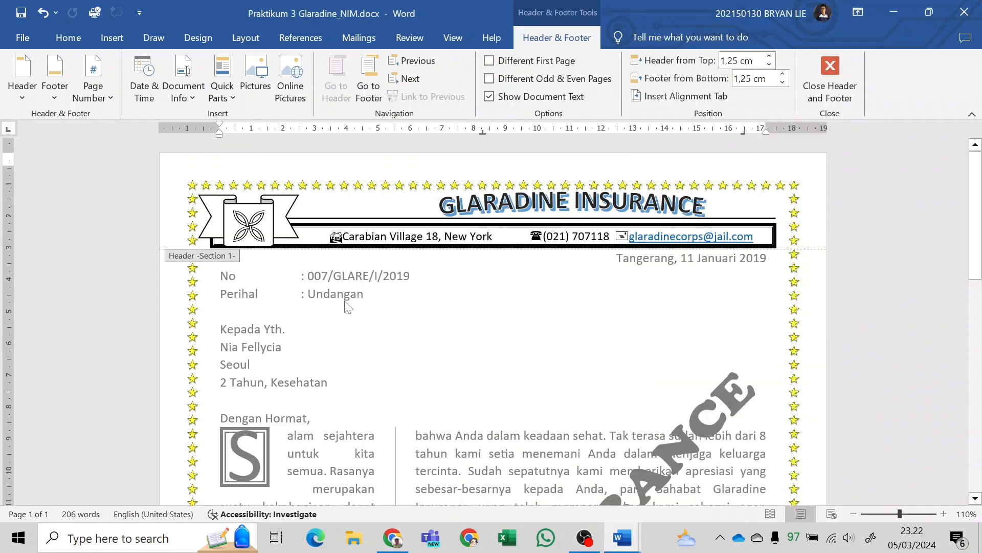
# Leave header editing and return to the letter's body text.
pyautogui.scroll(-3, 346, 306)
pyautogui.doubleClick(344, 304)
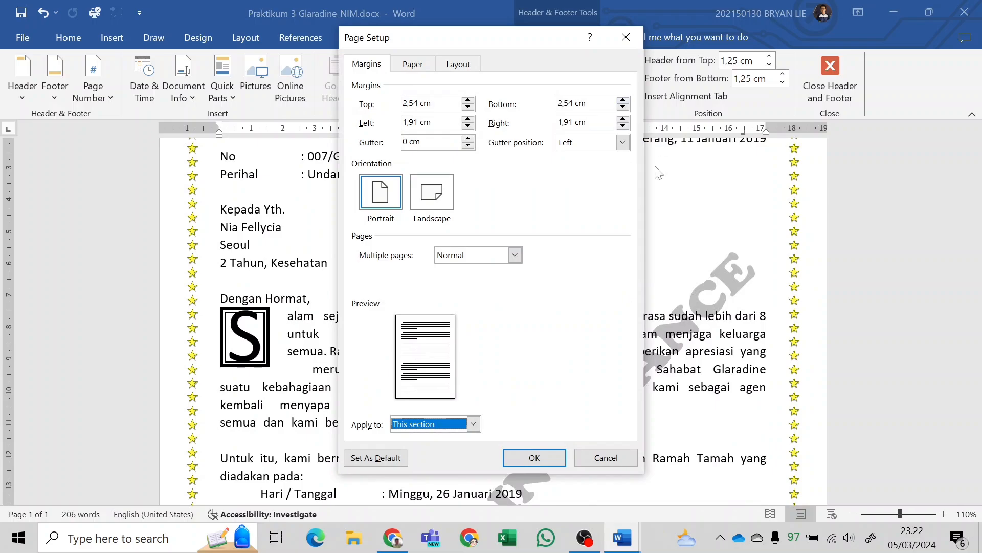
pyautogui.click(614, 457)
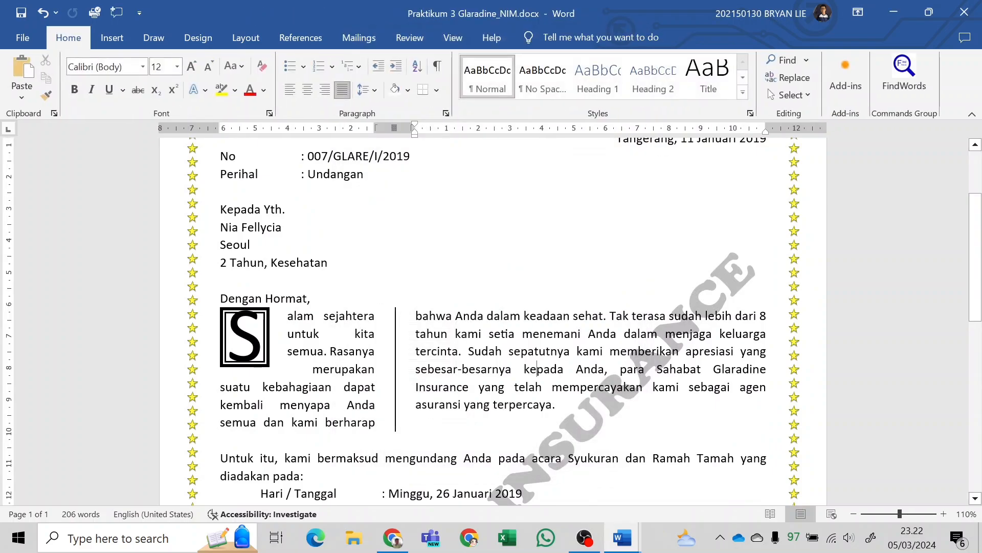
# Review the whole letter from the letterhead to the slogan in the footer.
pyautogui.scroll(-1, 537, 369)
pyautogui.scroll(1, 537, 368)
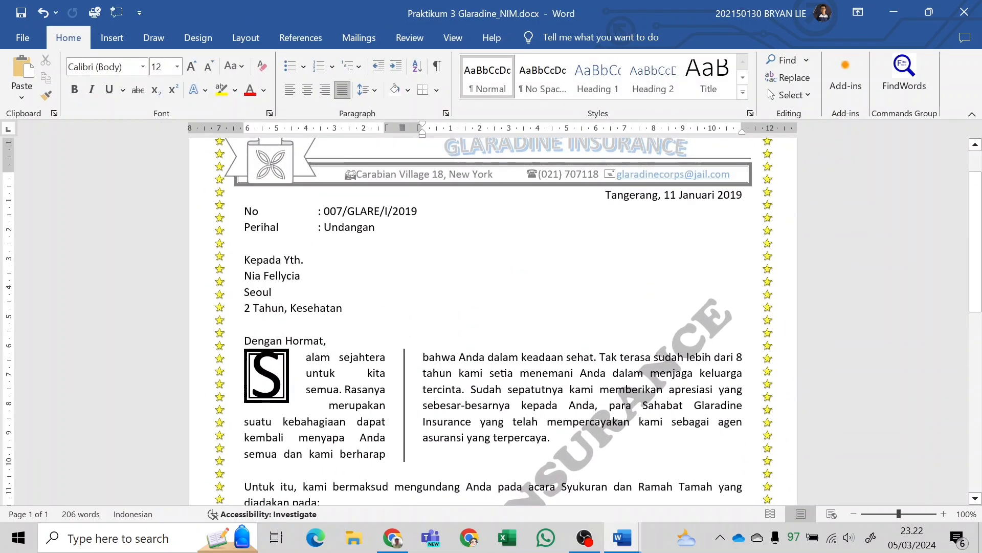
pyautogui.scroll(-12, 533, 404)
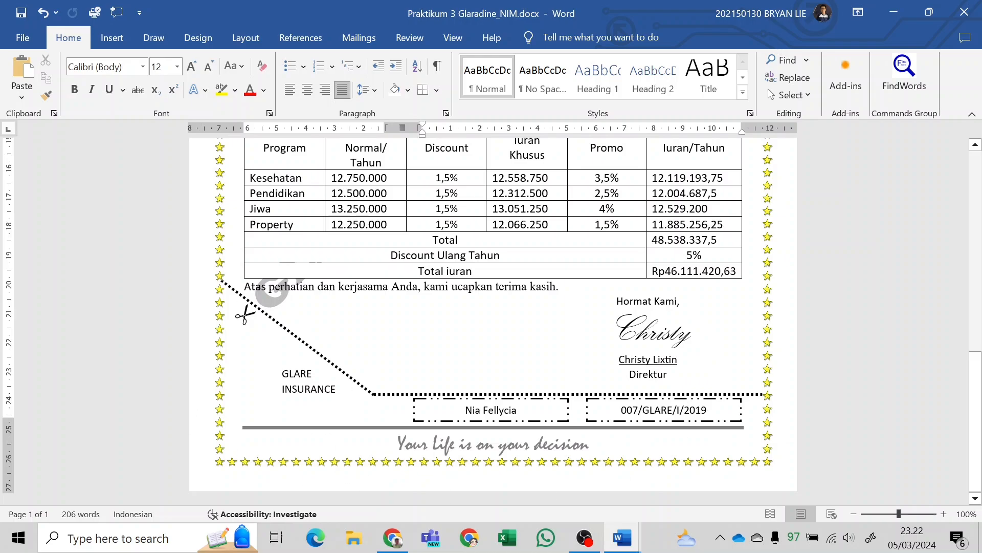
pyautogui.scroll(10, 533, 379)
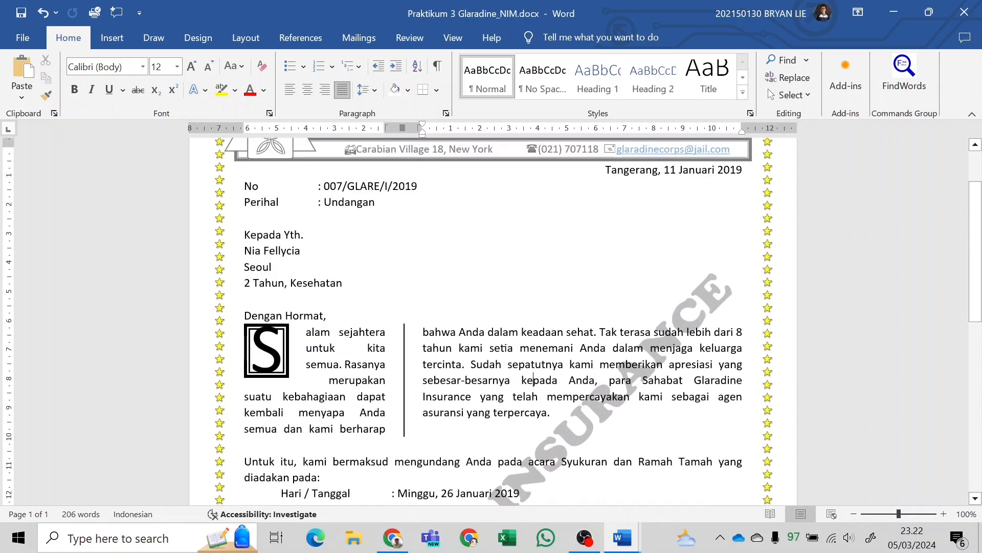
pyautogui.scroll(-1, 512, 358)
pyautogui.scroll(1, 512, 358)
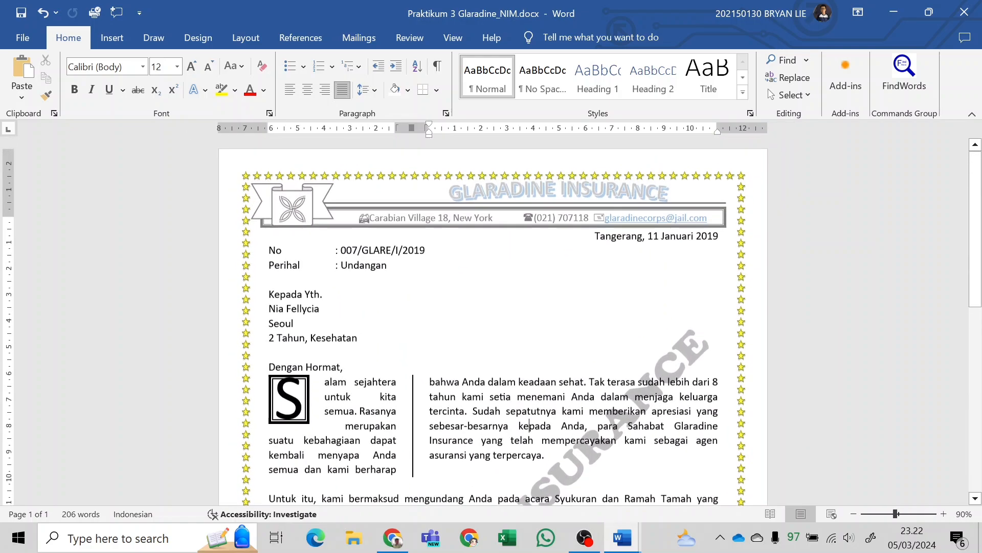
pyautogui.scroll(-4, 512, 358)
pyautogui.scroll(-5, 512, 317)
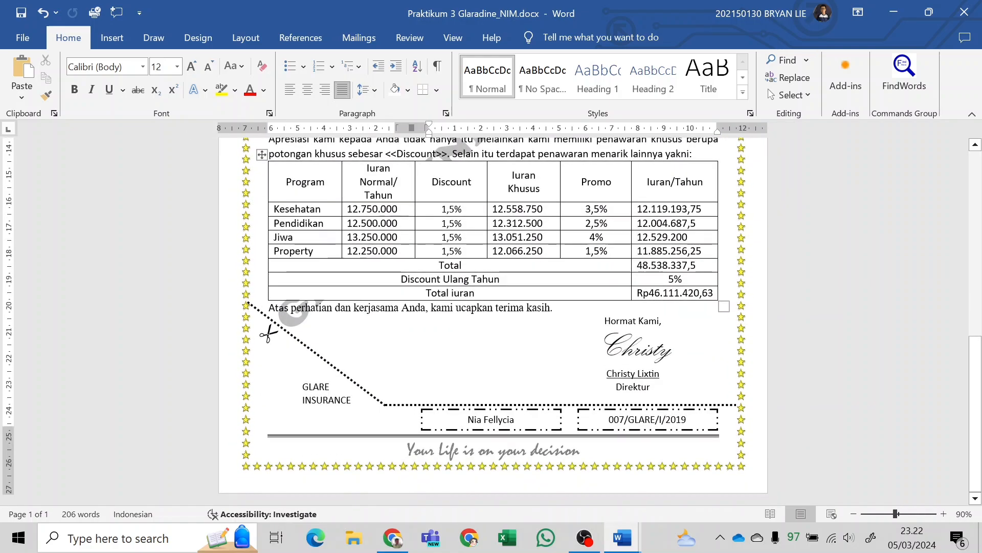
# Compare the letter's body text and premium table with the PDF sample, and return to the blank line below the two columns.
pyautogui.hotkey('alt', 'Tab')
pyautogui.scroll(-5, 598, 303)
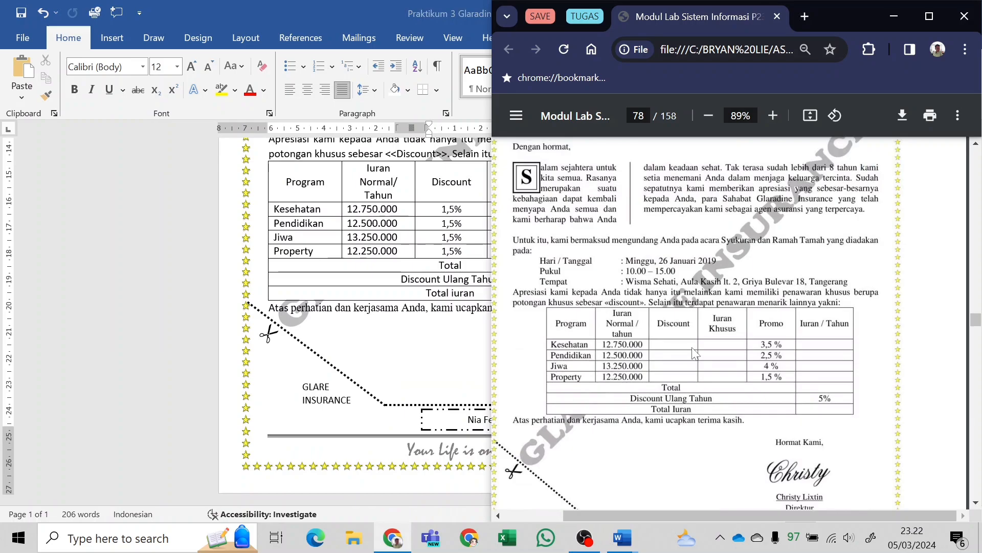
pyautogui.click(402, 244)
pyautogui.scroll(3, 402, 245)
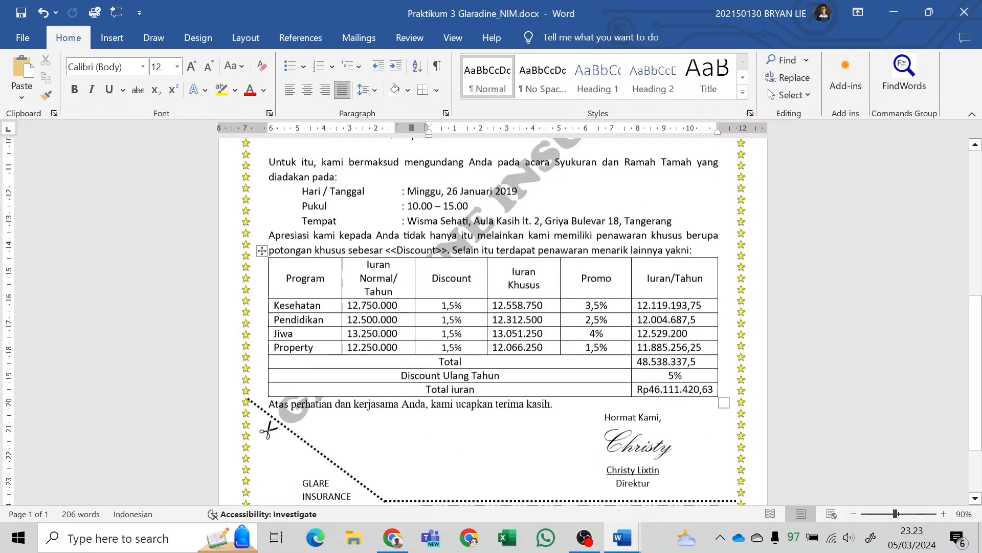
pyautogui.click(431, 324)
pyautogui.scroll(1, 435, 324)
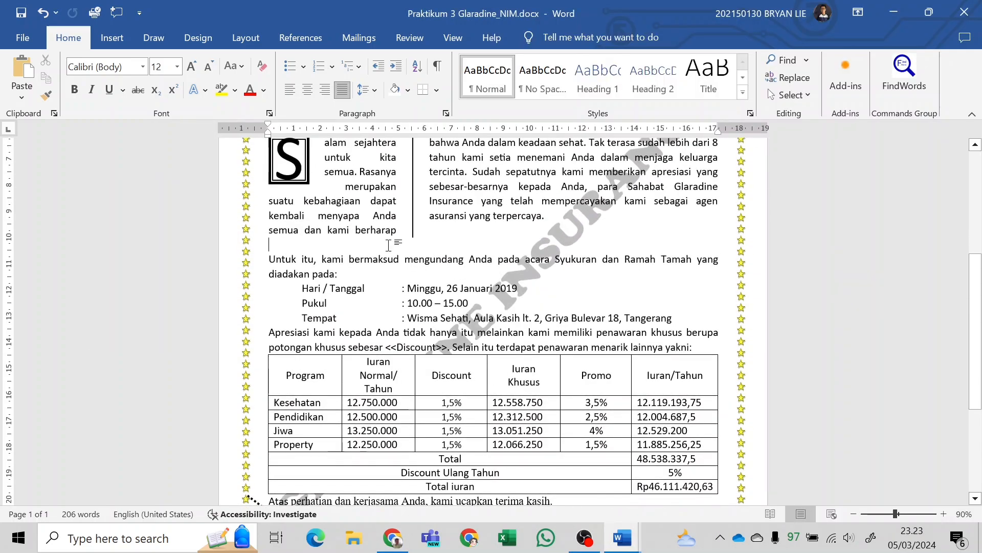
# Examine the blank lines above the greeting and below the two-column paragraph, and compare the body spacing with the PDF sample.
pyautogui.scroll(6, 389, 246)
pyautogui.scroll(-4, 388, 245)
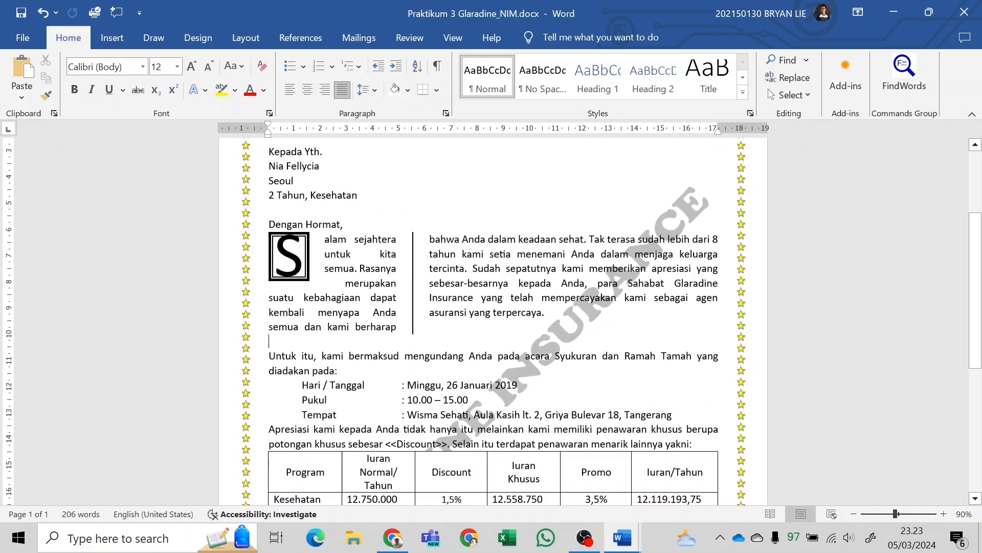
pyautogui.click(321, 210)
pyautogui.click(343, 342)
pyautogui.scroll(-3, 381, 340)
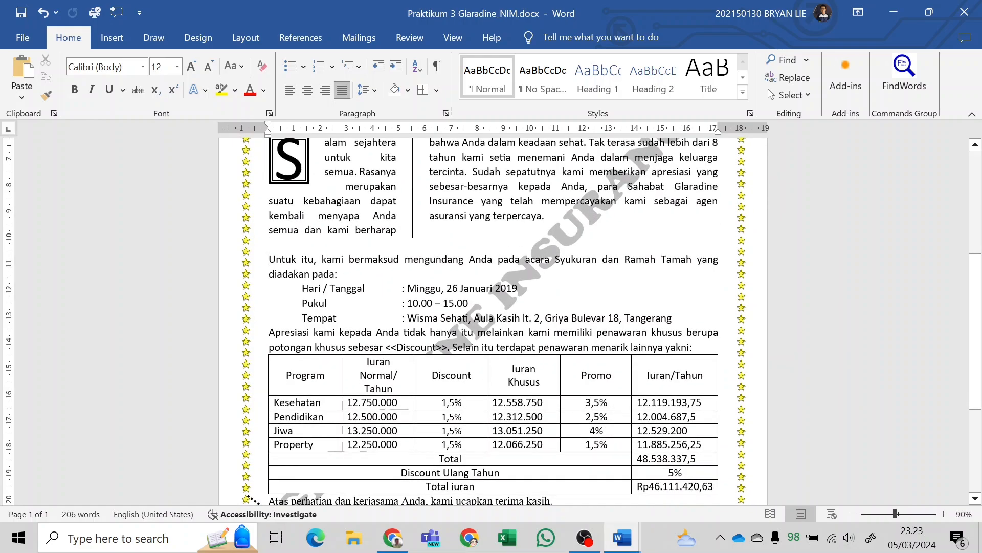
pyautogui.scroll(-3, 491, 318)
pyautogui.hotkey('alt', 'Tab')
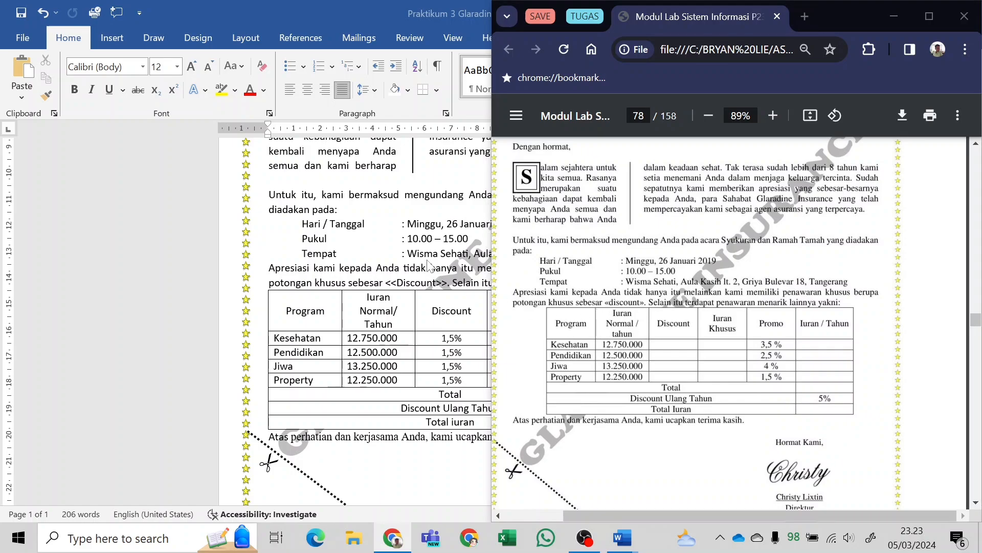
pyautogui.hotkey('alt', 'Tab')
pyautogui.scroll(3, 410, 220)
pyautogui.scroll(3, 409, 220)
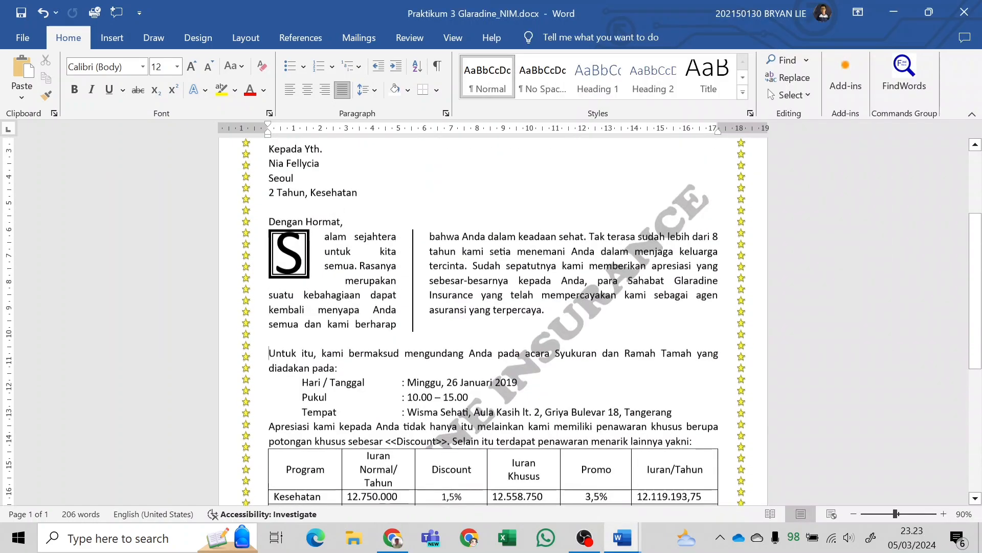
pyautogui.click(269, 210)
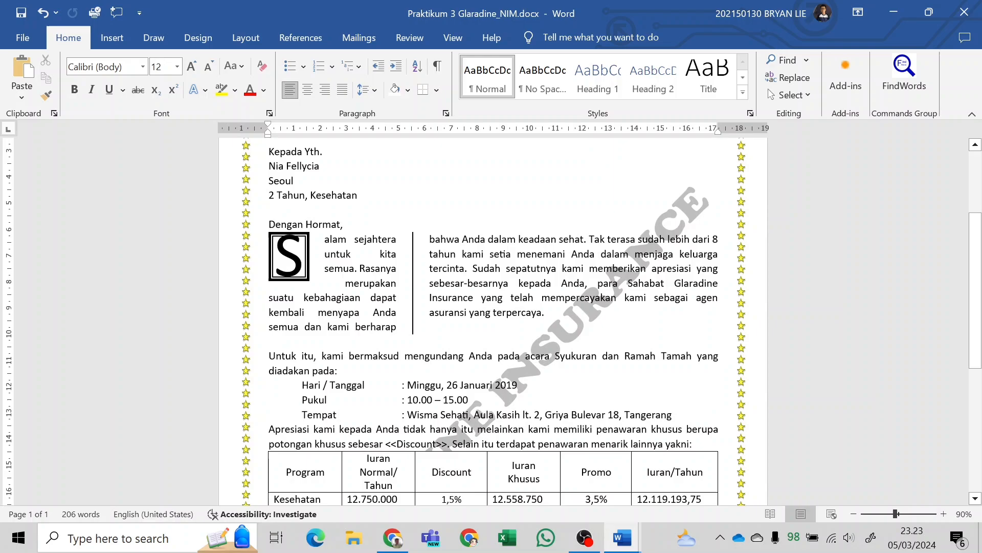
pyautogui.click(269, 356)
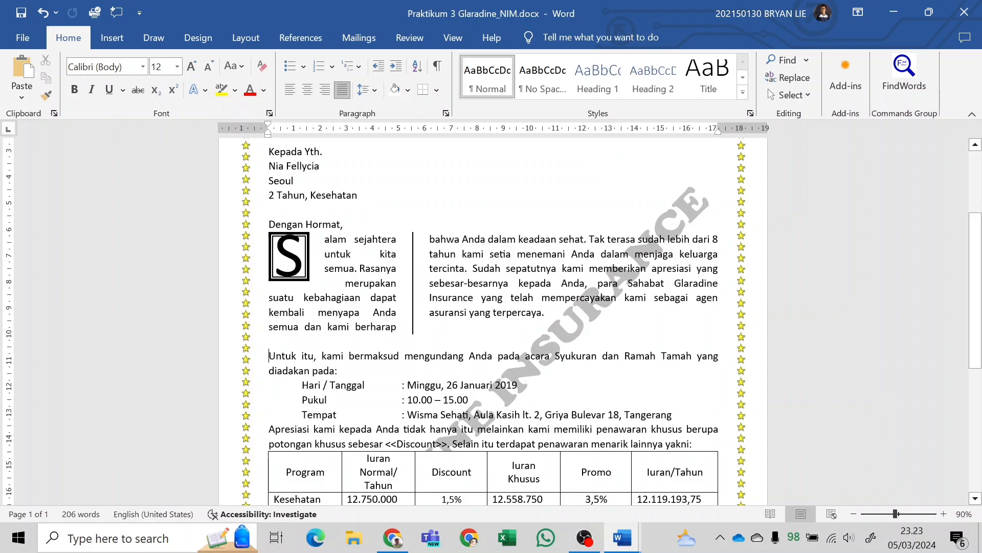
# Check the finished letter from the letterhead through the premium table to the signature and footer slogan against the PDF sample.
pyautogui.scroll(4, 494, 321)
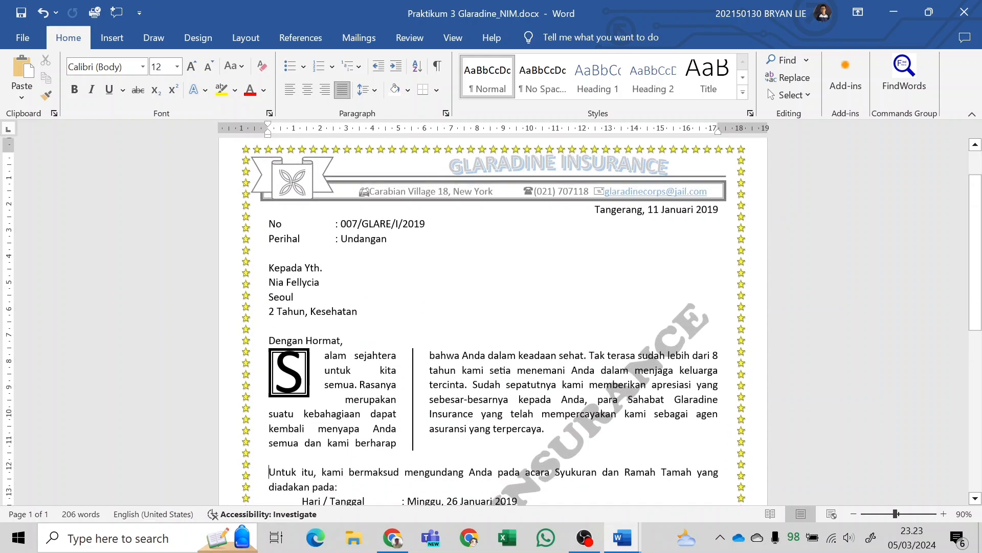
pyautogui.scroll(-1, 494, 321)
pyautogui.scroll(-5, 494, 321)
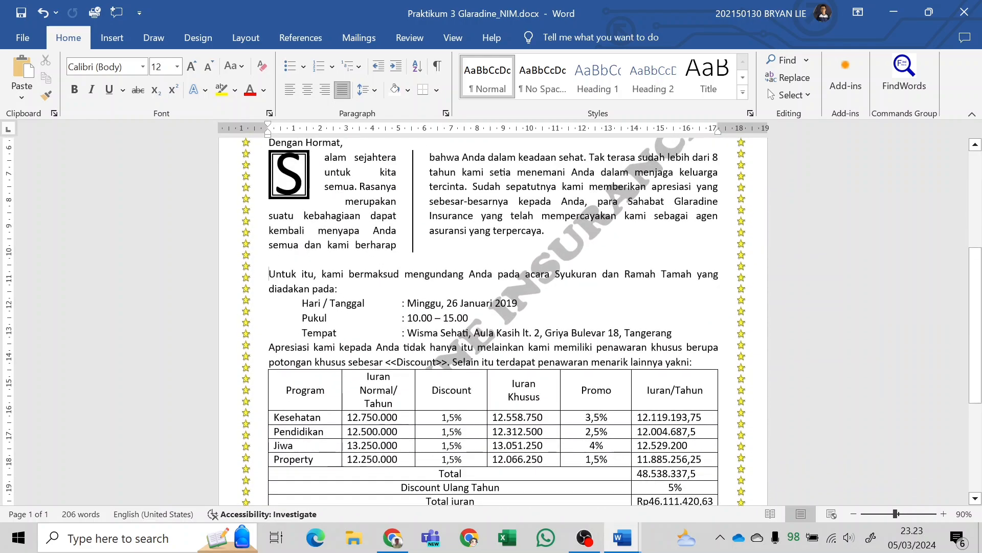
pyautogui.hotkey('alt', 'Tab')
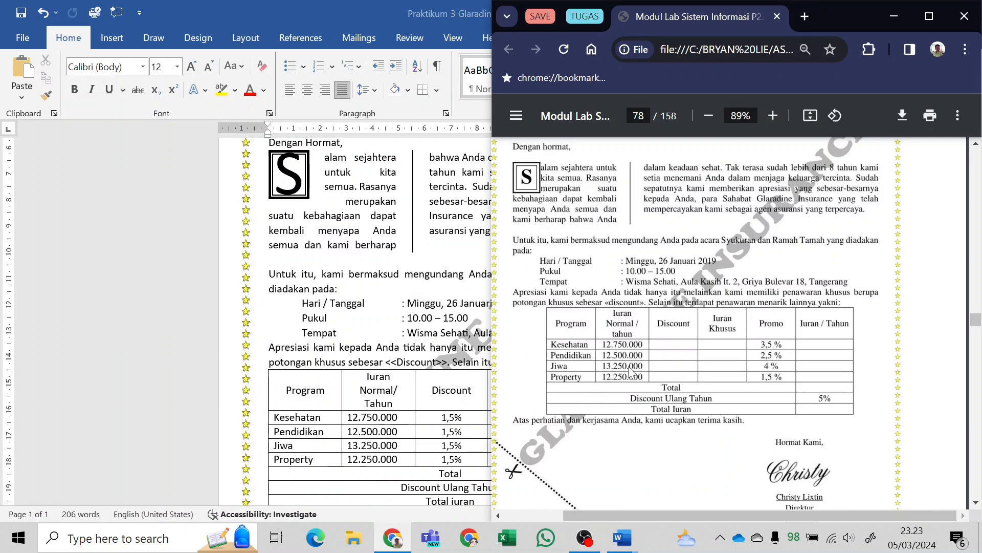
pyautogui.hotkey('alt', 'Tab')
pyautogui.scroll(-4, 494, 320)
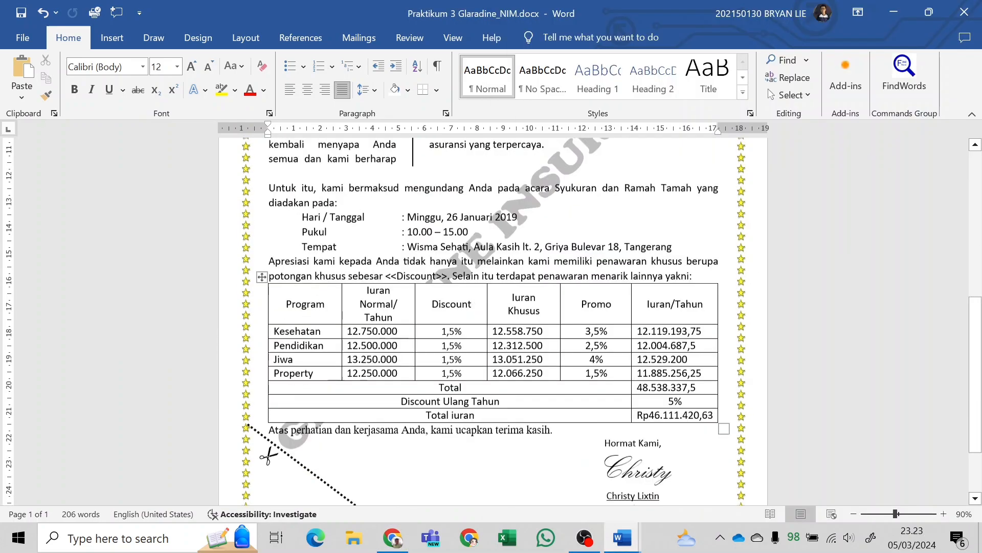
pyautogui.scroll(9, 494, 320)
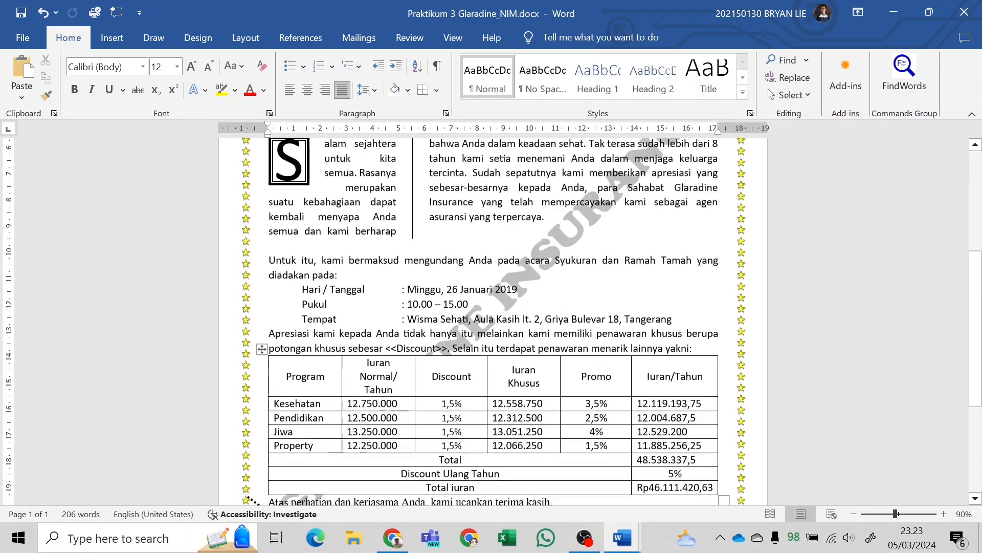
pyautogui.scroll(2, 342, 202)
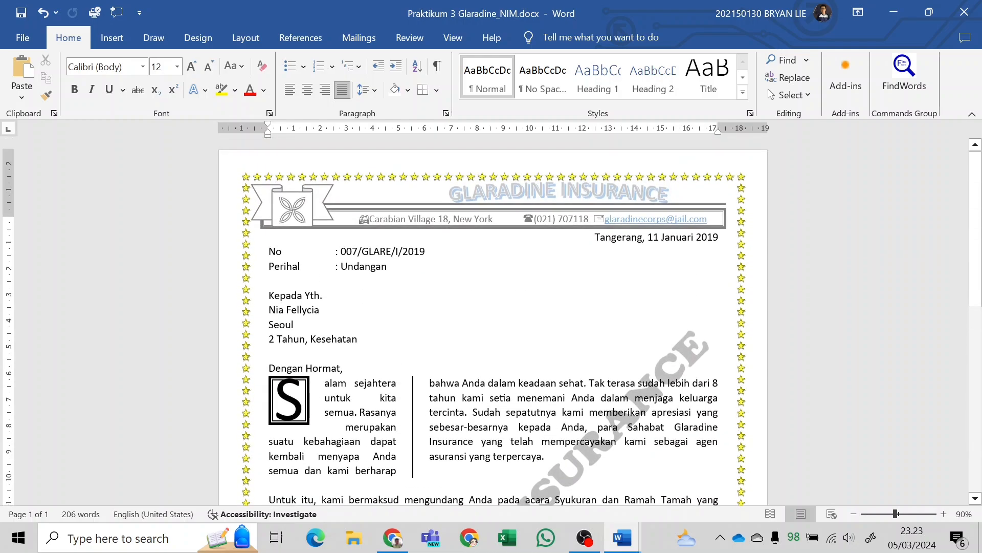
pyautogui.scroll(-10, 594, 207)
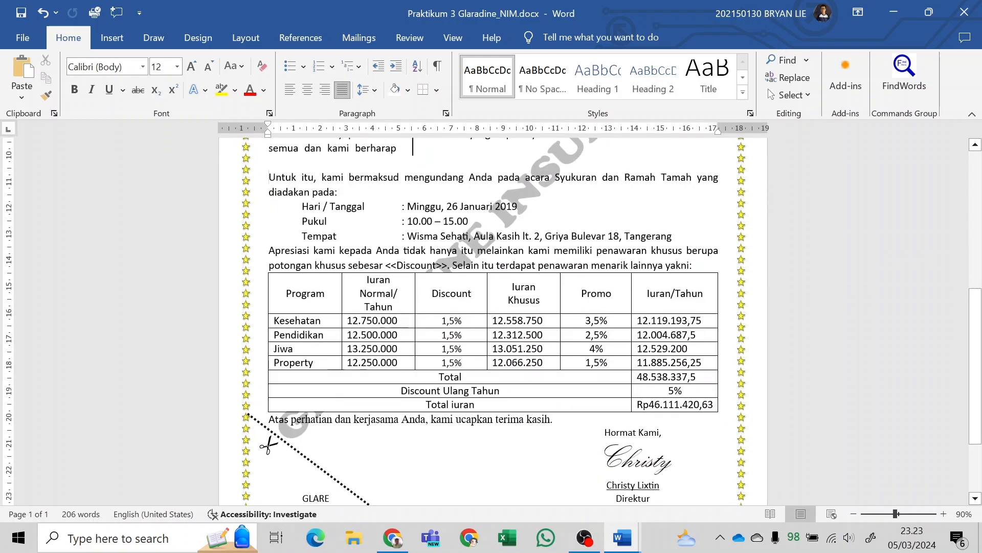
pyautogui.scroll(-3, 460, 307)
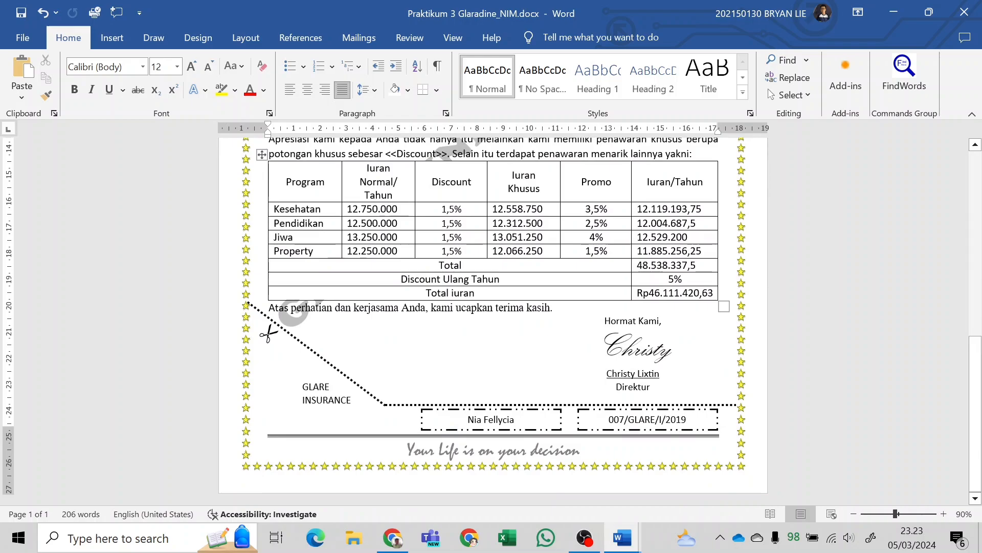